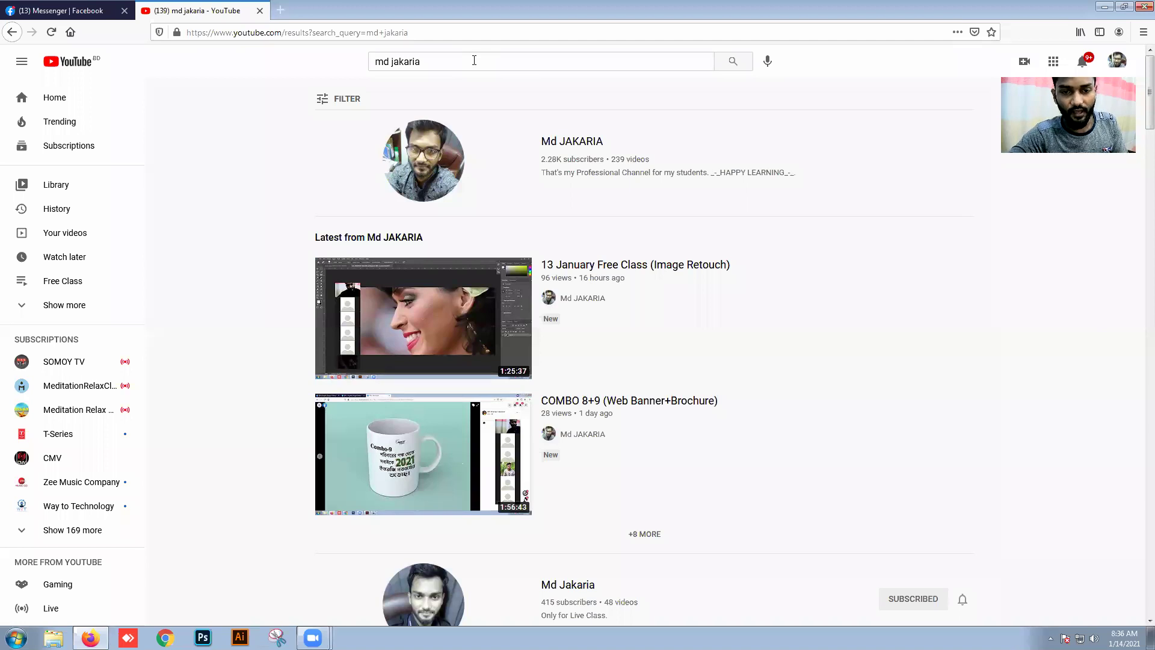
Step: Open the channel from the search results and pause its featured video
click(408, 169)
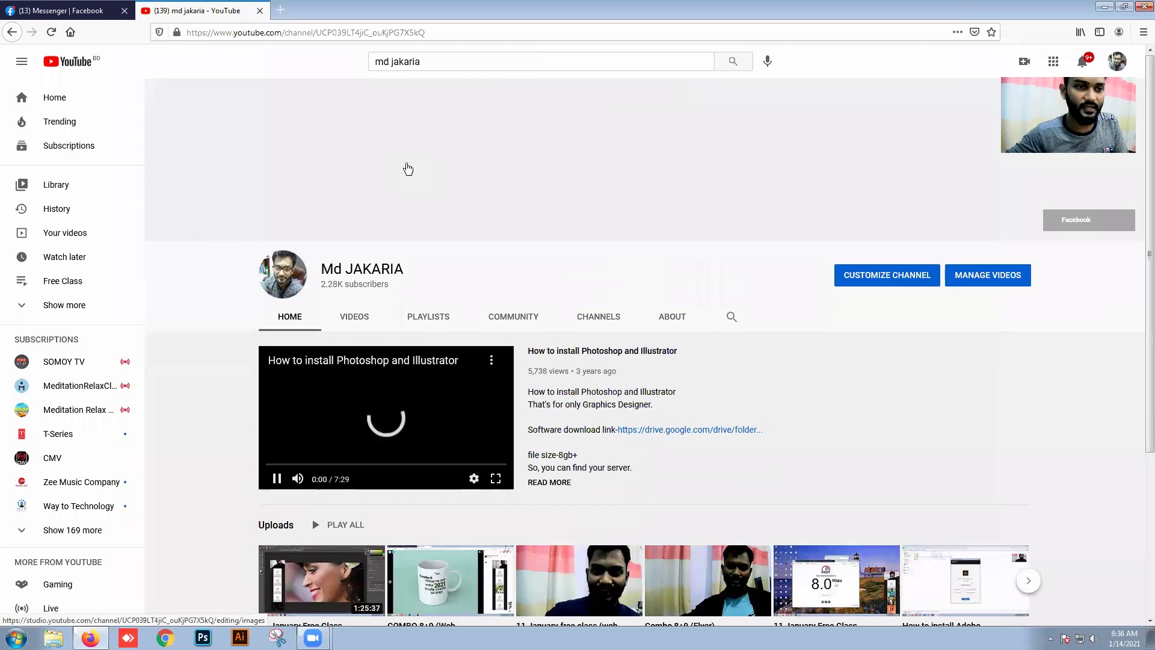
click(277, 480)
scroll(279, 487, down, 2)
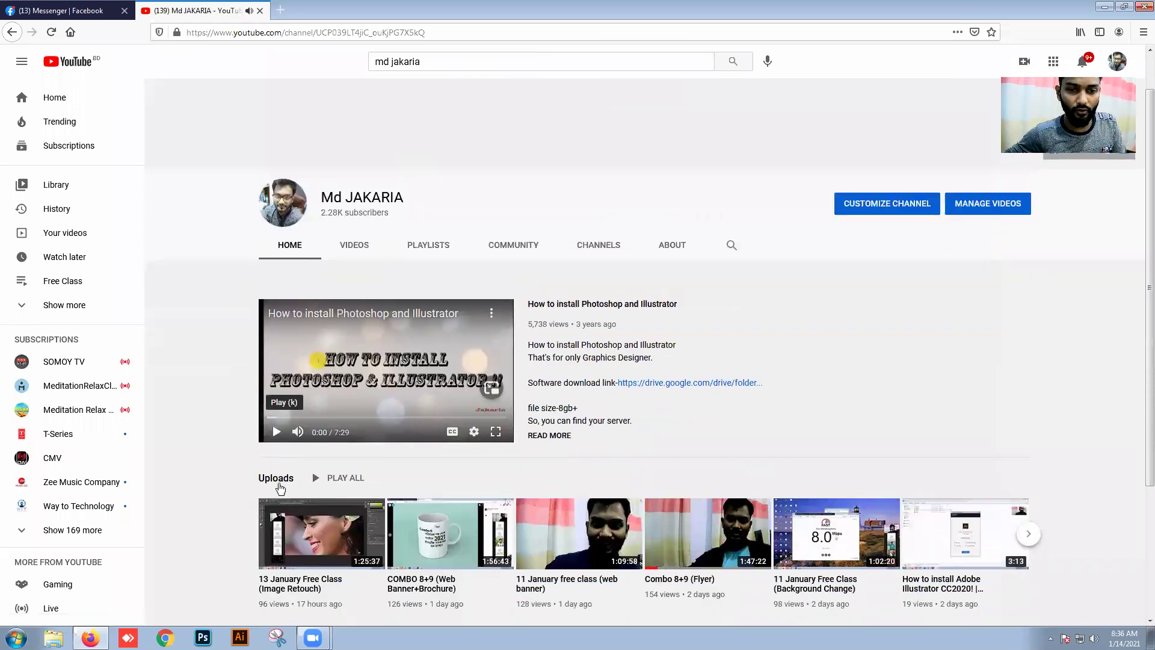
scroll(279, 487, down, 4)
Step: List the channel's uploaded videos and open 'How to install Adobe Photoshop CC2020!'
click(359, 133)
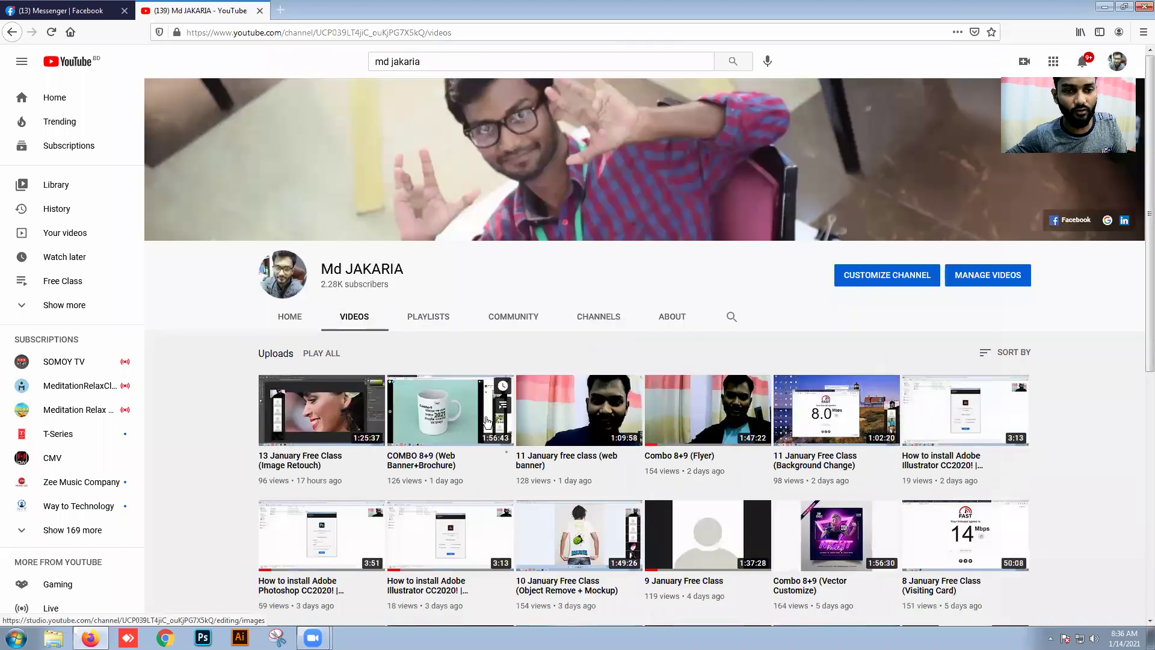
scroll(488, 421, down, 3)
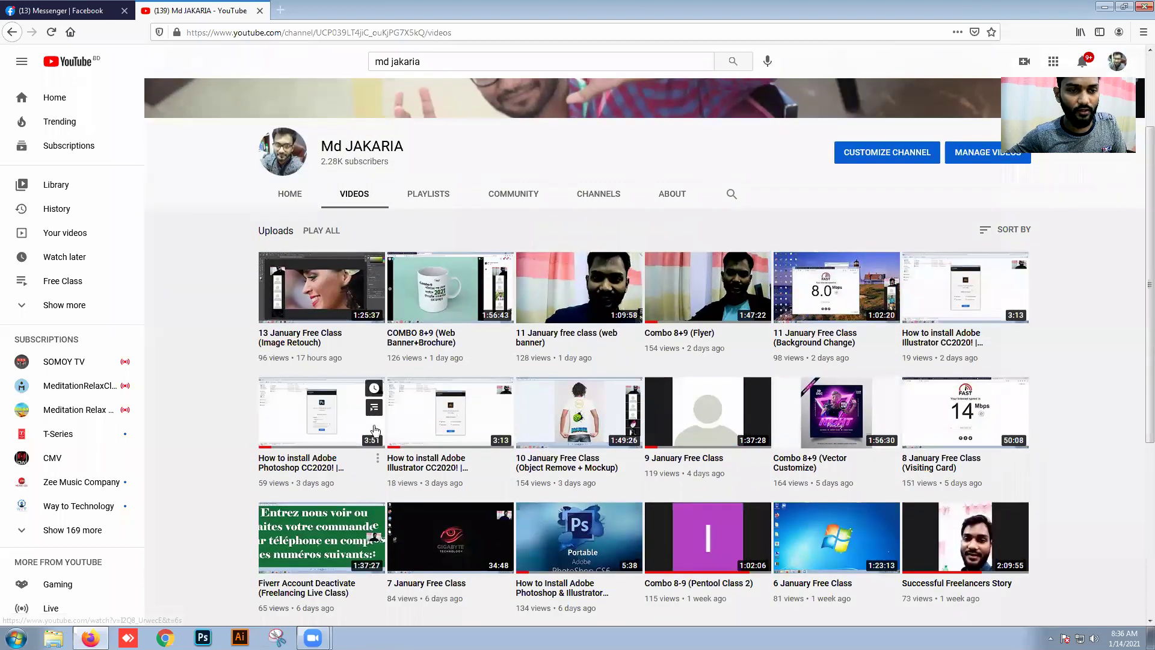
click(321, 426)
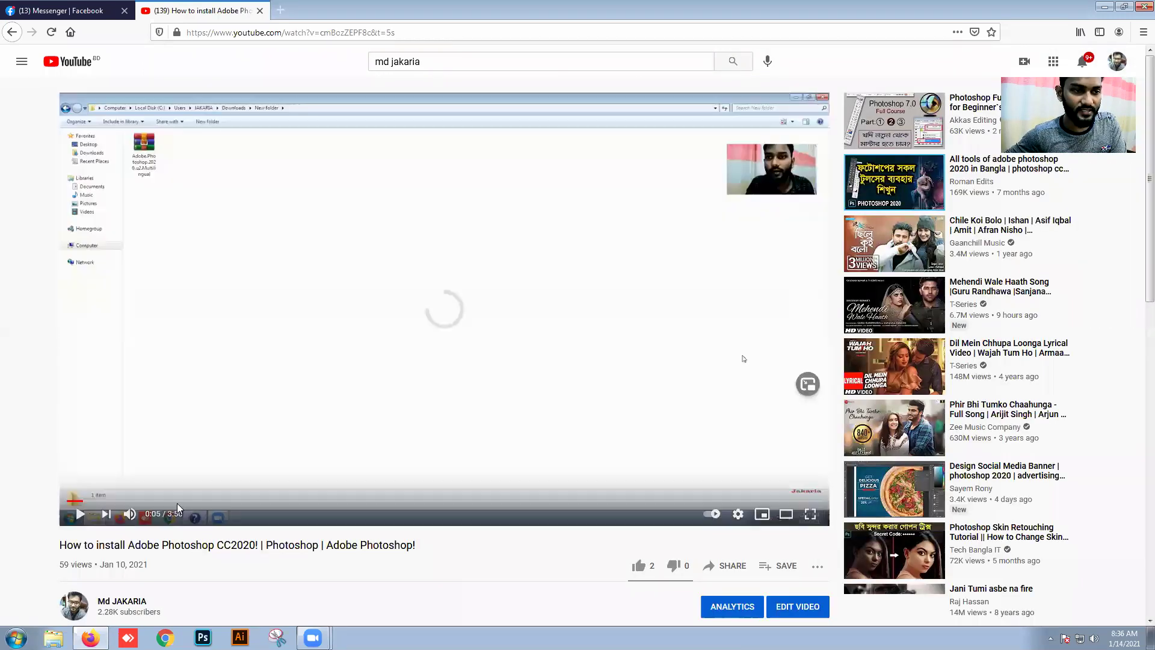
Step: Scroll to the Photoshop CC2020 video's description and follow its Google Drive download link
scroll(177, 503, down, 2)
scroll(177, 507, down, 1)
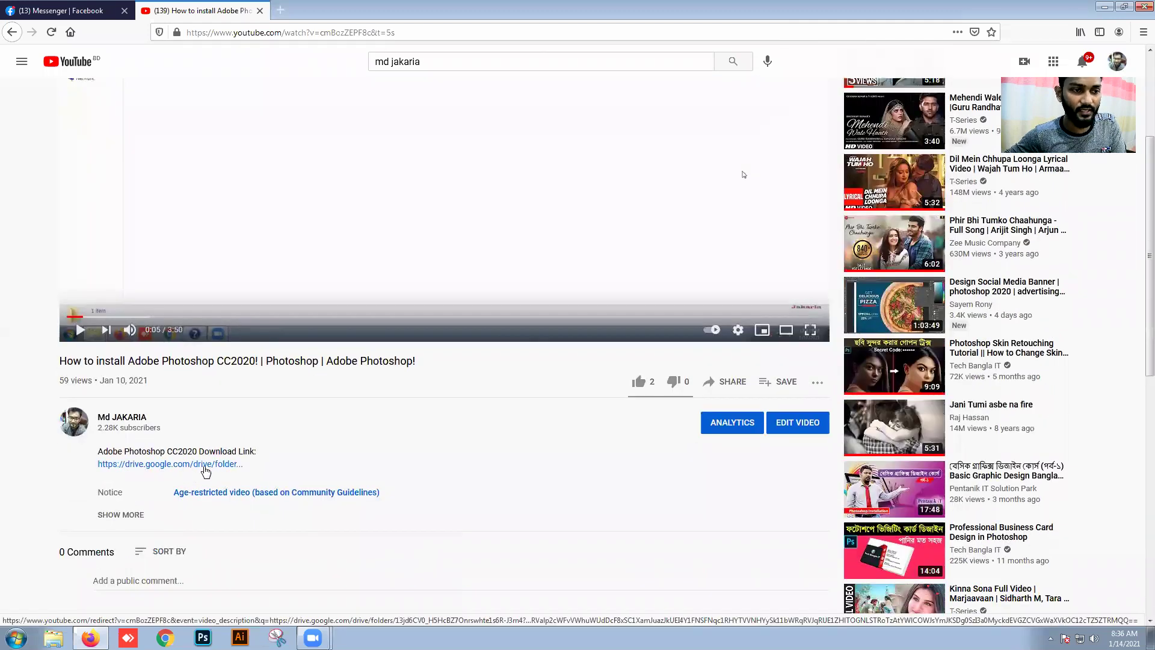
click(206, 470)
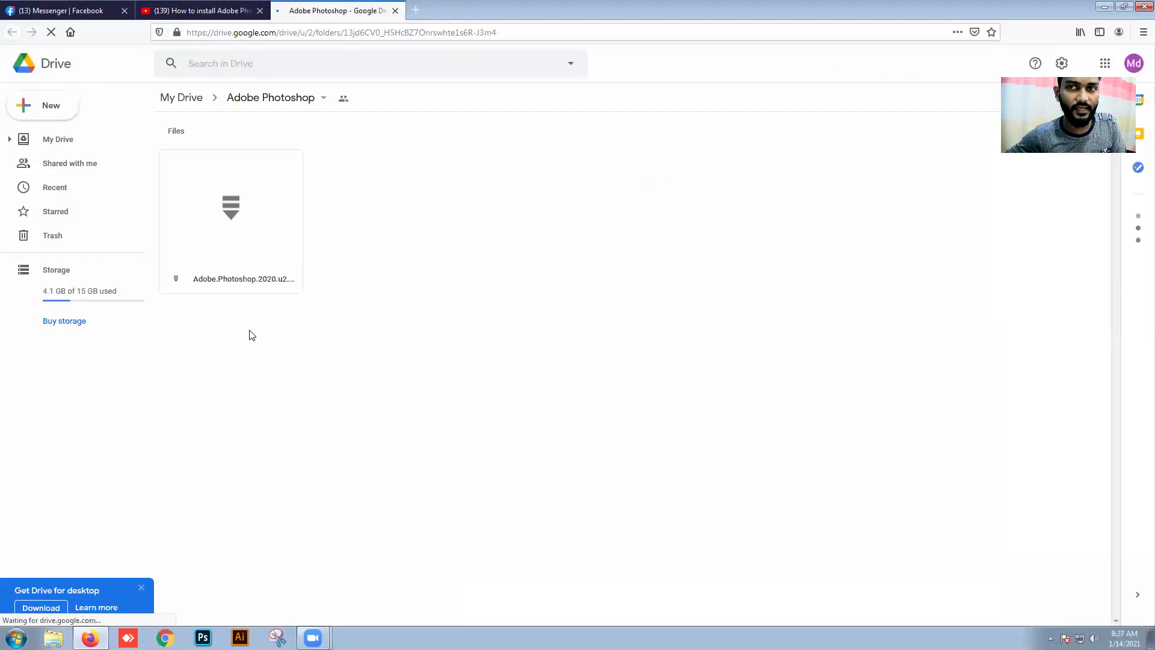
Step: Select the Drive folder's web address, then return to the YouTube install video
click(473, 29)
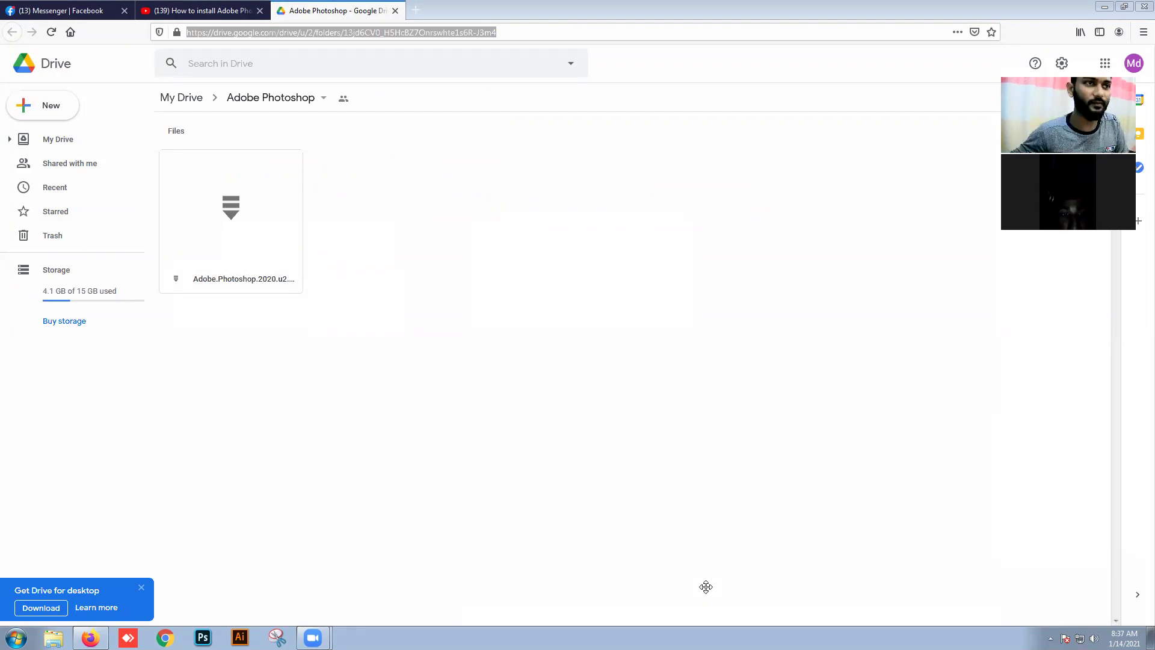
click(195, 5)
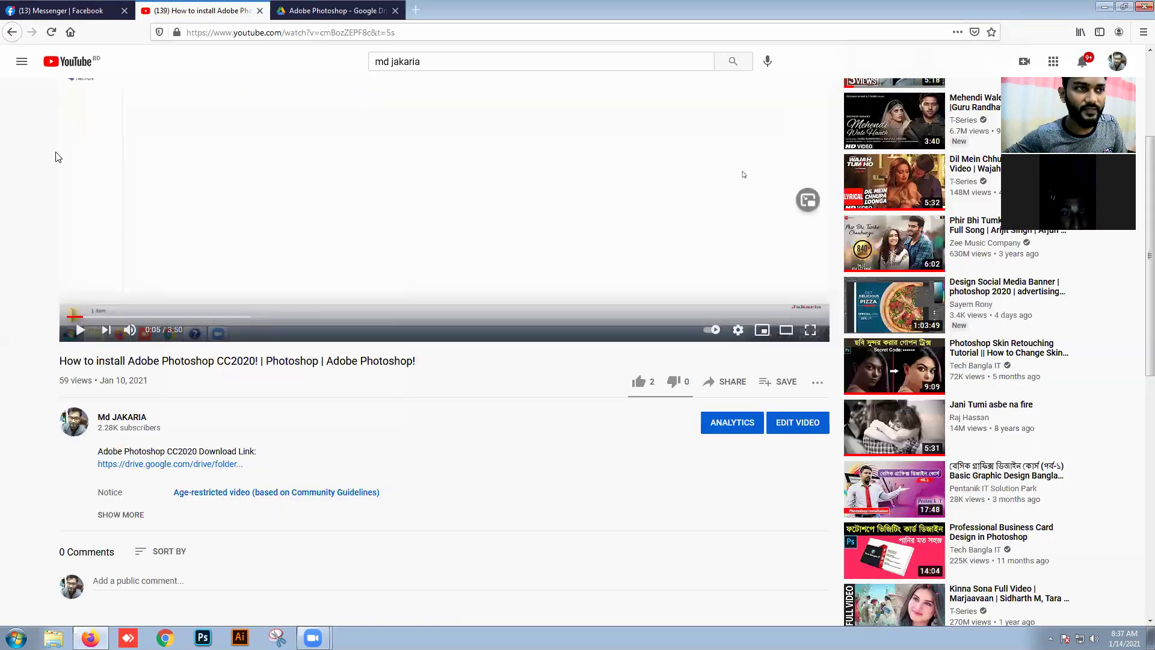
Step: From the channel uploads, open the Photoshop & Illustrator (Portable) install video and select its address
click(12, 33)
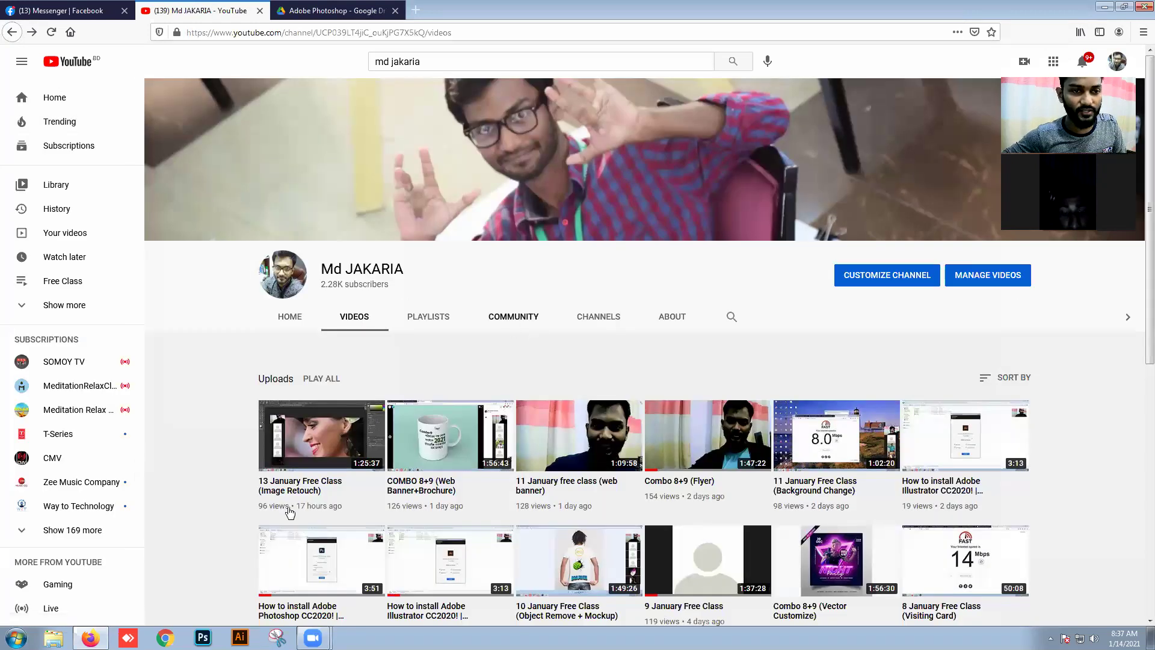
scroll(447, 478, down, 1)
scroll(447, 478, down, 5)
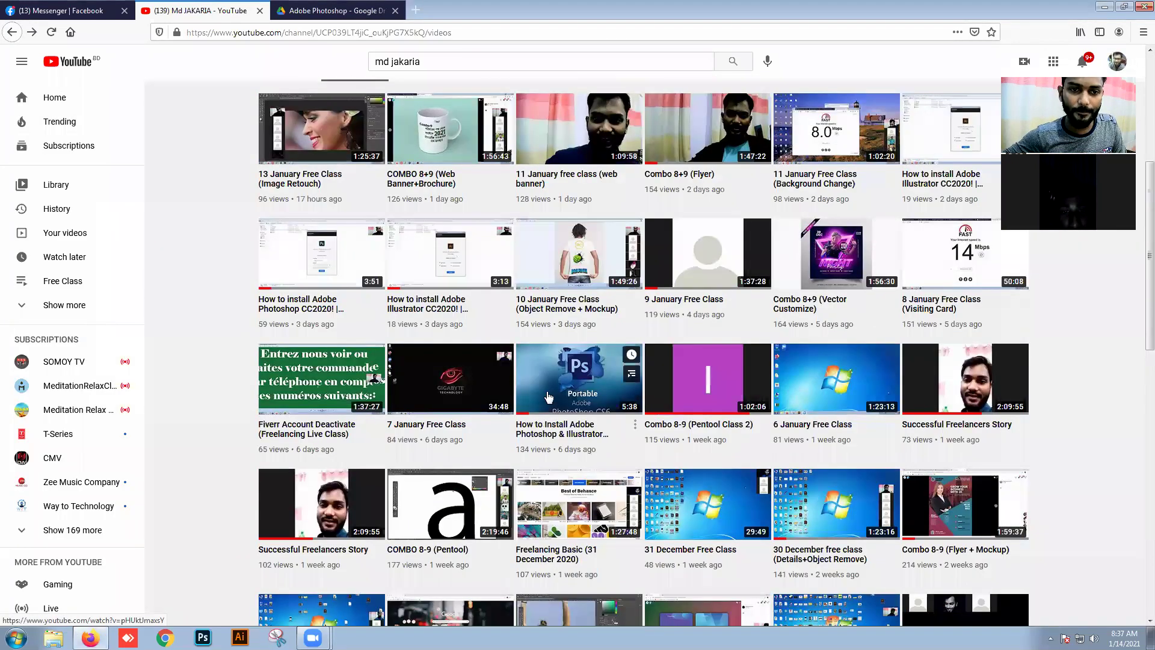
click(546, 385)
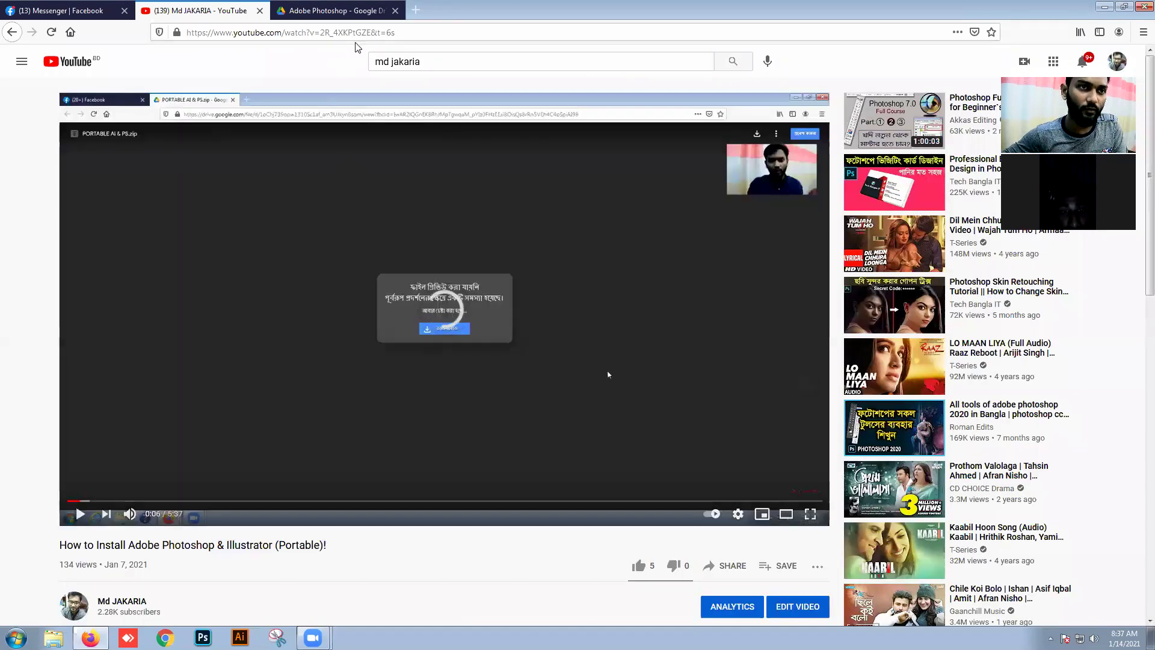
click(355, 33)
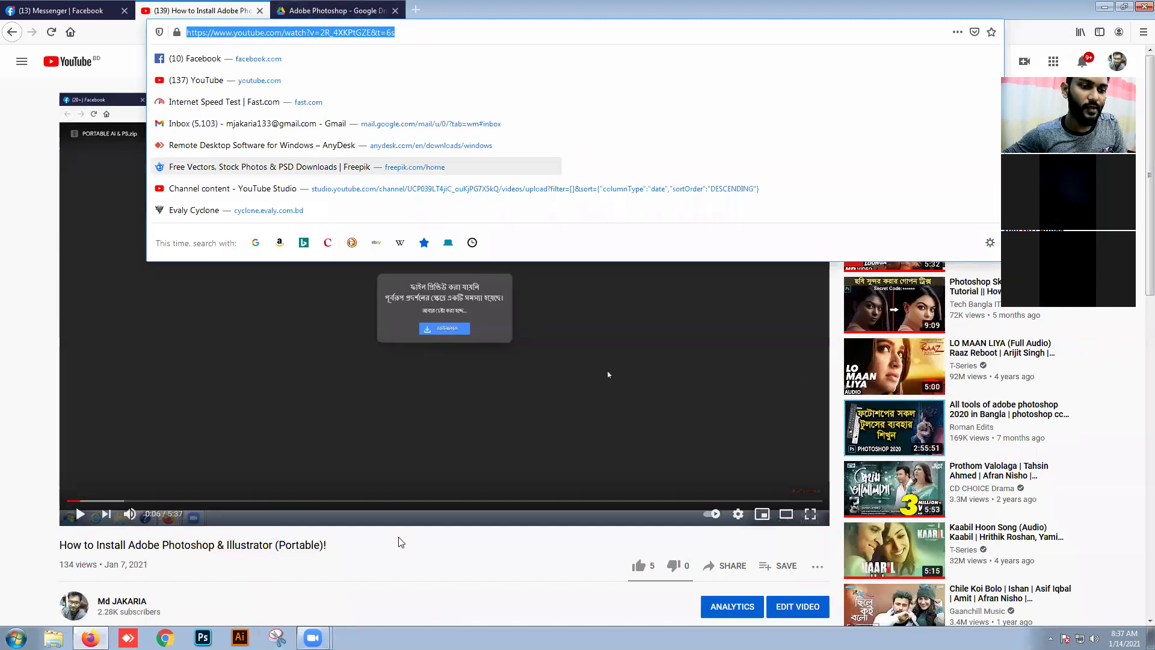
click(594, 463)
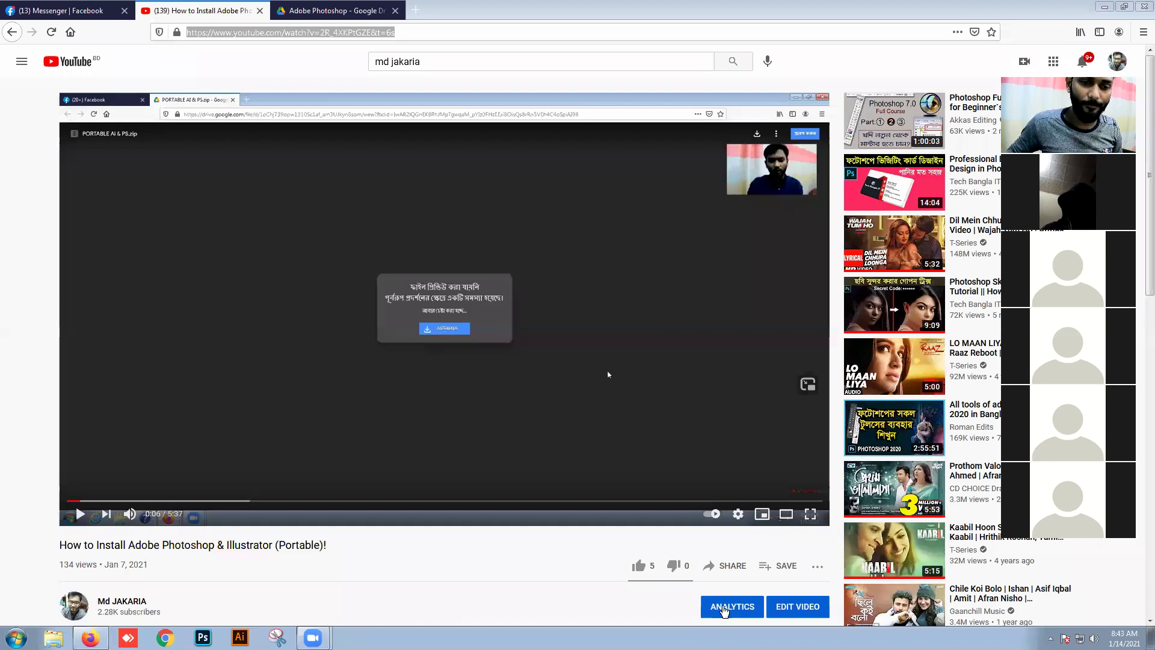
Step: Open the Graphic Design & Freelancing Course Module video from the uploads and pause its ad
click(11, 32)
scroll(525, 354, down, 5)
scroll(525, 354, down, 12)
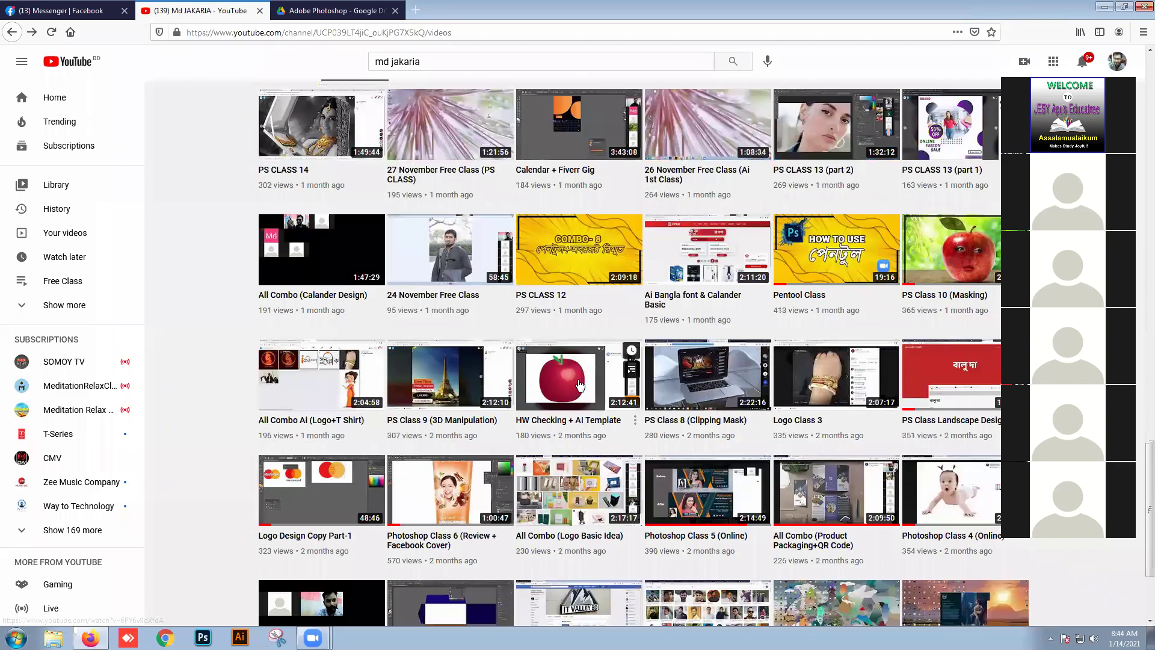
scroll(579, 385, down, 5)
scroll(579, 385, down, 10)
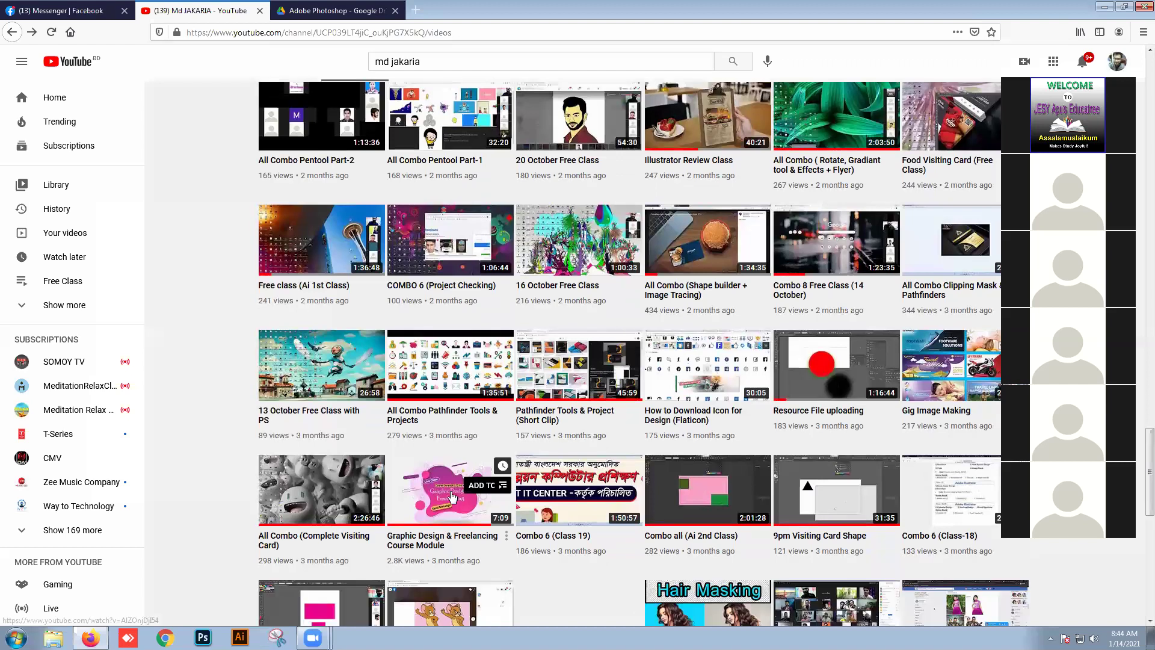
click(452, 496)
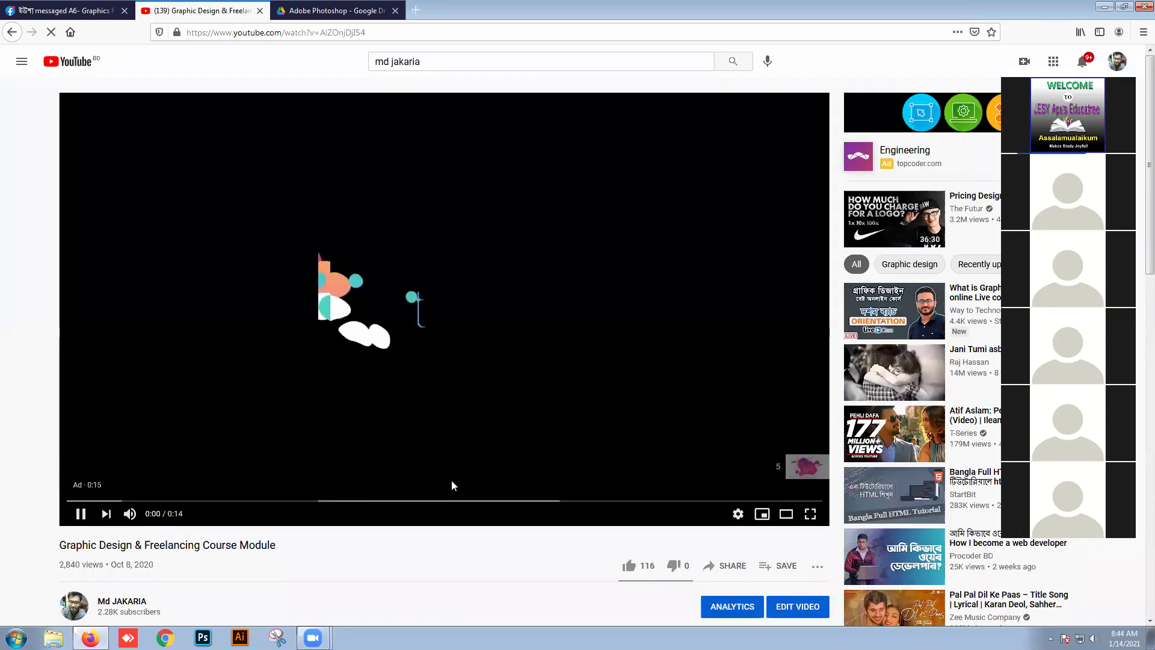
click(441, 451)
click(343, 31)
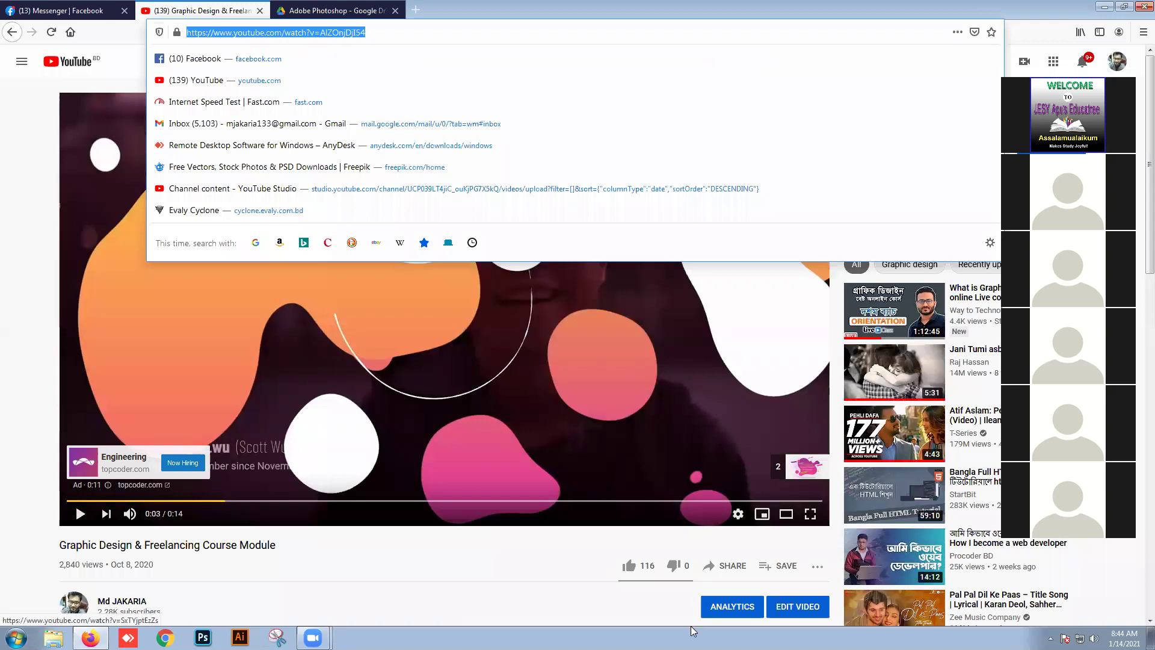
click(550, 423)
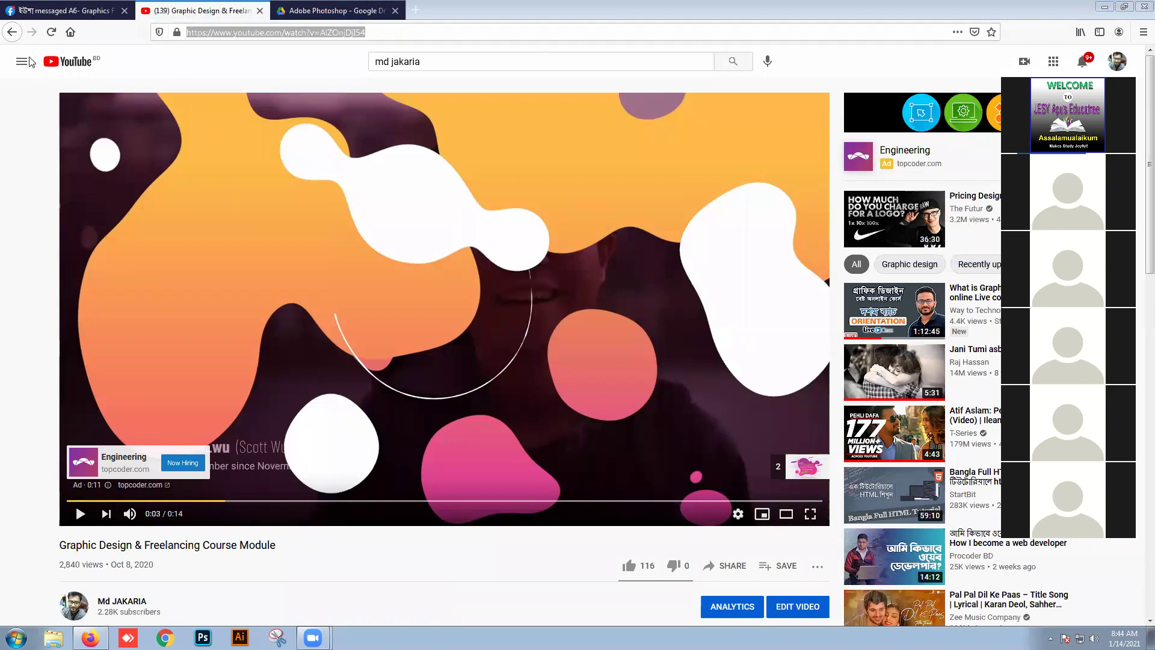
Step: Return to the channel's uploads list, then switch to the Facebook Messenger chat
click(12, 33)
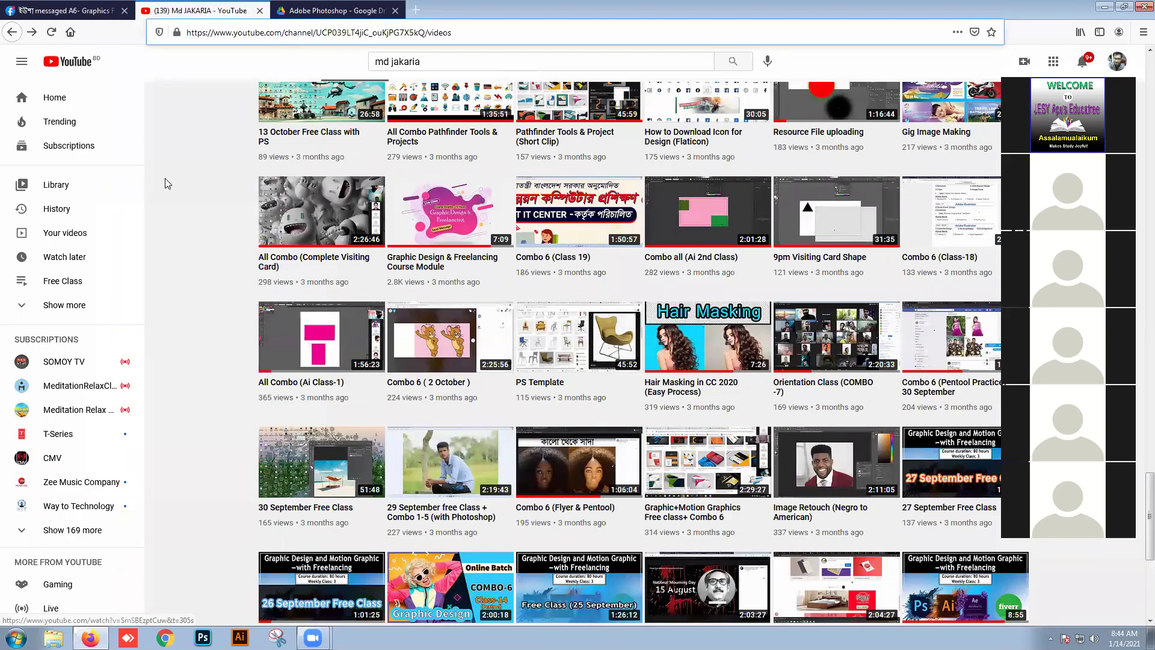
scroll(500, 325, up, 18)
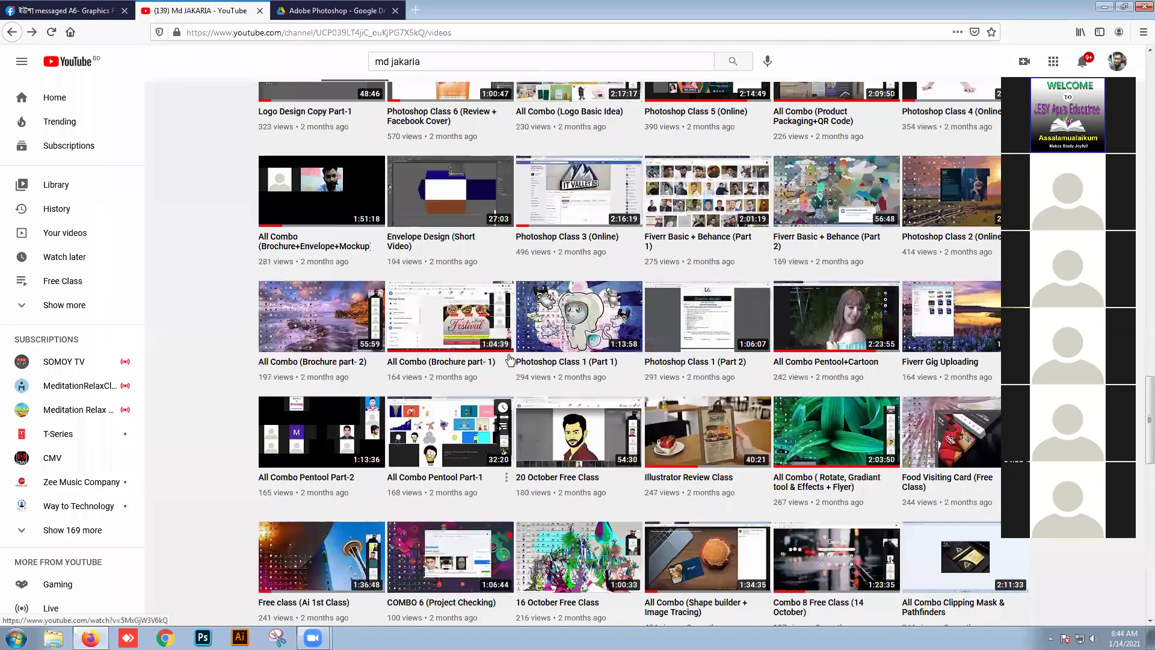
scroll(508, 359, up, 15)
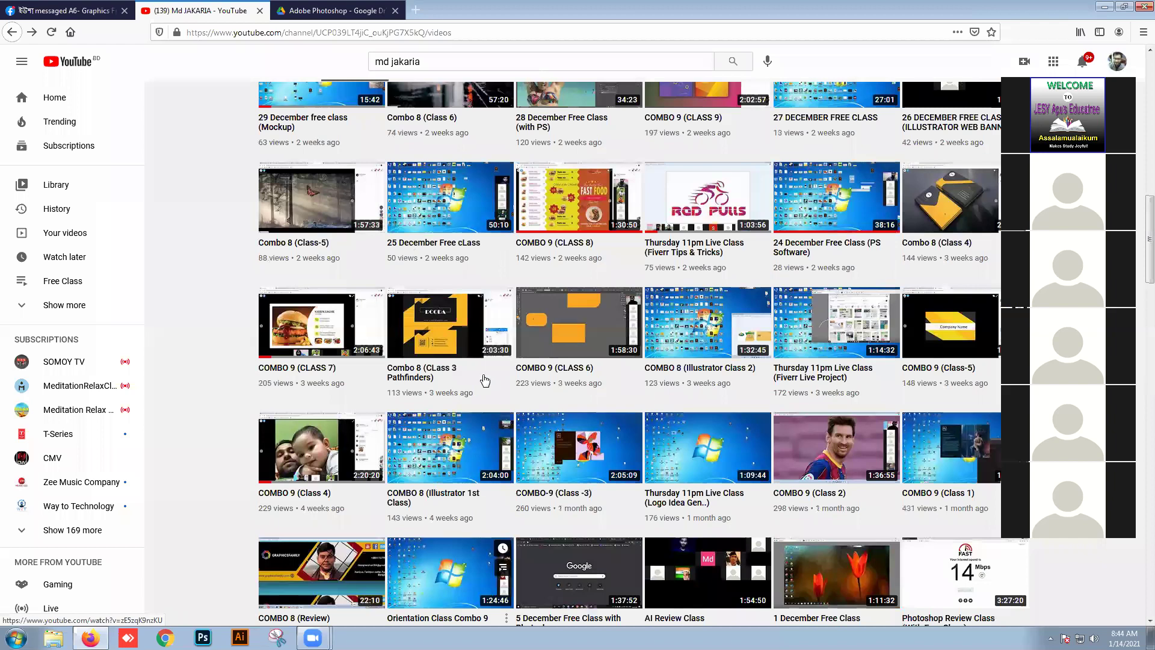
scroll(404, 369, down, 3)
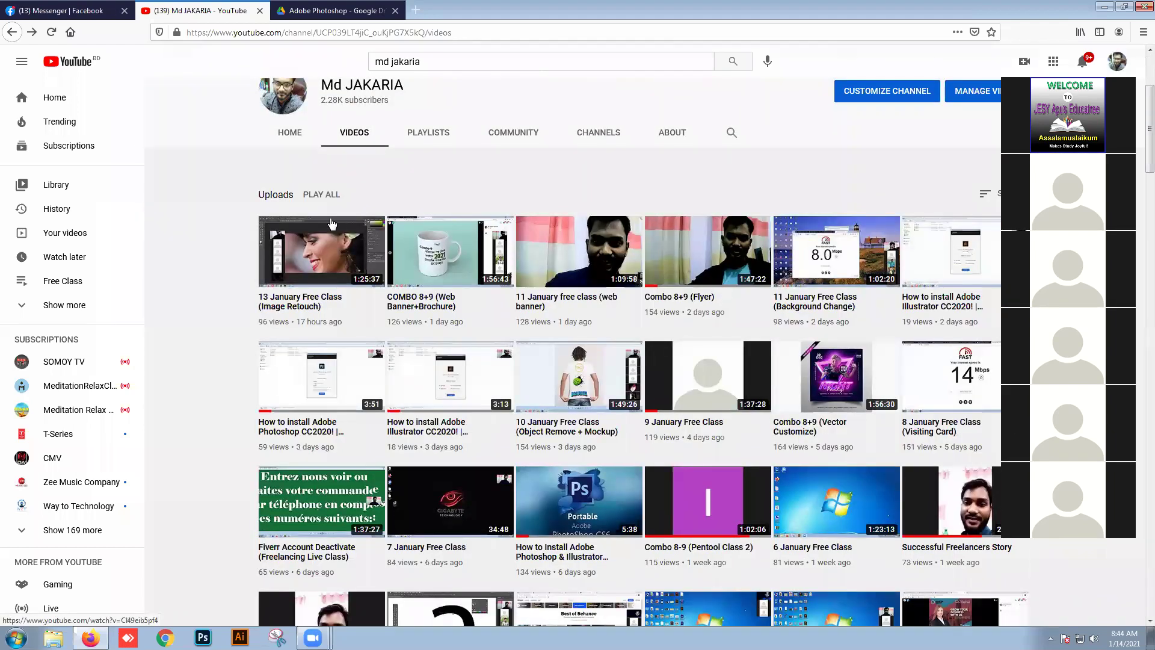
scroll(792, 289, down, 1)
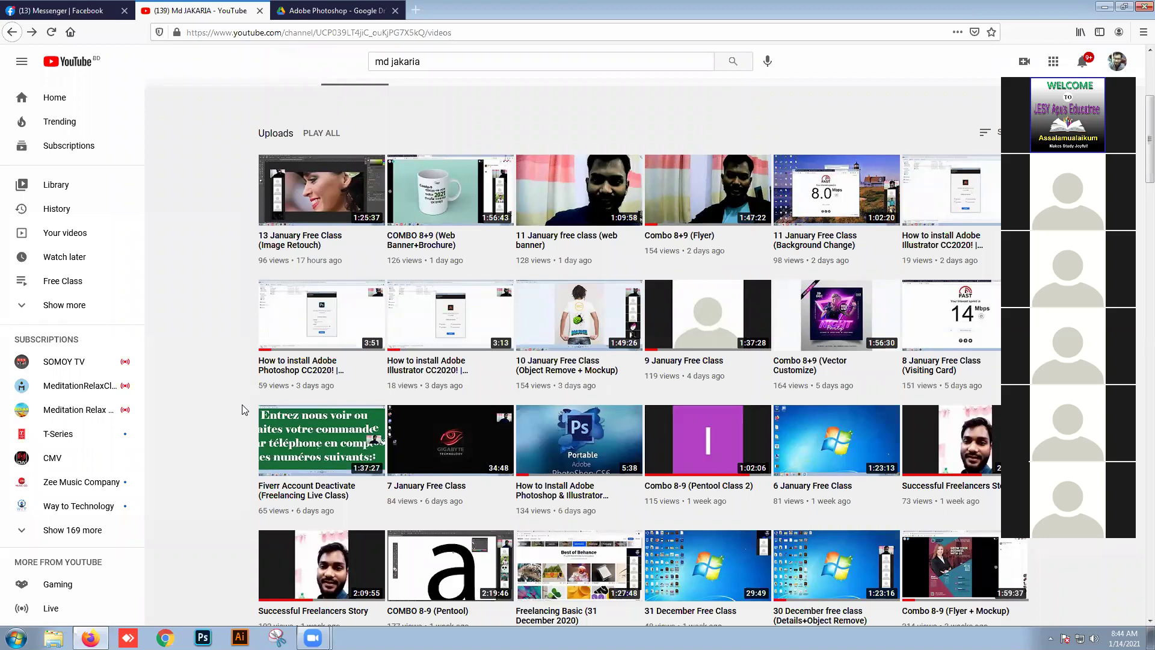
click(55, 12)
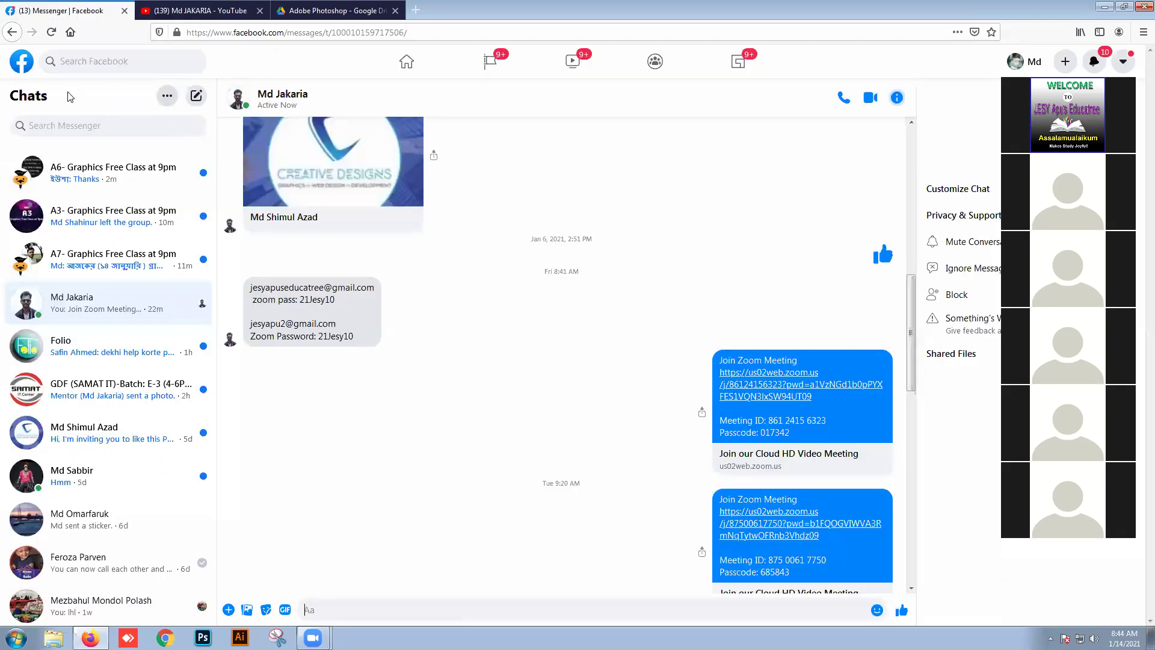
Step: Search Facebook for the instructor's name and open their profile
click(88, 62)
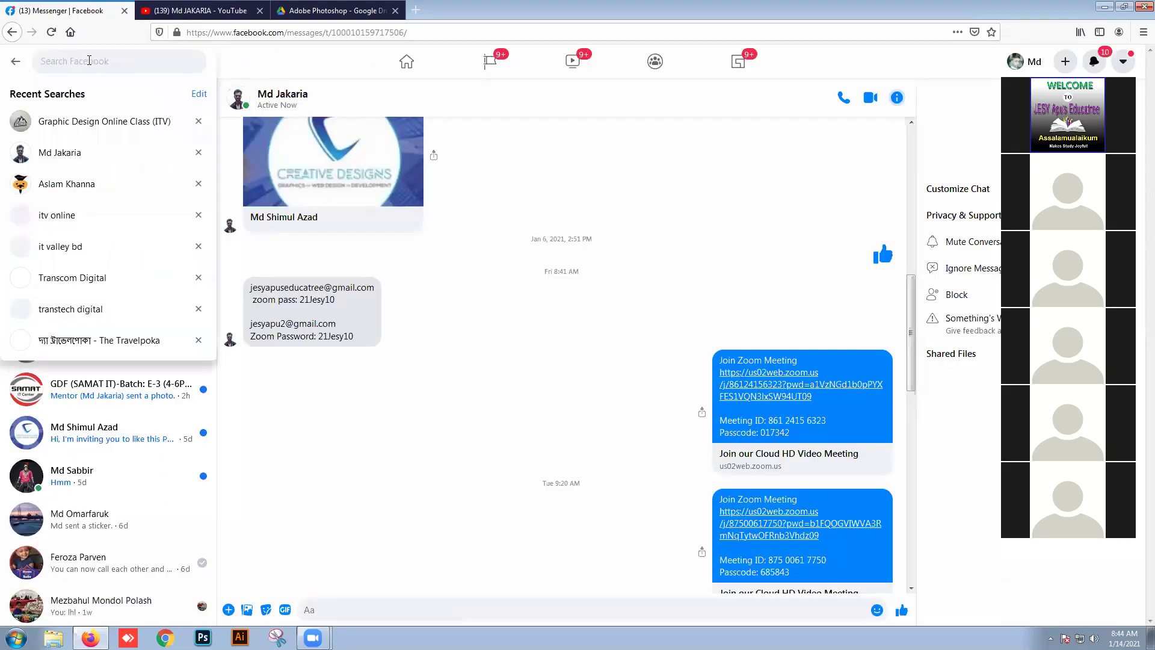
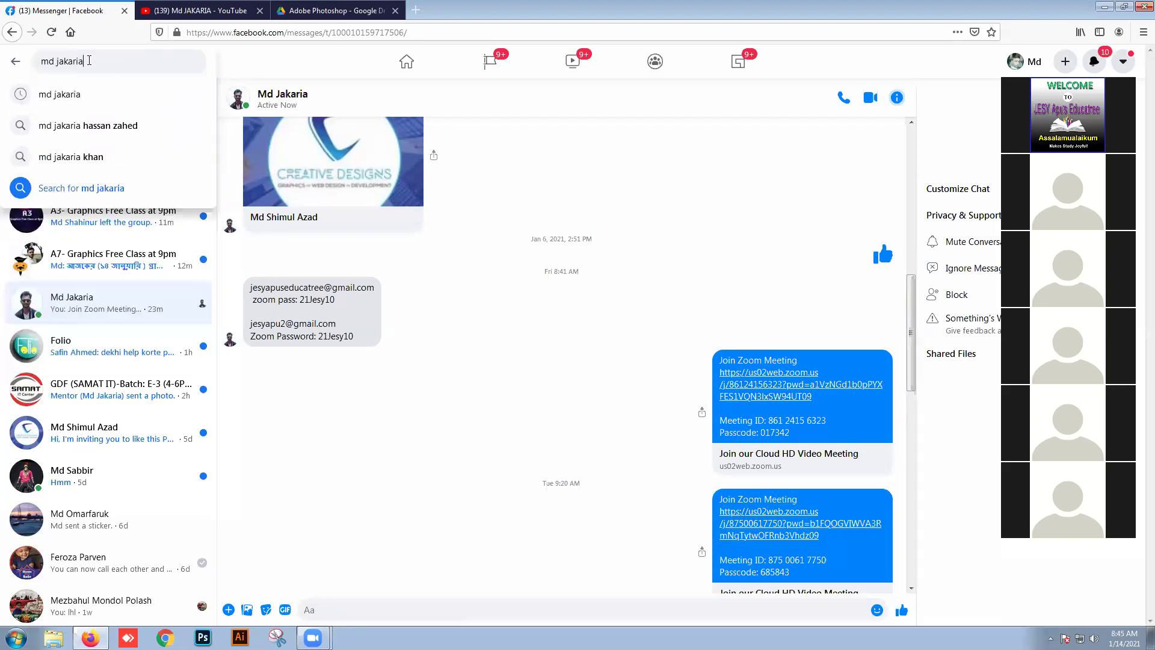
key(Return)
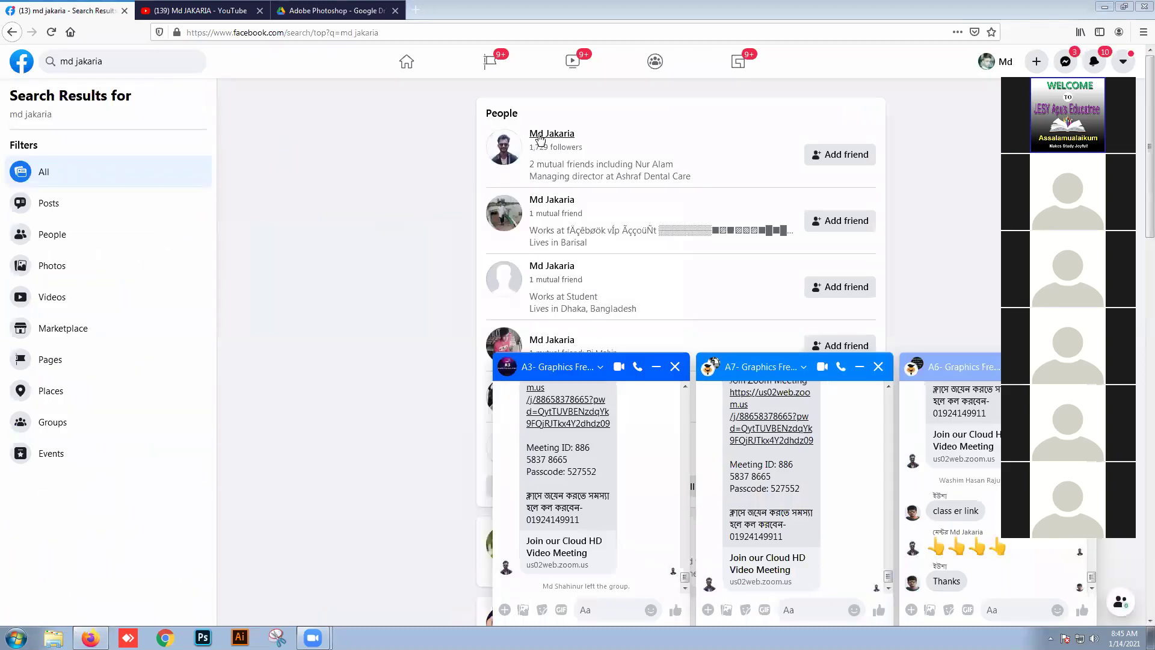
click(539, 139)
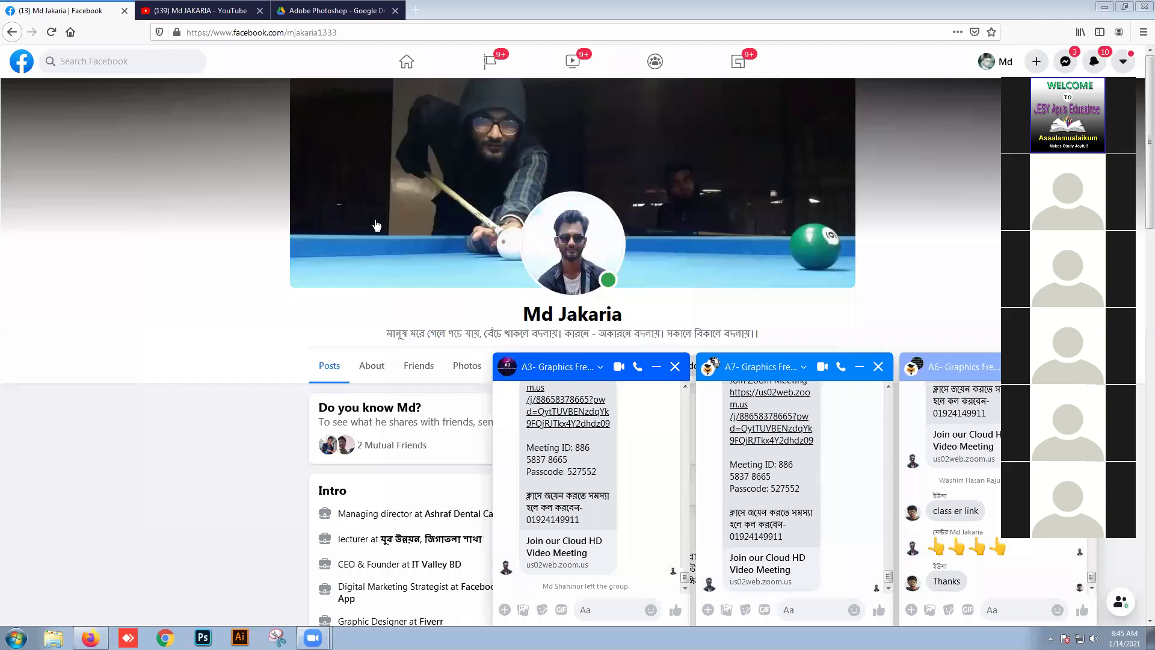
Step: Copy the instructor's profile page web address from the address bar
click(346, 33)
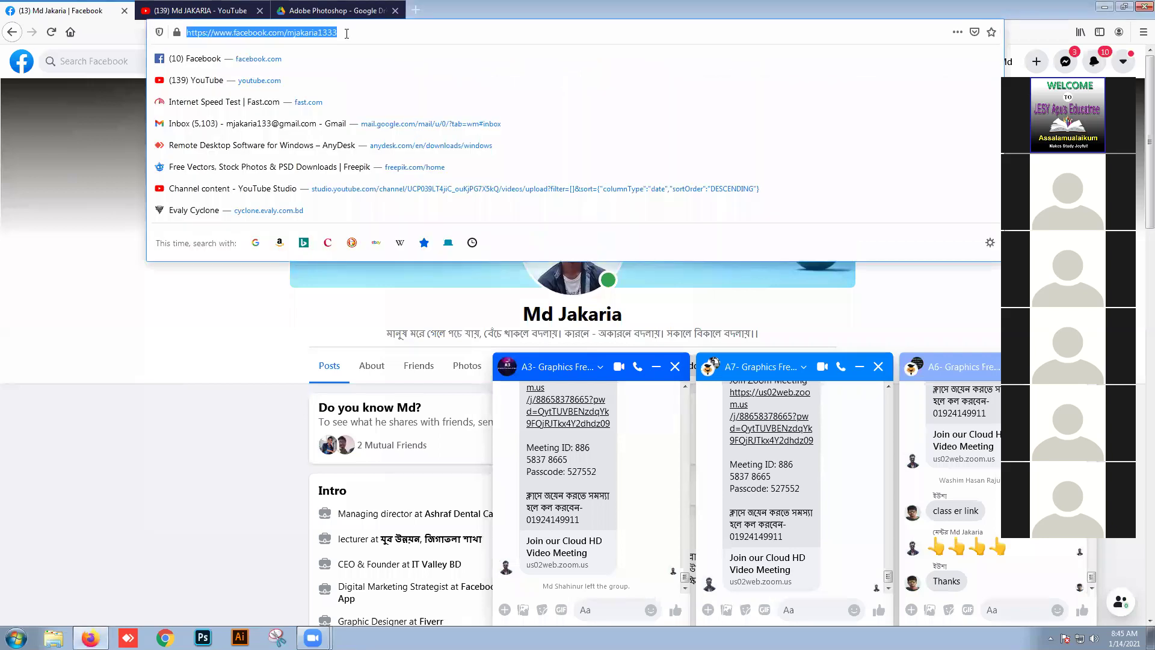
right_click(309, 36)
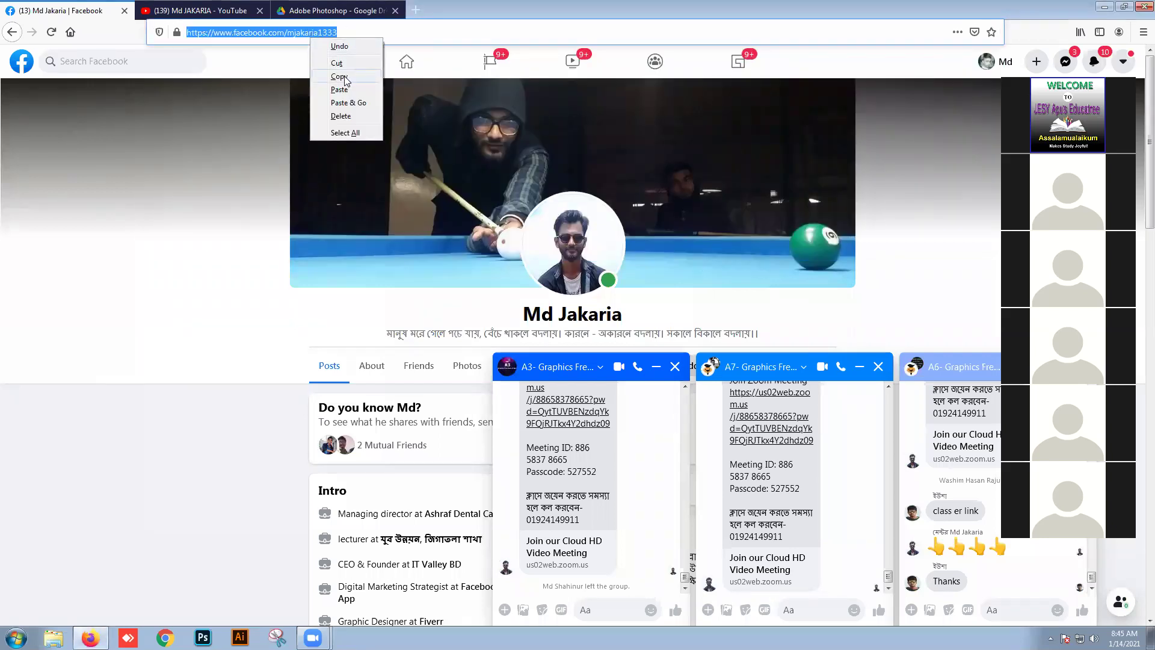
click(339, 76)
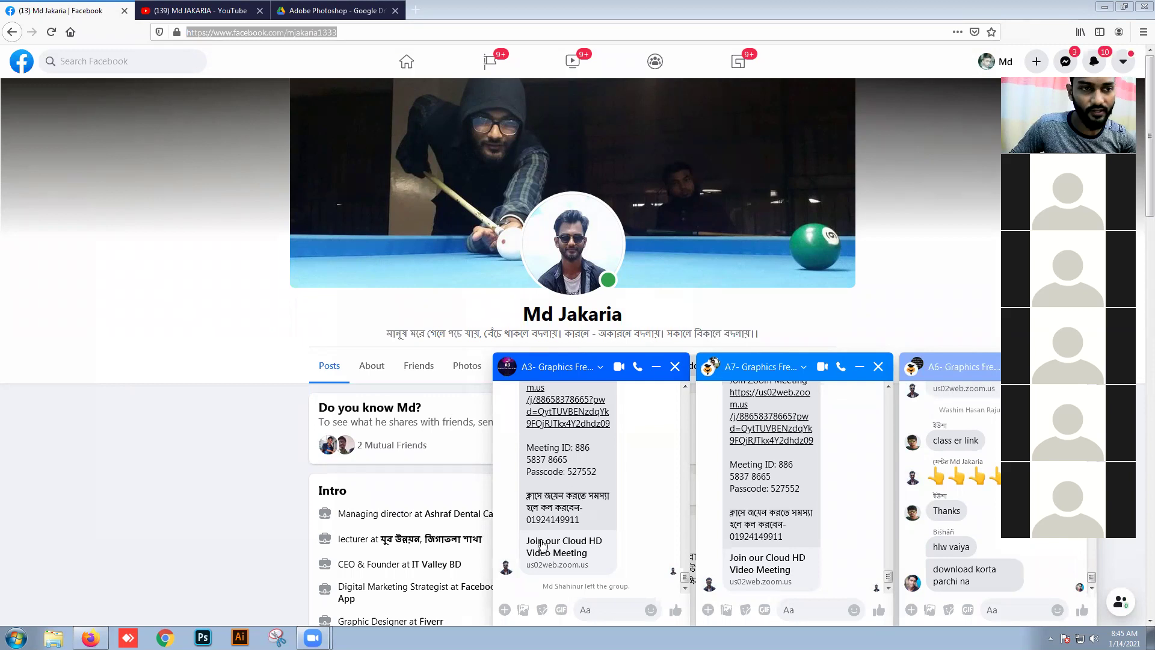
click(954, 293)
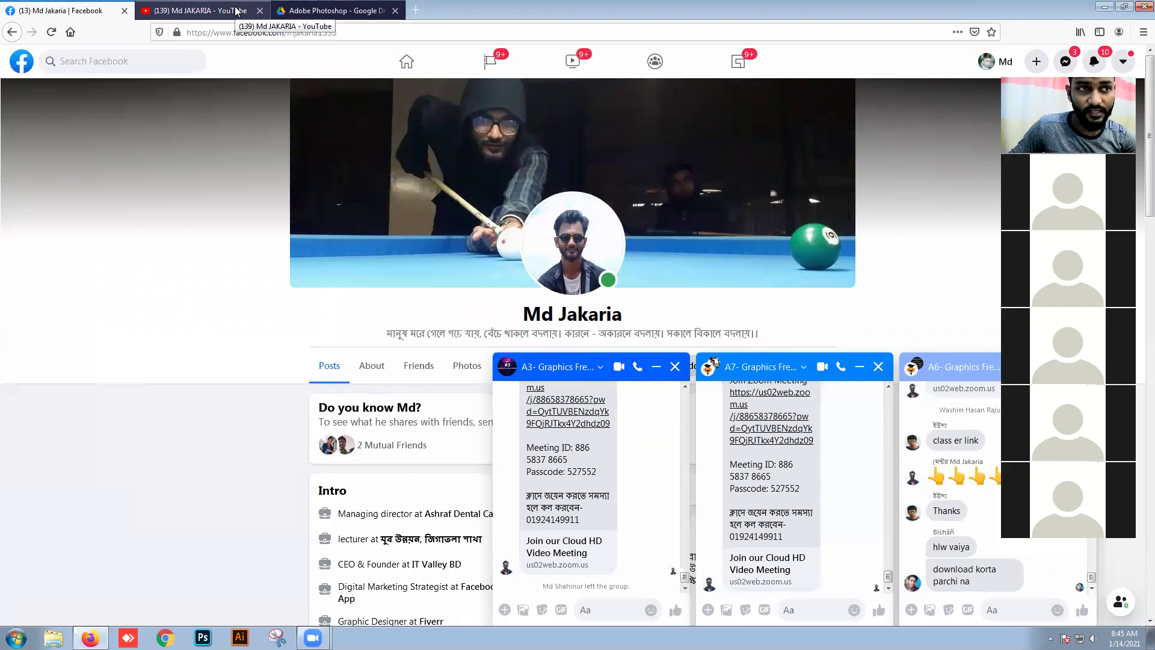
Step: On the YouTube uploads, open the Illustrator CC2020 install video and pause it
click(235, 11)
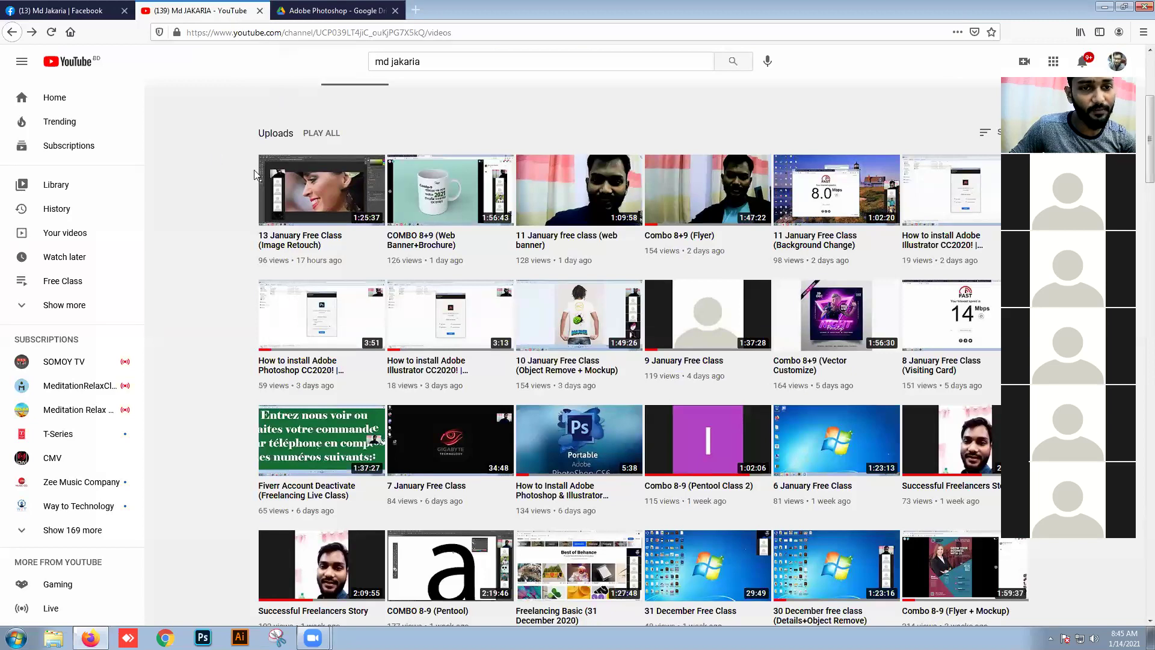
scroll(462, 299, down, 3)
scroll(462, 299, up, 3)
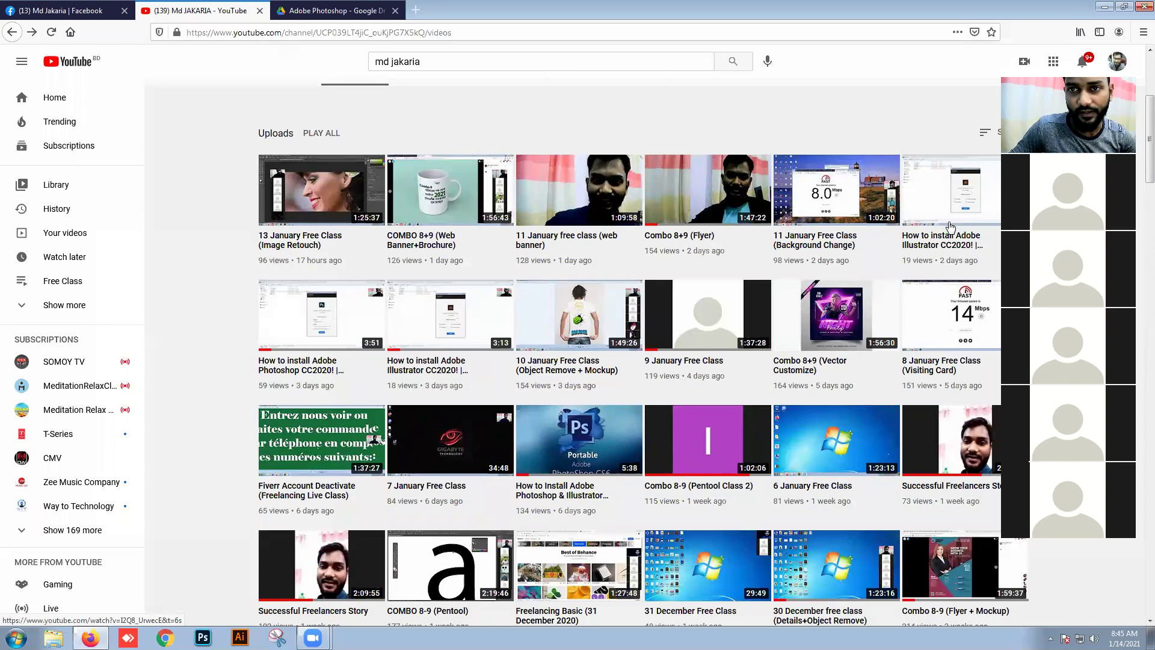
click(939, 219)
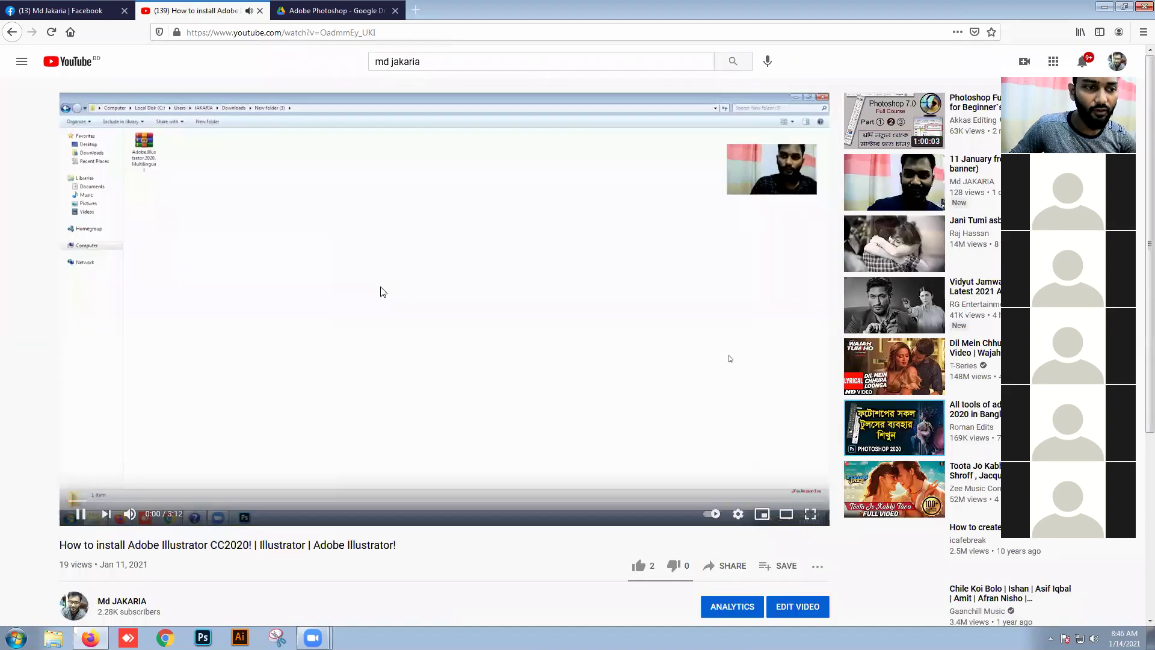
click(314, 318)
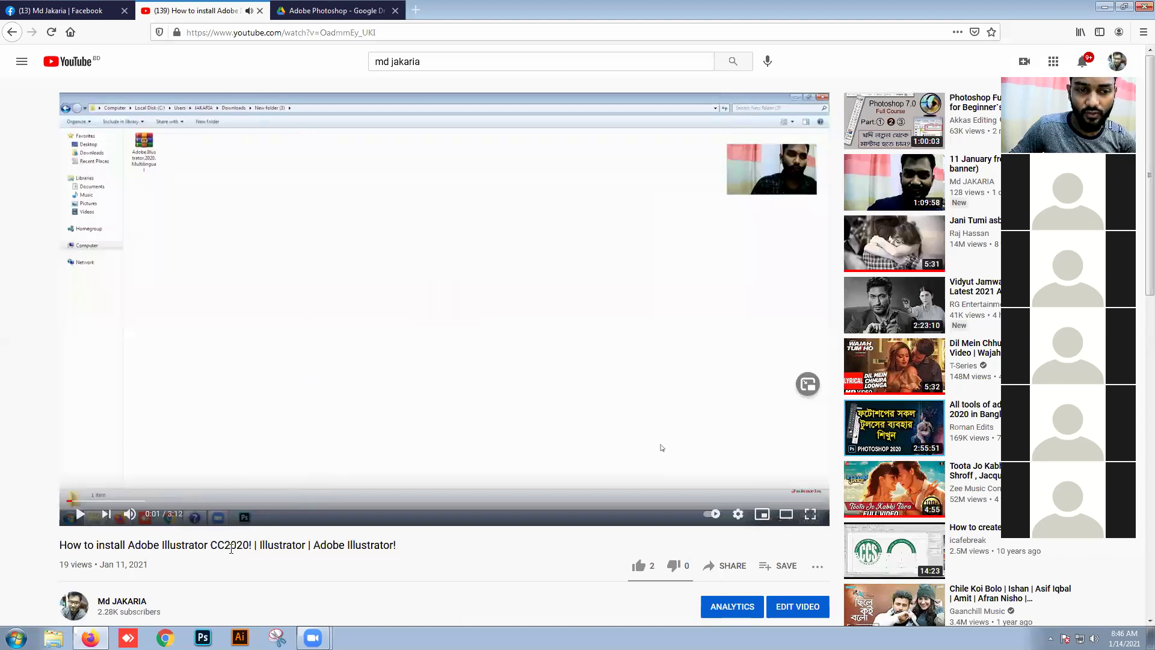
Step: Go back to the uploads list and open the Photoshop CC2020 install video
click(12, 32)
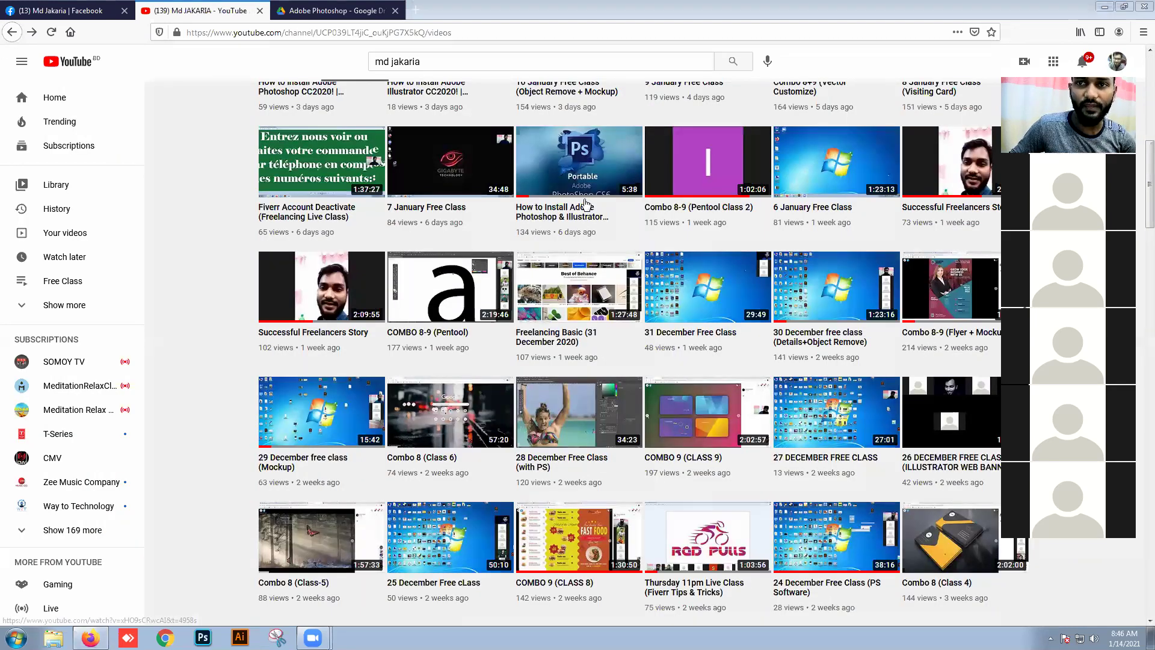
scroll(1103, 248, up, 2)
scroll(1104, 248, up, 2)
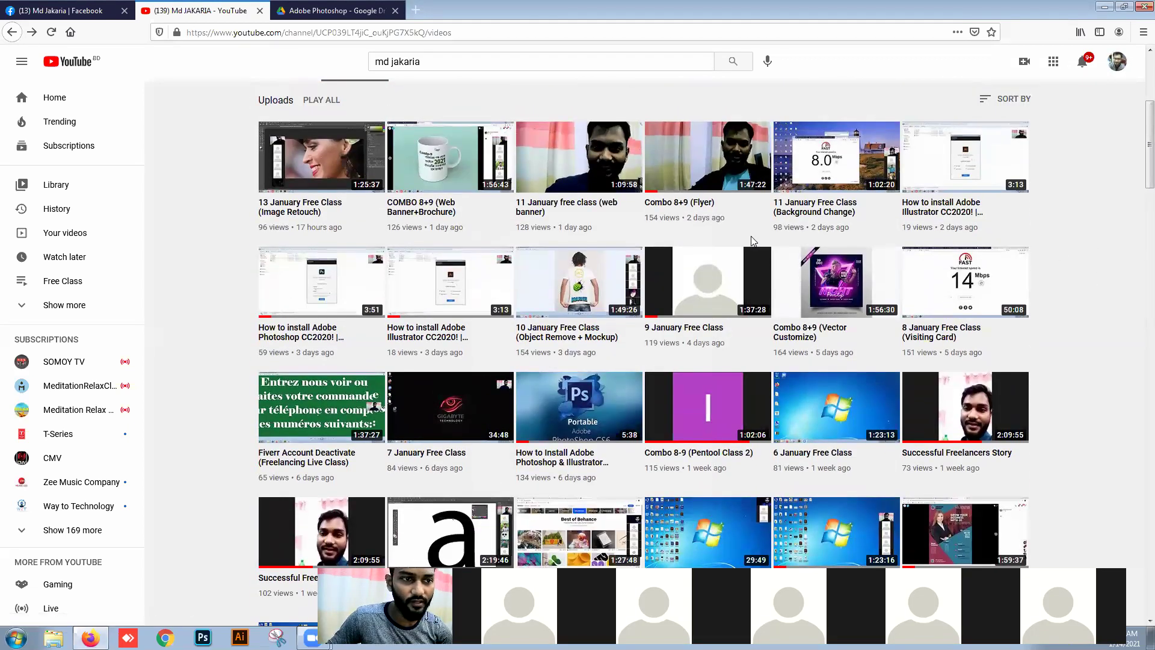
click(336, 302)
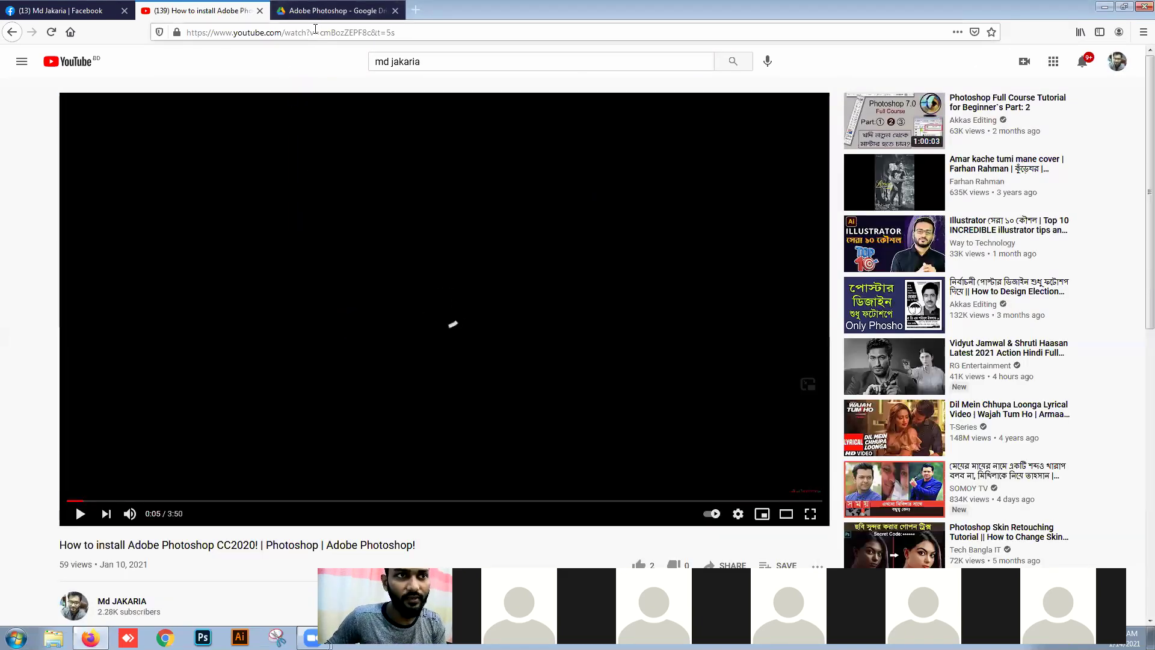
Step: Select the browser address bar with Ctrl+L, then refocus the browser window
key(ctrl+l)
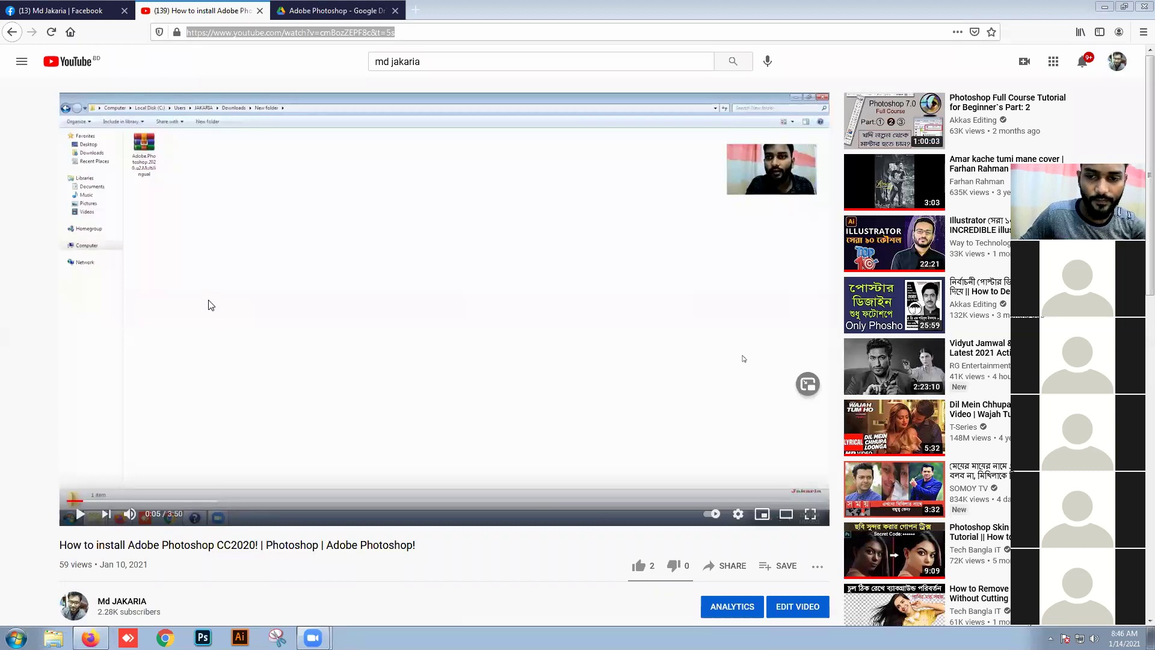
click(2, 299)
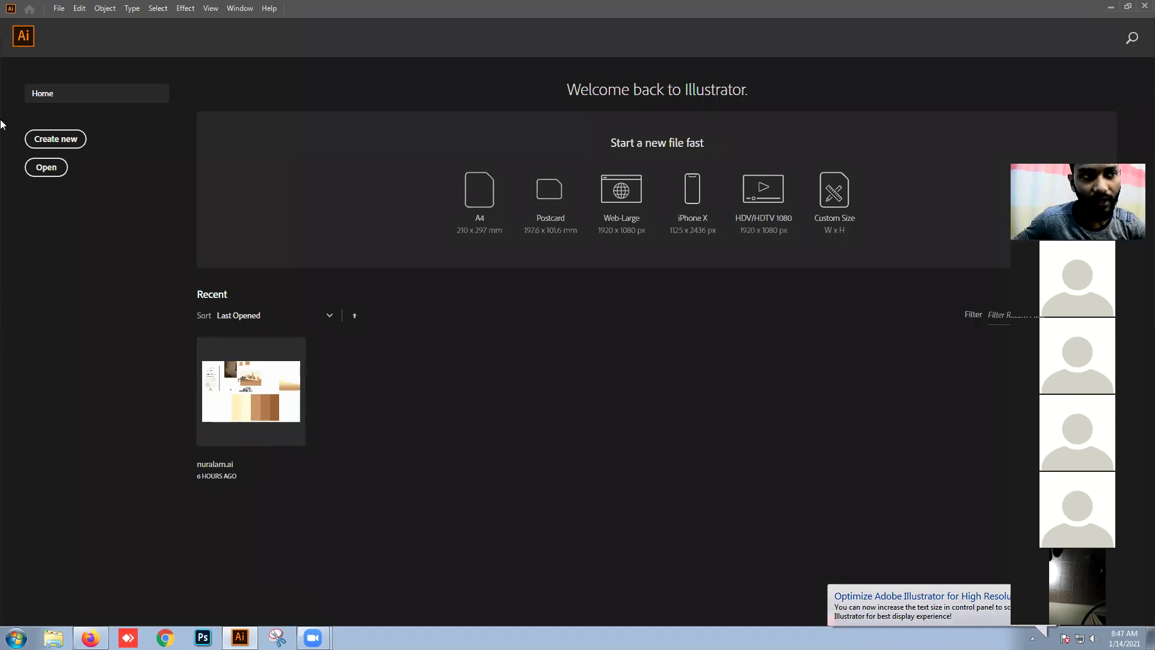
double_click(363, 8)
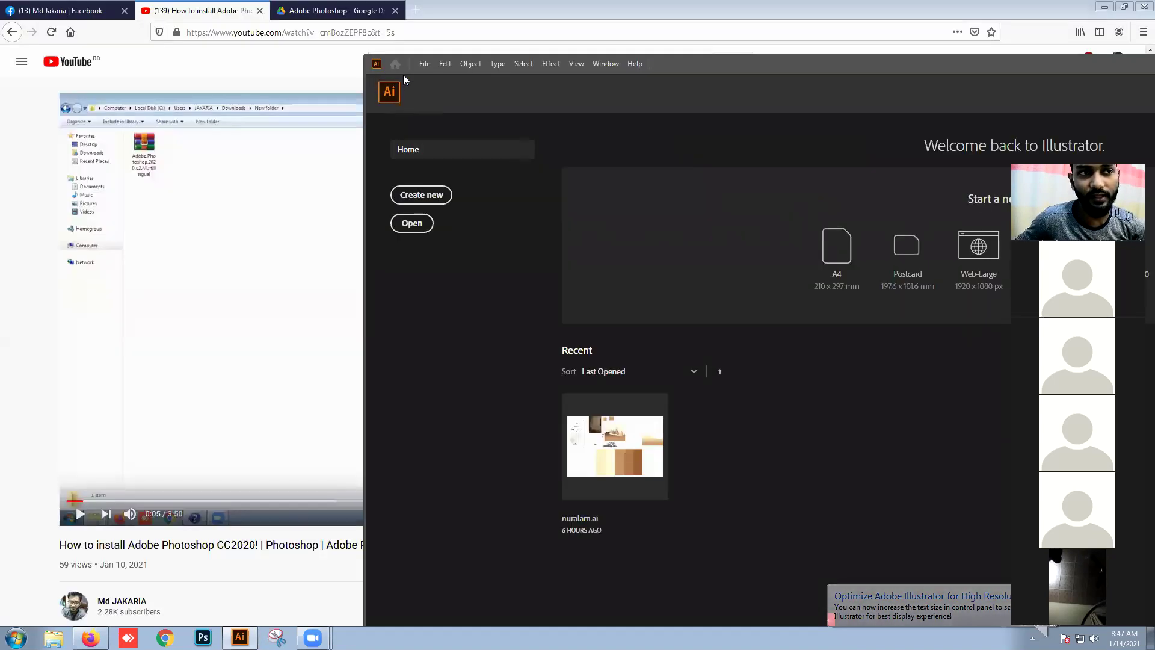
click(1104, 8)
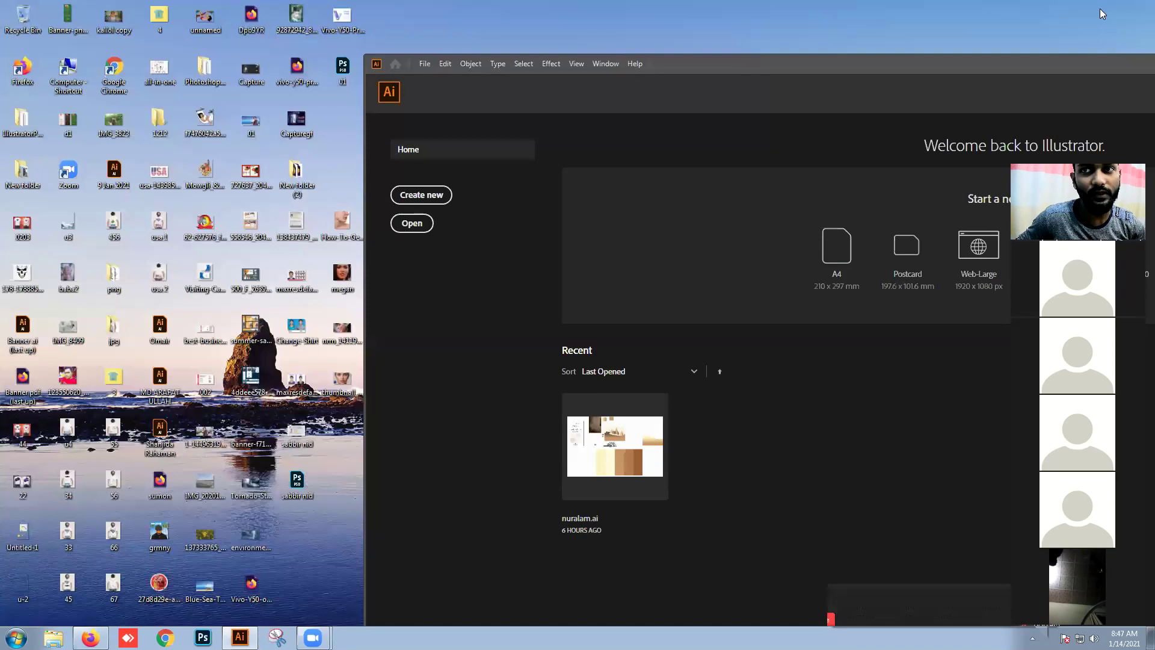
double_click(711, 73)
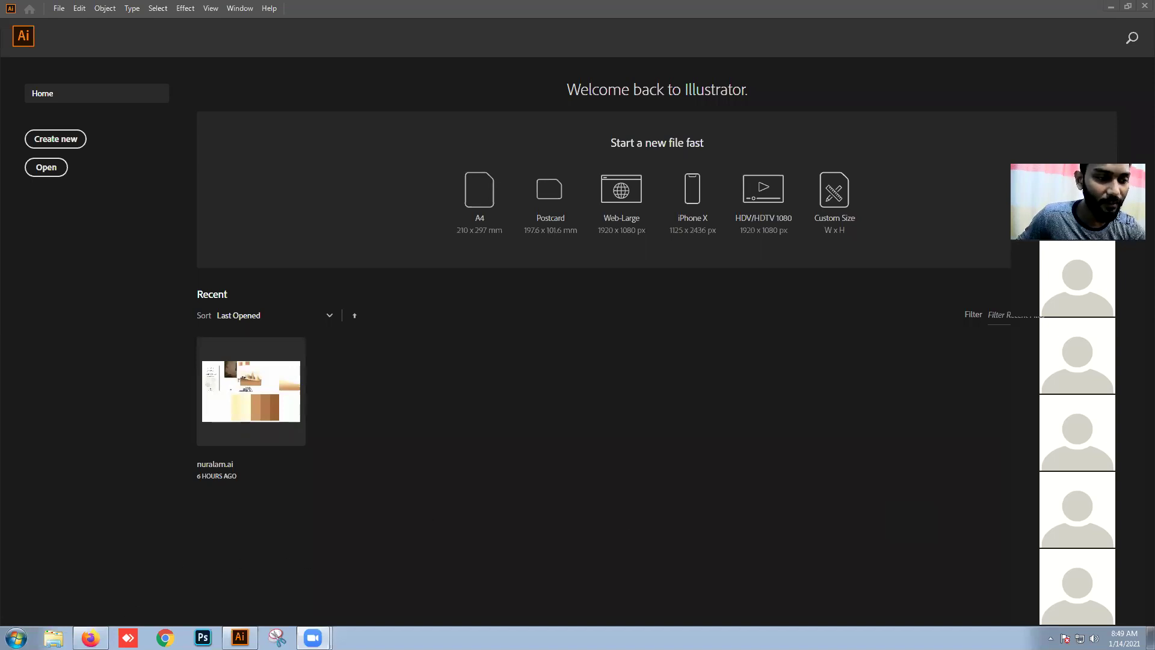
Step: Open a new Firefox tab and search Google for 'food visiting card'
click(90, 637)
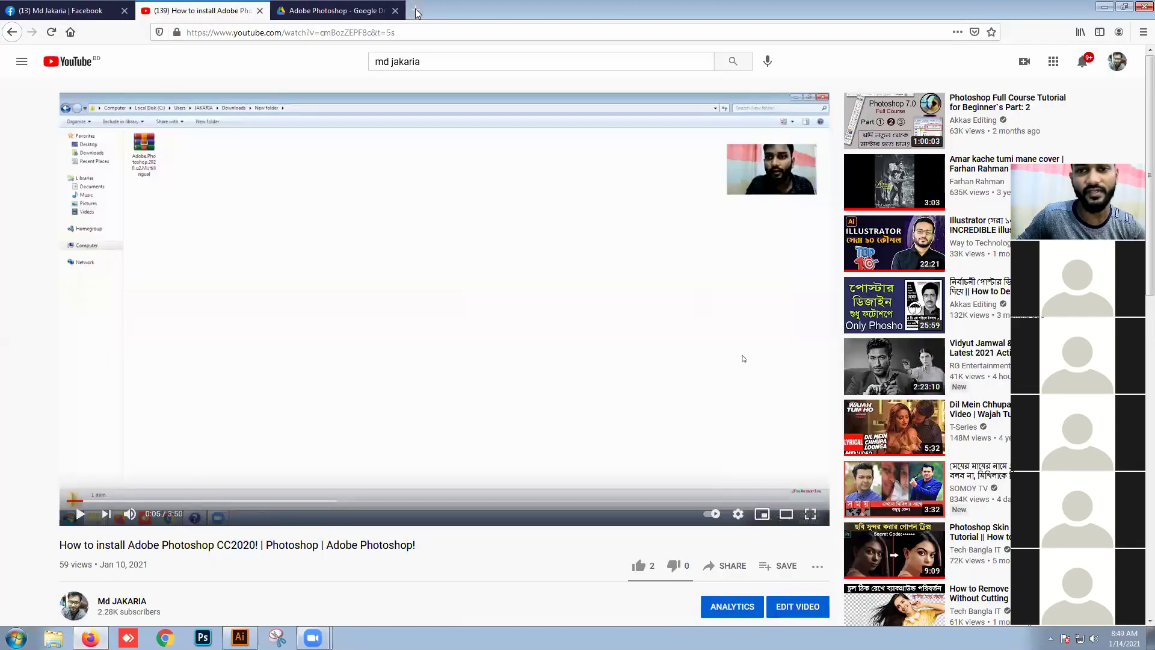
click(416, 10)
text(foo)
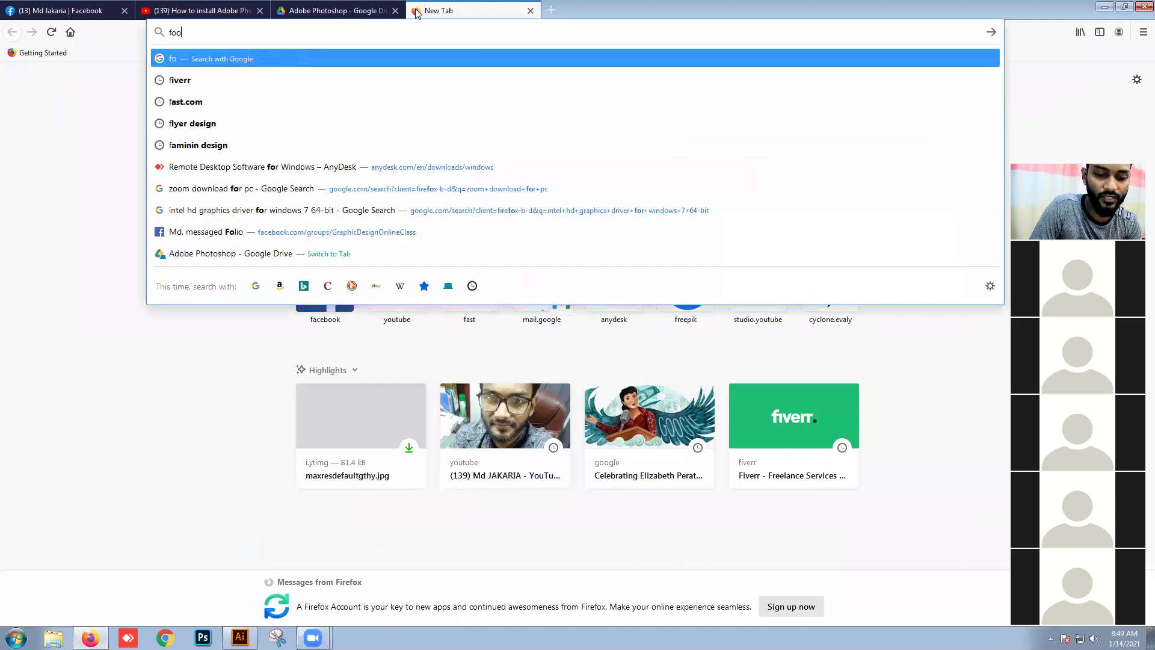
text(d v)
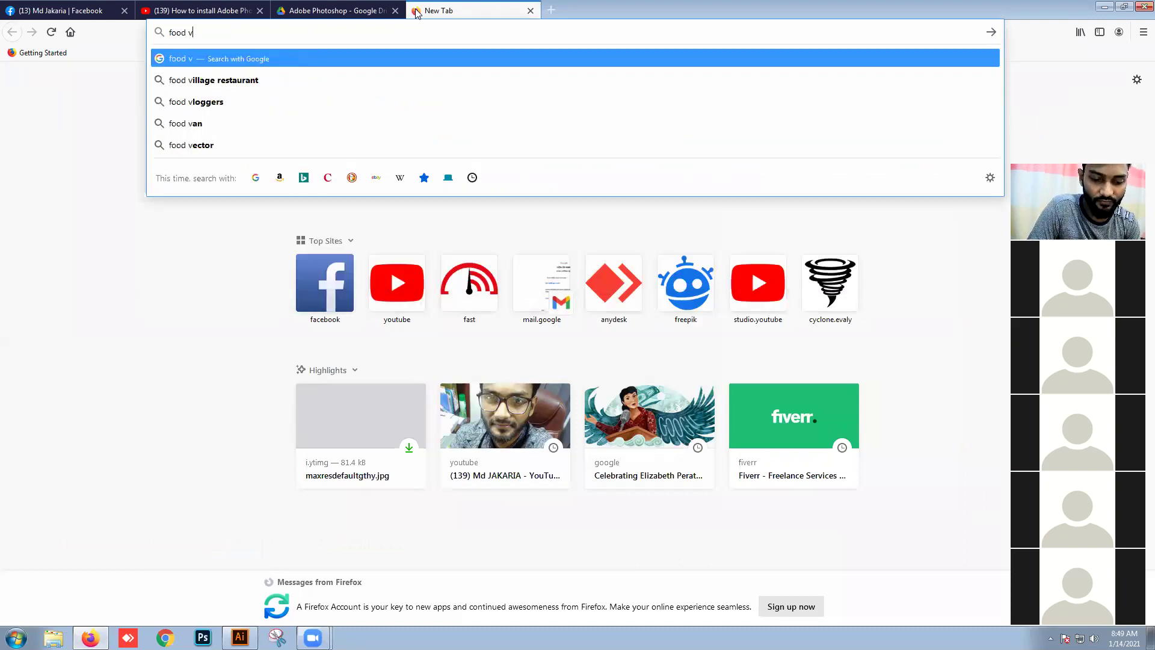
text(isiting card)
key(Return)
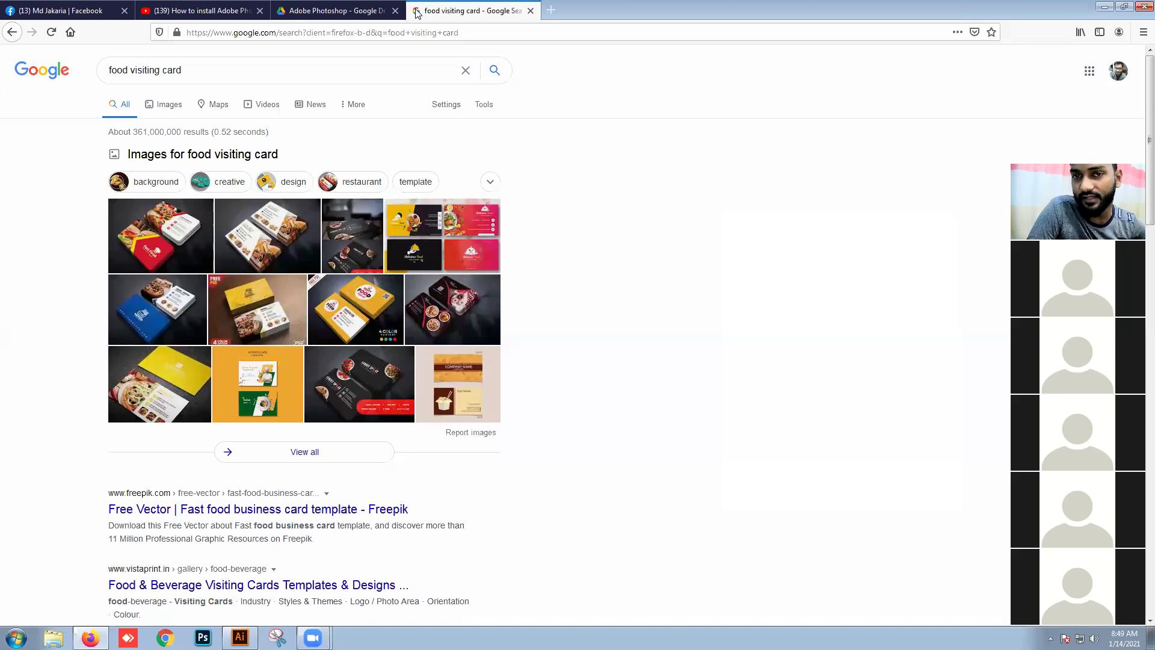
Step: Show image results, preview the Fast Food Business Card design, then open a blank tab
click(168, 105)
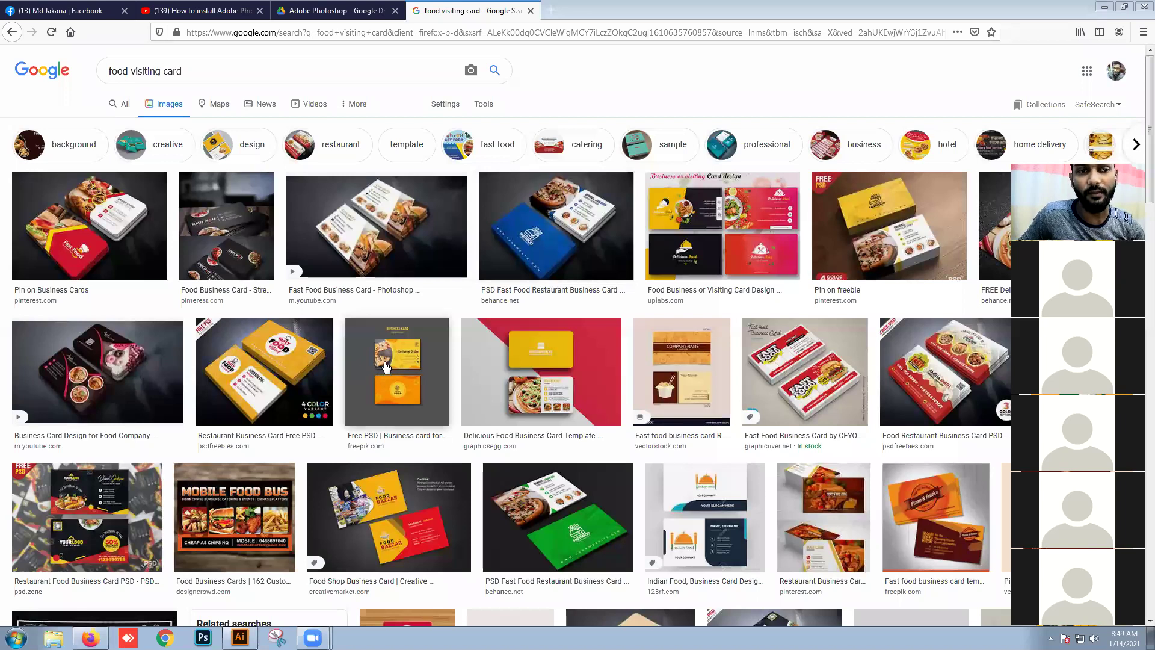
click(379, 267)
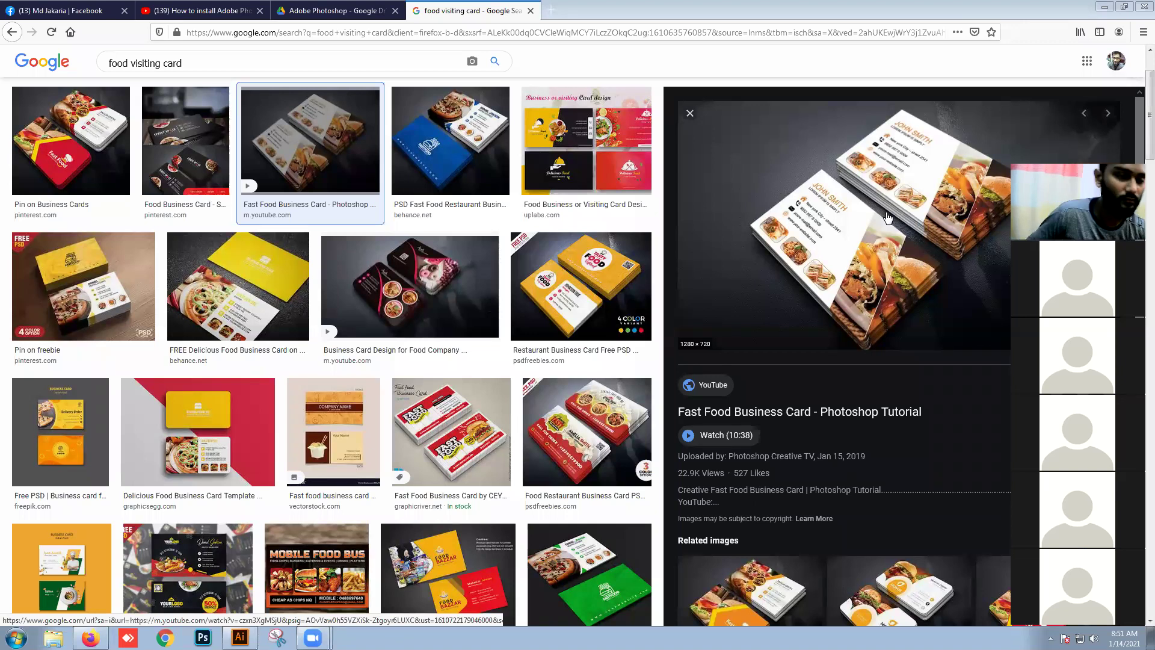
click(551, 11)
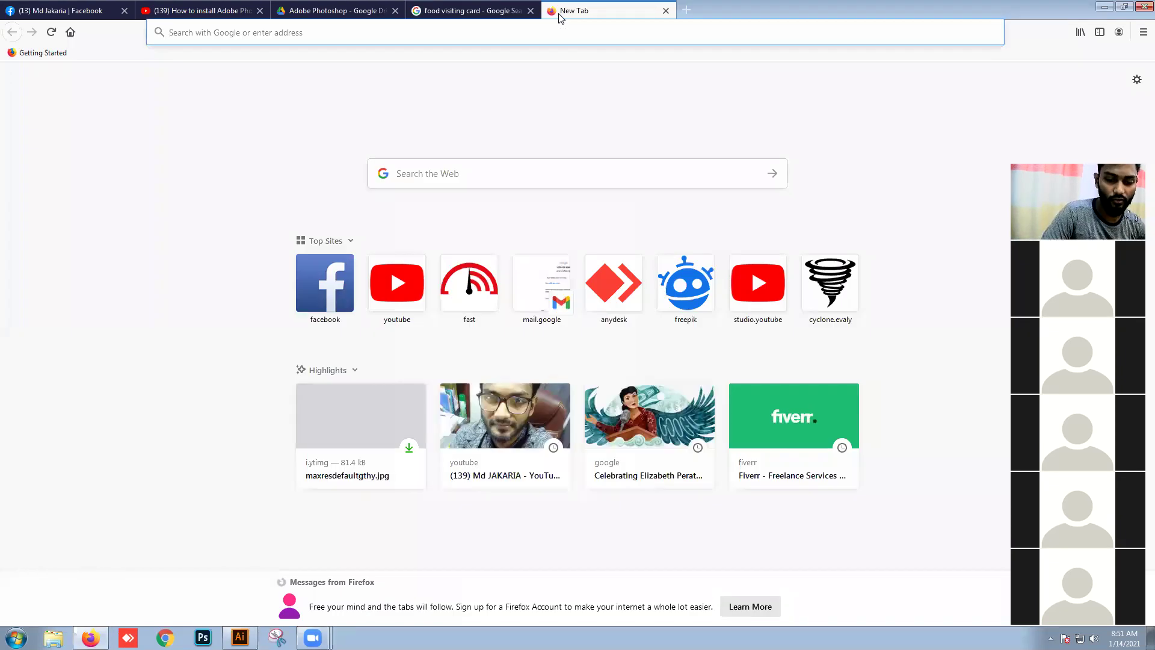
Step: Search Google for 'visiting card size' in a new Firefox tab
text(vo)
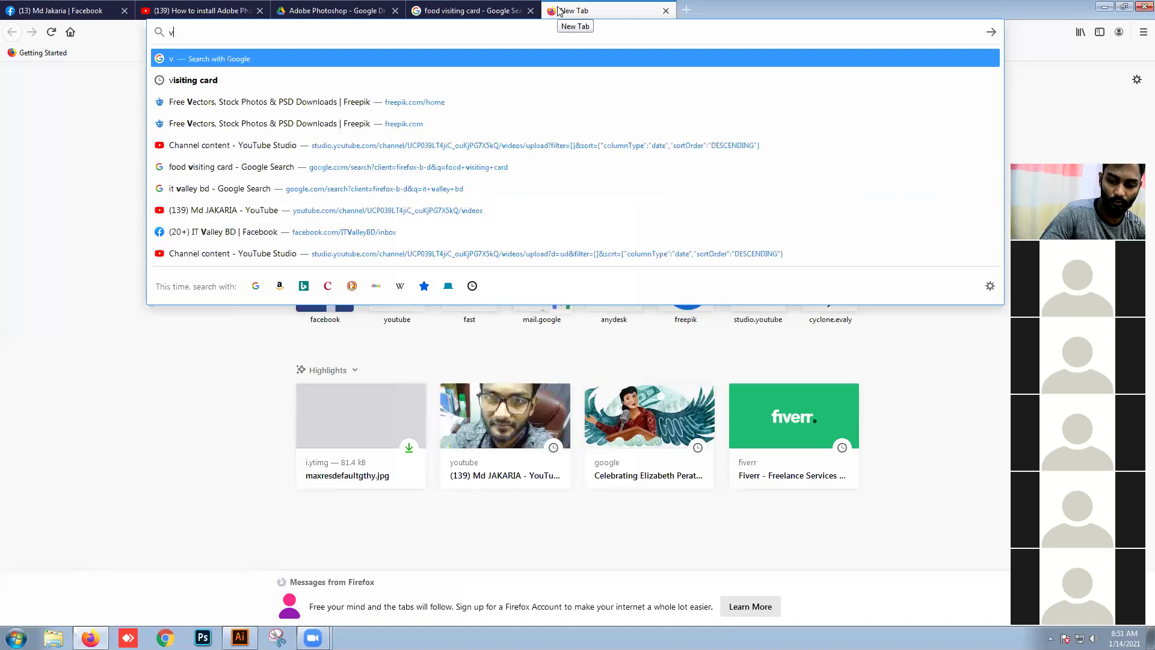
key(Down)
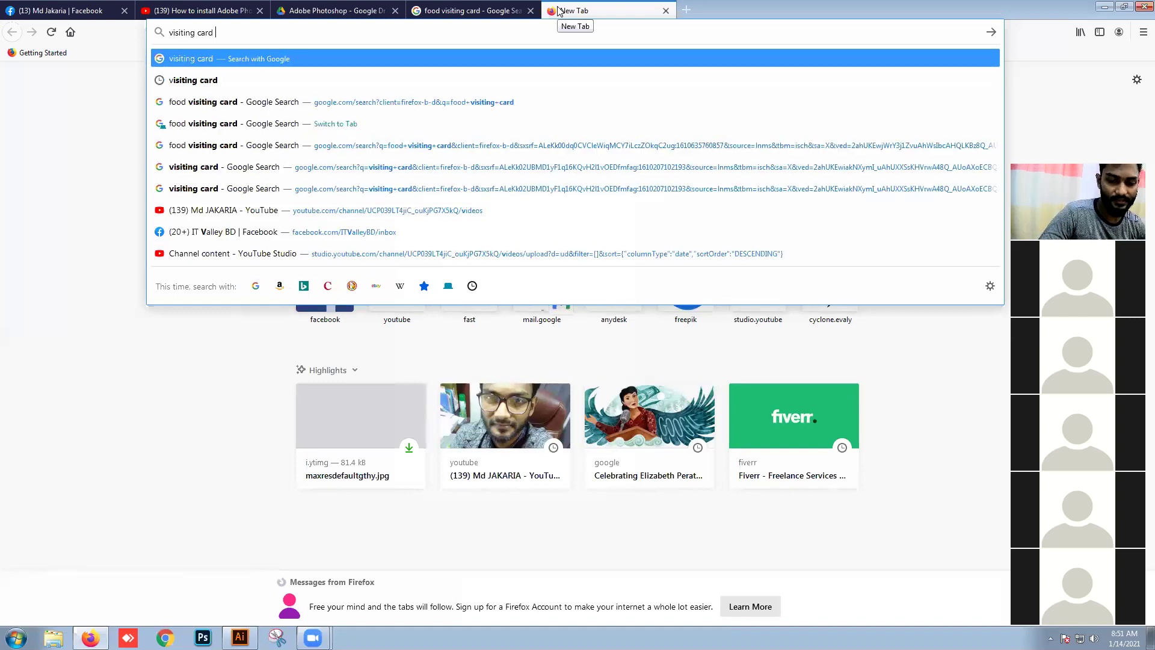
text(s)
key(Down)
key(Down)
key(Down)
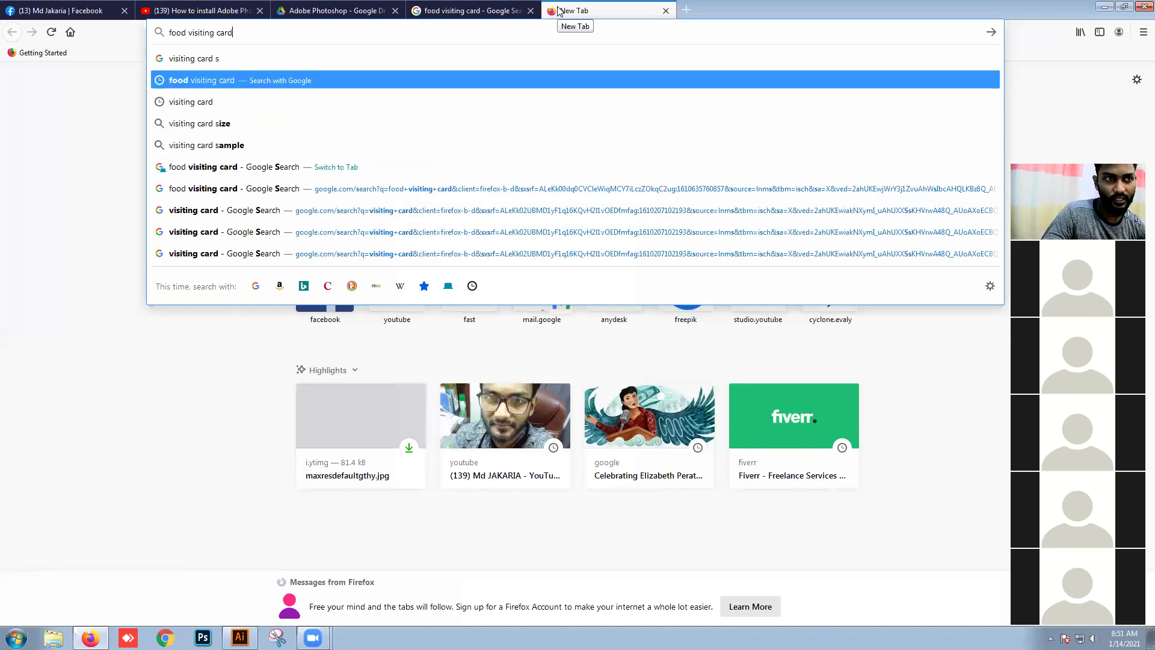
key(Return)
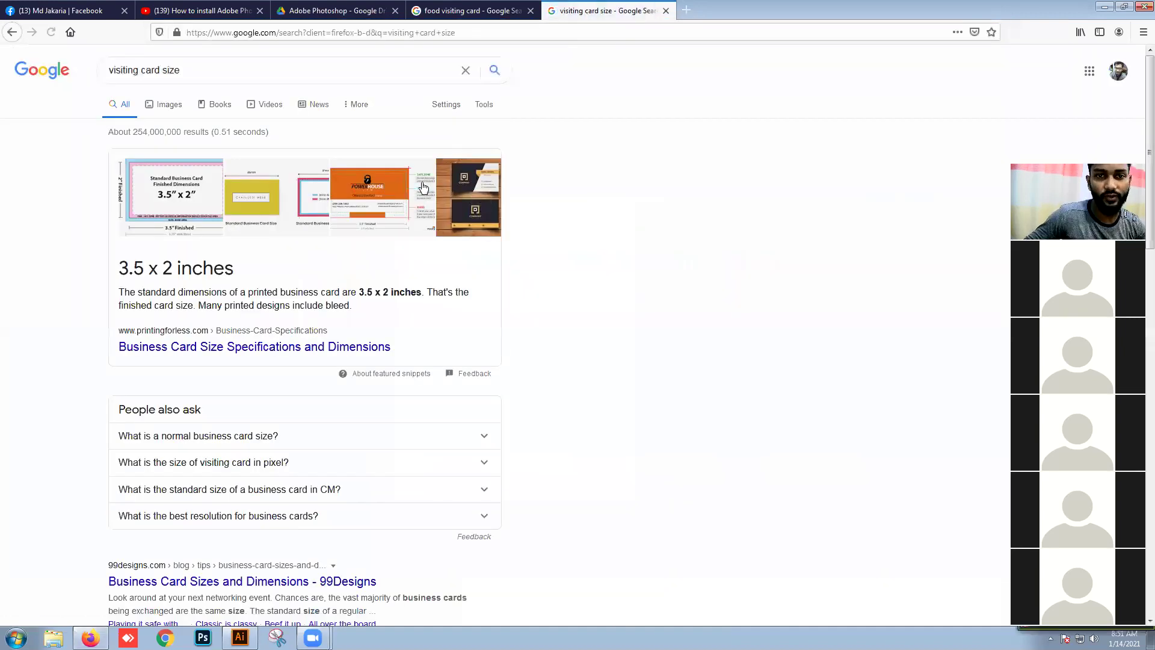
Step: Highlight the 3.5 x 2 inches card size in the results, then return to Illustrator
mouse_move(234, 269)
mouse_down()
mouse_move(131, 269)
mouse_move(234, 269)
mouse_up()
click(185, 269)
click(142, 275)
mouse_move(142, 272)
mouse_down()
mouse_move(188, 272)
mouse_move(145, 271)
mouse_up()
click(241, 273)
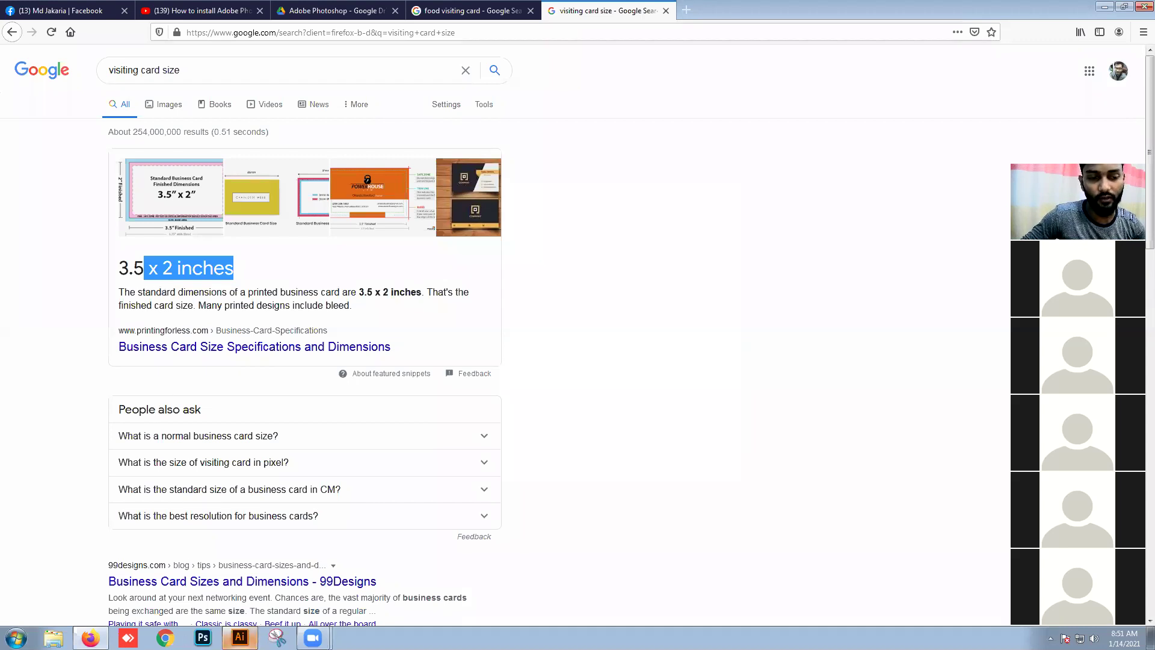
click(232, 639)
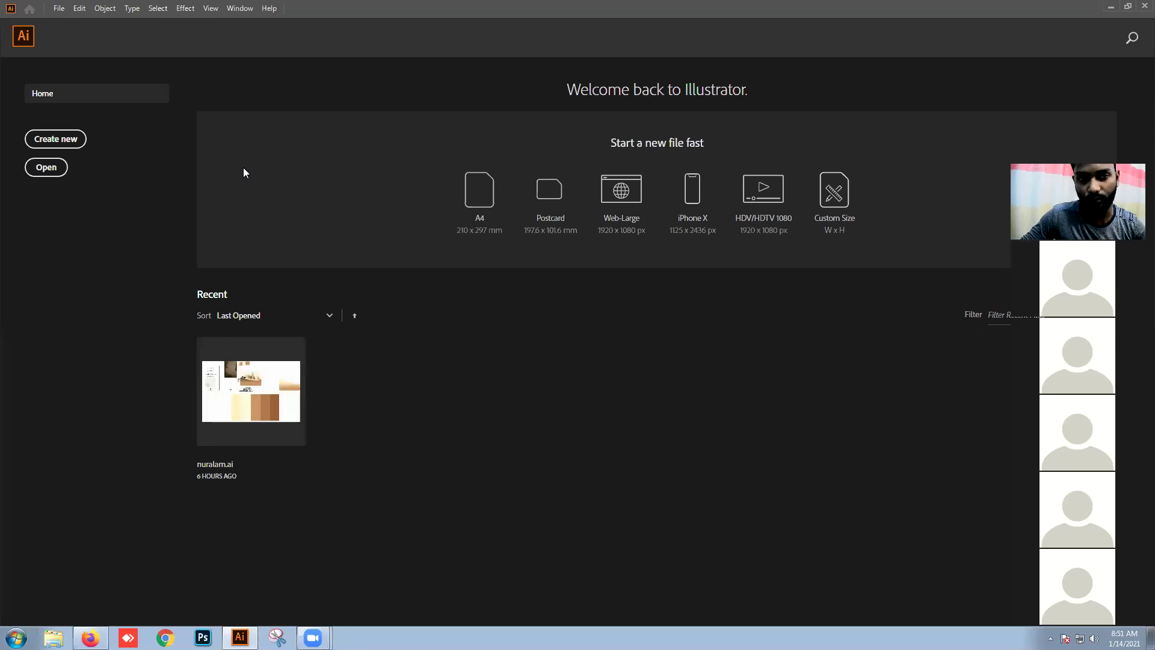
double_click(335, 6)
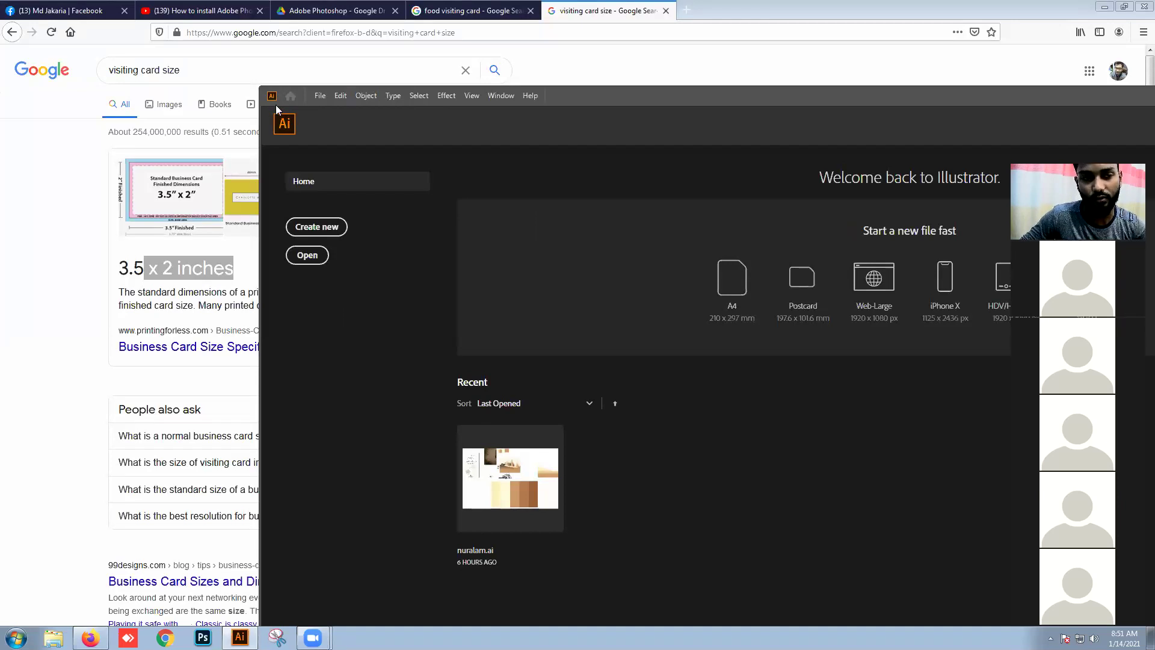
click(1104, 7)
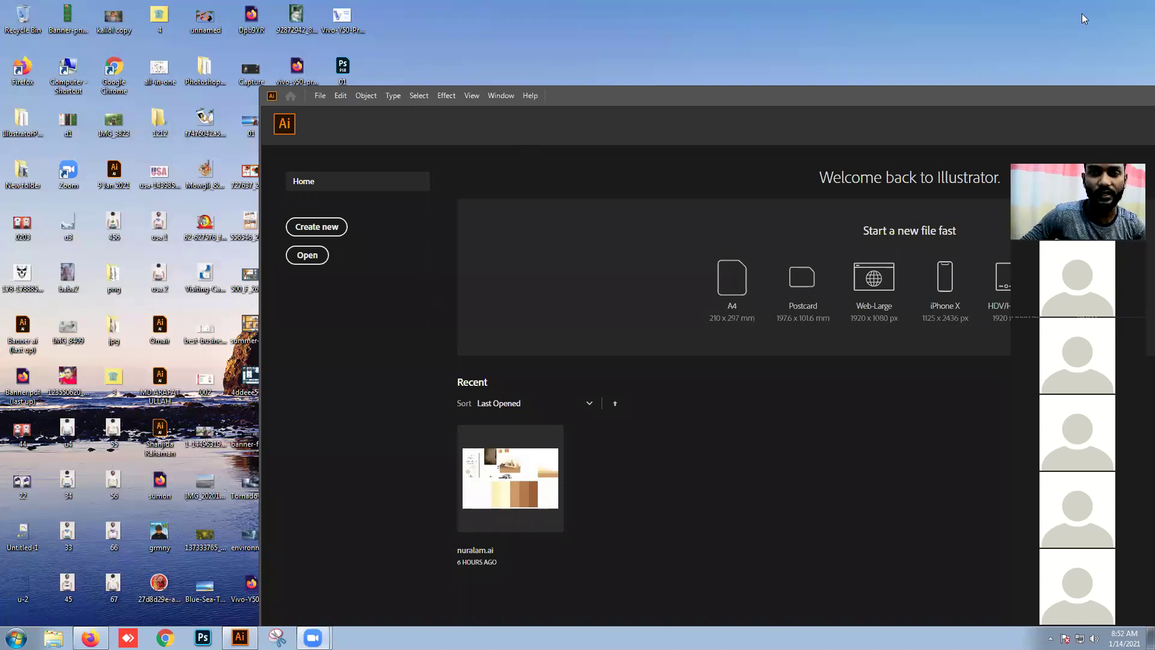
key(super+Up)
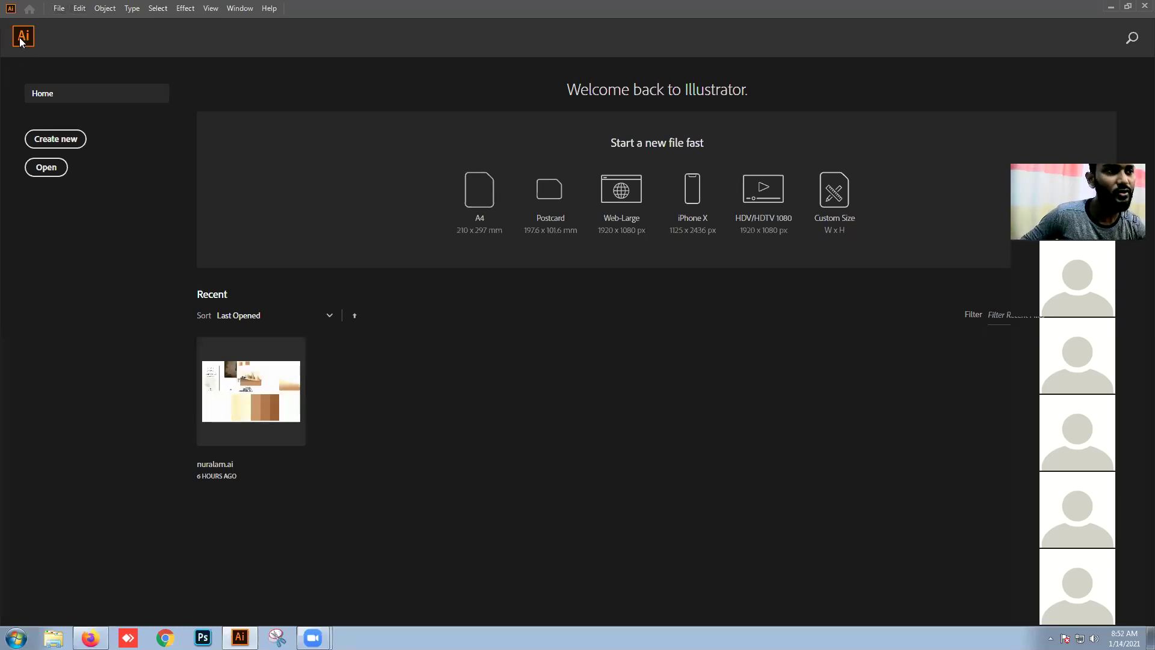
Step: Reopen the New Document dialog after cancelling once, and set its units to Inches
click(64, 8)
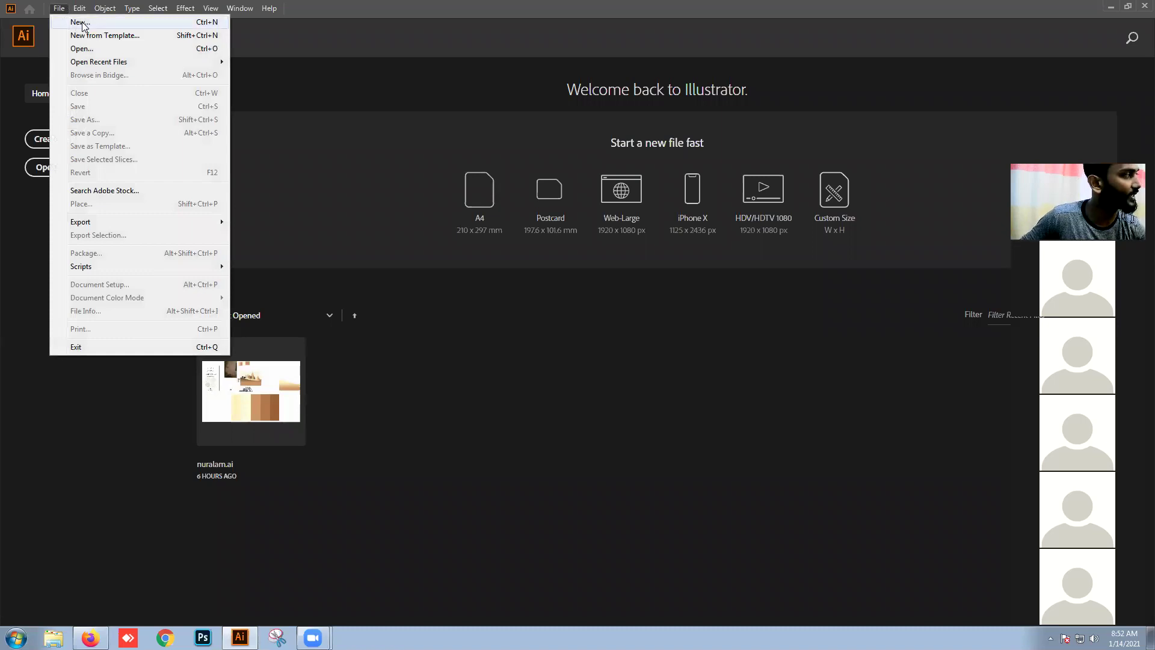
click(81, 23)
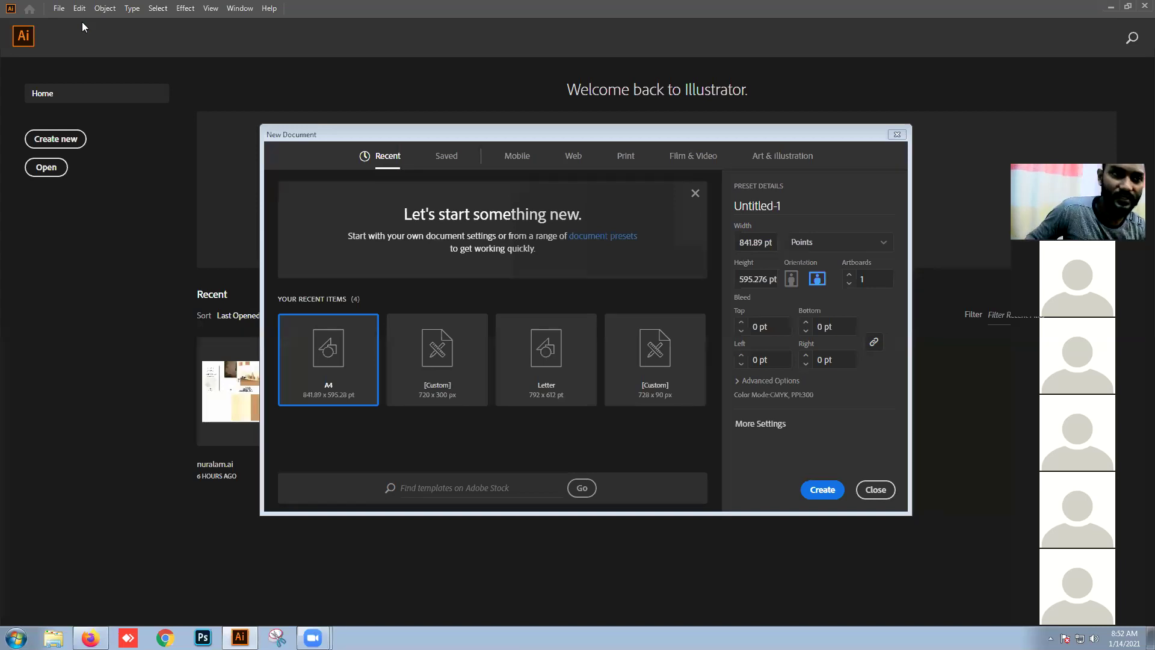
click(879, 490)
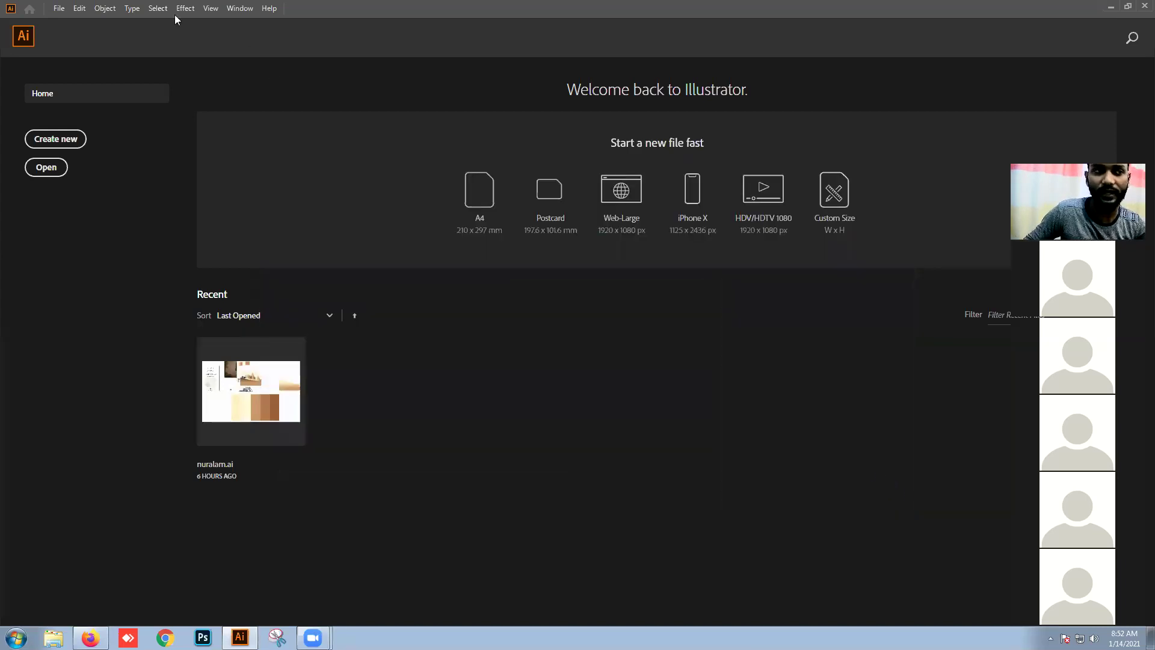
click(59, 9)
click(78, 22)
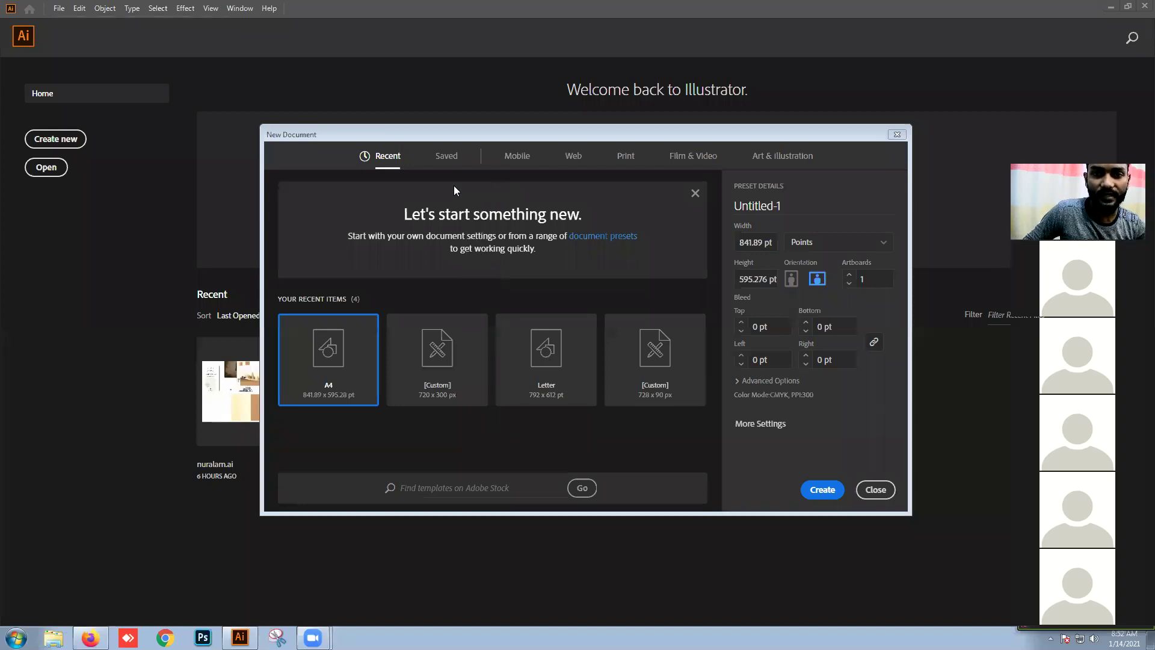
drag(781, 135, 645, 136)
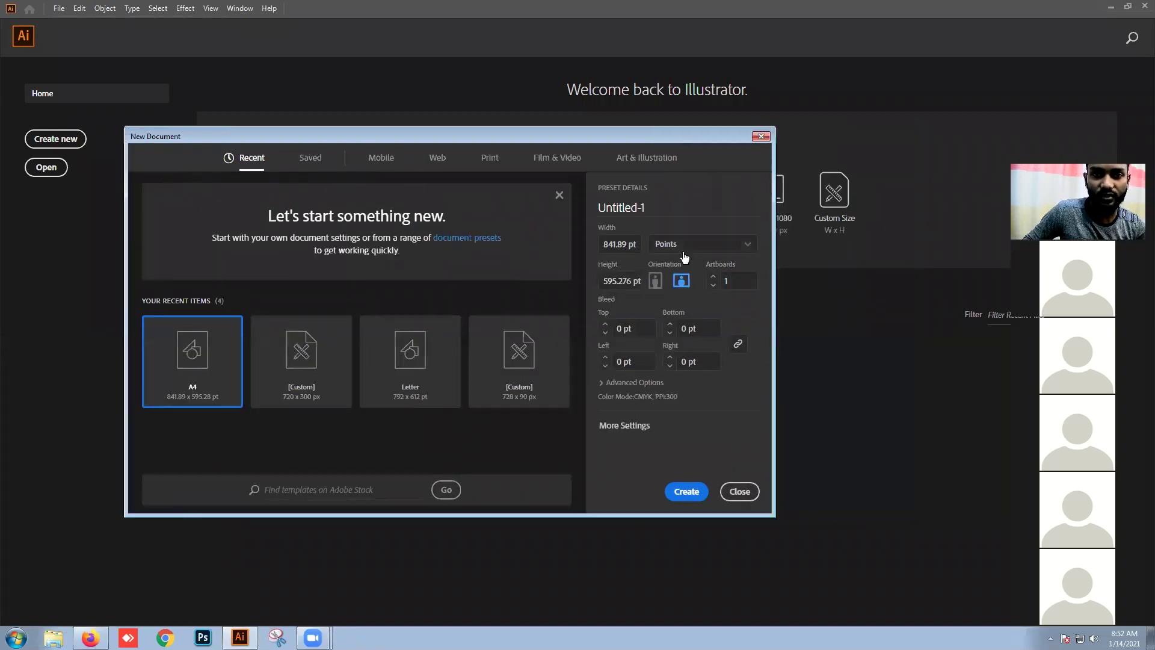
click(686, 247)
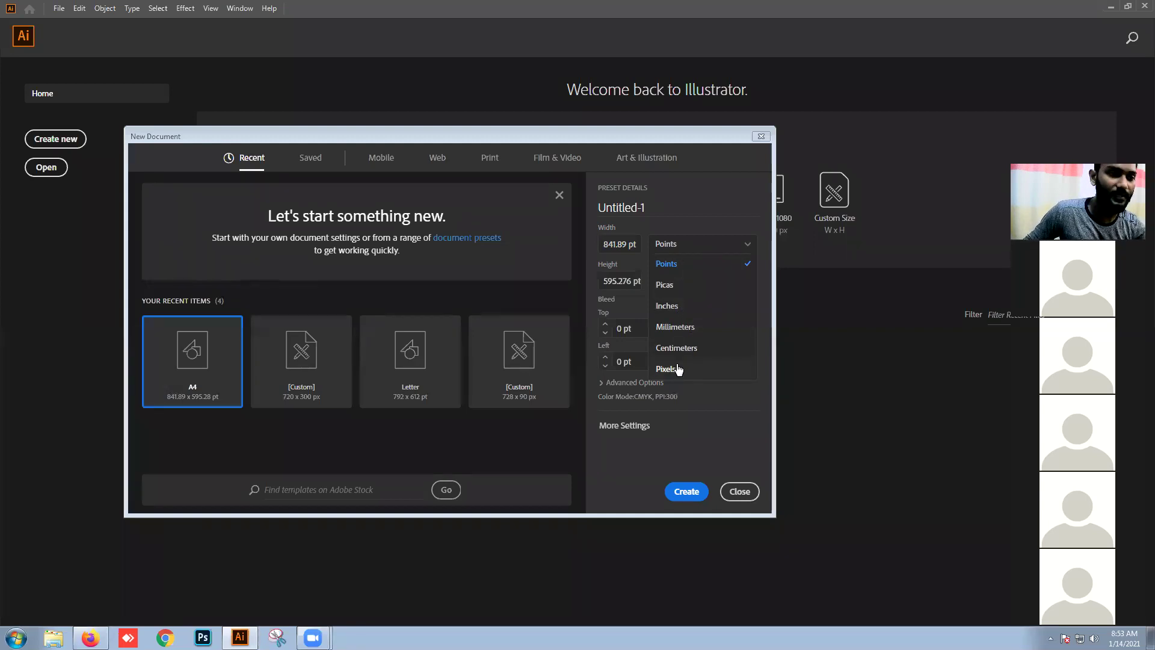
click(673, 308)
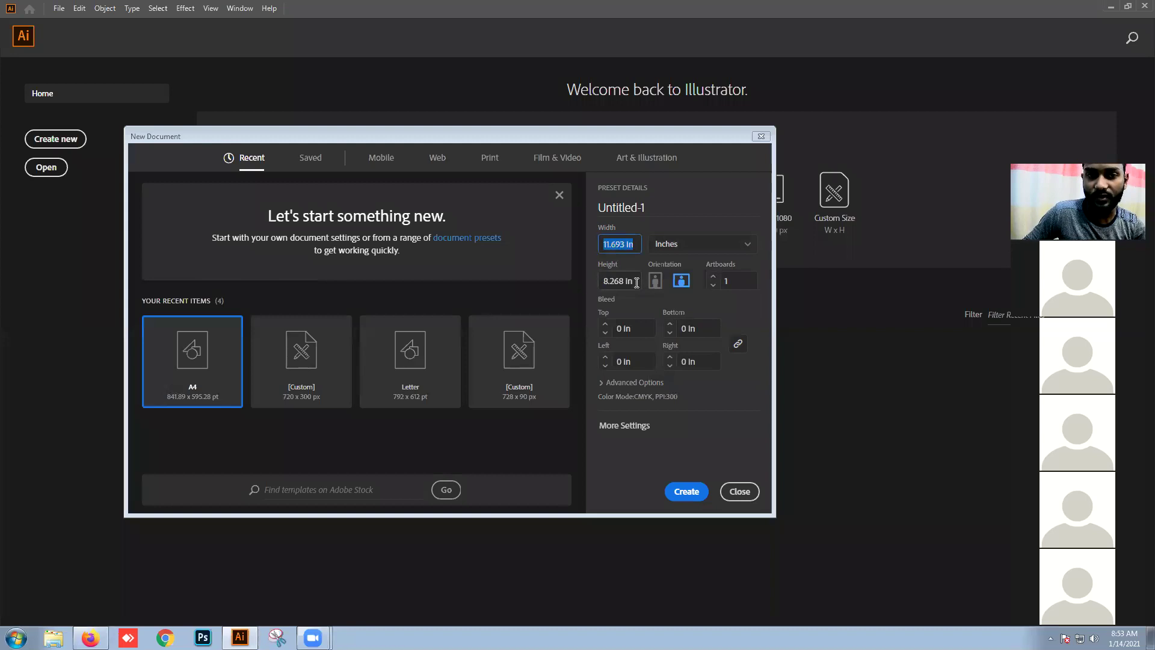
Step: Enter width 3.5 and height 2, then create the document
click(618, 243)
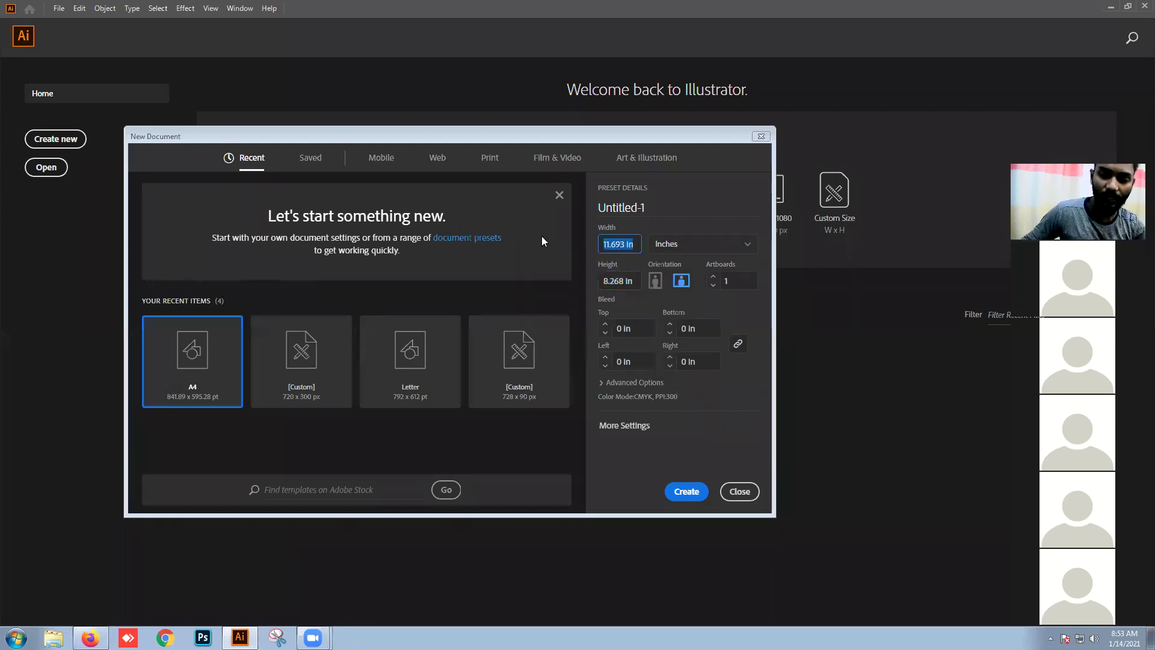
text(3.5)
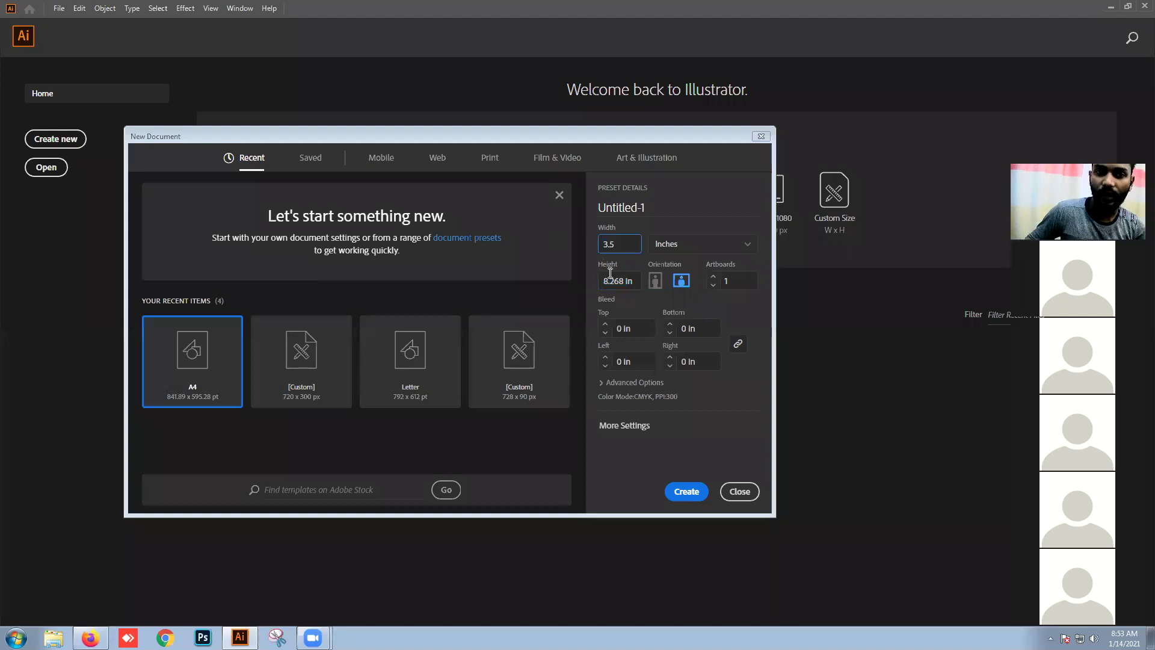
click(631, 281)
text(2)
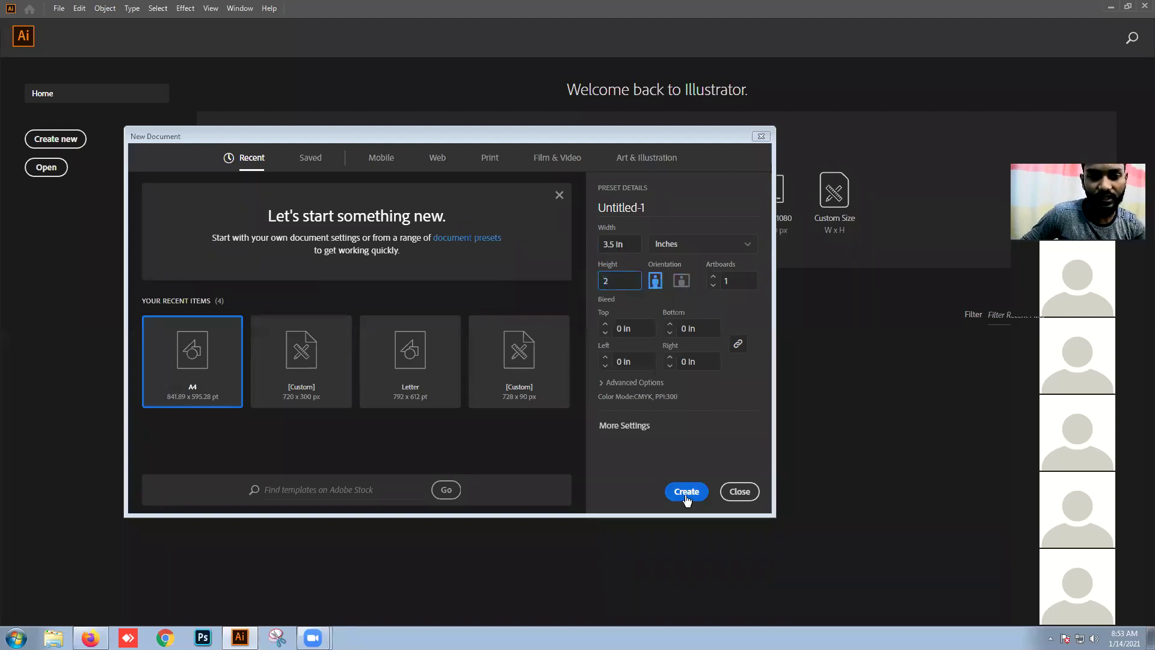
click(685, 493)
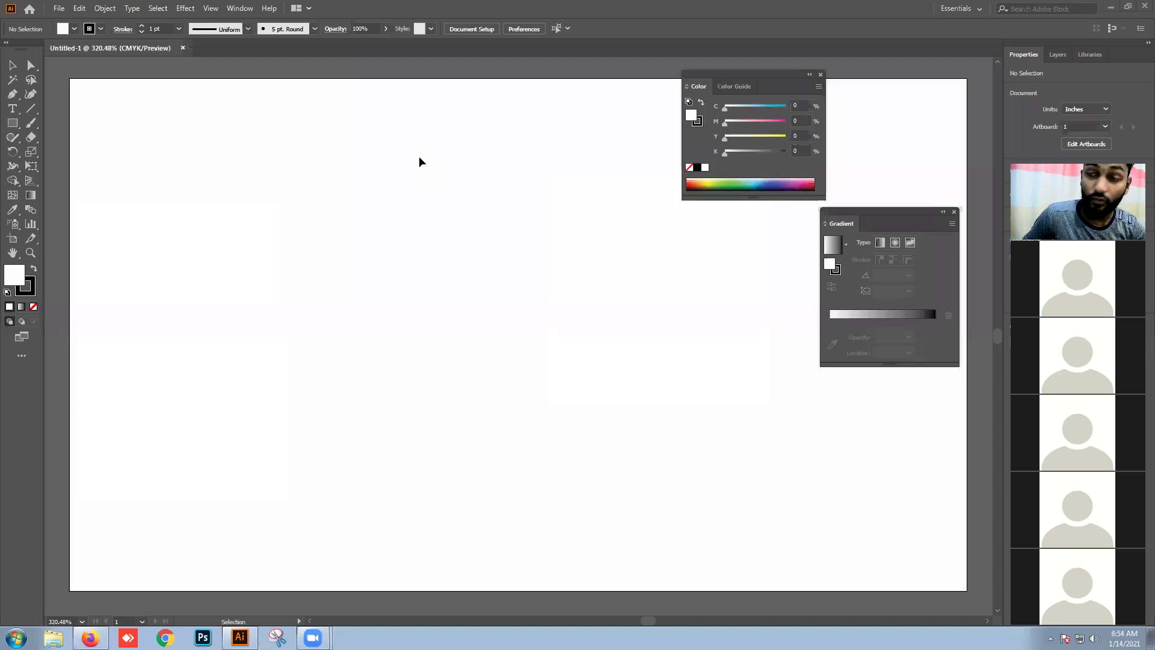
Step: Close the blank Untitled-1 document tab
click(183, 48)
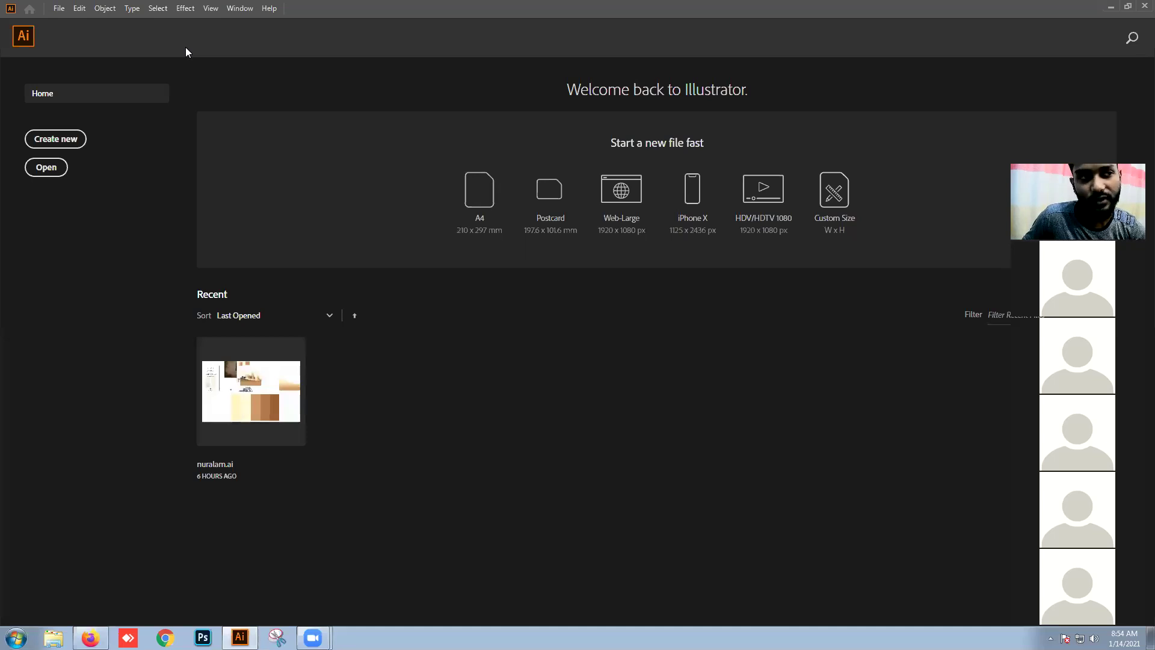
Step: Create a new document in Inches, confirming width 3.5 in and height 2 in
click(60, 10)
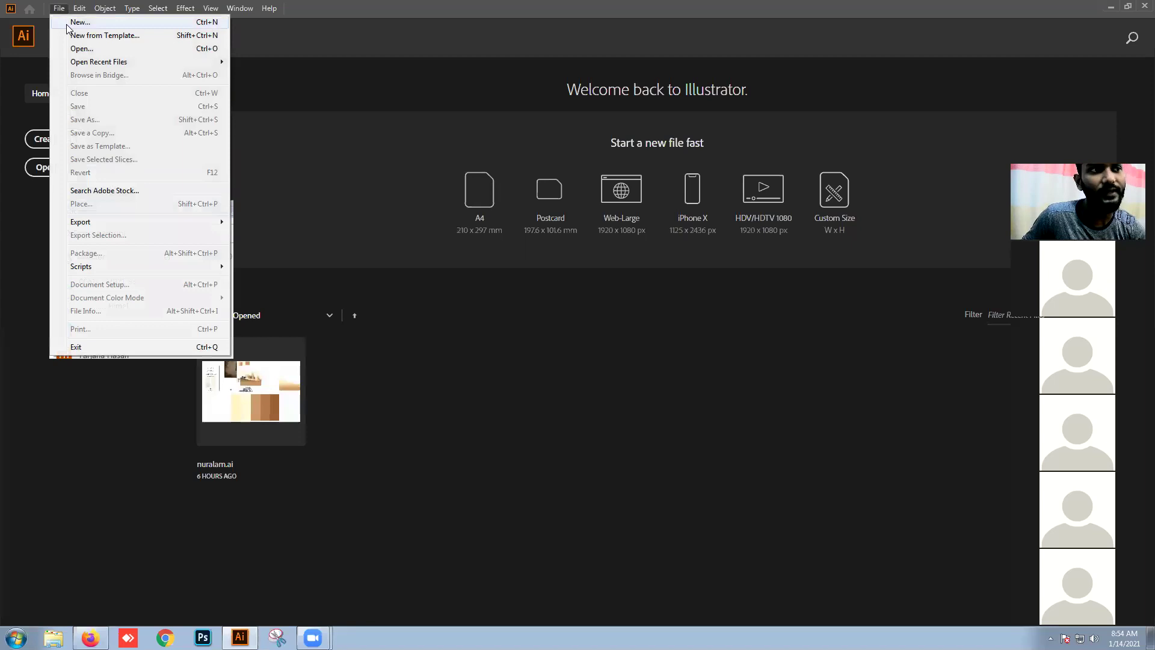
click(68, 24)
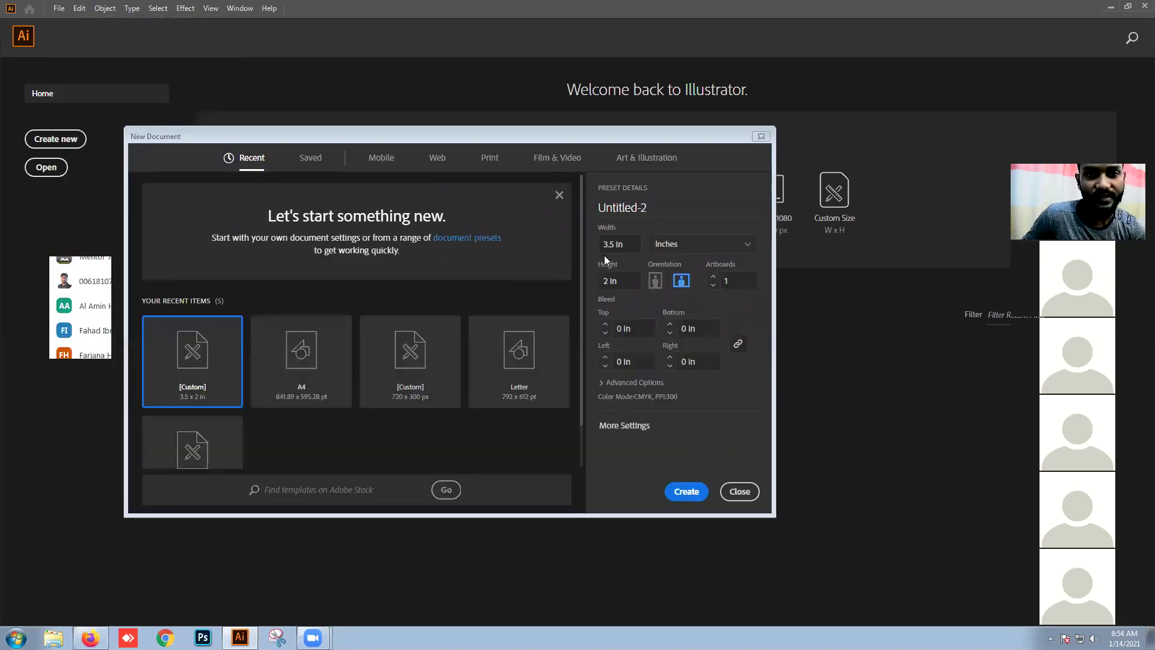
drag(602, 137, 572, 135)
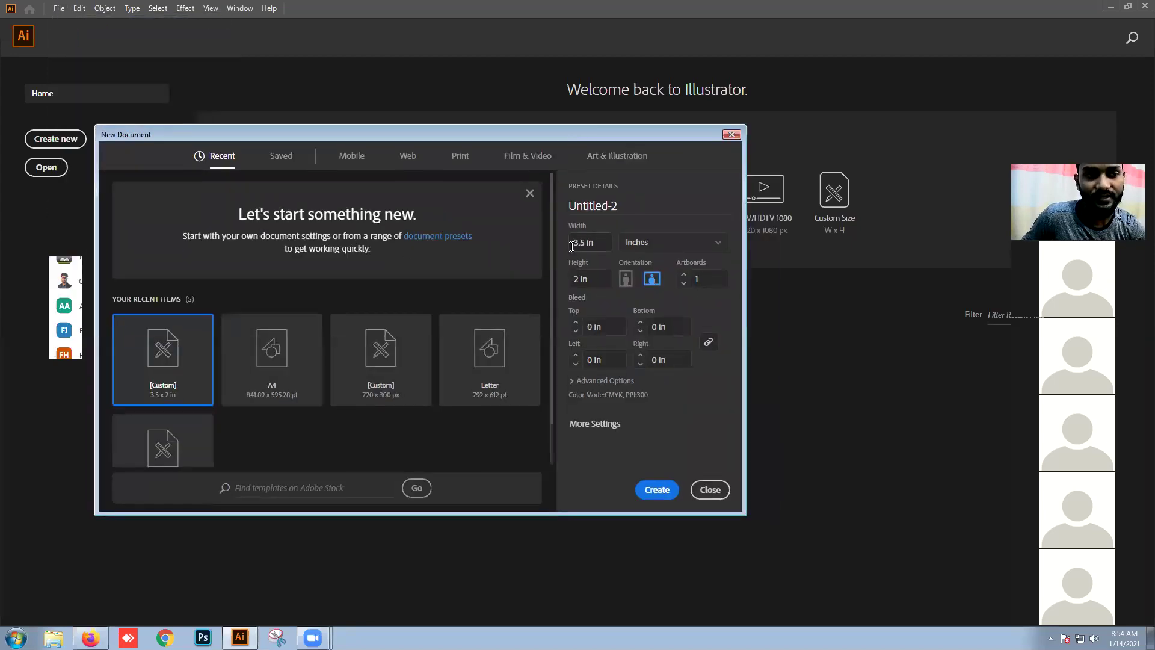
click(650, 244)
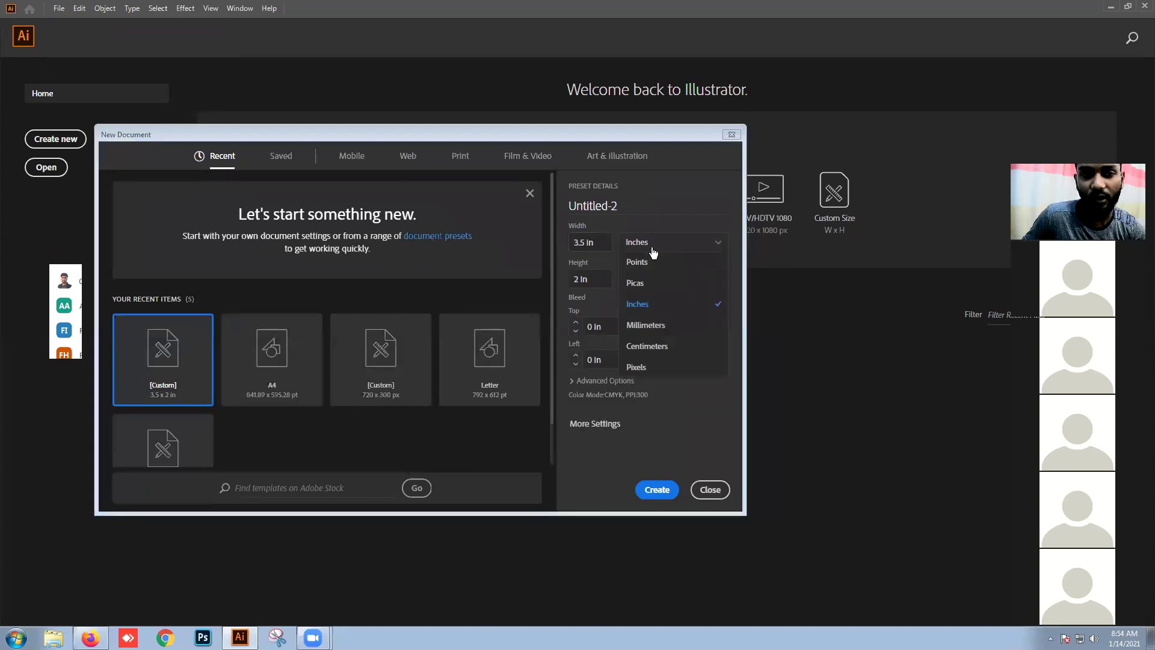
click(666, 312)
drag(601, 243, 545, 246)
click(587, 275)
click(576, 250)
click(597, 274)
click(656, 490)
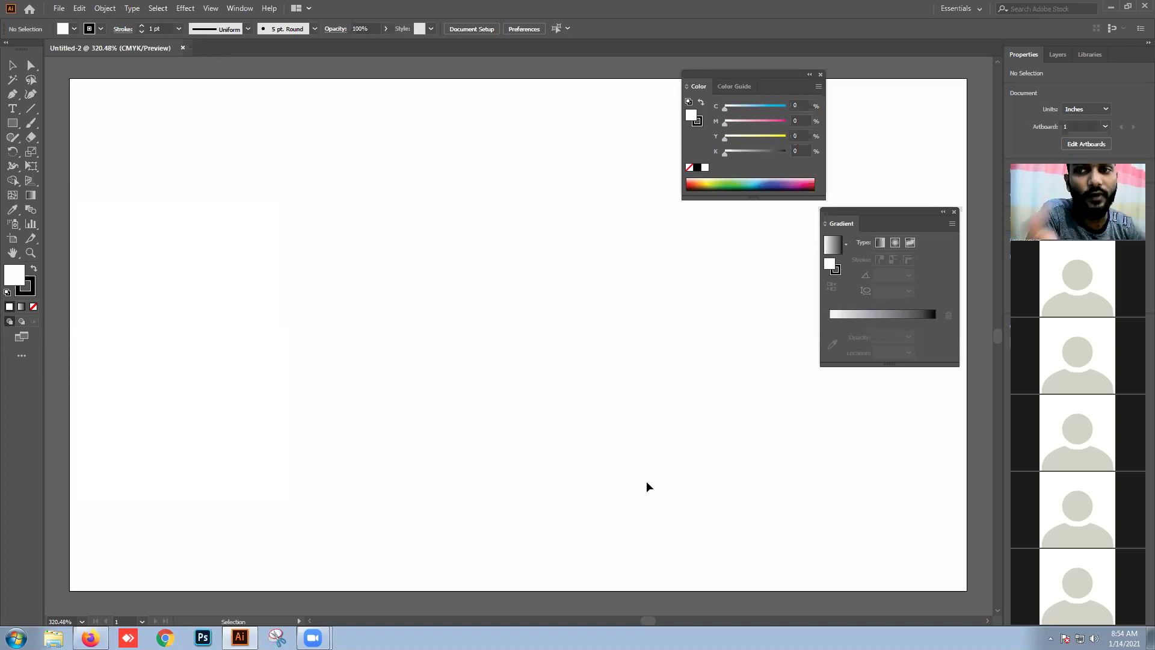
Step: Zoom out to the whole canvas, then zoom back in on the card artboard
key(ctrl+minus)
key(ctrl+minus)
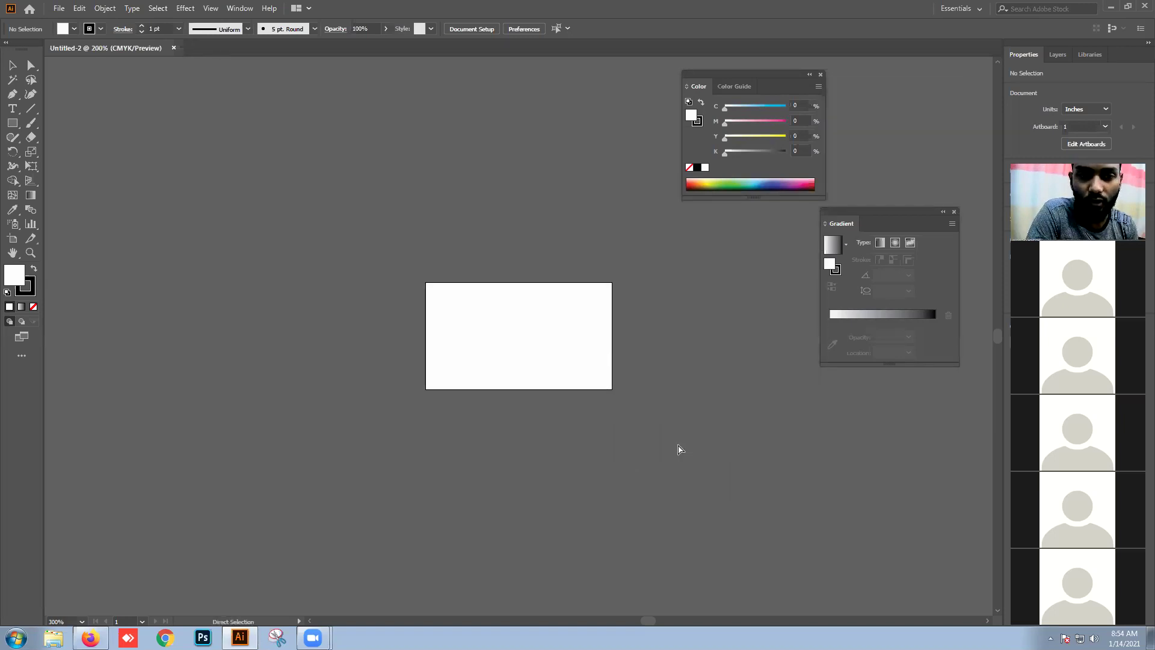
key(ctrl+minus)
key(ctrl+minus)
key(ctrl+minus)
key(ctrl+minus)
key(ctrl+minus)
key(ctrl+minus)
key(ctrl+minus)
key(ctrl+minus)
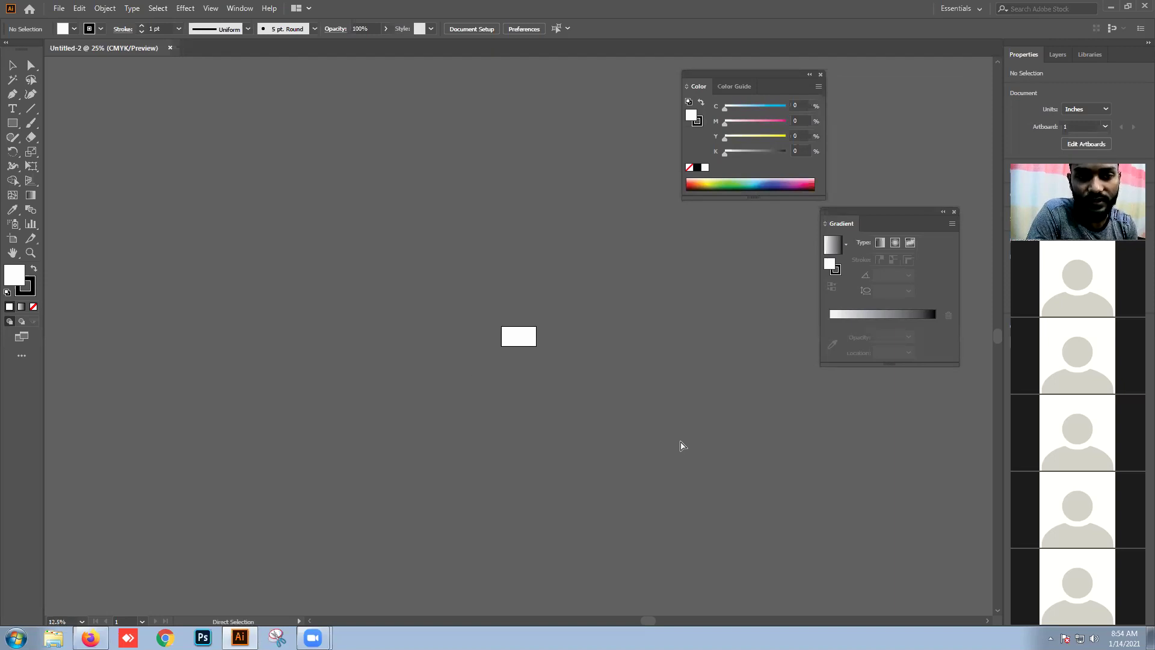
key(ctrl+minus)
key(ctrl+minus)
key(ctrl+minus)
key(ctrl+plus)
key(ctrl+plus)
key(ctrl+plus)
key(ctrl+plus)
key(ctrl+plus)
key(ctrl+plus)
key(ctrl+plus)
key(ctrl+plus)
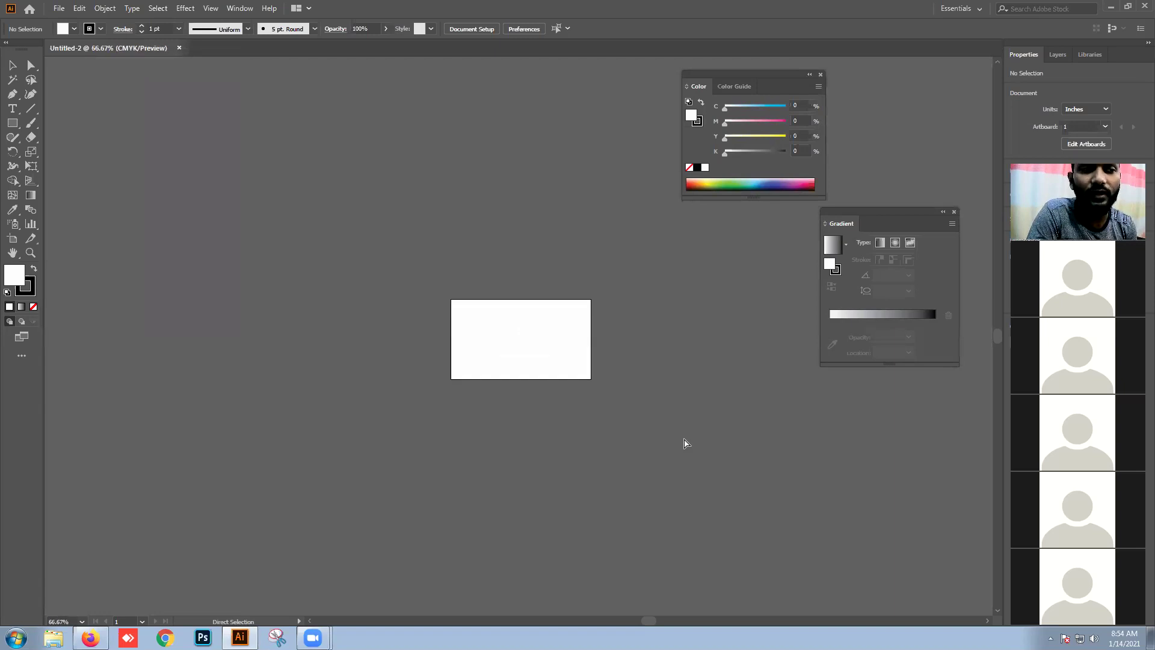
key(ctrl+plus)
key(ctrl+plus)
key(ctrl+plus)
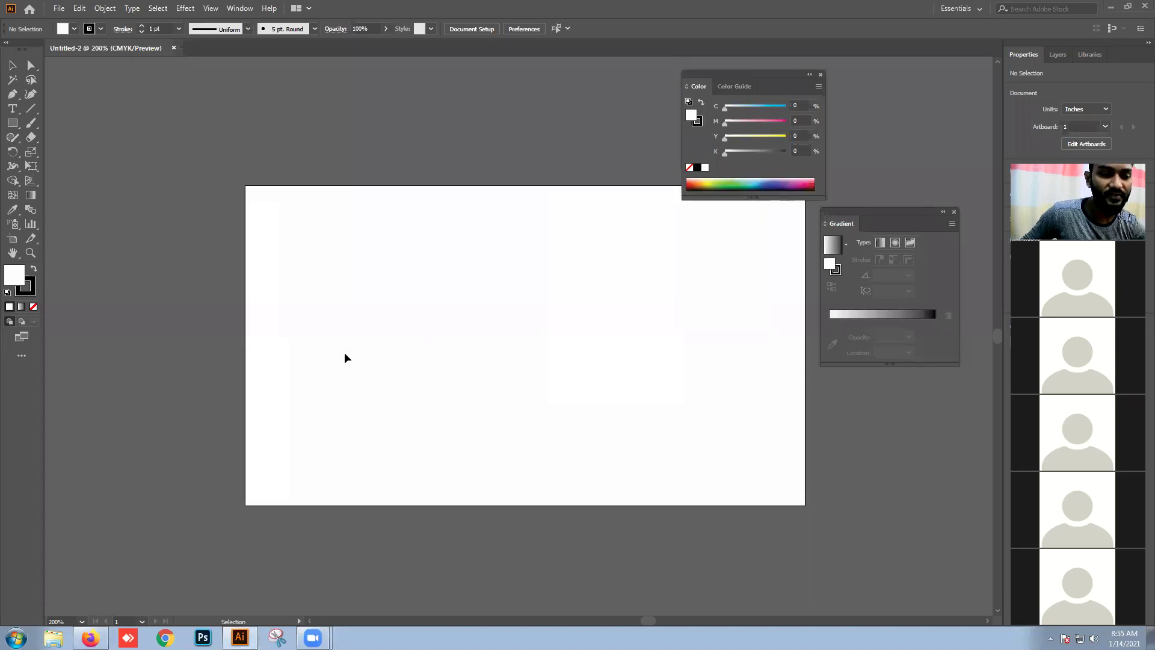
Step: Save the fast food business card preview image to the Desktop as mm
click(90, 637)
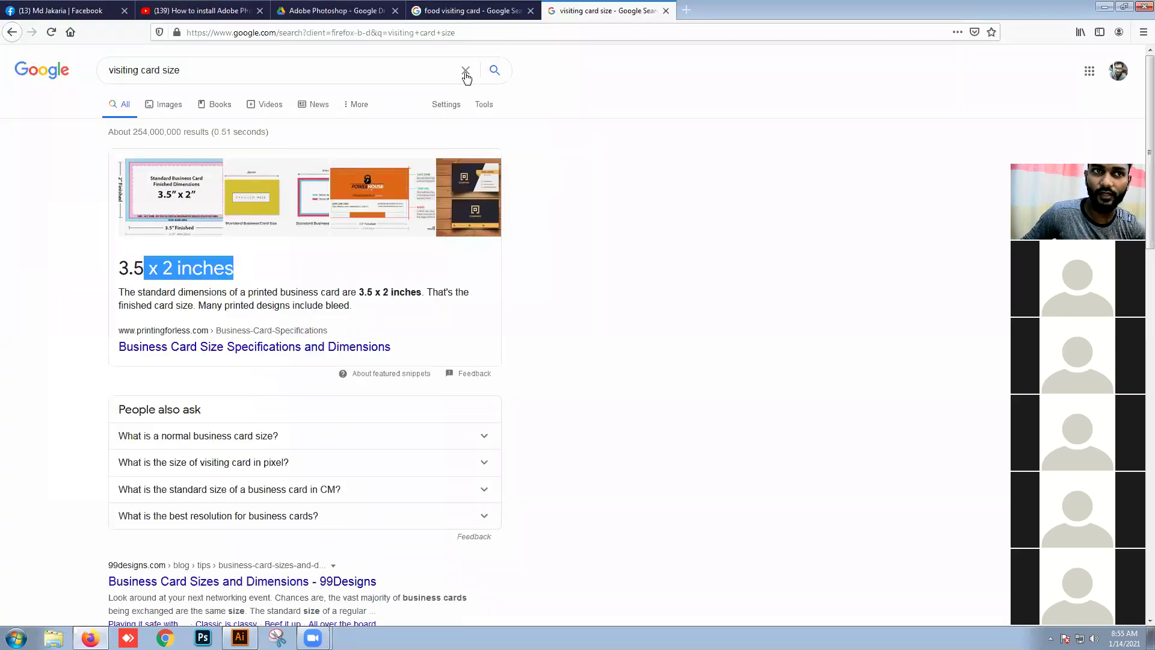
click(454, 11)
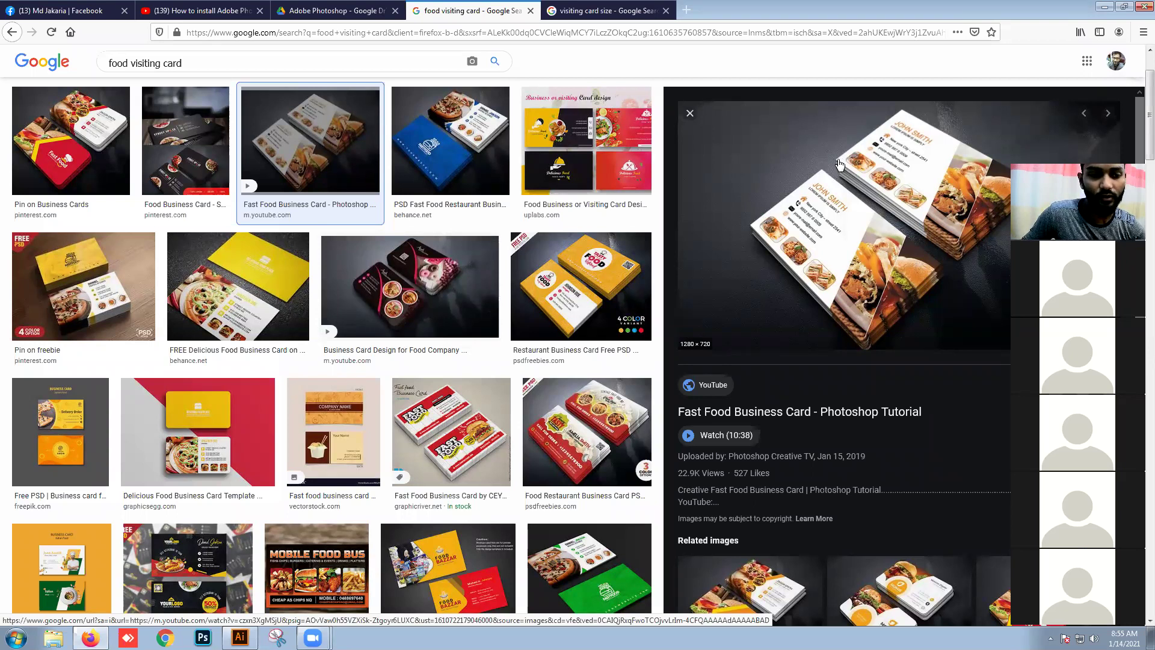
right_click(851, 176)
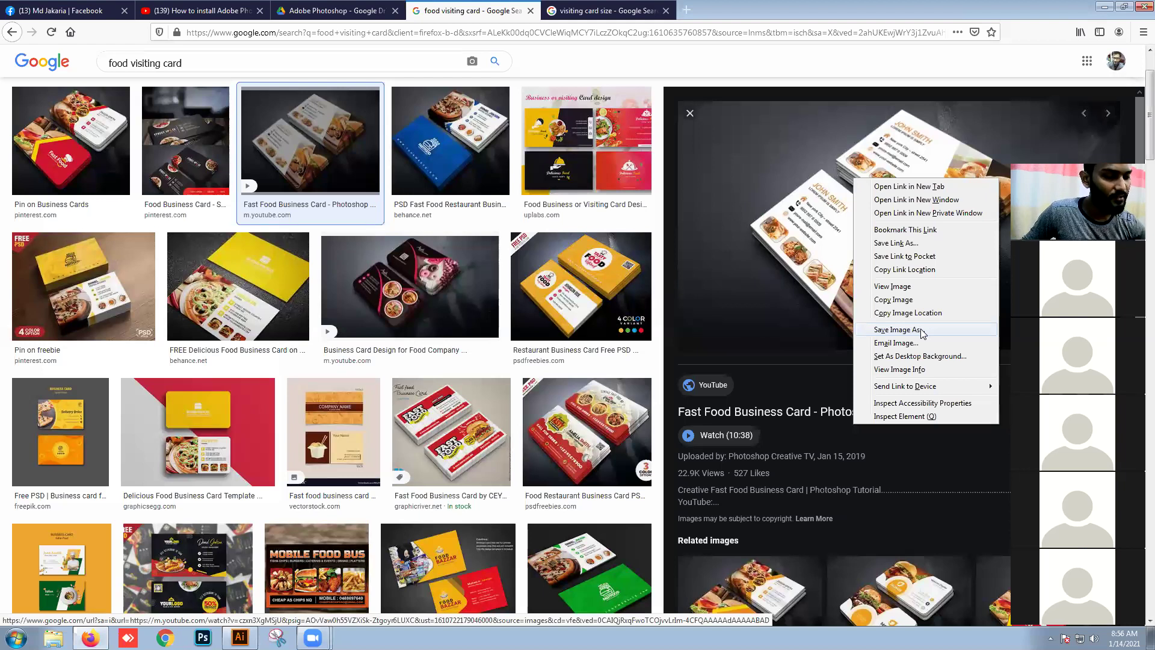
click(896, 330)
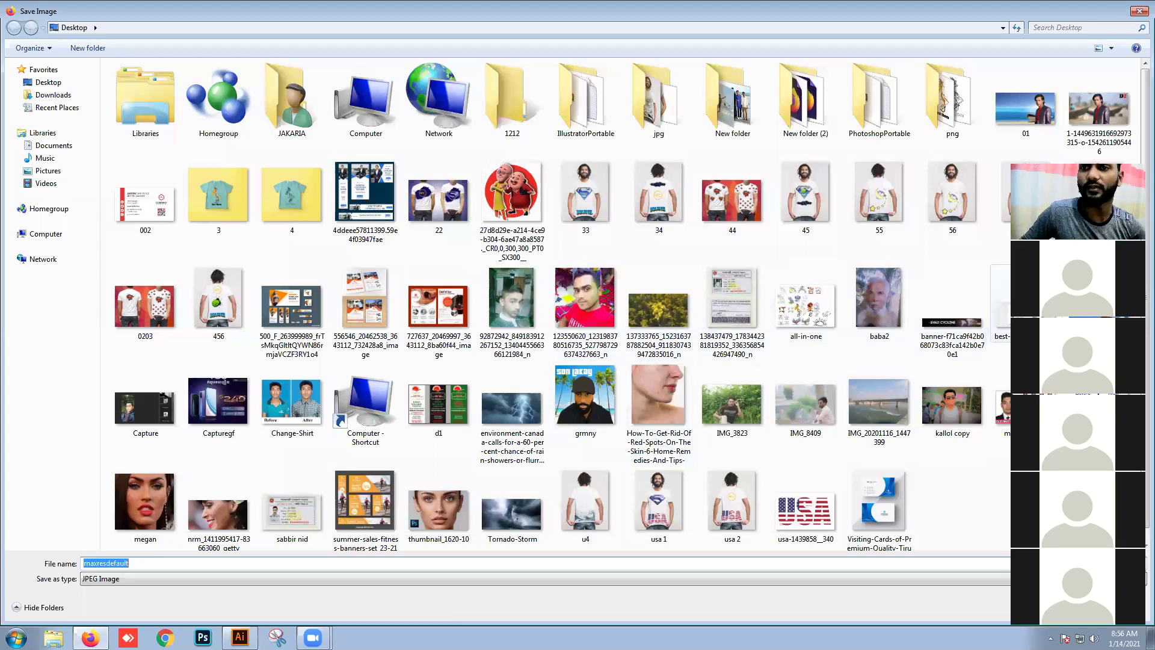
click(1063, 609)
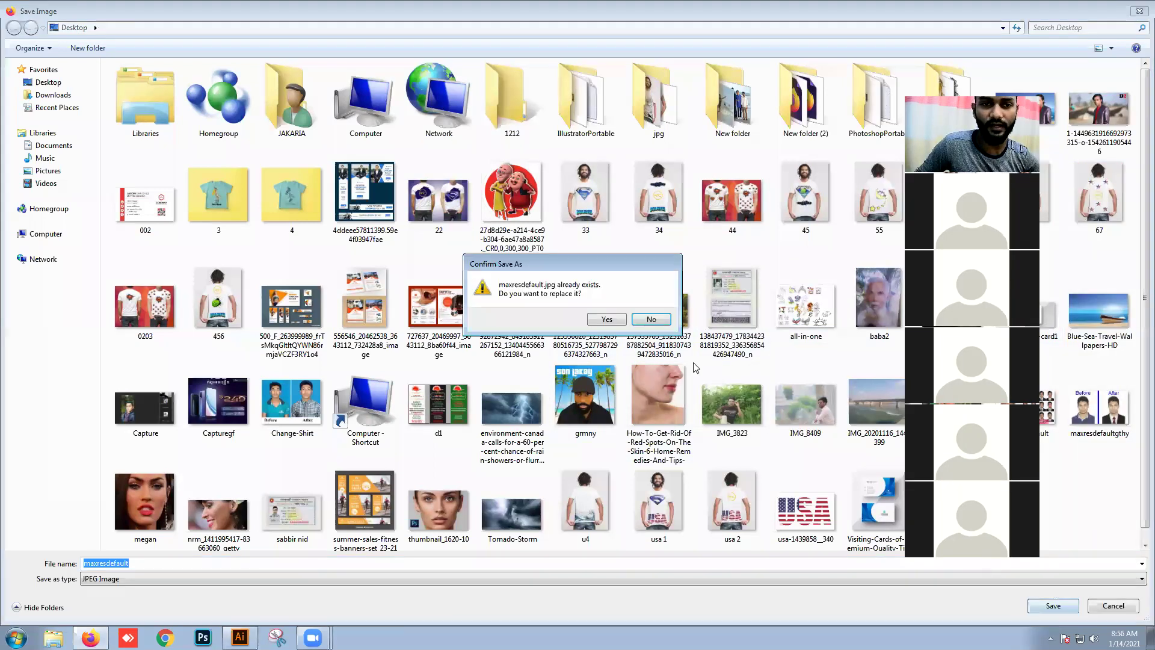
click(628, 325)
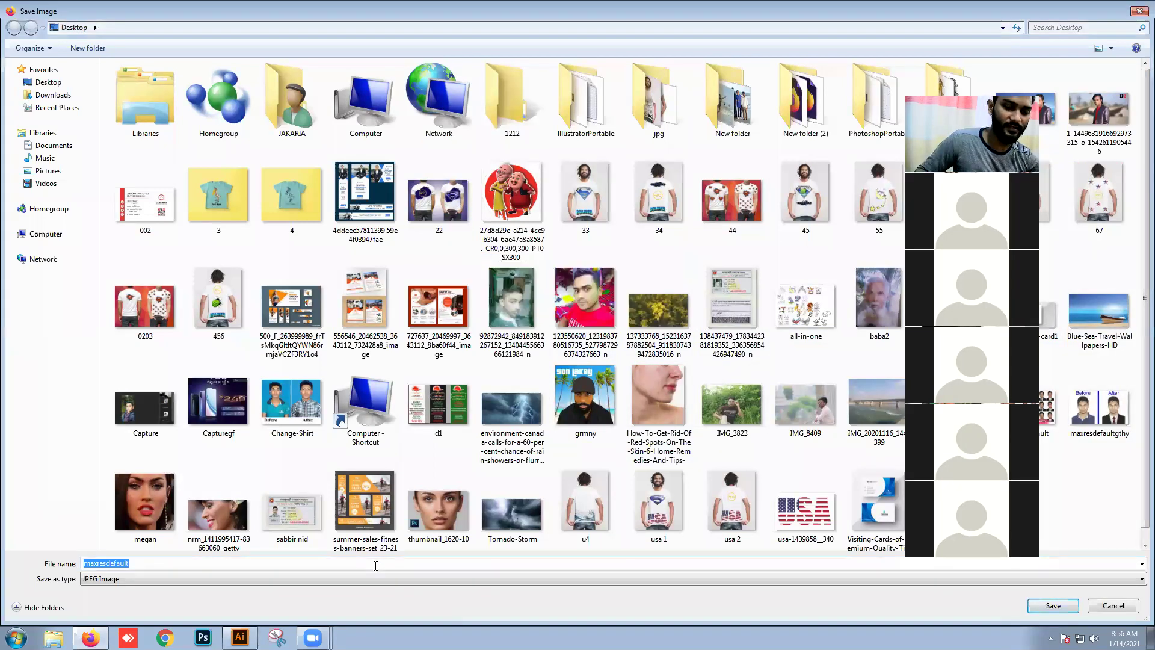
text(mm)
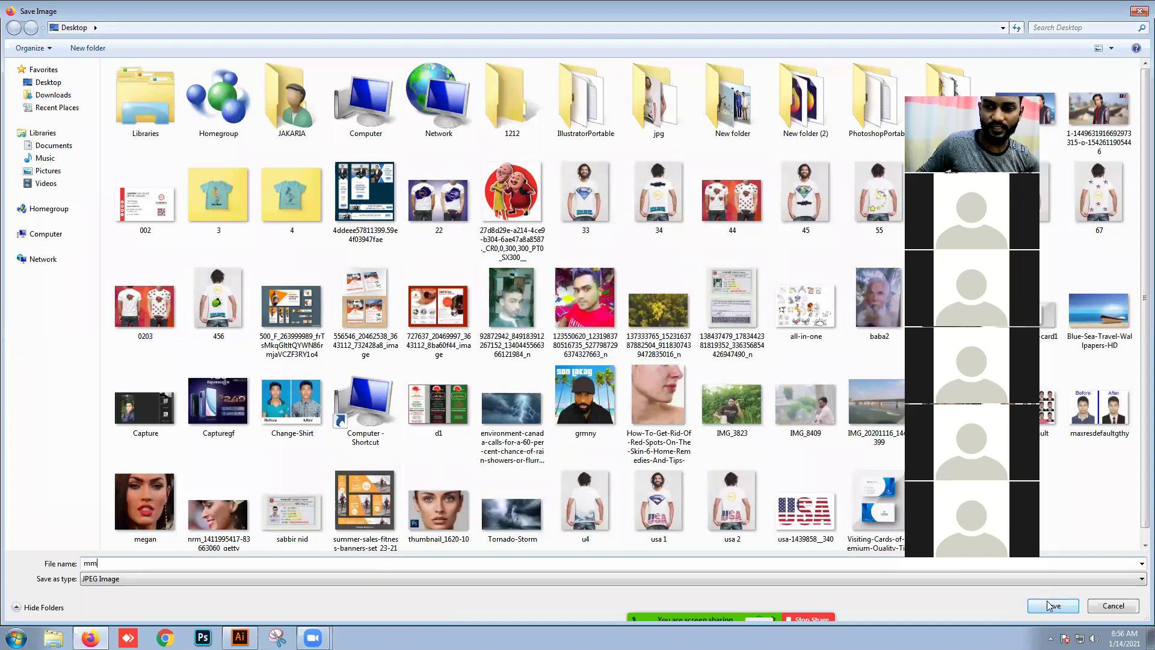
click(1050, 606)
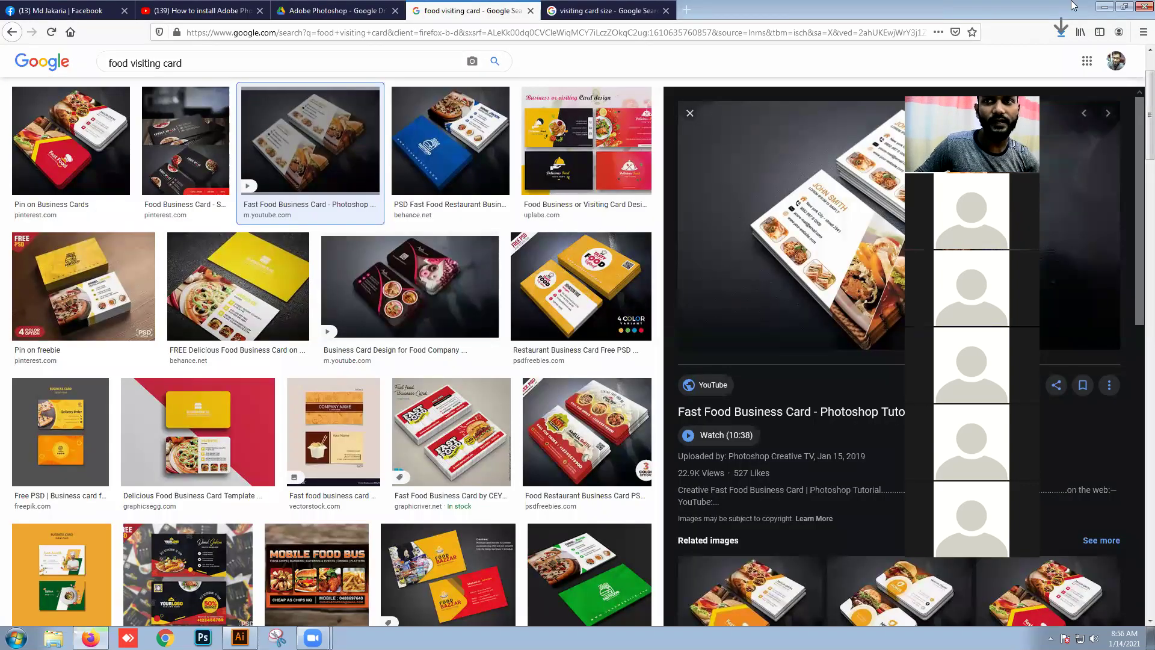
Step: Minimize Firefox and load mm.jpg from the Desktop with File > Place
click(1104, 7)
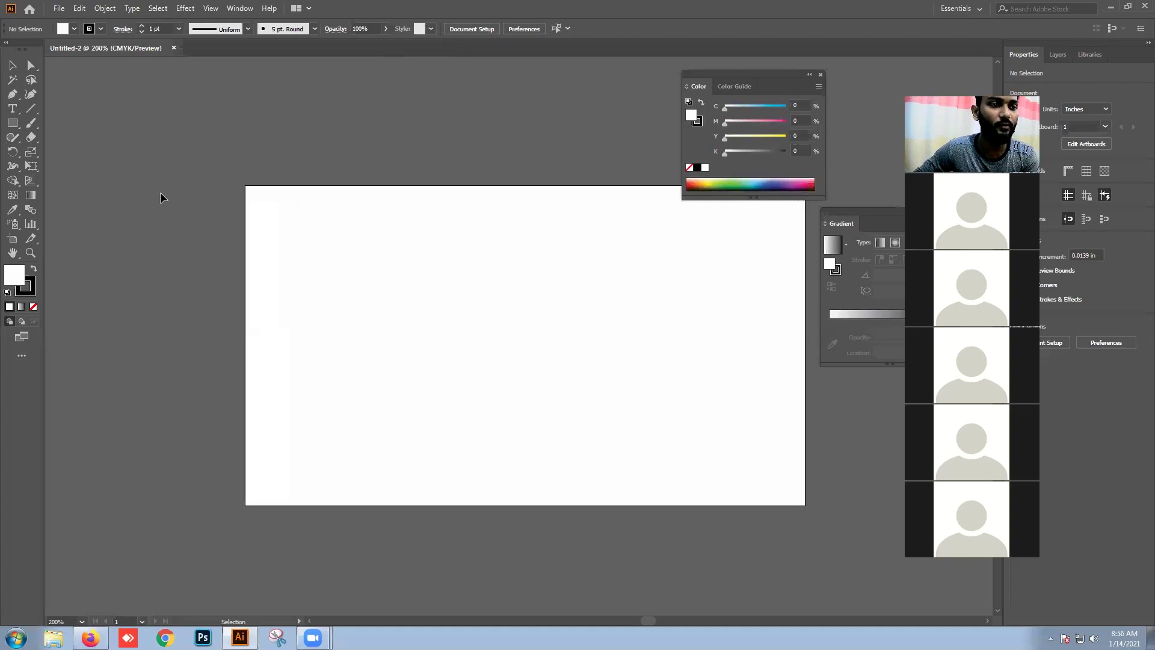
click(59, 9)
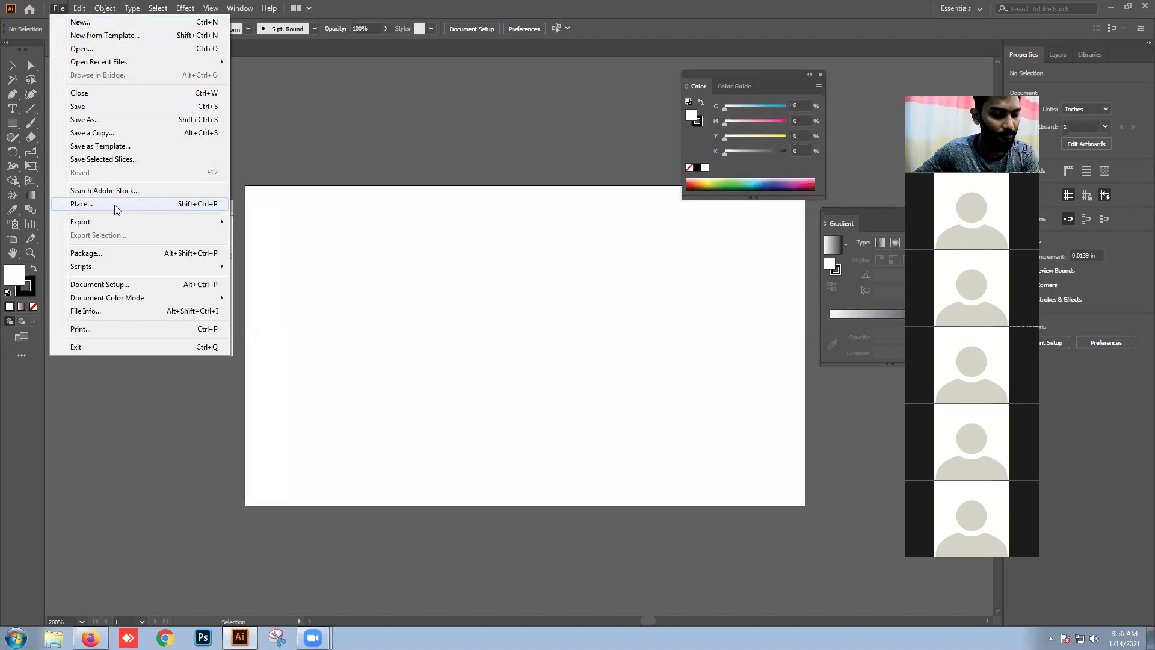
click(116, 205)
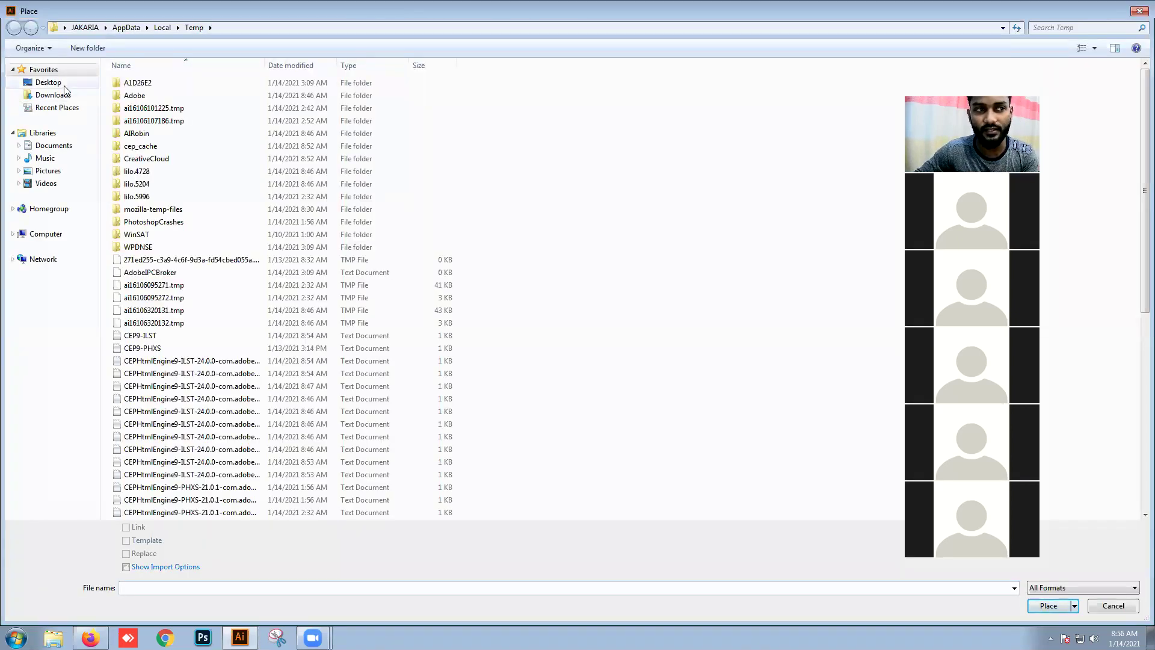
click(63, 84)
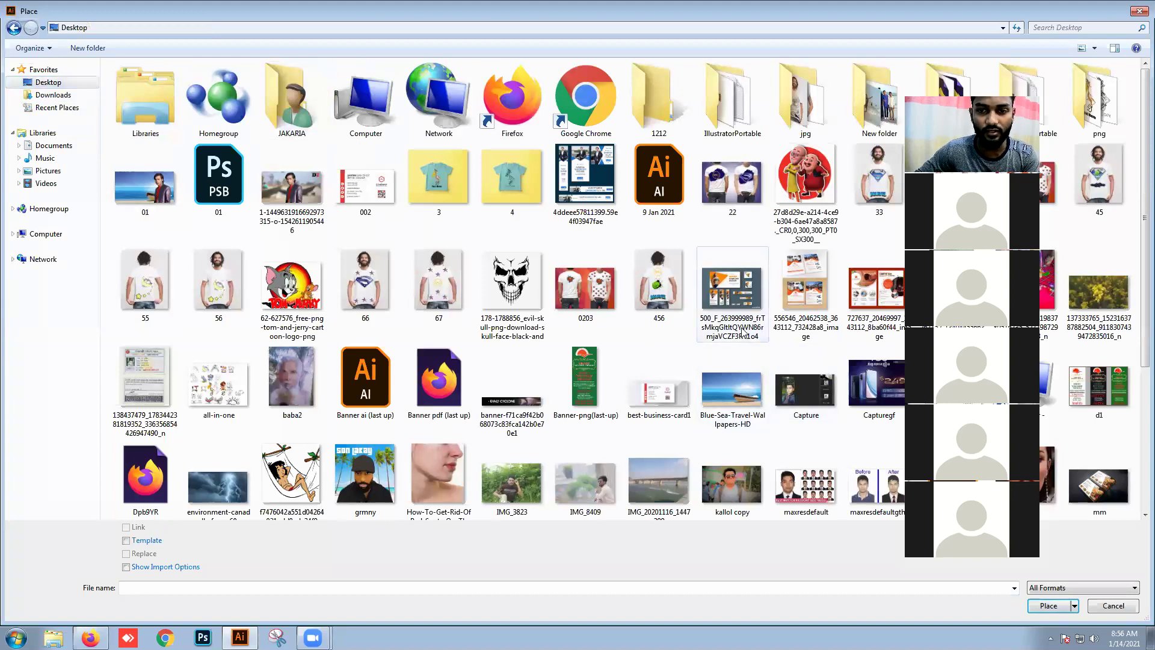
scroll(746, 331, down, 3)
scroll(752, 327, up, 3)
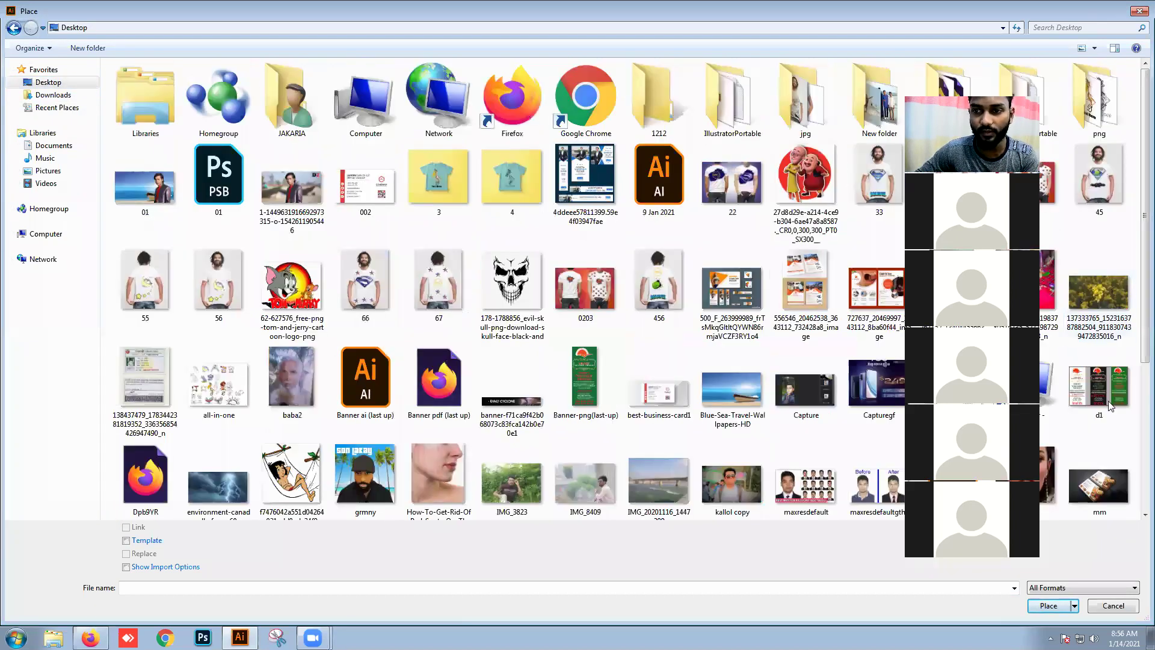
double_click(1111, 484)
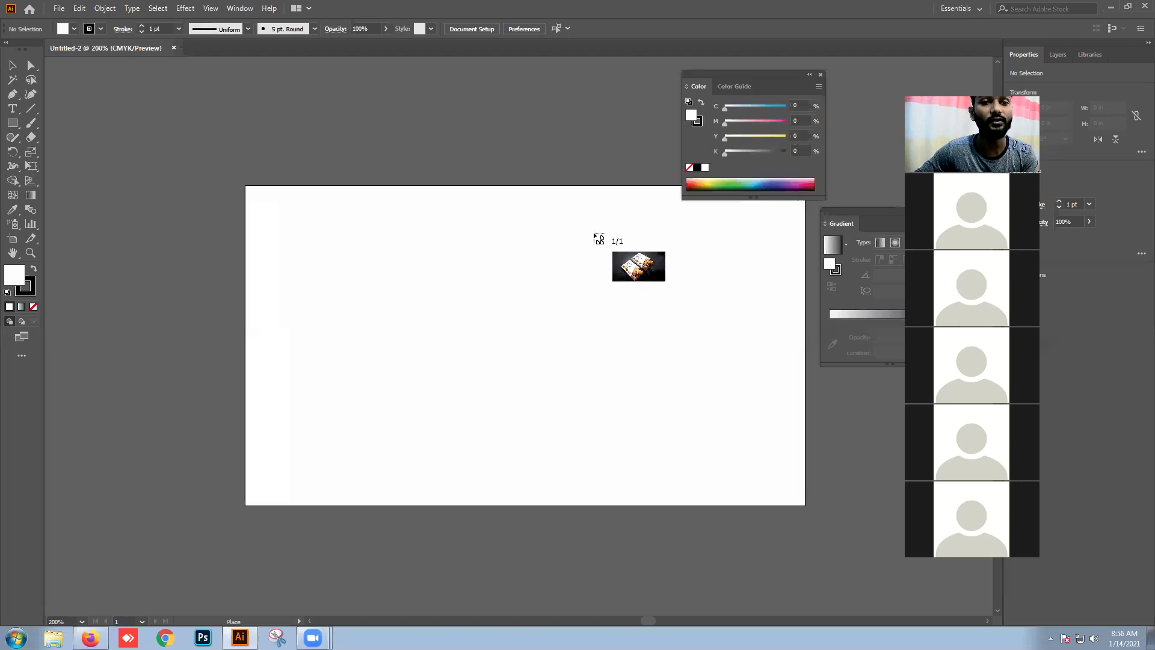
Step: Drop mm.jpg on the canvas, shrink it proportionally, and move it over the artboard's top-right
click(489, 147)
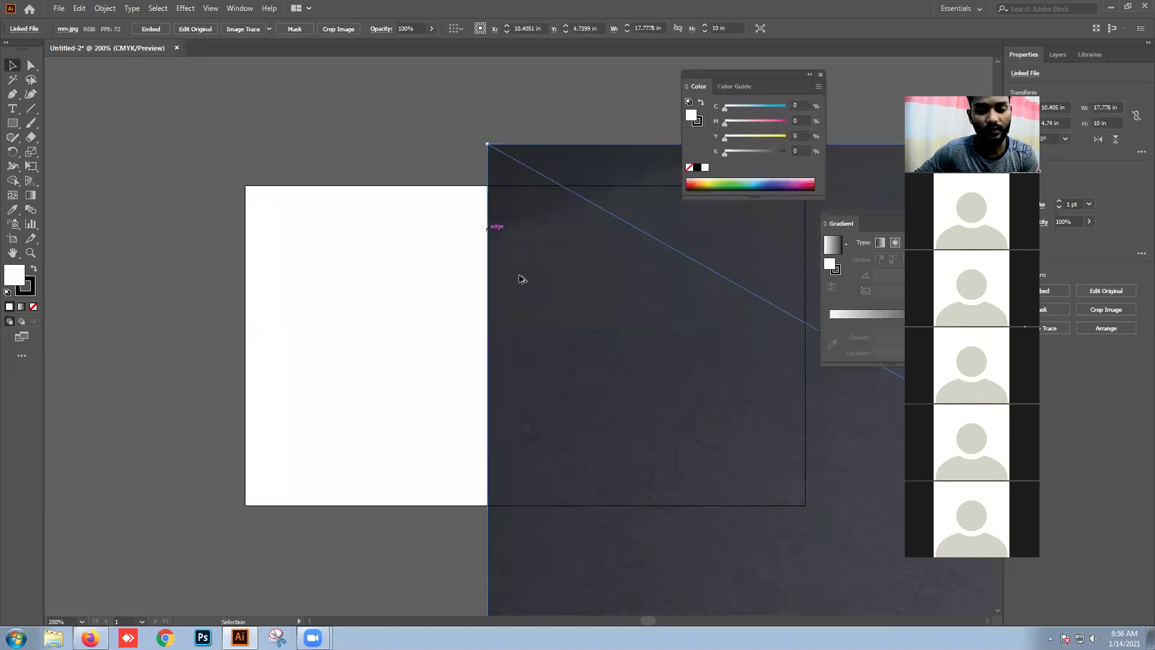
scroll(521, 277, down, 2)
scroll(524, 291, down, 3)
key(space)
drag(557, 336, 469, 321)
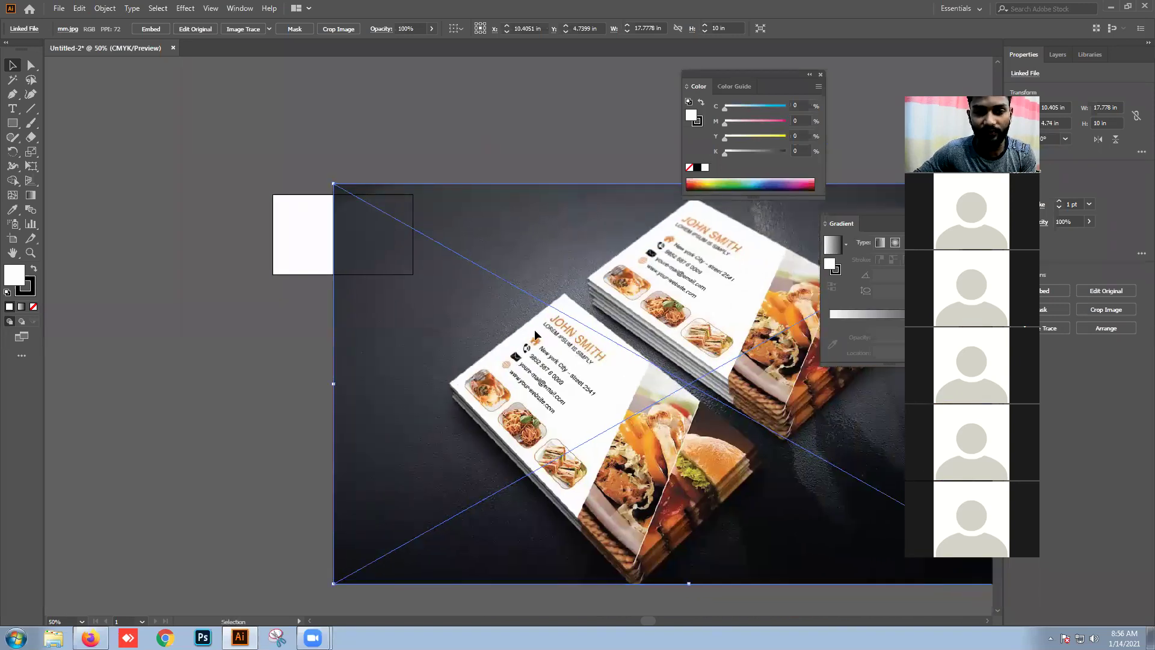
drag(600, 390, 522, 336)
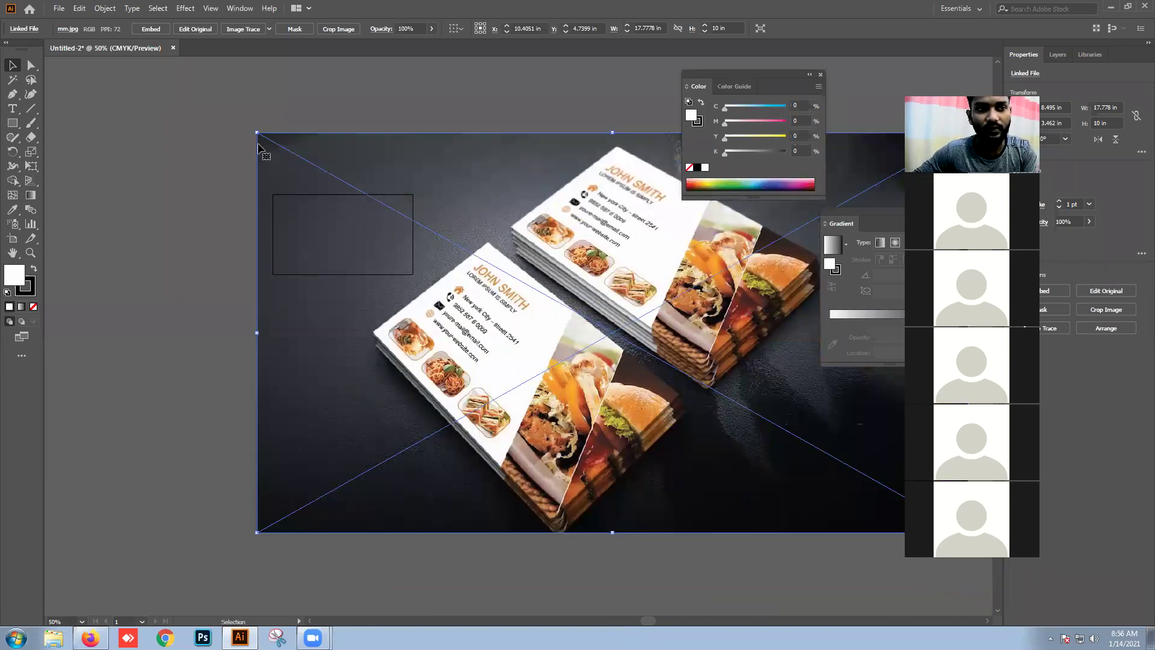
drag(257, 131, 778, 426)
drag(884, 528, 597, 287)
key(ctrl+shift+a)
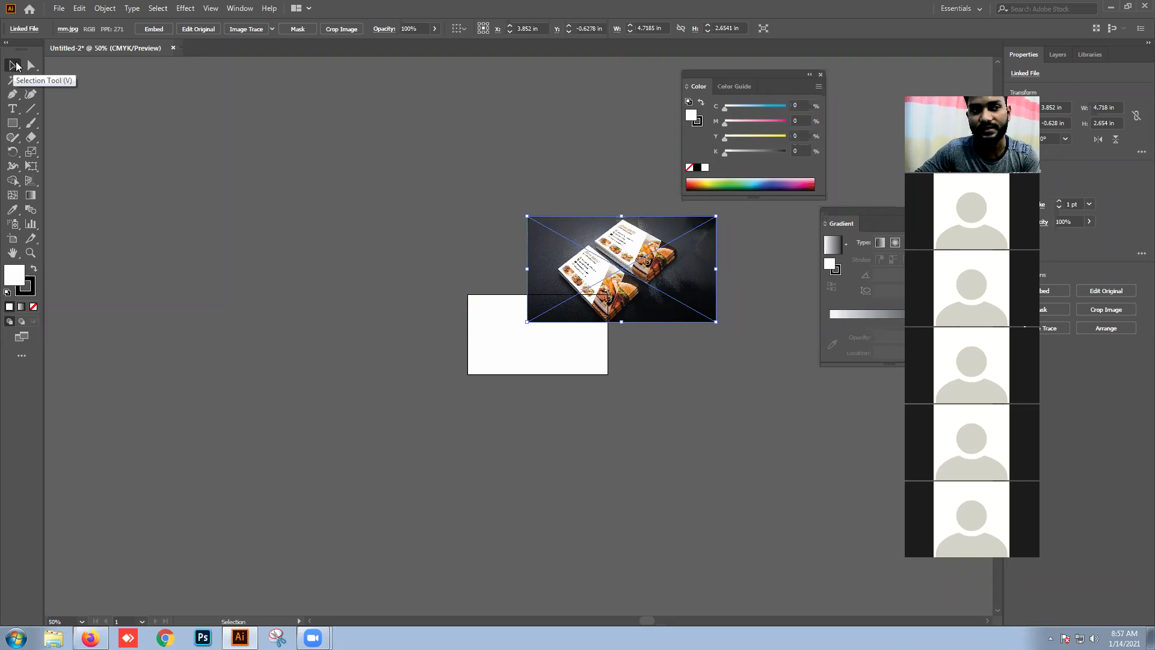
Step: Move the photo above the artboard and try corner resizes, undoing each distorted one
drag(615, 288, 504, 259)
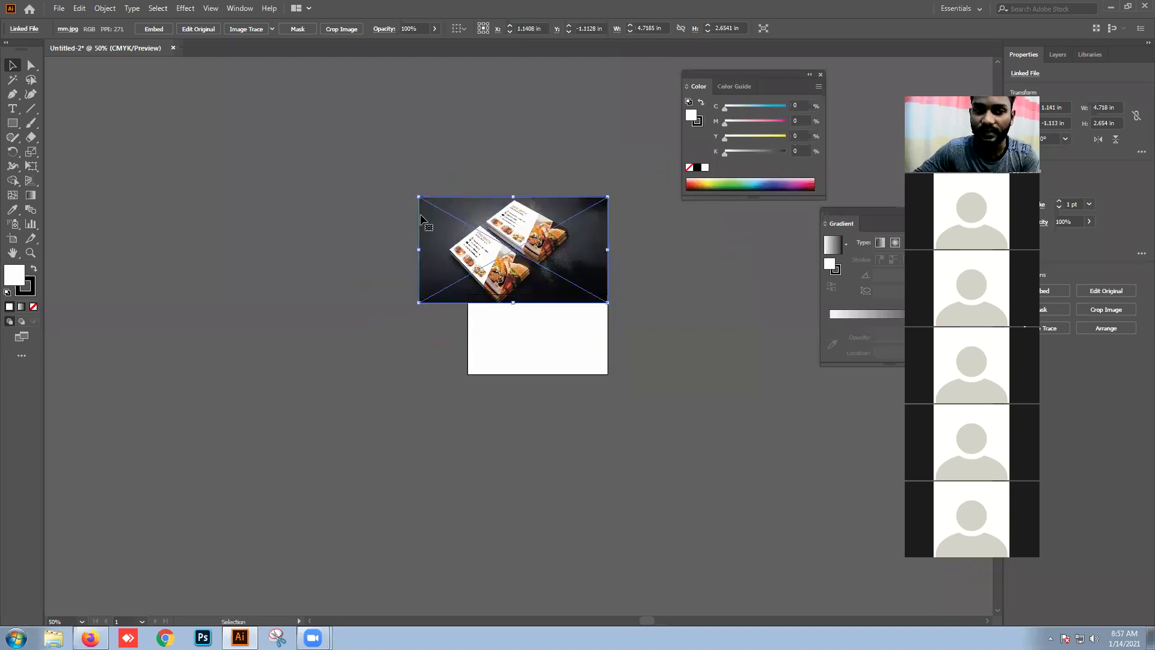
drag(419, 197, 442, 80)
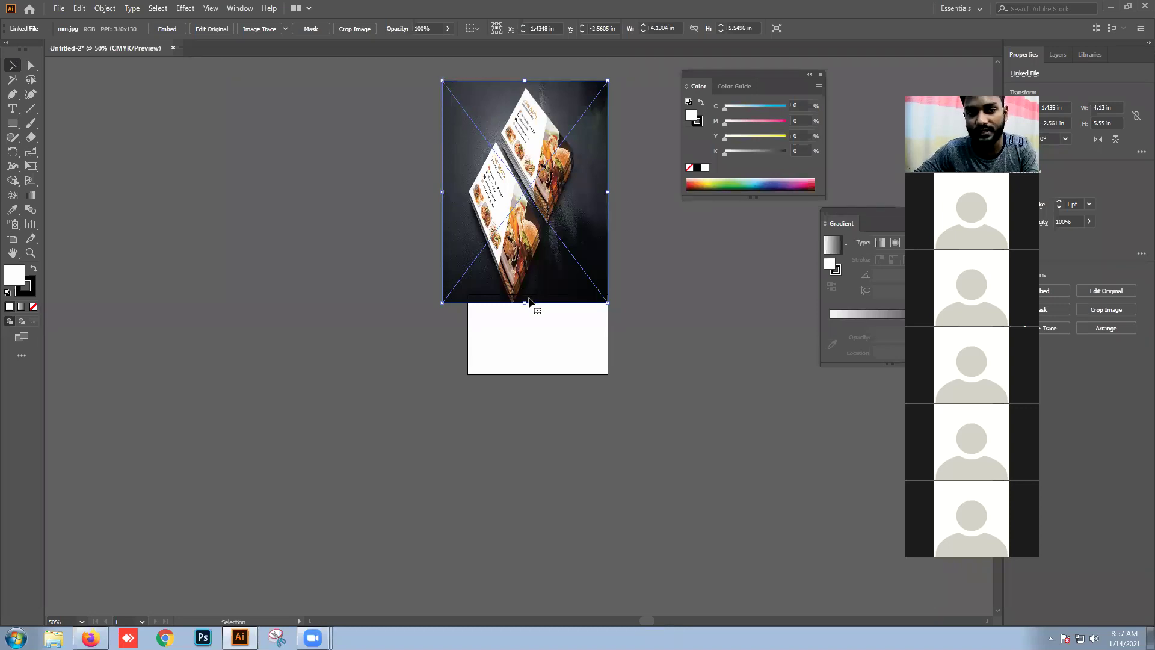
key(ctrl+z)
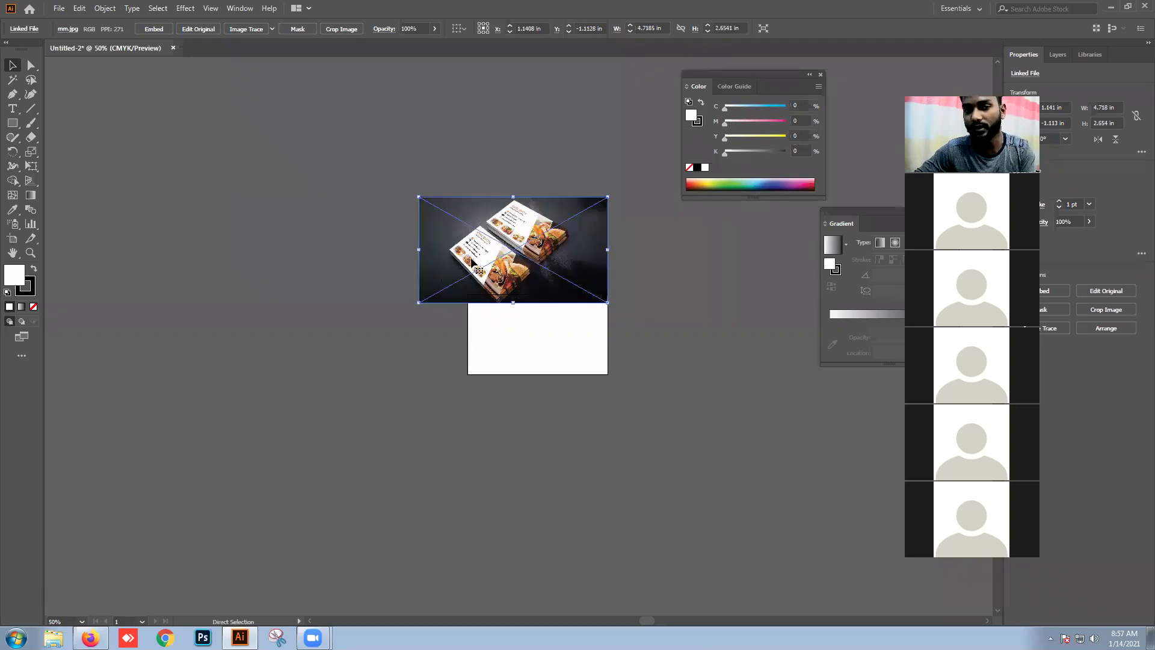
drag(420, 195, 545, 131)
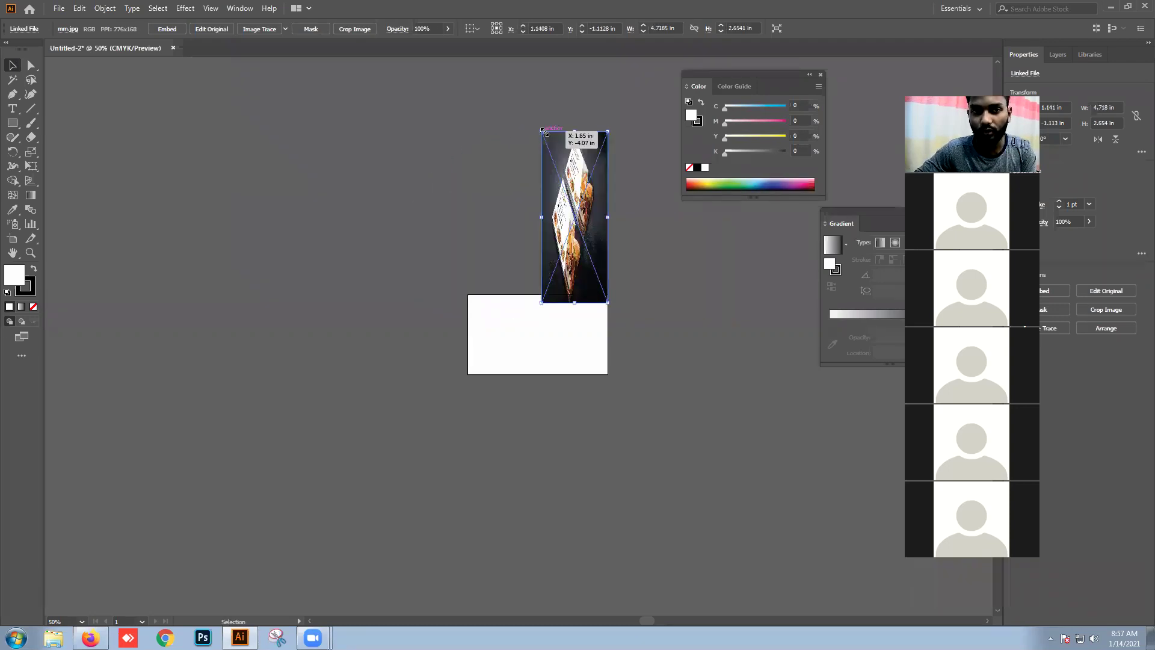
key(ctrl+z)
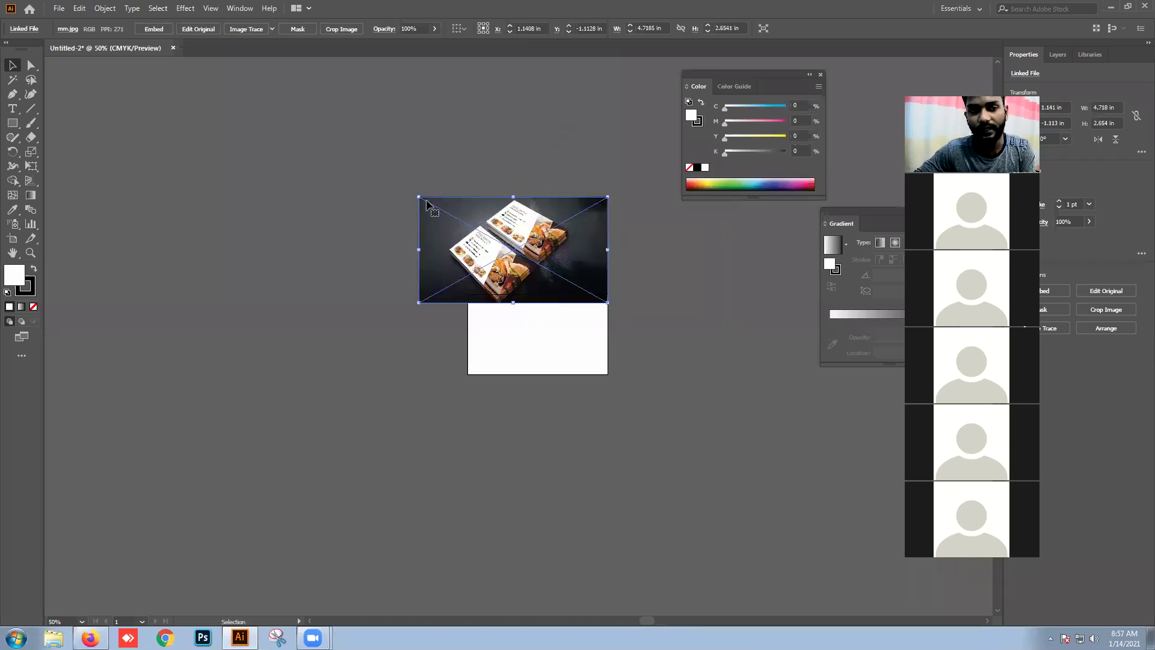
drag(419, 197, 385, 263)
key(ctrl+z)
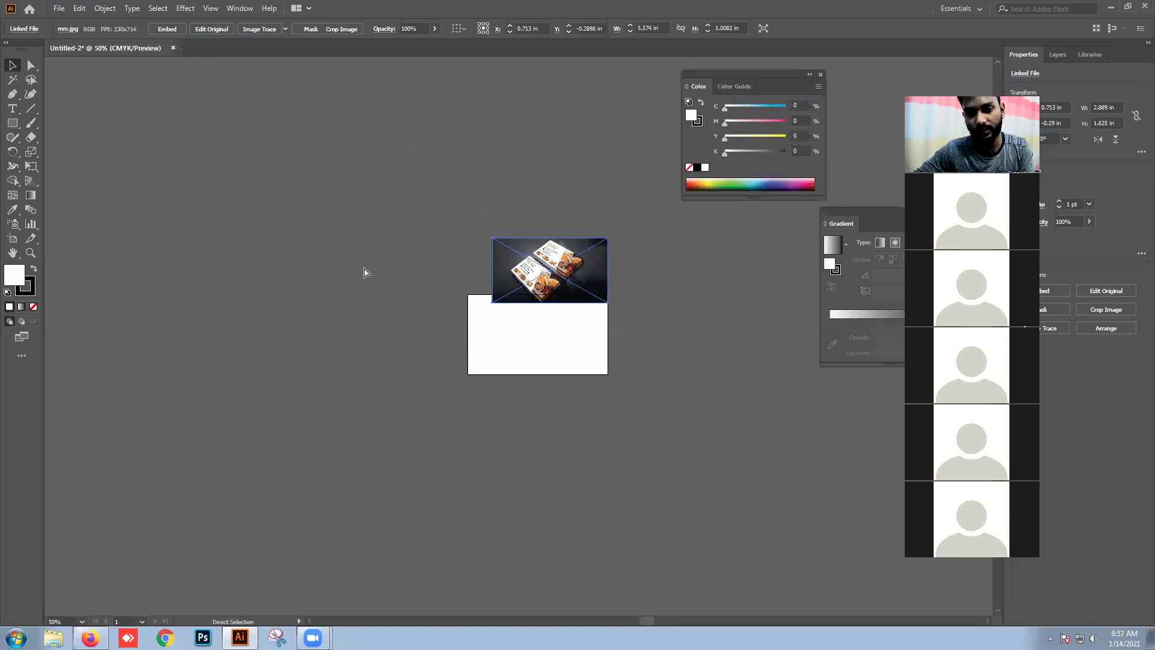
drag(492, 237, 505, 112)
key(ctrl+z)
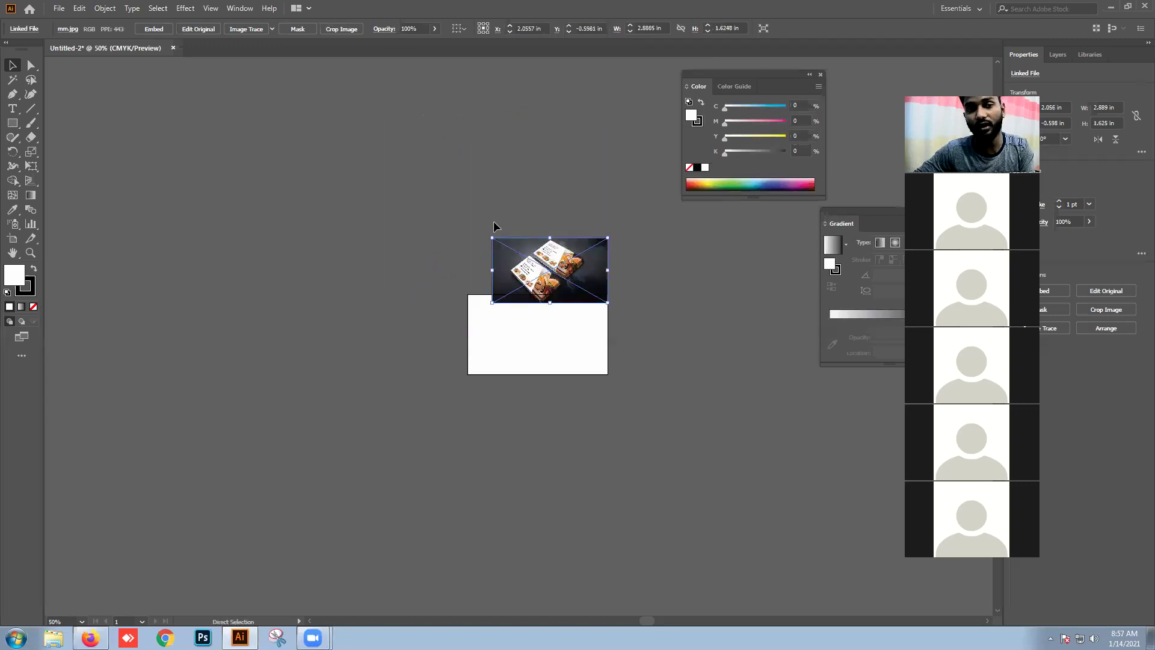
Step: Resize the photo to about 3.03 x 1.70 in, deselect it, and minimize Illustrator
drag(492, 237, 451, 150)
drag(518, 199, 519, 244)
drag(452, 198, 431, 188)
click(605, 238)
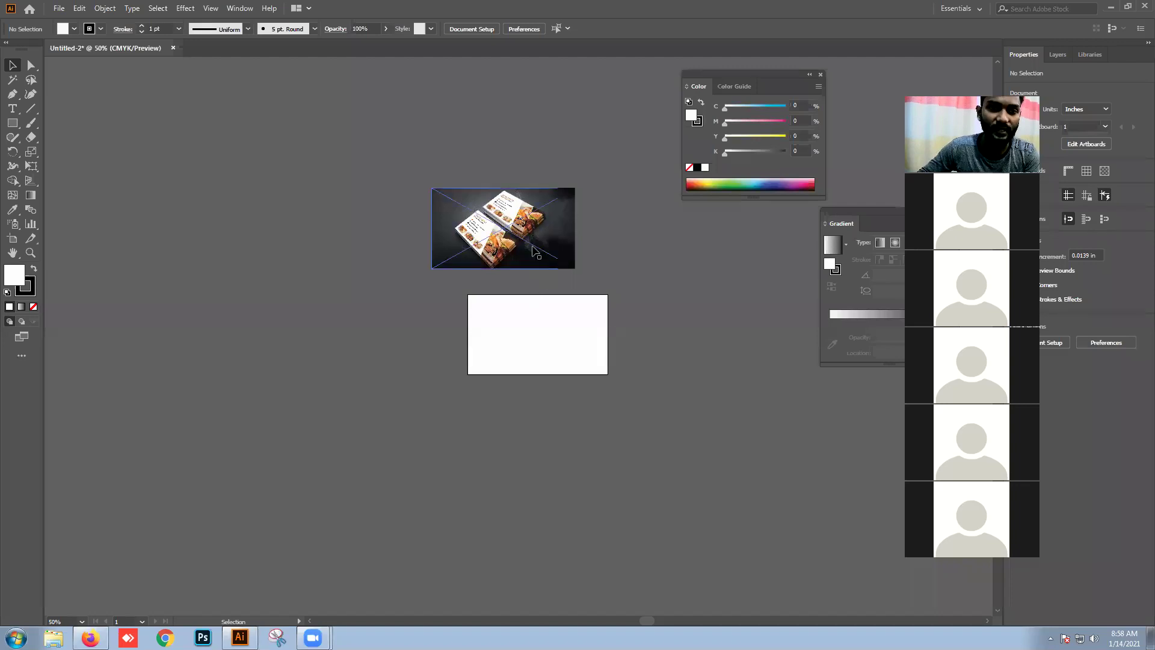
click(1111, 6)
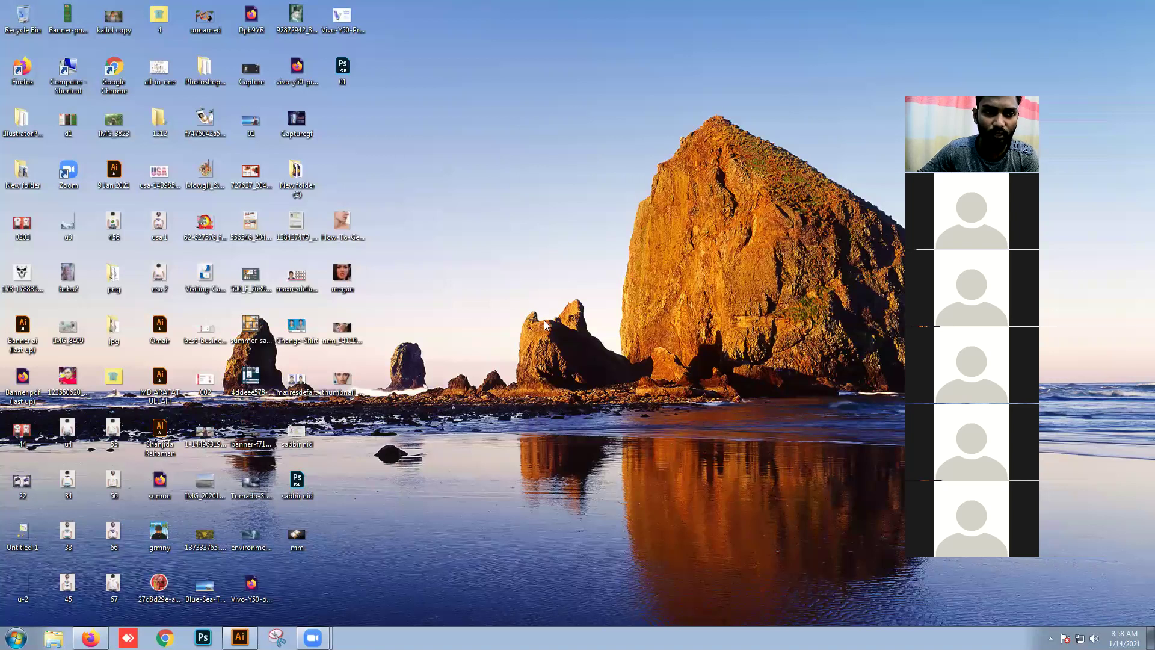
Step: Raise the system volume with the taskbar speaker slider
click(1094, 637)
drag(1097, 559, 1097, 493)
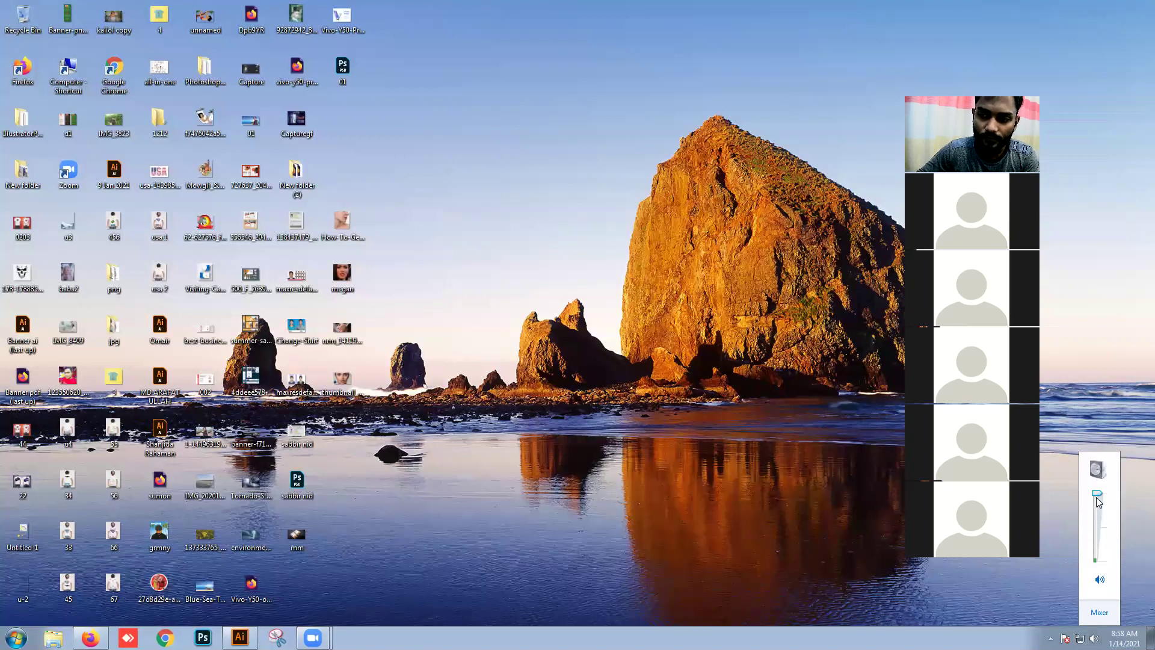
click(764, 545)
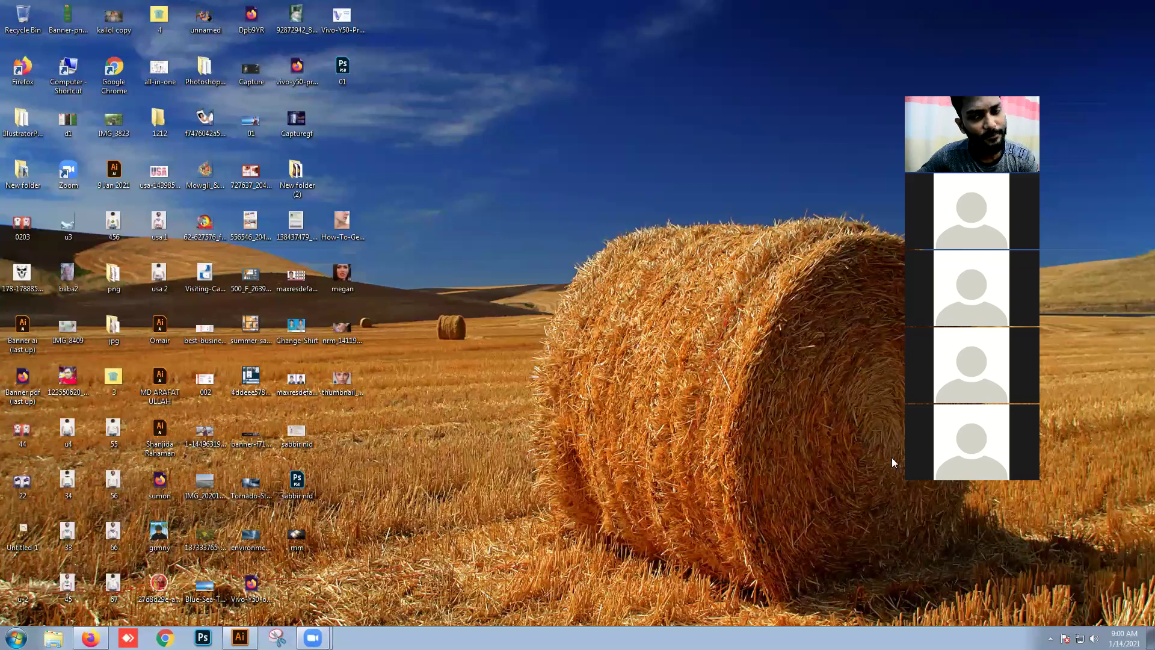
Step: Check the system volume level, then dismiss the volume flyout
click(1094, 638)
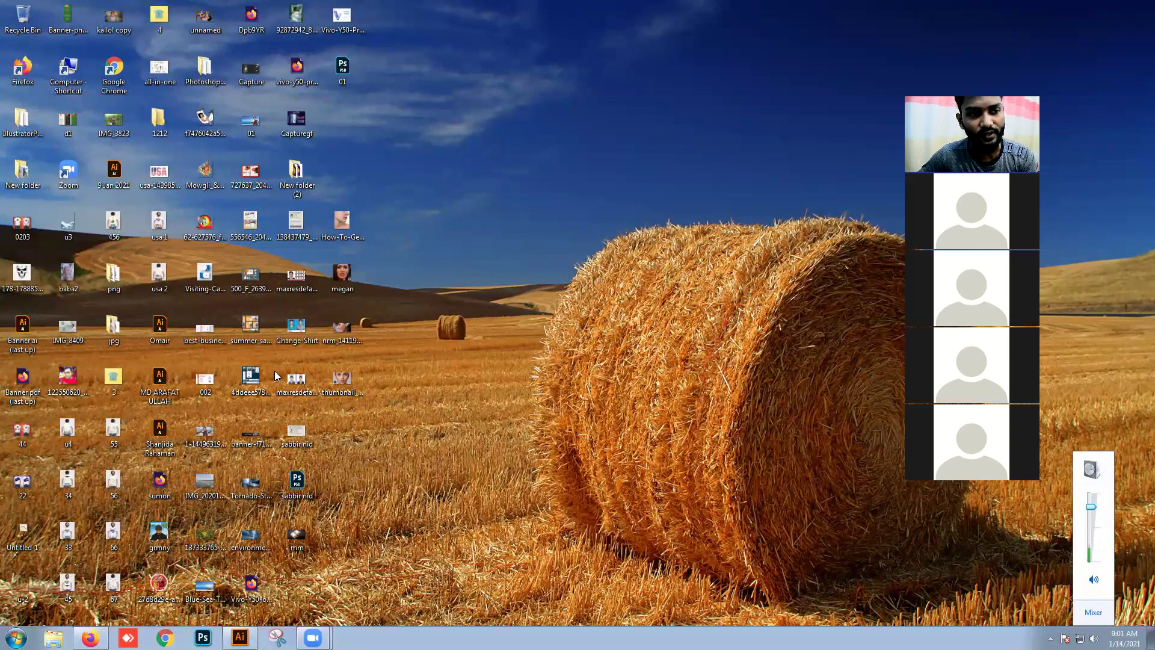
click(312, 343)
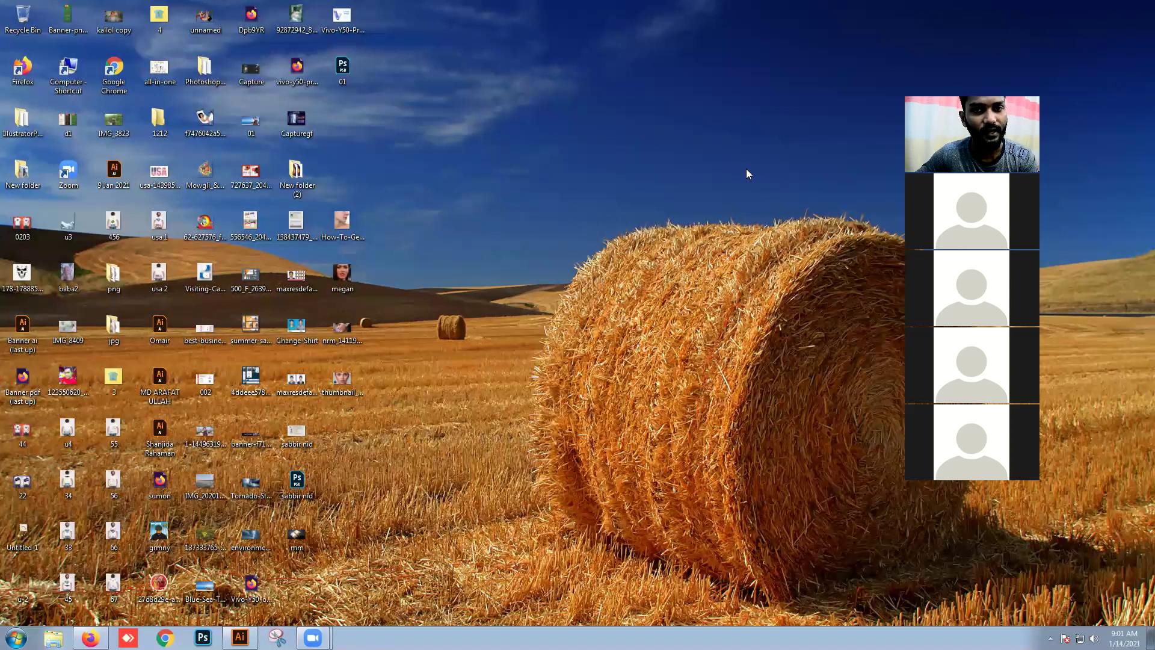
Step: Restore Illustrator, nudge the mm.jpg photo slightly left, and zoom in to frame it with the card
click(239, 637)
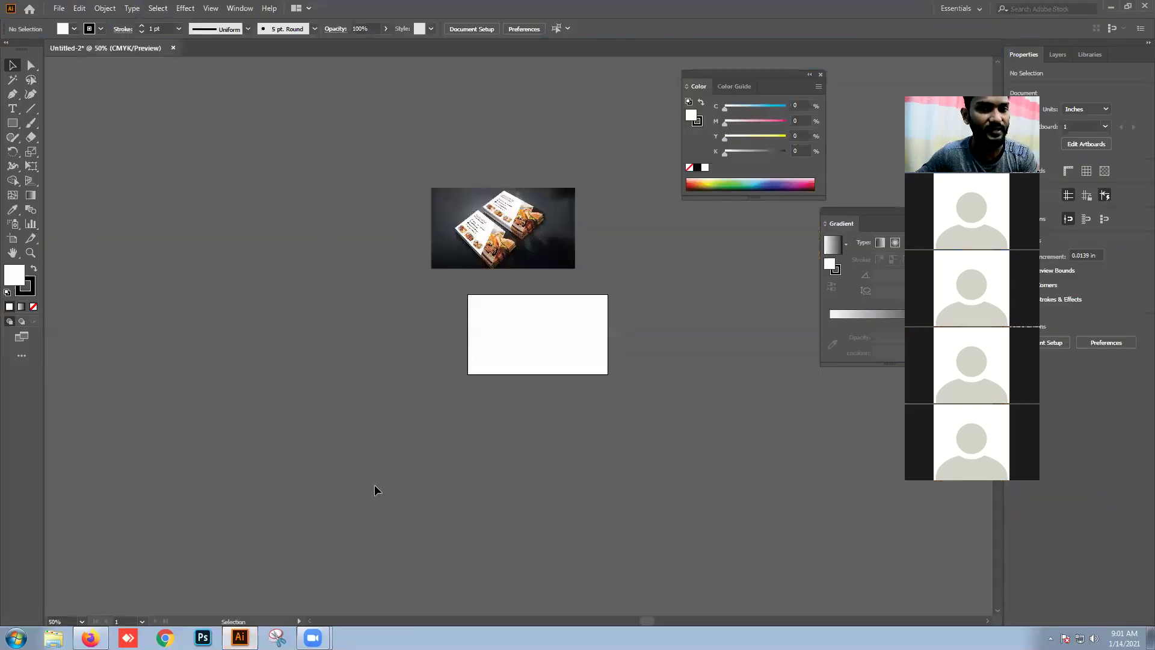
drag(511, 259, 475, 254)
click(515, 290)
click(446, 211)
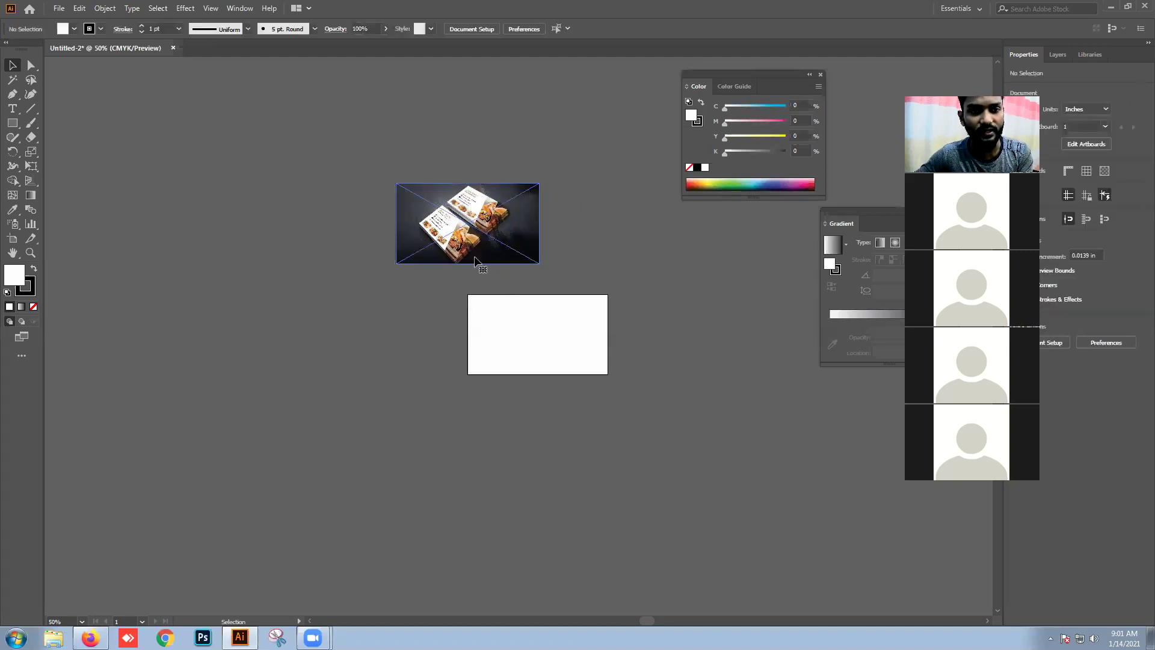
scroll(503, 285, up, 2)
drag(532, 305, 501, 271)
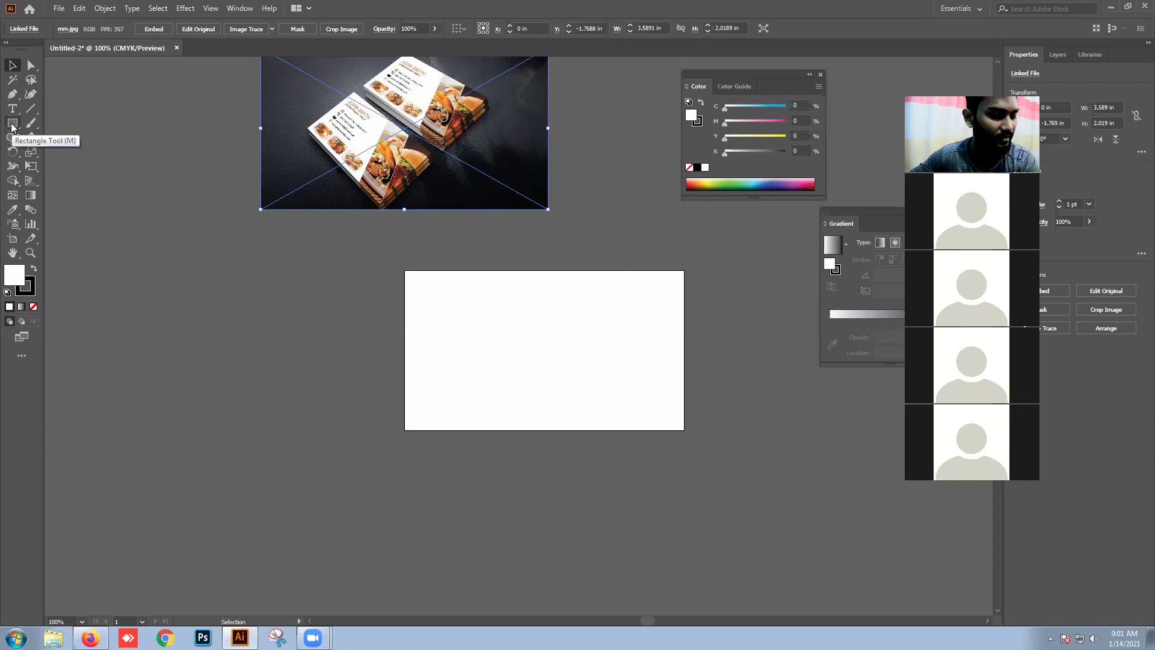
Step: Draw four white rectangles around and overlapping the card artboard
click(11, 125)
mouse_move(136, 215)
mouse_down()
mouse_move(222, 337)
mouse_move(490, 449)
mouse_up()
drag(671, 353, 833, 531)
drag(301, 512, 617, 590)
drag(116, 385, 225, 537)
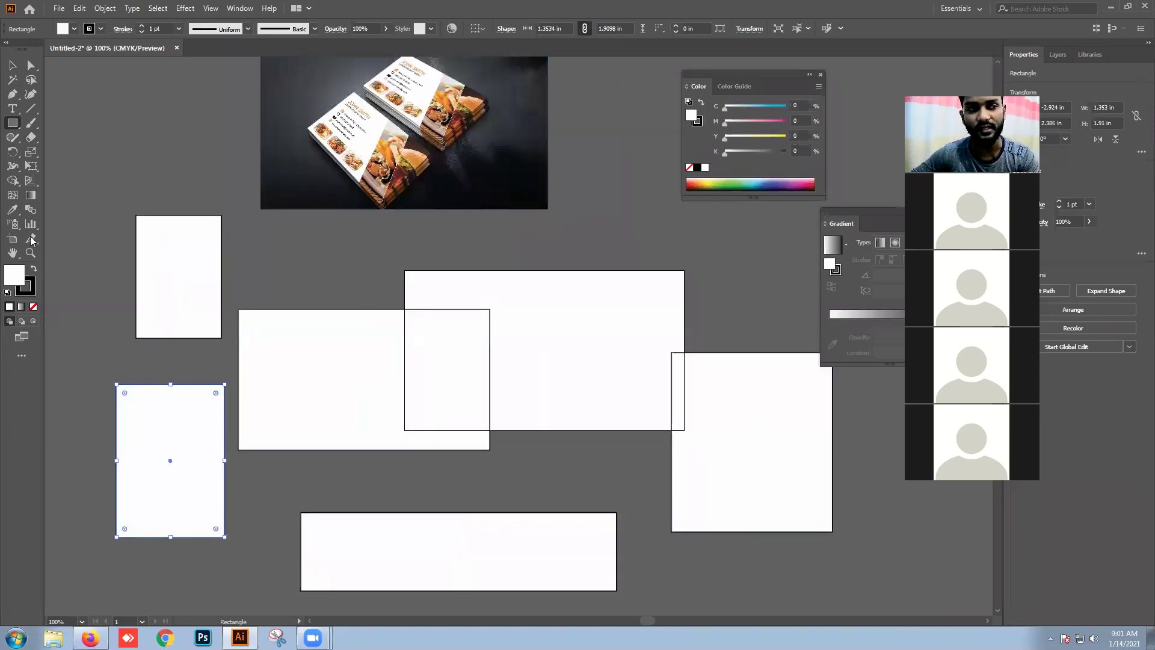
Step: Drag the rectangles into spread-out positions around the card
click(14, 69)
drag(198, 260, 168, 227)
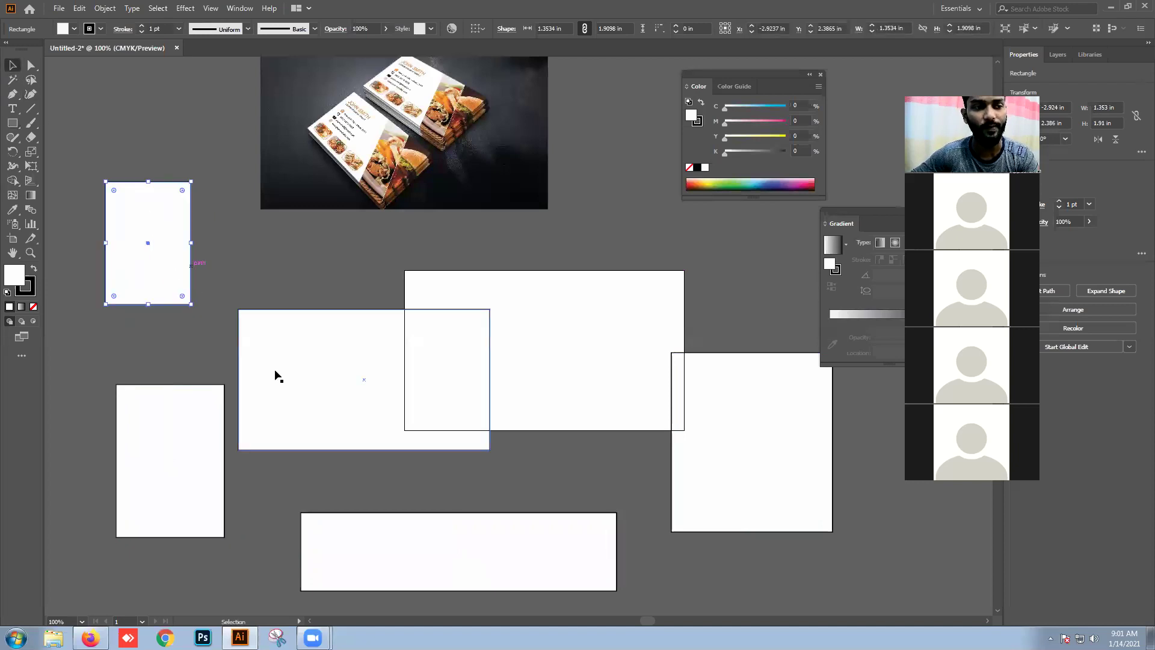
drag(276, 376, 285, 327)
drag(139, 515, 100, 517)
drag(427, 567, 424, 551)
drag(676, 460, 755, 458)
drag(465, 317, 477, 327)
drag(815, 466, 785, 455)
drag(409, 352, 345, 407)
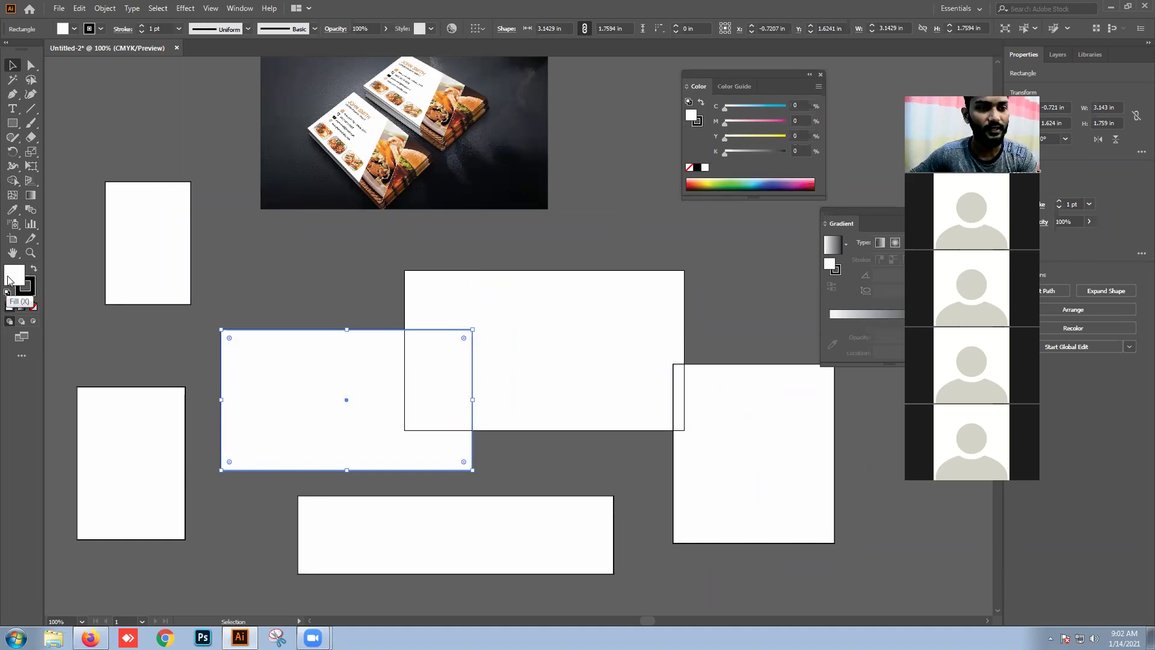
Step: Fill the selected rectangle with pure red
double_click(9, 278)
click(568, 239)
click(704, 242)
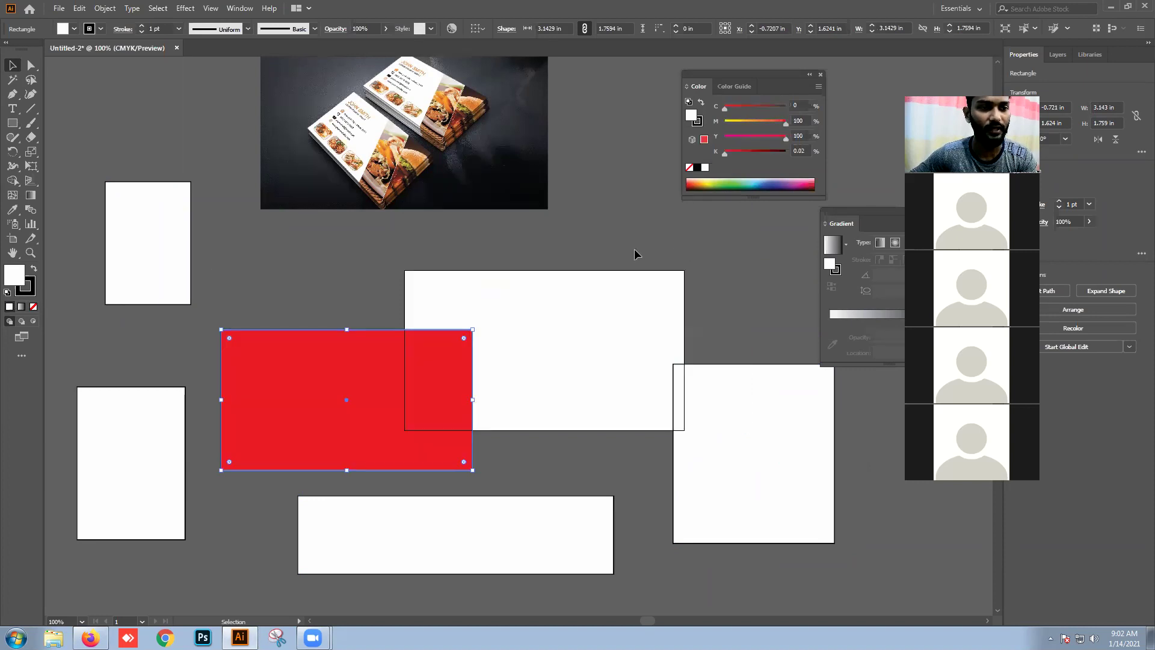
click(424, 262)
Step: Give the top-left rectangle a light cyan fill
drag(174, 244, 174, 262)
key(ctrl+z)
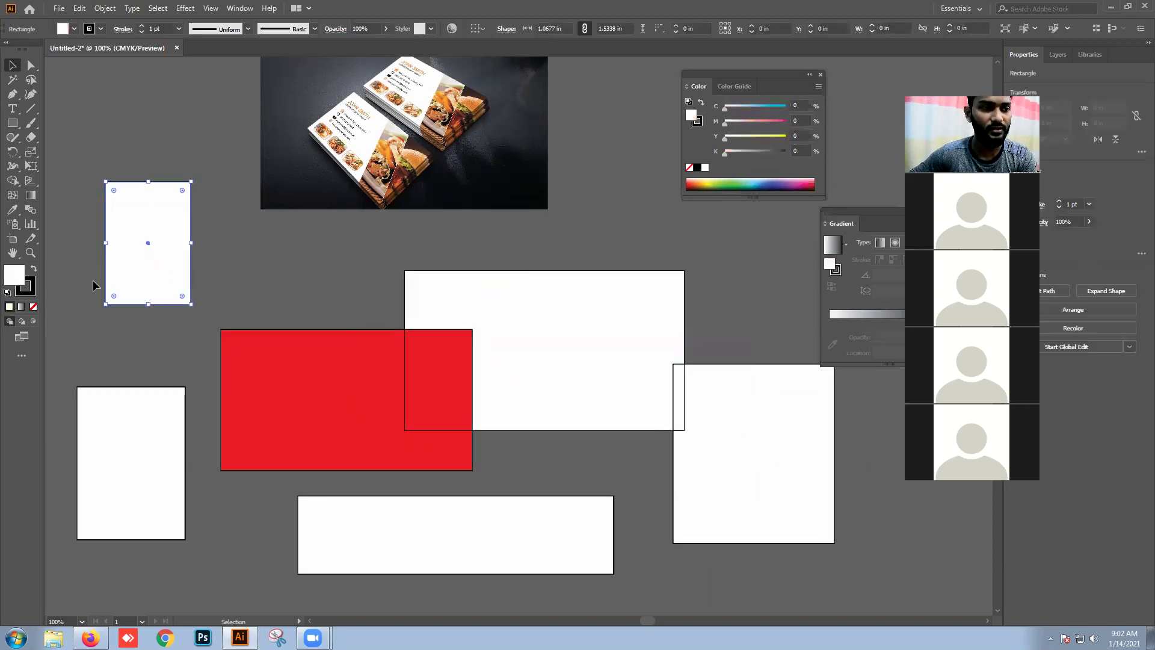
double_click(10, 278)
click(594, 315)
click(517, 259)
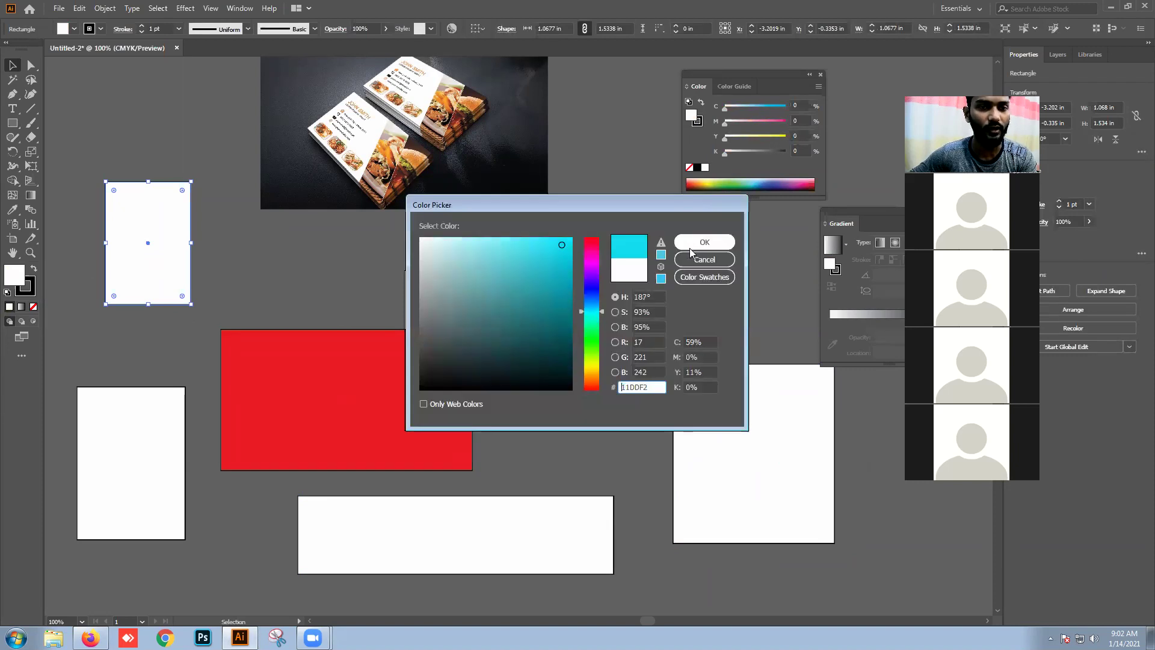
click(704, 242)
click(184, 376)
Step: Fill the lower-left rectangle with a saturated green
drag(141, 453, 154, 413)
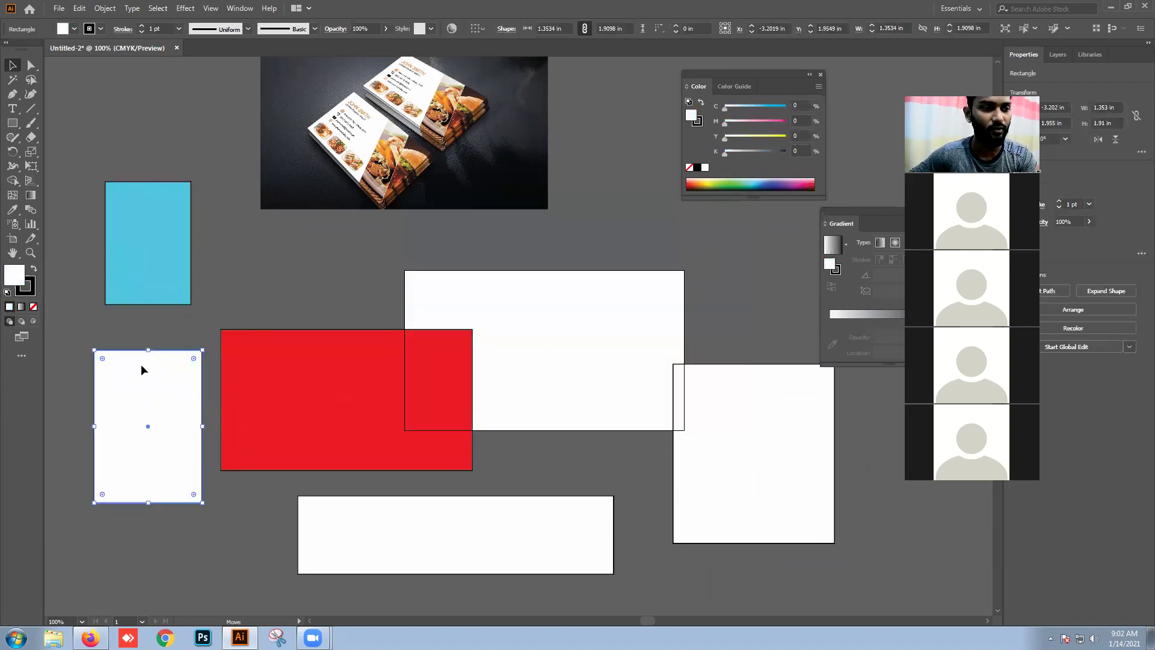
double_click(20, 280)
click(593, 350)
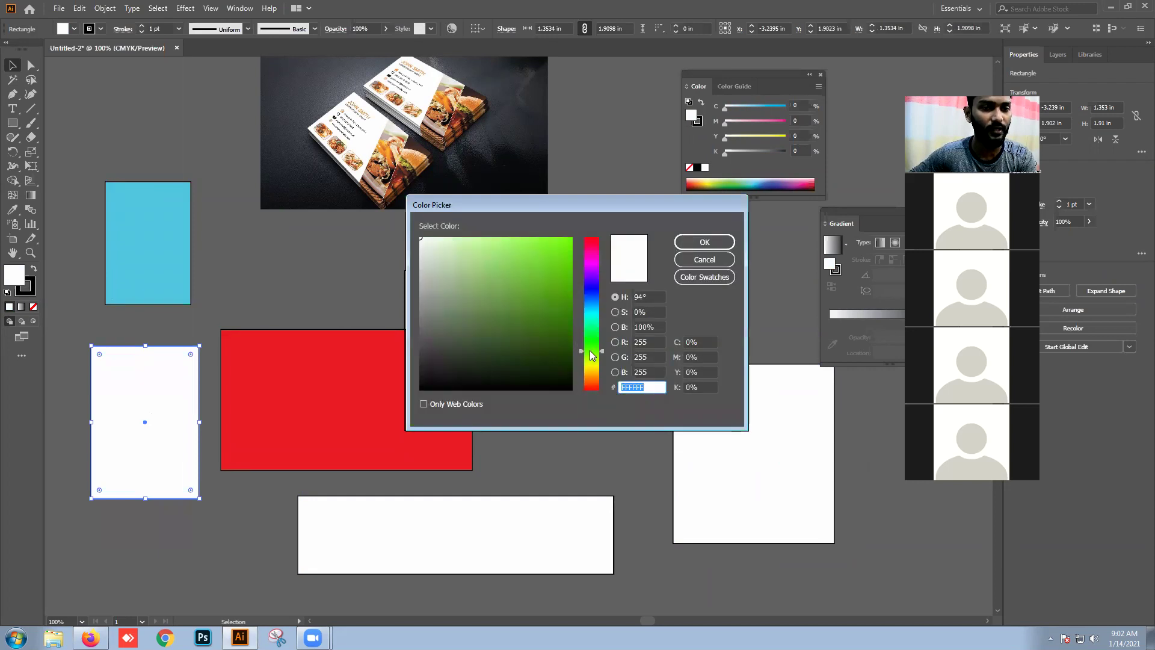
click(567, 264)
click(704, 242)
Step: Fill the wide bottom rectangle with a deep blue
click(351, 544)
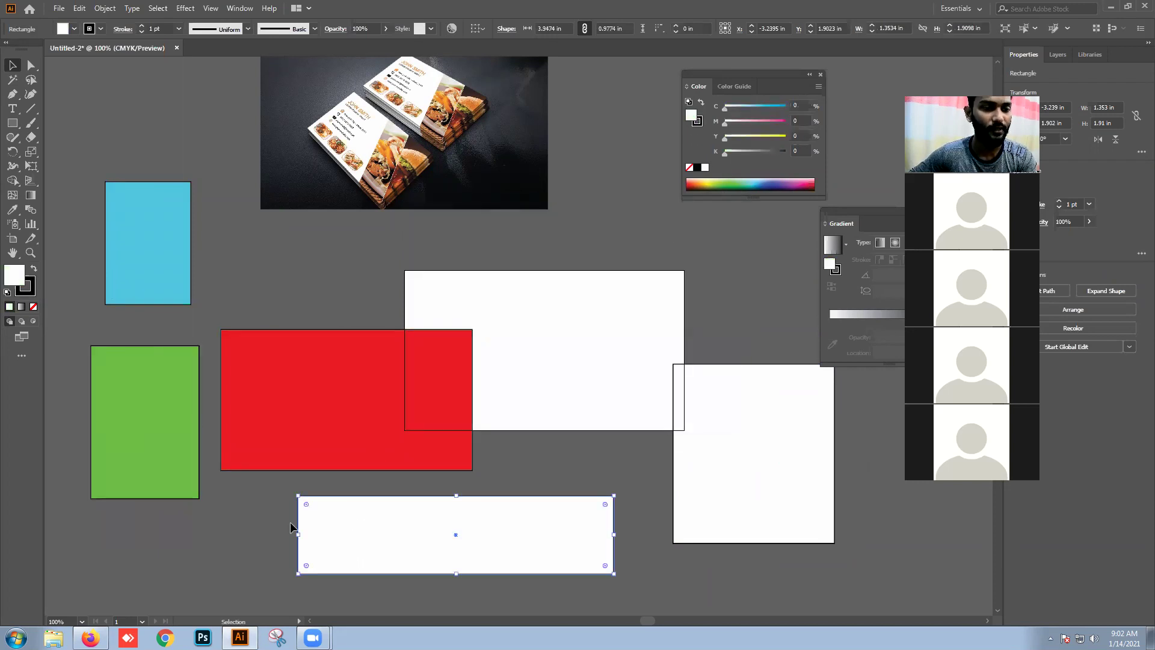
double_click(11, 283)
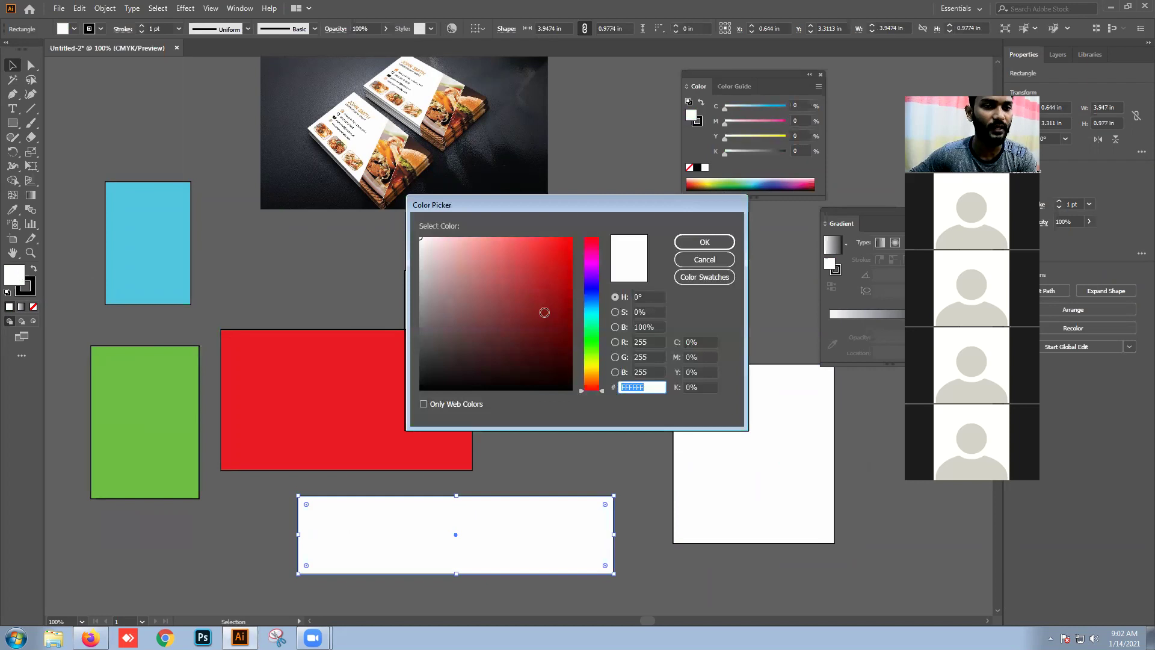
click(592, 367)
click(592, 349)
click(593, 314)
click(592, 291)
click(562, 275)
click(695, 243)
click(551, 404)
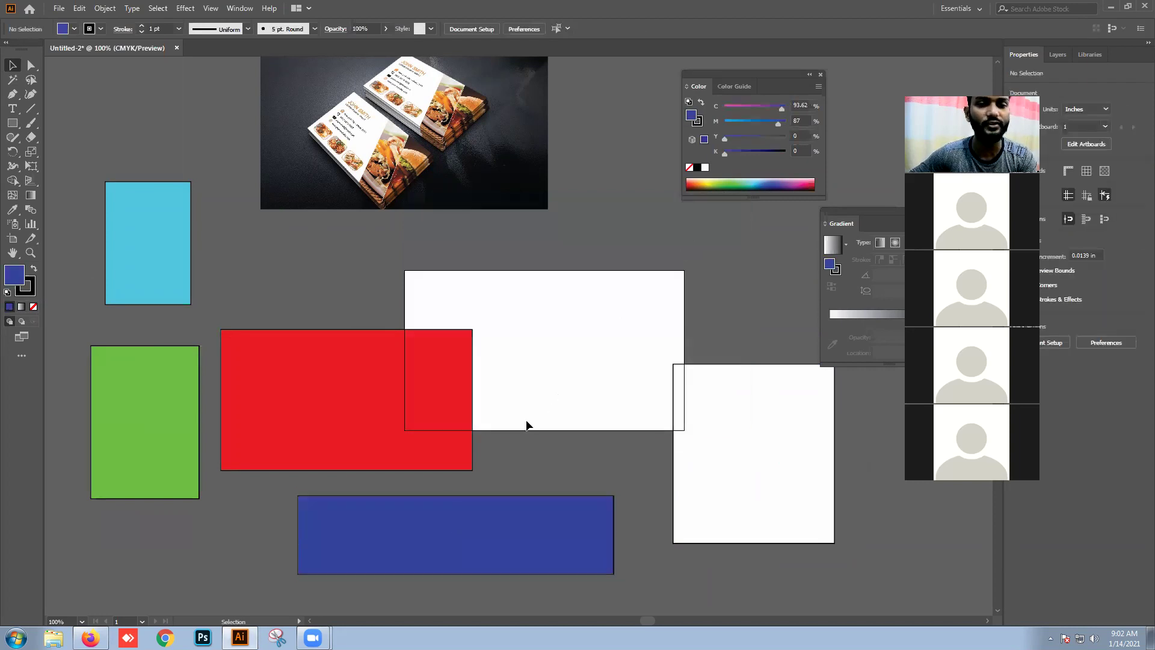
Step: Move and enlarge the red rectangle, raise the white square, and lift the blue one
drag(320, 374, 450, 346)
drag(317, 401, 283, 388)
drag(679, 460, 691, 373)
drag(505, 569, 512, 530)
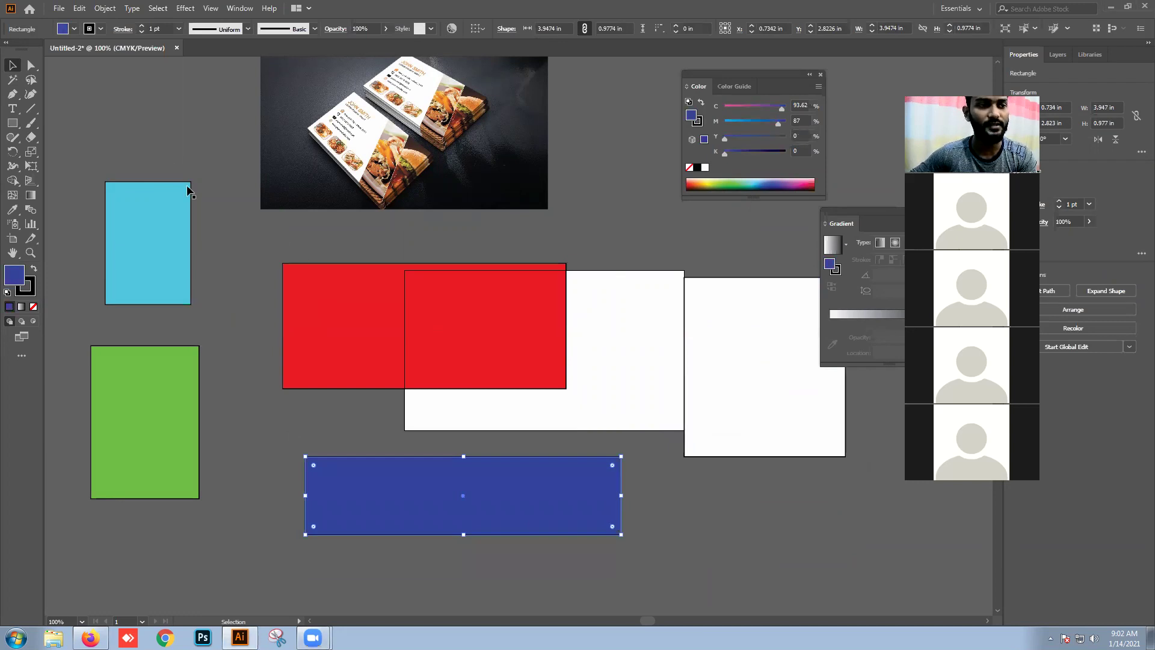
Step: Shift the cyan rectangle up-right, green right, and nudge blue up-left
drag(108, 268, 136, 265)
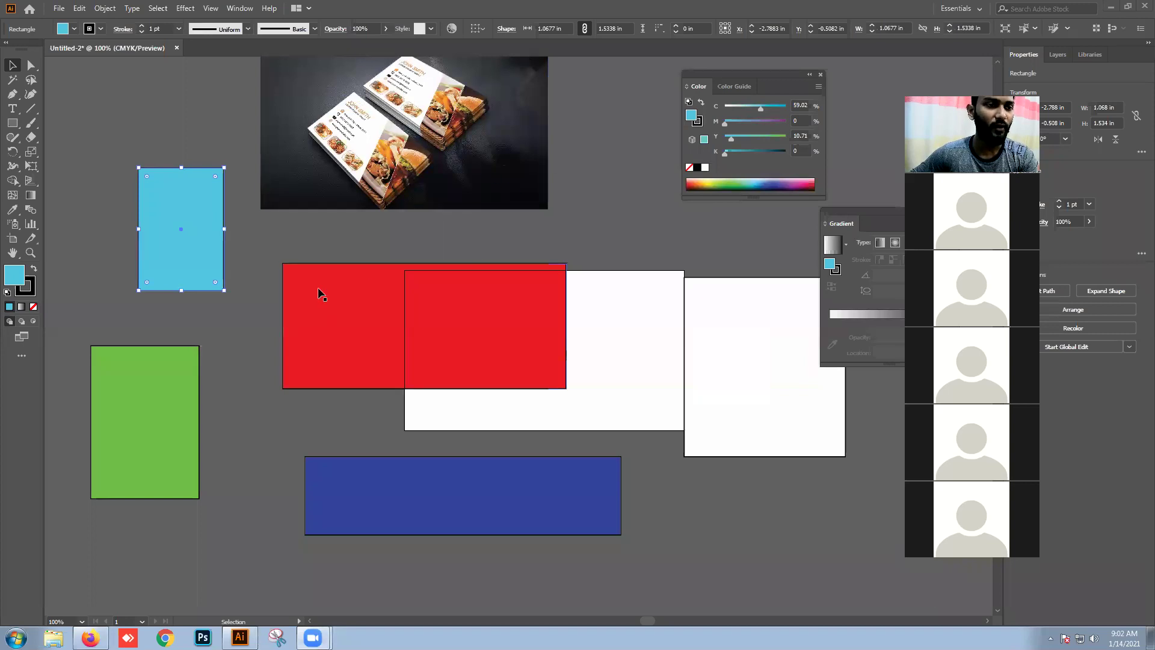
drag(201, 356, 228, 364)
drag(182, 257, 178, 248)
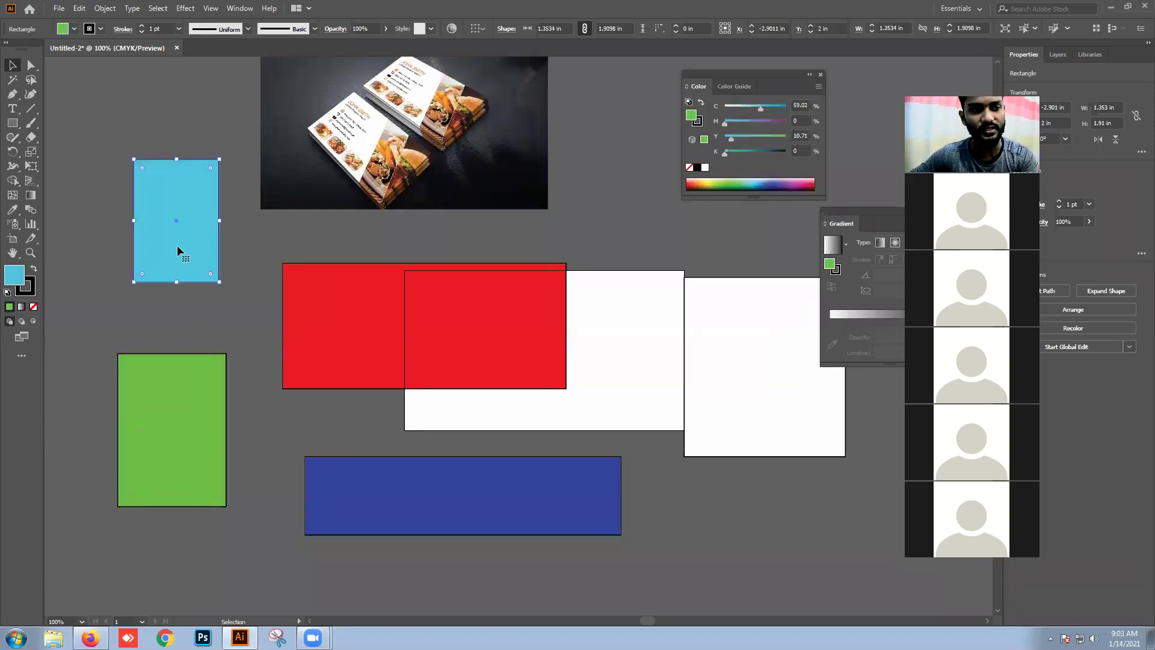
click(223, 316)
click(211, 362)
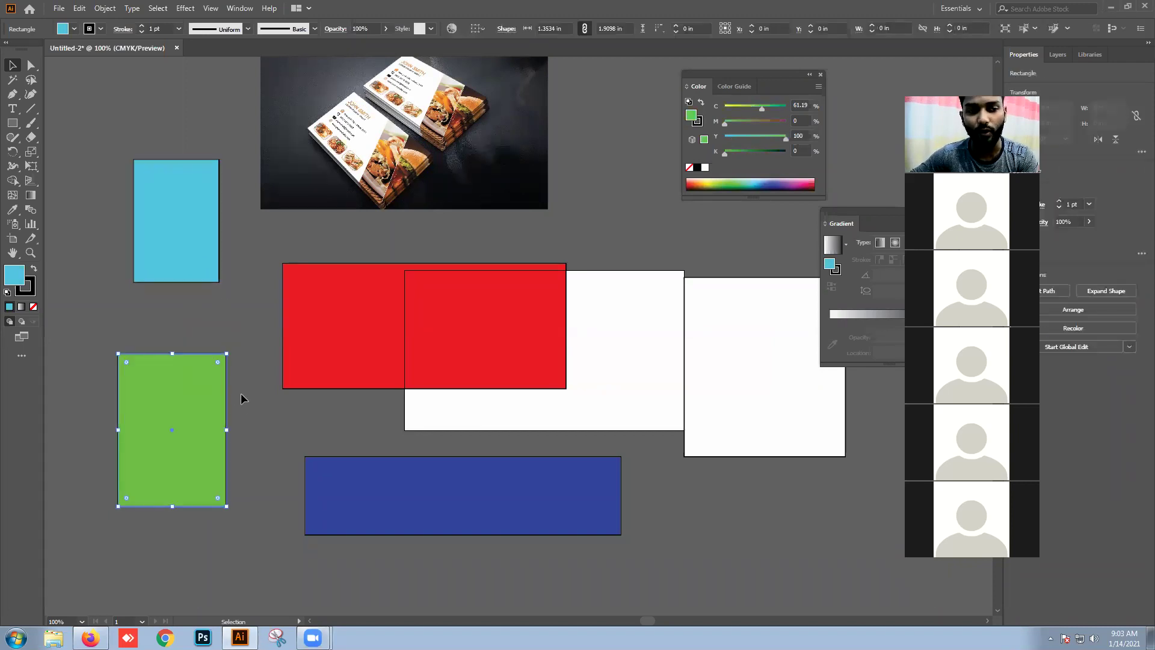
click(247, 402)
click(180, 388)
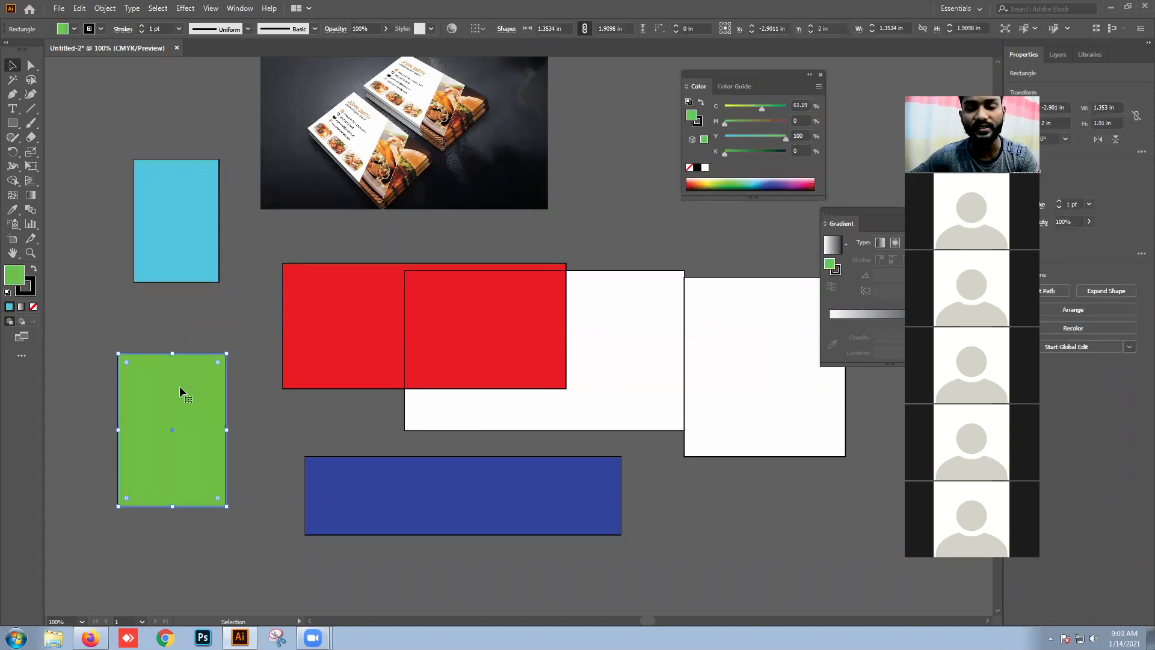
click(180, 323)
click(157, 208)
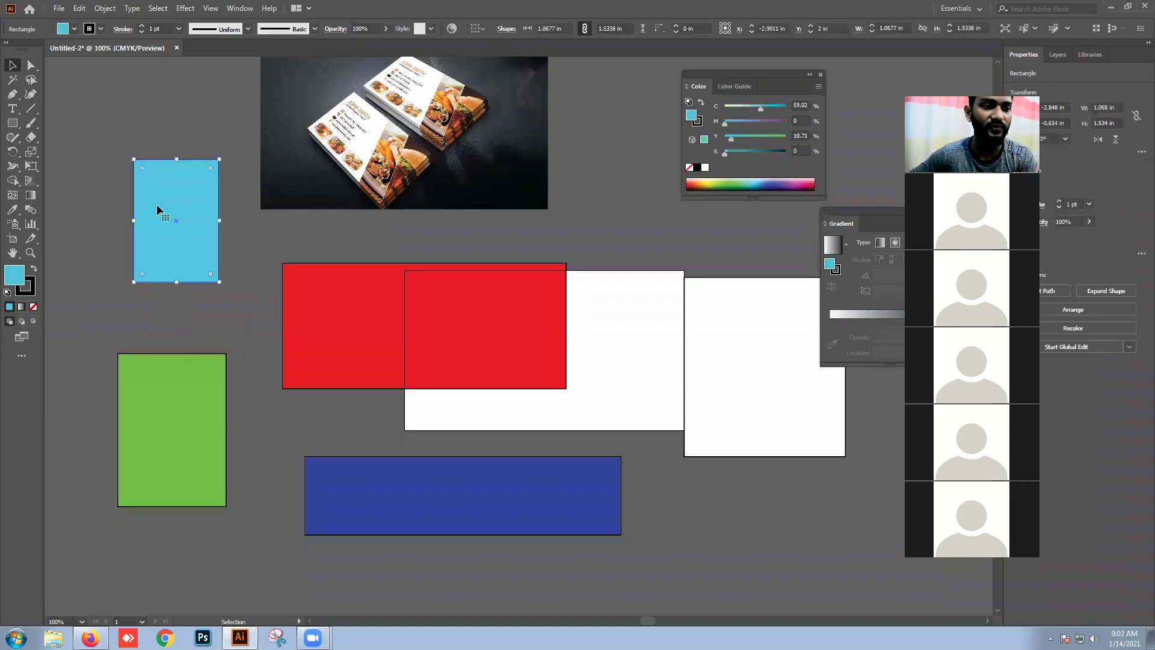
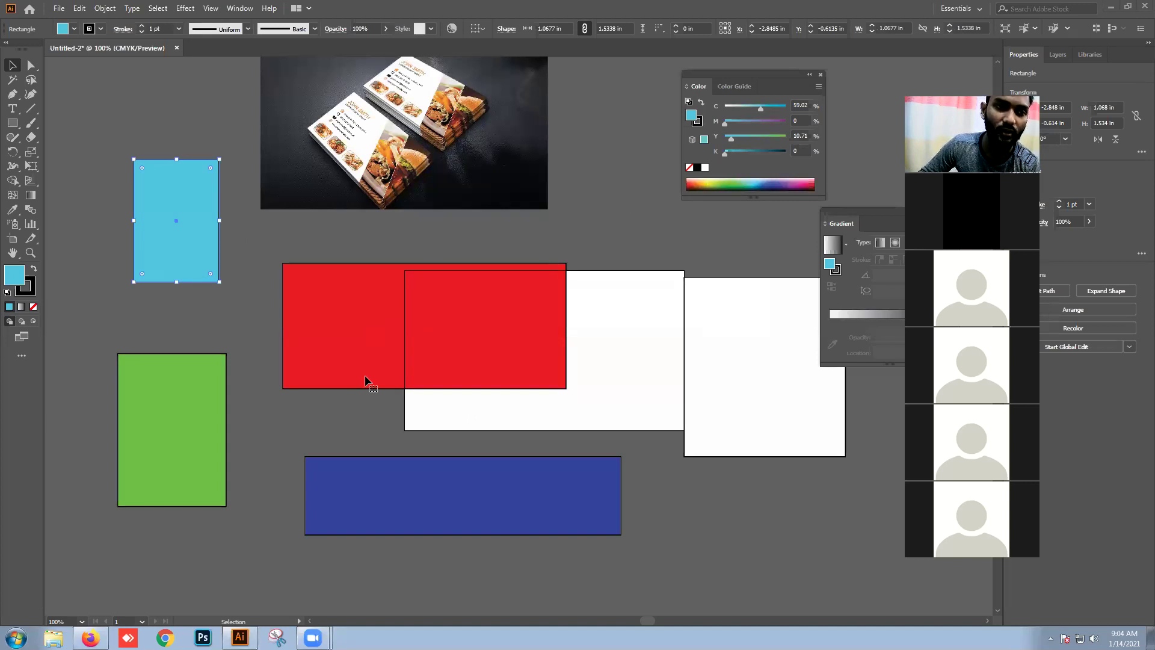
Step: Rearrange the red, blue, green and cyan rectangles, placing the red one over the white rectangle
drag(363, 381, 360, 346)
drag(402, 485, 481, 490)
drag(178, 441, 203, 391)
drag(328, 334, 260, 418)
drag(159, 391, 192, 494)
drag(249, 395, 280, 334)
drag(158, 274, 119, 335)
drag(258, 325, 364, 298)
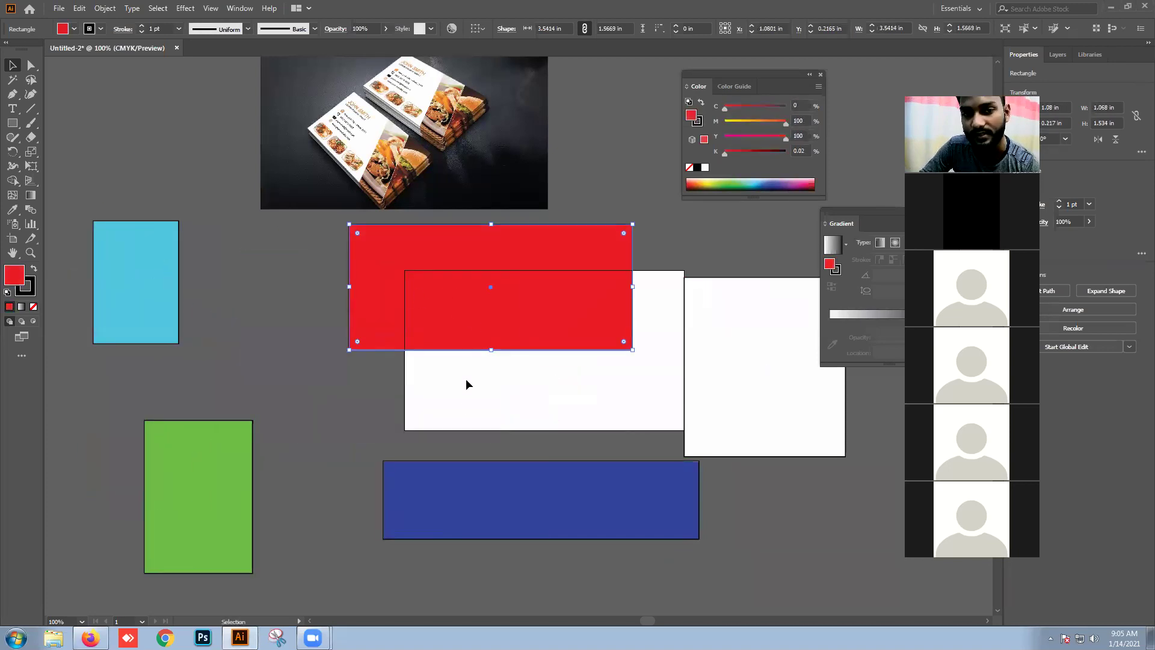
click(733, 374)
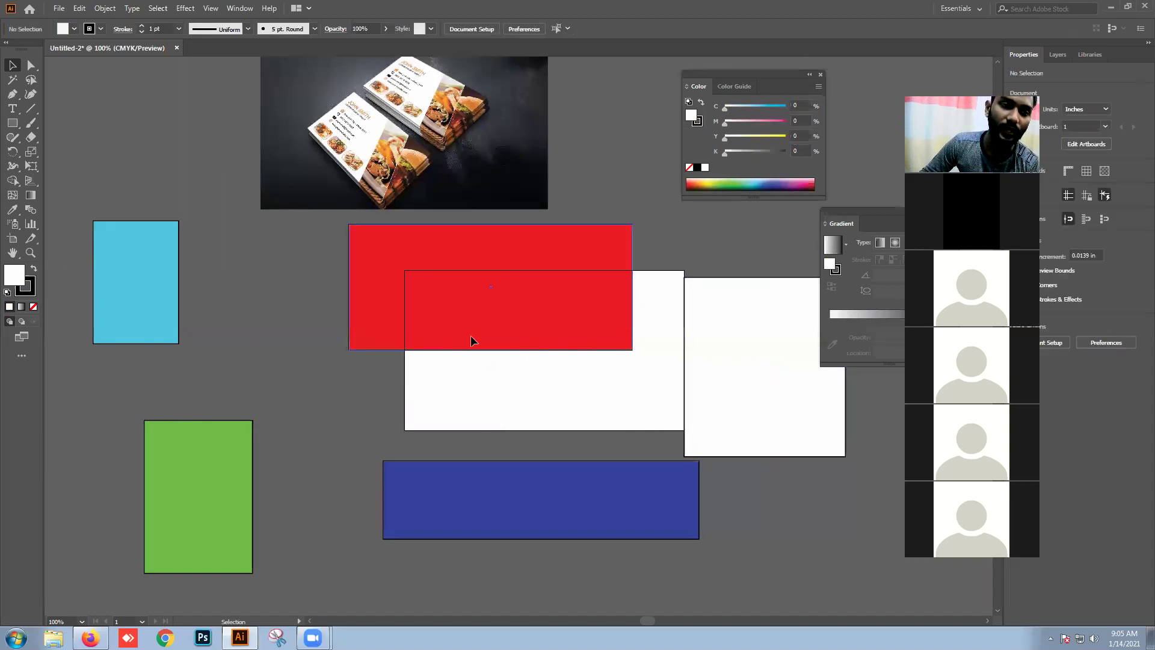
drag(471, 334, 492, 387)
click(329, 304)
click(375, 322)
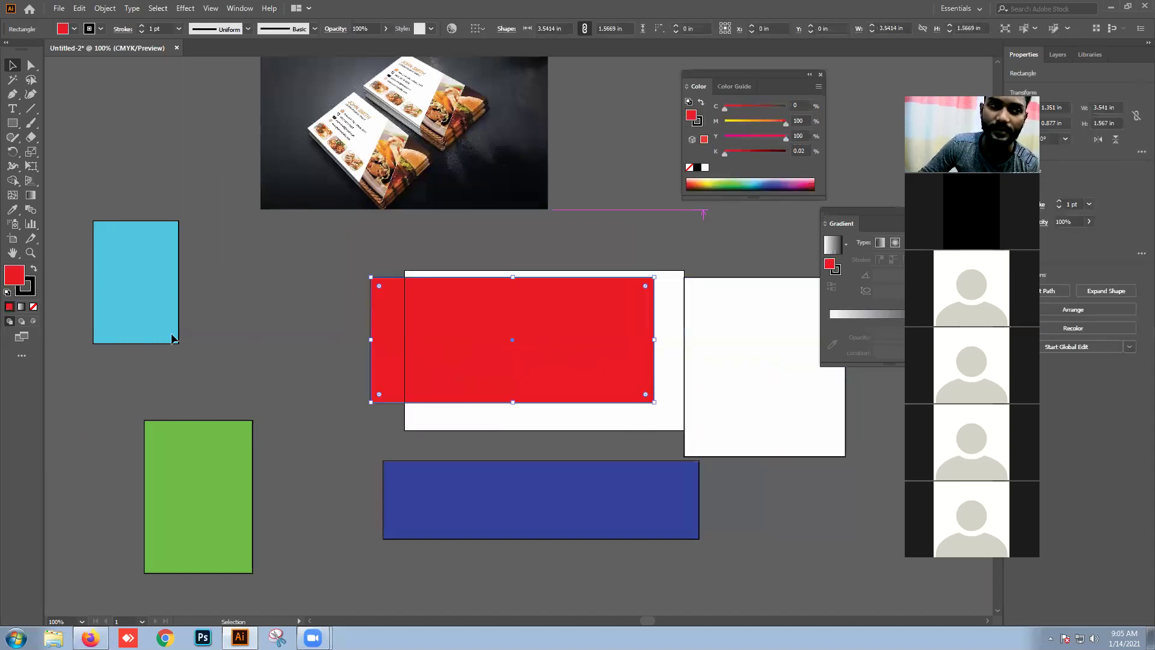
Step: Give the red rectangle an 11 pt yellow-green border
double_click(29, 294)
click(593, 355)
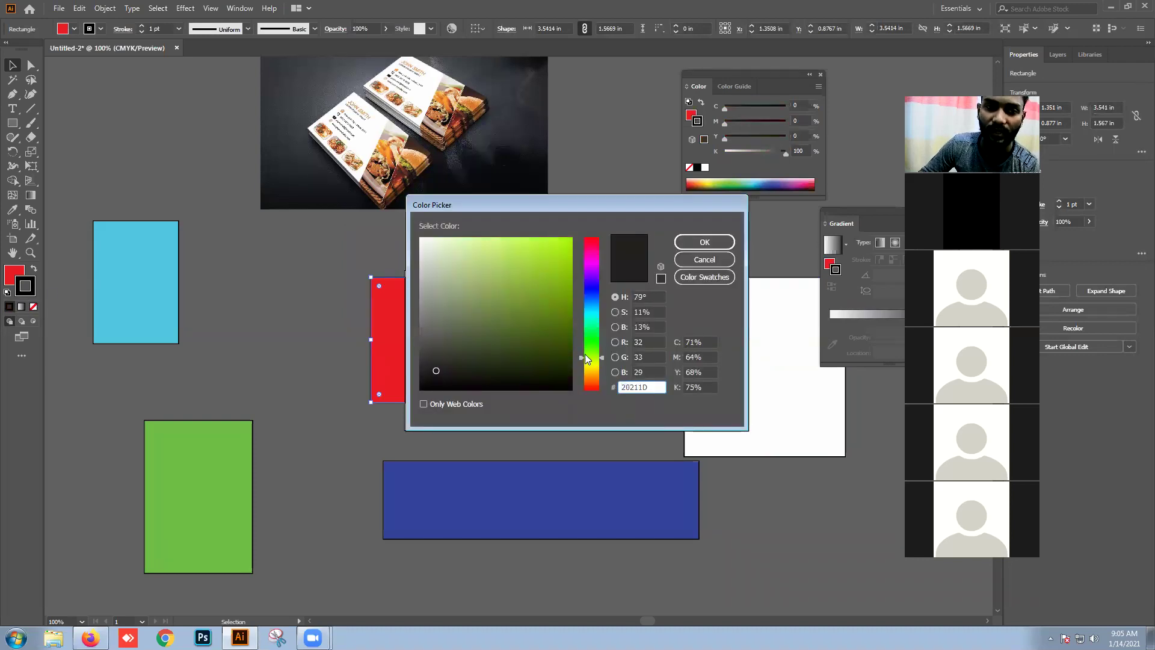
click(571, 240)
click(704, 259)
click(671, 412)
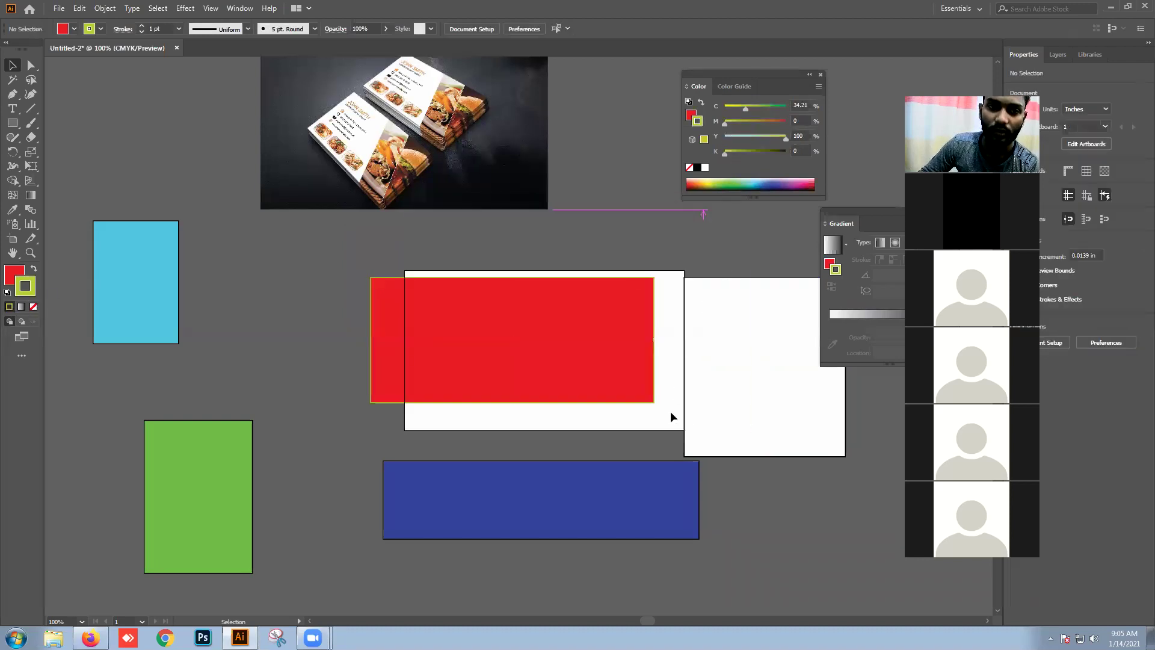
click(624, 348)
click(692, 369)
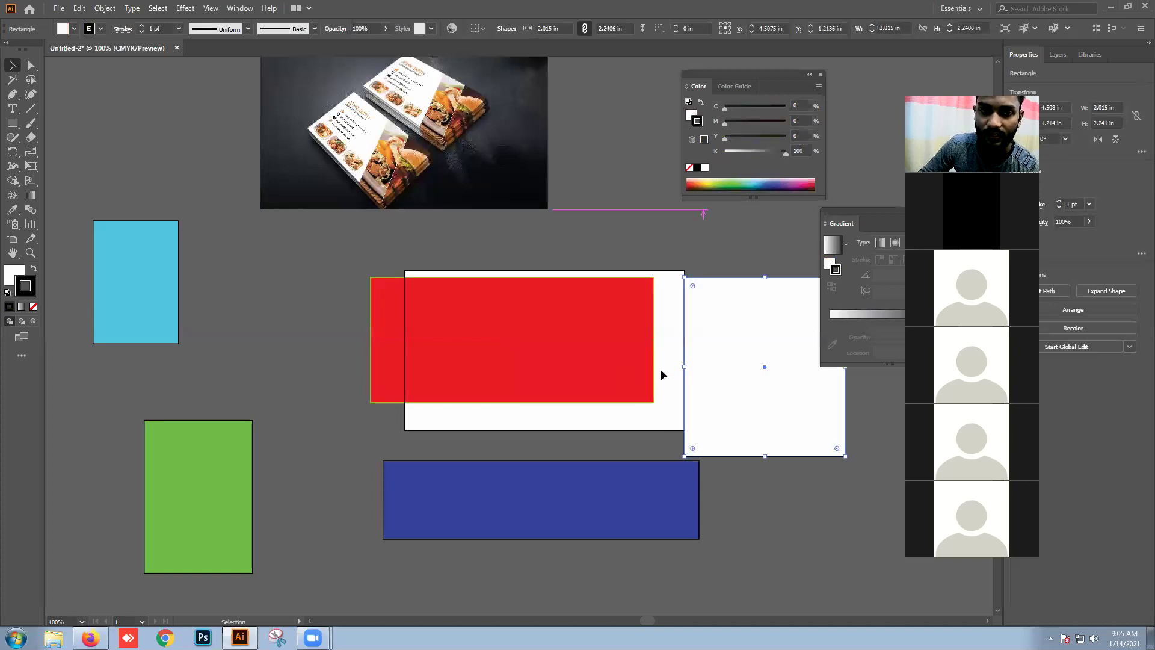
click(652, 371)
click(142, 27)
click(142, 27)
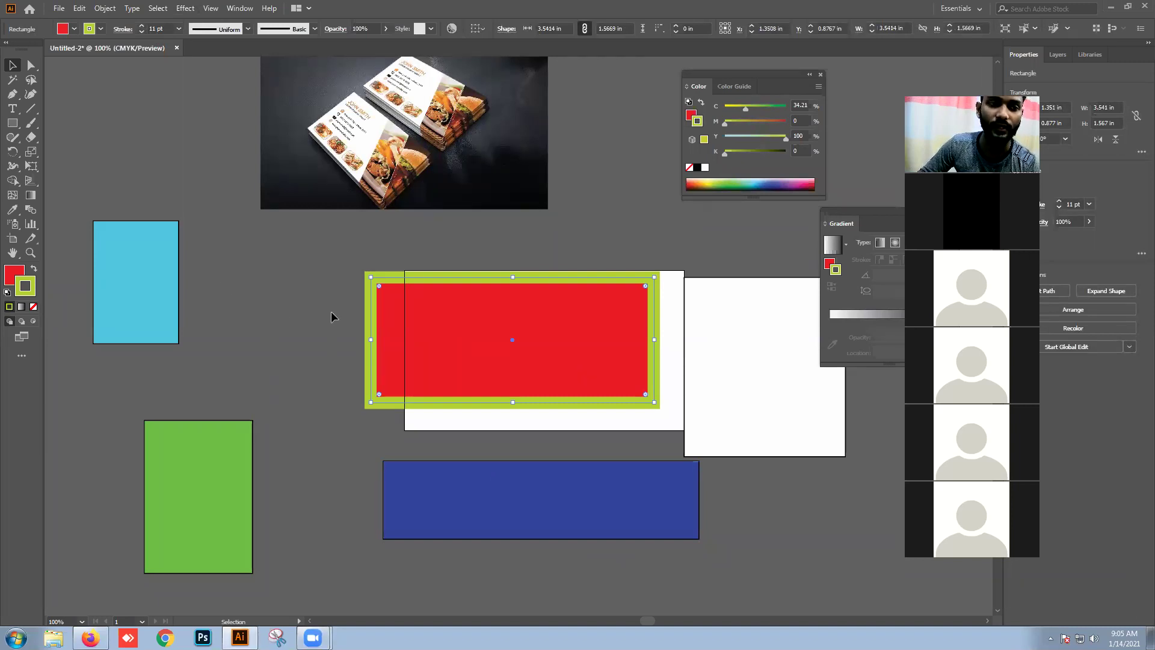
drag(298, 295, 367, 312)
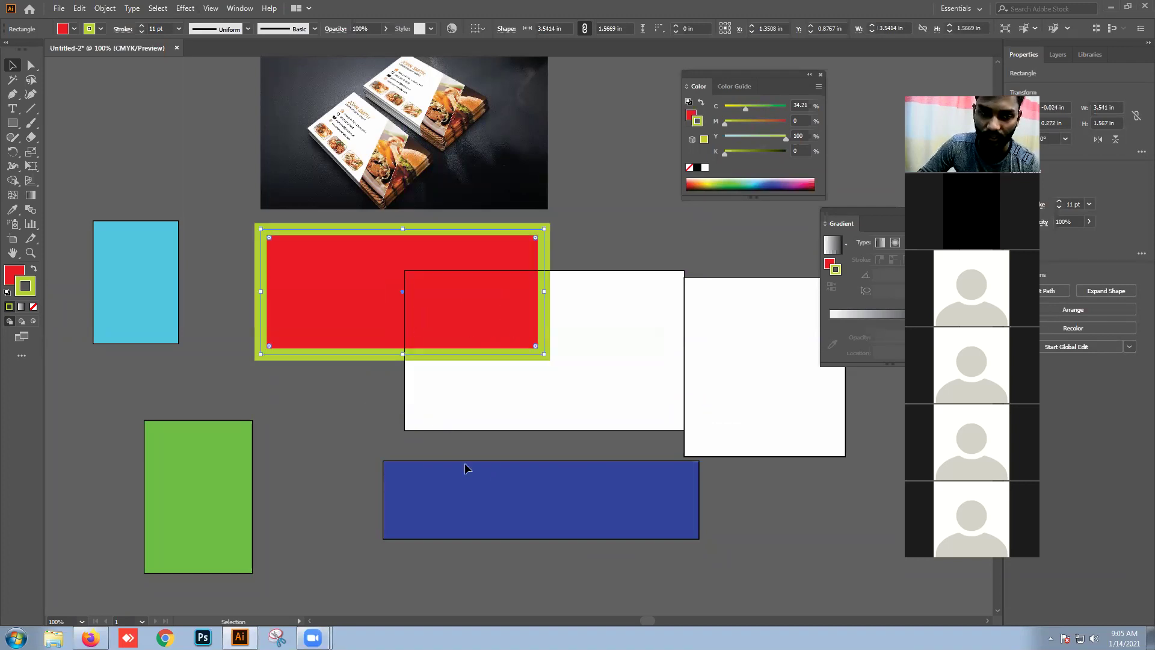
Step: Give the blue, cyan and green rectangles thick 8 pt black borders
click(464, 468)
click(141, 26)
drag(129, 160, 160, 438)
click(141, 26)
click(142, 26)
click(141, 26)
click(141, 26)
click(141, 26)
click(141, 26)
click(141, 26)
click(167, 120)
drag(159, 278, 187, 279)
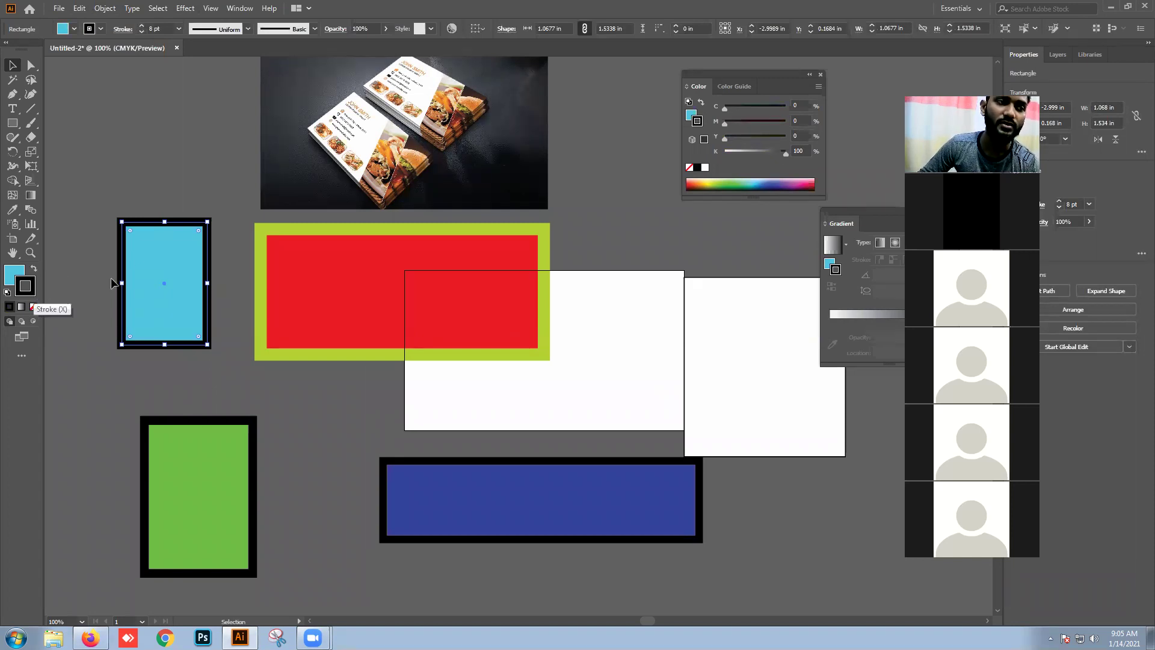
Step: Remove the borders from the cyan and red rectangles and reposition the red one
click(34, 308)
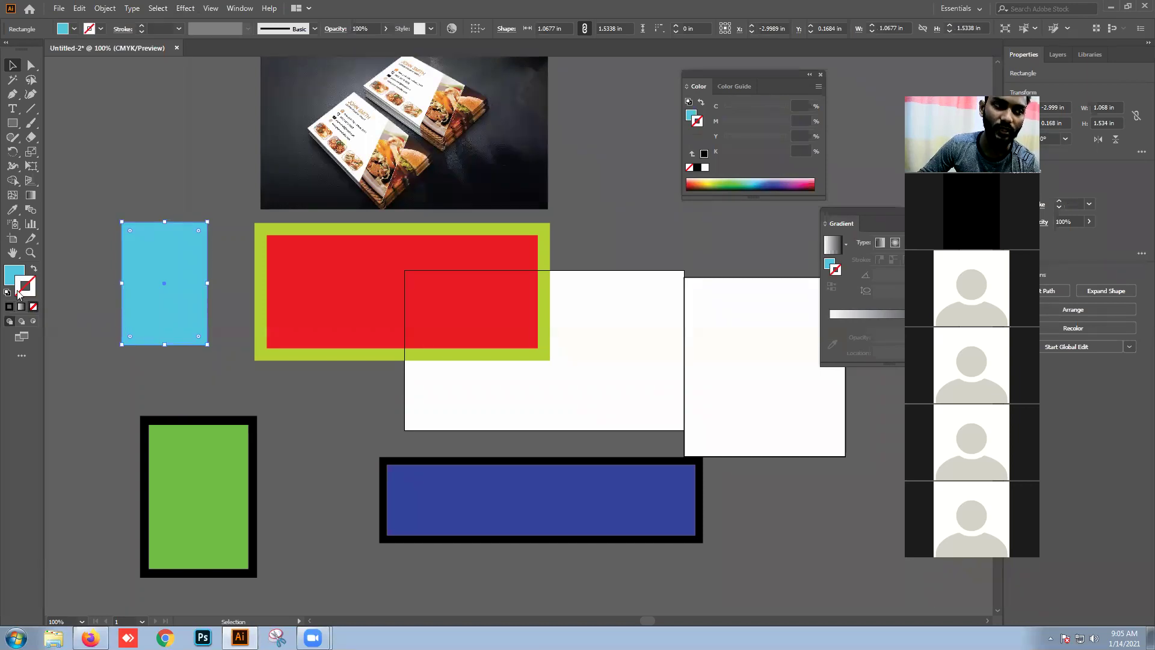
mouse_move(294, 267)
mouse_down()
mouse_move(320, 301)
mouse_move(273, 275)
mouse_move(288, 298)
mouse_up()
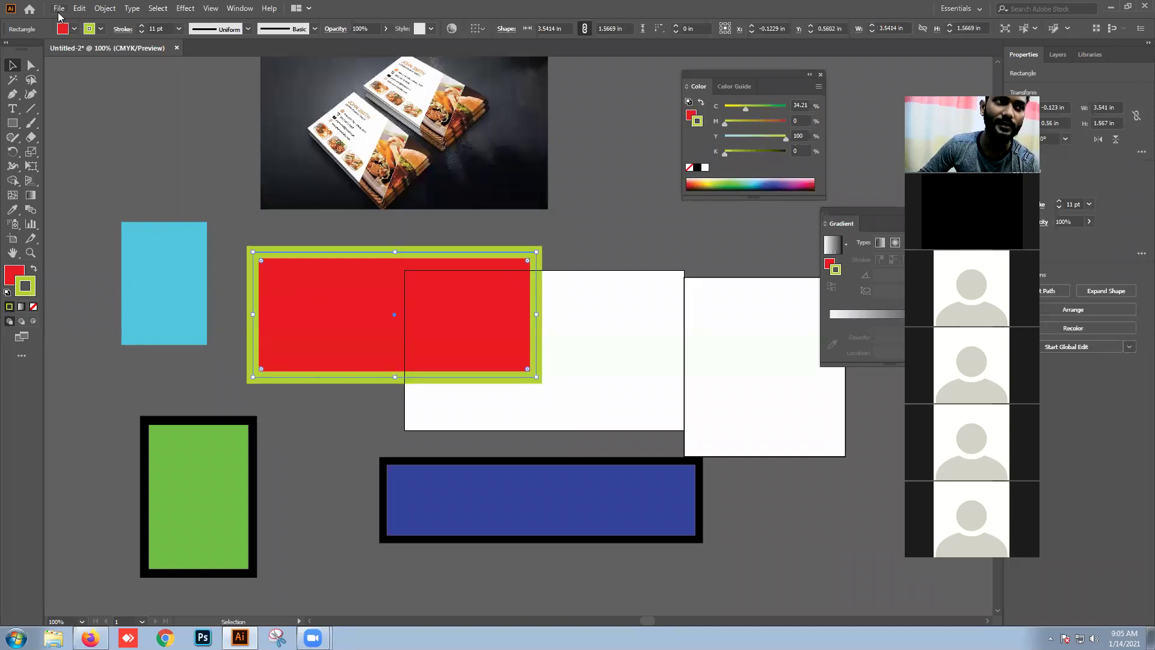
mouse_move(278, 266)
mouse_down()
mouse_move(288, 276)
mouse_move(269, 255)
mouse_move(285, 272)
mouse_up()
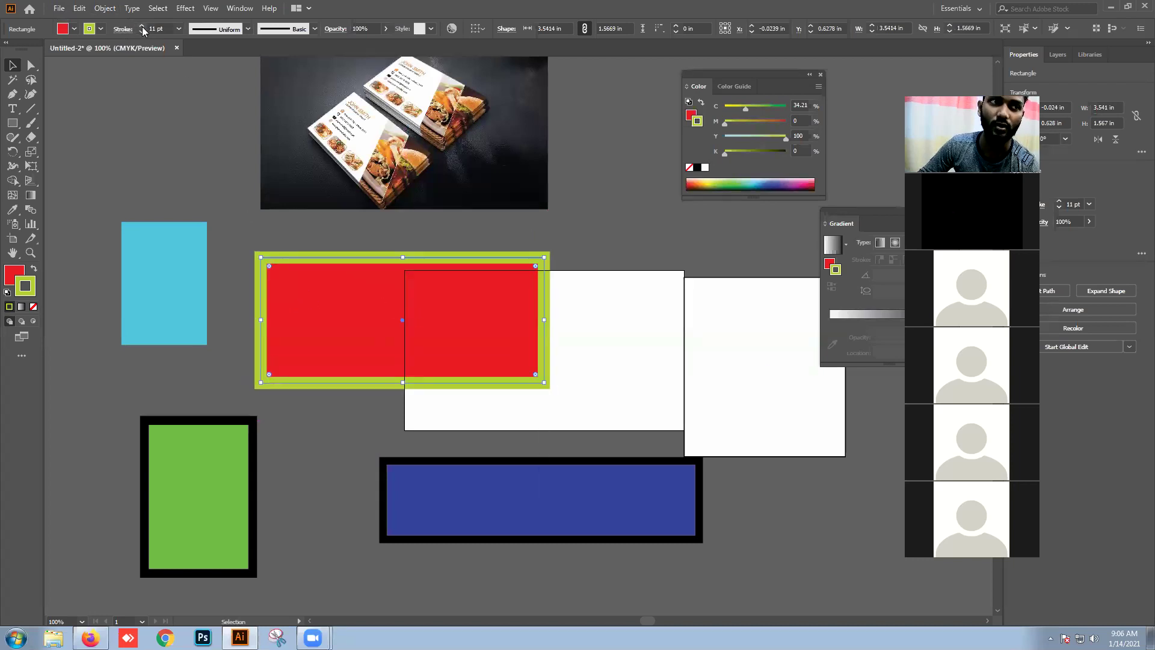
click(141, 27)
click(141, 26)
click(141, 31)
click(141, 30)
click(141, 30)
click(141, 30)
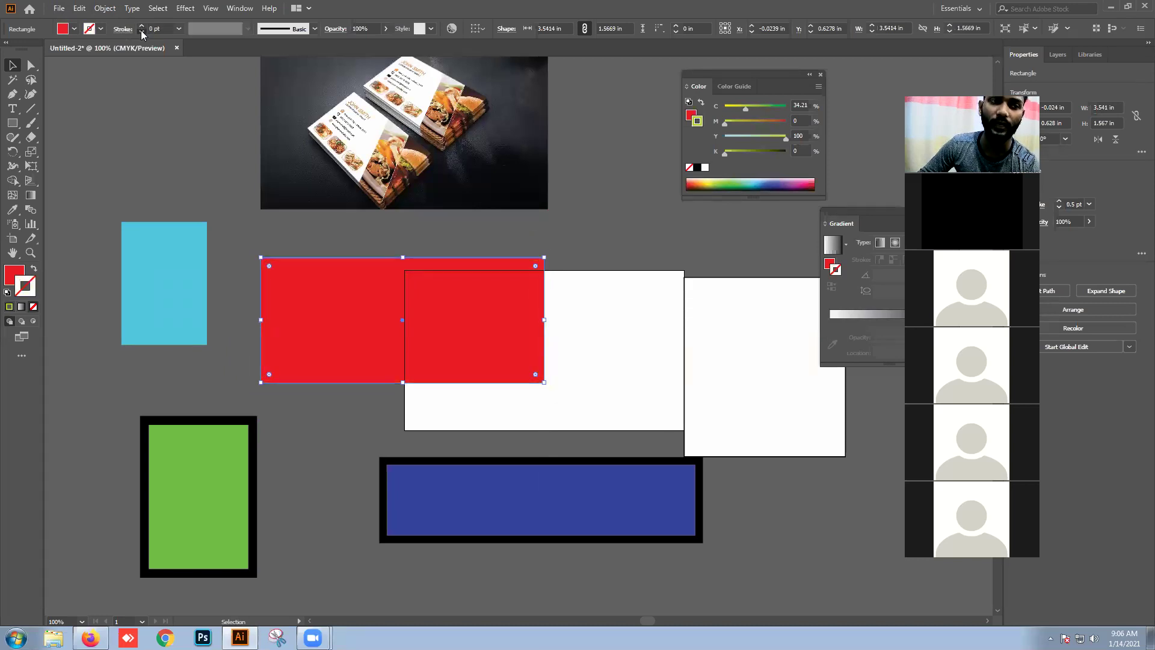
drag(286, 328, 340, 312)
Step: Strip the black borders from the green and blue rectangles; move the red one onto the white rectangle
drag(183, 441, 208, 409)
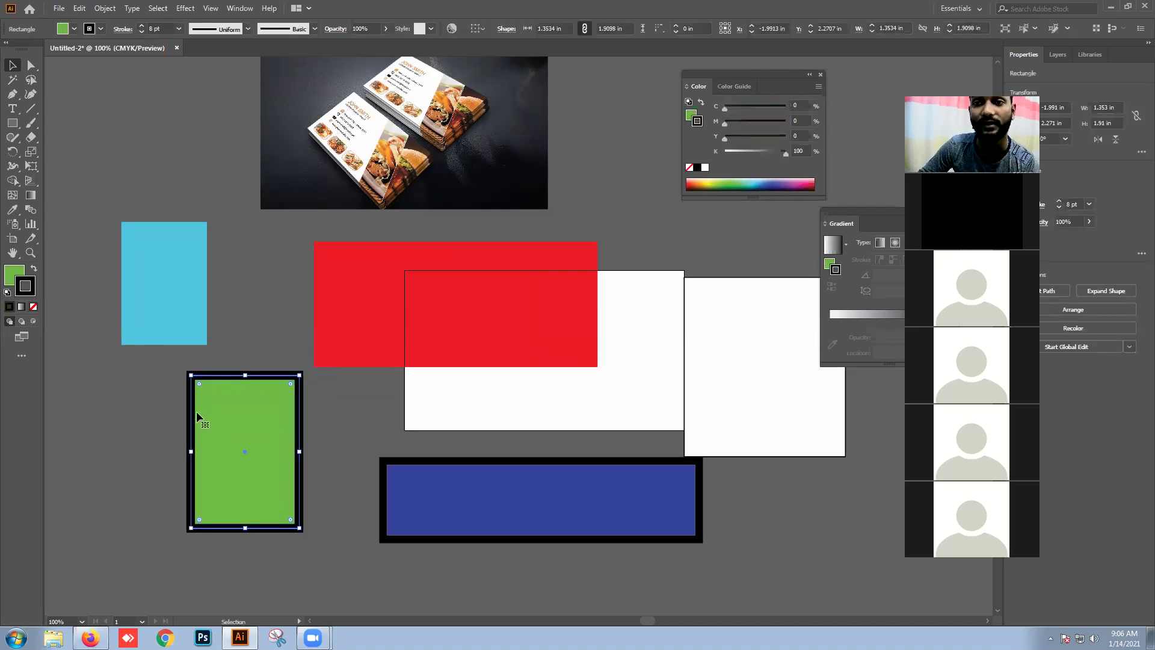
drag(196, 411, 220, 435)
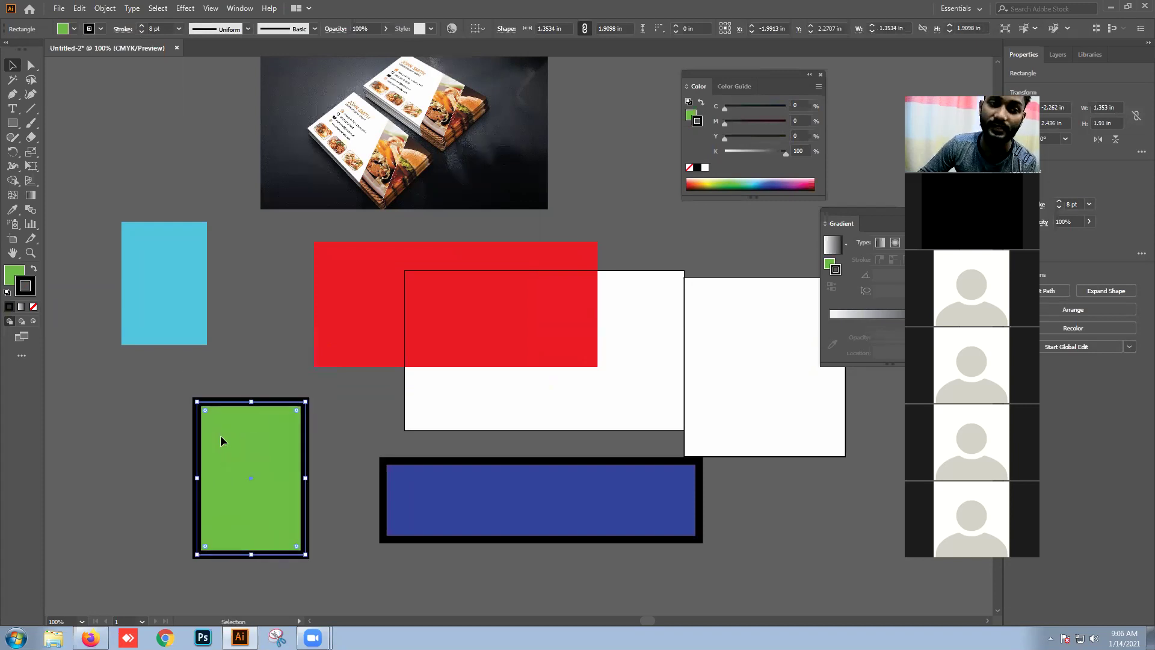
click(142, 26)
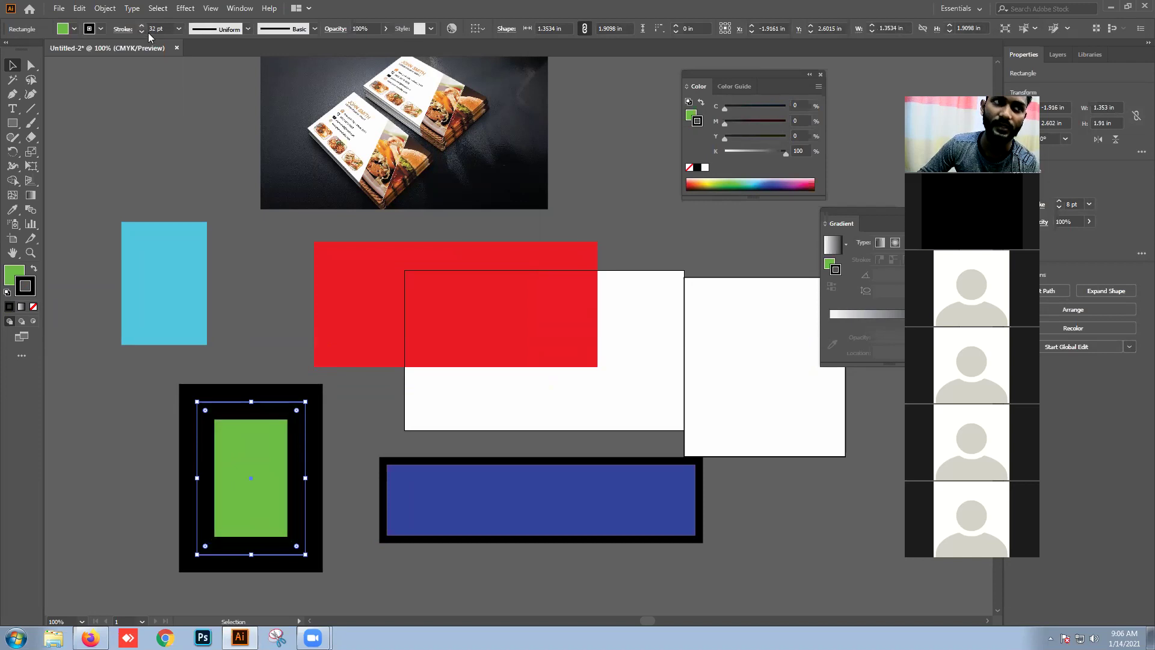
click(144, 31)
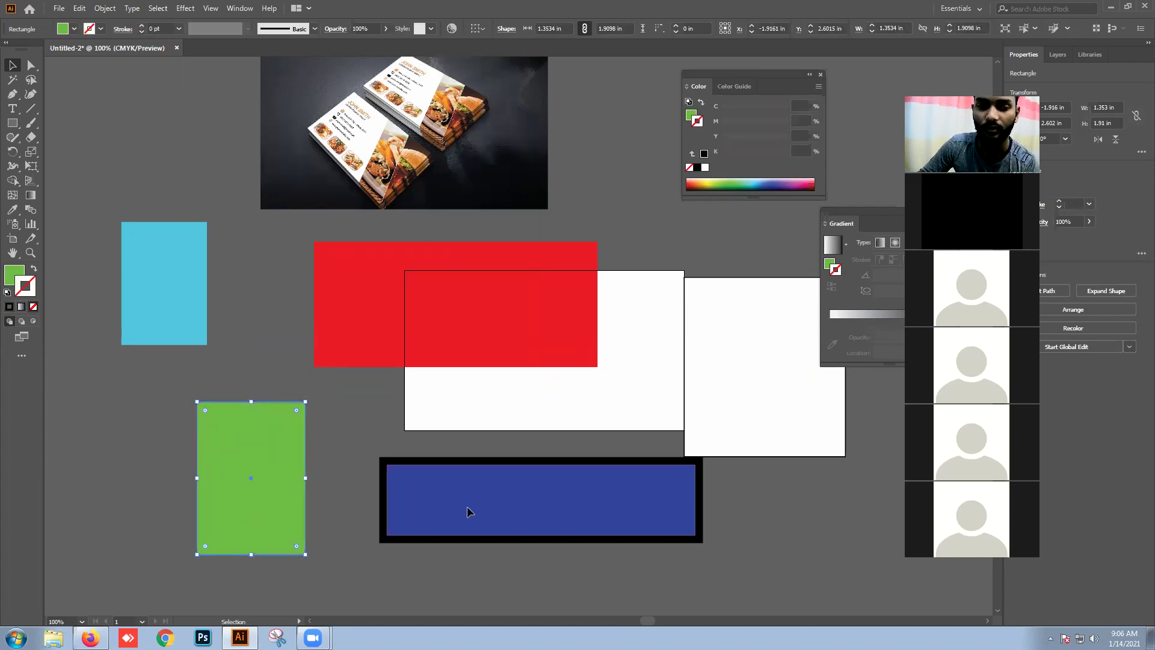
click(468, 510)
click(140, 31)
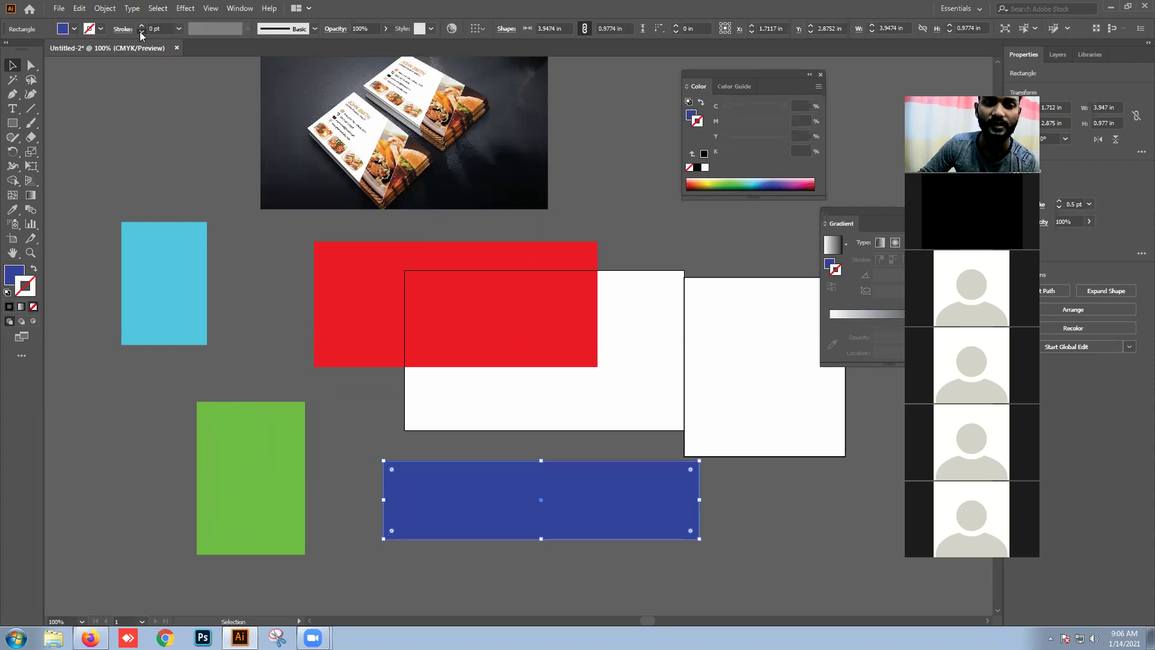
drag(429, 364, 416, 361)
Step: Give the cyan rectangle a 16 pt black border
click(142, 269)
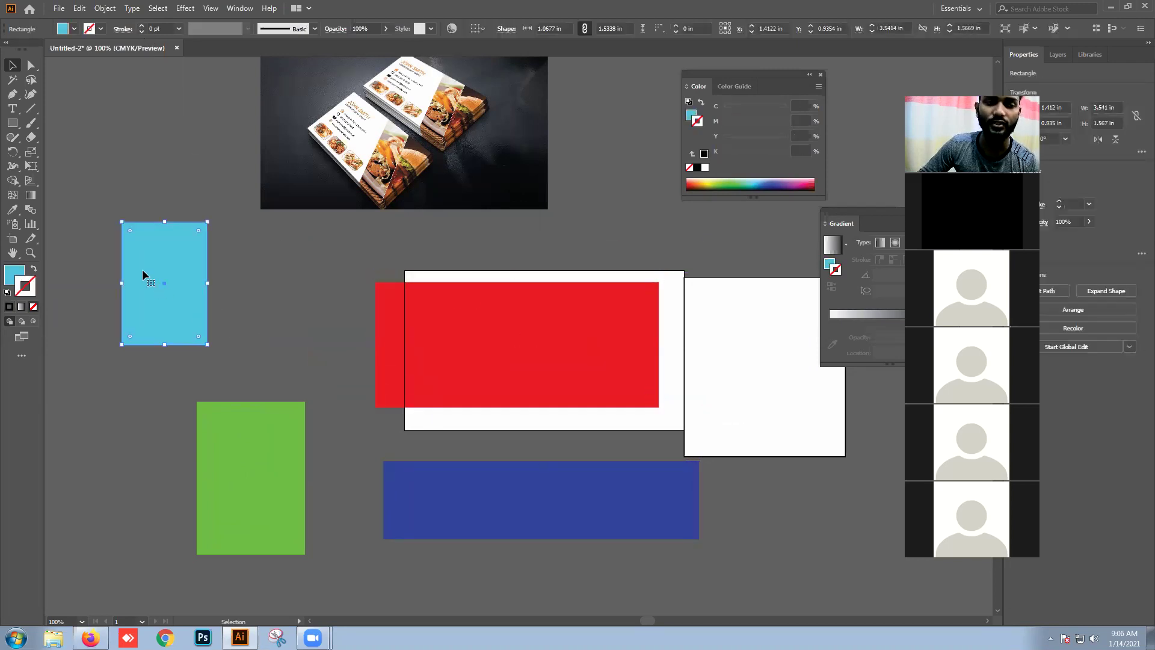
click(9, 307)
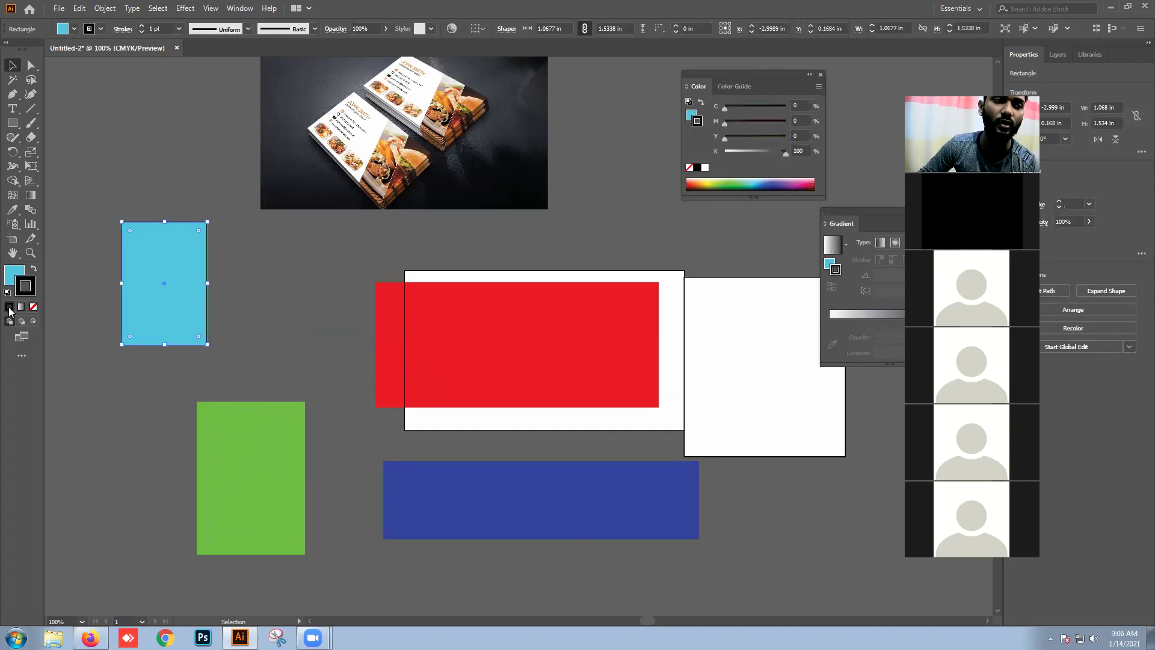
click(141, 26)
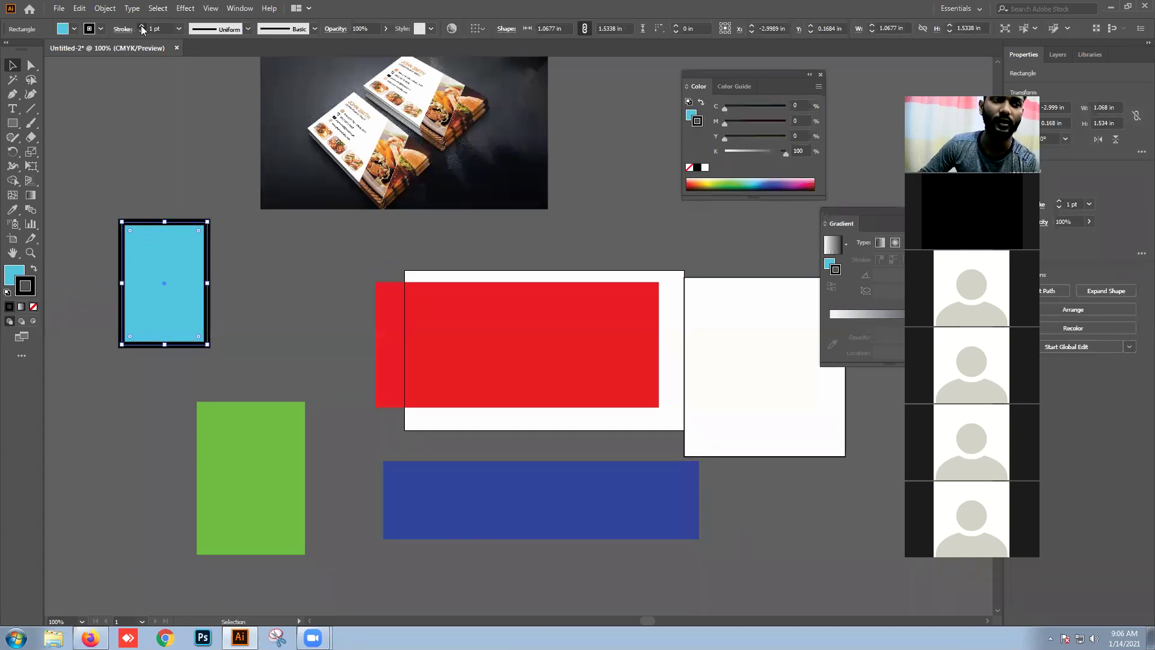
click(199, 181)
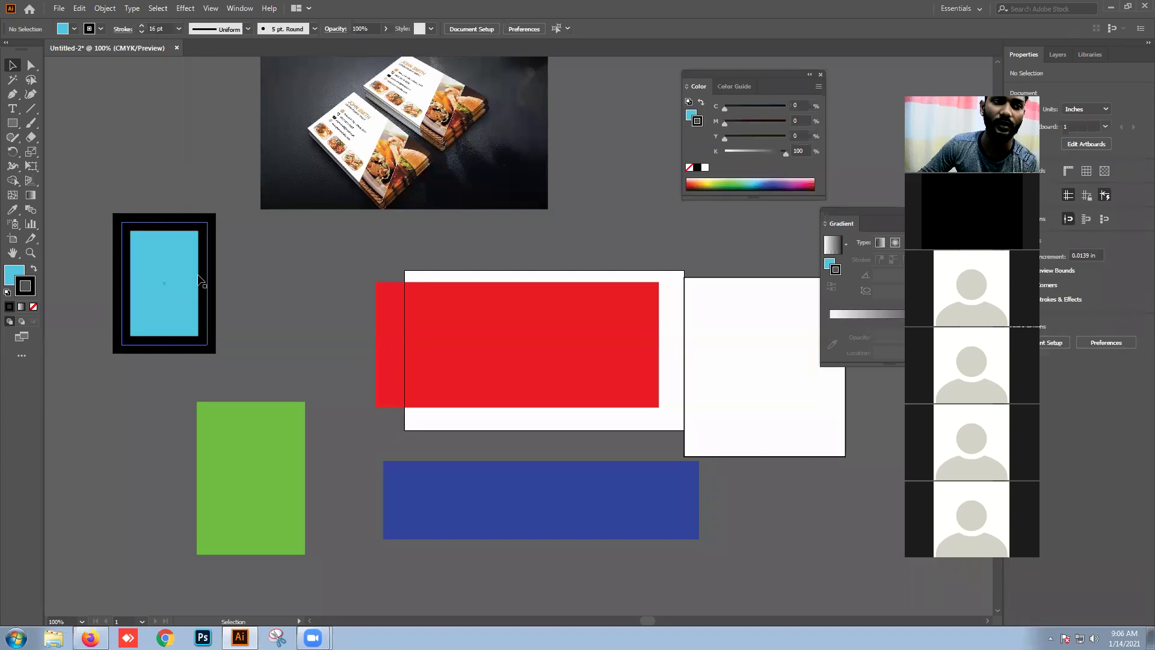
click(144, 270)
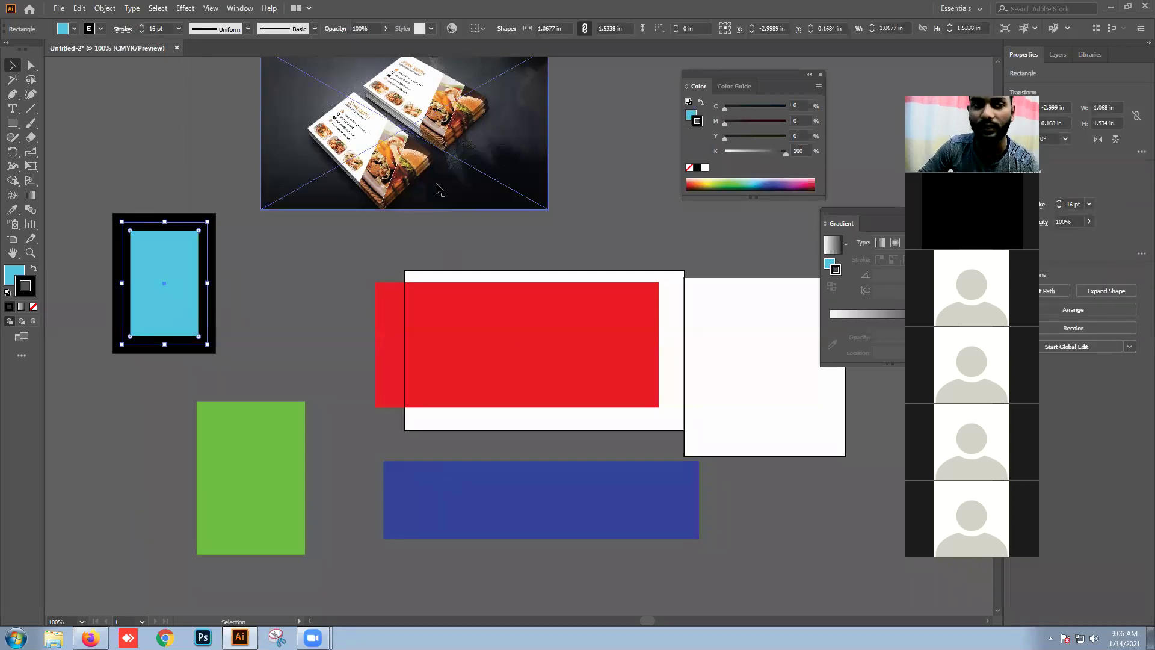
click(431, 183)
scroll(419, 176, up, 6)
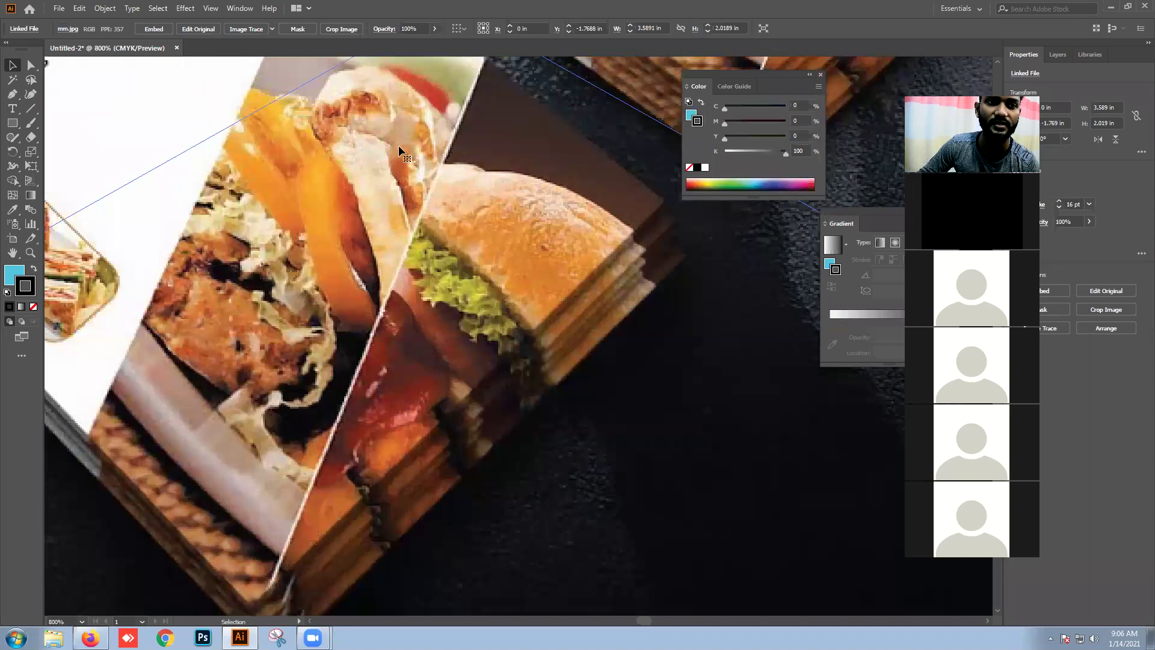
scroll(577, 220, down, 2)
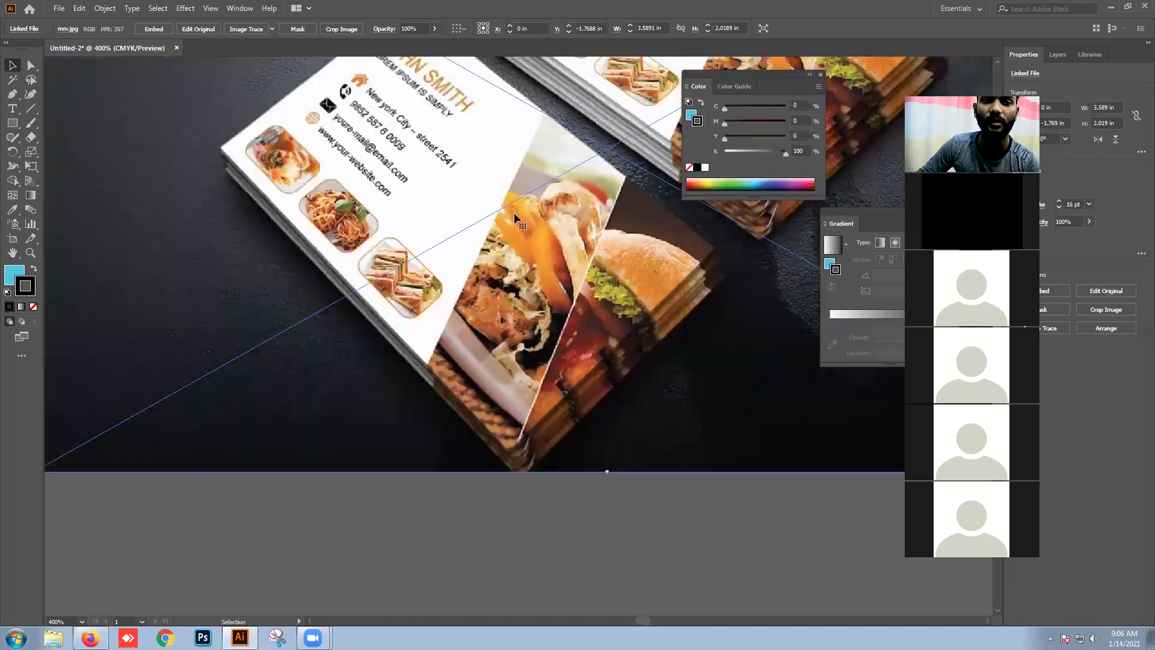
scroll(411, 283, down, 5)
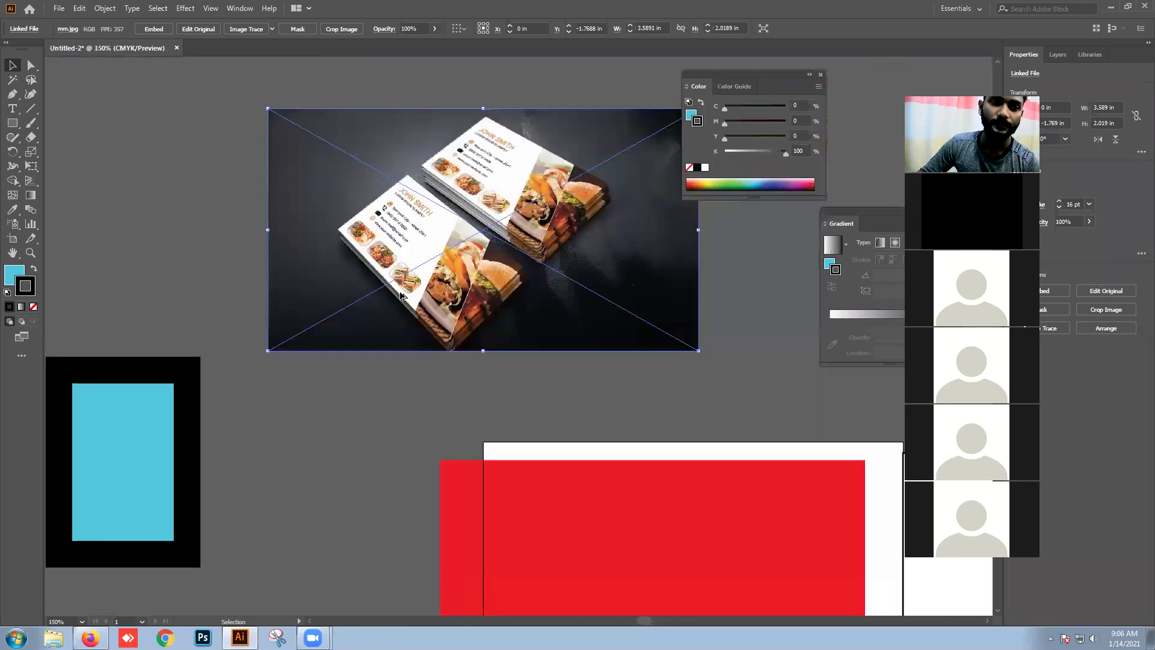
drag(404, 444, 415, 324)
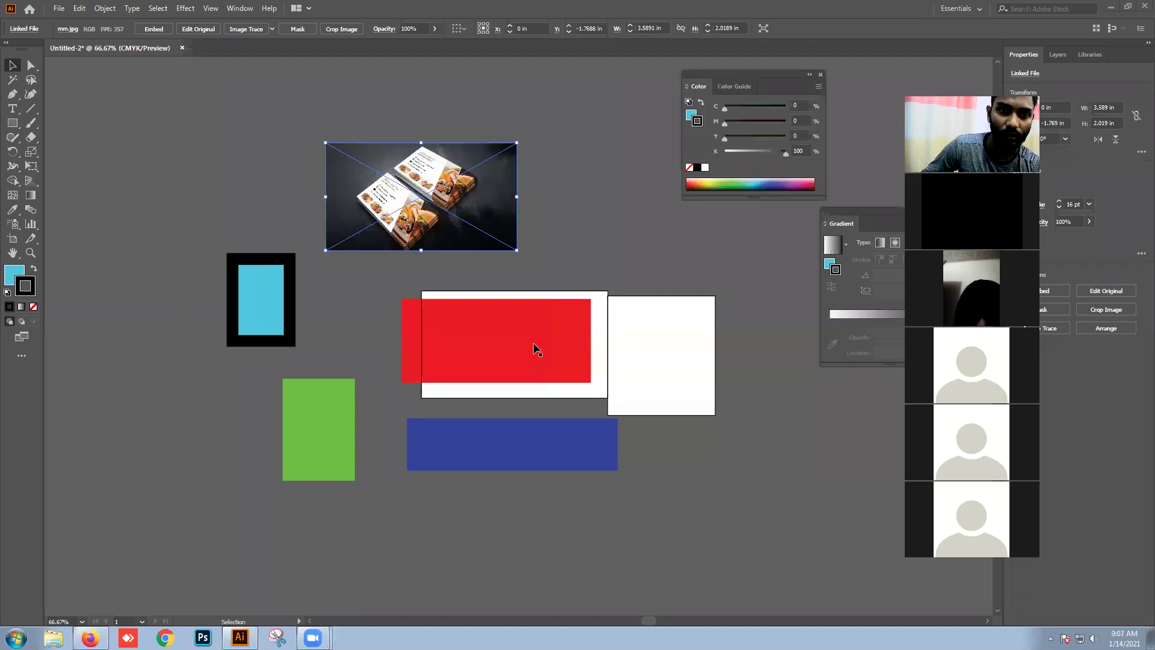
Step: Bring up the 'How to install Adobe Photoshop CC2020' YouTube tab in Firefox and copy its web address
click(90, 637)
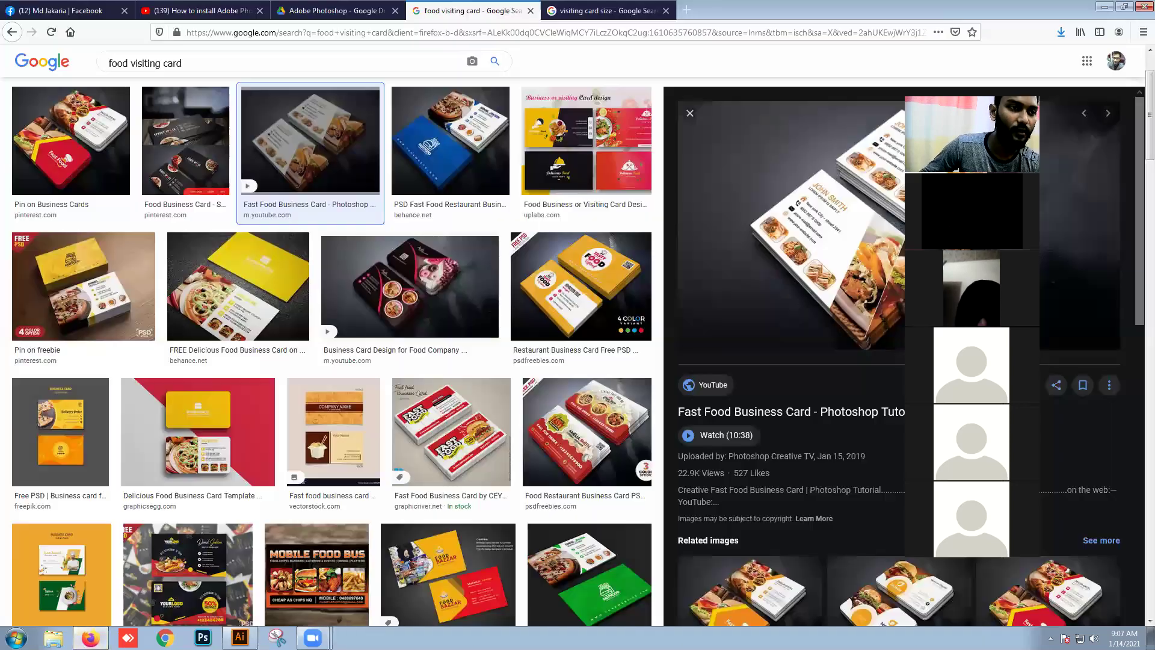
click(198, 10)
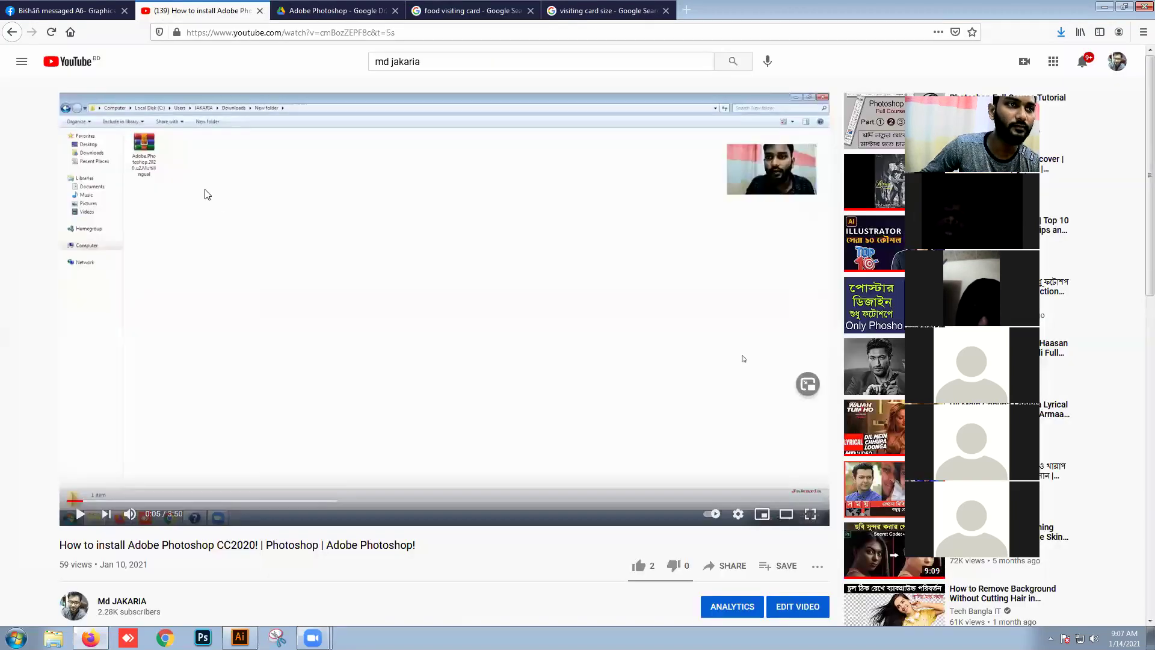
click(281, 33)
right_click(281, 33)
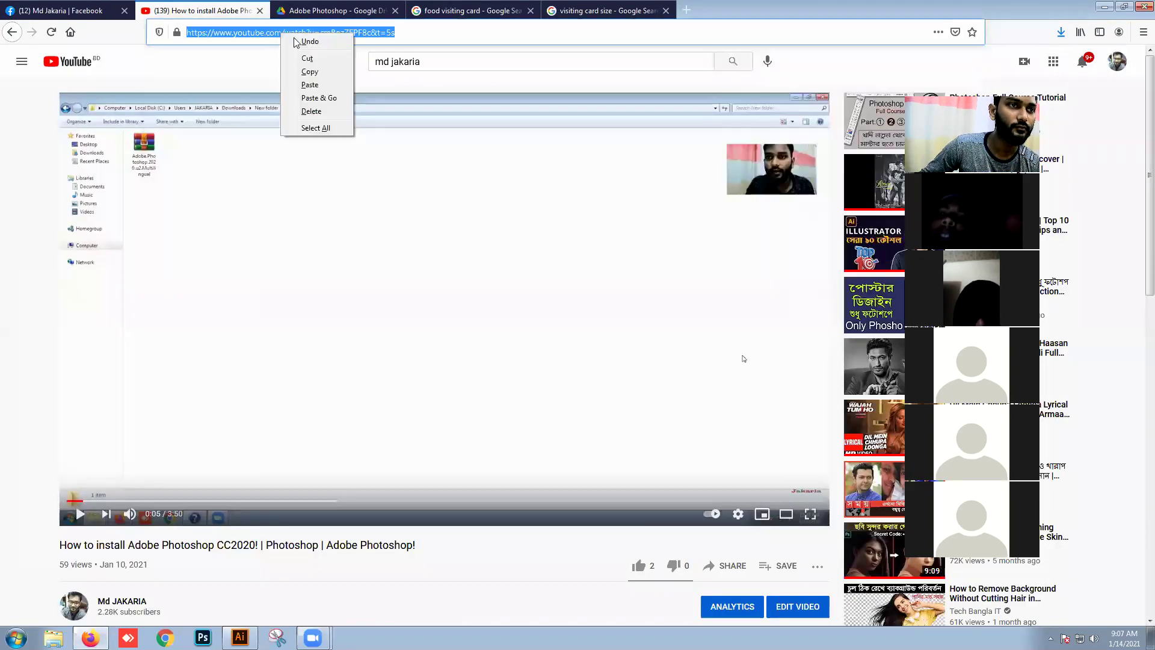
click(323, 77)
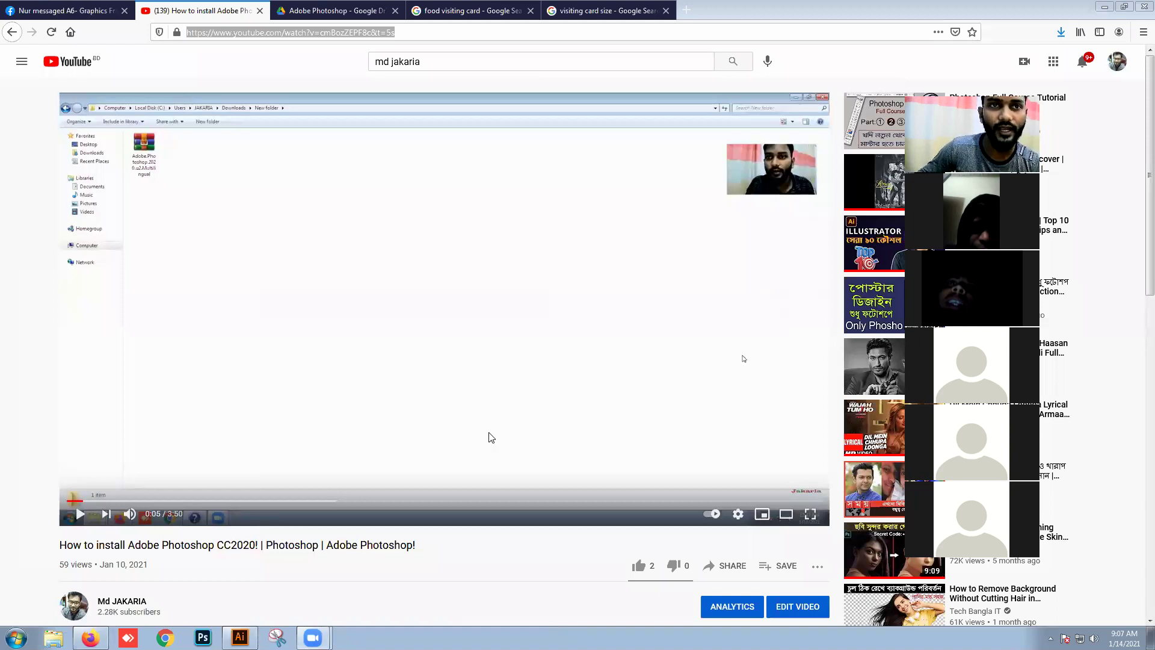
Step: Open the AnyDesk Windows download page in a new tab and launch AnyDesk
click(691, 11)
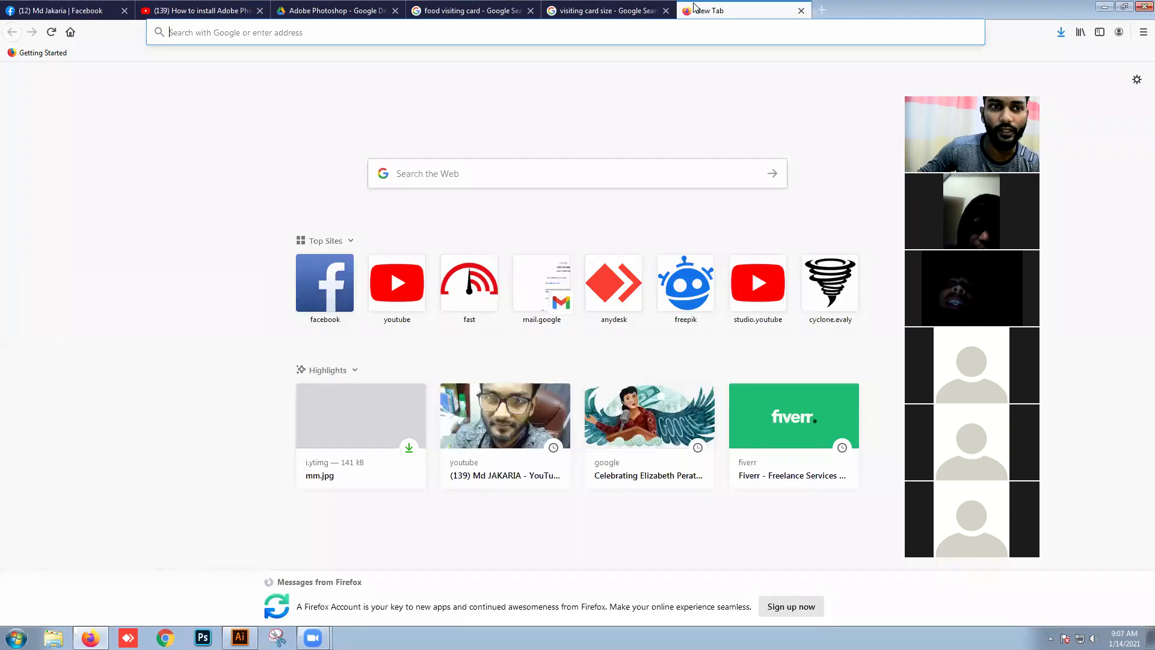
click(616, 275)
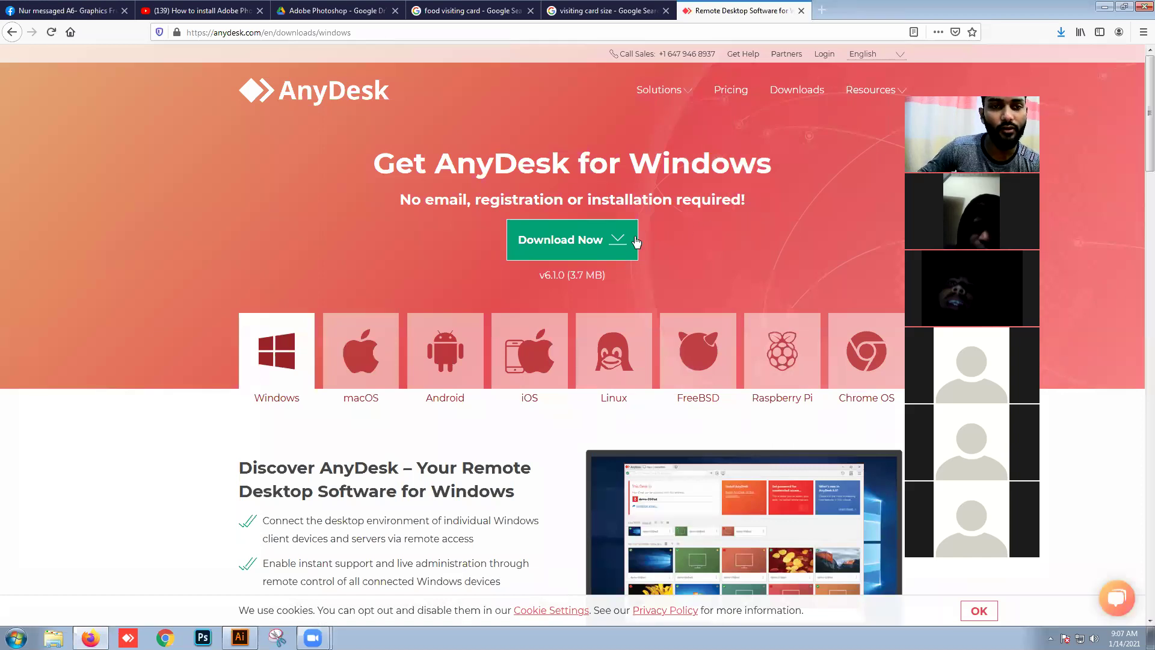
click(127, 638)
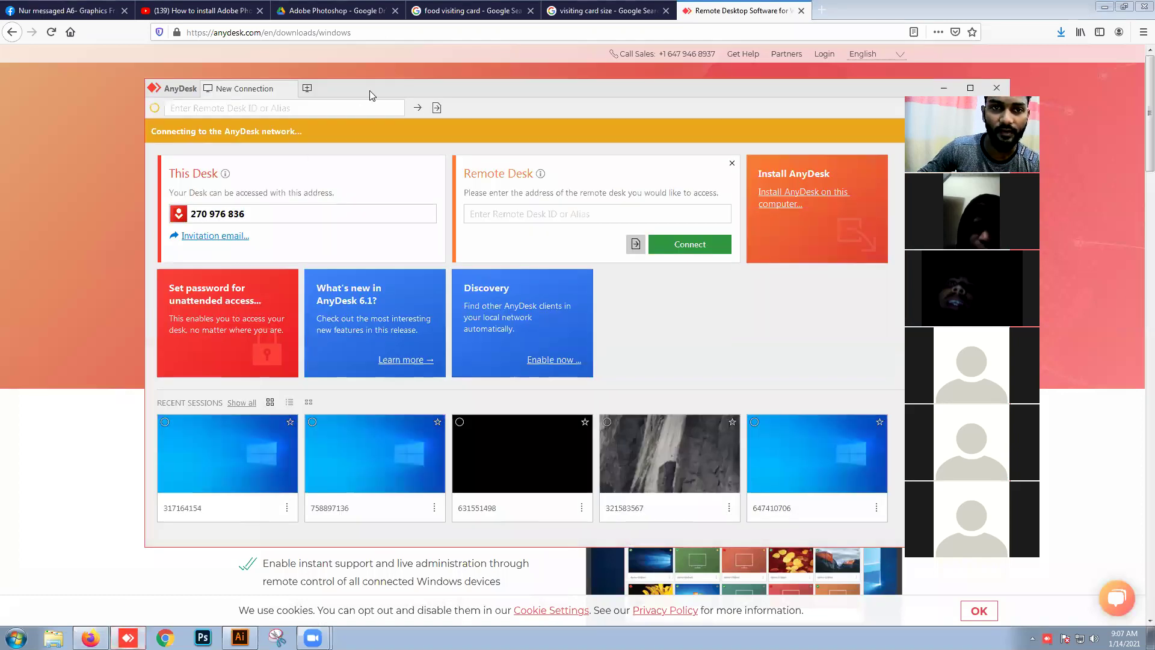
Step: Select this computer's desk address in AnyDesk, then close the AnyDesk window
drag(370, 92, 481, 106)
drag(357, 204, 285, 206)
click(353, 206)
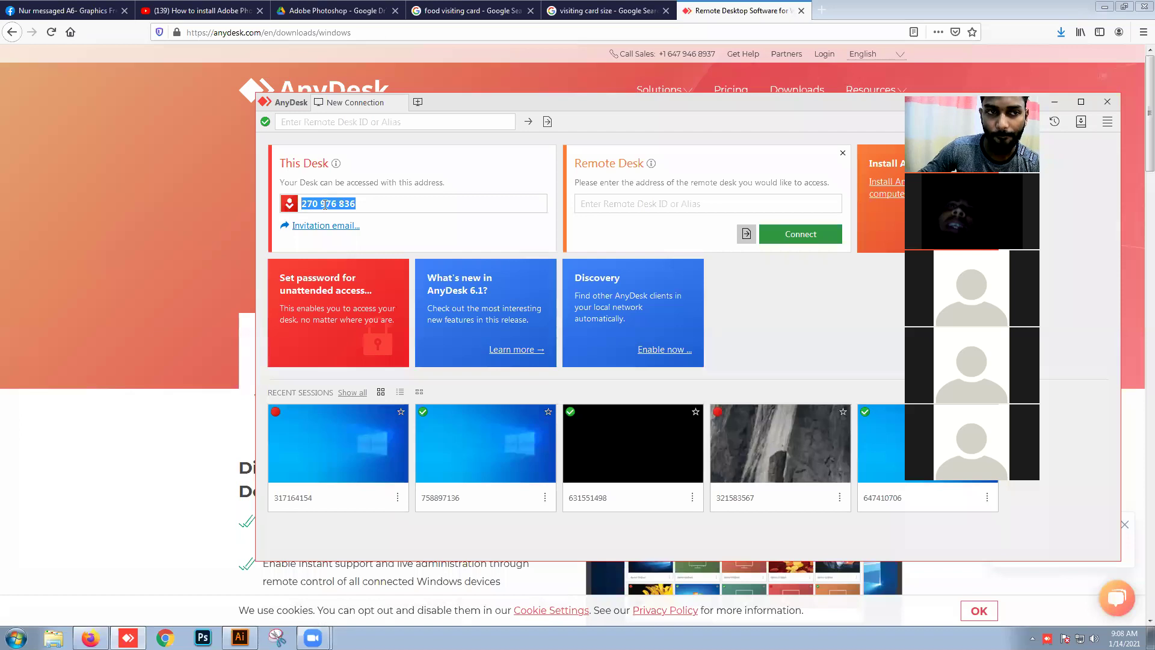
click(365, 201)
triple_click(360, 203)
click(360, 203)
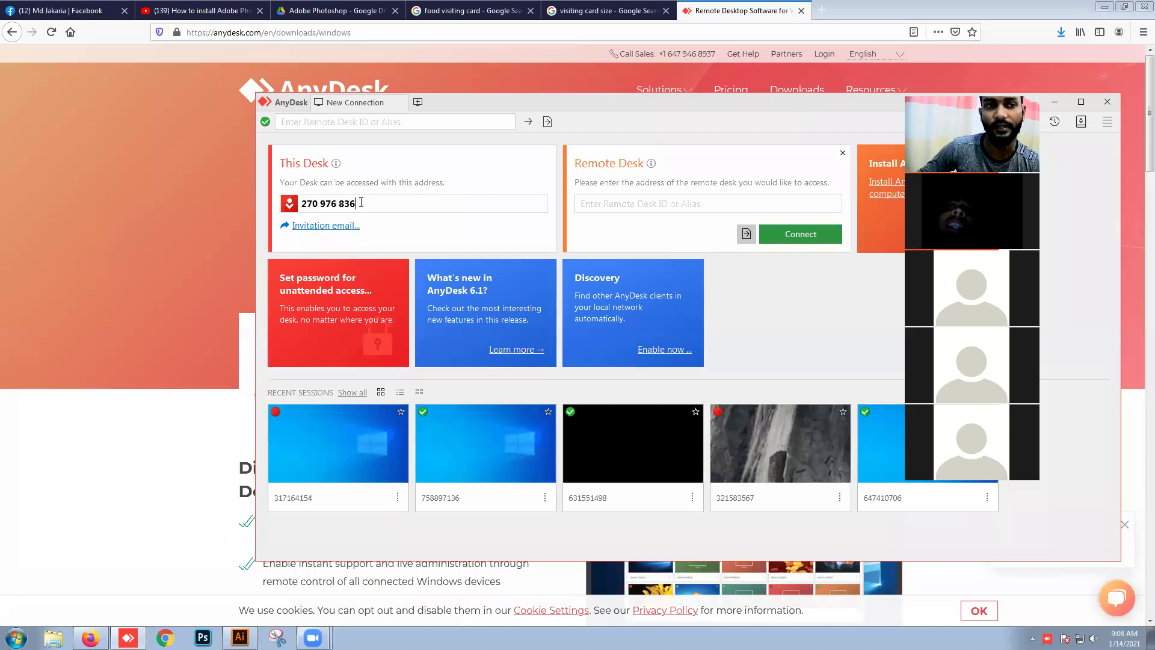
drag(493, 103, 371, 148)
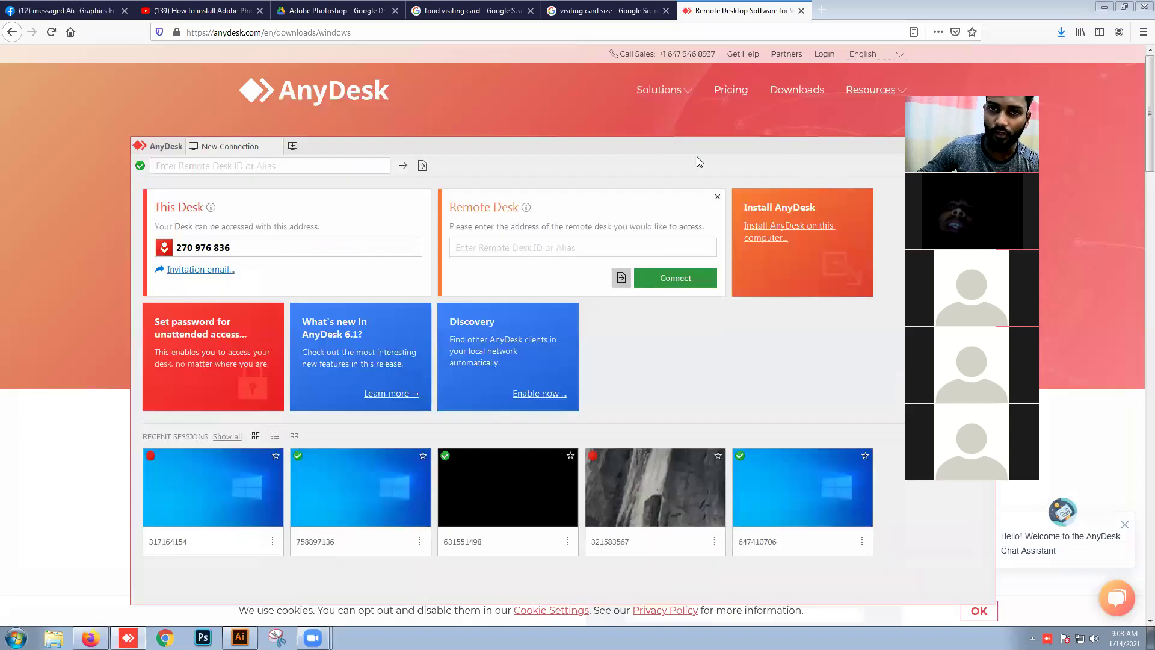
drag(730, 154, 596, 158)
click(847, 152)
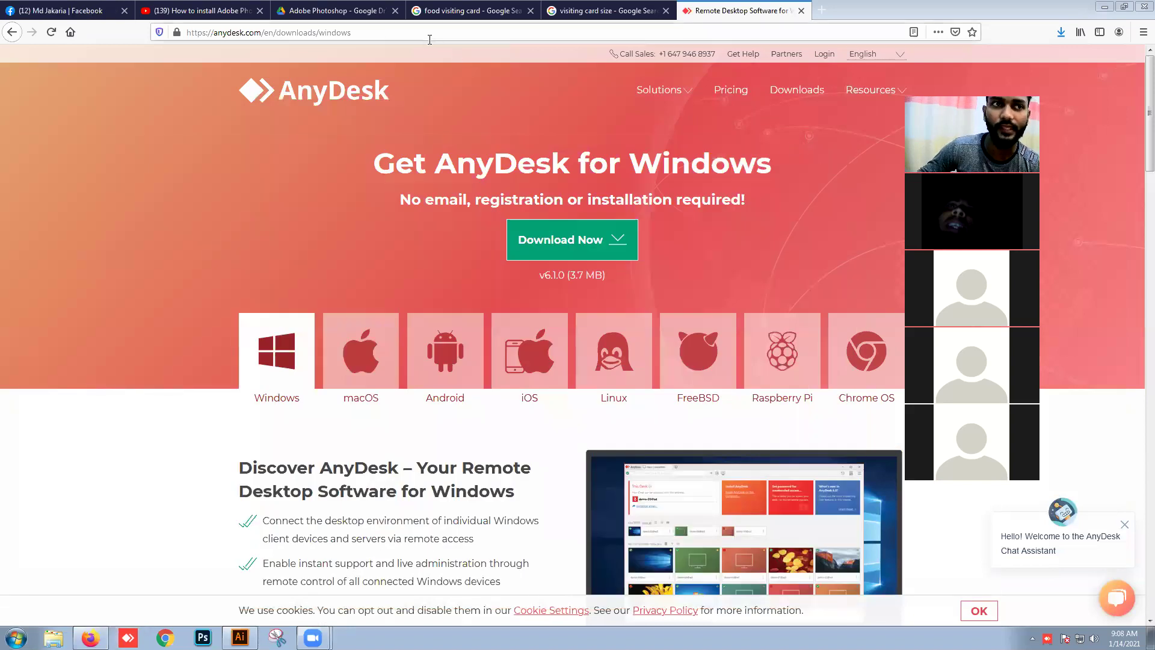
Step: Copy the AnyDesk download page's web address
click(316, 32)
right_click(316, 31)
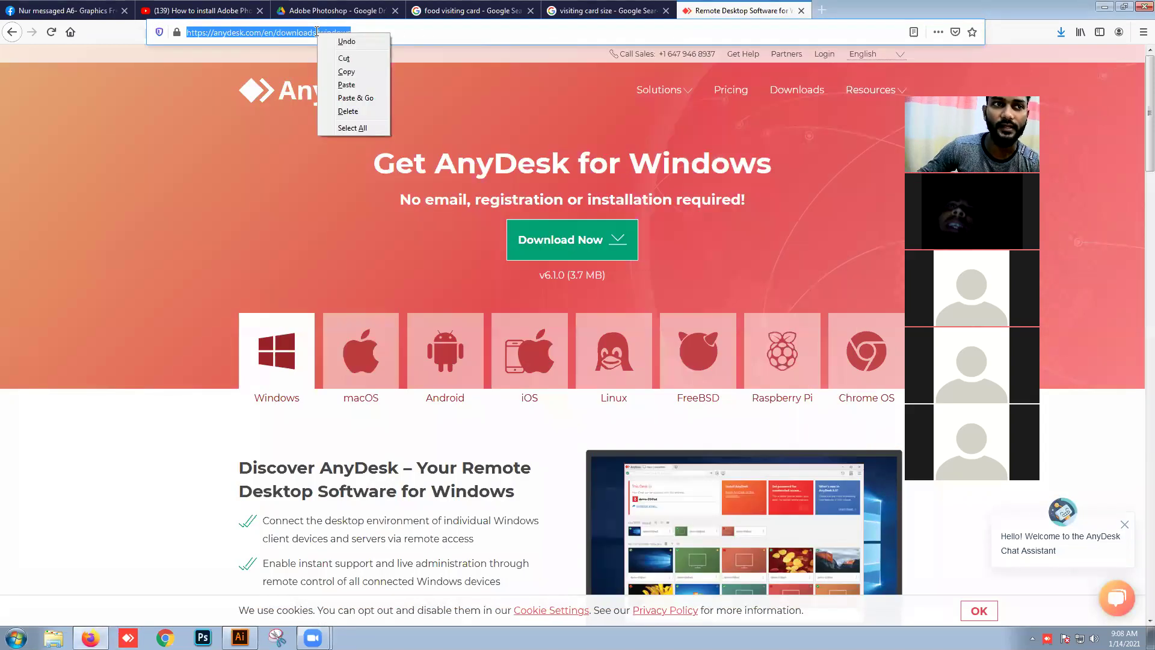
click(346, 70)
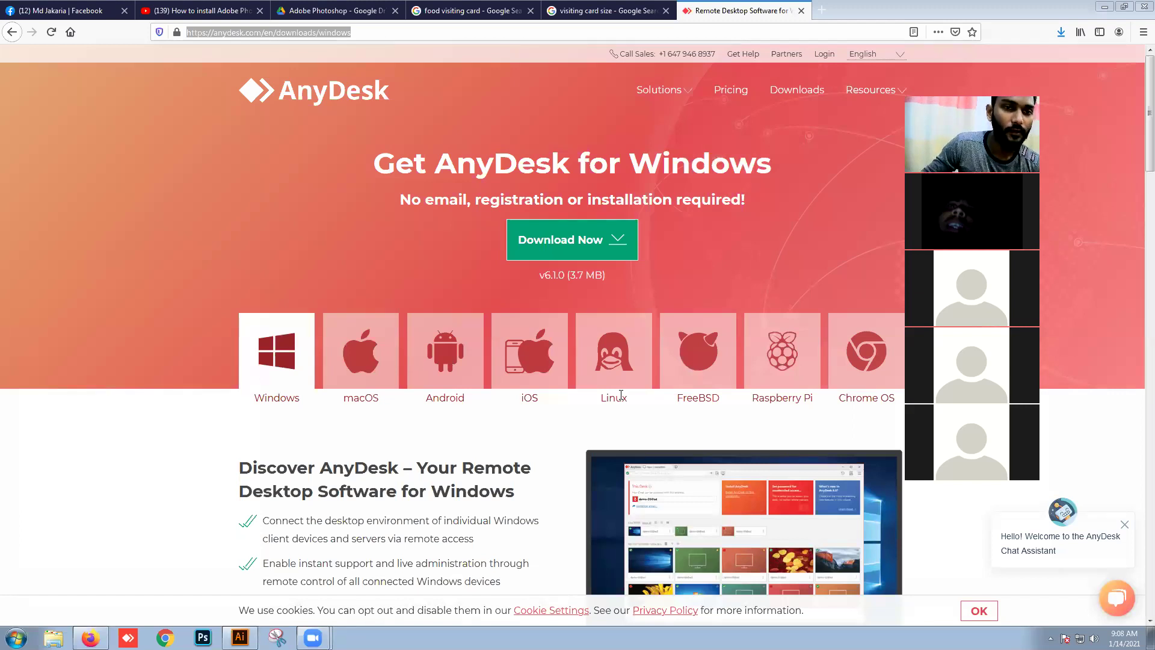
Step: On the Facebook tab, close the A7 and A3 group chats
click(71, 7)
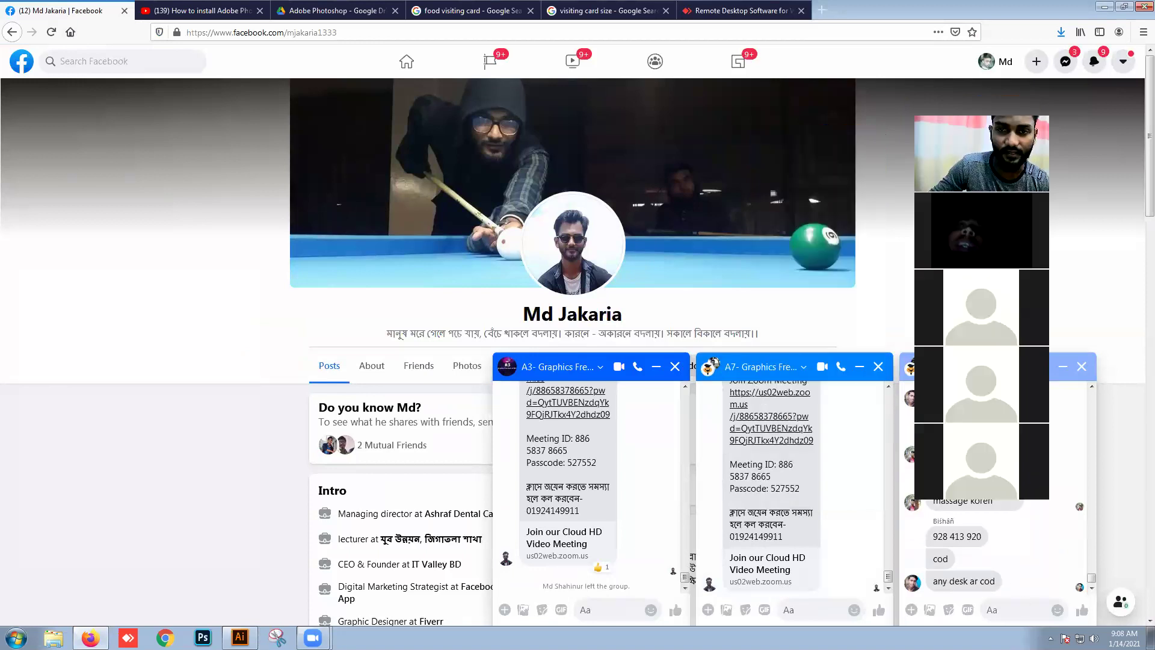
click(878, 373)
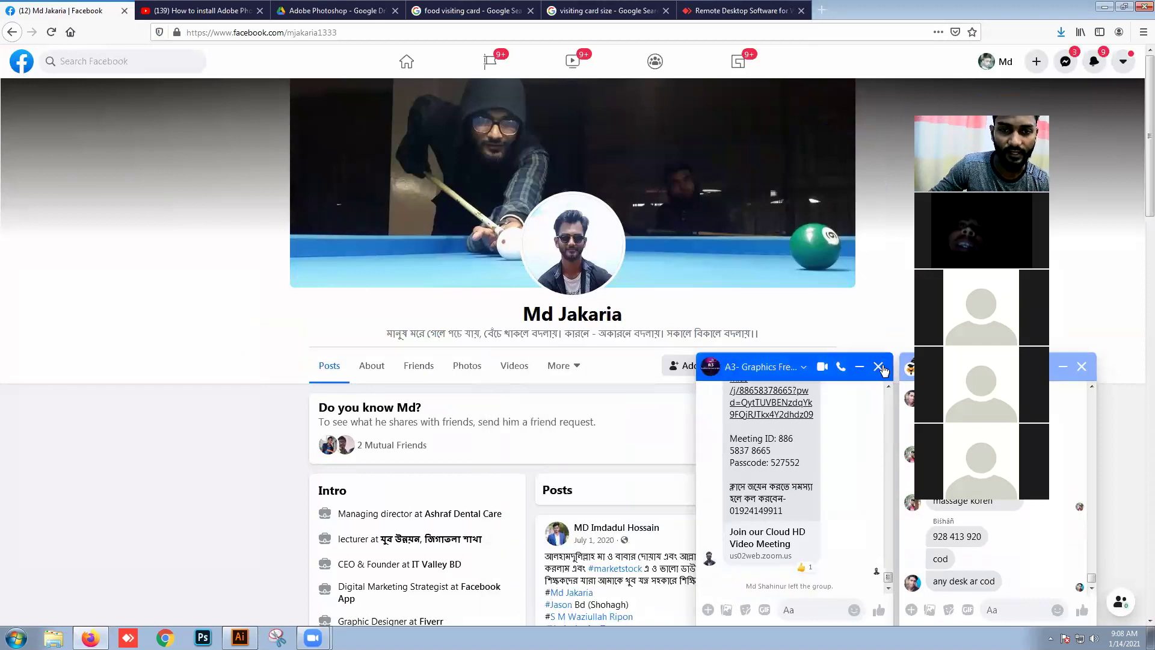
click(878, 369)
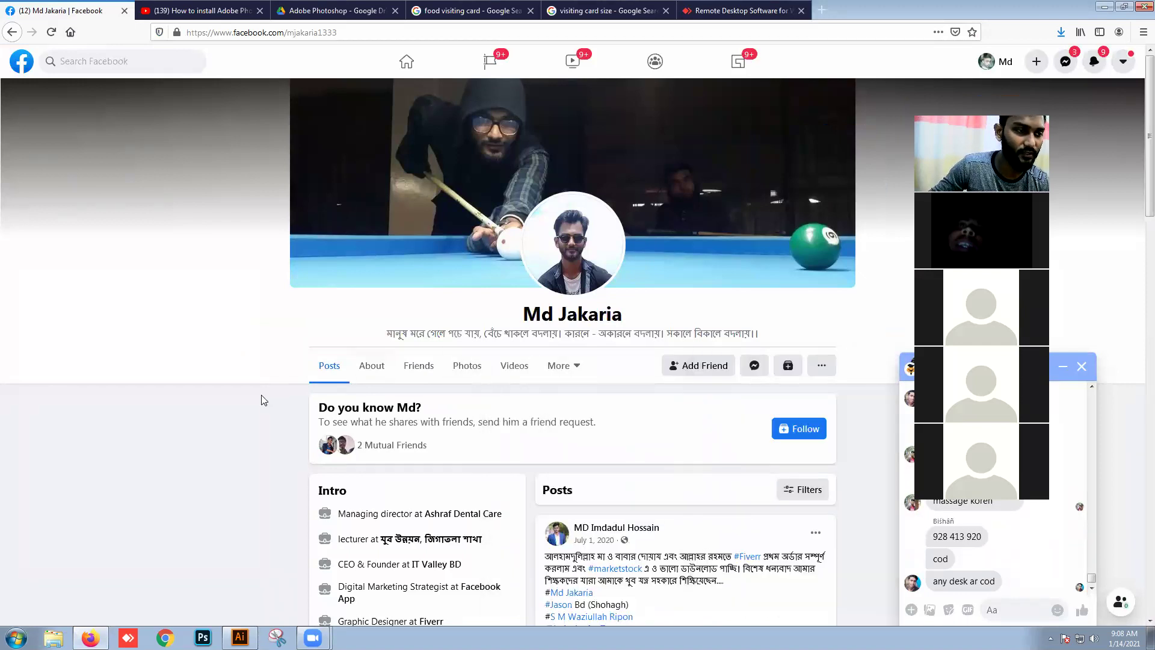
Step: Open the first matching profile, copy its web address, and return to Illustrator
click(12, 32)
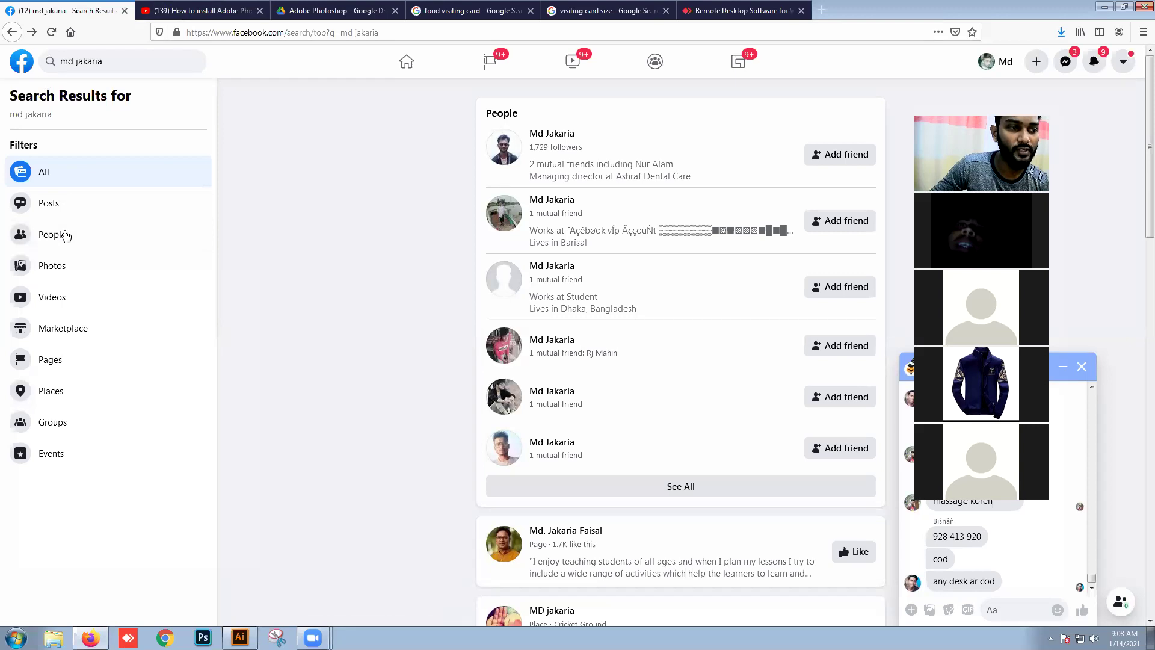
click(533, 142)
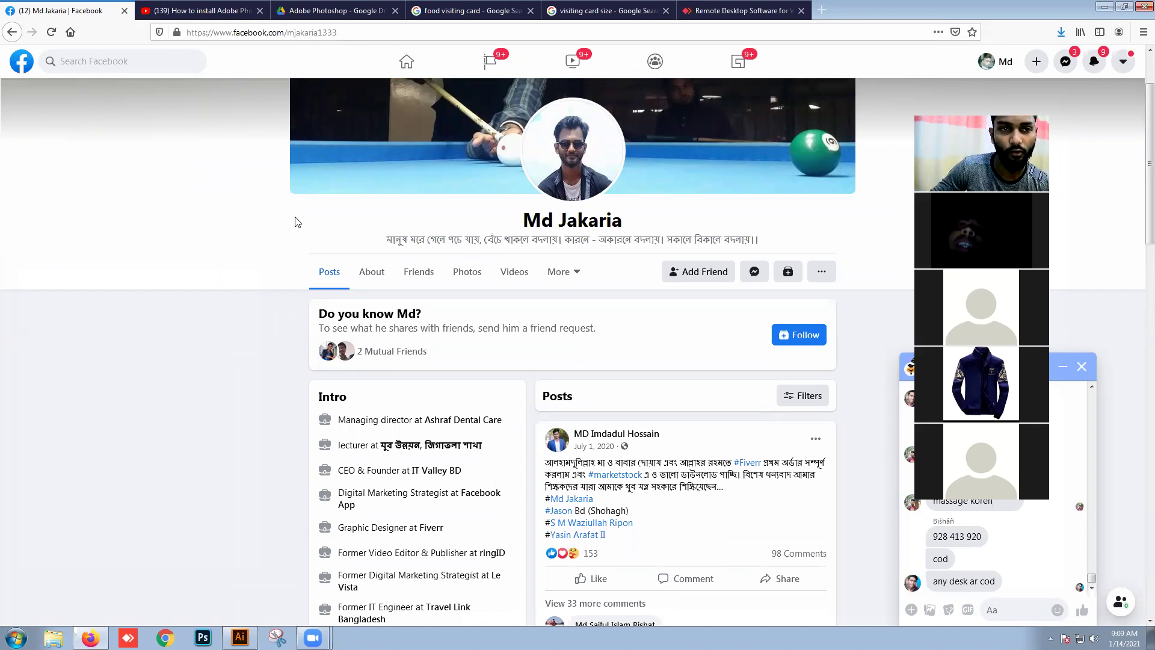
click(368, 35)
right_click(291, 35)
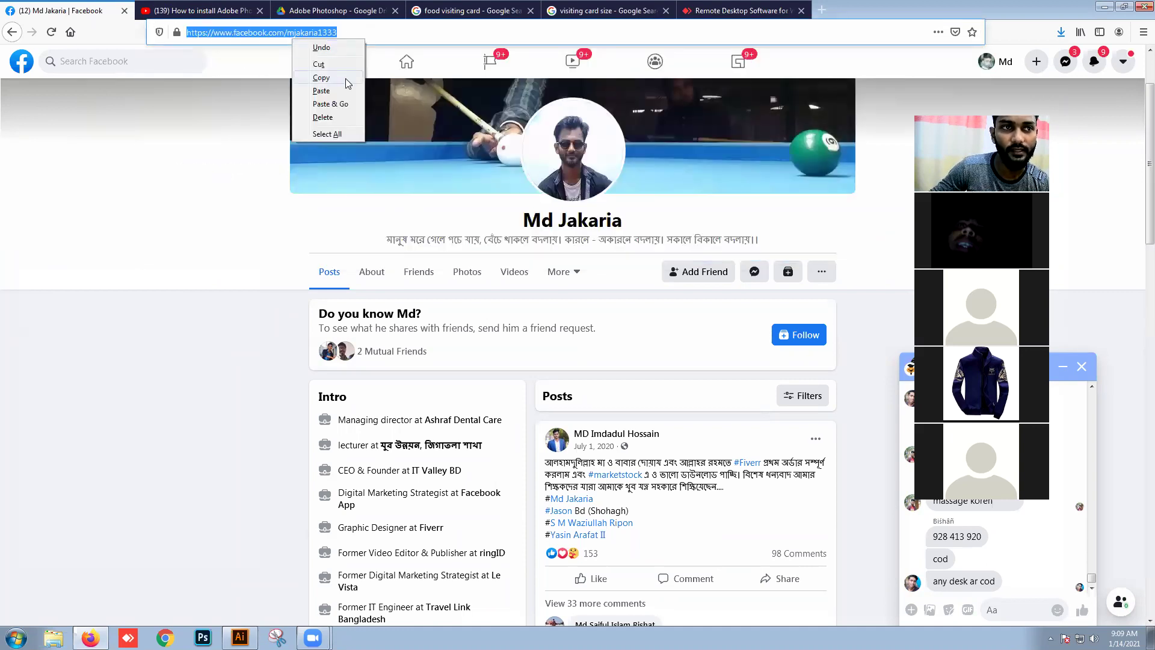
click(322, 77)
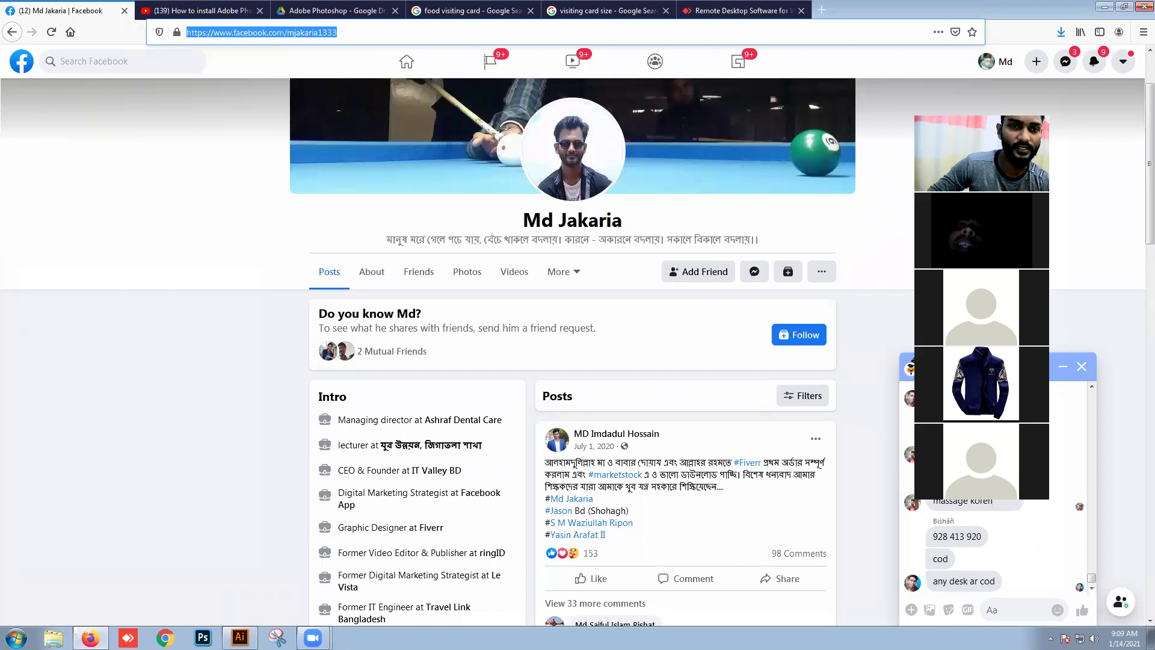
key(alt+Tab)
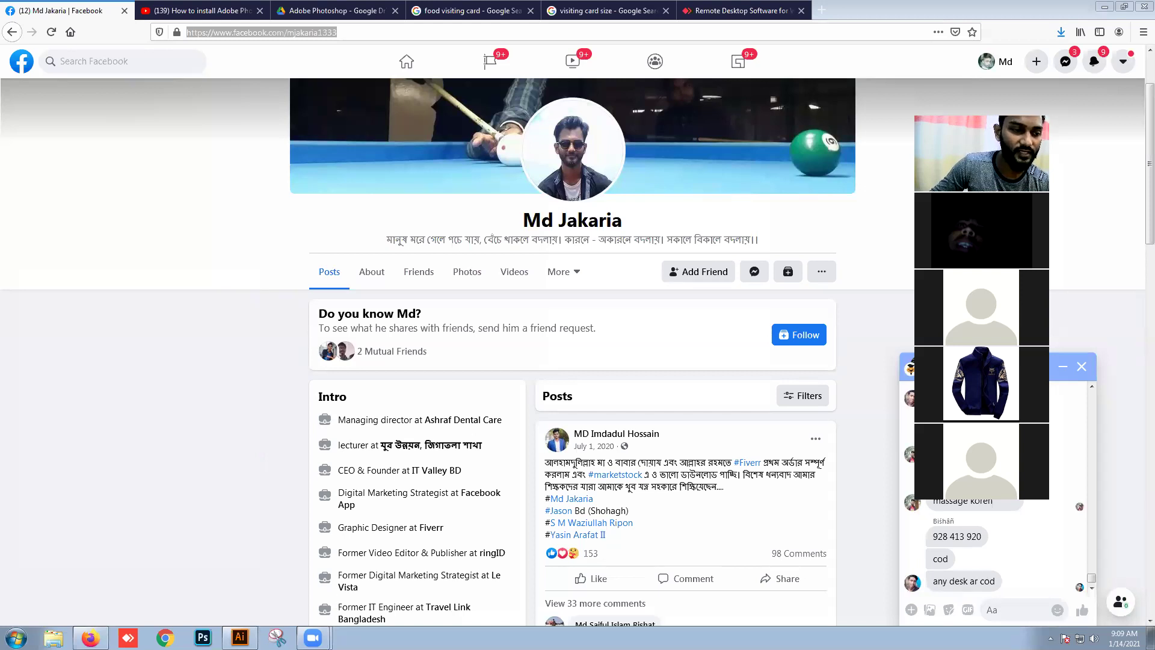
key(alt+Tab)
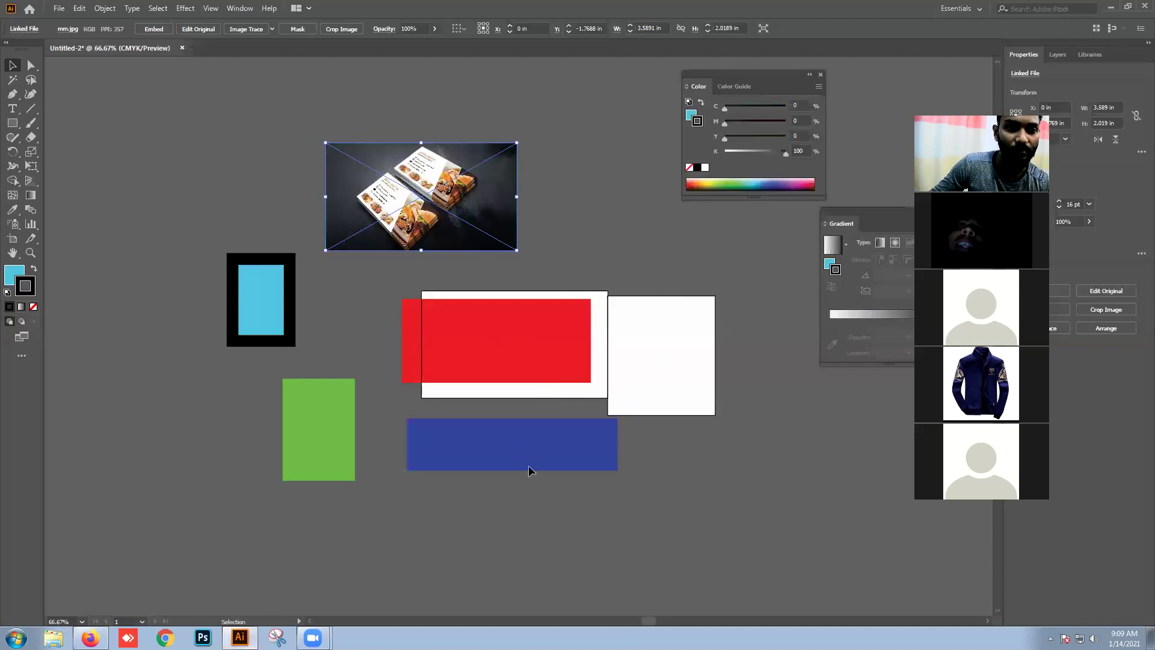
Step: Delete all test rectangles and draw a stroke-free cyan 3.5 × 2 in rectangle over the white card
key(ctrl+a)
key(Delete)
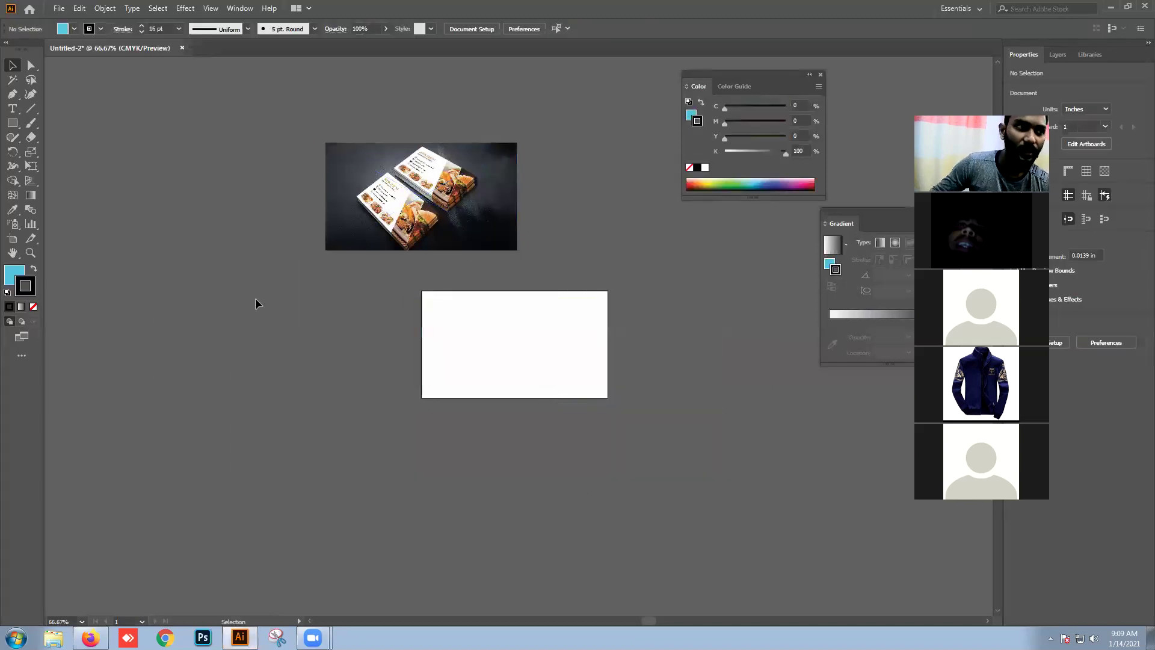
drag(12, 123, 86, 132)
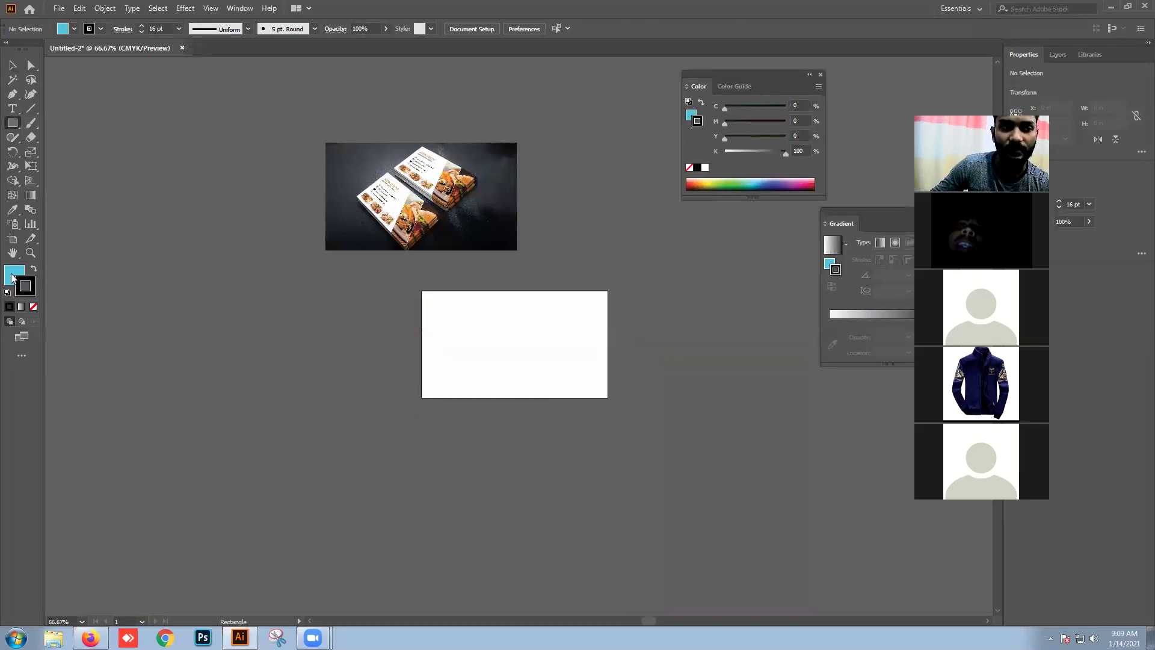
click(141, 31)
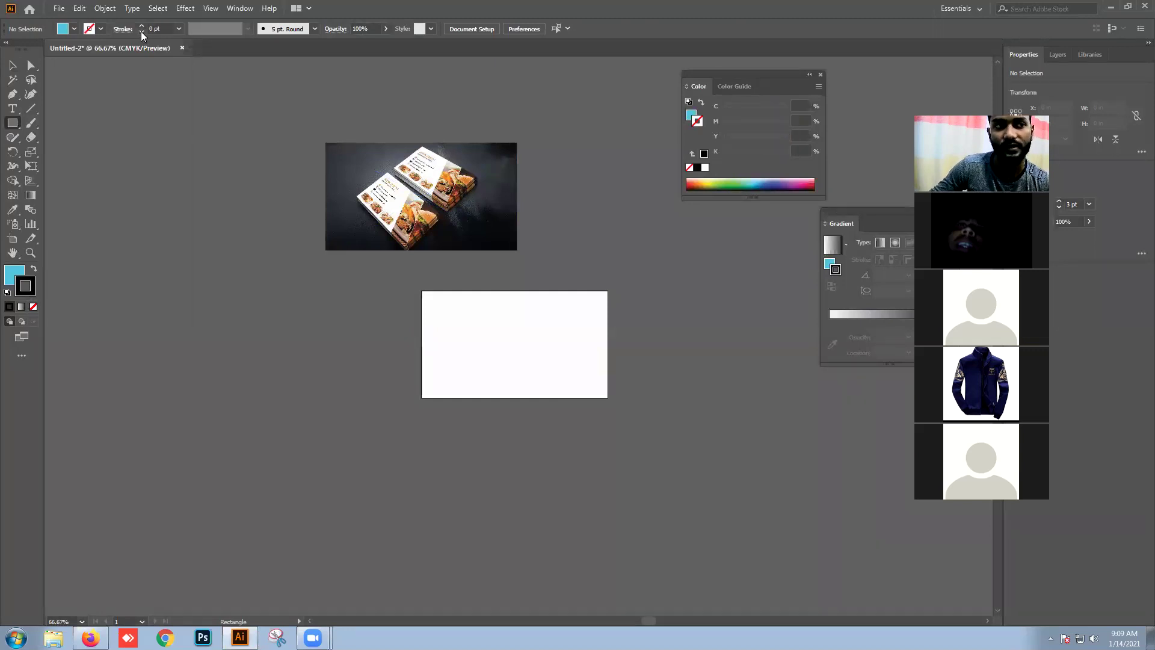
click(19, 274)
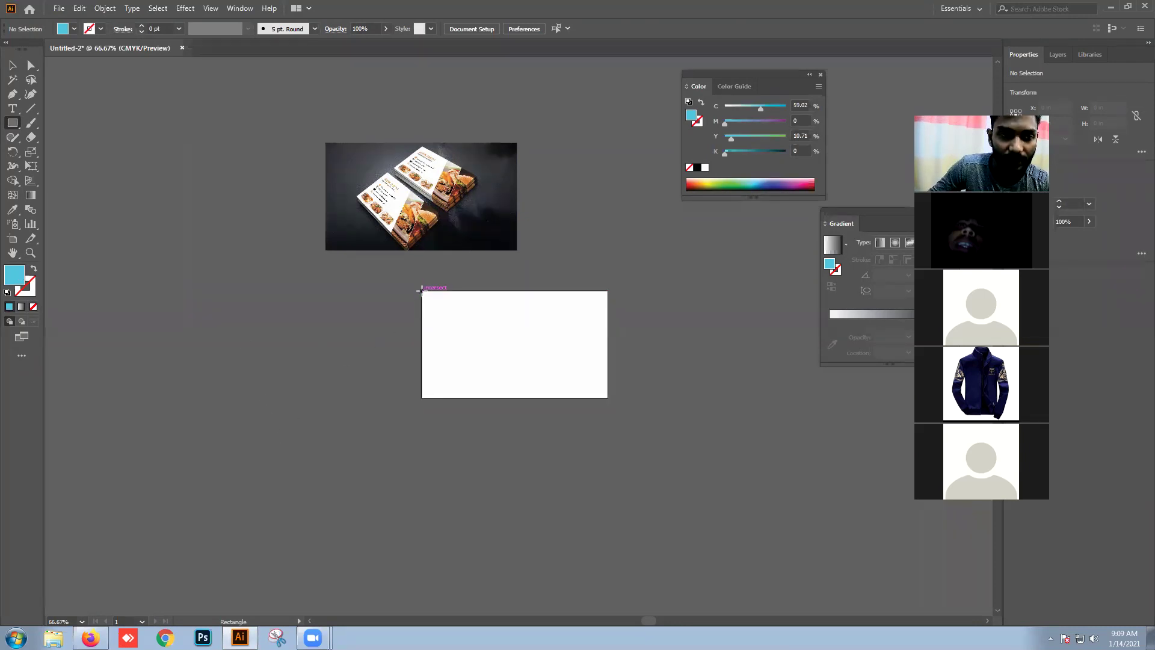
drag(419, 291, 607, 397)
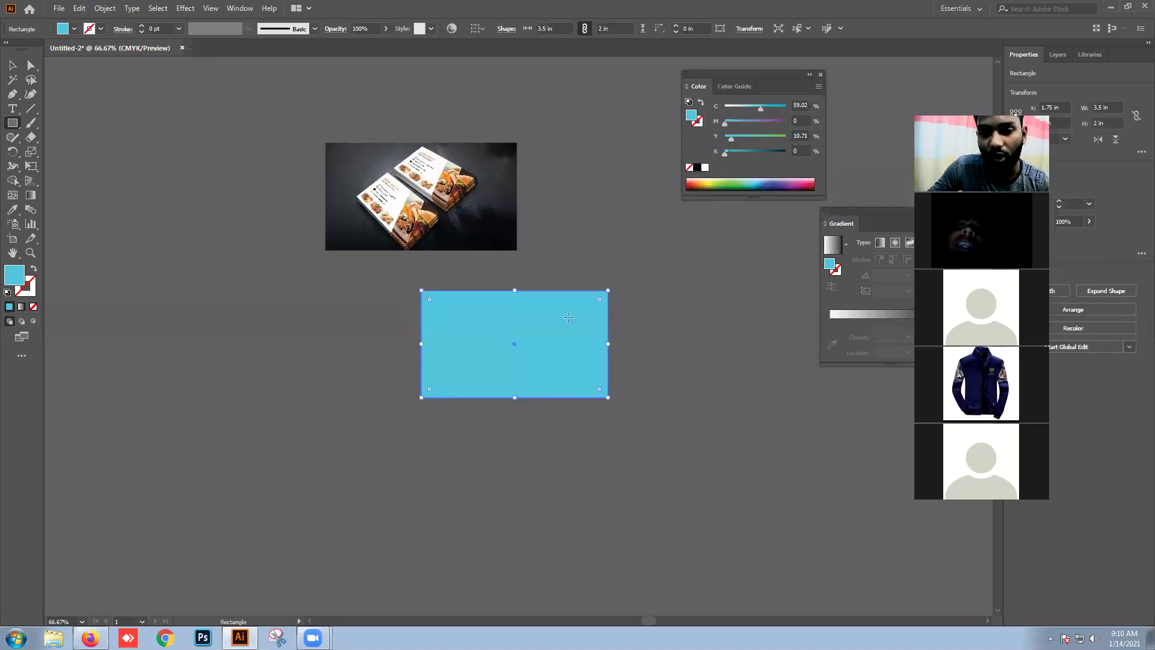
click(12, 65)
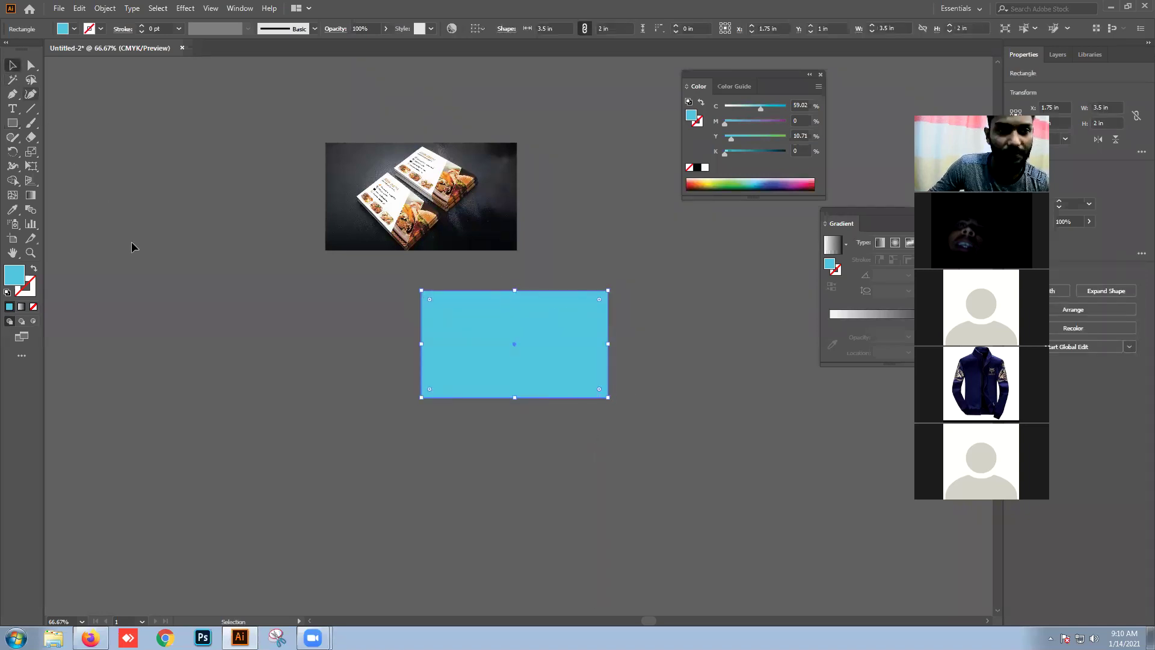
click(144, 259)
Step: Draw a tall narrow rectangle left of the card and fill it near-black
drag(337, 238, 270, 218)
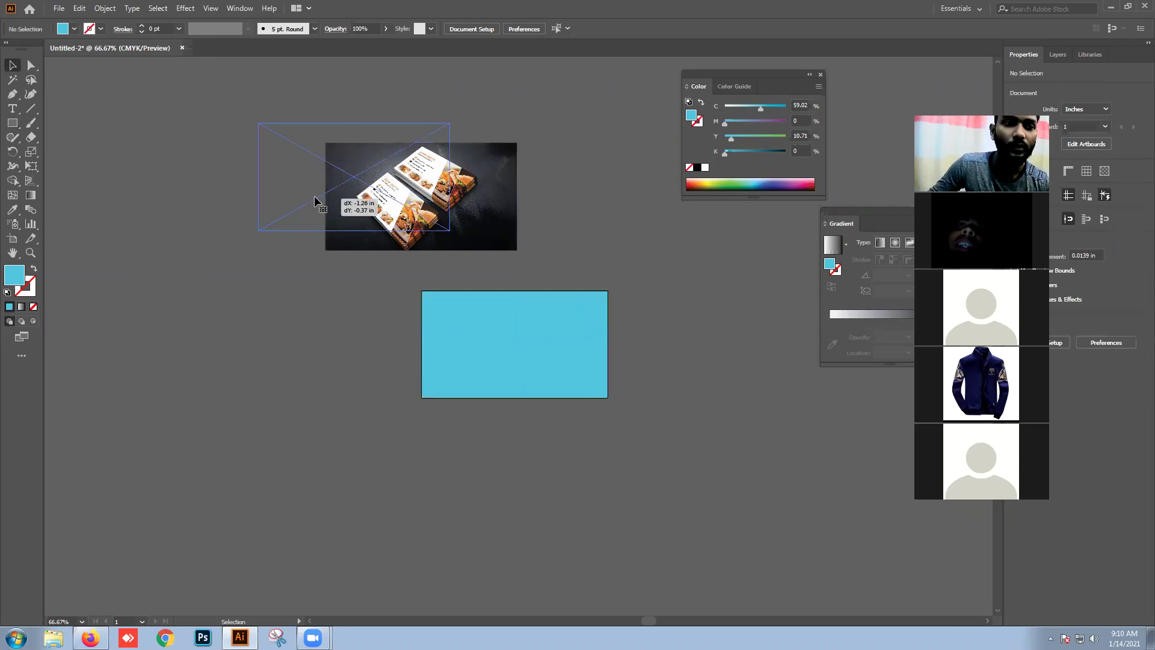
click(11, 124)
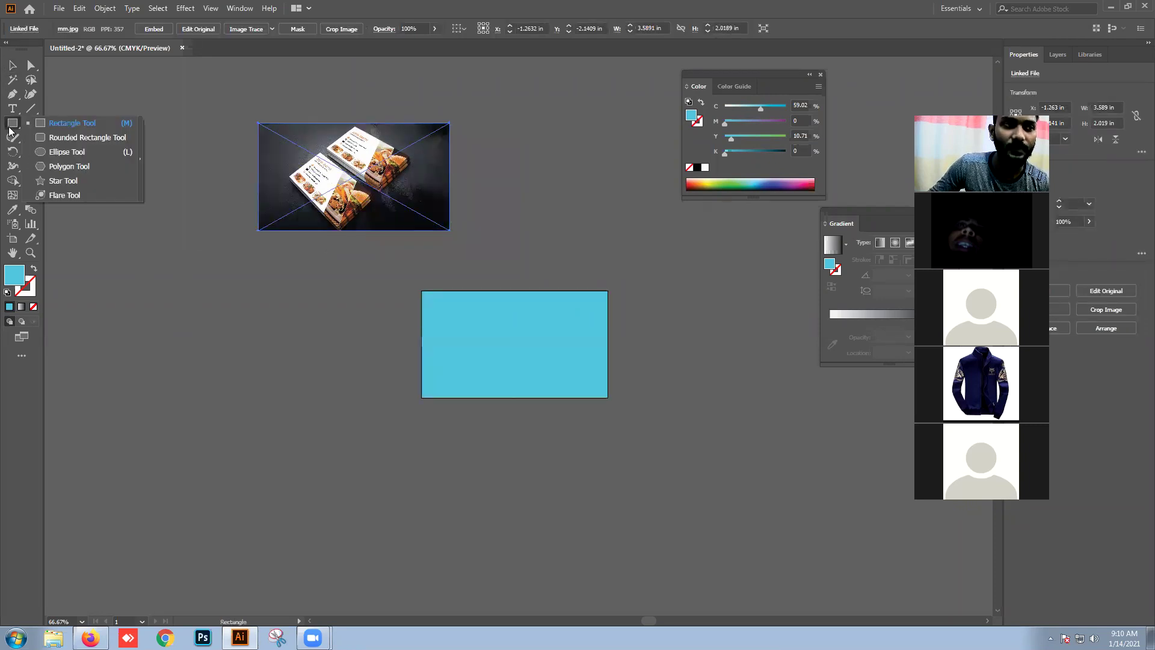
drag(283, 291, 324, 418)
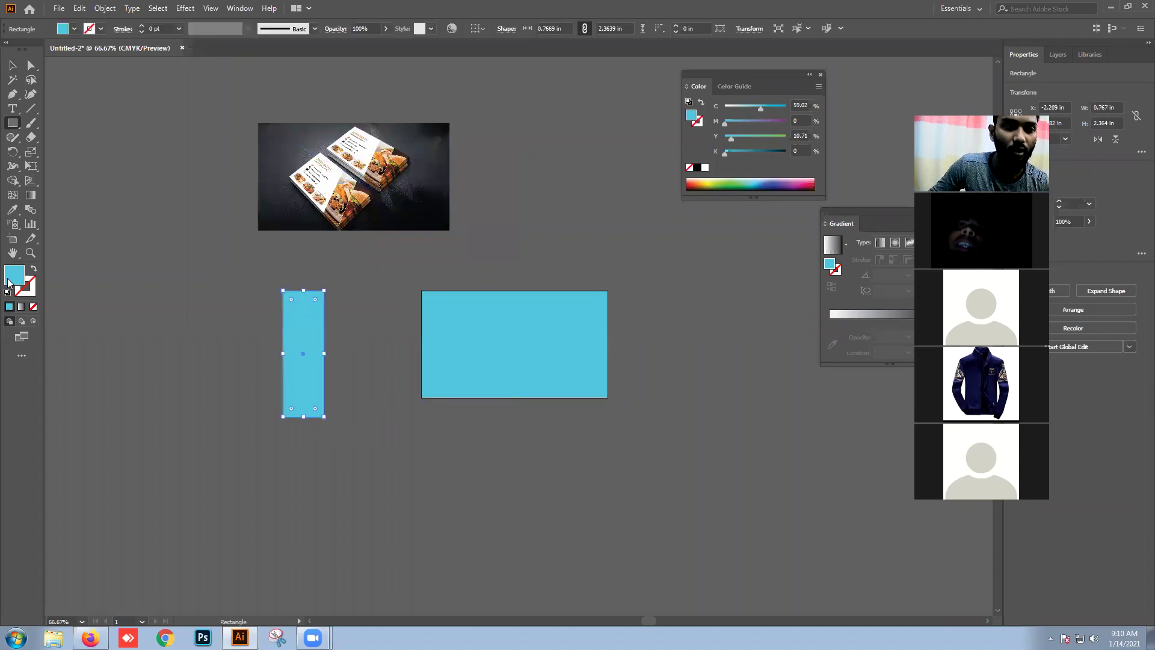
double_click(13, 276)
click(570, 387)
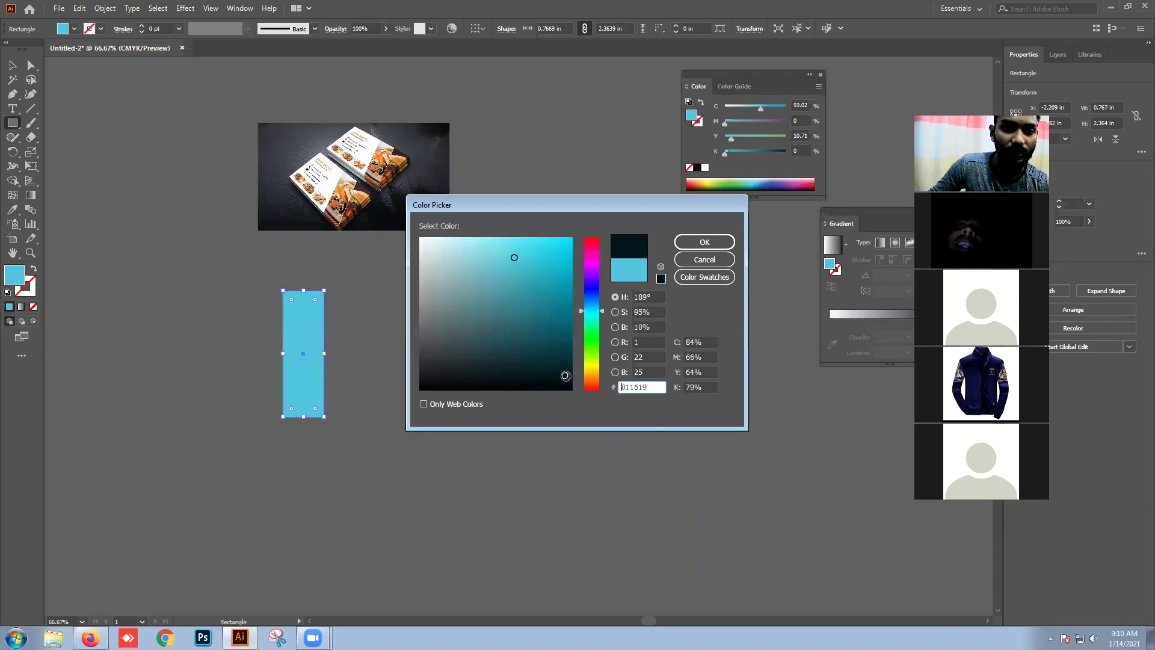
click(703, 243)
click(12, 65)
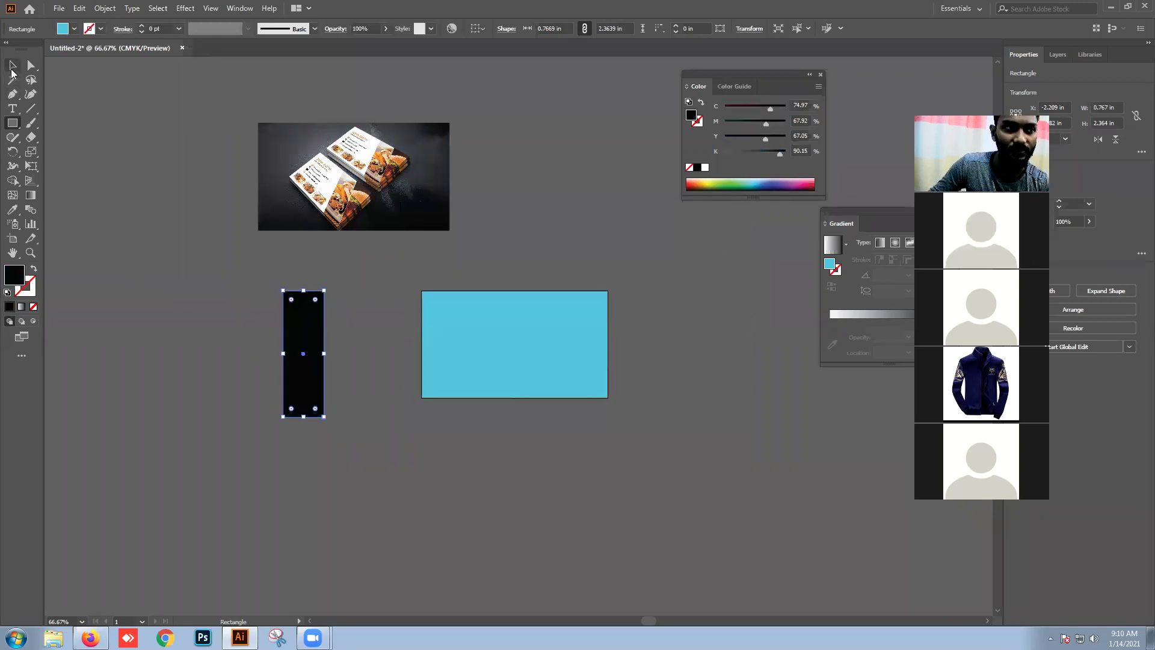
click(267, 322)
Step: Try positioning the black strip on the cyan card, then move it below the card
drag(313, 368, 535, 291)
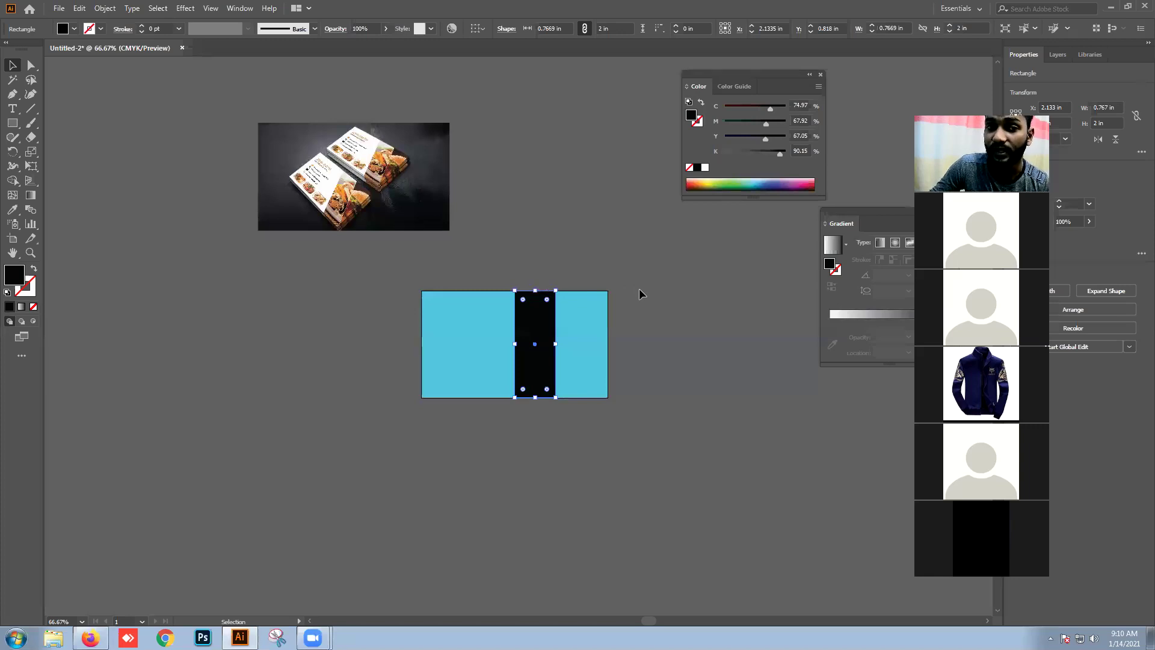
drag(536, 318, 490, 315)
click(666, 331)
drag(499, 365, 250, 424)
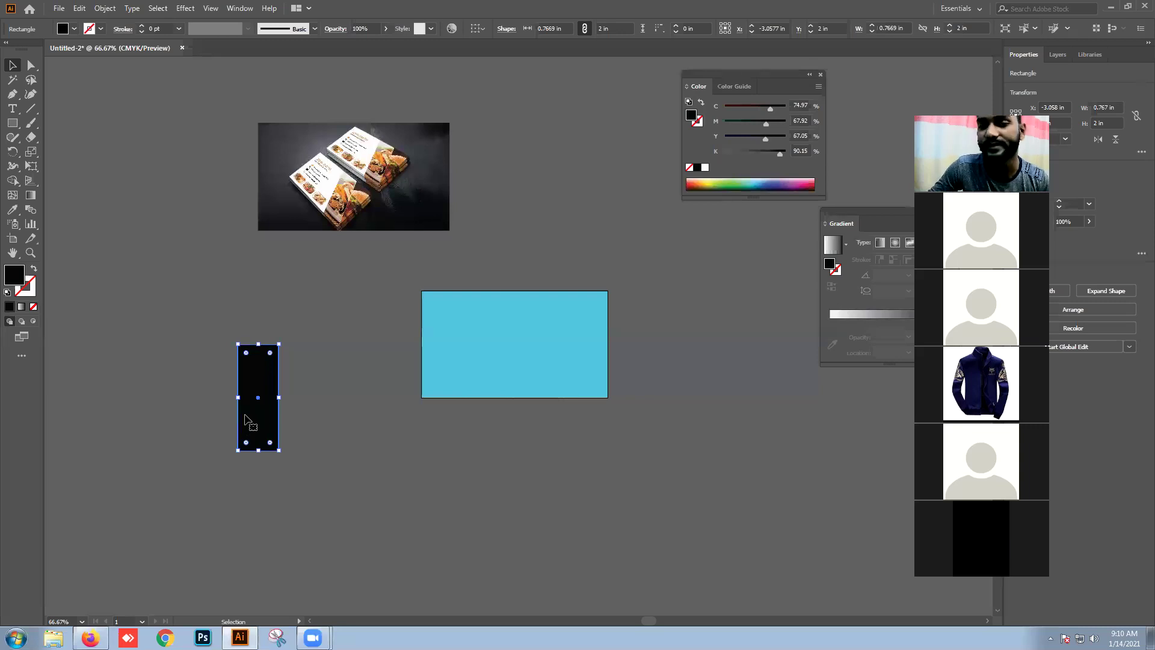
mouse_move(245, 414)
mouse_down()
mouse_move(220, 402)
mouse_move(243, 406)
mouse_up()
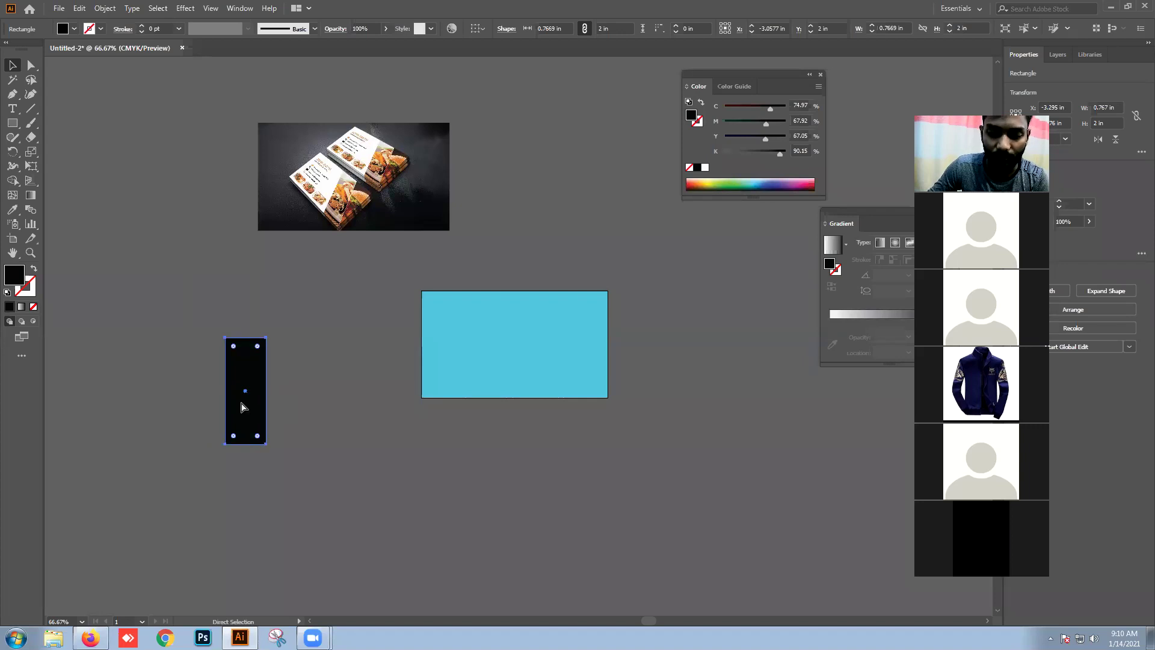
Step: Duplicate the black strip, delete the extra copy, and move the original onto the card's centre, then undo that move
key(ctrl+c)
key(ctrl+v)
click(366, 441)
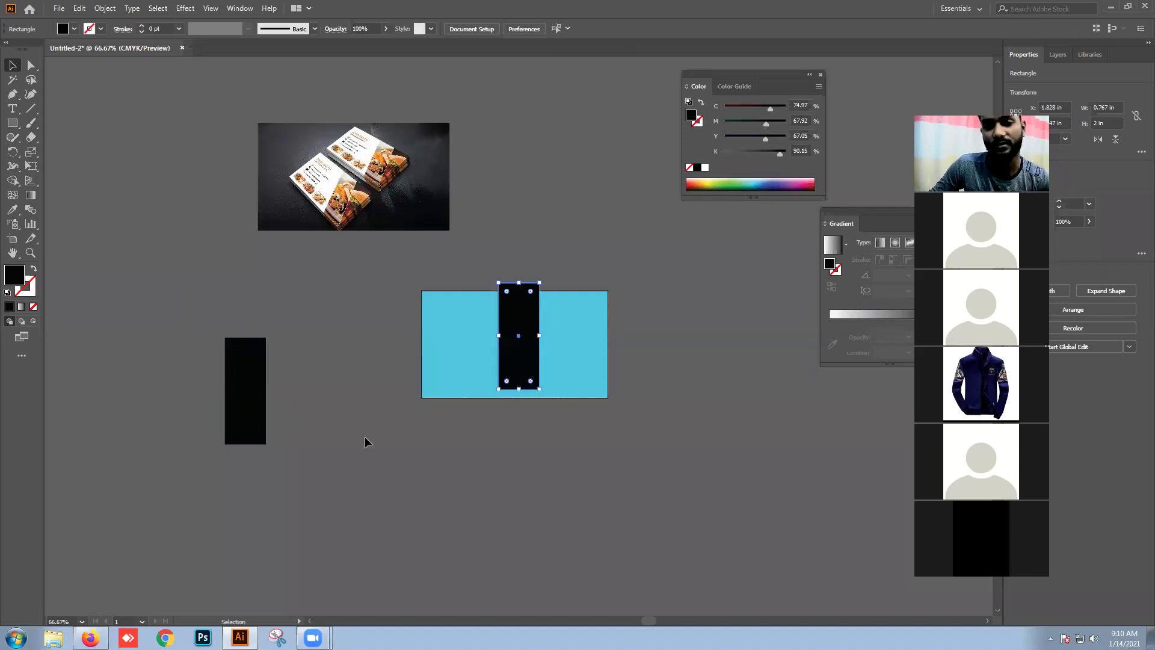
drag(259, 394, 442, 410)
drag(518, 376, 487, 466)
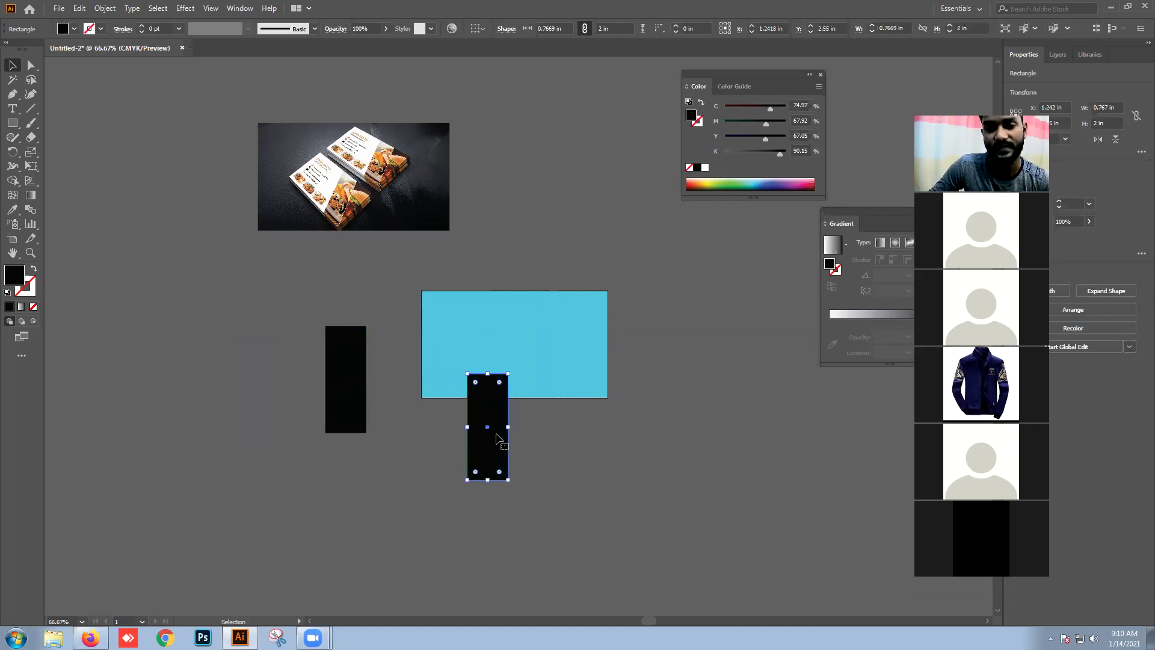
key(Delete)
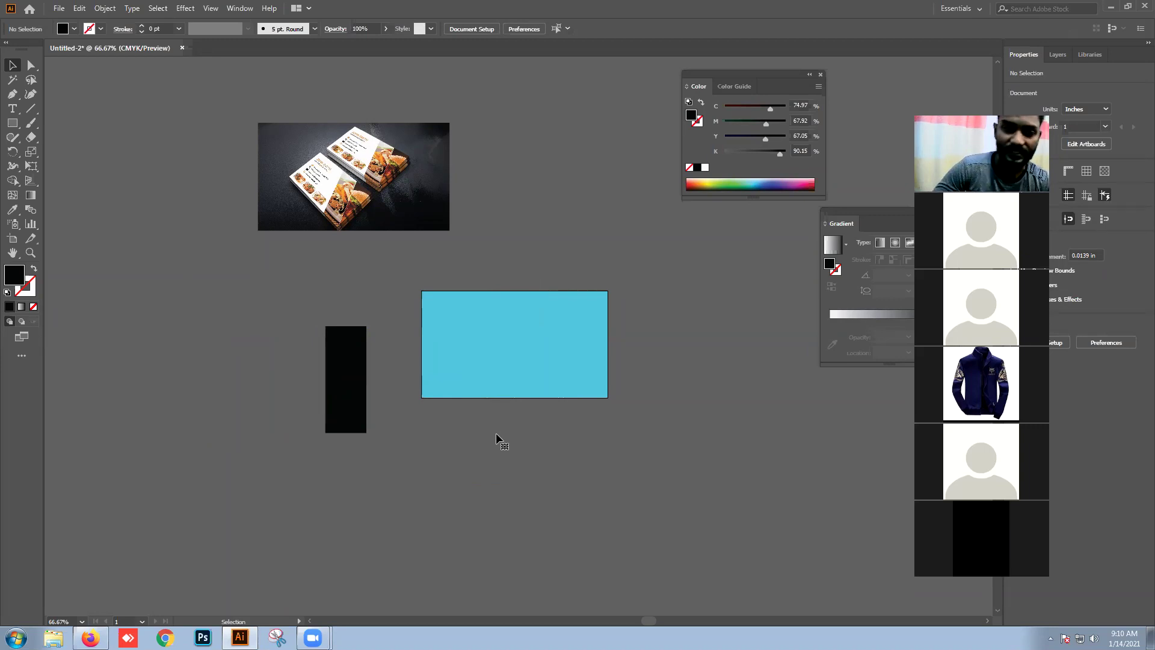
drag(335, 374, 499, 338)
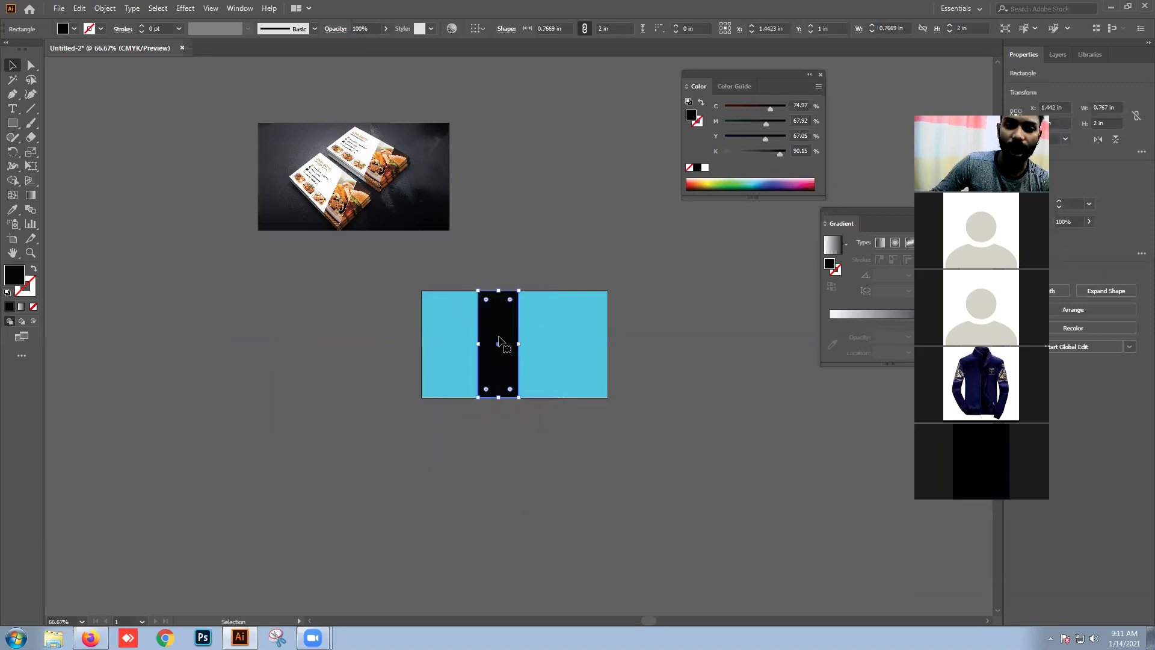
key(ctrl+z)
Step: Skew the black strip into a slanted parallelogram by shifting its top anchor points with Direct Selection
drag(285, 318, 275, 327)
click(30, 66)
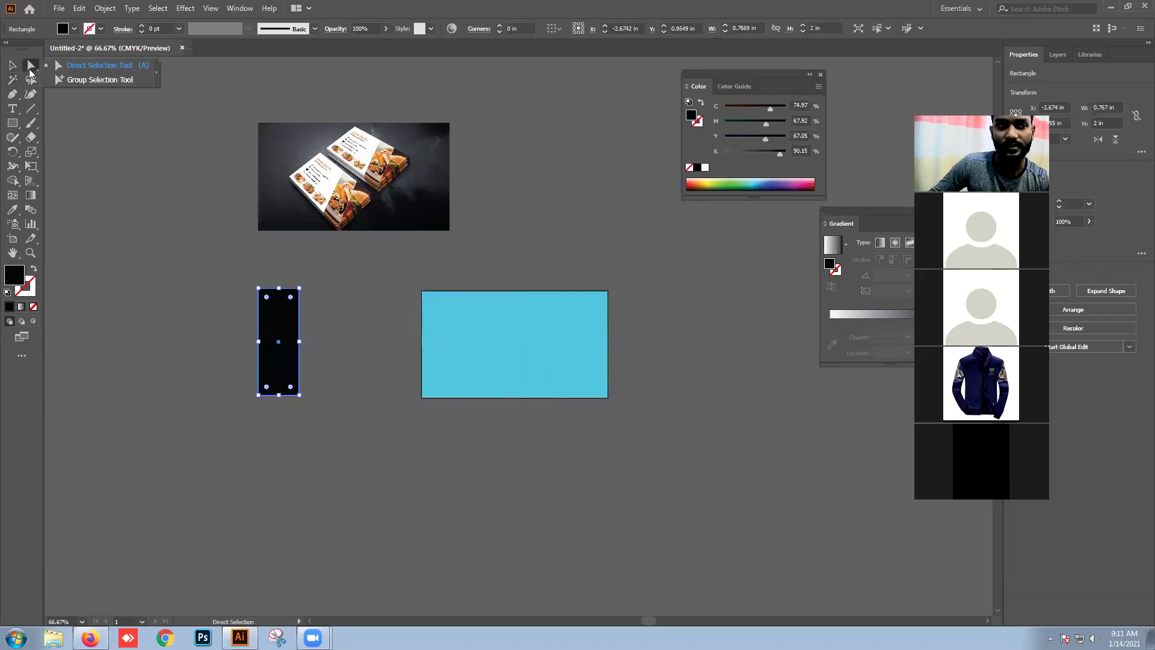
click(64, 67)
drag(218, 268, 565, 329)
click(734, 342)
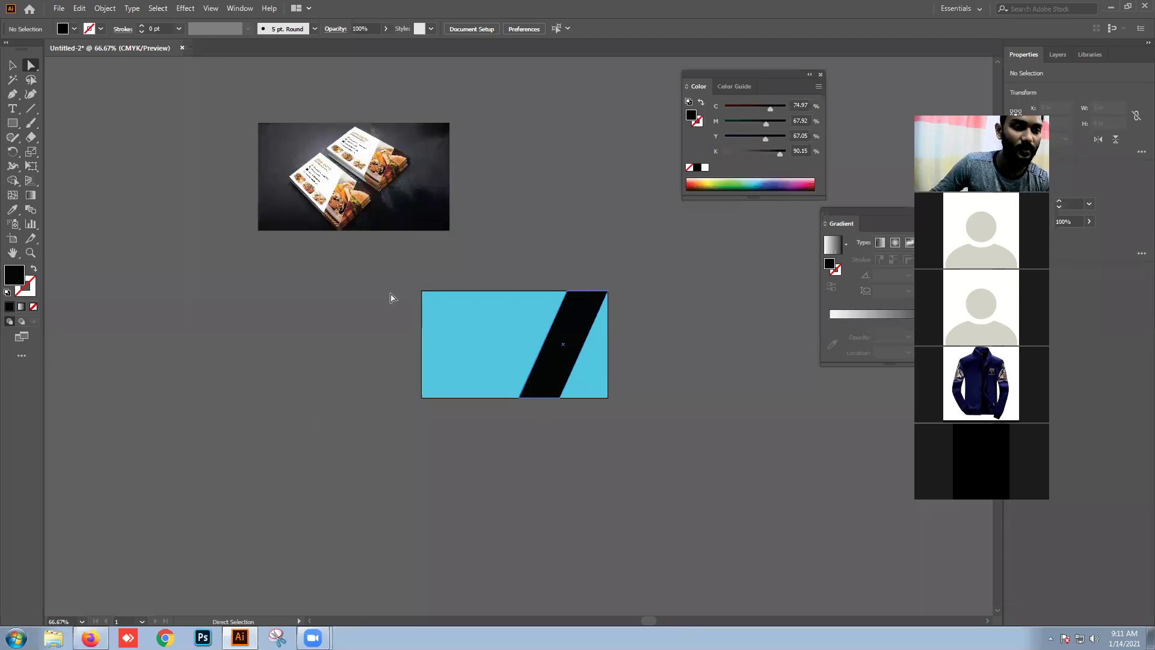
scroll(392, 297, down, 2)
Step: Draw a large rectangle, a square and a small dark green rectangle below the card
click(12, 123)
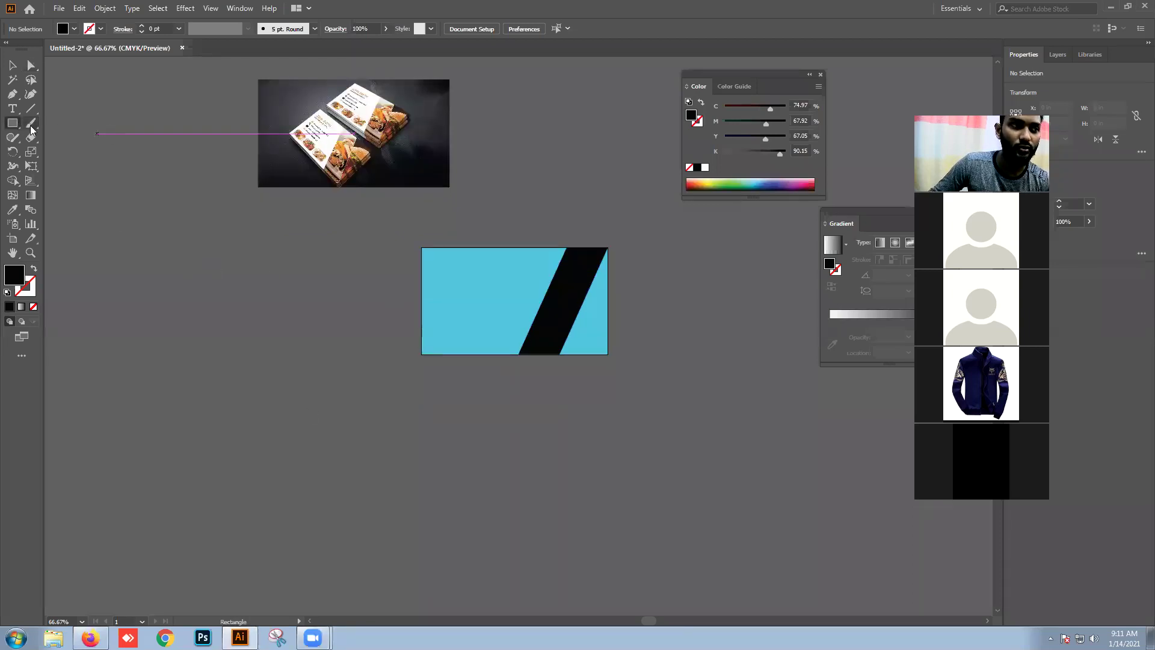
right_click(12, 123)
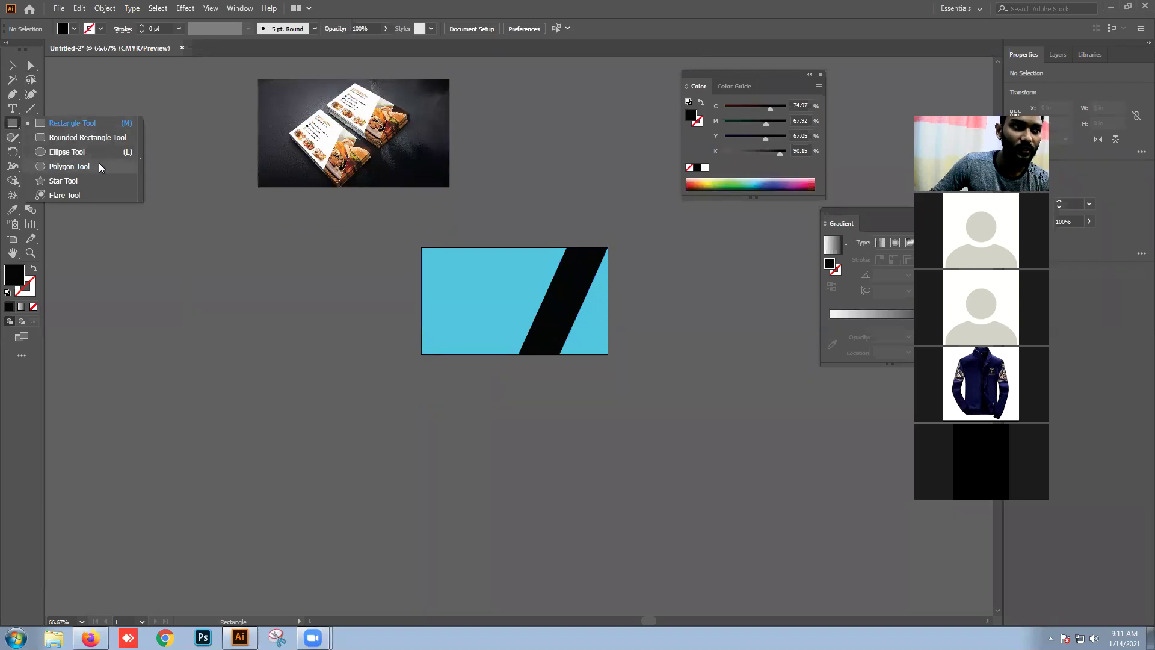
click(100, 129)
scroll(391, 327, down, 4)
drag(374, 338, 560, 480)
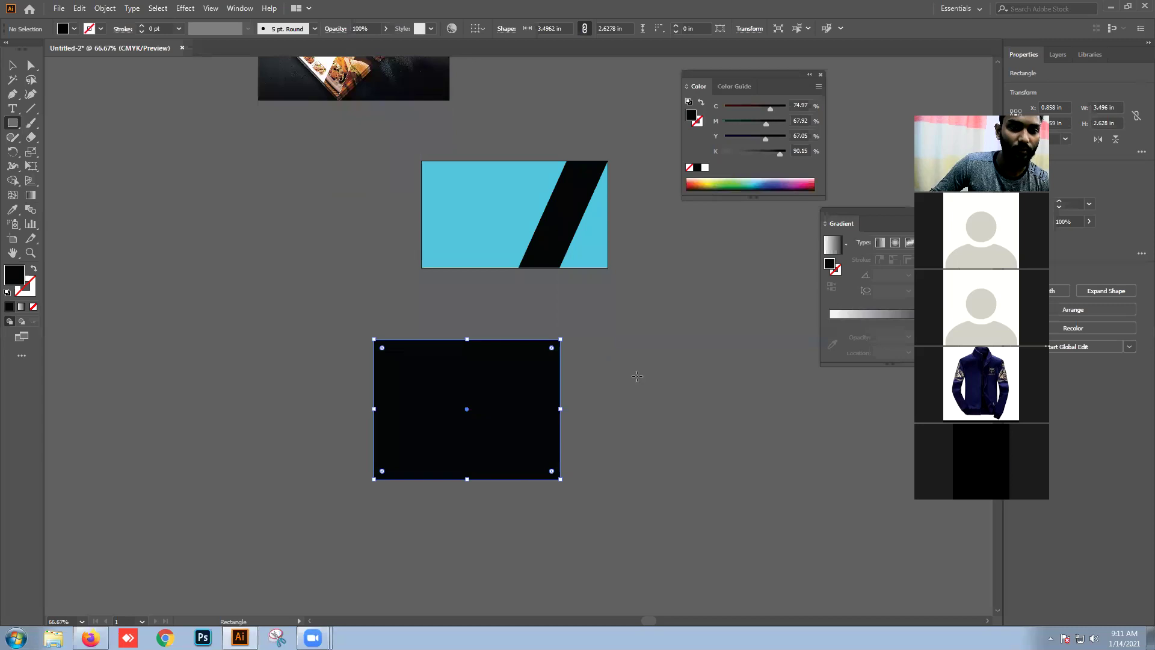
drag(637, 377, 758, 486)
drag(666, 275, 732, 328)
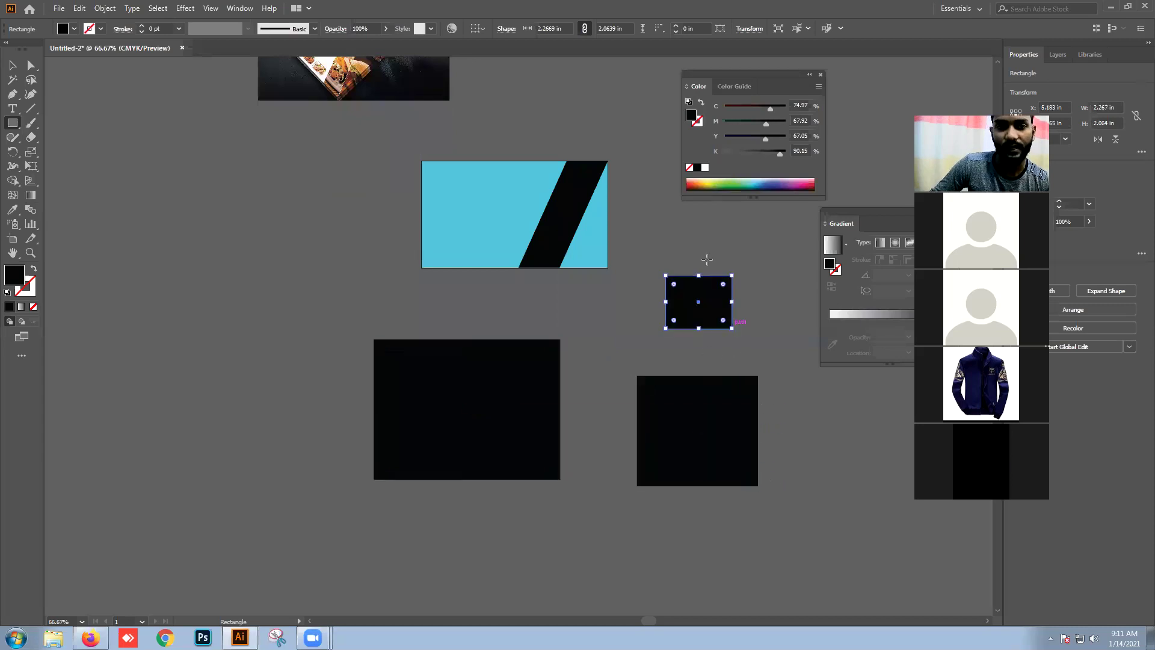
click(713, 187)
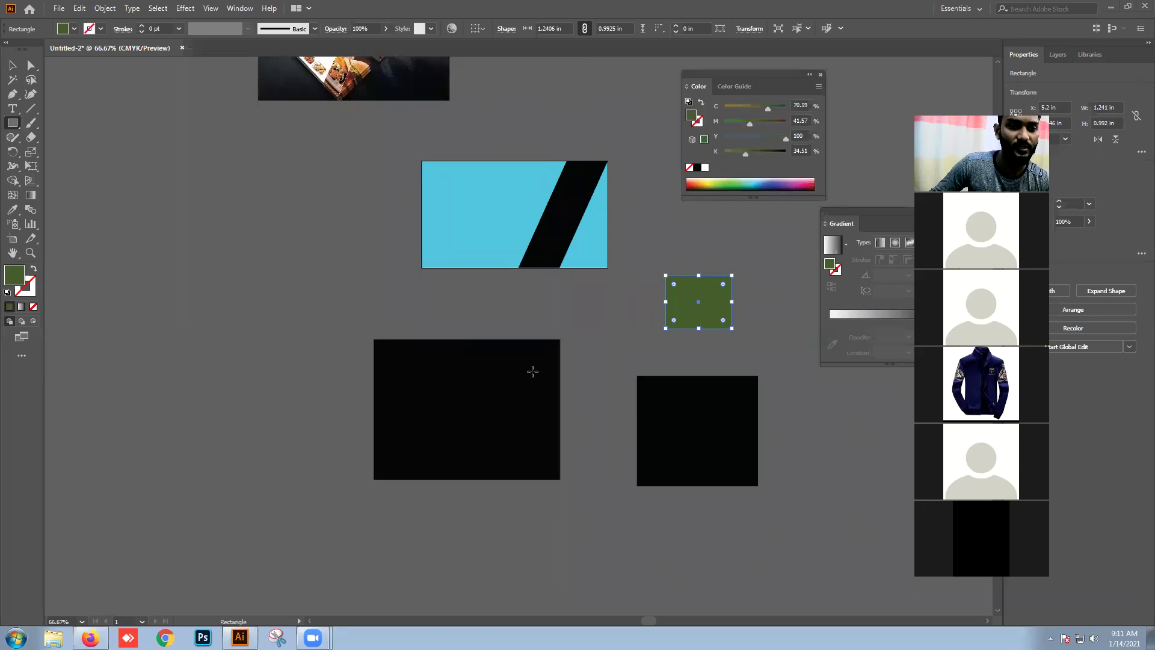
Step: Fill the large rectangle blue and resize it into a 3.496 × 1.14 in bar
key(v)
click(464, 381)
drag(756, 188, 755, 197)
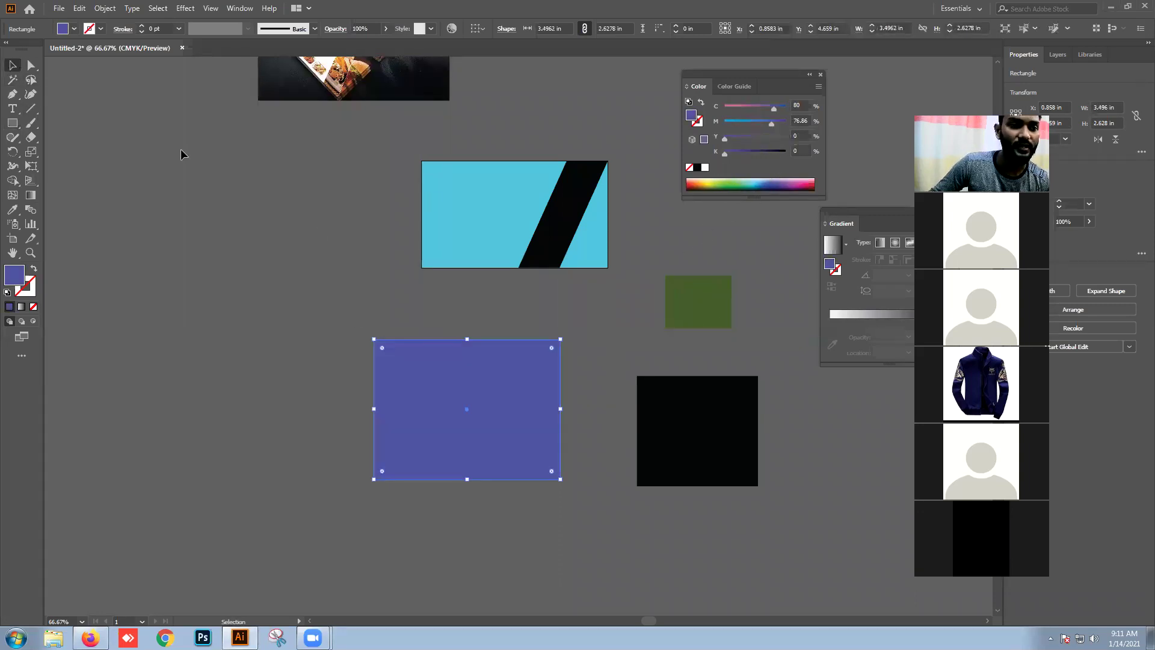
drag(433, 439, 380, 449)
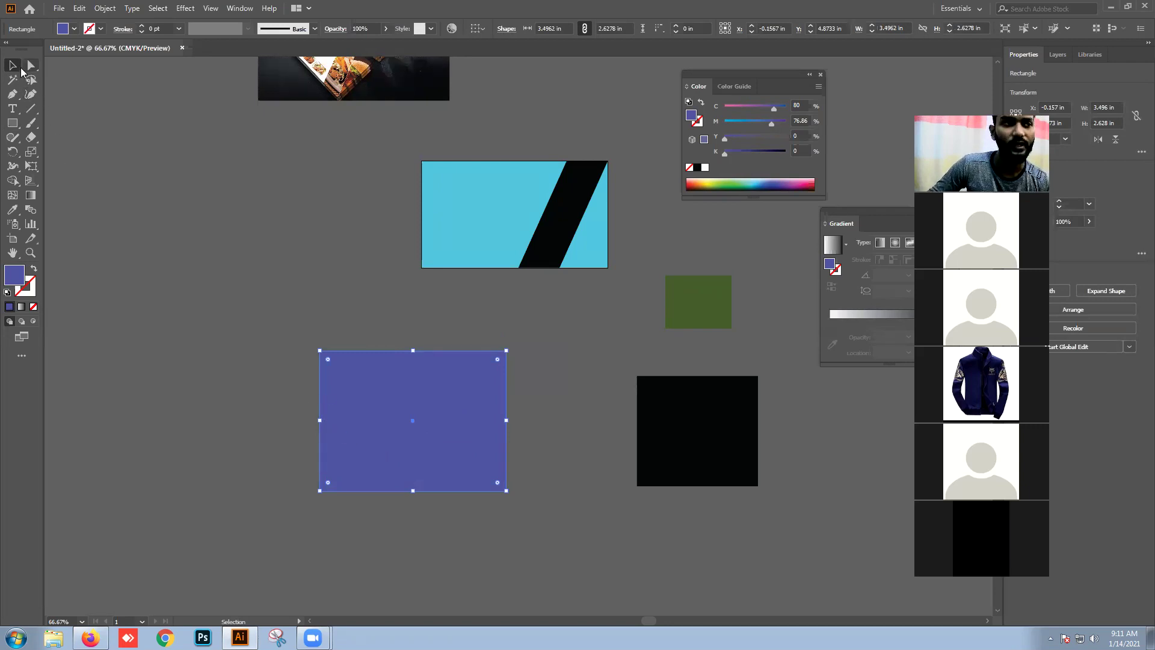
drag(389, 445, 449, 391)
drag(468, 328, 389, 373)
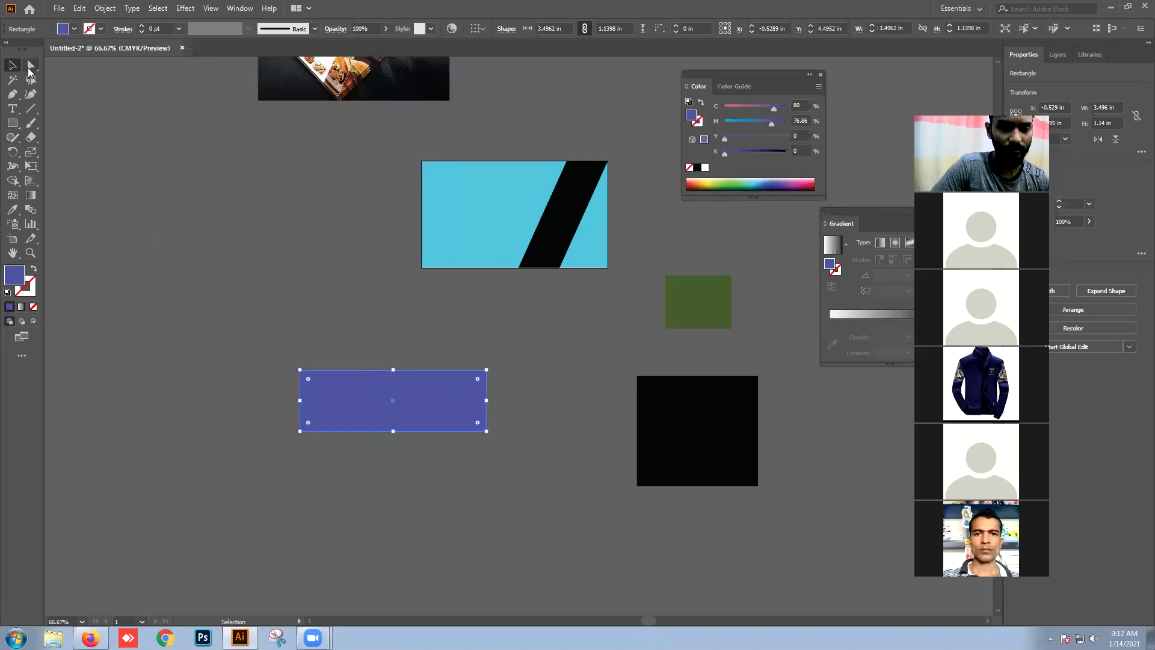
Step: Slant the blue bar's top-right corner and pull the black square into a quadrilateral
click(32, 68)
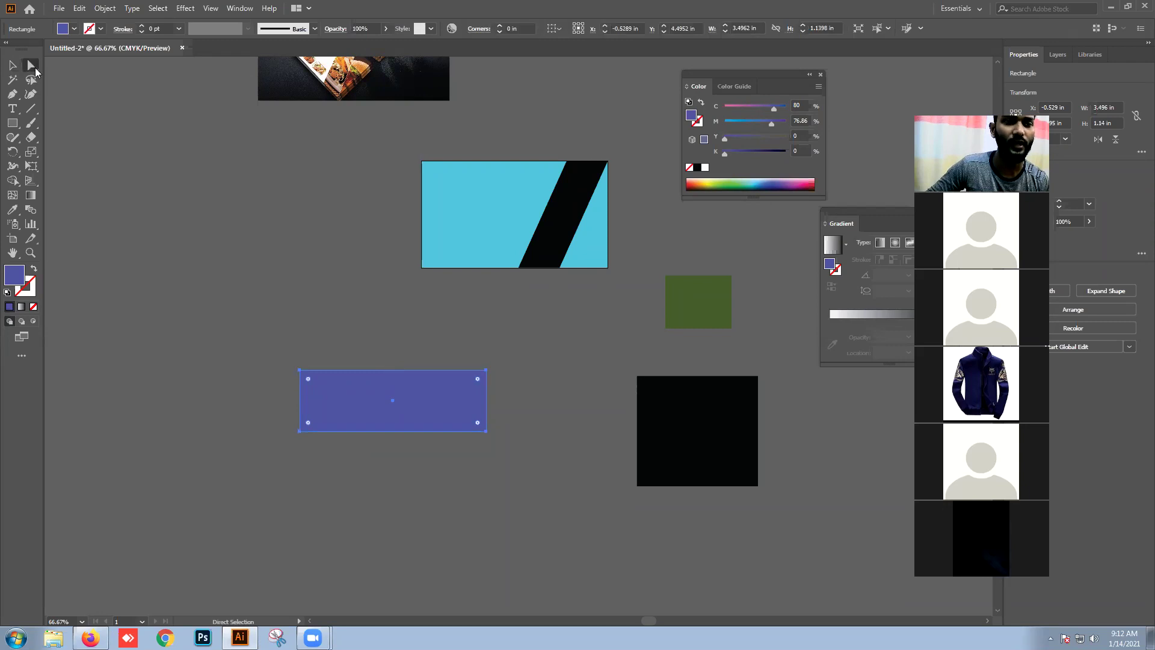
click(486, 371)
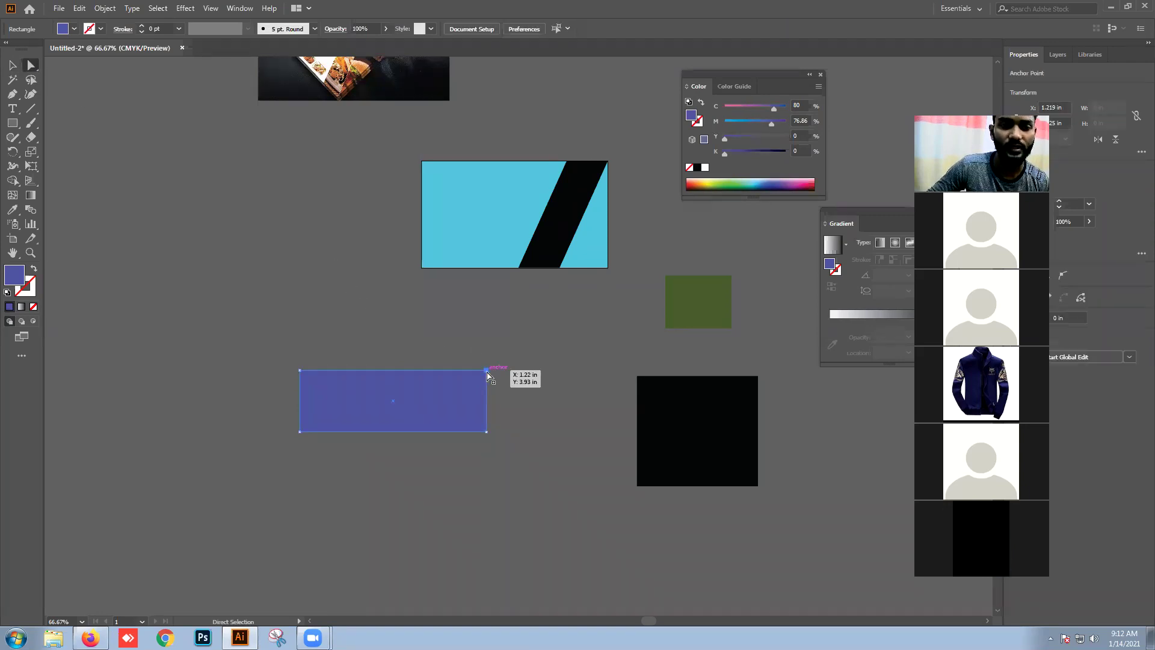
drag(486, 371, 537, 371)
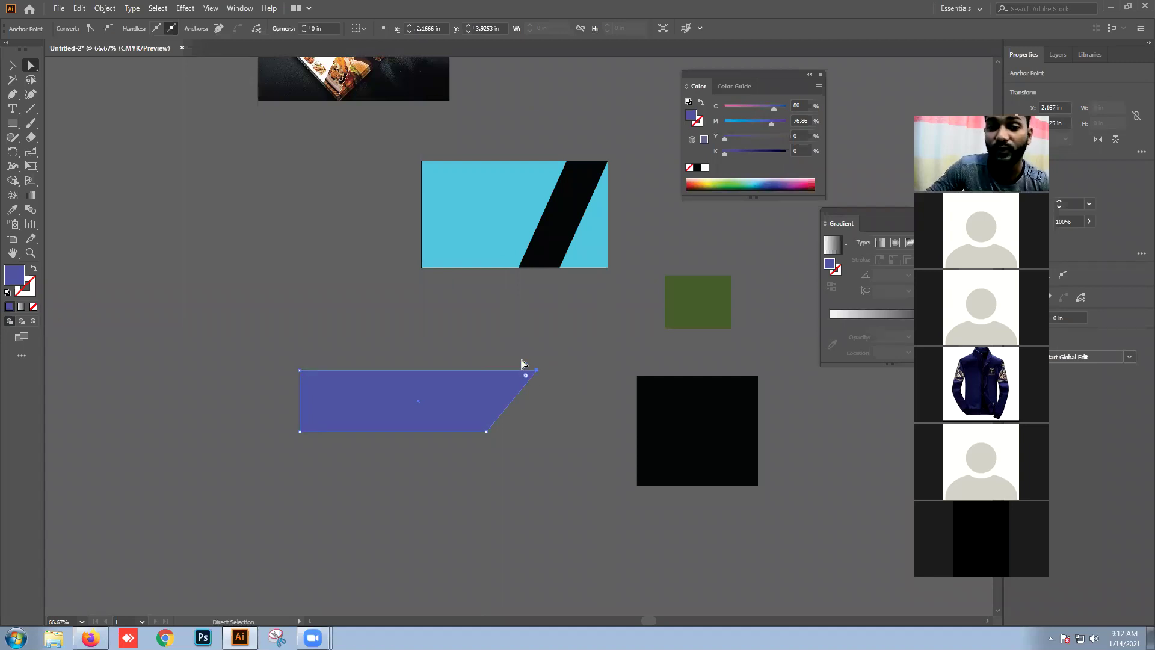
click(637, 377)
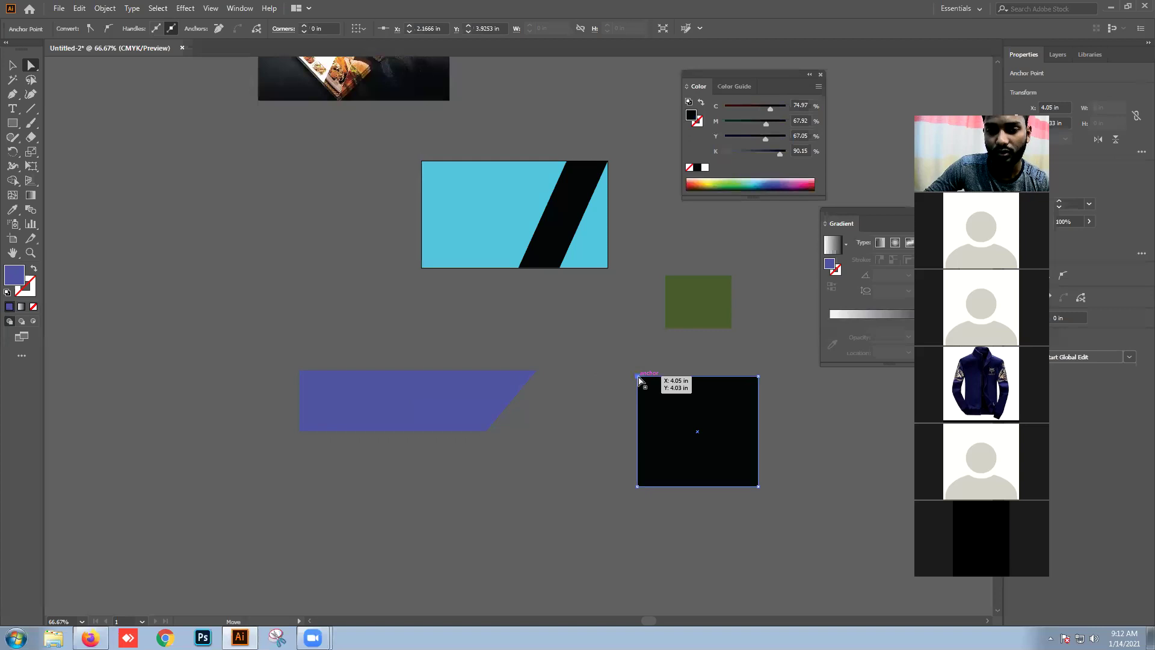
drag(638, 378, 548, 305)
click(554, 435)
Step: Skew the green rectangle's lower corners and reshape the blue bar into a thin sliver
drag(680, 311, 554, 552)
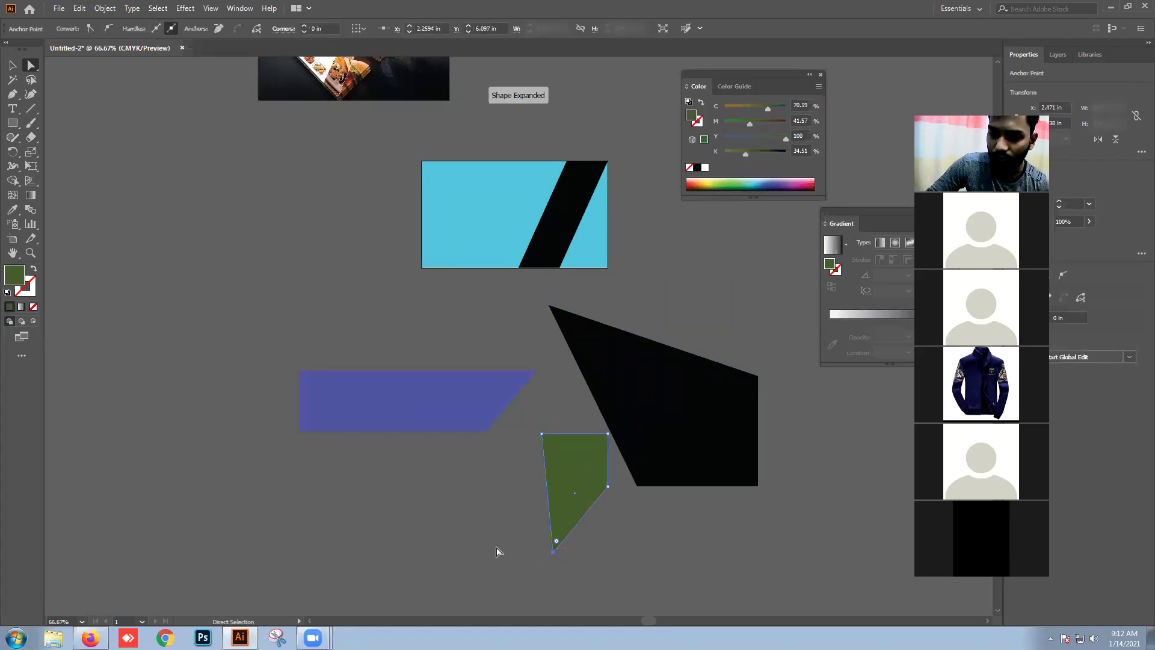
key(ctrl+z)
click(522, 457)
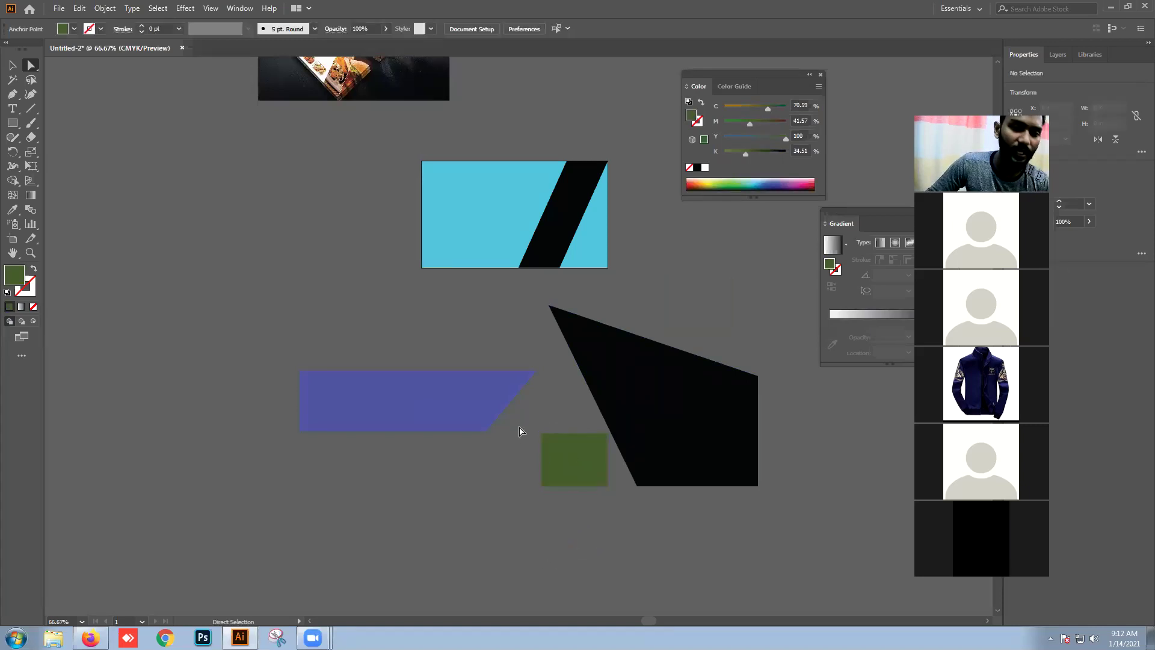
drag(554, 475, 525, 585)
click(593, 576)
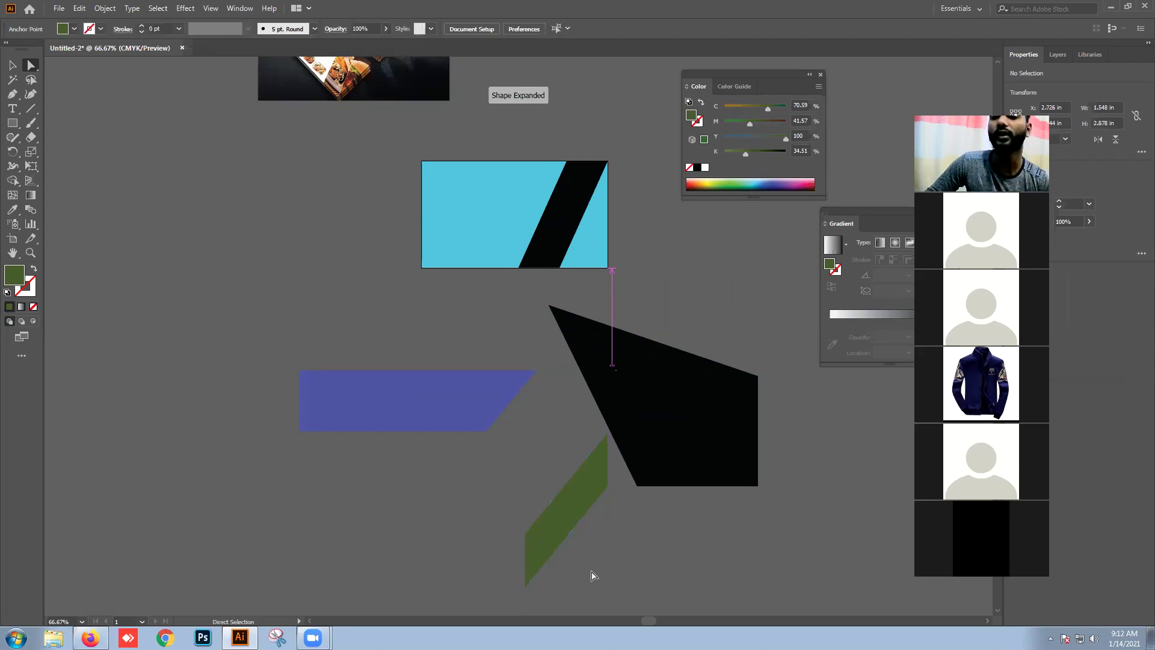
drag(422, 420, 459, 412)
drag(313, 363, 368, 605)
click(454, 589)
drag(439, 521, 418, 469)
click(551, 503)
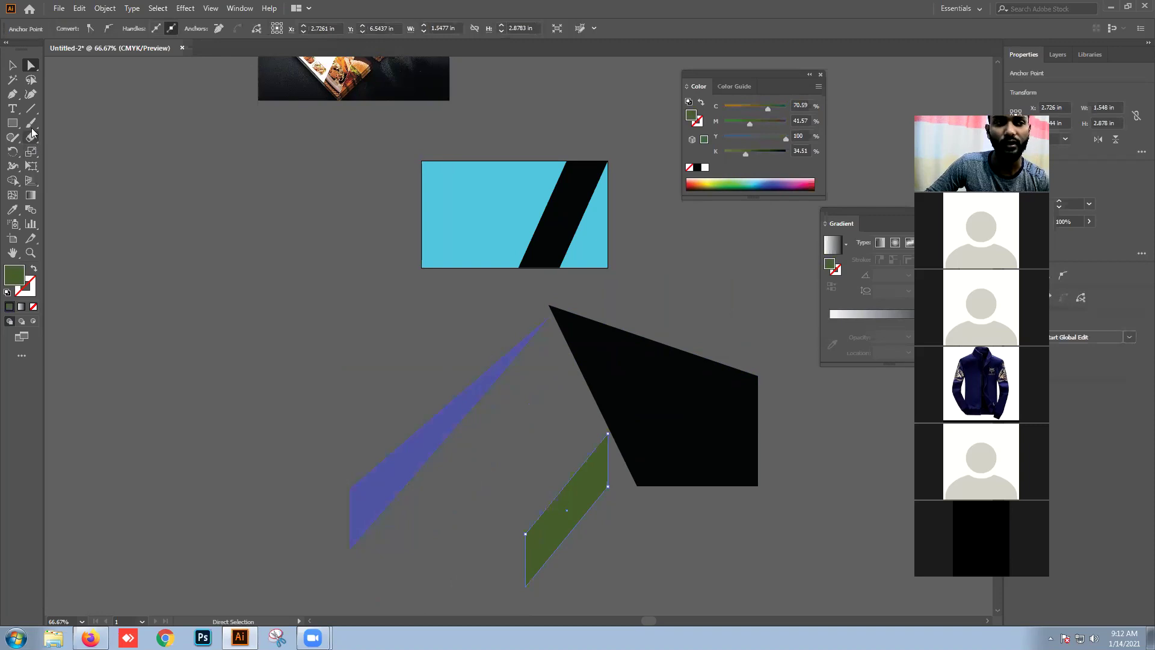
Step: Draw a green hexagon at the upper left and warp two of its anchor points
click(12, 122)
click(68, 166)
drag(206, 178, 320, 233)
click(31, 65)
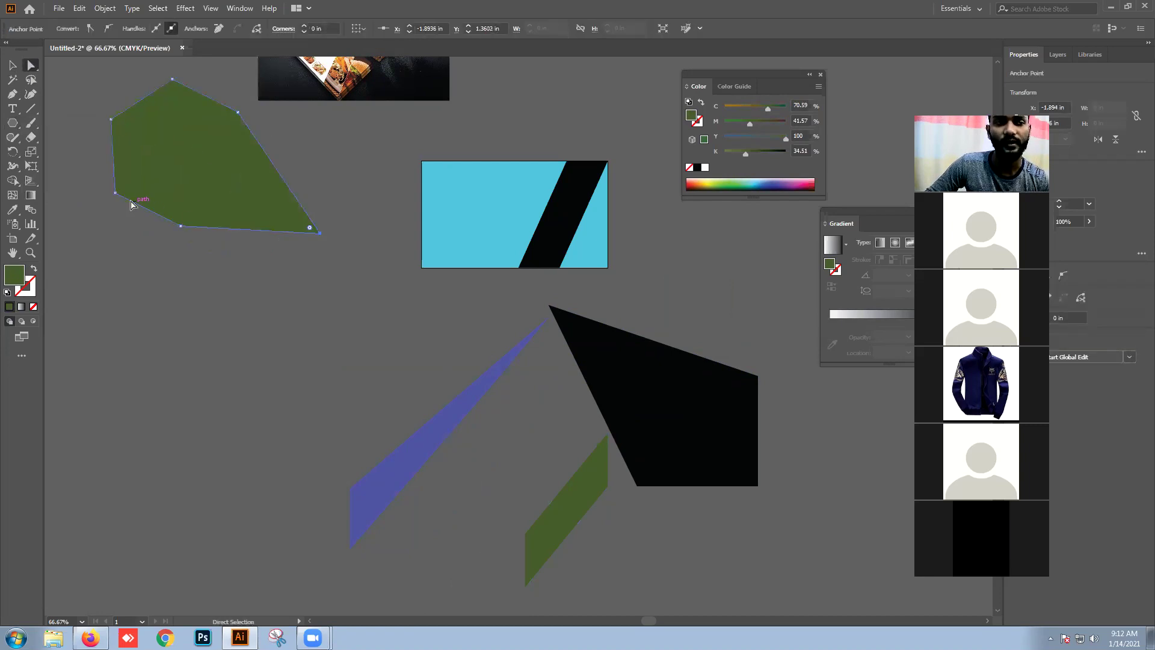
drag(116, 195, 86, 239)
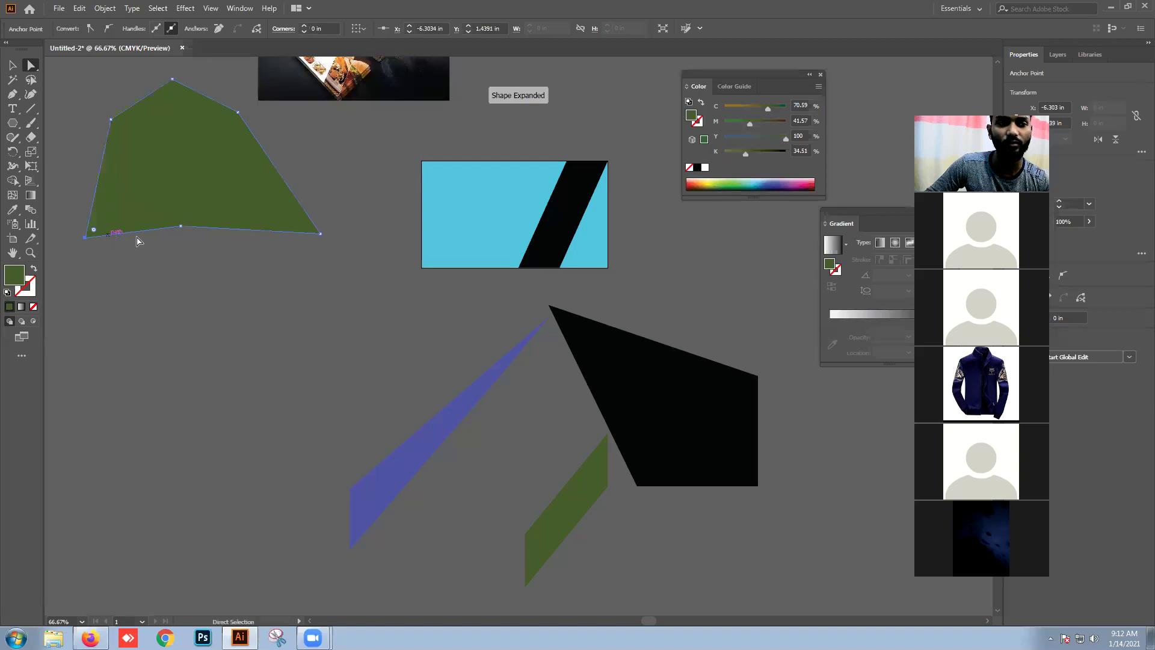
drag(182, 226, 249, 202)
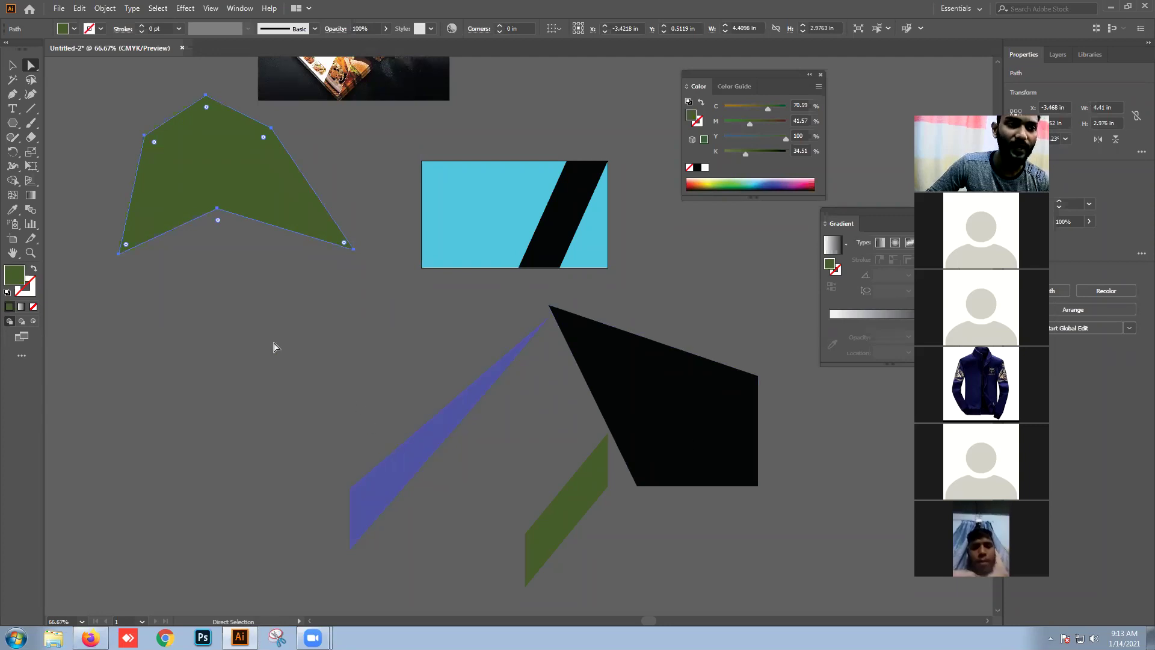
Step: Move the green hexagon onto the other shapes and select all four practice shapes
key(v)
drag(373, 384, 541, 554)
drag(746, 547, 407, 359)
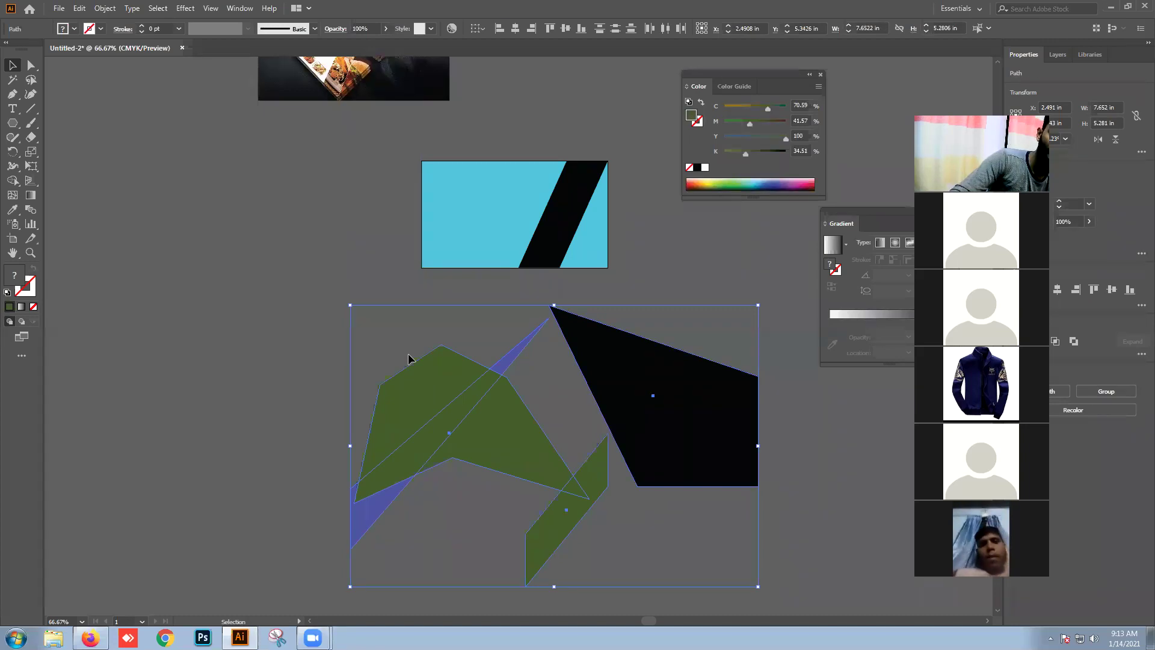
Step: Delete the four practice shapes, then select the black diagonal band to show its anchors
key(Delete)
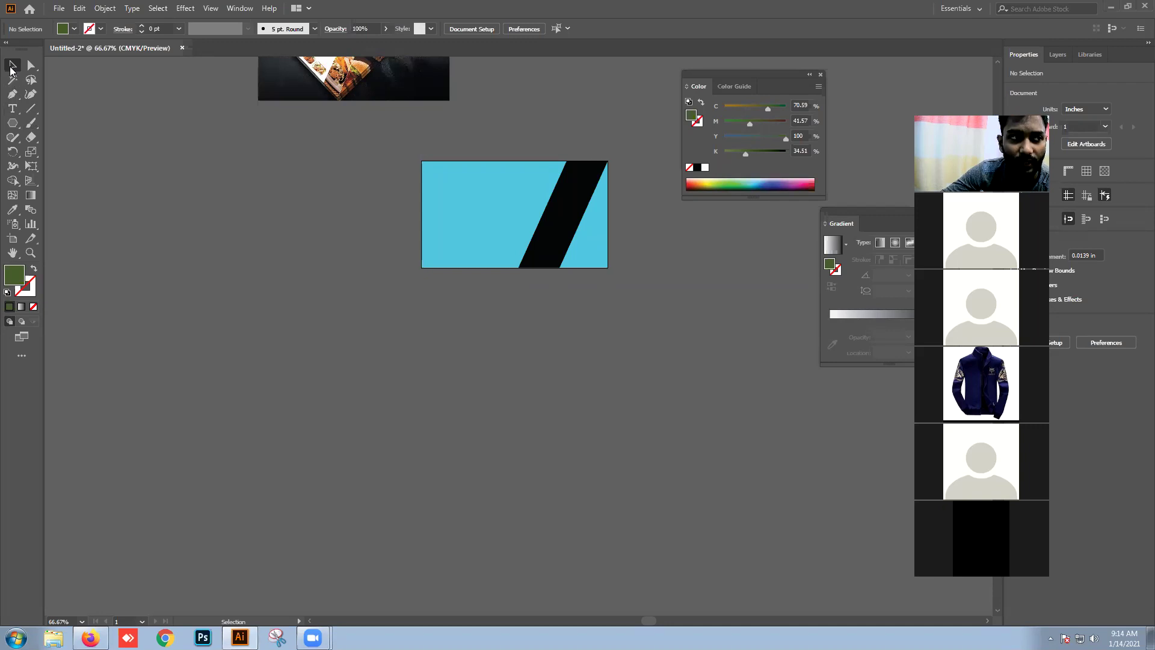
click(543, 221)
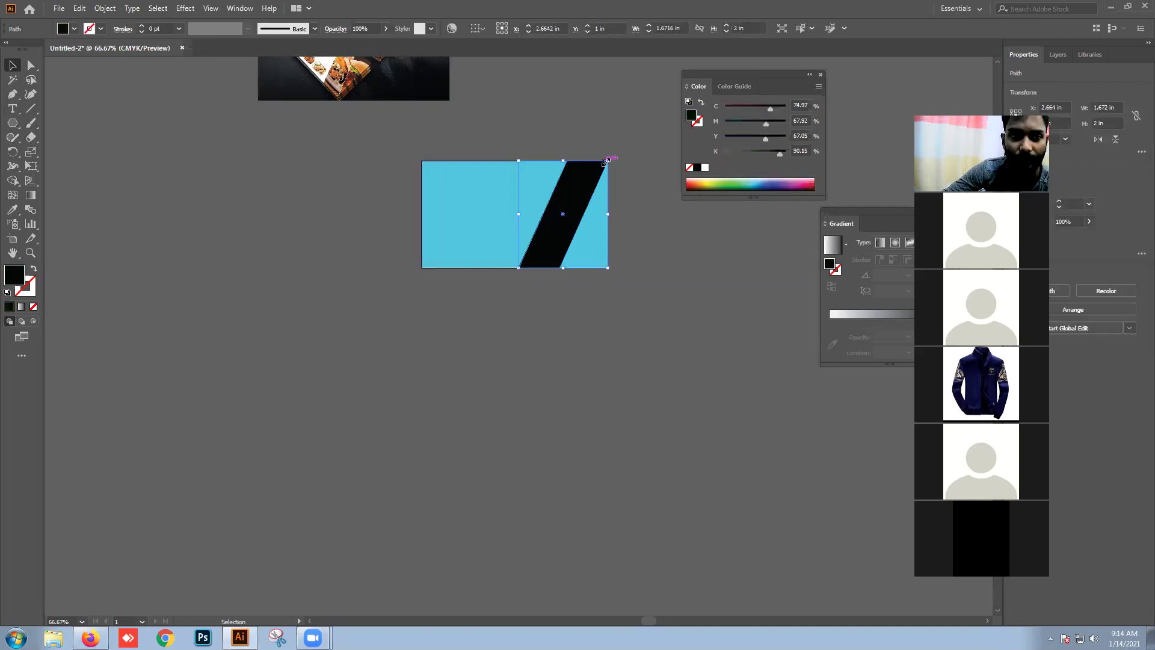
click(30, 65)
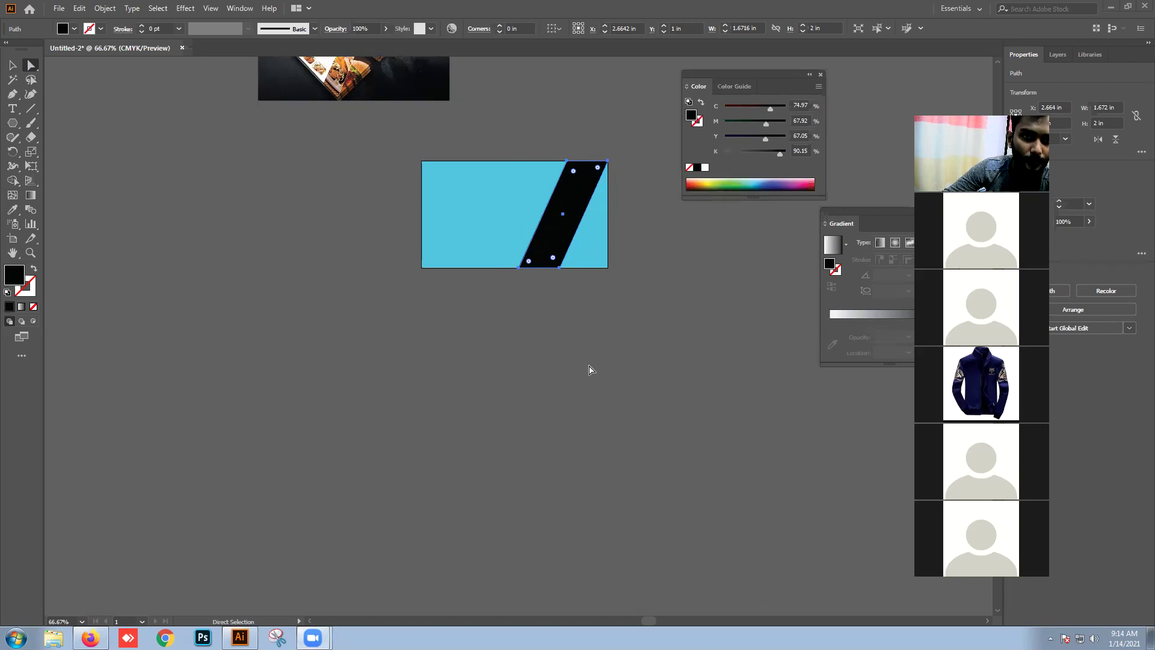
Step: Inspect the card and black band in Outline view, then return to preview
click(527, 348)
scroll(527, 349, up, 1)
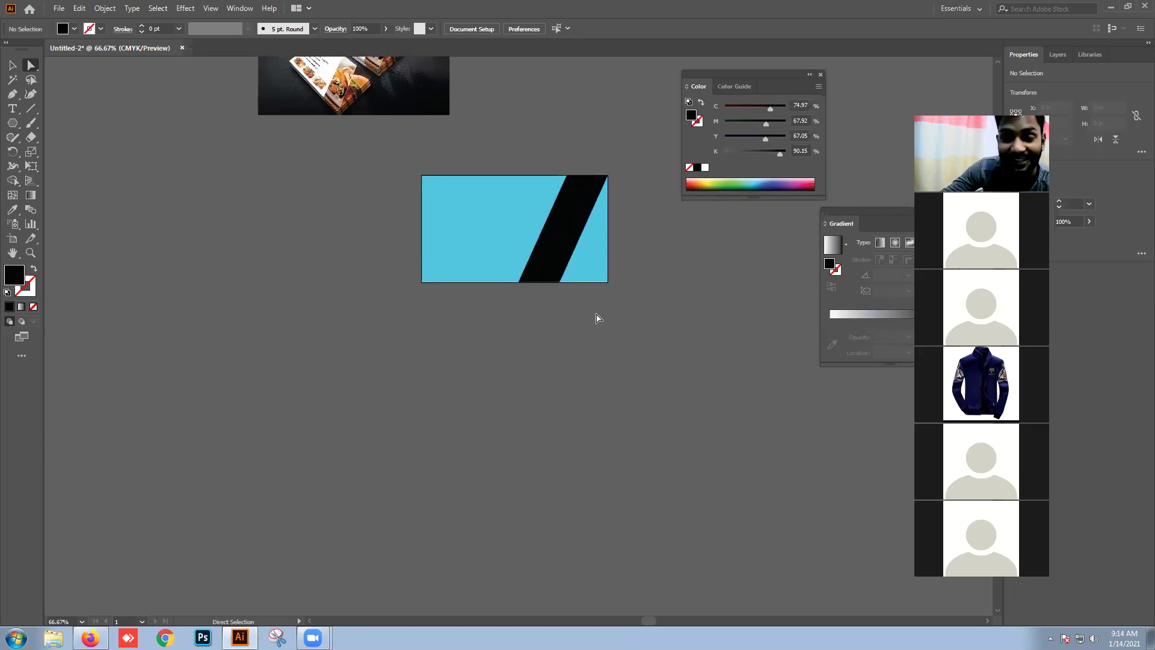
key(ctrl+y)
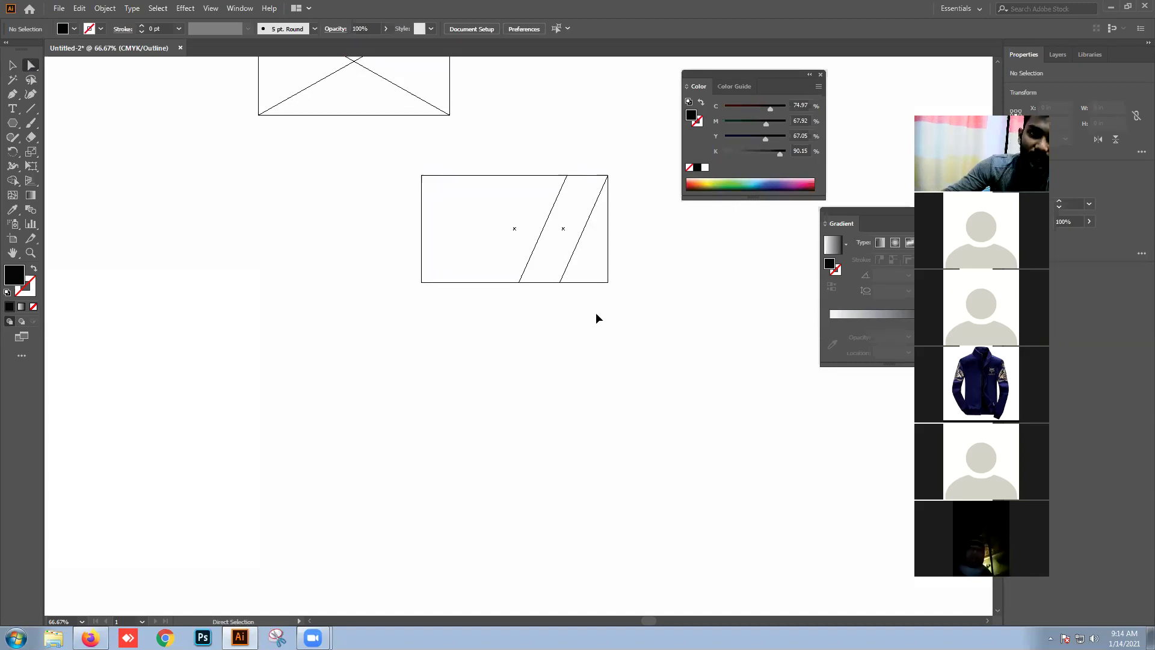
key(ctrl+y)
Step: Nudge the black band's bottom edge up slightly and recheck its fit in Outline view
key(v)
click(536, 278)
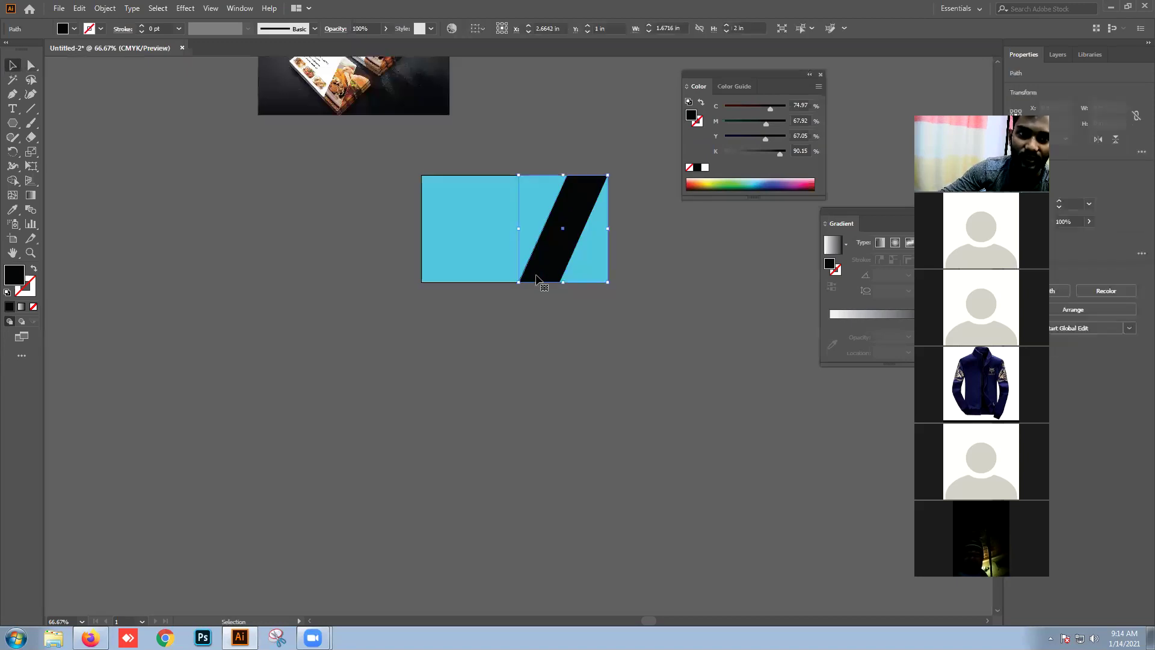
drag(562, 287, 562, 284)
key(ctrl+y)
key(a)
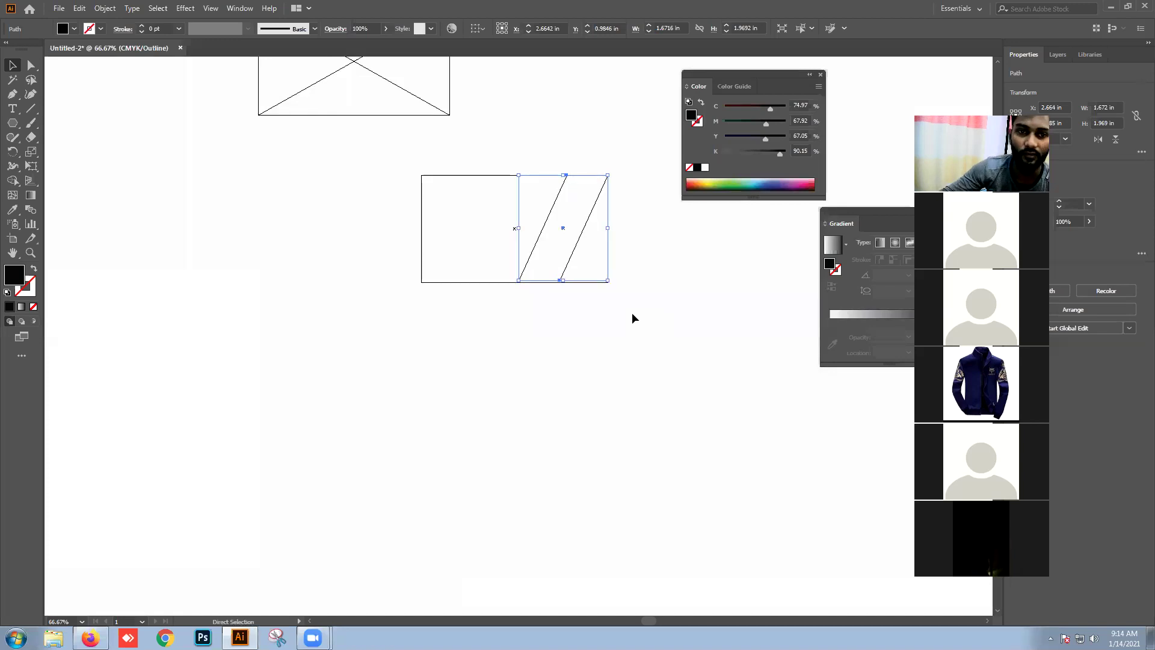
click(621, 319)
key(v)
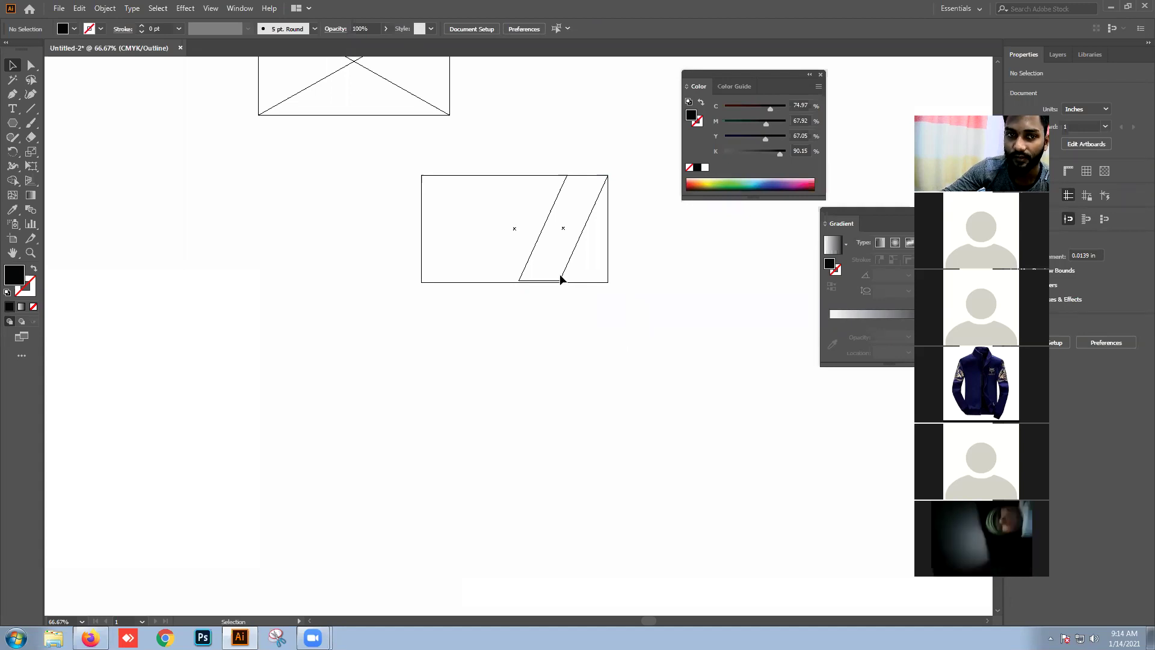
click(562, 280)
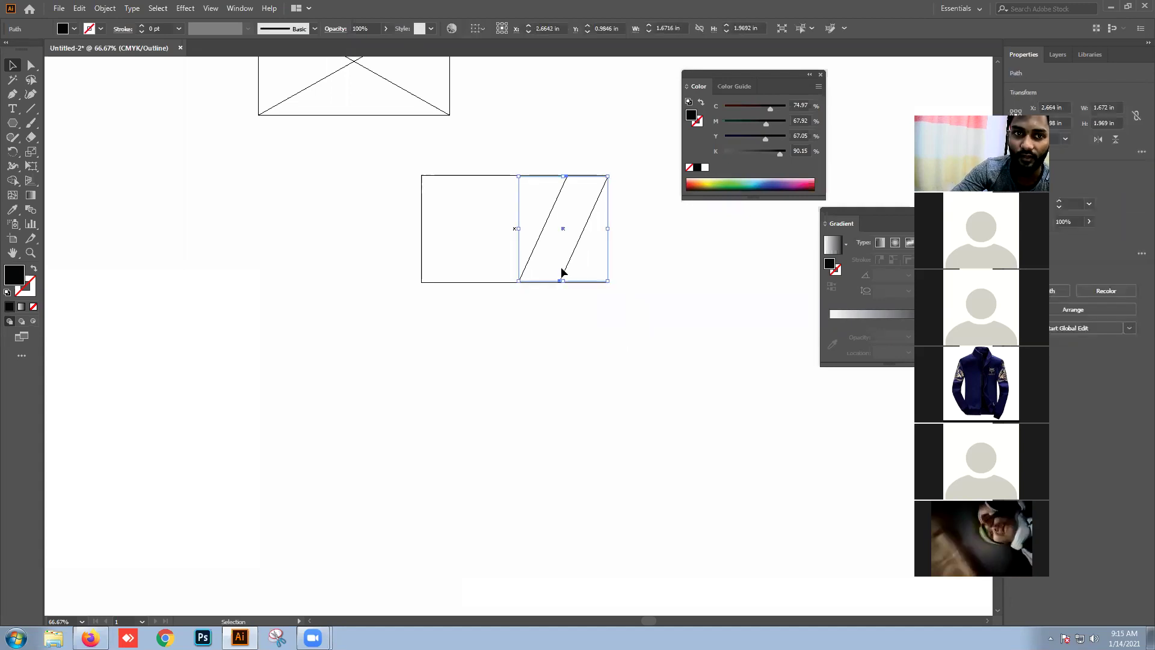
click(740, 329)
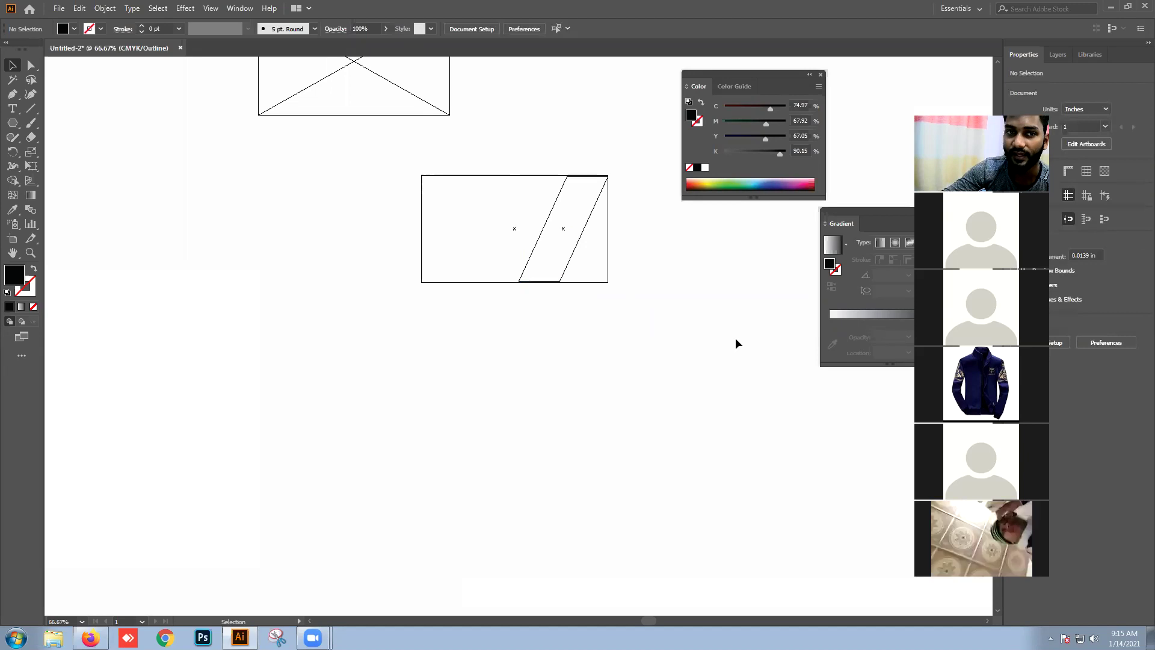
key(ctrl+y)
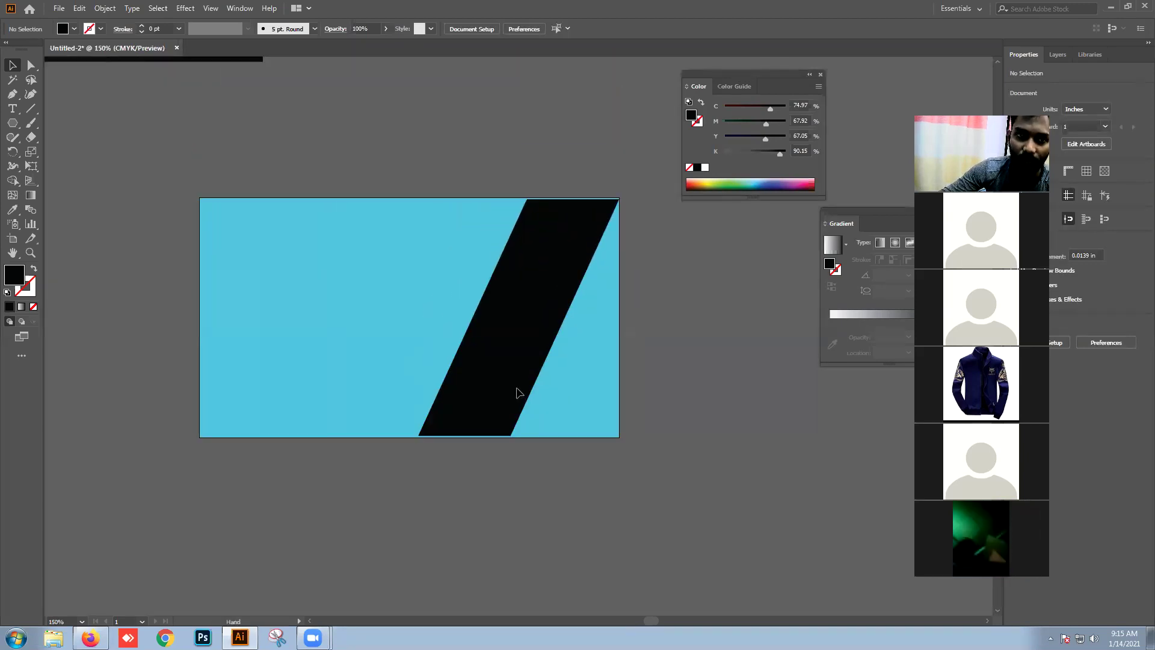
Step: Stretch the black band's bottom edge down to the cyan card's bottom edge
click(518, 392)
drag(517, 434, 520, 438)
click(522, 464)
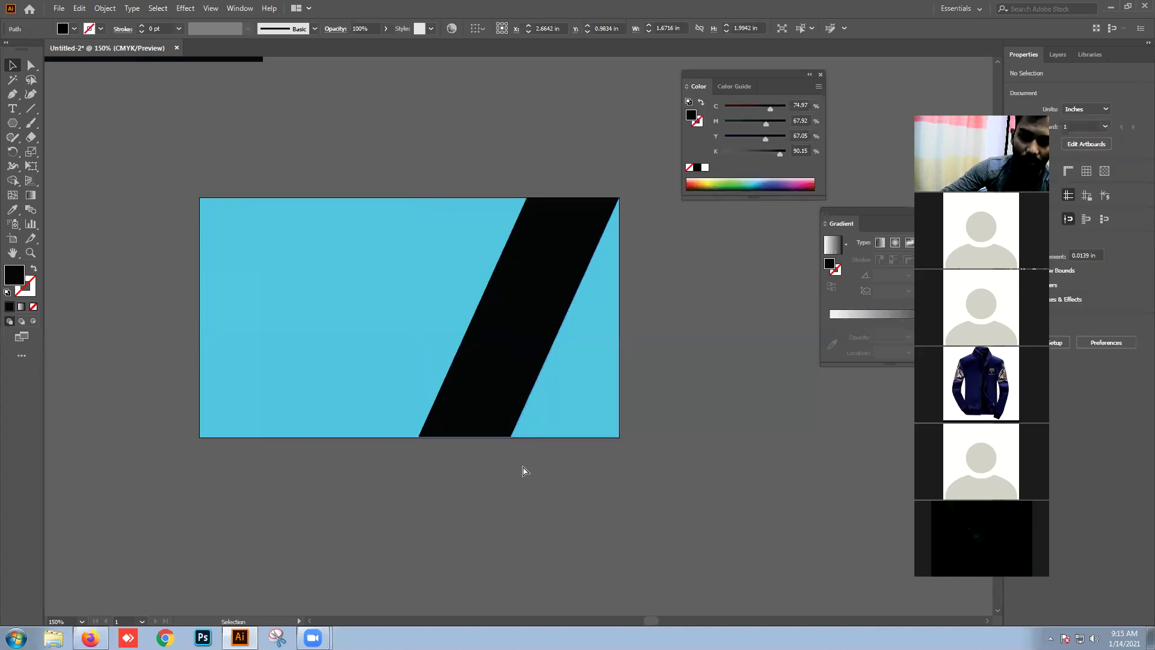
key(ctrl+y)
scroll(457, 445, up, 4)
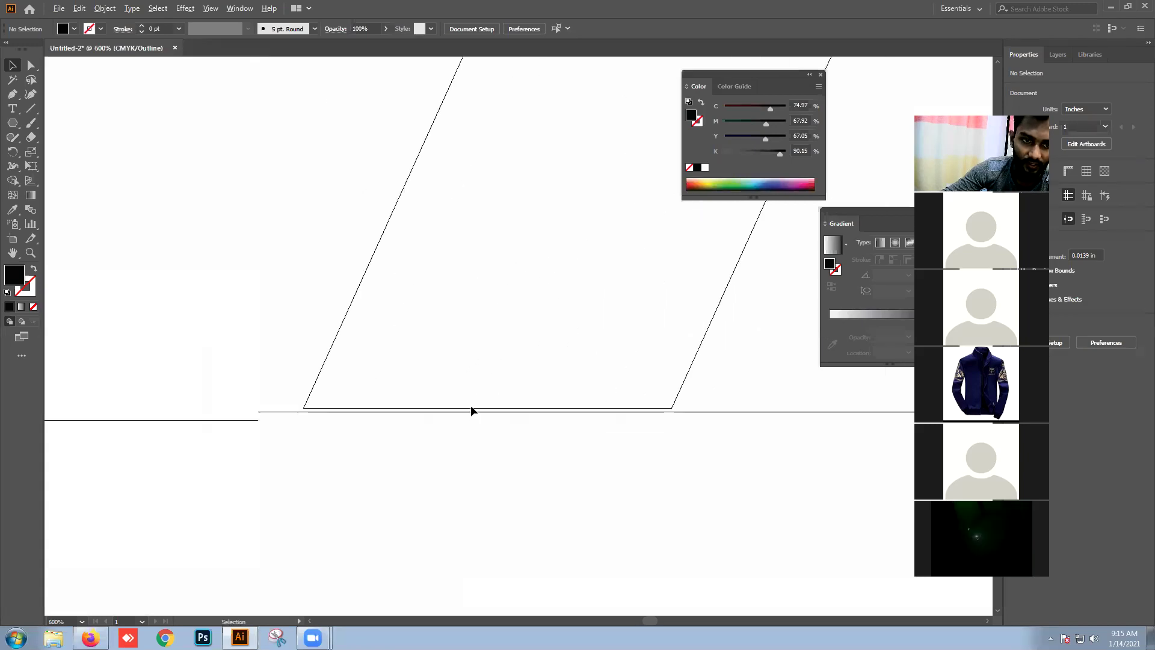
click(308, 398)
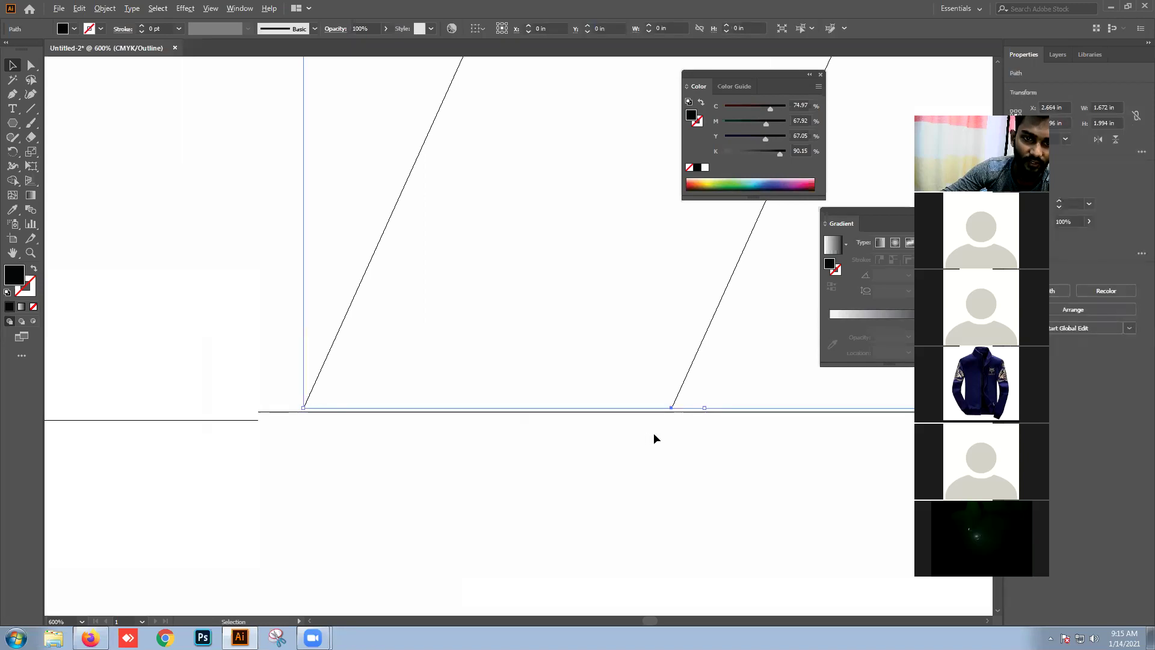
drag(704, 408, 693, 417)
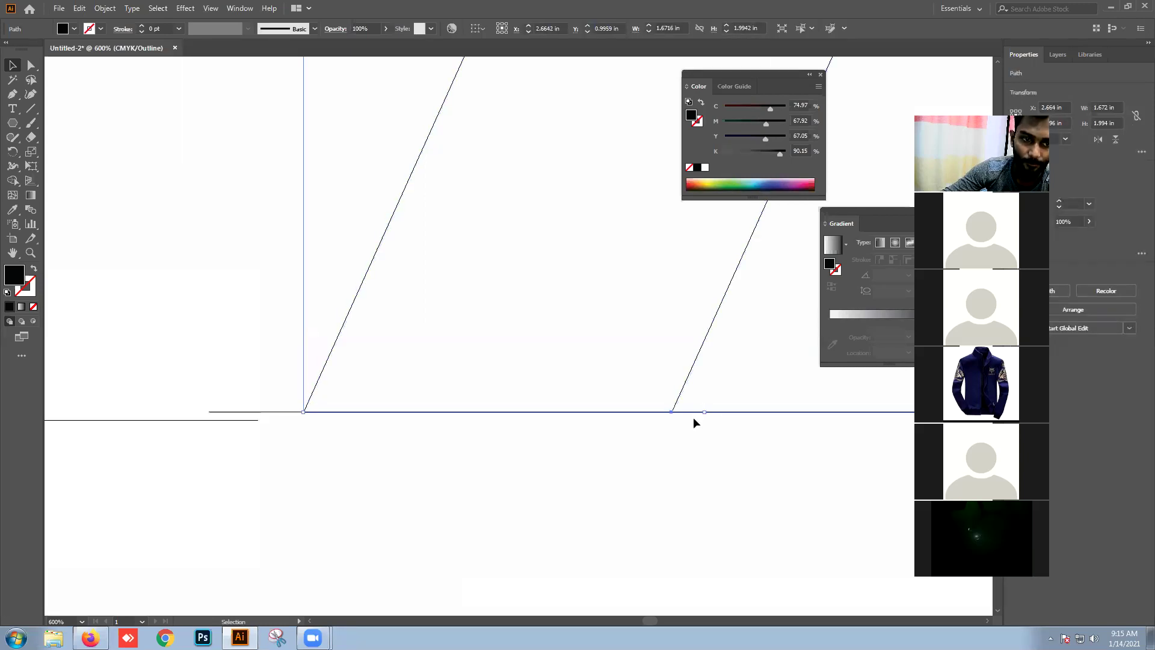
click(678, 486)
Step: Verify the band's bottom alignment in Outline view, then bring Firefox to the front
scroll(668, 430, up, 3)
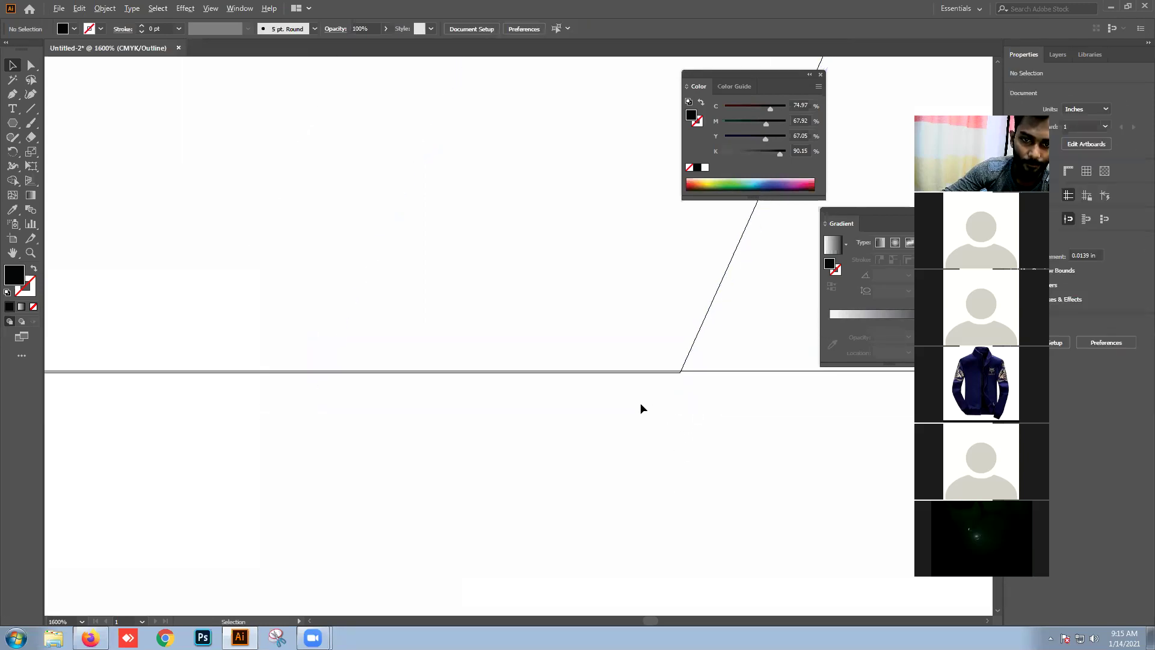
click(464, 371)
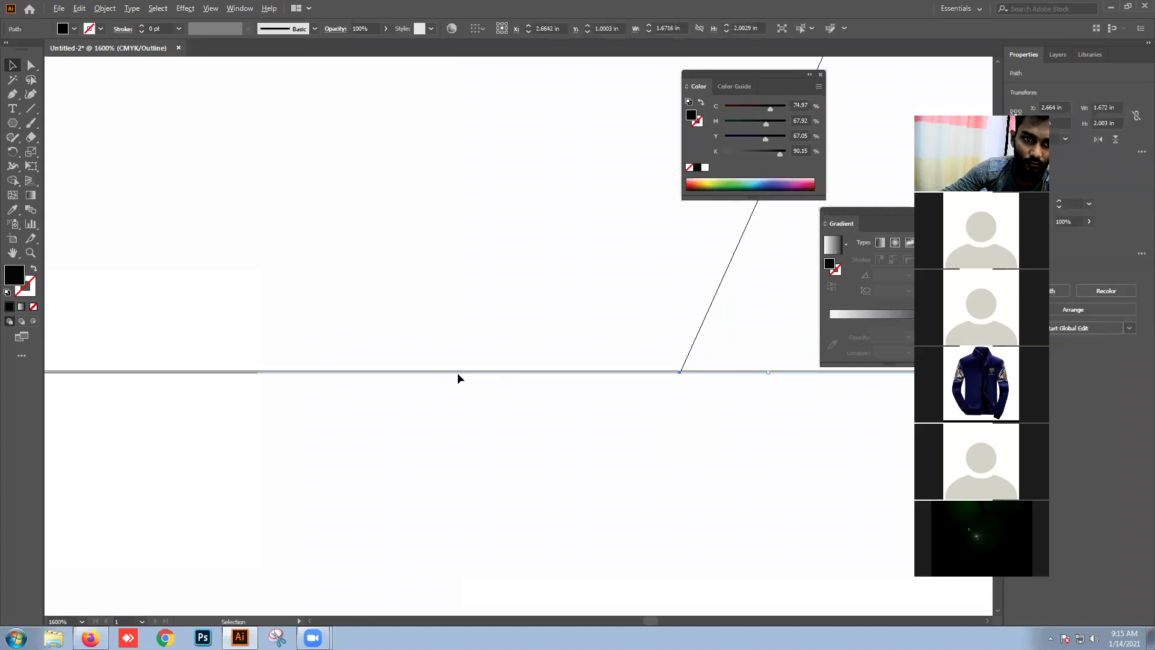
click(742, 392)
scroll(735, 395, down, 3)
scroll(705, 409, down, 3)
key(ctrl+y)
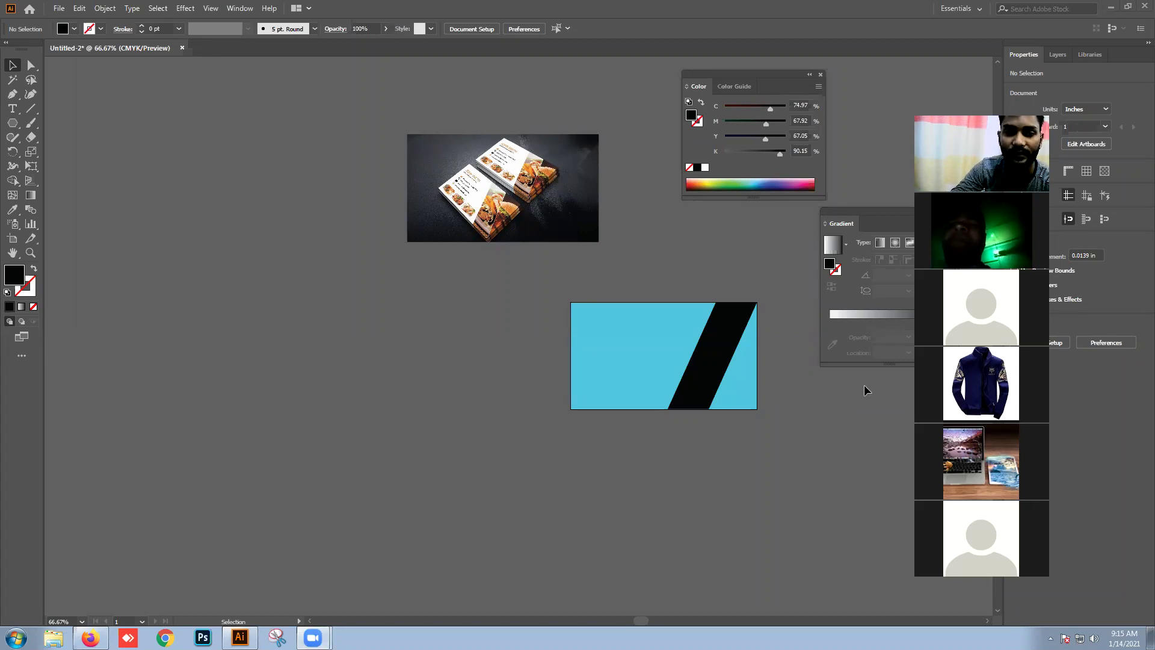
key(ctrl+y)
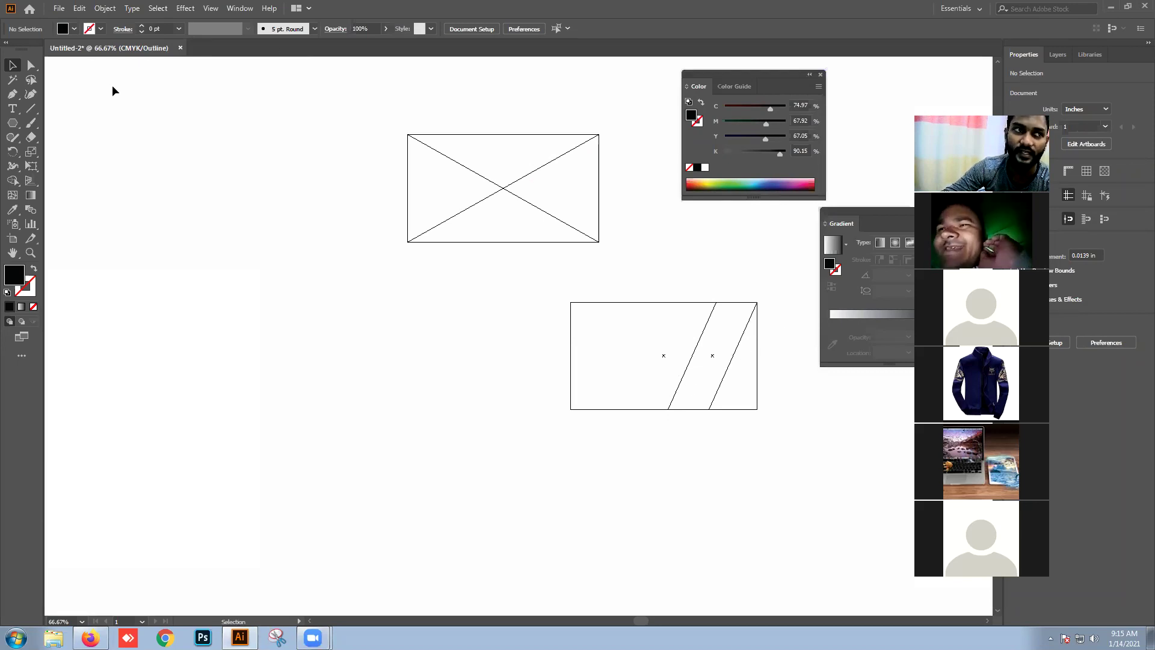
click(91, 637)
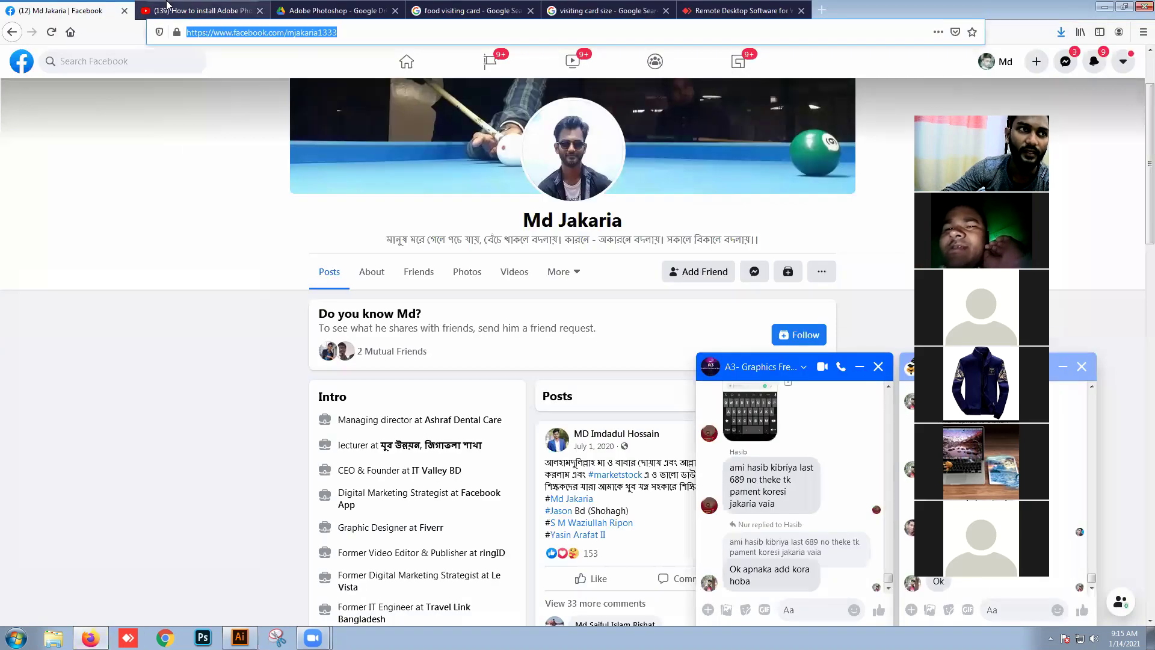
Step: Browse the 'visiting card size' and 'food visiting card' image results, then minimize Firefox
click(607, 10)
click(481, 7)
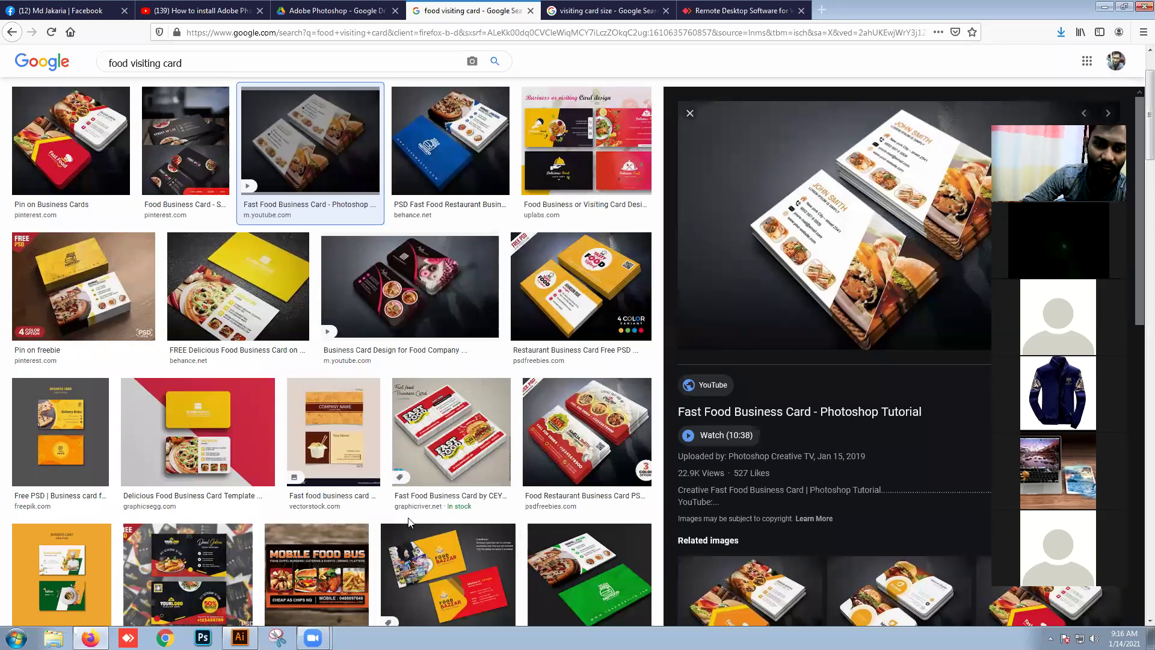
click(1103, 10)
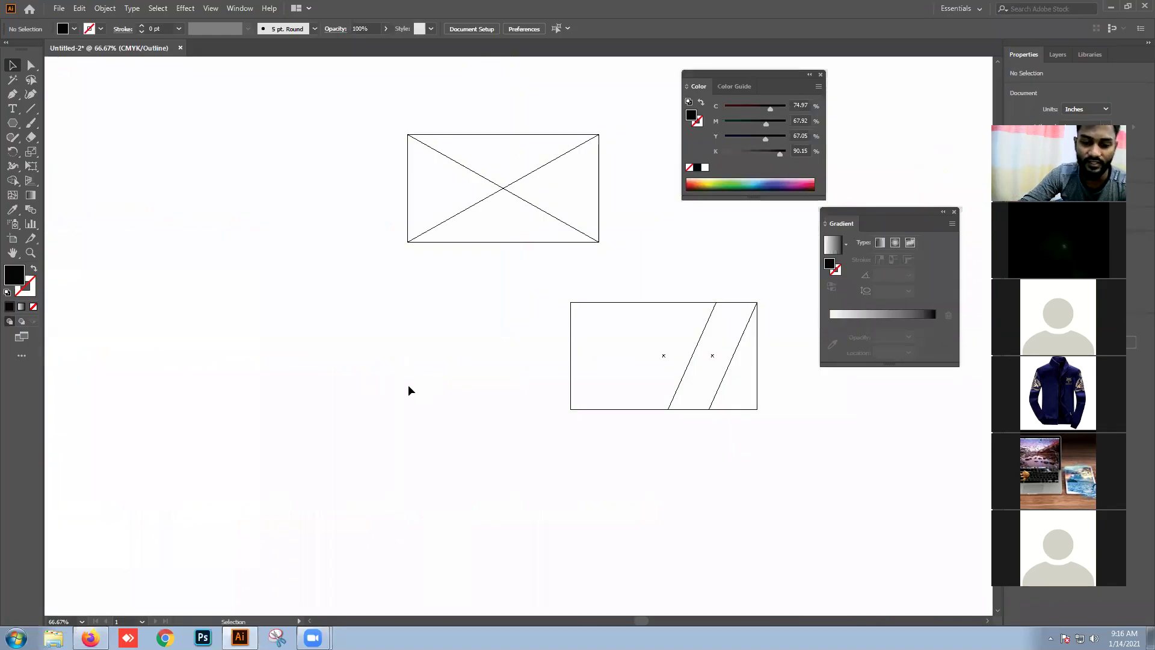
Step: Return to full-colour preview and clear the first card's shapes off the artboard
key(ctrl+y)
key(ctrl+y)
key(ctrl+y)
key(v)
click(662, 394)
click(842, 438)
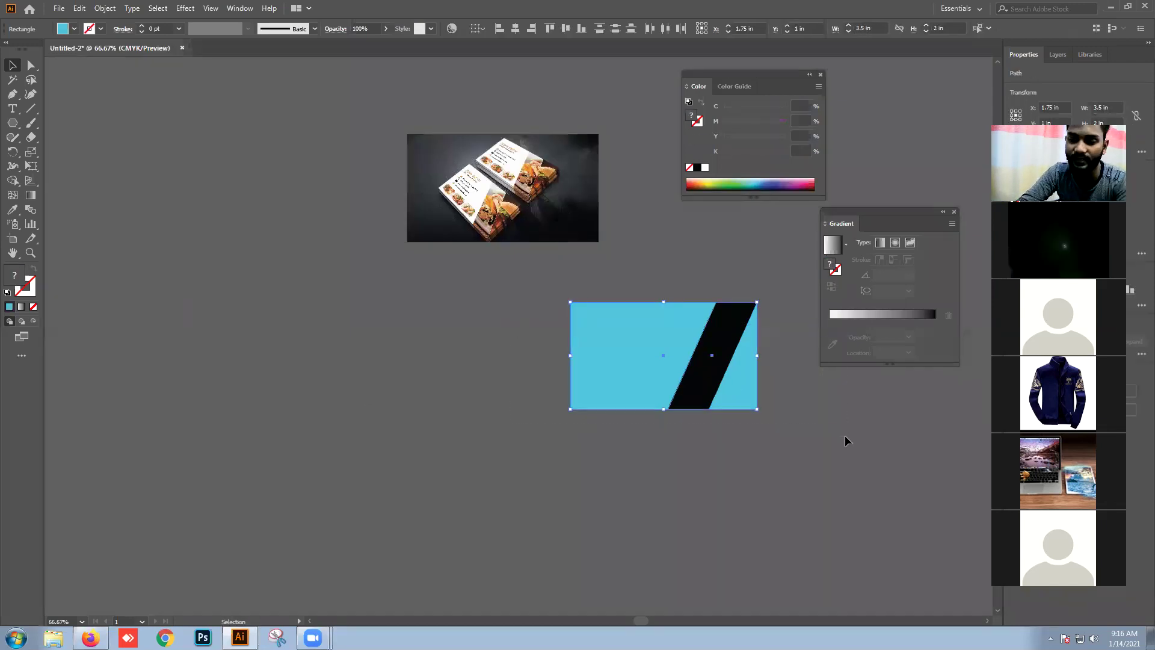
key(ctrl+z)
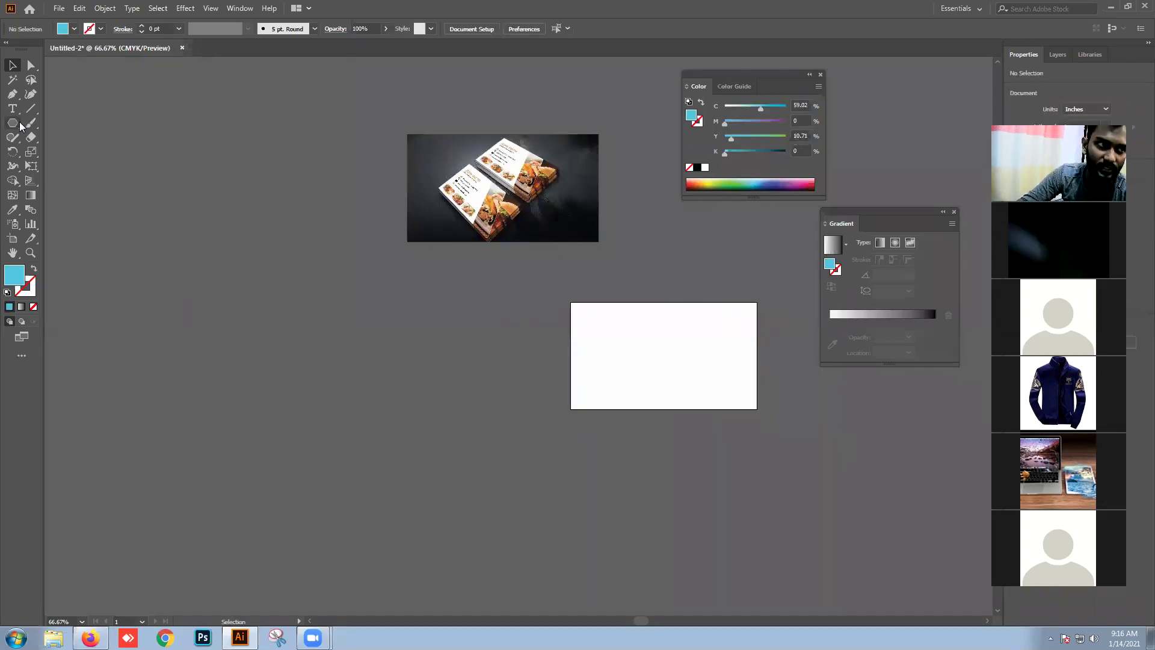
Step: Draw a cyan rectangle over the whole artboard and a narrow upright rectangle to its left
click(12, 123)
click(58, 124)
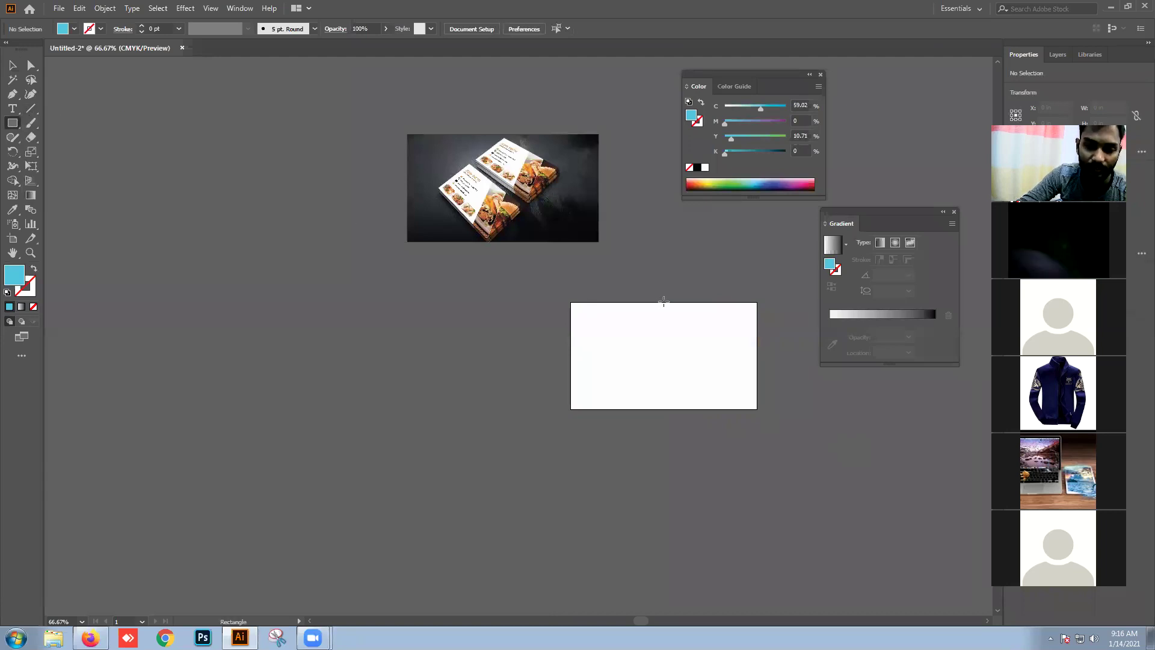
scroll(664, 303, up, 1)
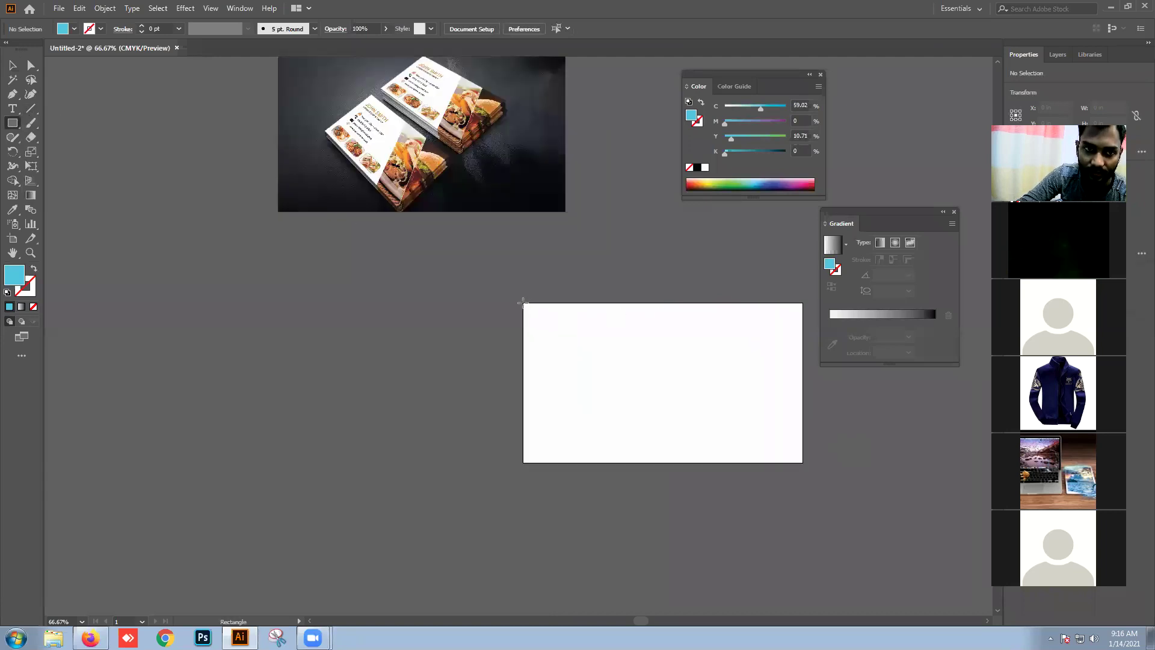
drag(522, 301, 802, 462)
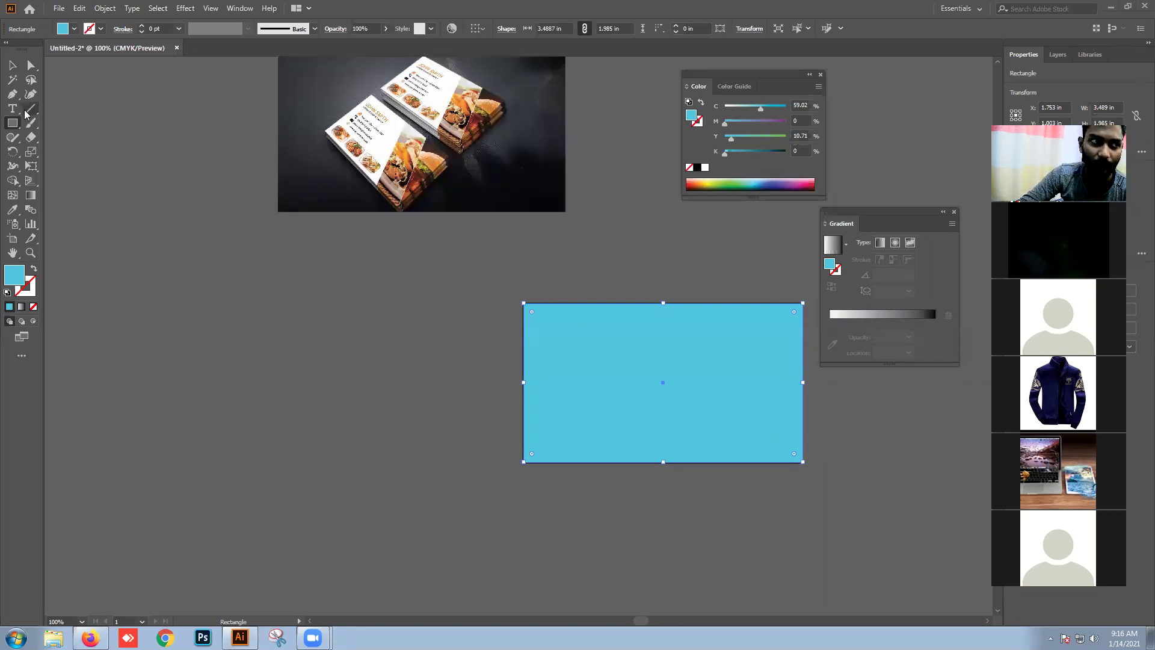
drag(12, 122, 84, 123)
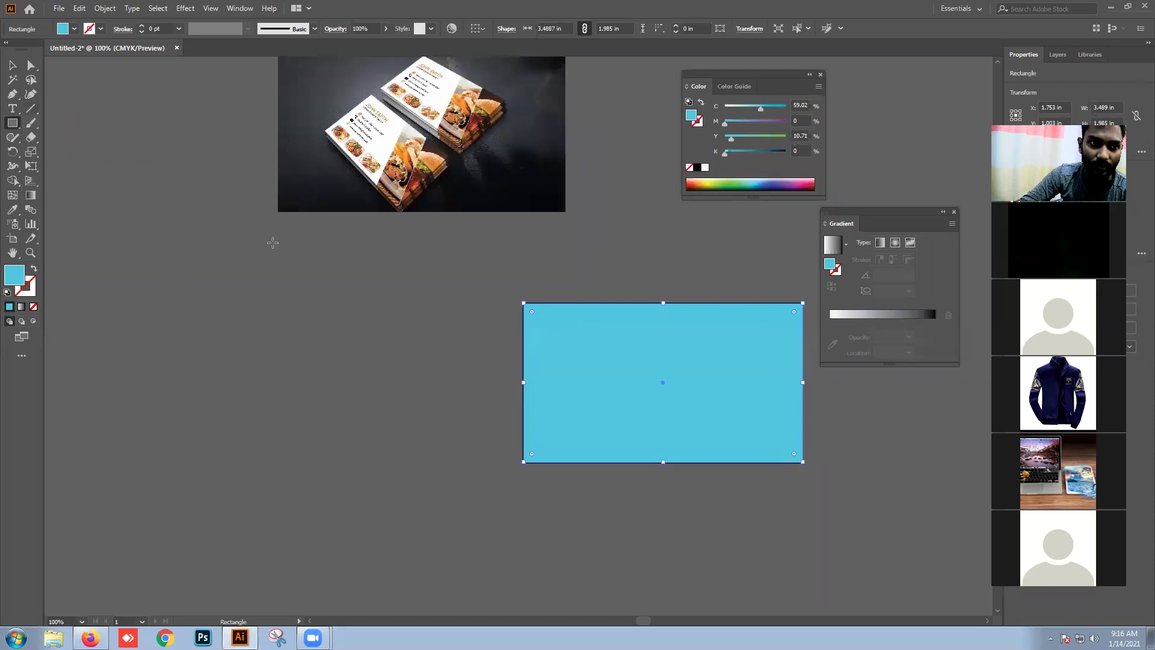
drag(396, 320, 452, 457)
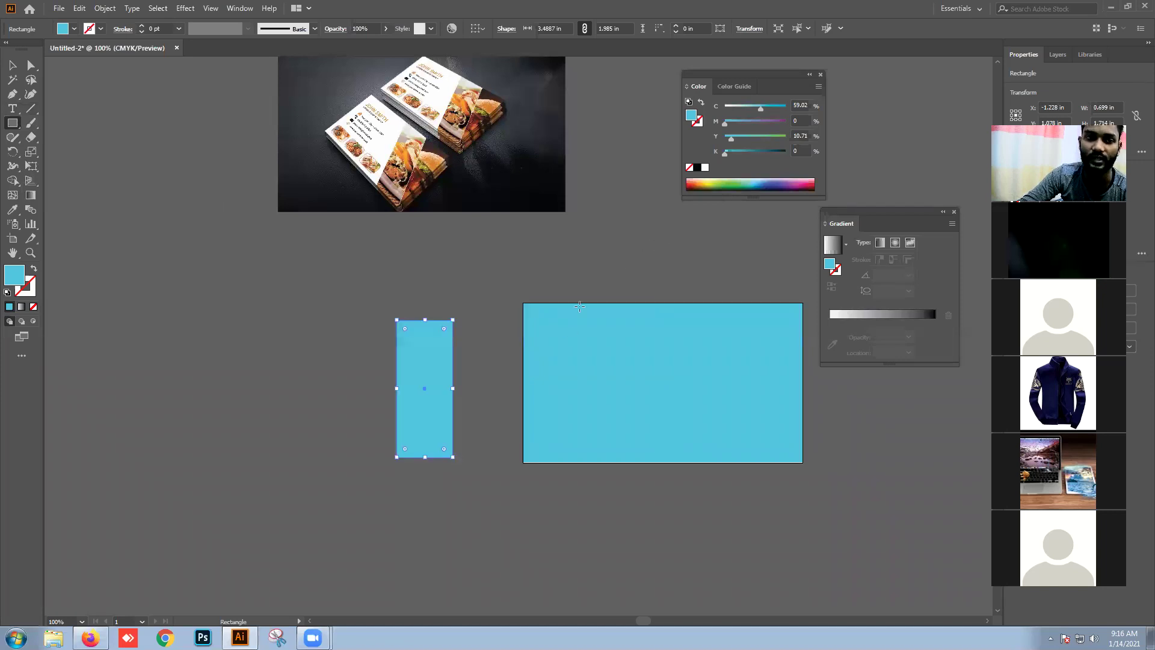
Step: Fill the narrow rectangle with black (000000)
double_click(13, 272)
text(000000)
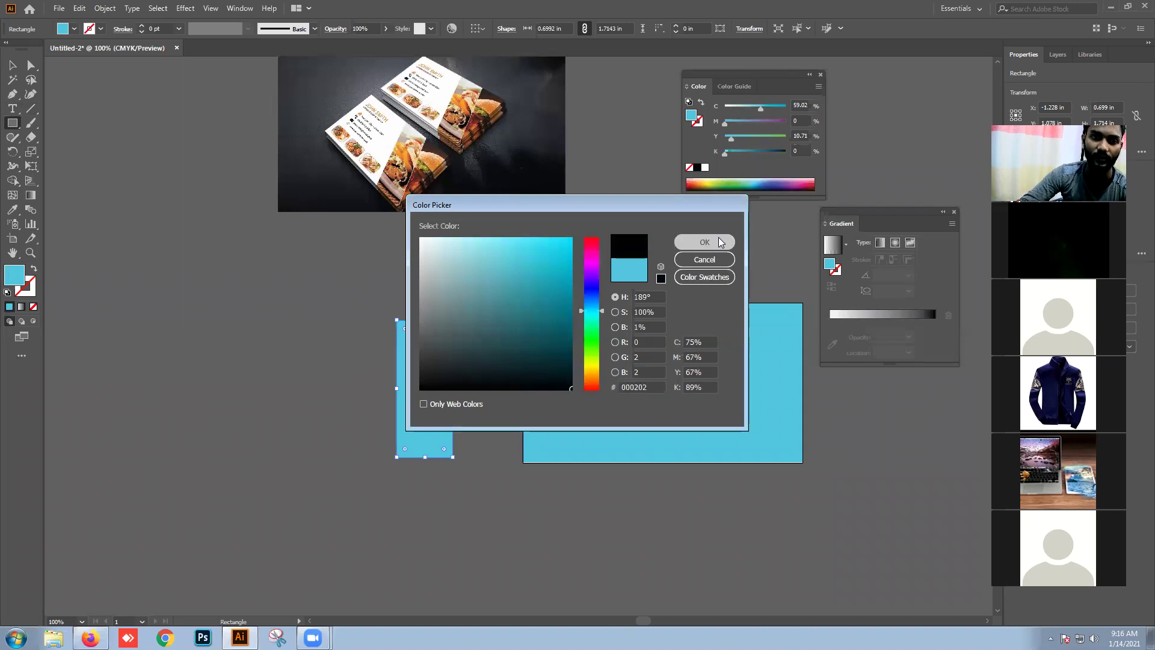
click(704, 242)
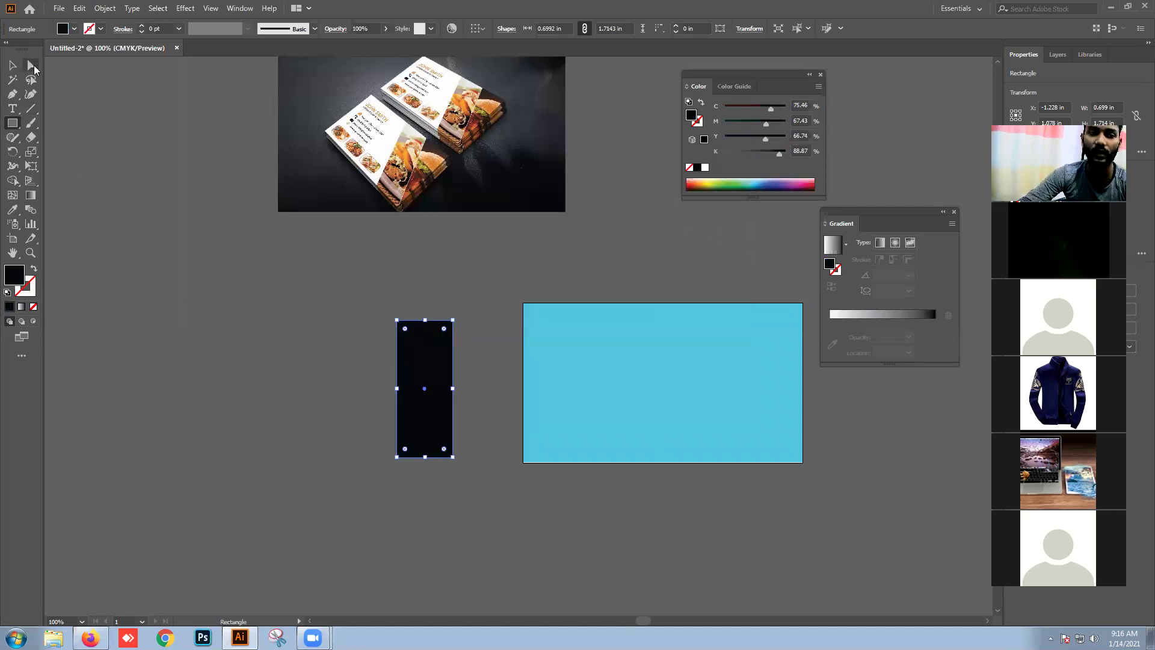
Step: Slant the black rectangle by shifting its top-right corner and place it on the cyan card
click(32, 66)
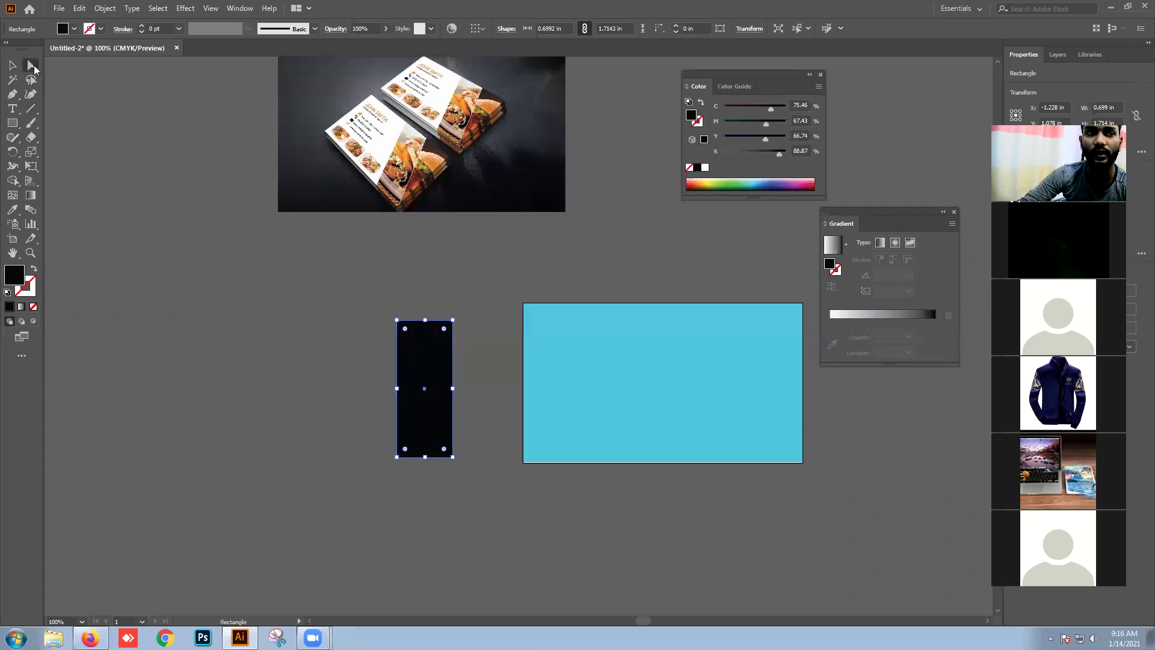
drag(421, 365, 438, 365)
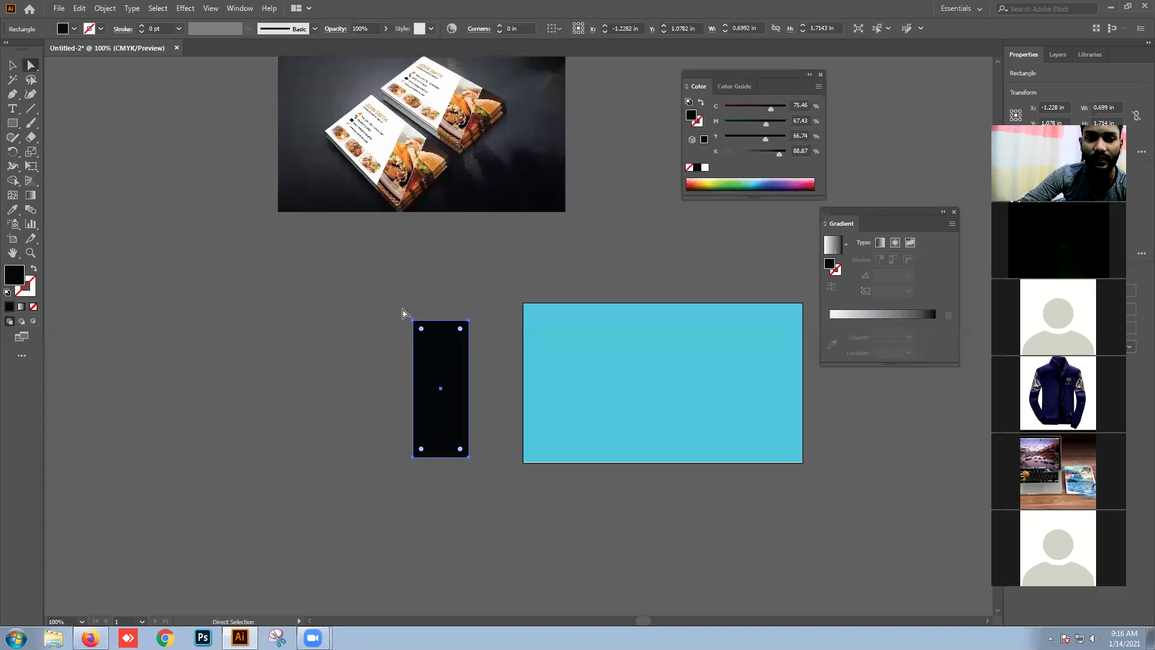
click(469, 322)
drag(470, 323, 543, 326)
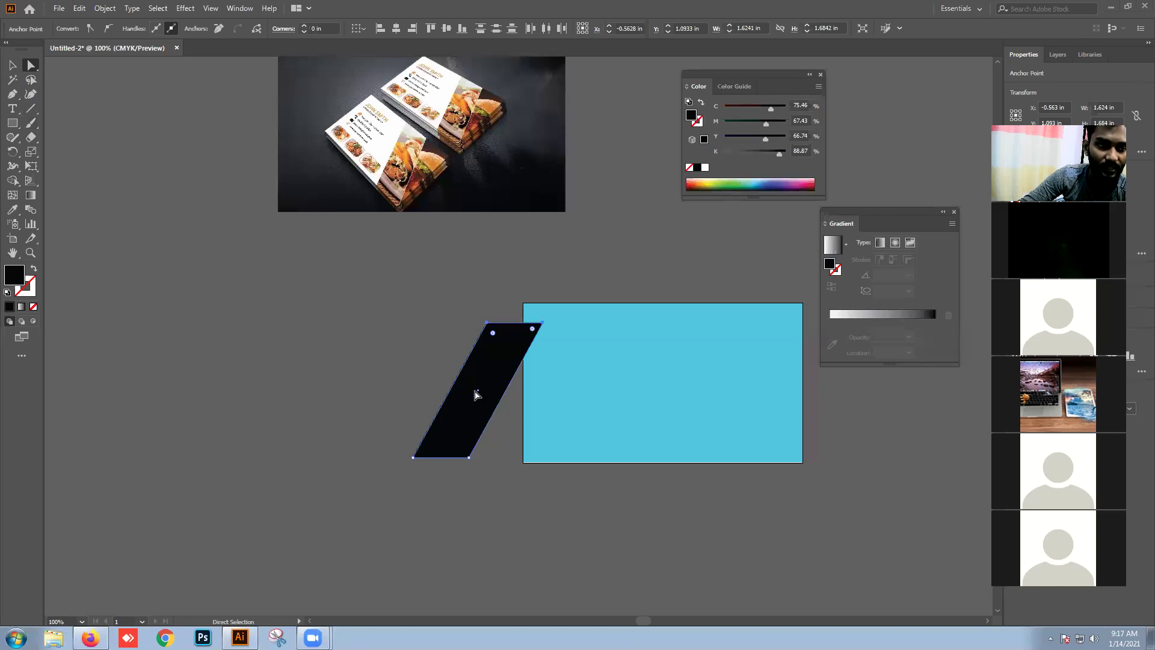
drag(498, 369, 751, 342)
Step: Stretch the black parallelogram down to the card's bottom edge
click(13, 64)
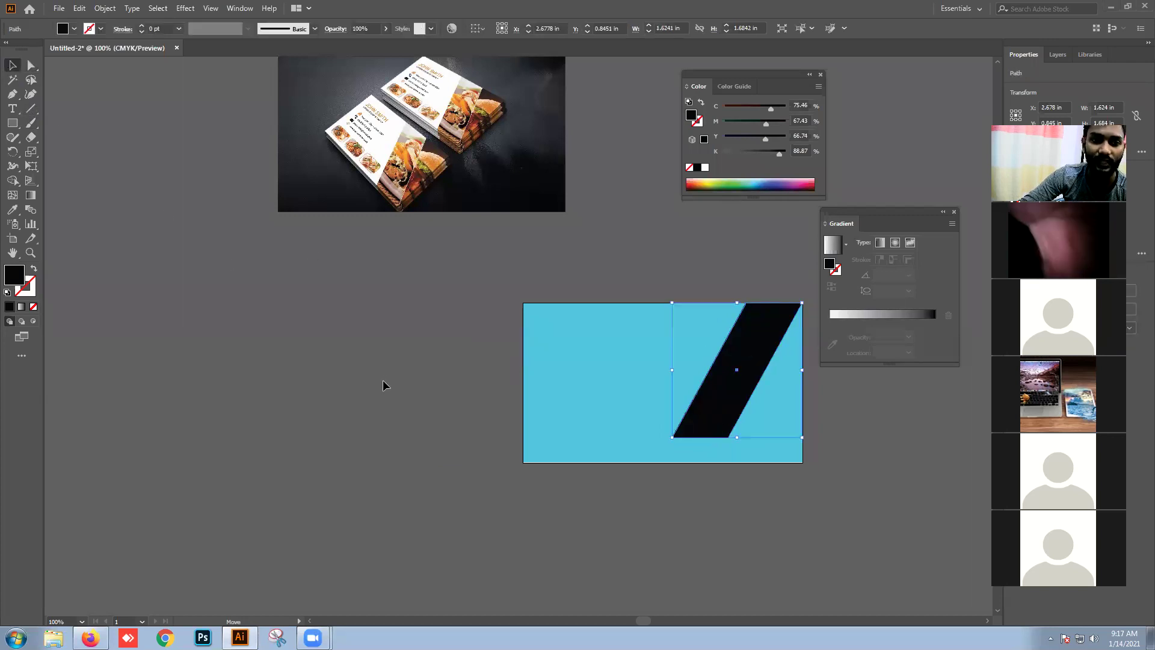
click(571, 513)
scroll(605, 477, up, 1)
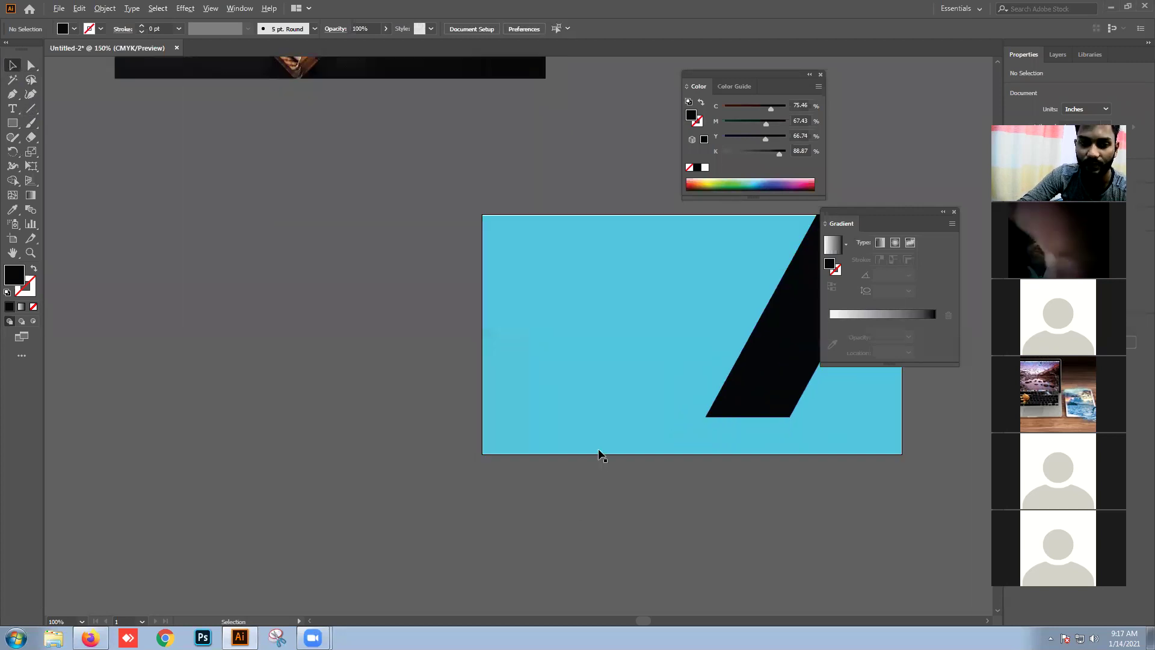
drag(708, 451, 587, 447)
scroll(609, 424, up, 1)
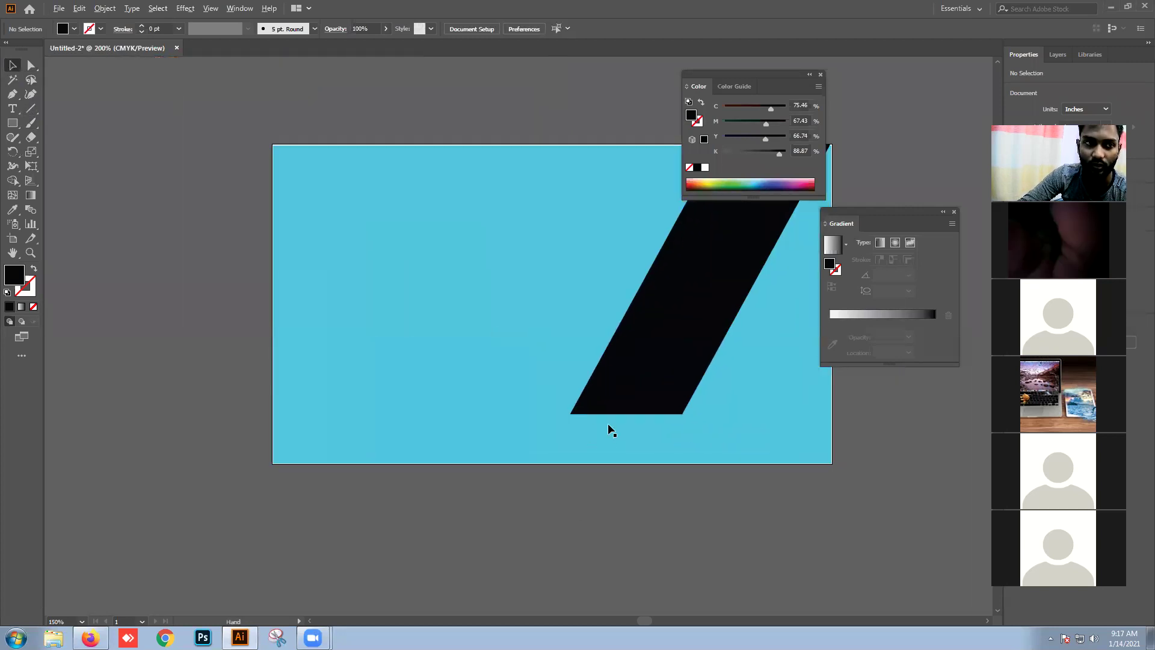
click(659, 350)
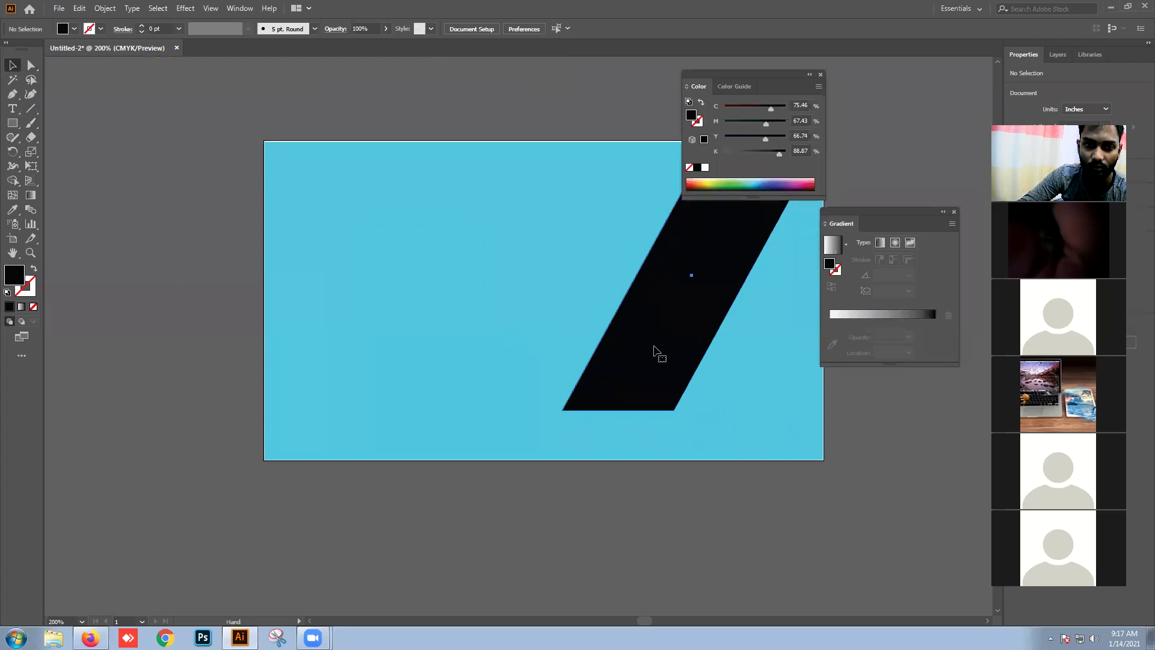
drag(692, 439, 688, 460)
click(666, 514)
scroll(676, 514, down, 3)
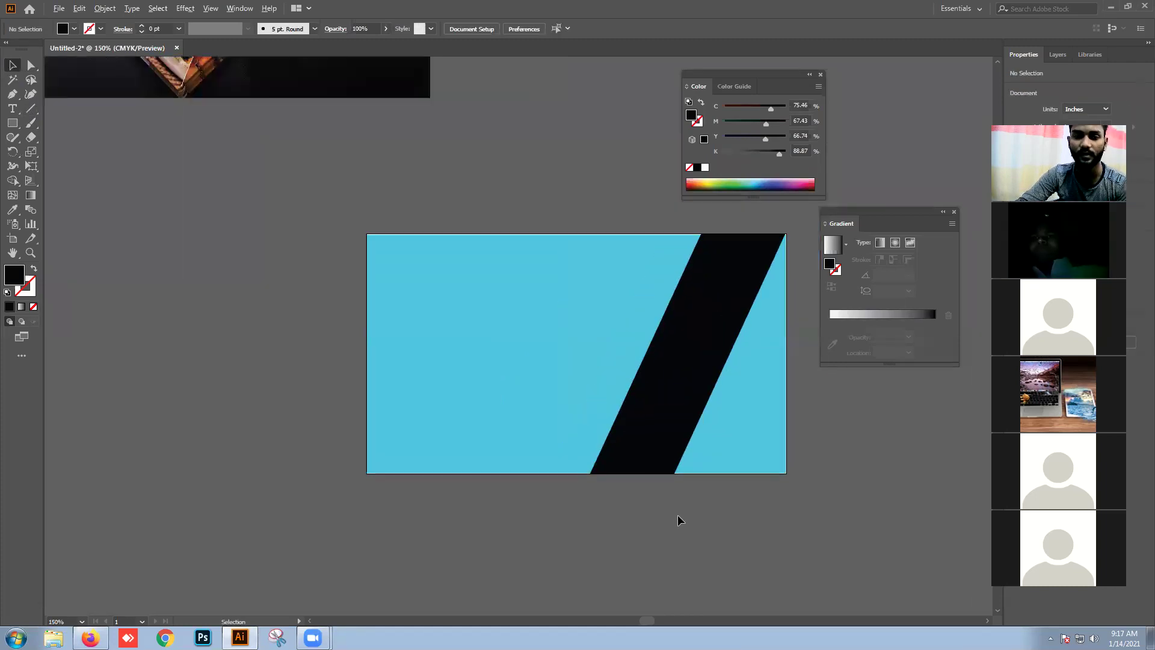
scroll(762, 516, up, 3)
drag(762, 515, 568, 396)
scroll(568, 396, up, 4)
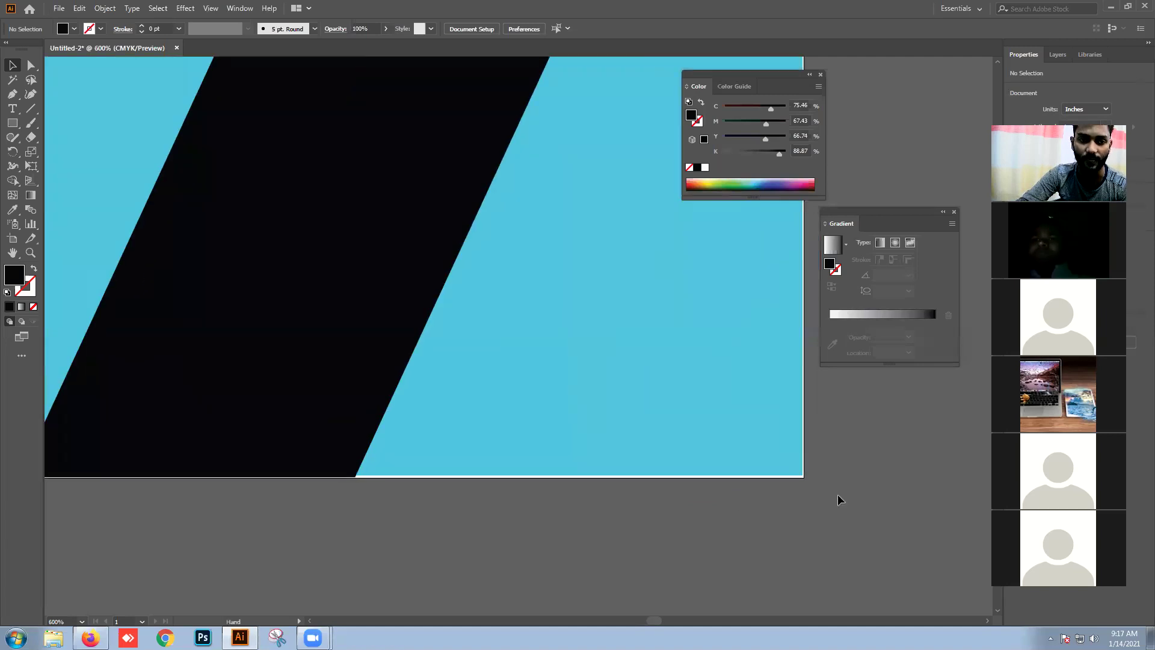
scroll(801, 490, down, 2)
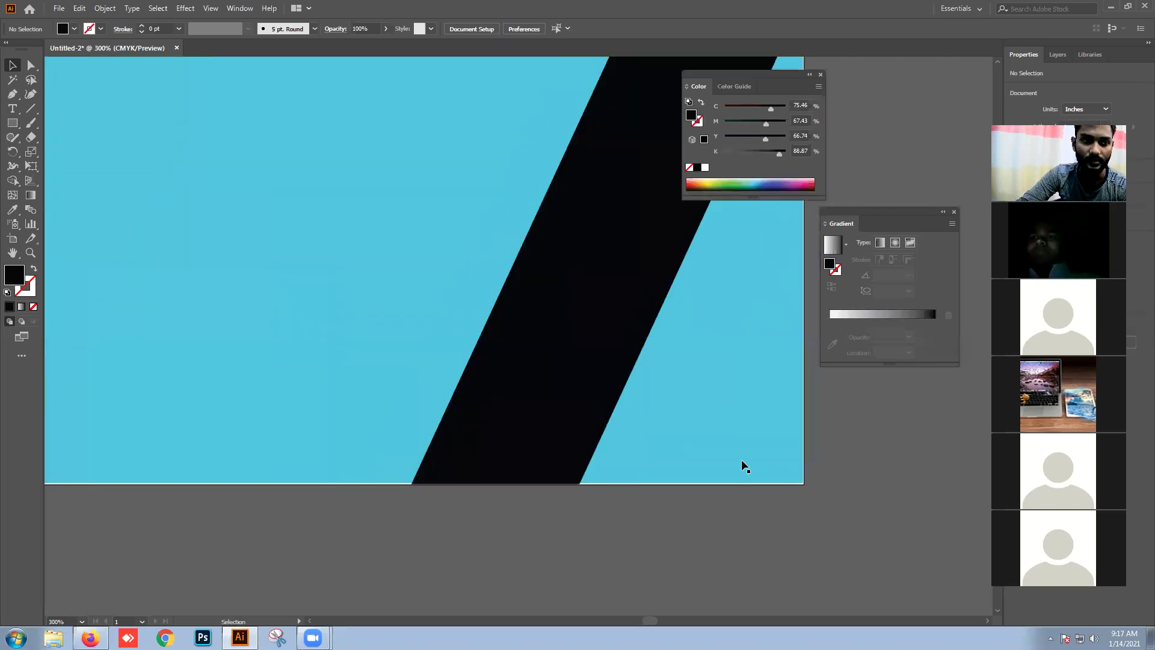
scroll(702, 494, down, 2)
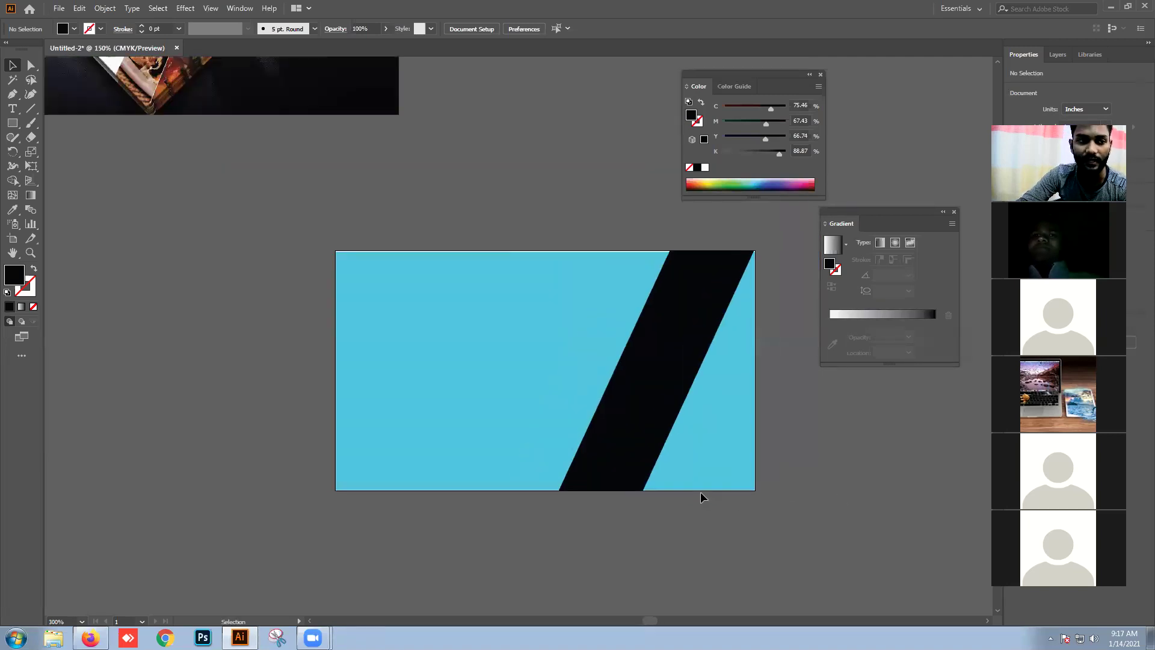
scroll(653, 460, left, 3)
Step: Delete the card's contents and draw a new light cyan rectangle covering the artboard
click(788, 475)
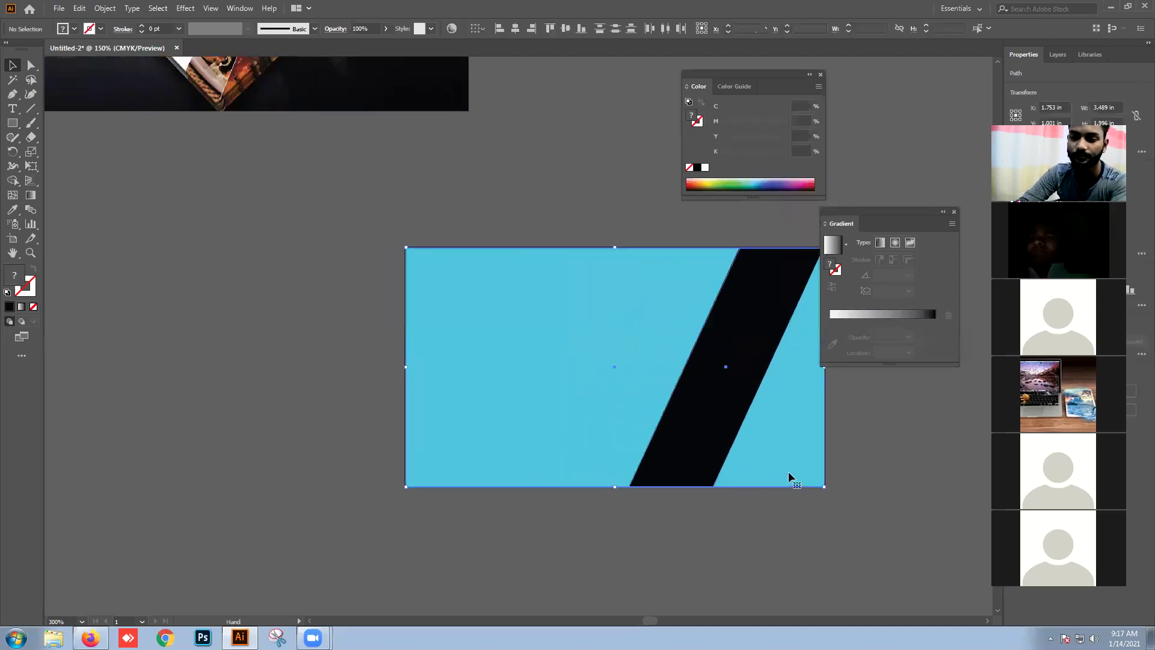
key(Delete)
click(12, 122)
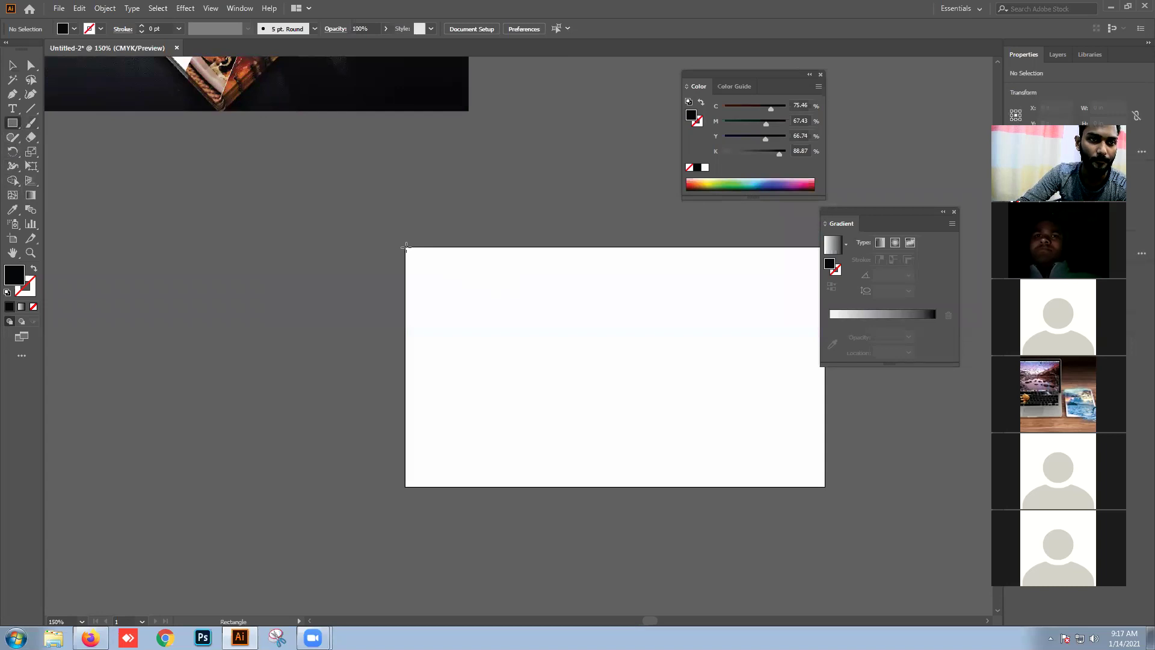
drag(403, 247, 825, 486)
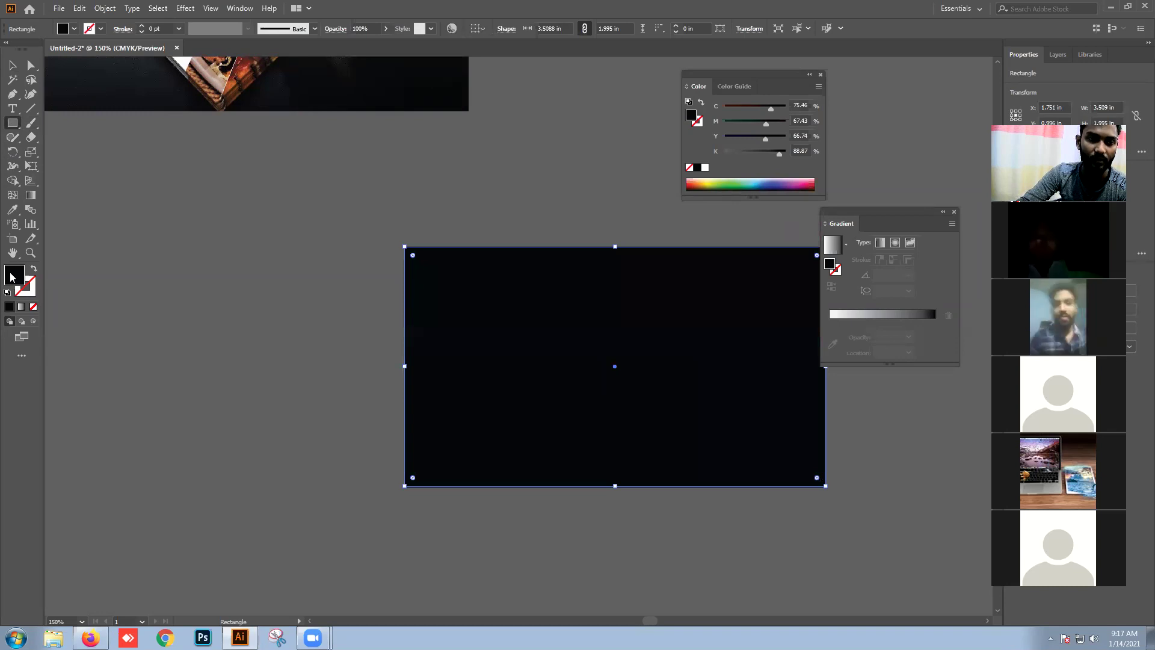
double_click(12, 278)
click(502, 249)
click(701, 242)
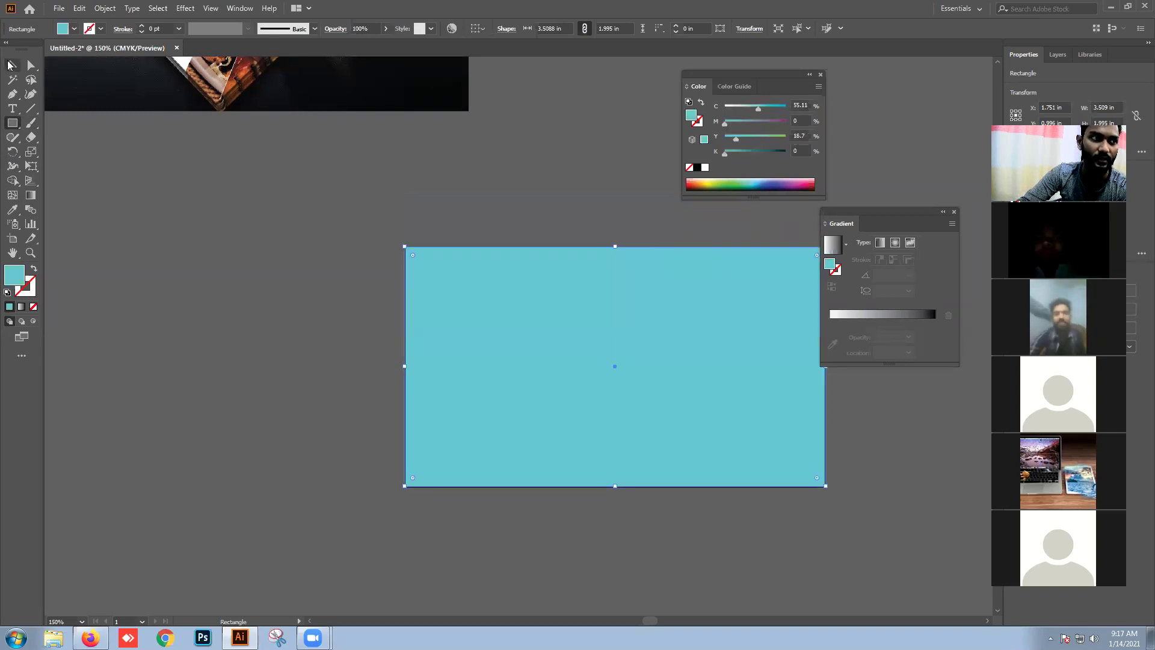
click(358, 211)
Step: Trim the cyan rectangle's left edge so its width becomes 3.5075 in
scroll(510, 324, up, 3)
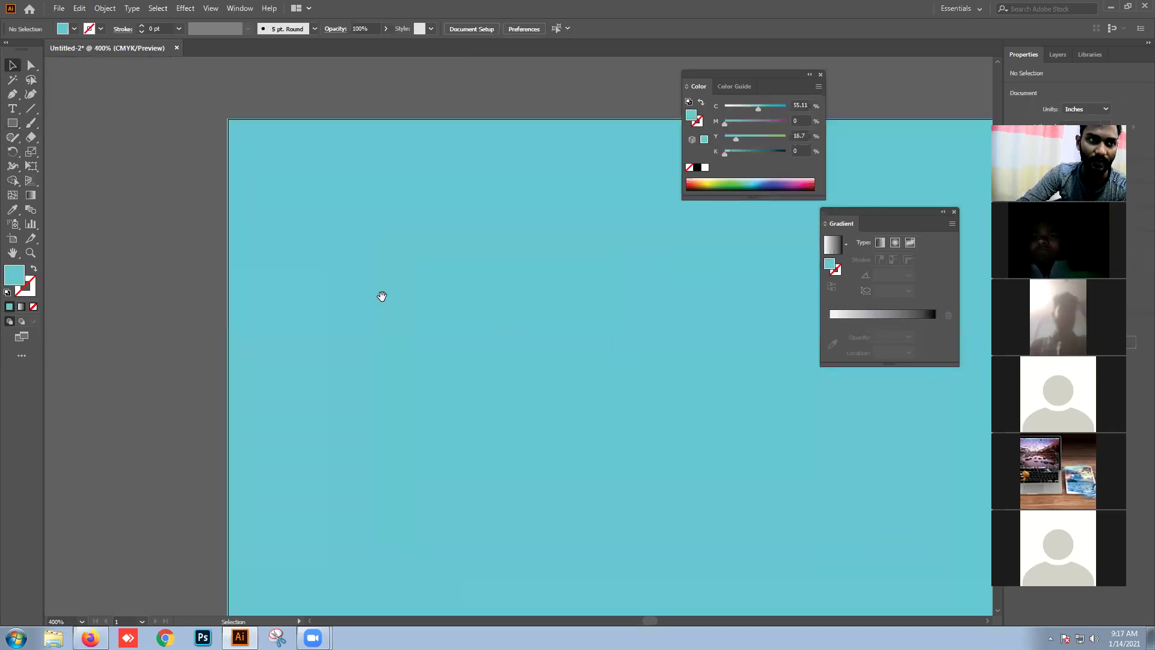
drag(382, 296, 508, 266)
click(445, 337)
drag(420, 343, 421, 346)
click(410, 346)
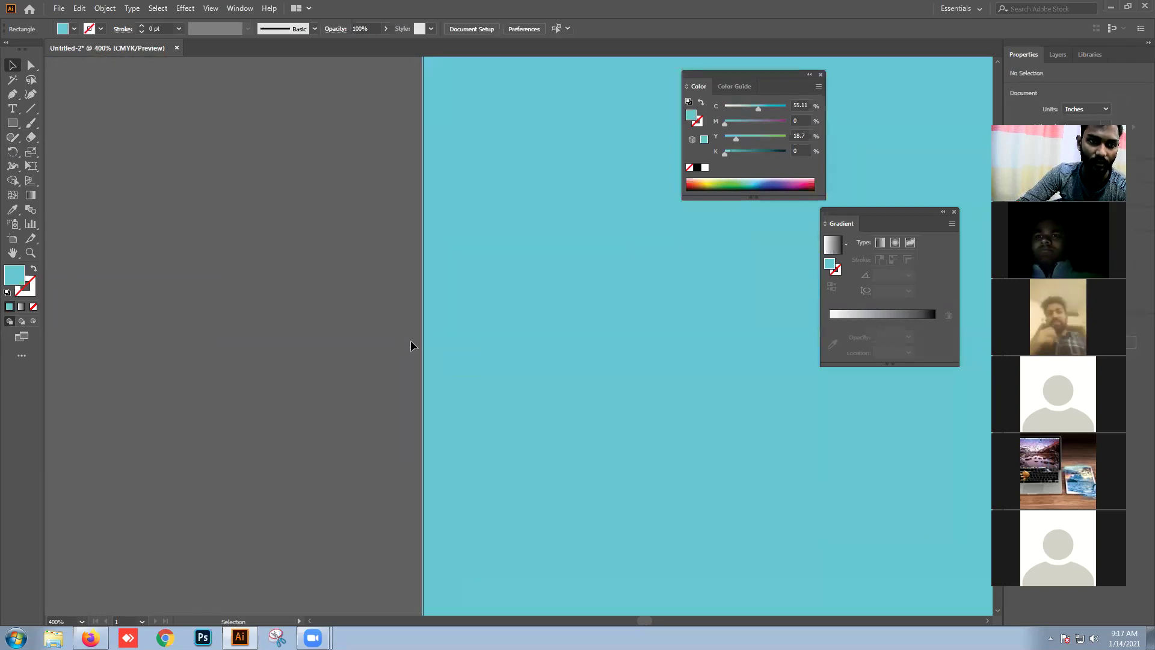
key(ctrl+1)
click(578, 341)
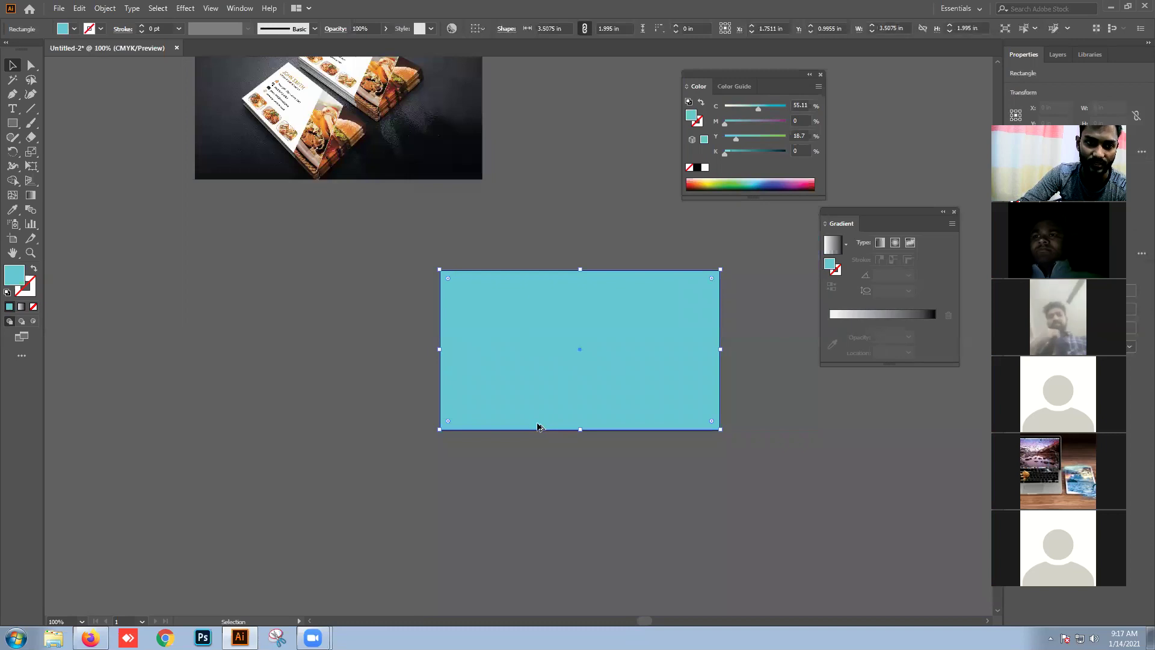
alt+scroll(537, 426, up, 3)
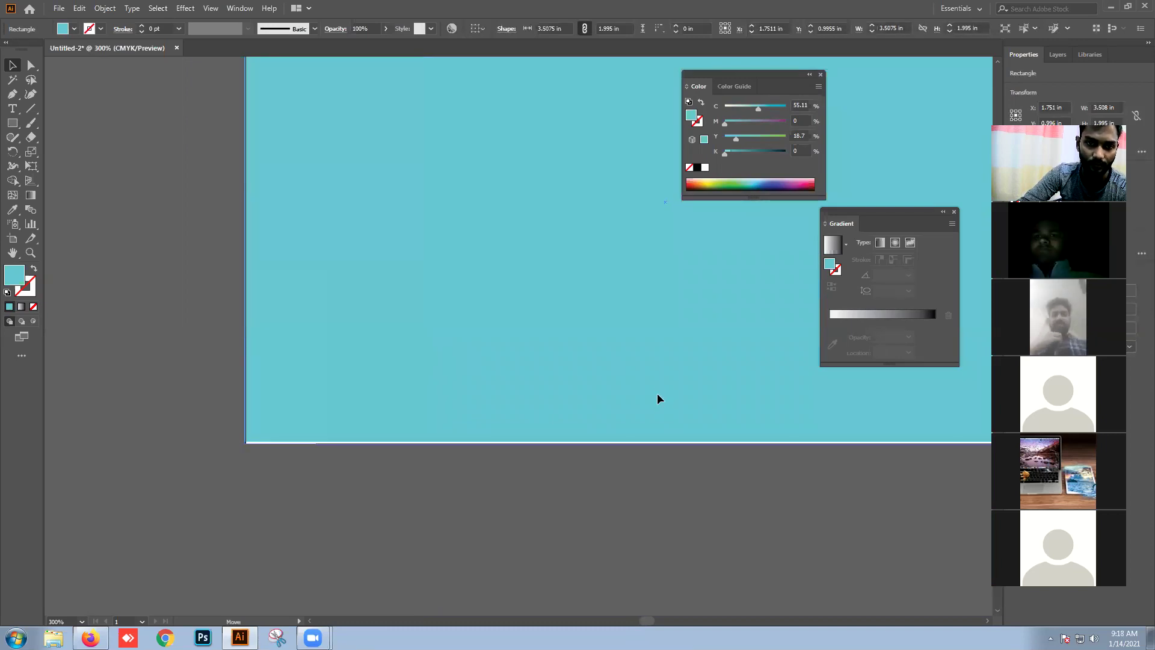
click(589, 464)
alt+scroll(588, 464, down, 2)
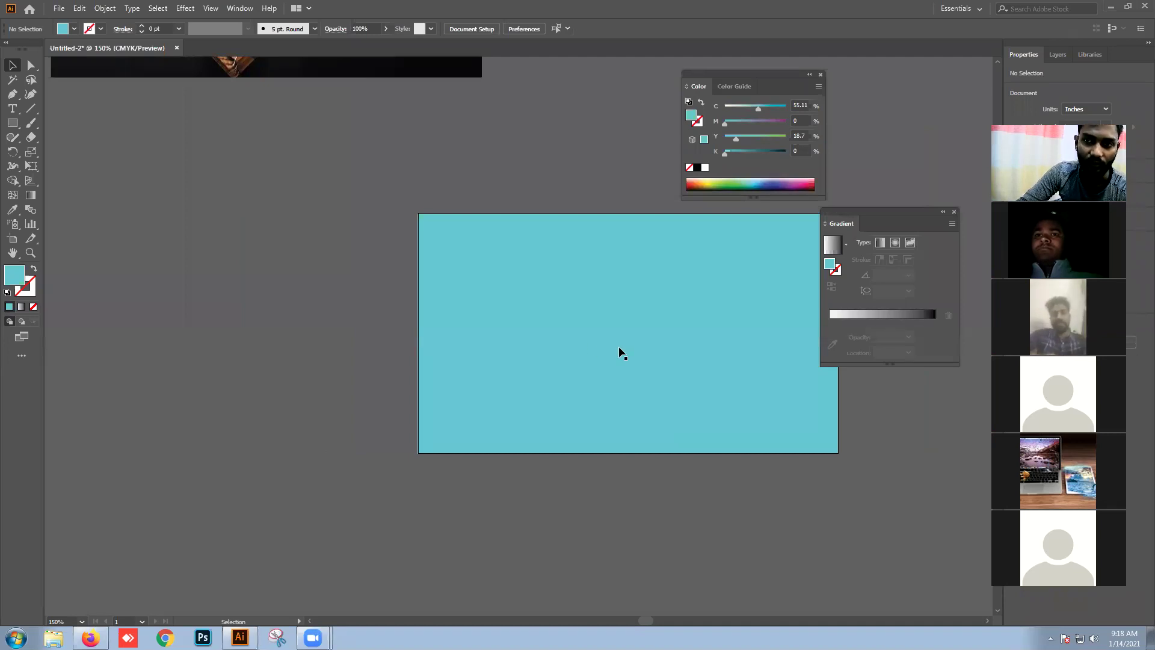
Step: Draw a tall narrow rectangle beside the card and fill it black
drag(12, 123, 70, 125)
drag(279, 188, 335, 401)
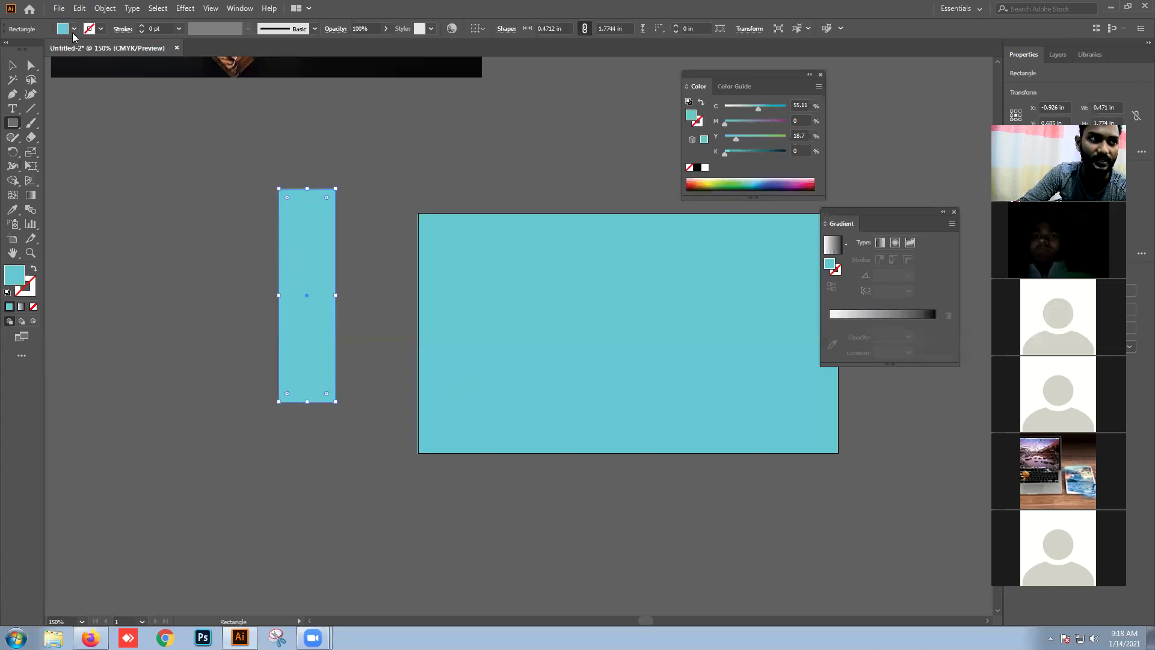
double_click(19, 275)
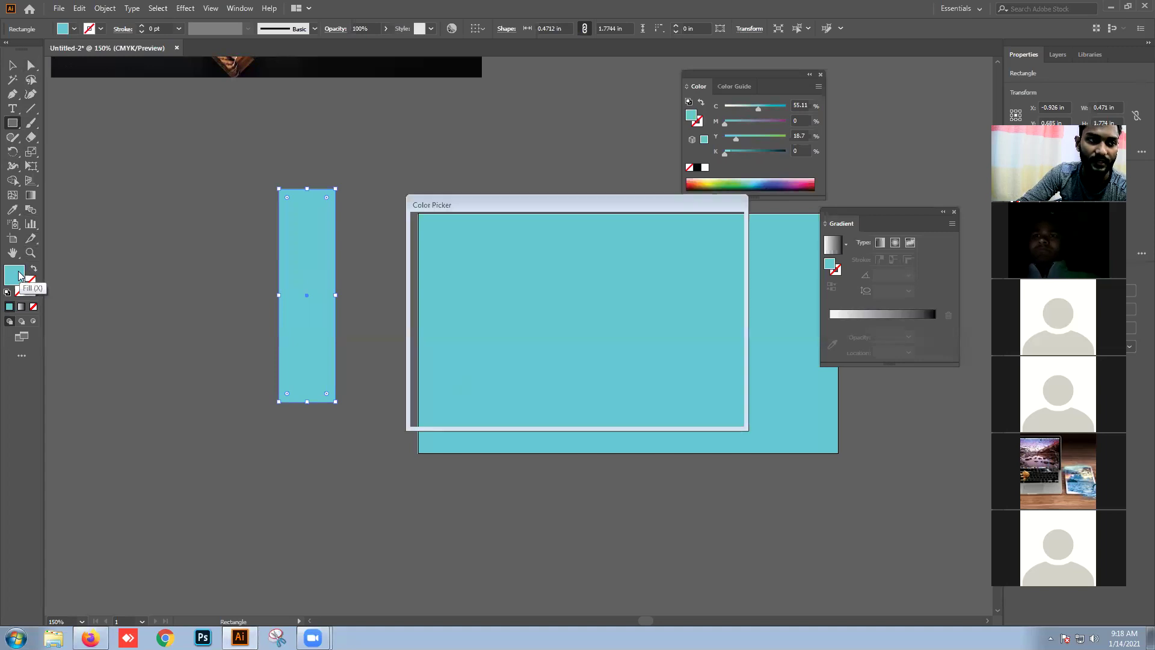
double_click(717, 257)
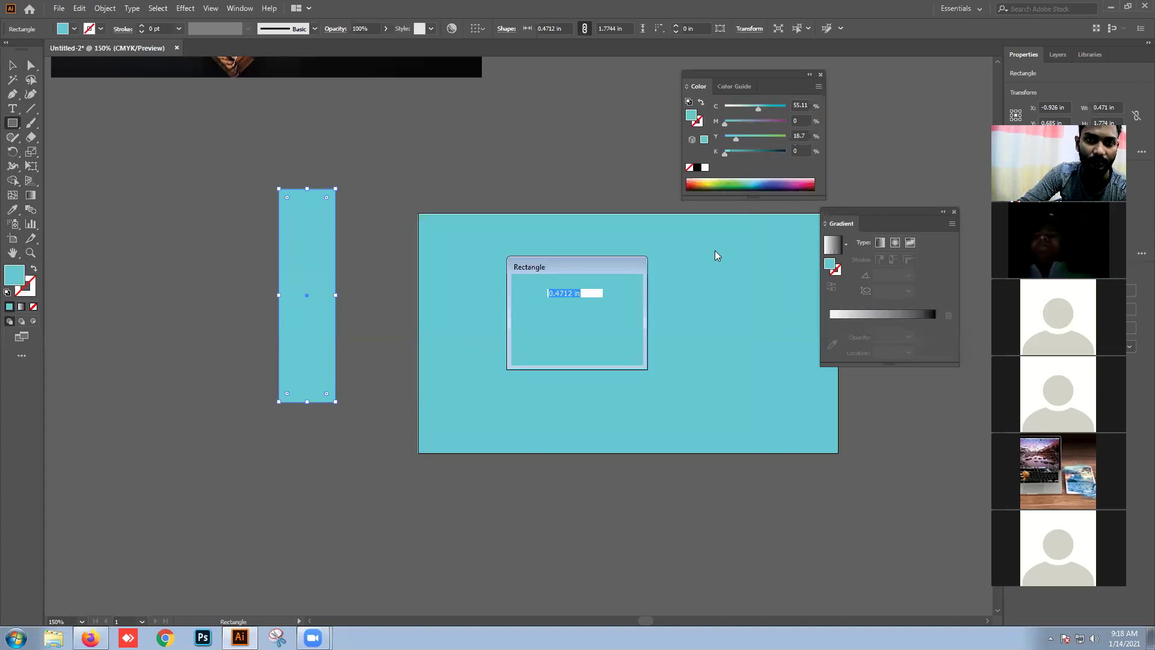
click(607, 340)
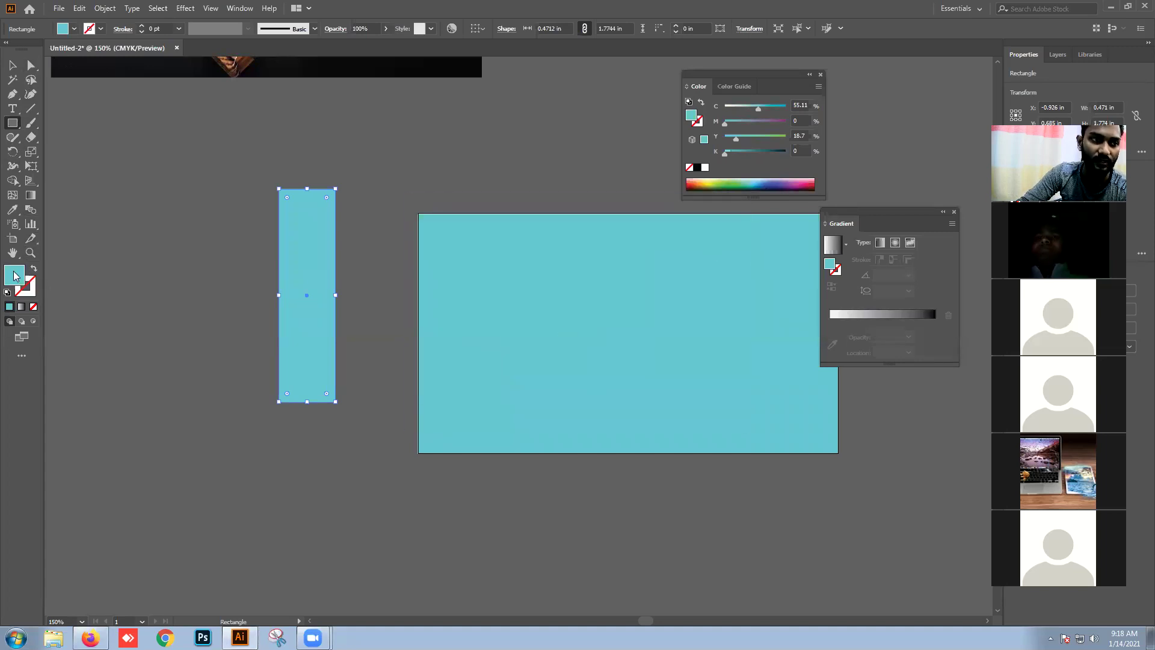
double_click(15, 275)
drag(563, 360, 570, 389)
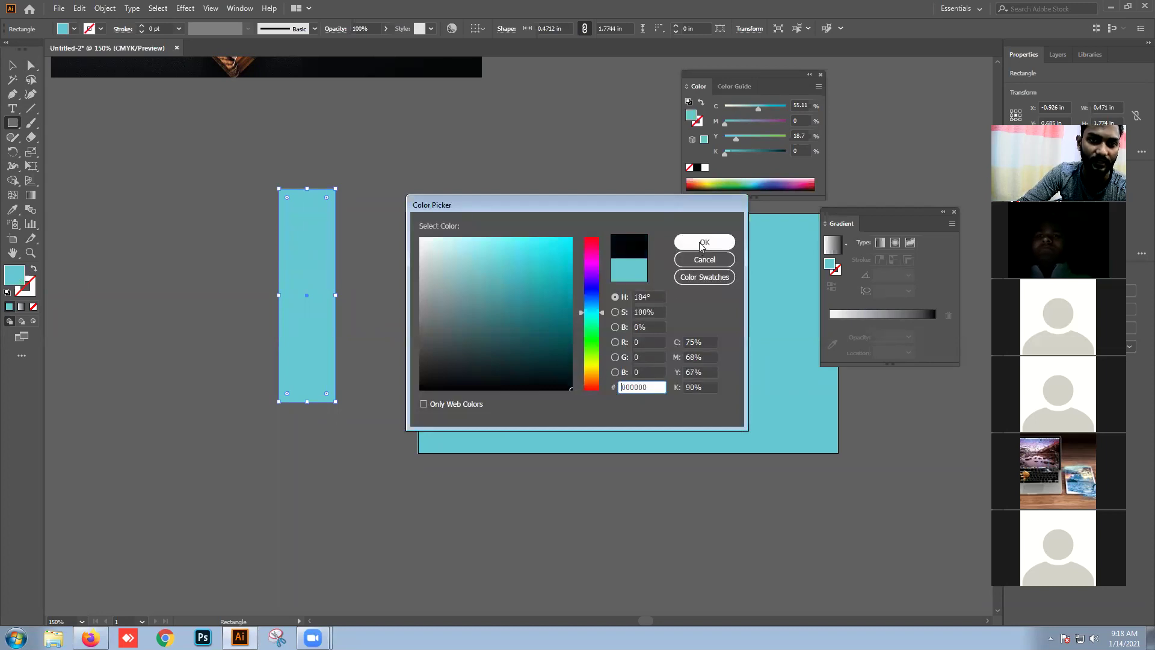
click(702, 245)
Step: Slant the black rectangle's top corners, move it onto the card's right side, and stretch it to the bottom
key(v)
drag(295, 226, 332, 180)
click(32, 64)
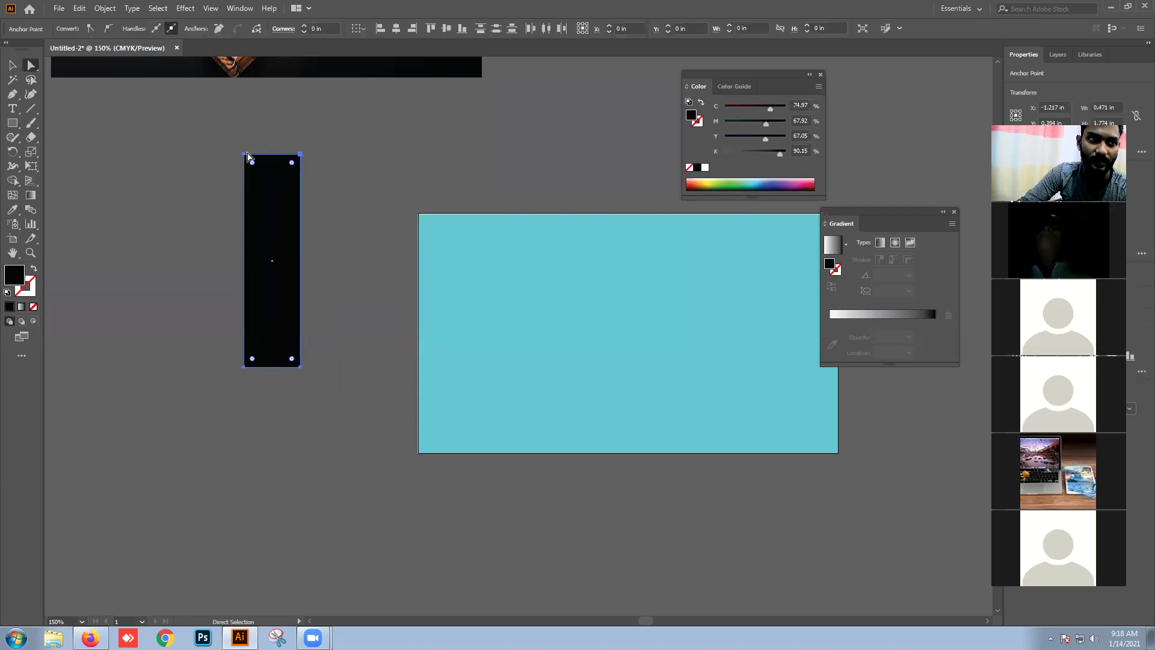
drag(245, 157, 352, 176)
drag(359, 232, 659, 272)
key(v)
drag(635, 406, 627, 456)
click(648, 497)
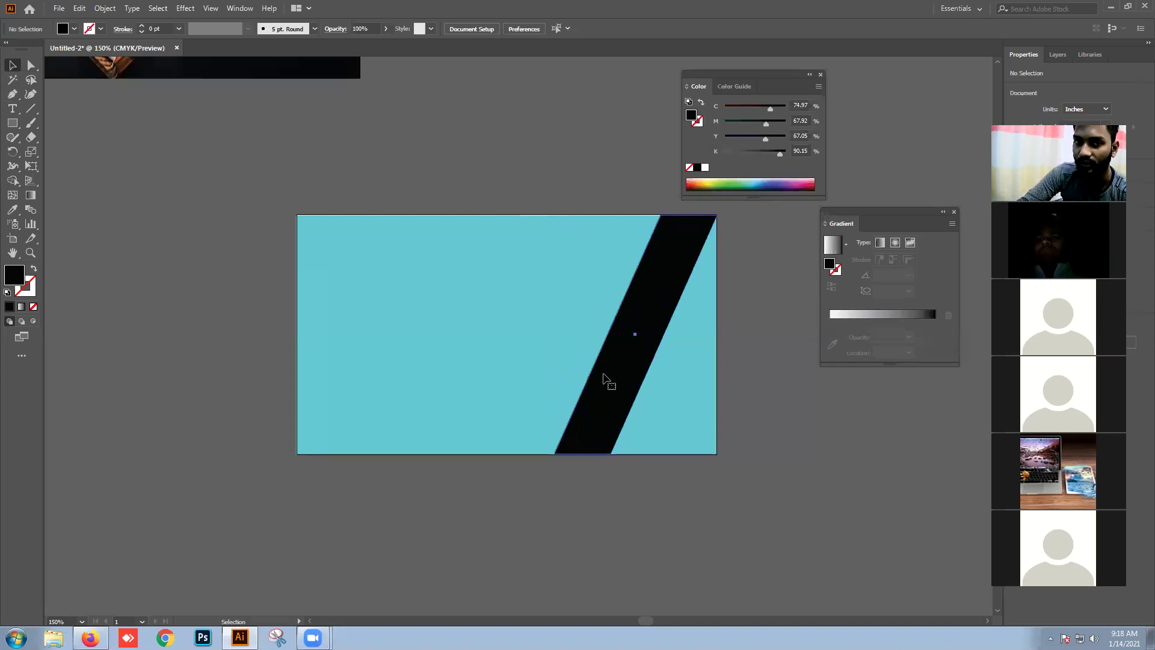
Step: Widen the black diagonal band toward the left and drag off a trial duplicate
click(603, 374)
drag(553, 335, 520, 335)
click(910, 409)
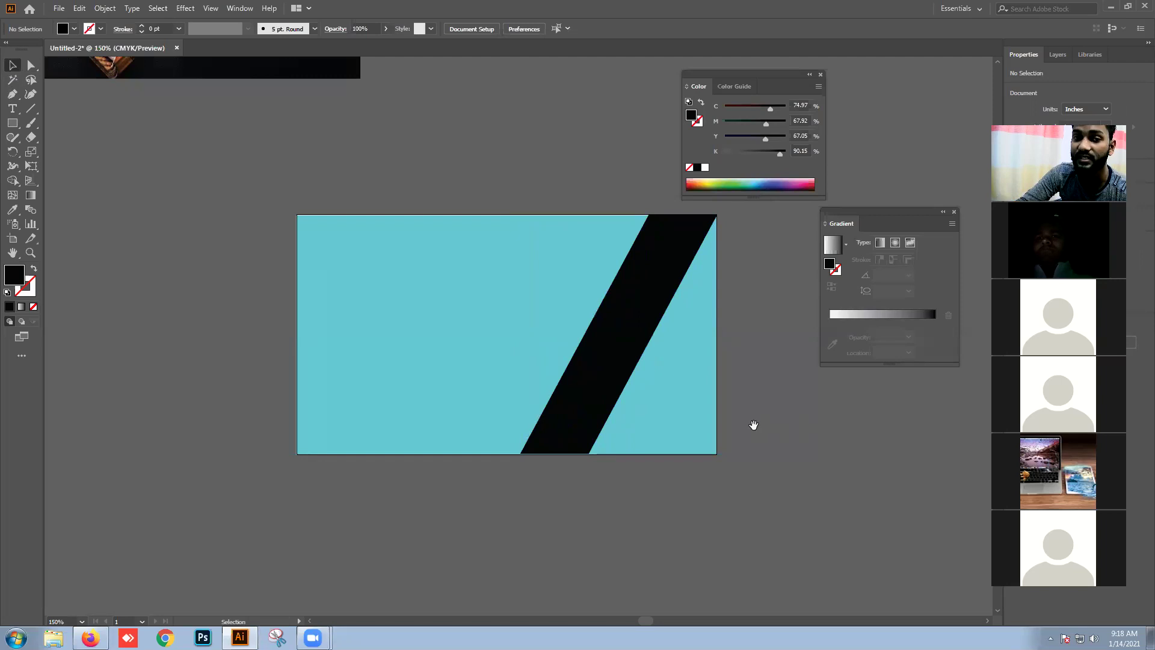
drag(753, 424, 812, 432)
click(673, 393)
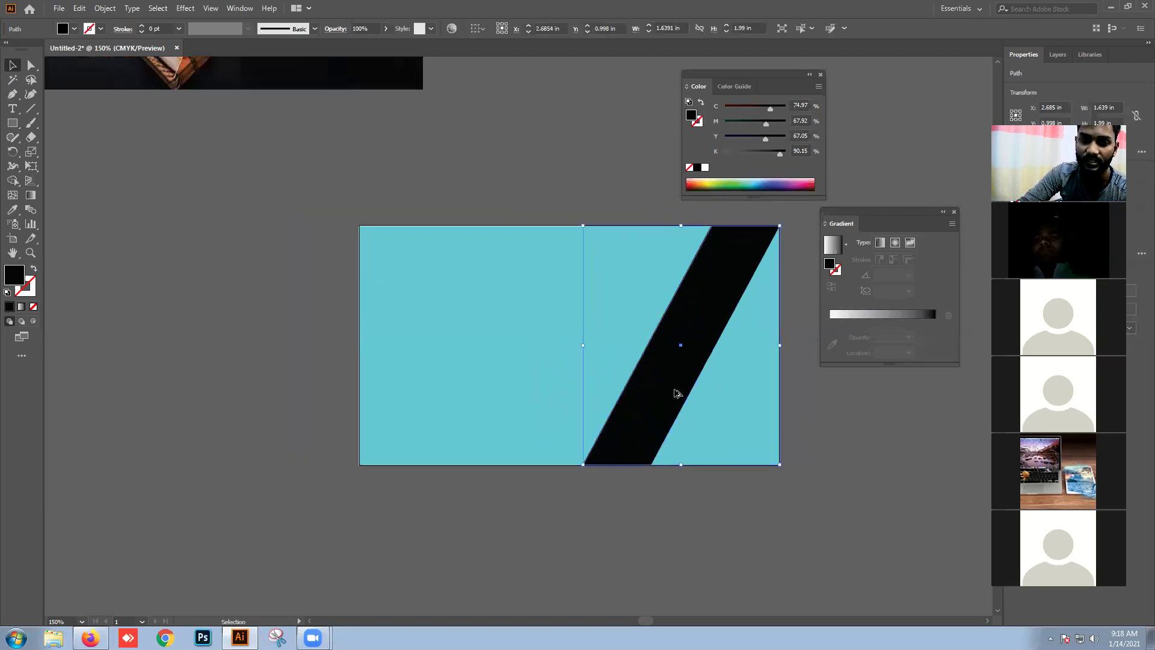
drag(672, 388, 602, 389)
click(654, 504)
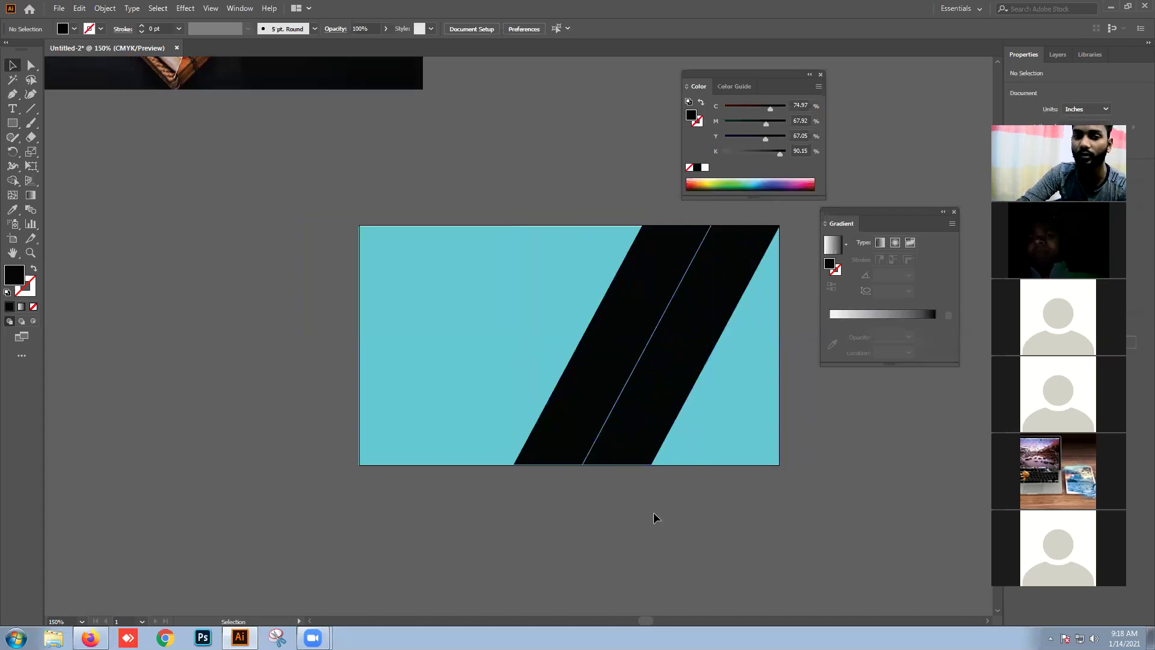
Step: Delete the trial copy and shift the original black band down and to the right
click(616, 391)
key(Delete)
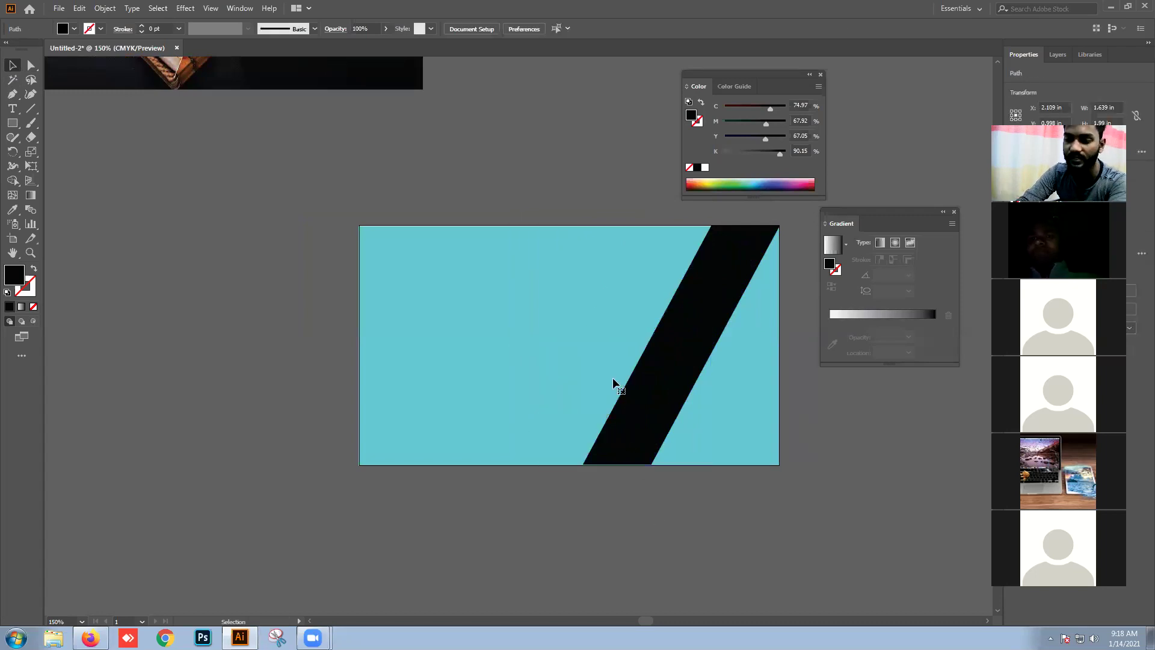
click(638, 377)
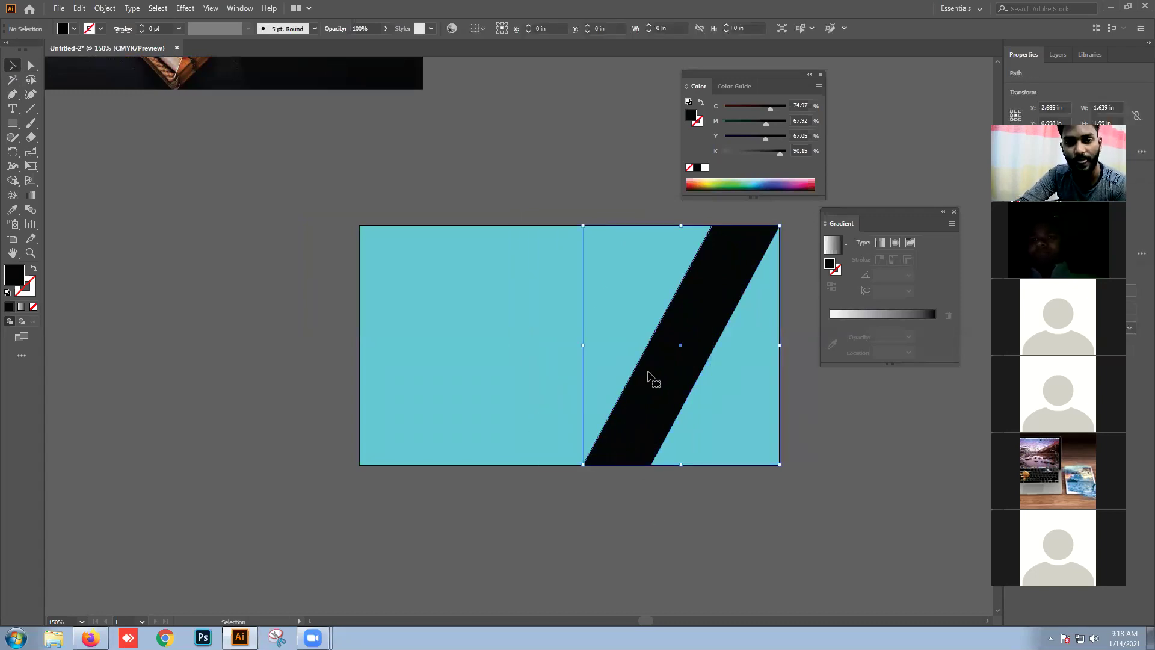
drag(628, 397, 648, 430)
drag(455, 373, 424, 338)
key(ctrl+z)
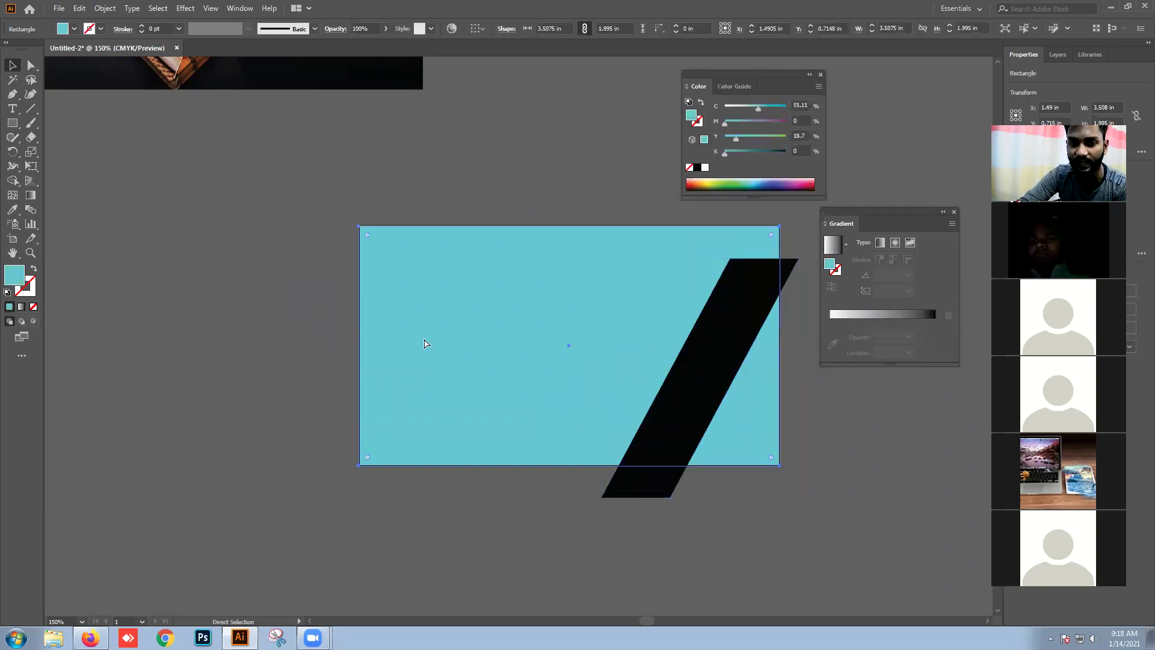
drag(701, 400, 721, 387)
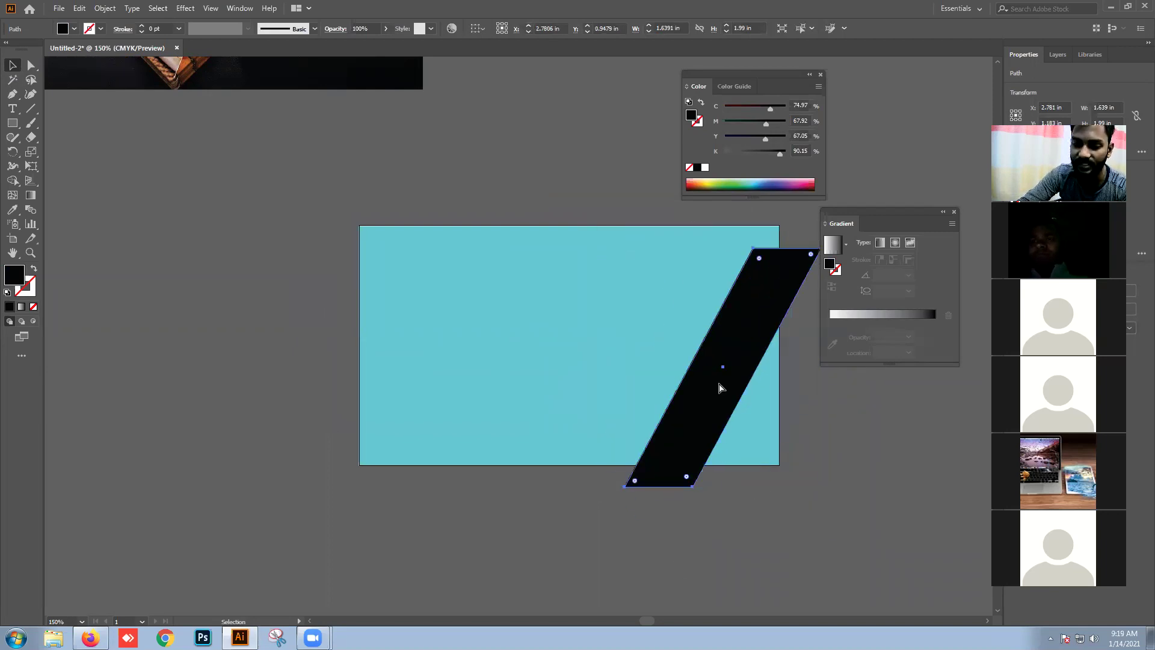
Step: Paste a copy of the black band just left of the original, leaving a thin cyan gap
key(ctrl+c)
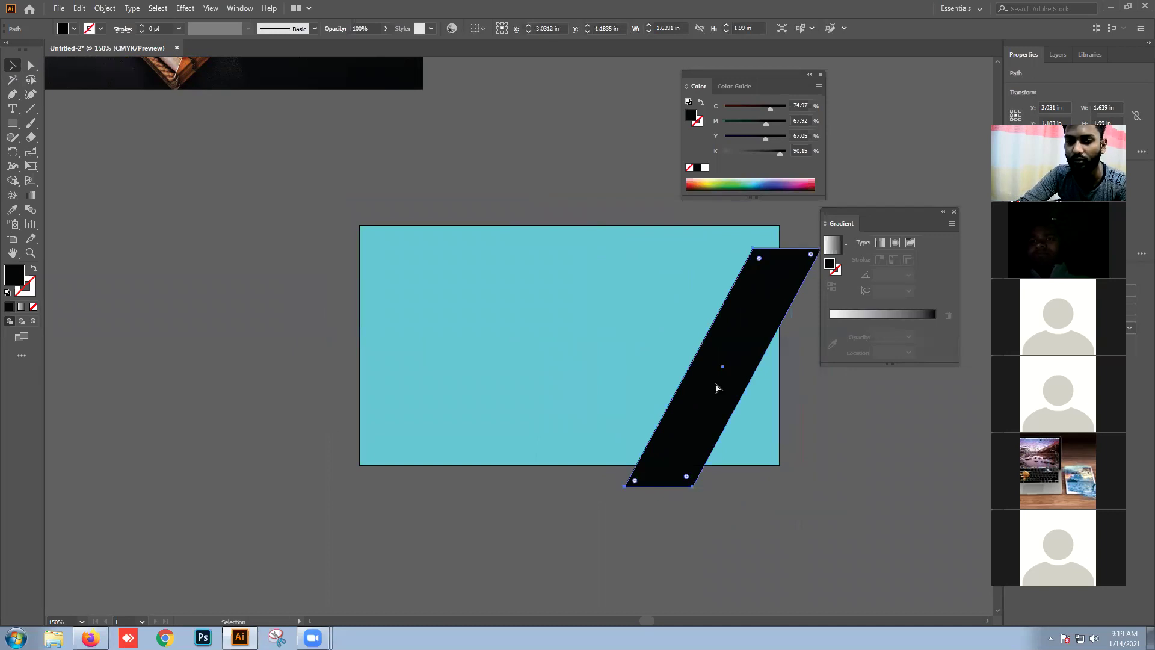
key(ctrl+v)
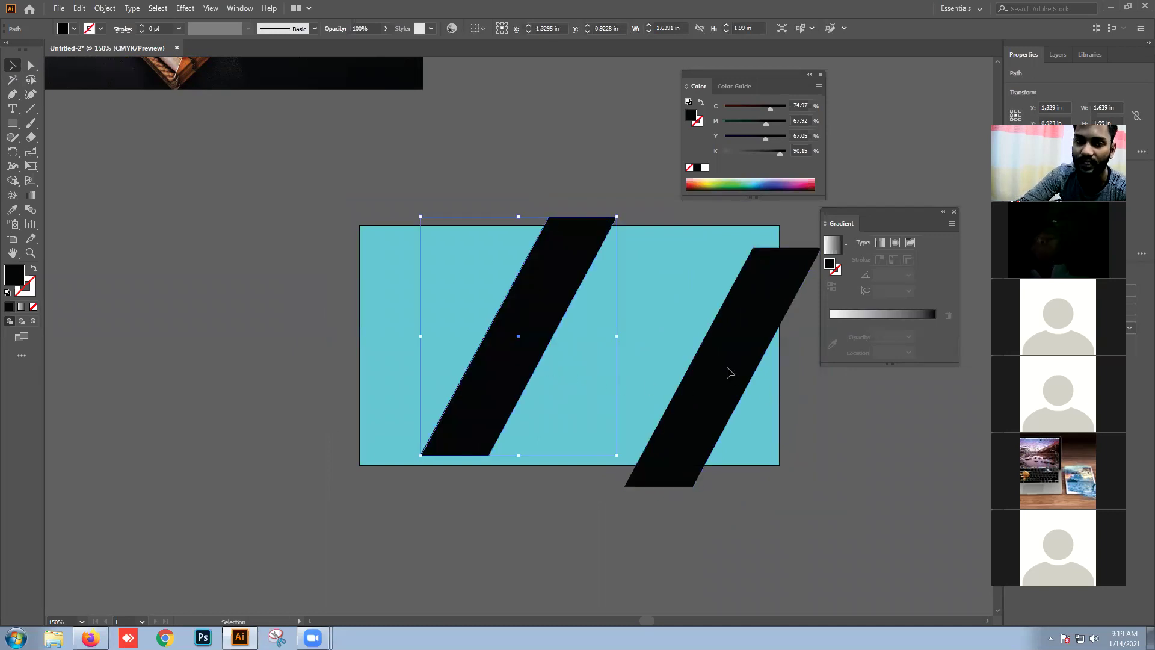
click(685, 344)
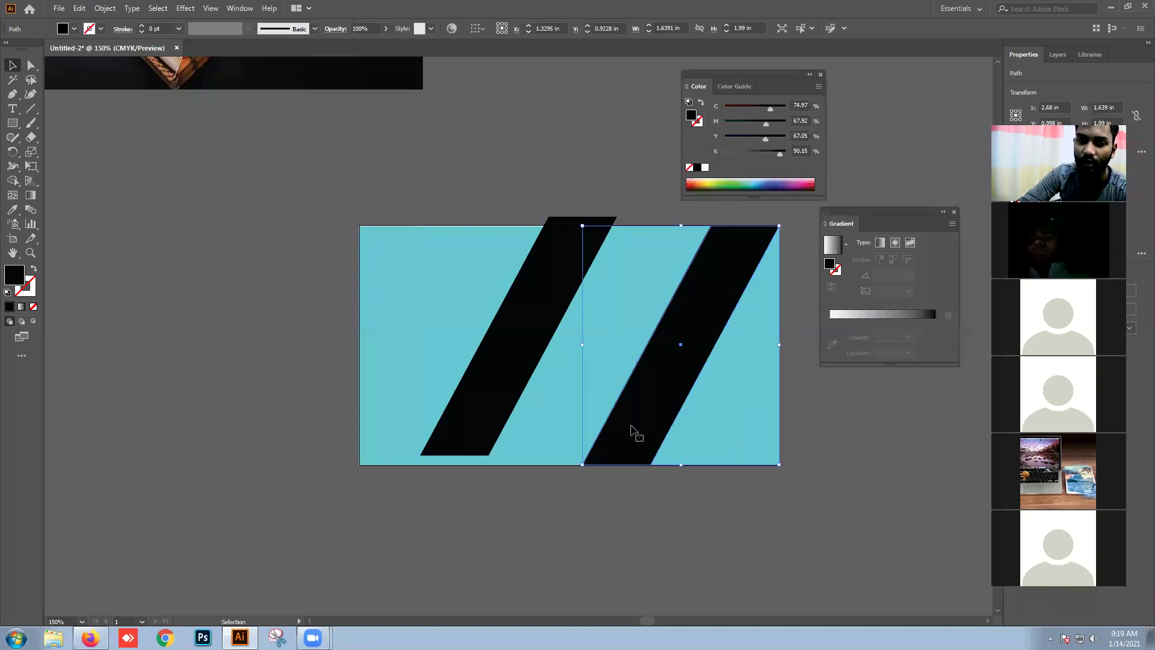
drag(582, 360, 595, 359)
click(601, 553)
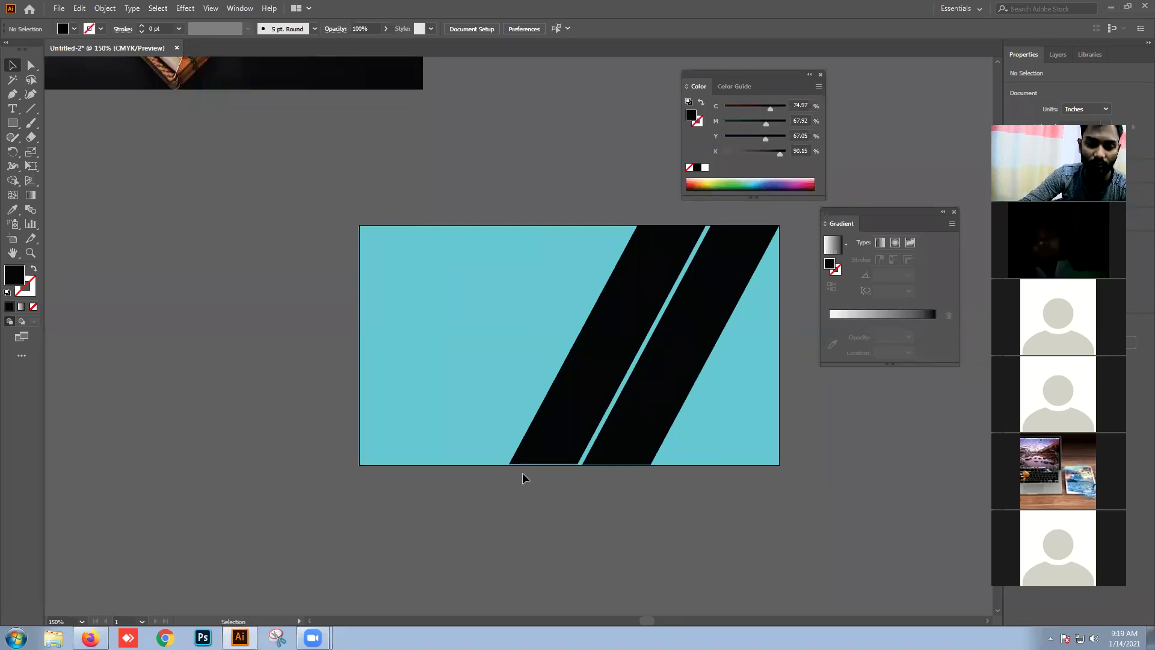
scroll(522, 472, down, 2)
scroll(657, 379, down, 3)
scroll(658, 379, left, 4)
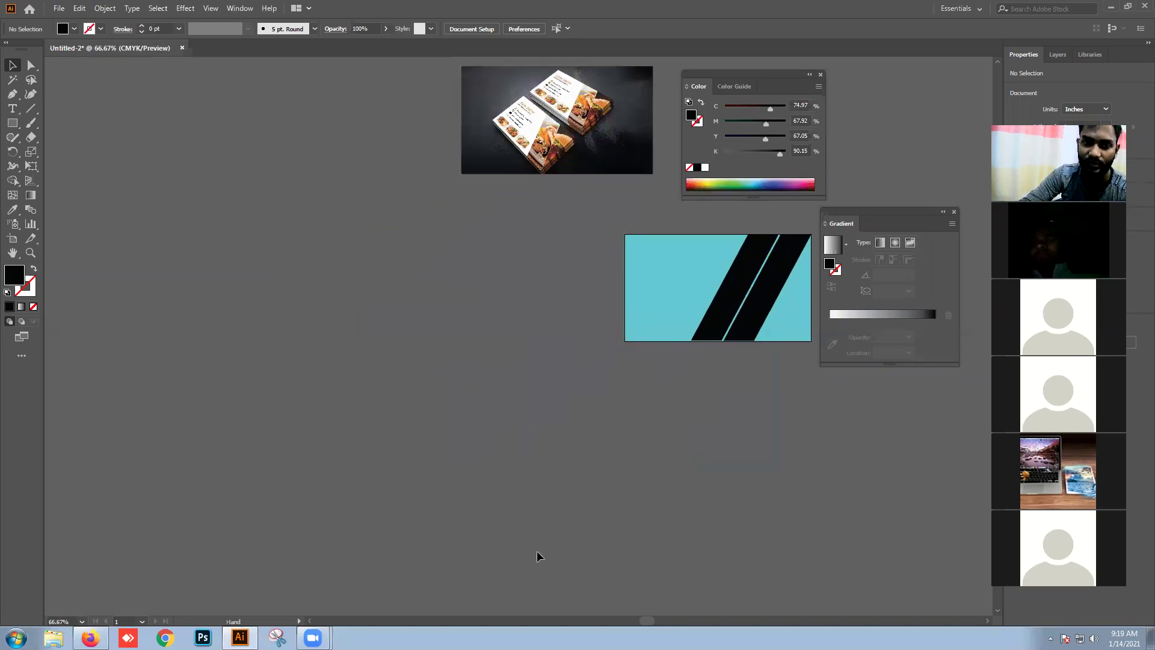
Step: Switch to Firefox and search Google for 'burger pic' in a new tab
click(90, 637)
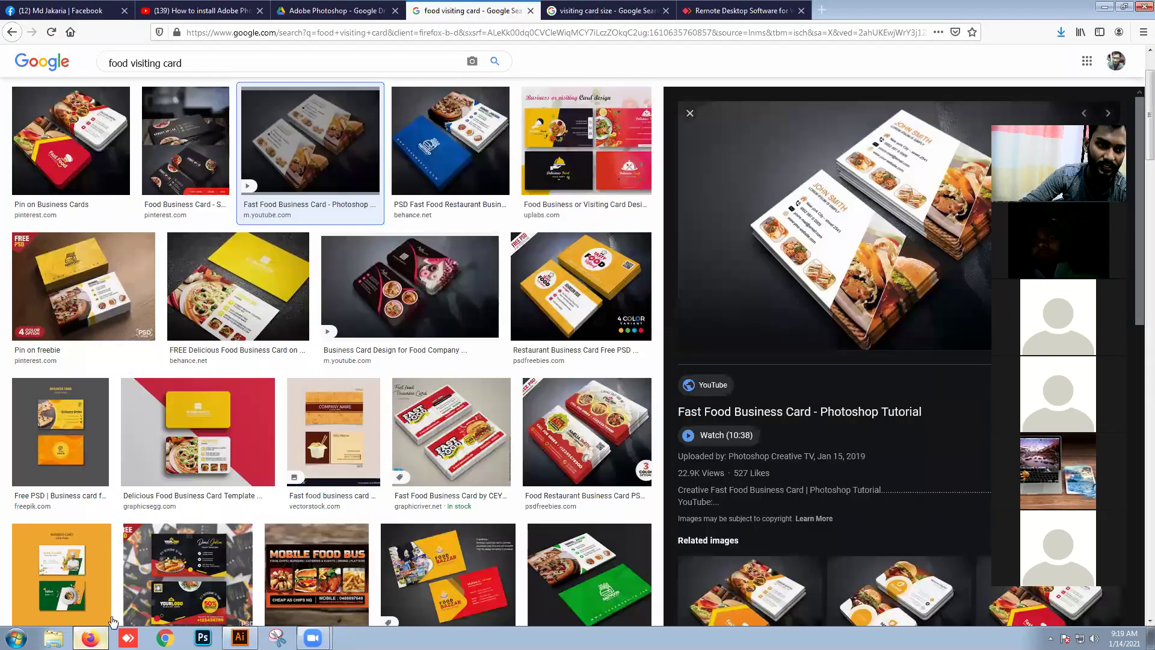
scroll(468, 305, down, 1)
scroll(468, 289, up, 3)
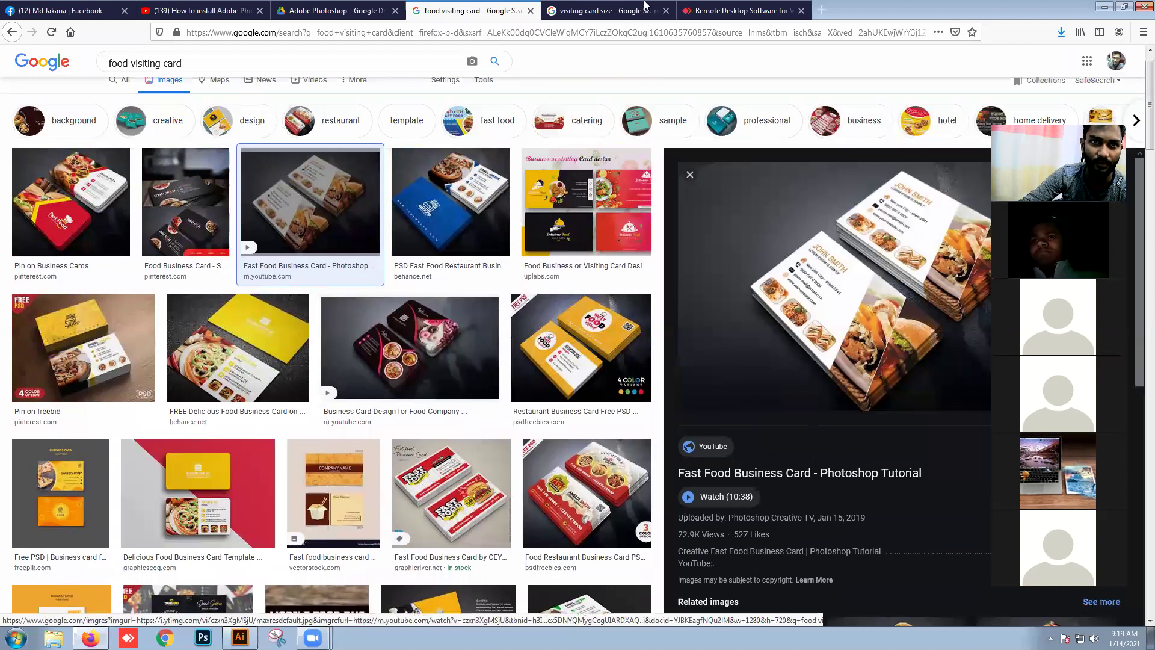
click(821, 11)
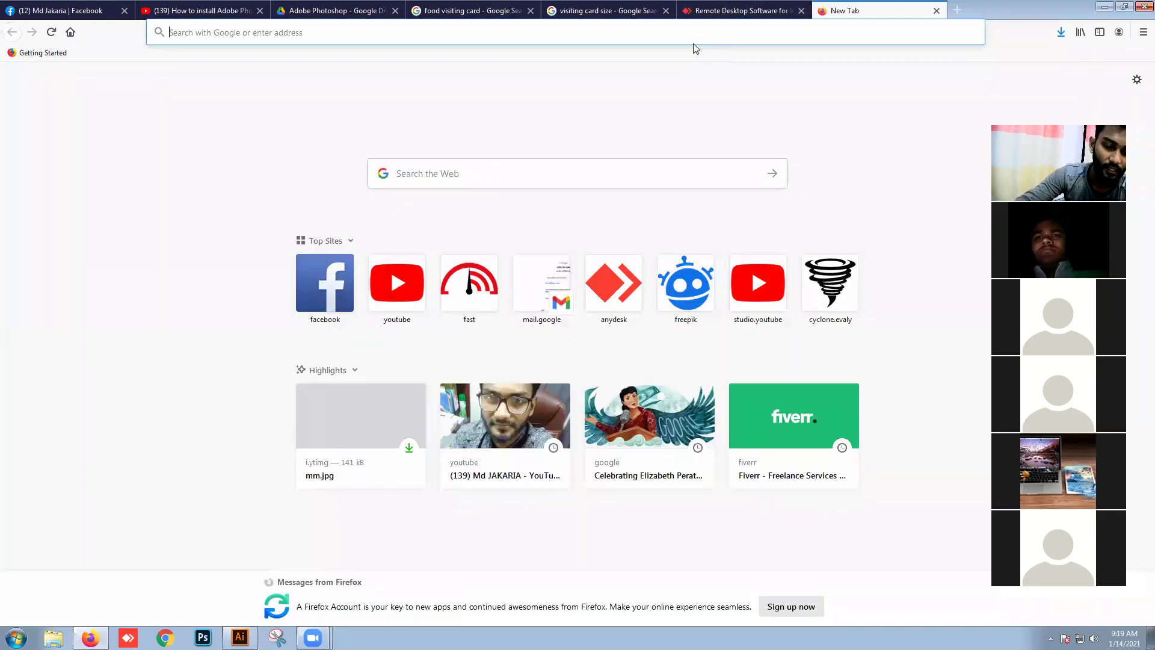
text(burge)
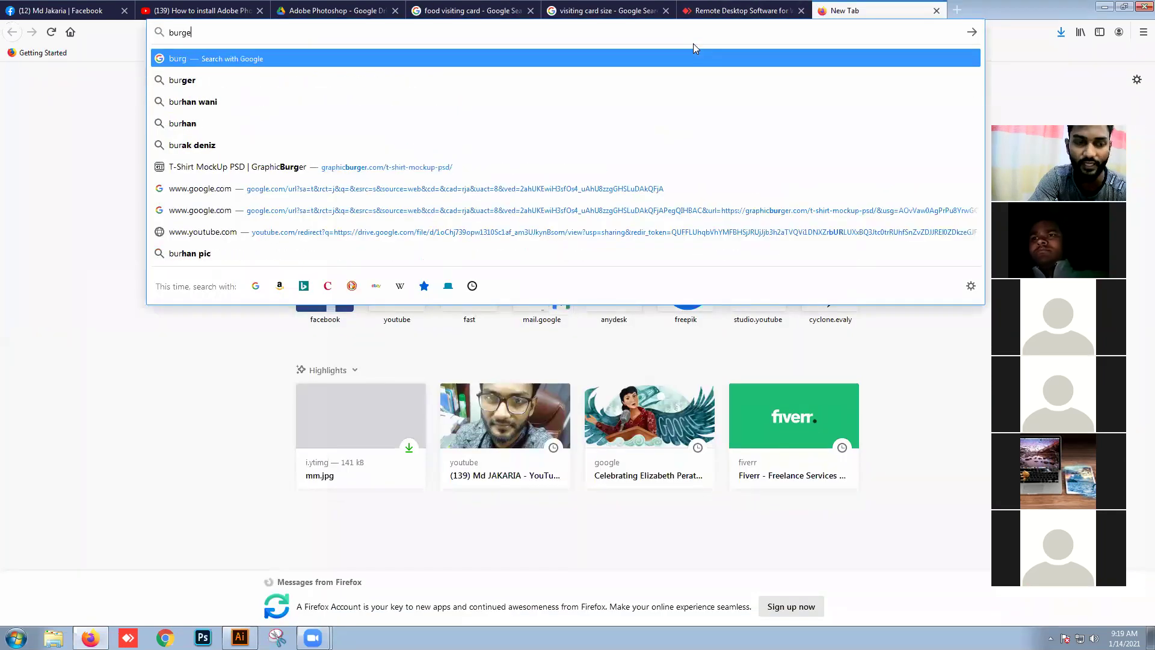
text(r)
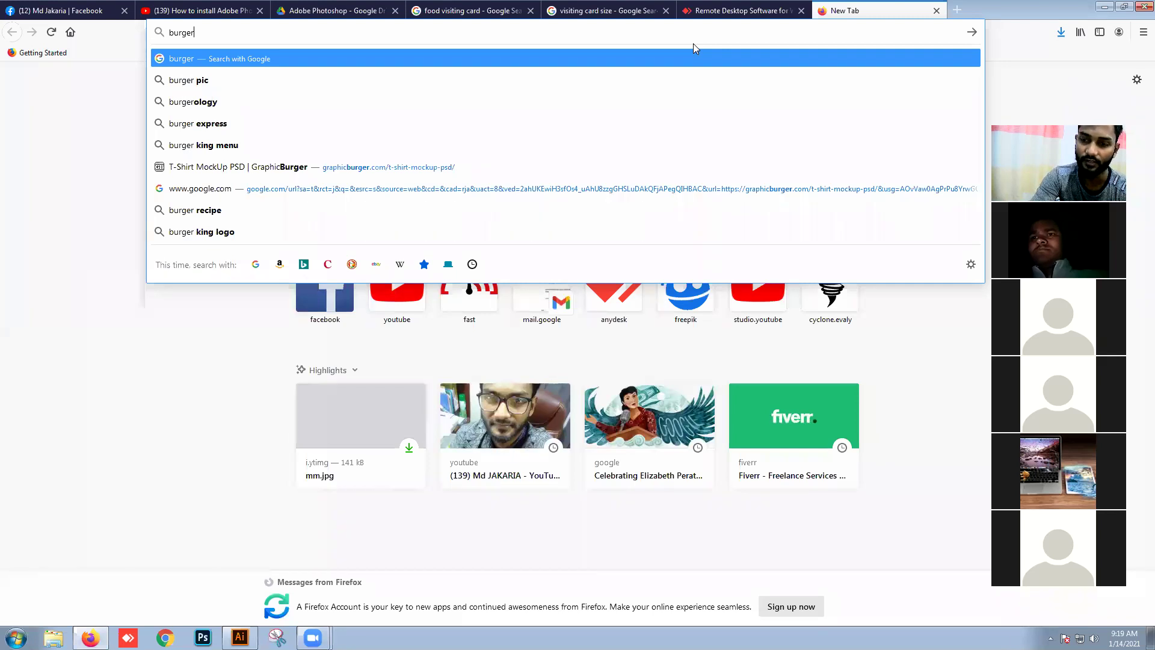
key(Down)
key(Return)
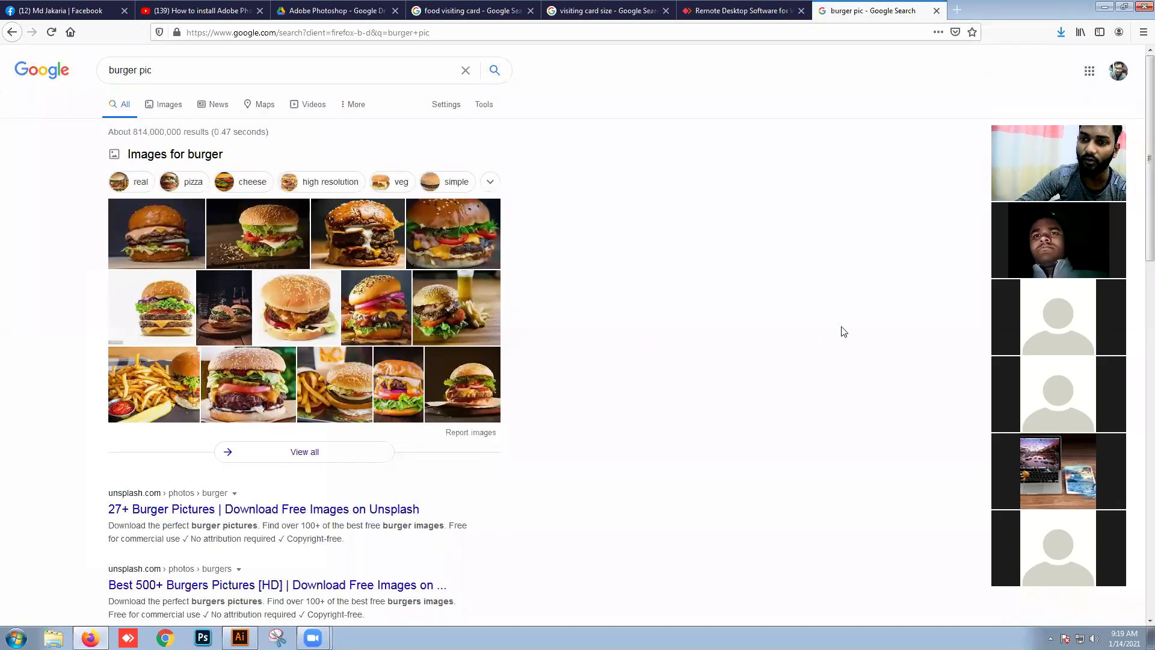
Step: Show the Images results for 'burger pic' and browse the burger photos
click(157, 106)
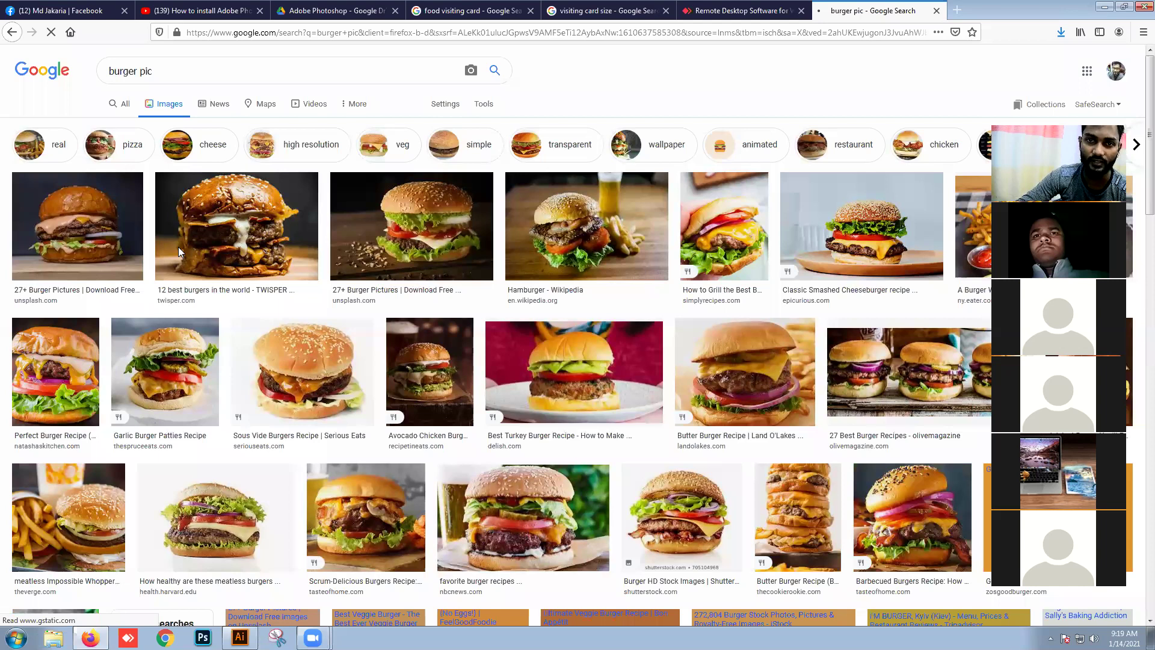
scroll(736, 254, down, 7)
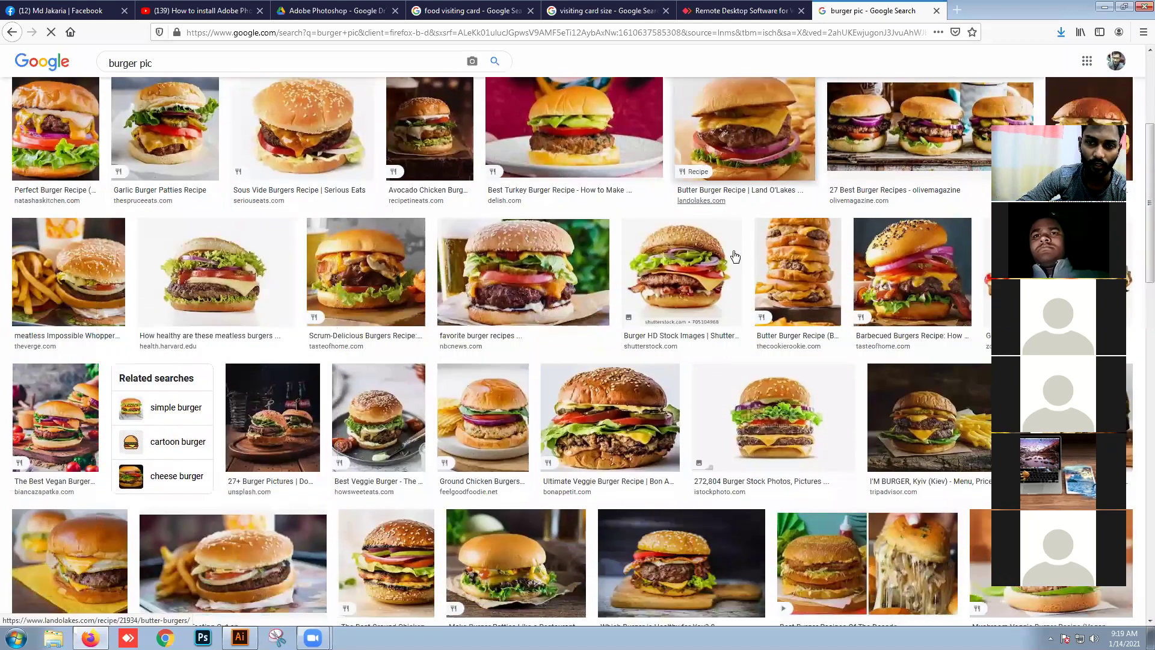
scroll(731, 250, down, 3)
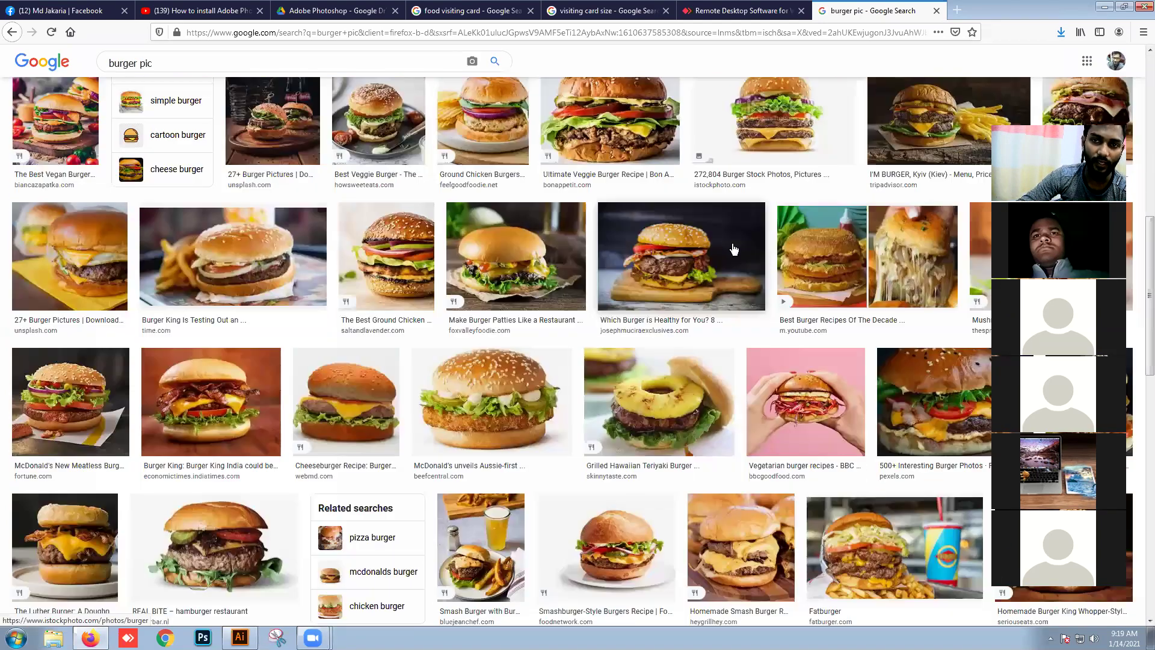
scroll(726, 250, down, 2)
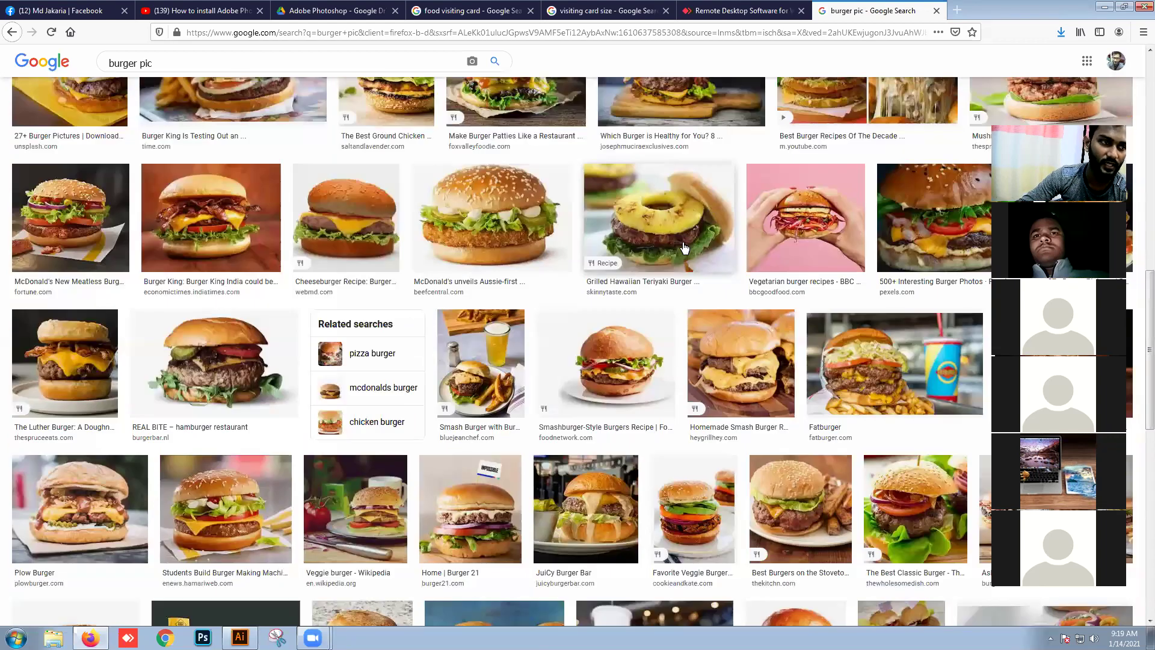
scroll(491, 284, down, 2)
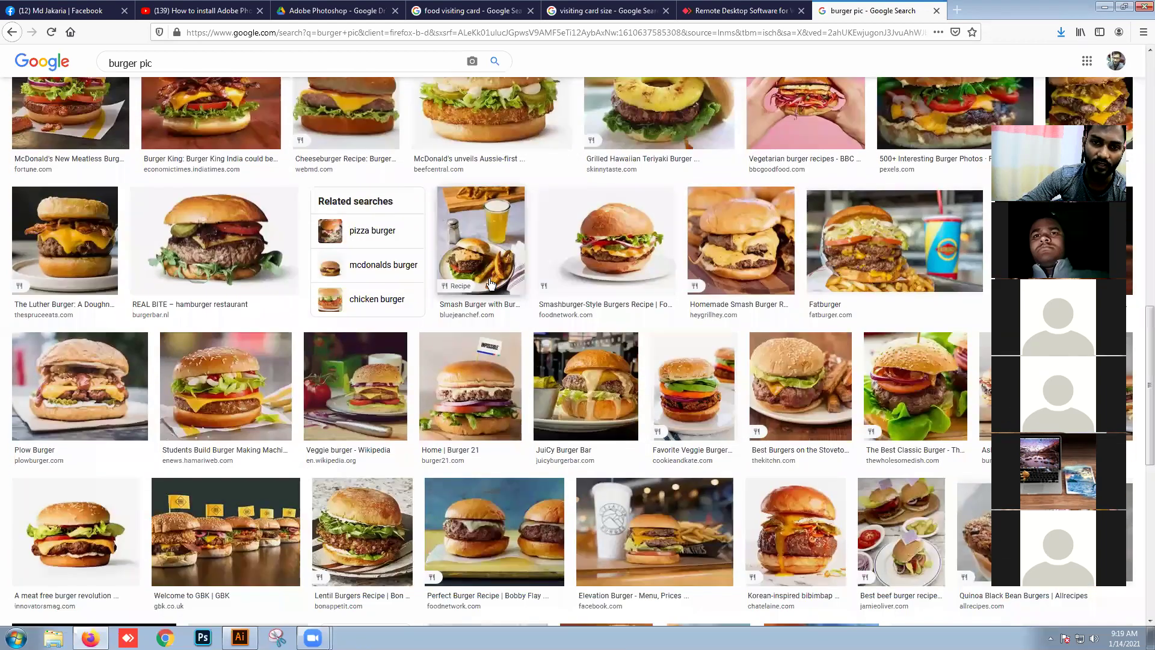
scroll(491, 284, down, 4)
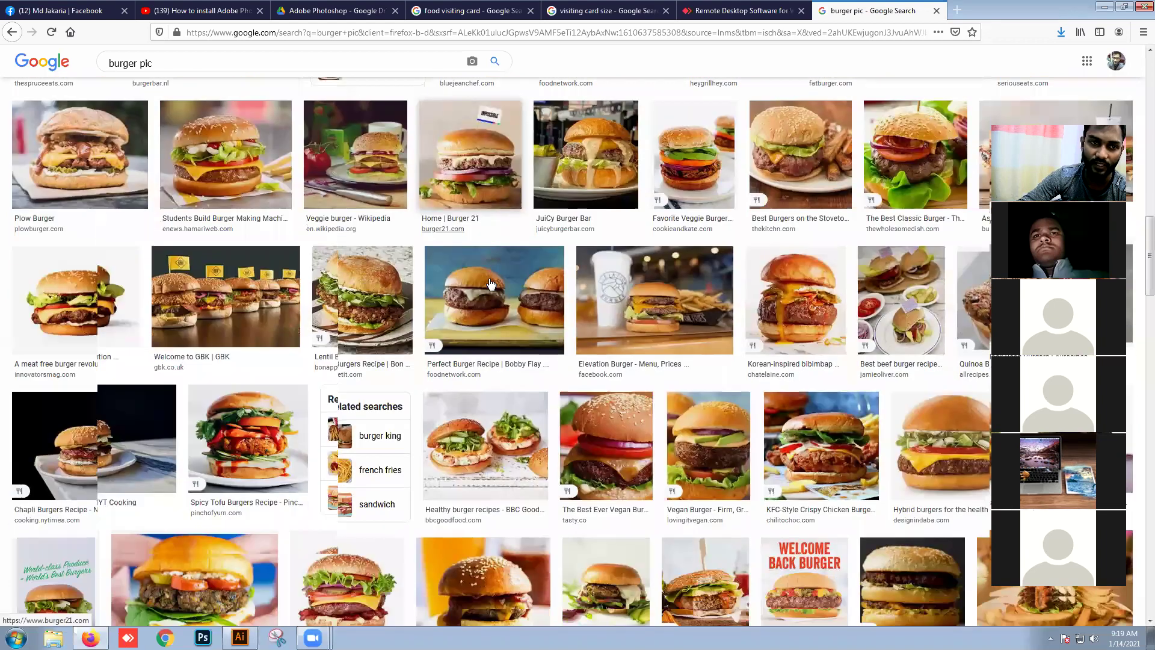
scroll(496, 275, down, 4)
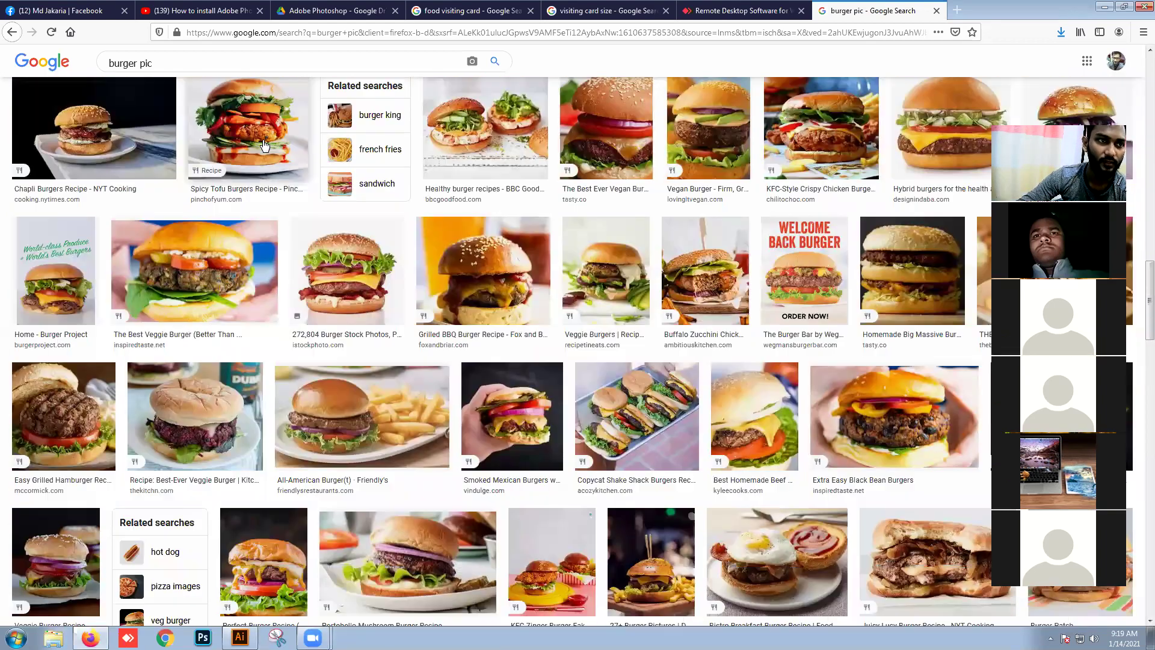
Step: Save the Spicy Tofu Burgers image as Tofu-Burgers-Square to the Desktop
click(264, 145)
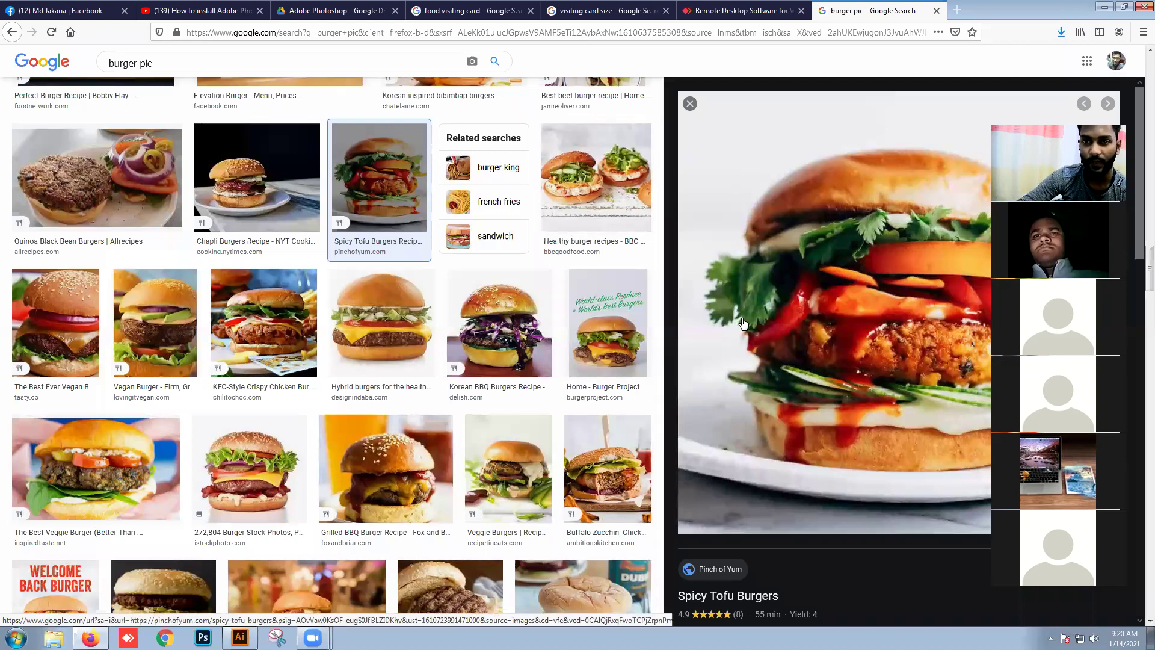
right_click(749, 262)
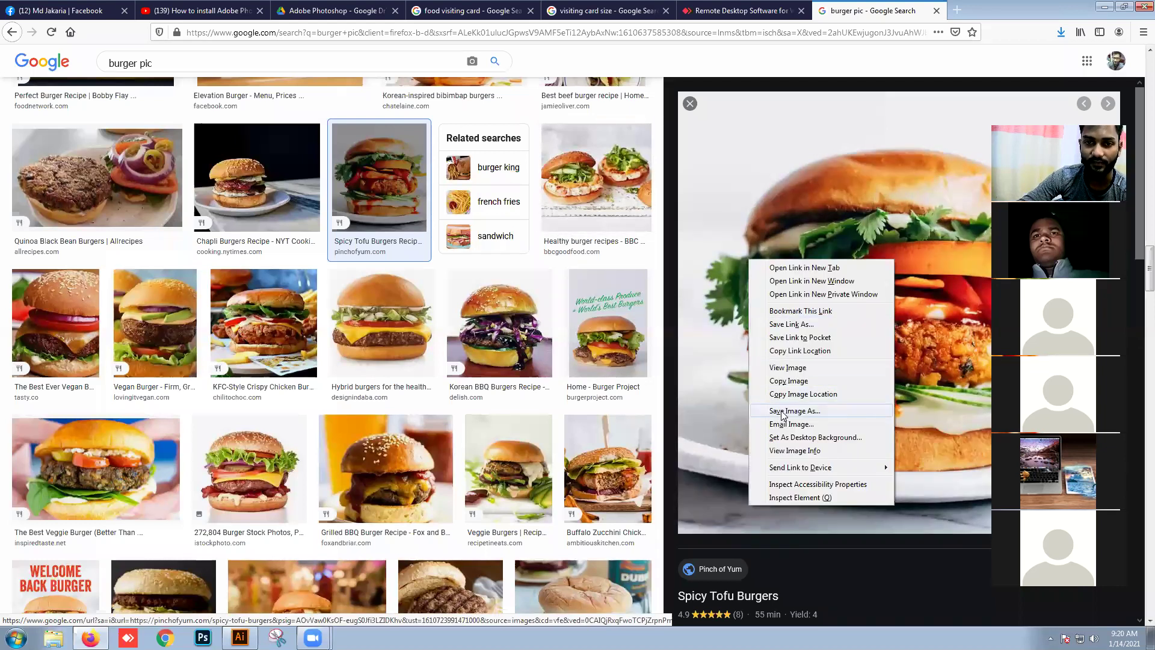
click(782, 411)
click(1036, 606)
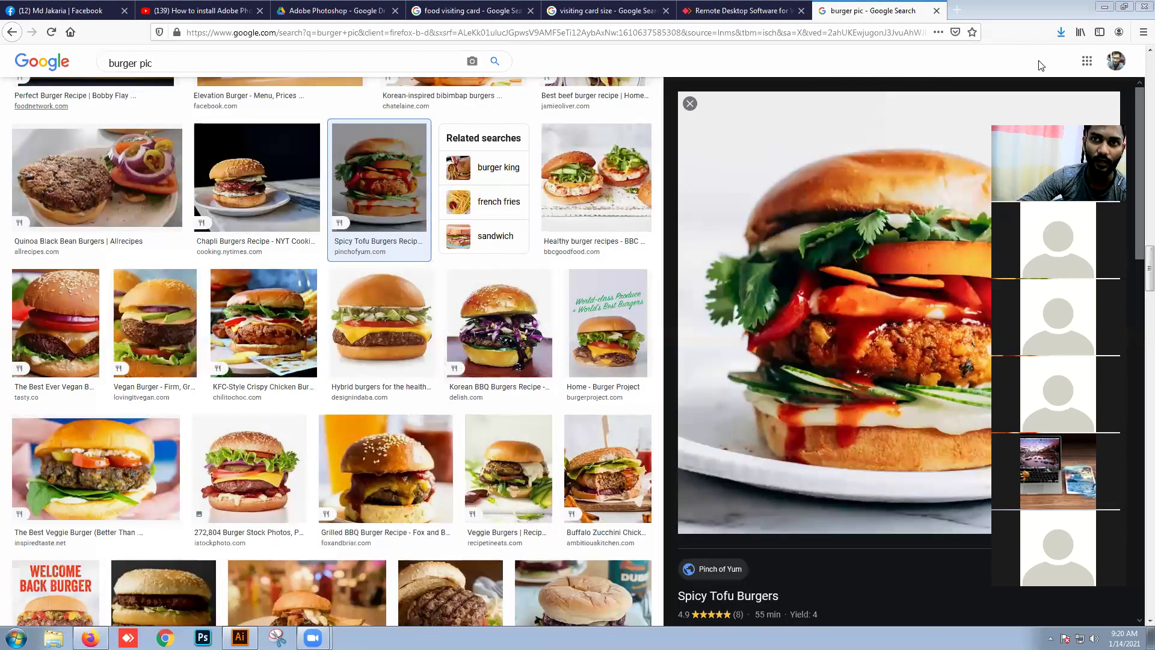
Step: Filter results to pizza burgers and save the Pizza Burgers Recipe image as Easy-Pizza-Burgers-500x500
scroll(261, 69, up, 10)
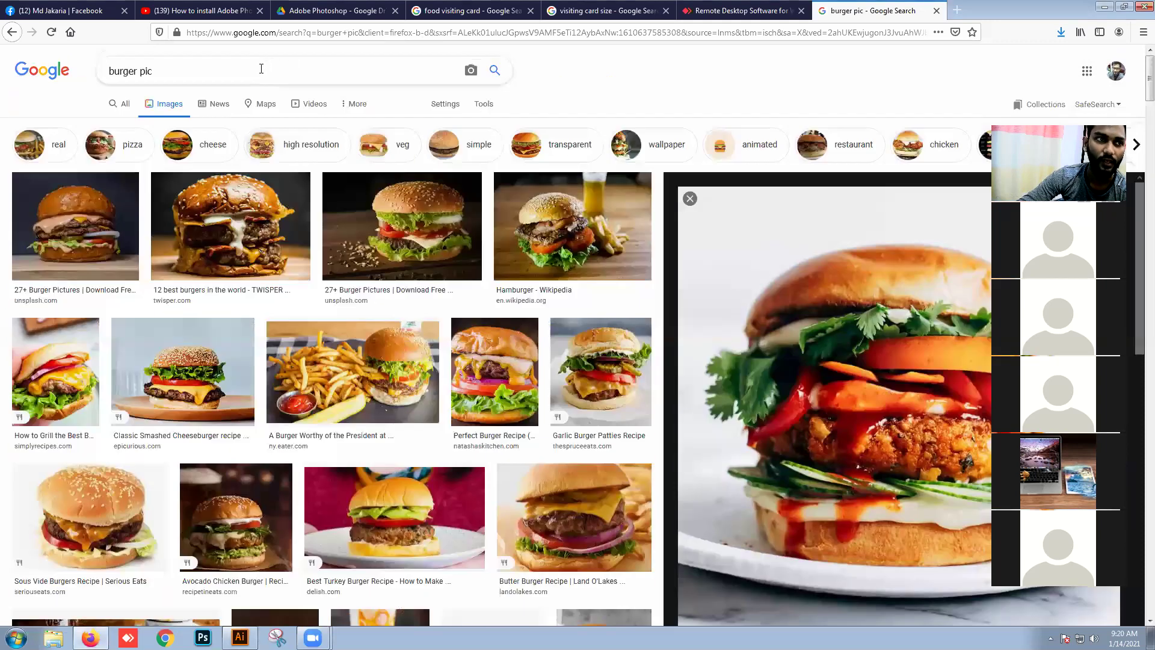
click(118, 150)
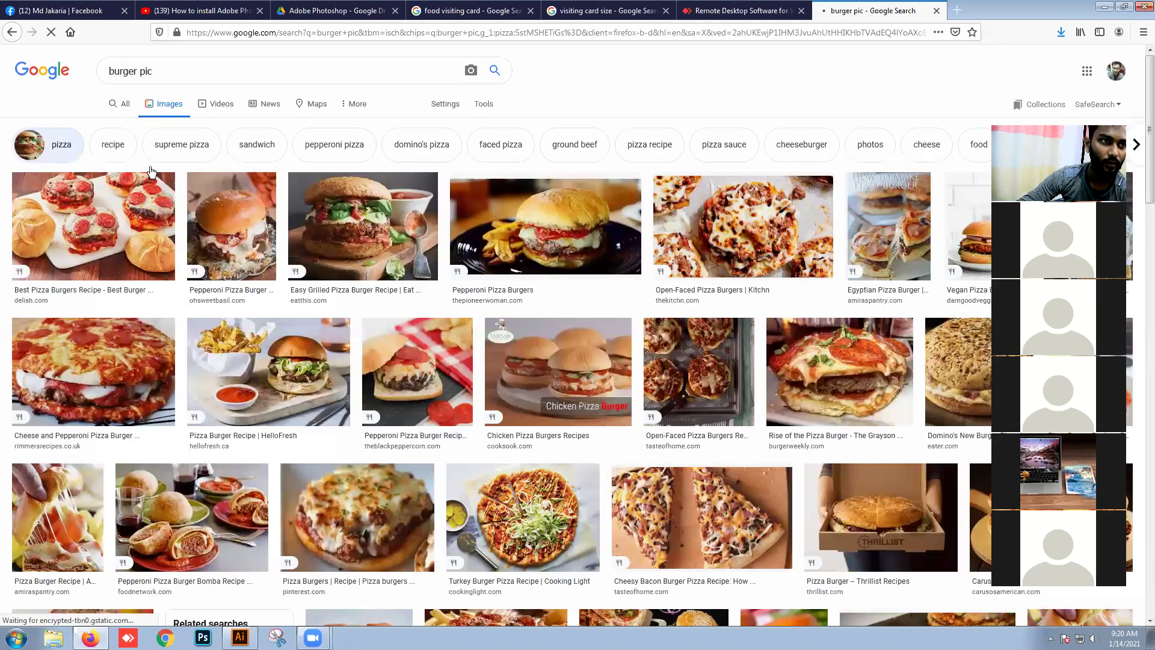
click(735, 236)
scroll(756, 261, down, 5)
scroll(760, 271, down, 5)
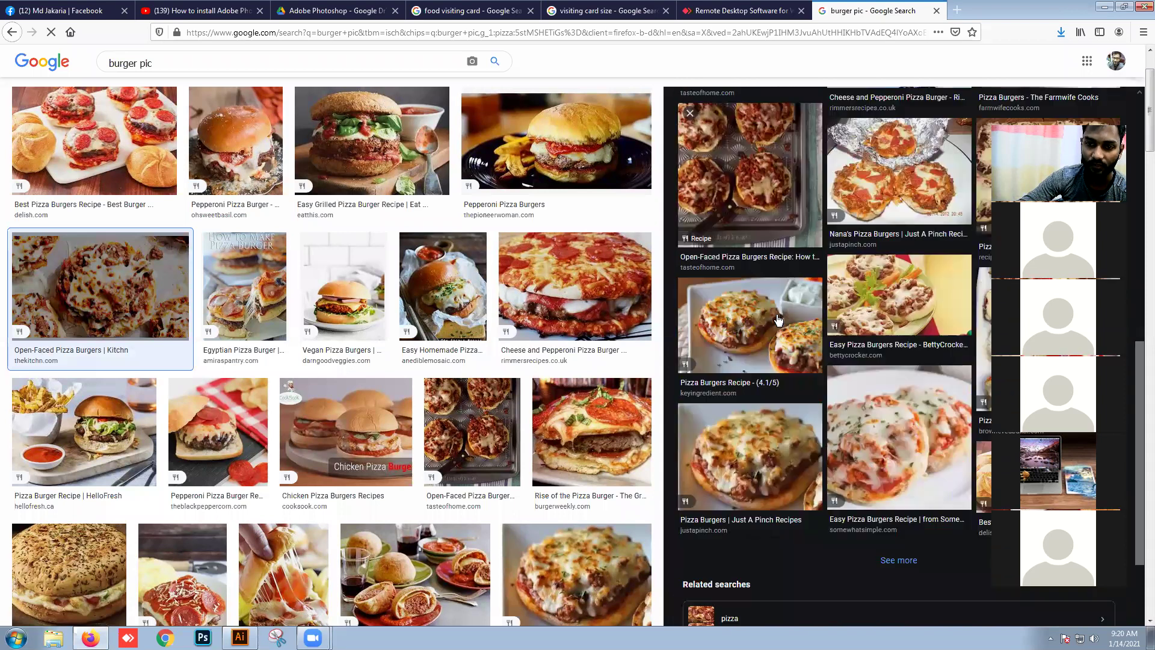
click(890, 381)
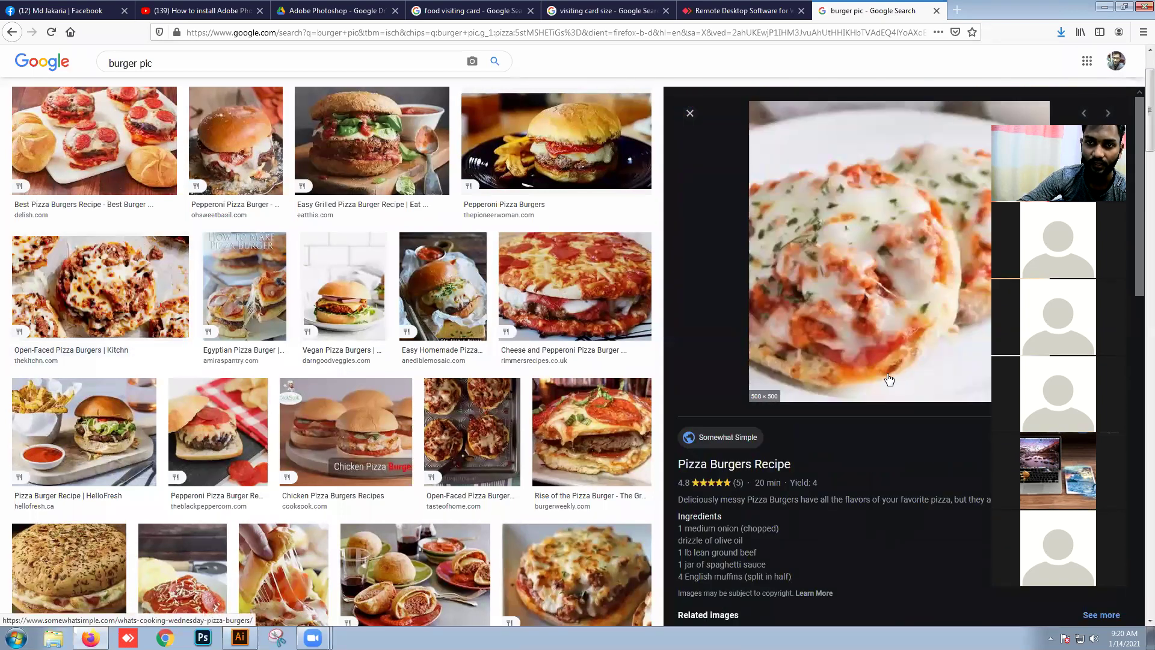
right_click(837, 211)
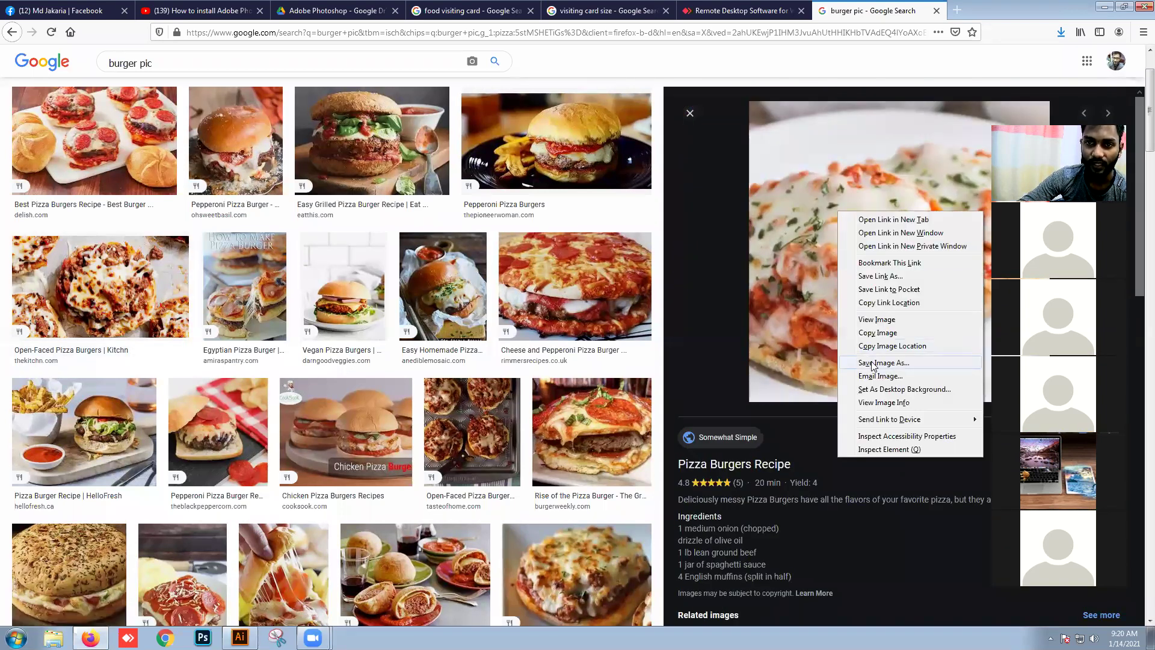
click(874, 363)
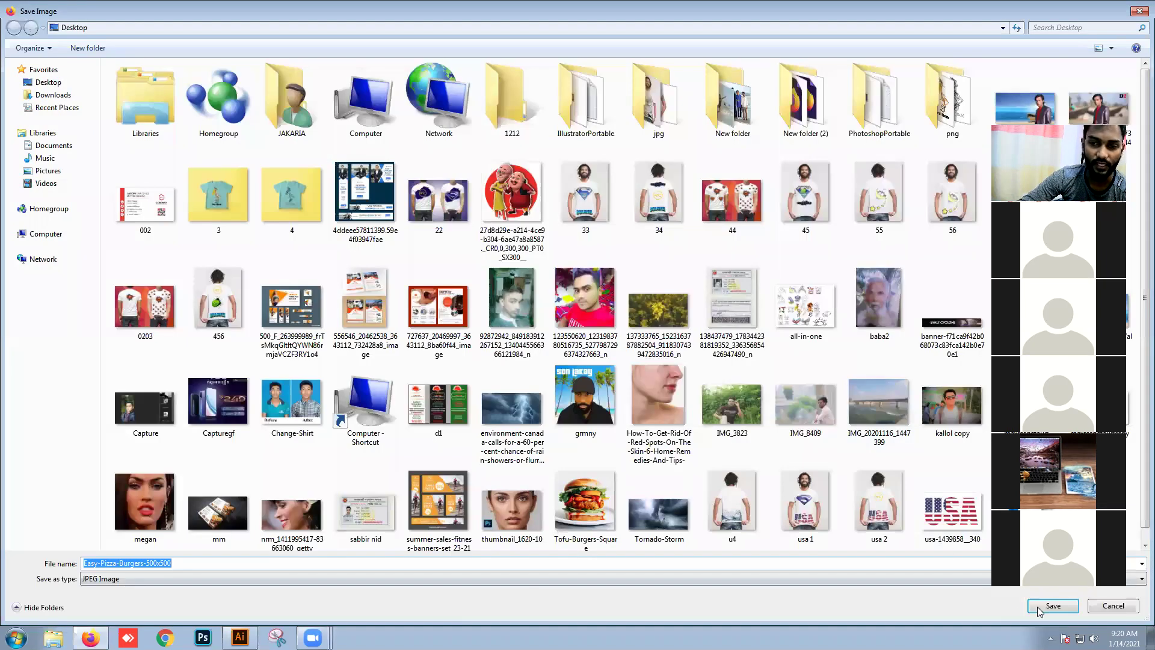
click(1036, 611)
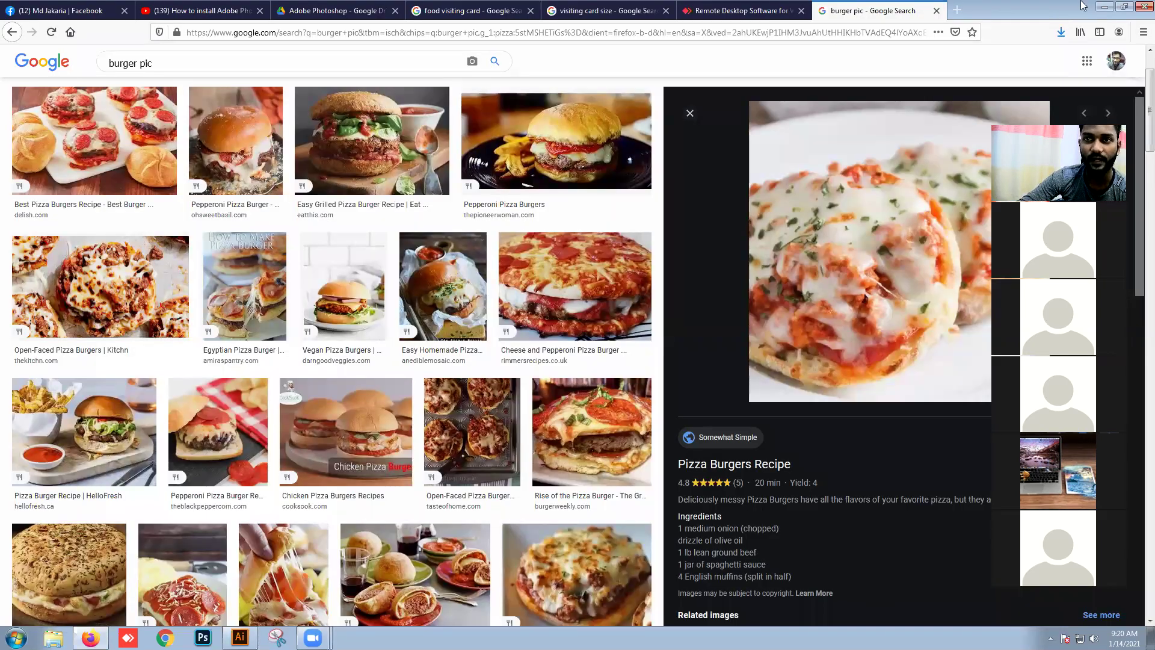
Step: Minimize Firefox to bring Illustrator back and open the File menu
click(1110, 9)
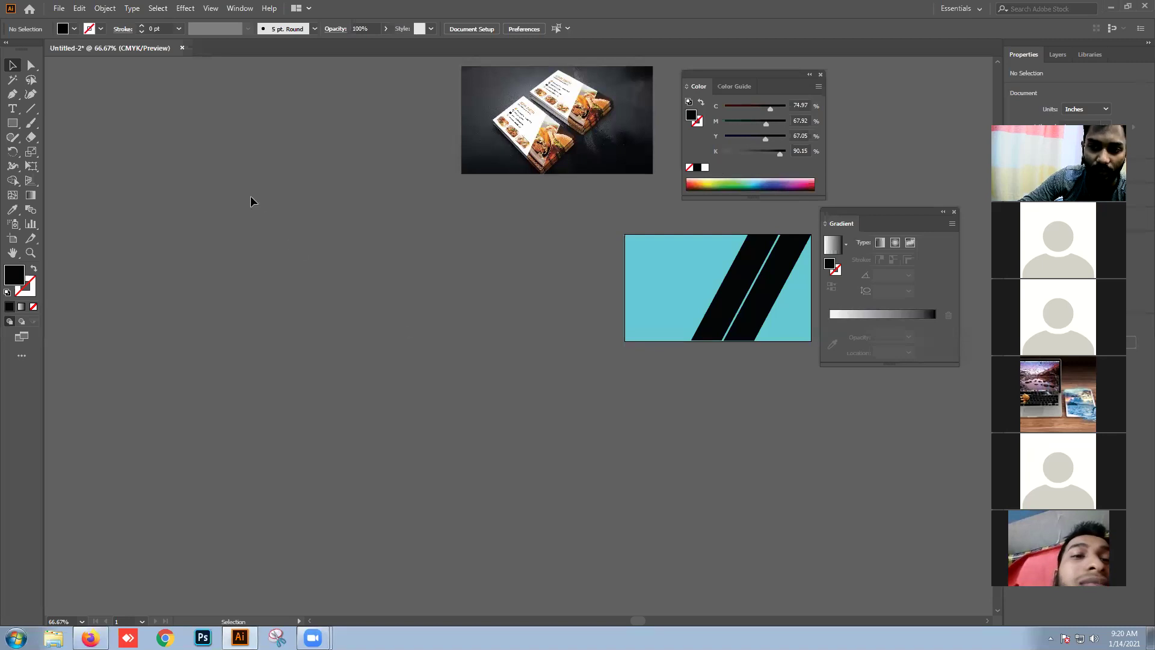
click(57, 7)
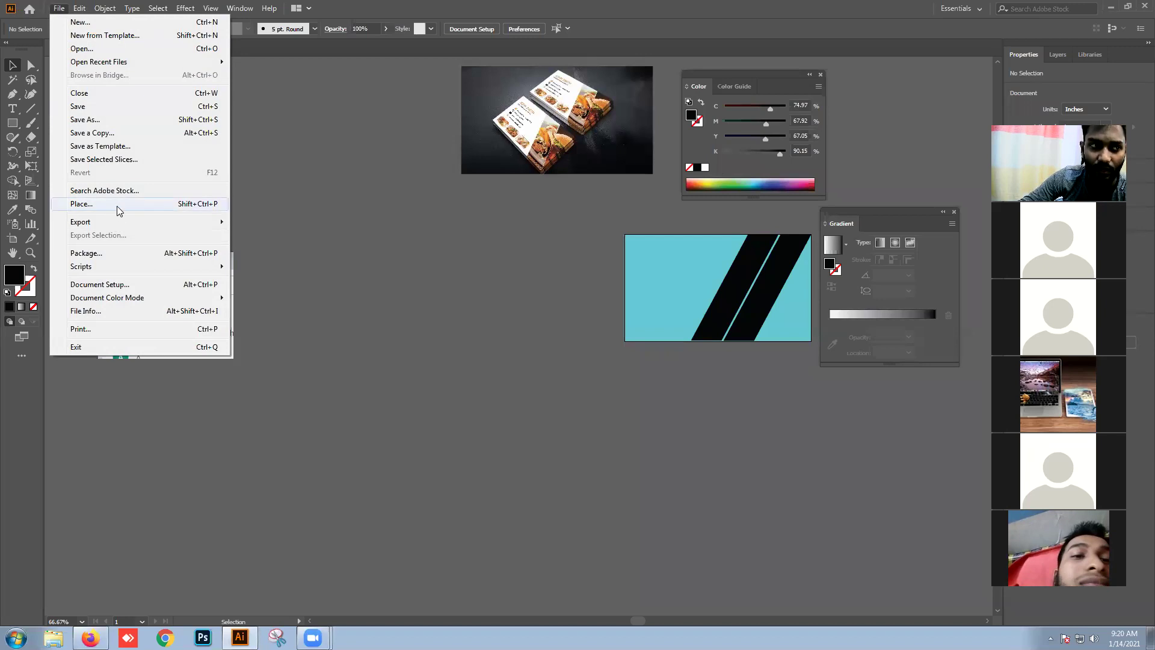
Step: Place the pizza photo and the burger photo from the Desktop onto the canvas
click(118, 207)
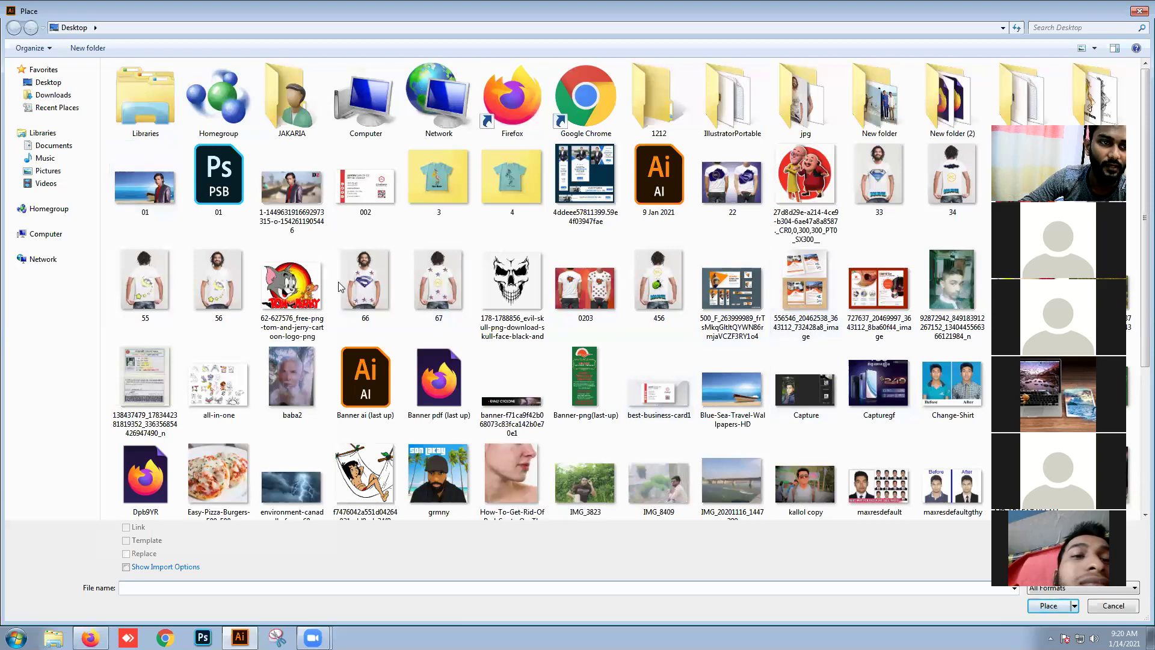
double_click(218, 475)
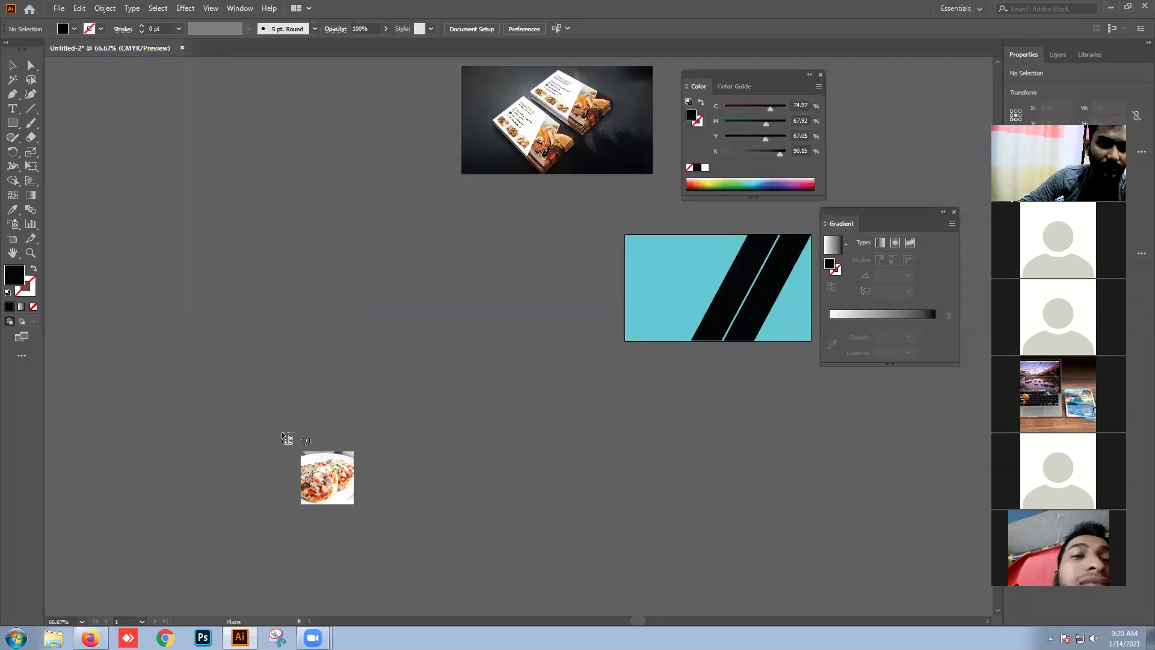
click(260, 268)
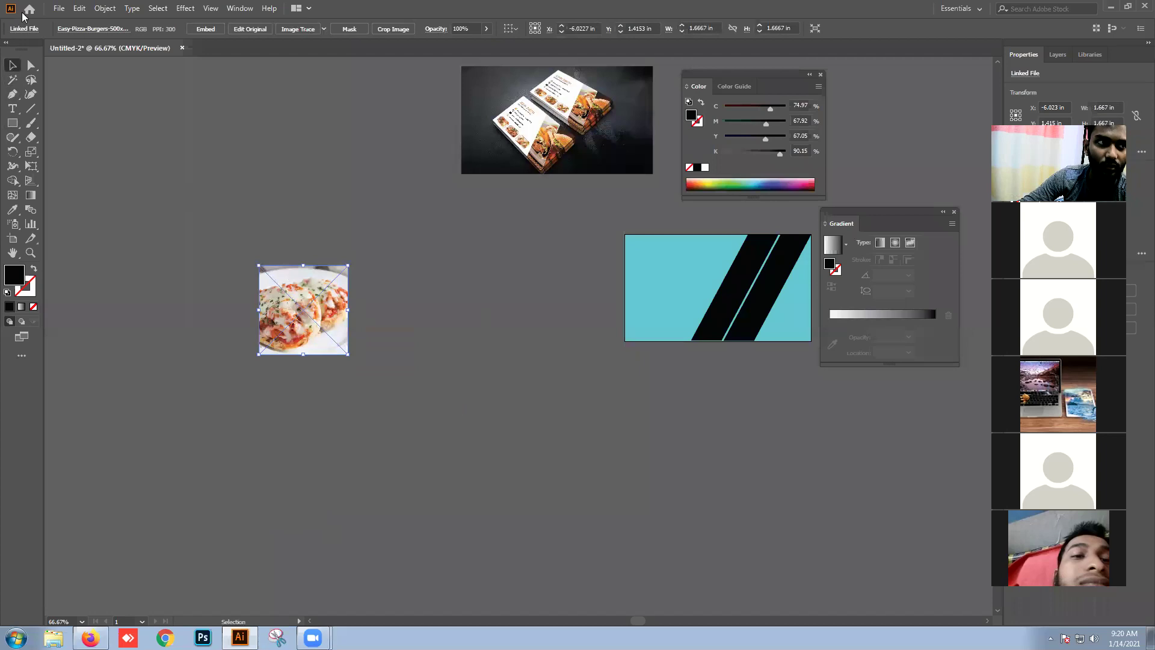
click(55, 10)
click(90, 204)
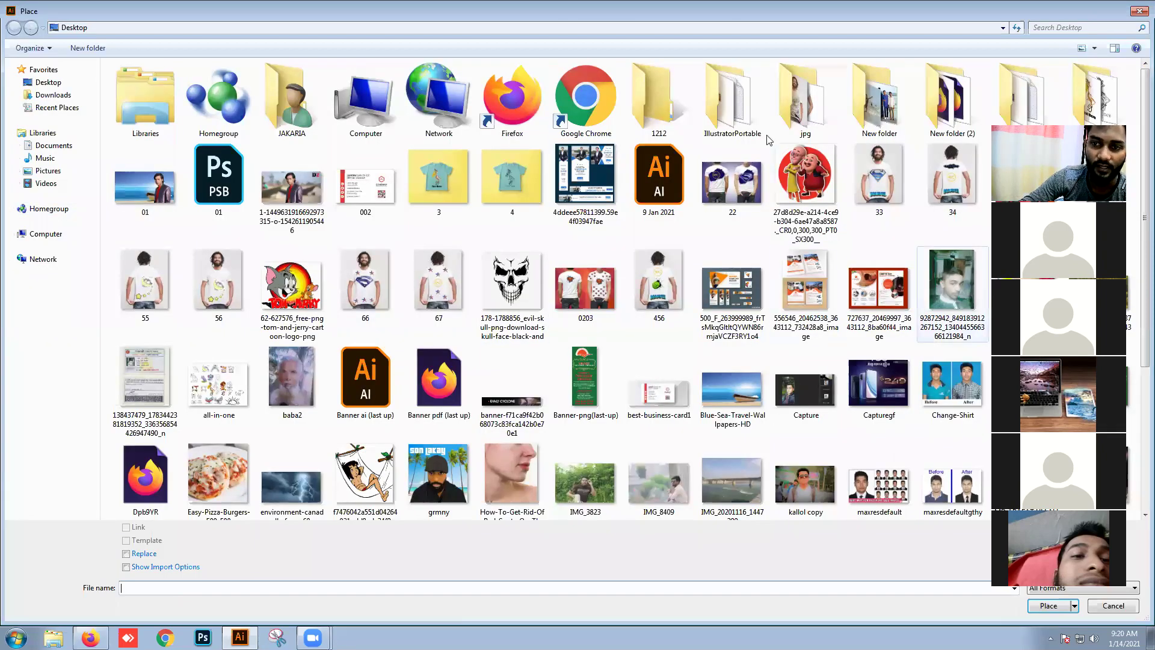
click(209, 479)
scroll(209, 480, down, 3)
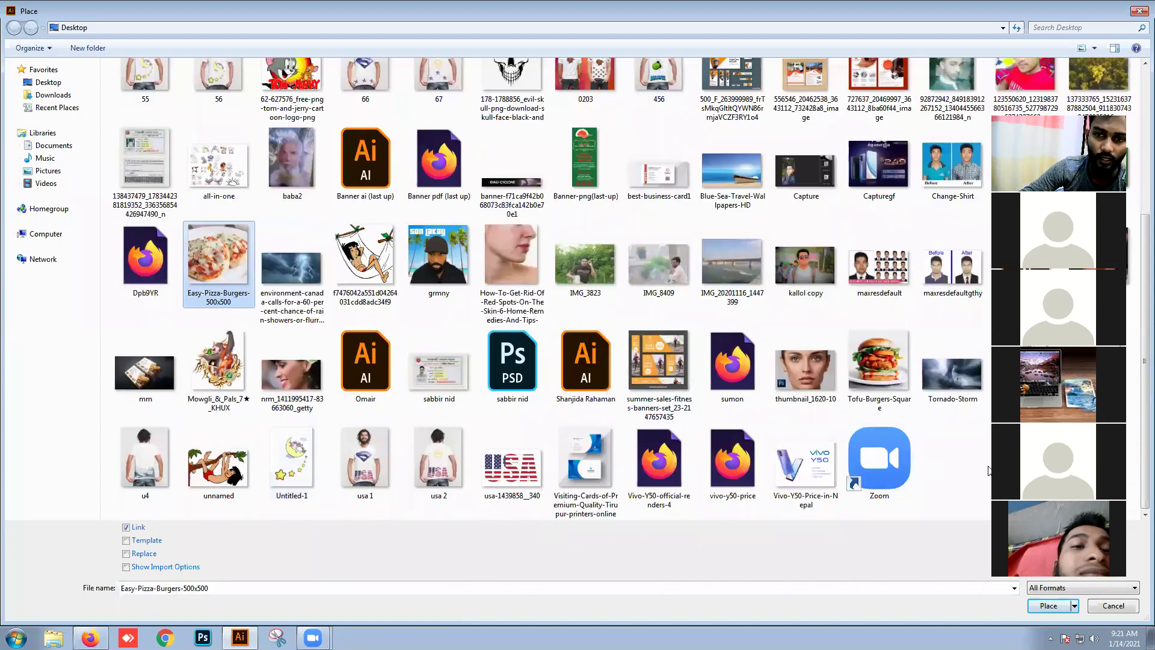
double_click(893, 373)
click(288, 391)
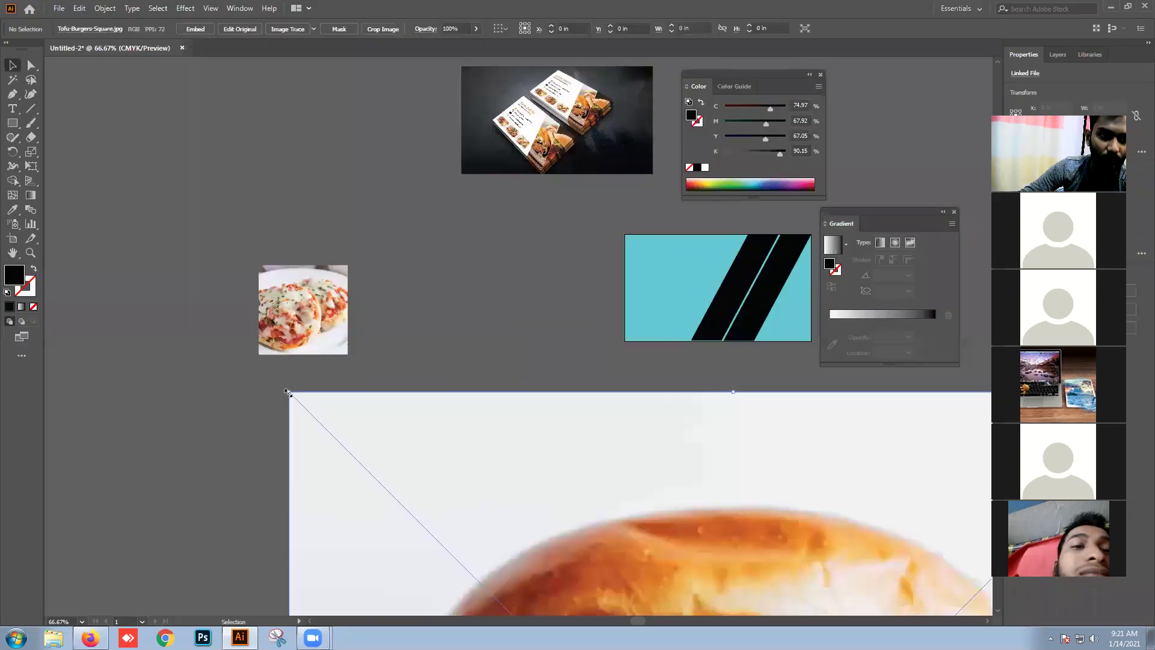
Step: Scale the burger photo down to card height and set the pizza photo beside it
scroll(394, 409, down, 1)
drag(652, 537, 614, 418)
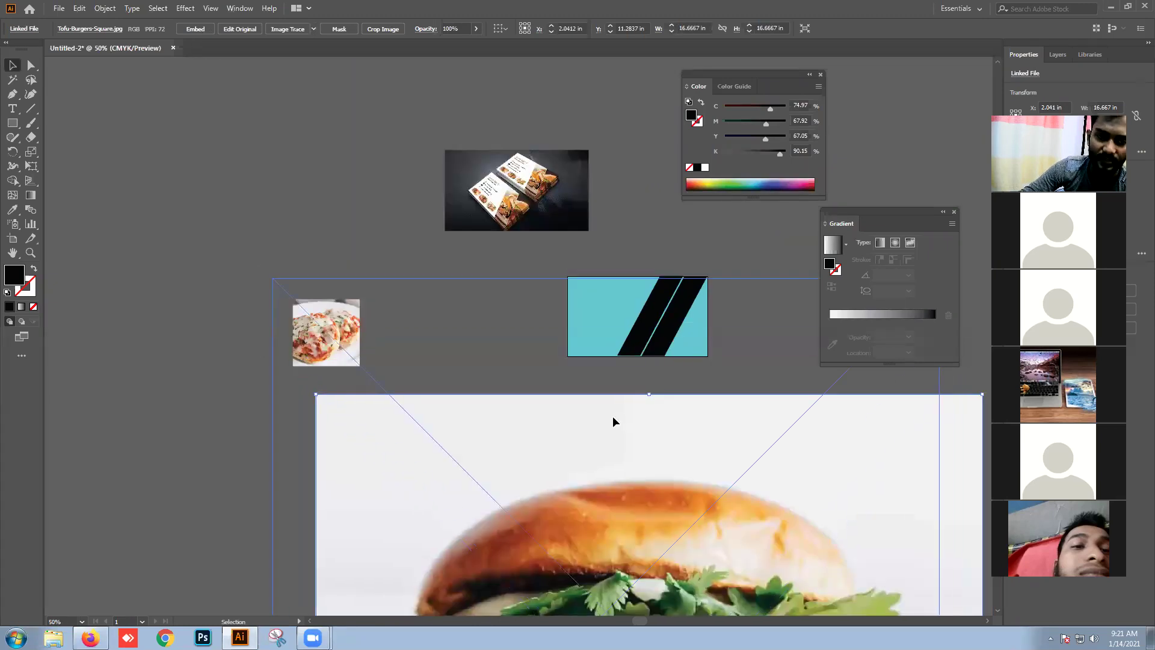
drag(273, 279, 539, 396)
drag(587, 487, 433, 385)
drag(384, 294, 475, 385)
drag(526, 457, 453, 376)
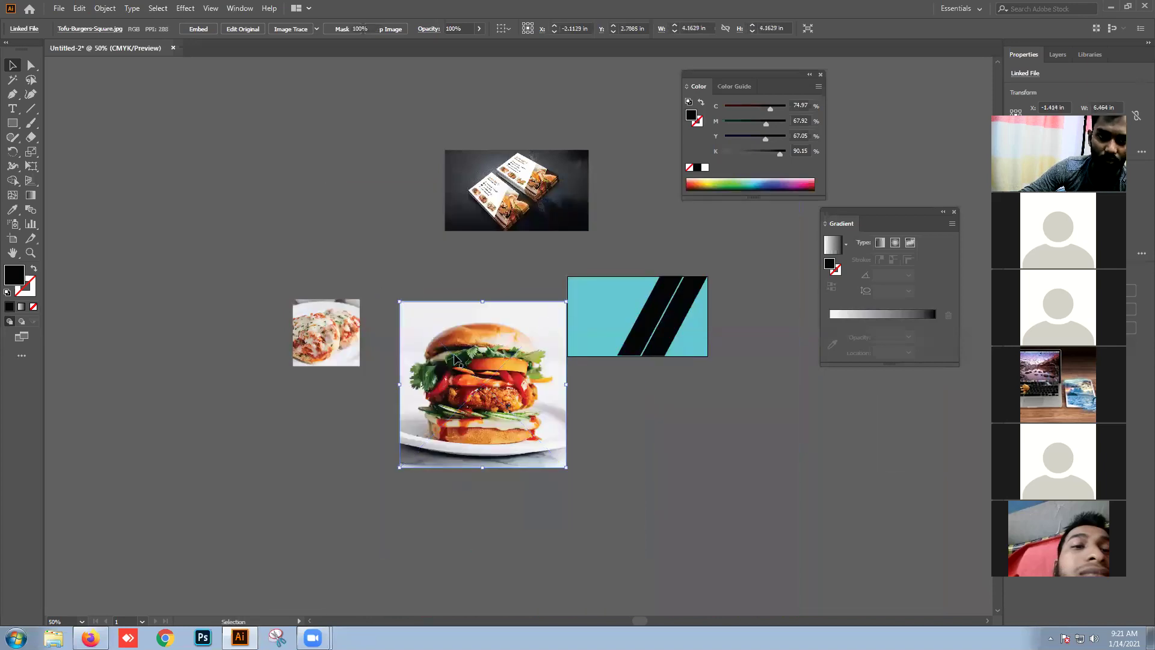
drag(397, 299, 434, 335)
drag(498, 400, 501, 341)
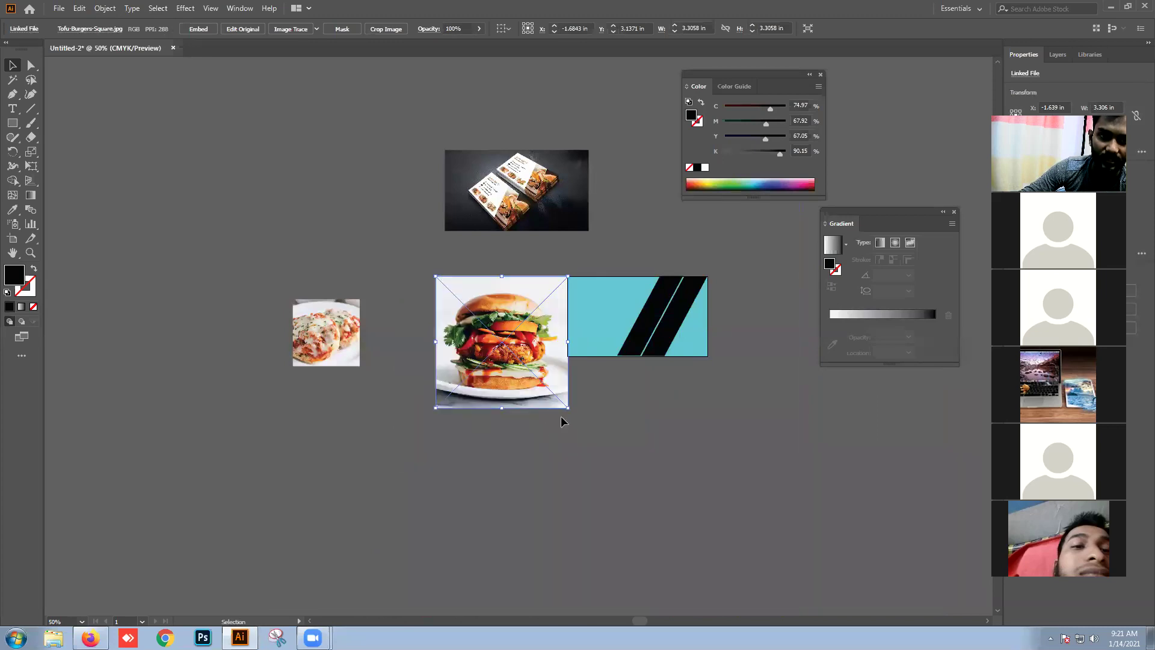
drag(567, 409, 537, 340)
drag(335, 345, 389, 359)
click(446, 420)
drag(471, 332, 394, 366)
Step: Set the pizza photo beside the burger, try dragging a stripe onto it, then undo
drag(362, 366, 497, 372)
click(551, 472)
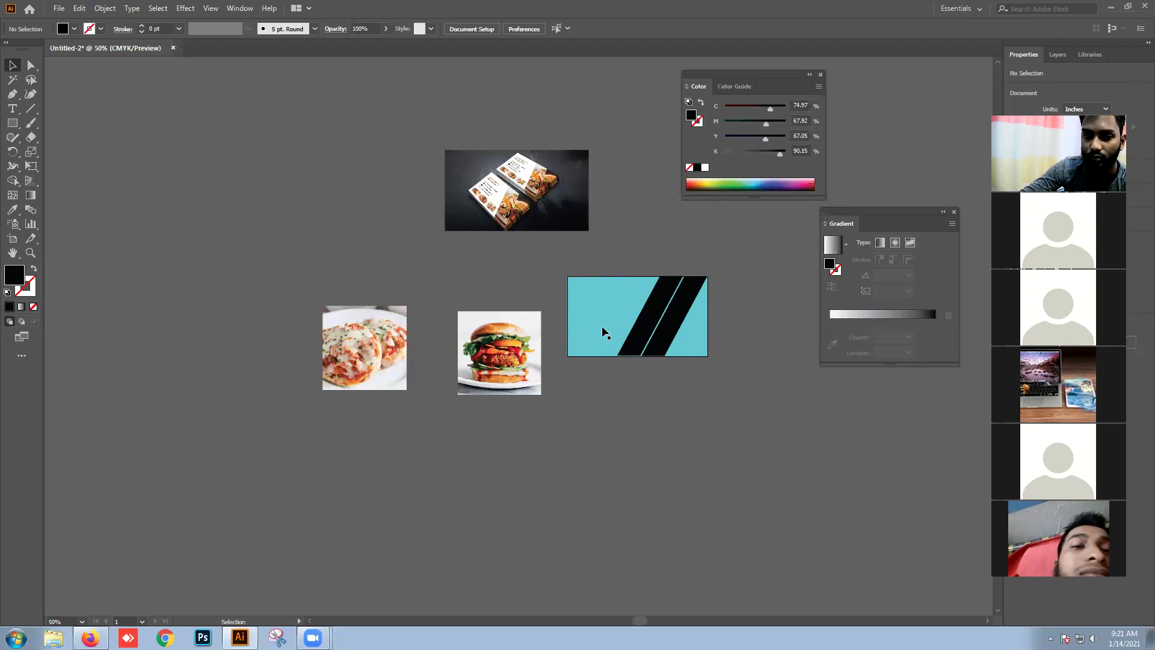
drag(654, 328, 499, 390)
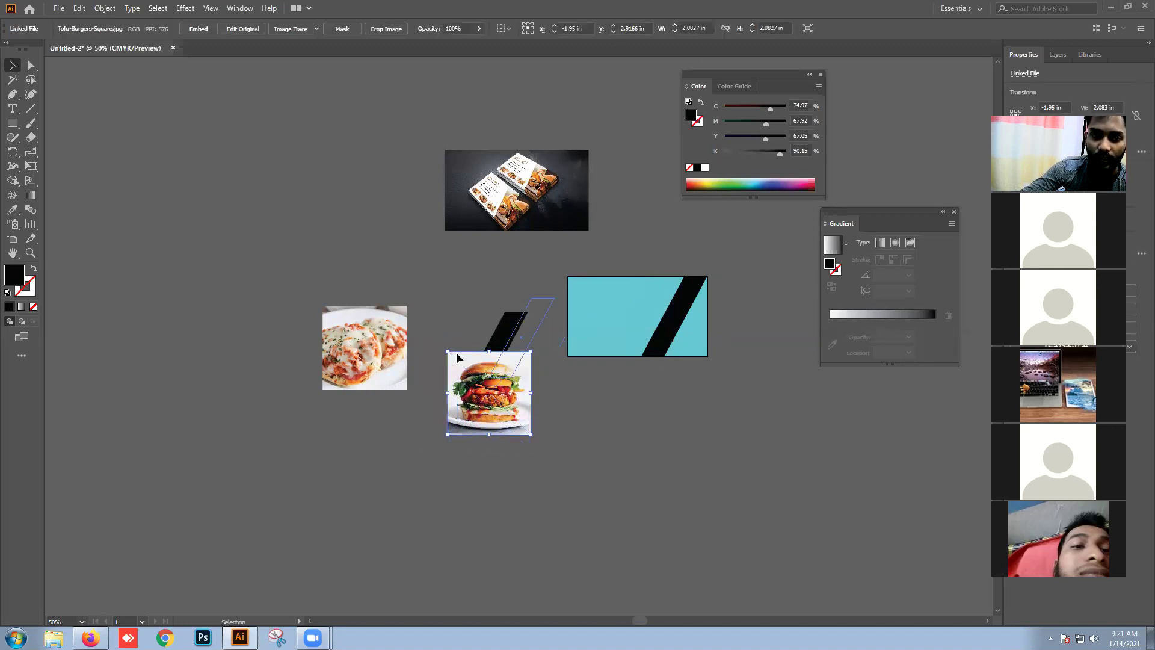
key(ctrl+z)
key(ctrl+z)
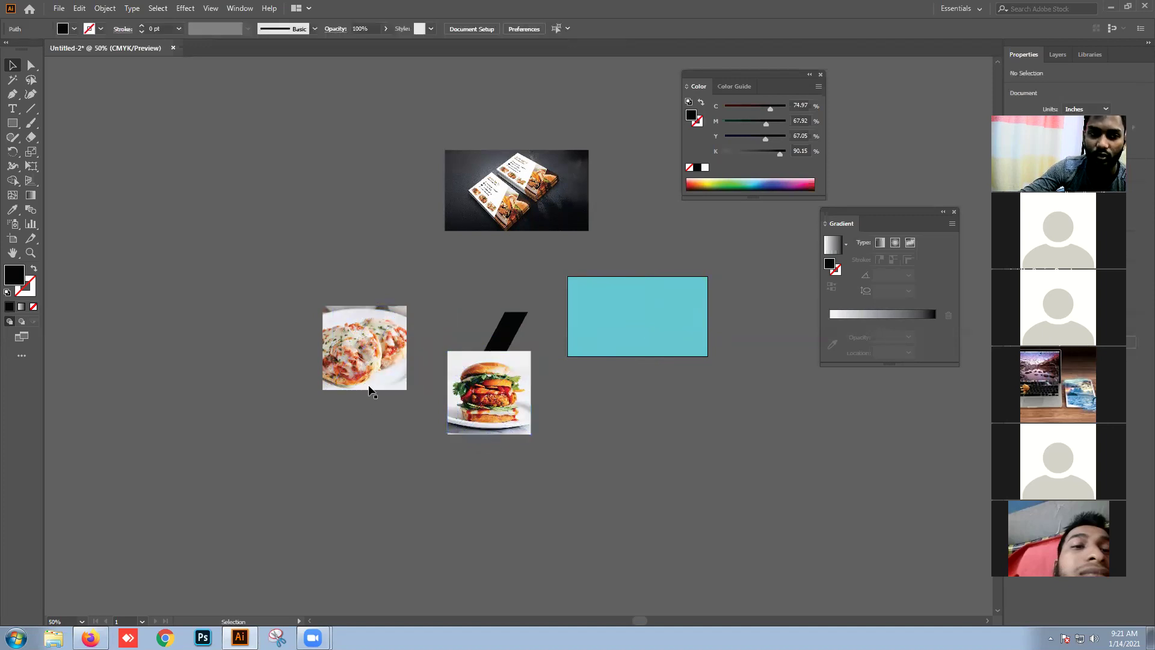
Step: Reposition the burger and pizza photos relative to their black stripes
click(392, 435)
drag(493, 408, 484, 383)
mouse_move(375, 356)
mouse_down()
mouse_move(373, 405)
mouse_move(374, 331)
mouse_move(369, 388)
mouse_move(367, 371)
mouse_up()
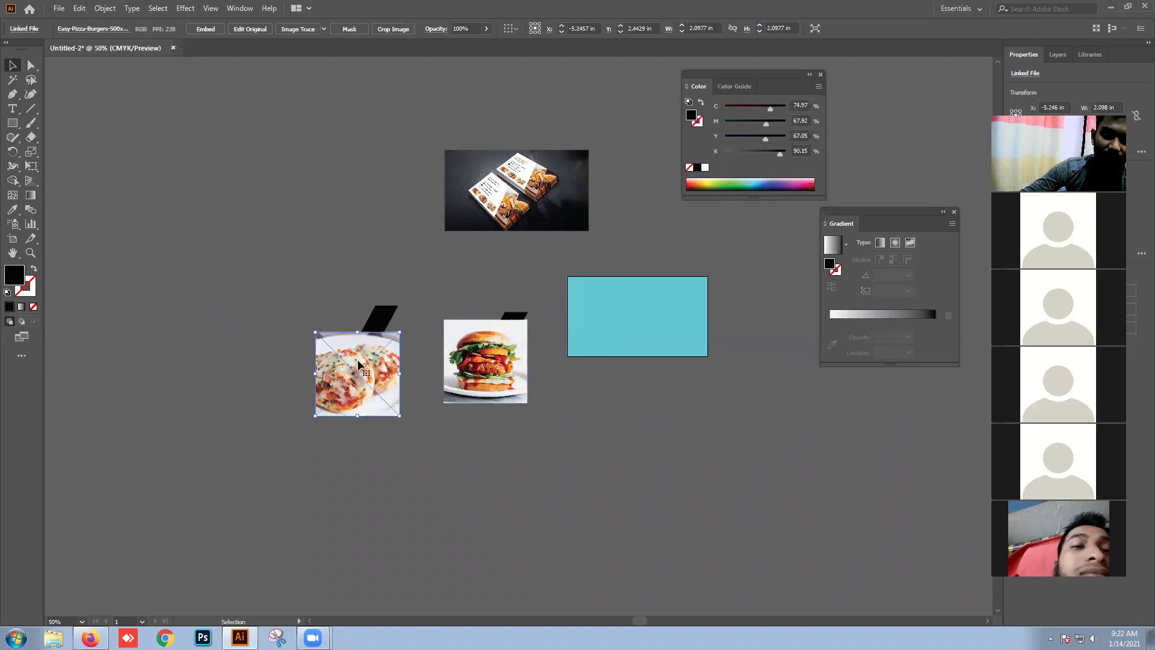
drag(356, 359, 356, 362)
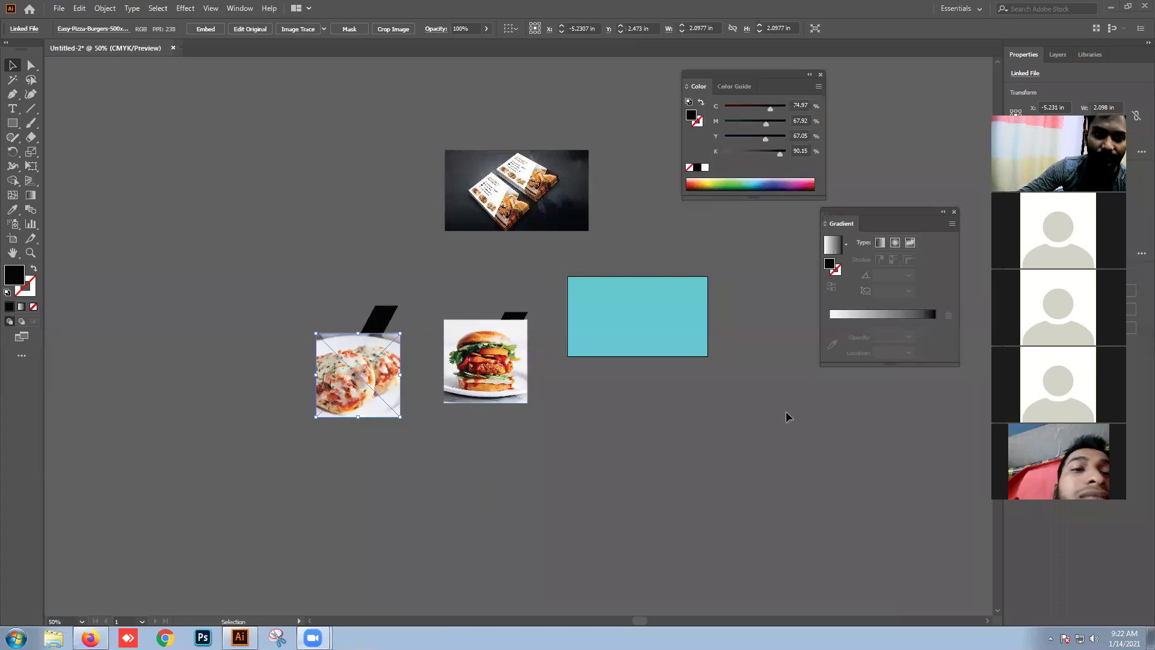
click(1111, 6)
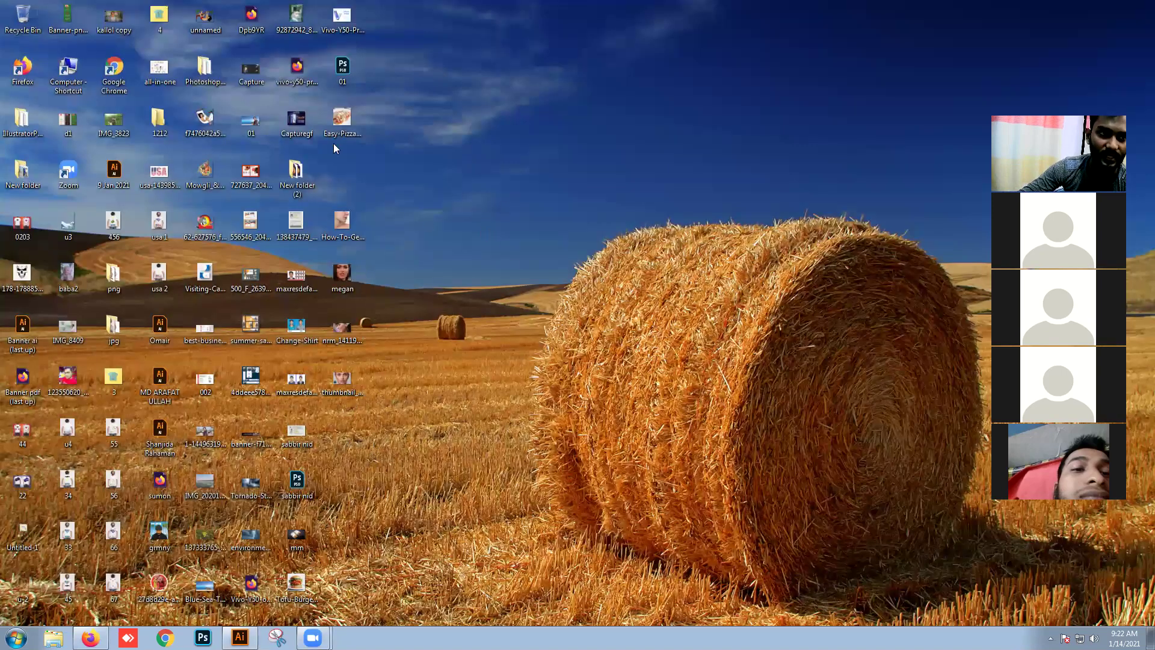
Step: Move the Tofu-Burgers-Square icon beside the Easy-Pizza icon on the desktop, then return to Illustrator
drag(296, 583, 355, 137)
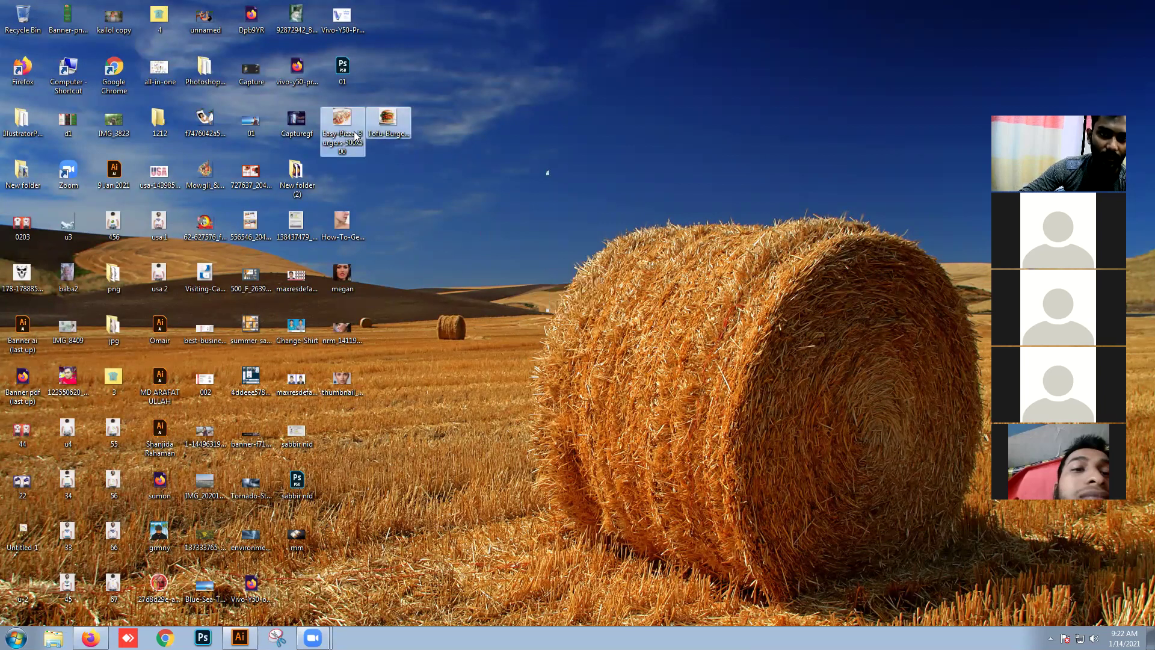
click(547, 172)
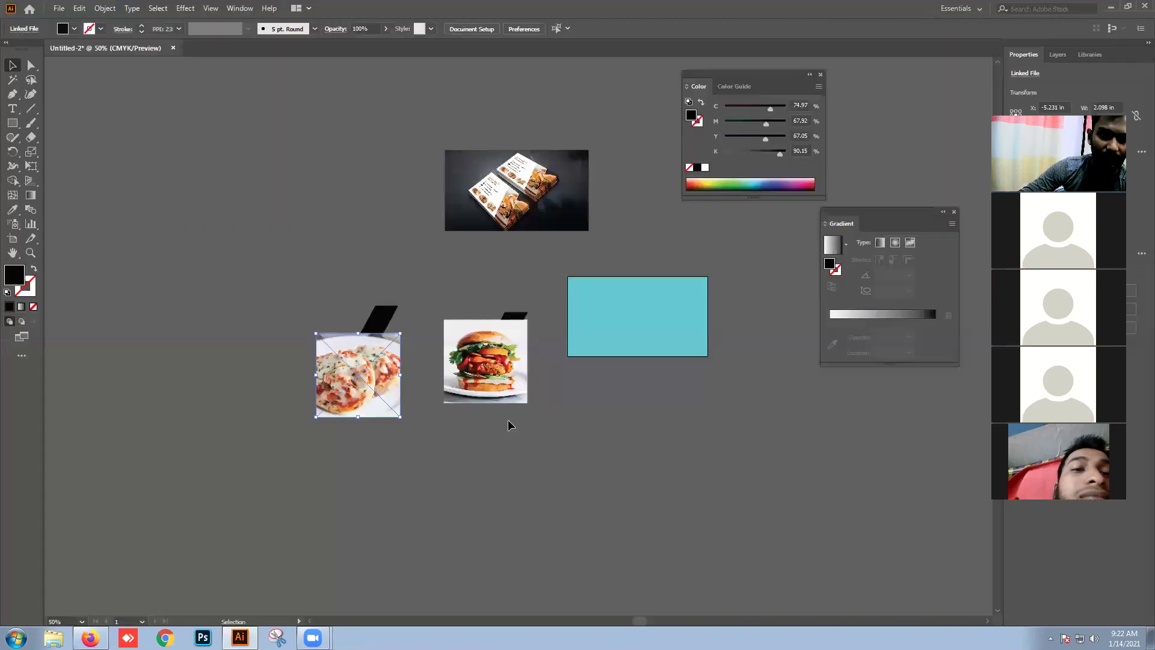
Step: Move the burger photo under its stripe and send it to the back
click(488, 413)
drag(491, 407, 490, 331)
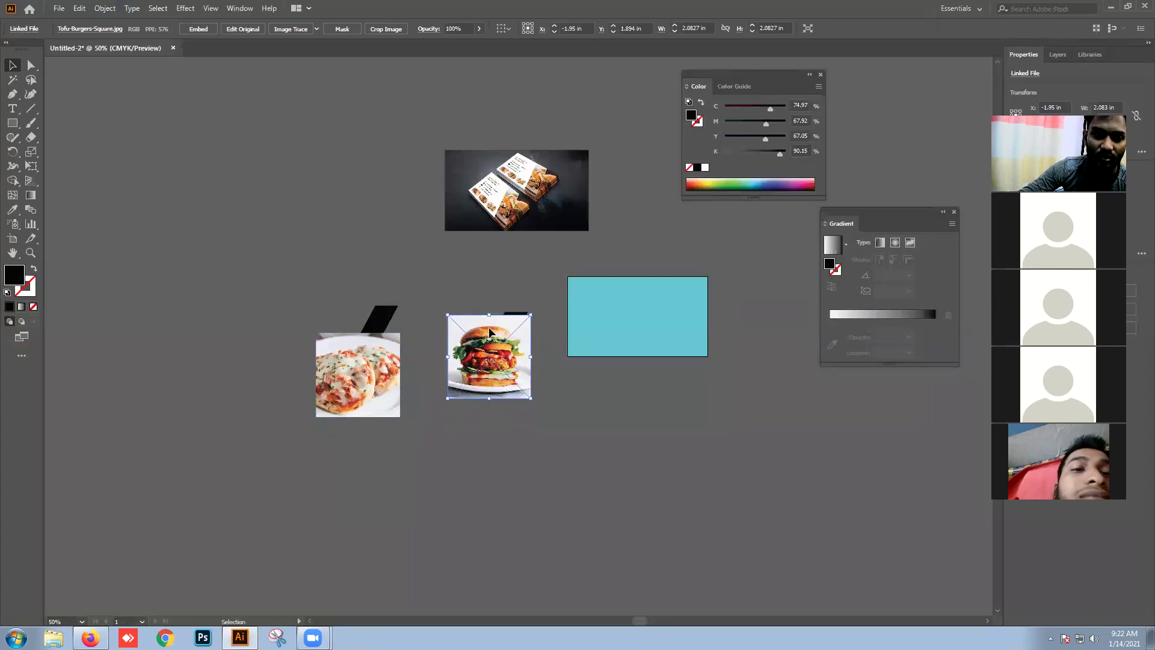
right_click(490, 330)
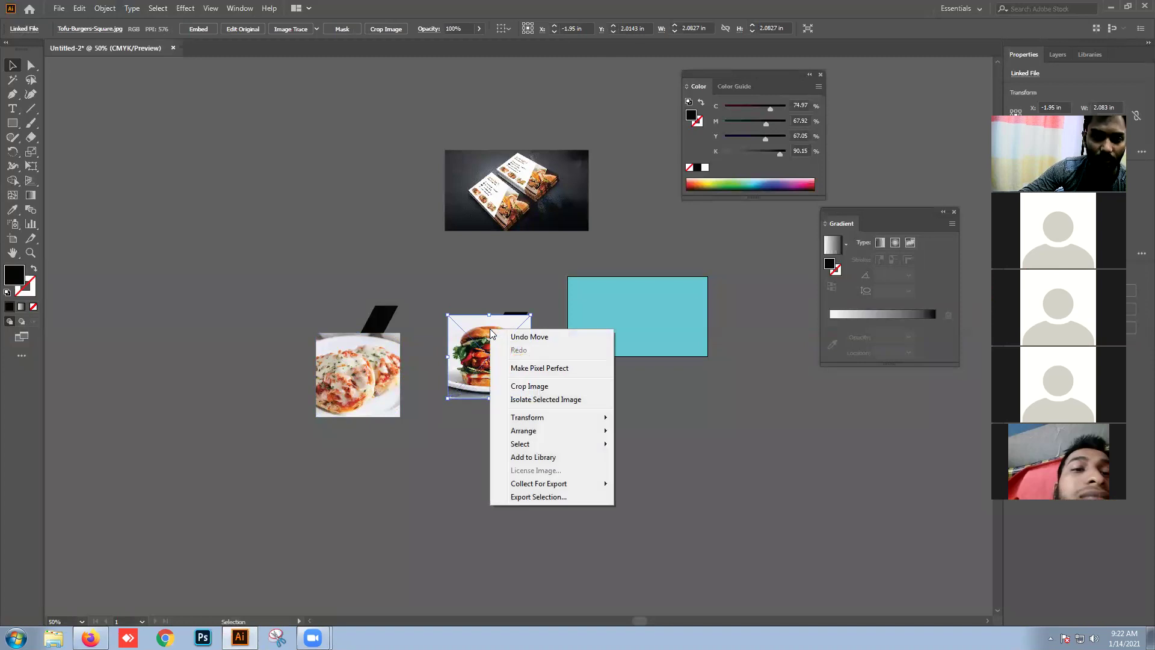
mouse_move(539, 431)
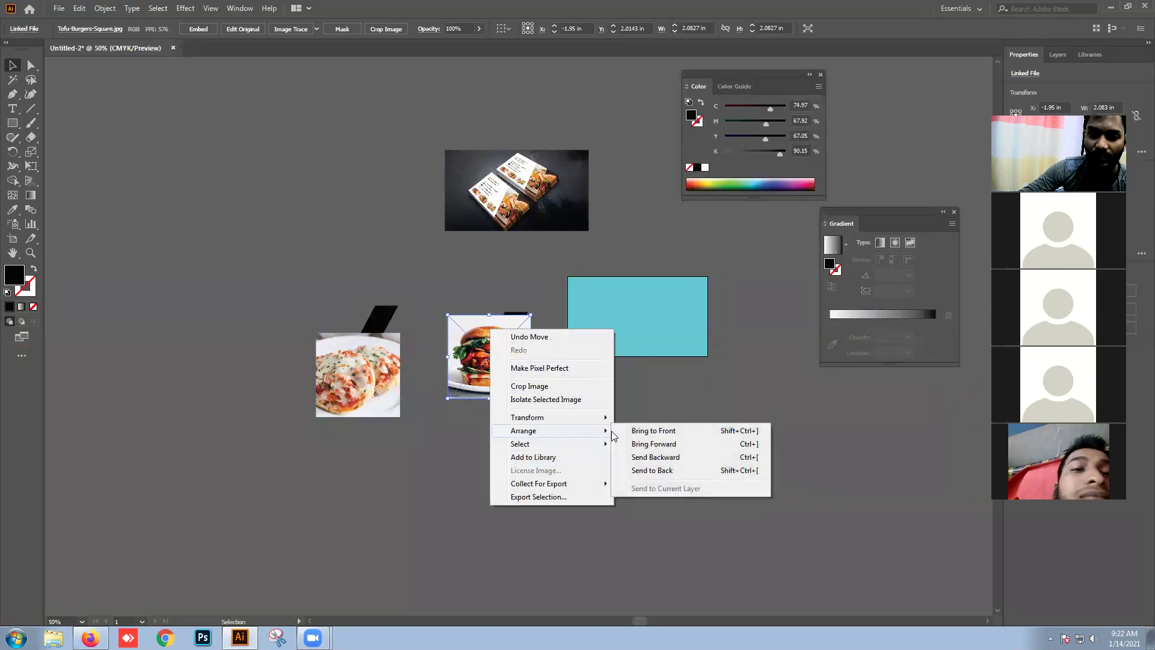
click(644, 475)
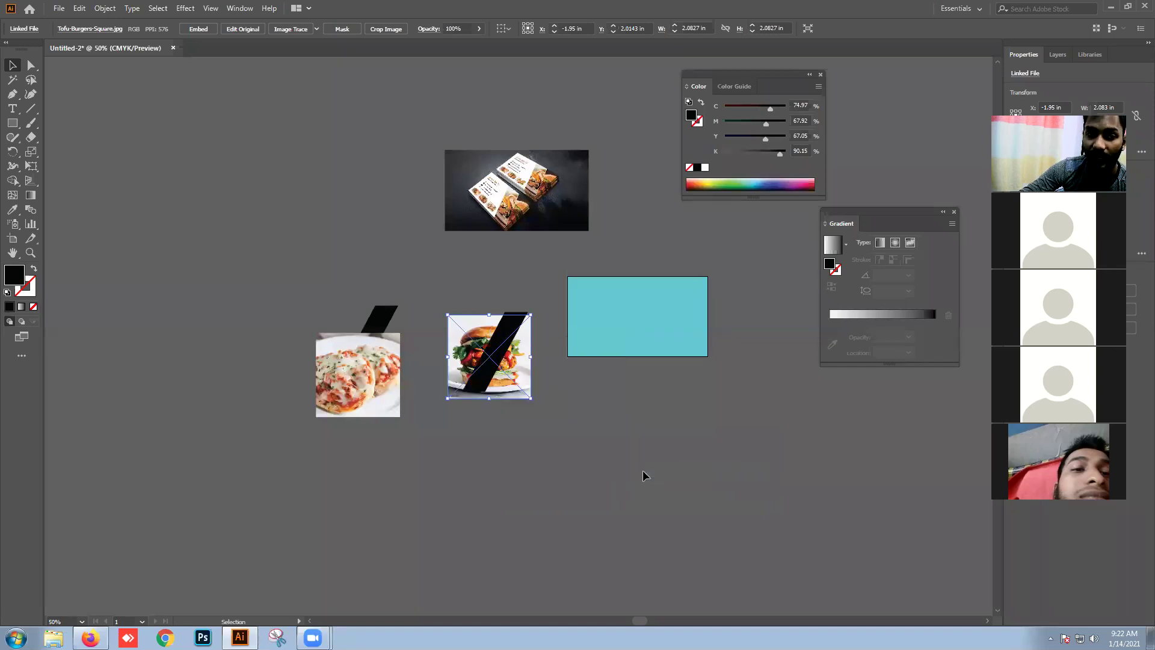
click(629, 471)
Step: Position the pizza photo under its stripe and send it to the back
drag(374, 401, 378, 353)
right_click(378, 353)
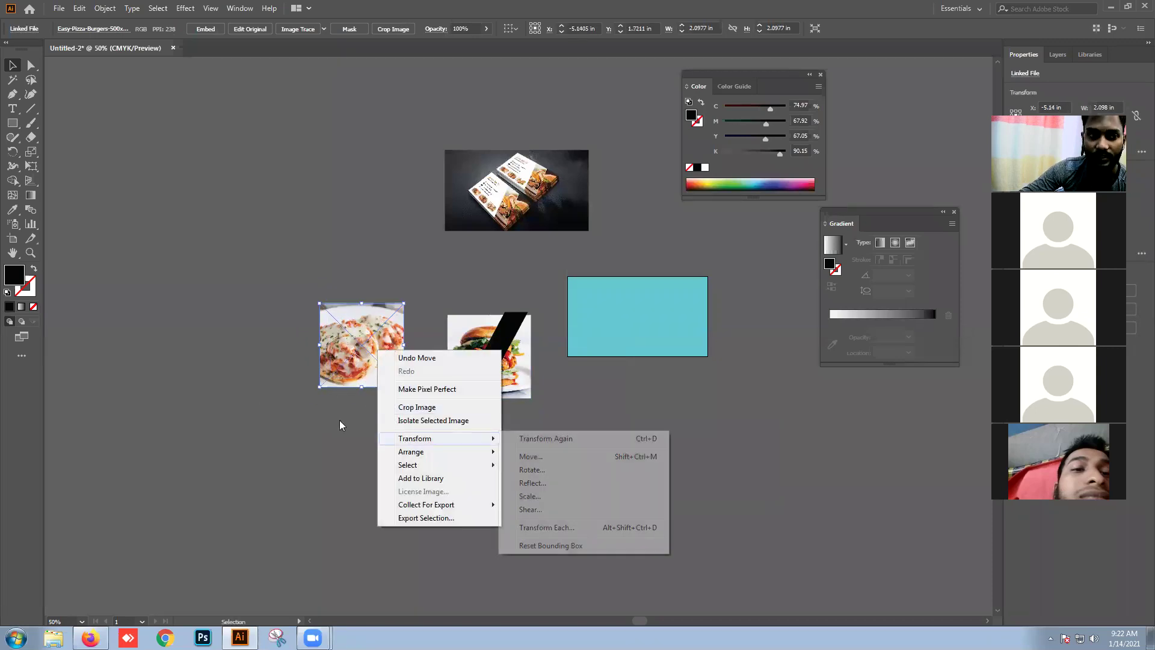
click(262, 401)
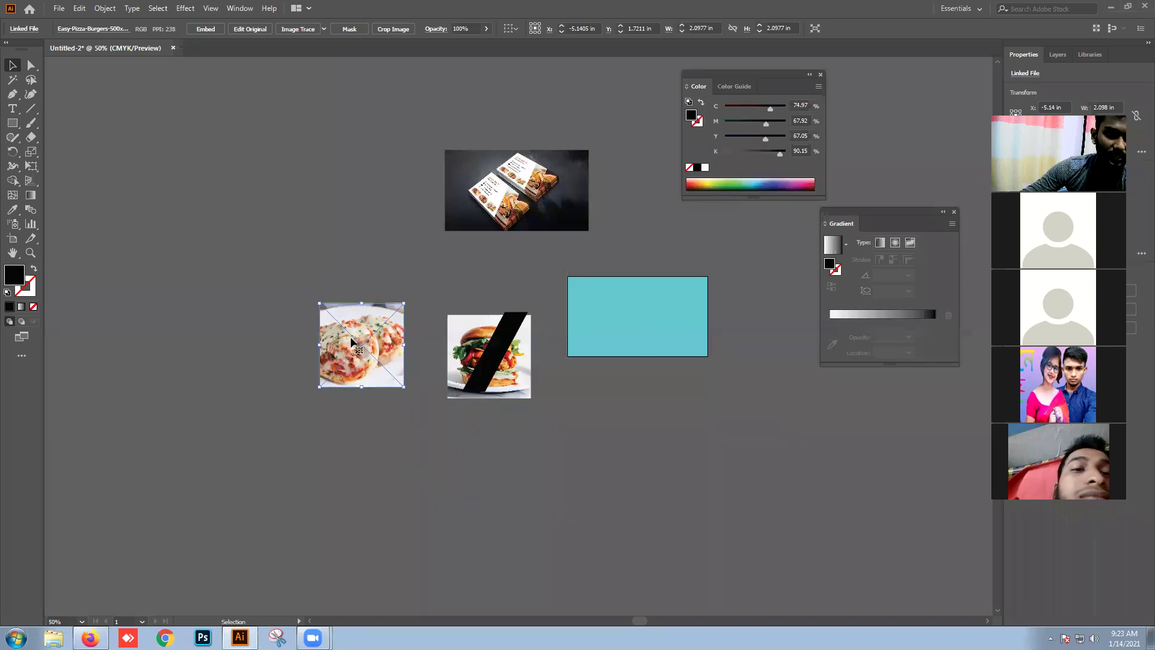
key(ctrl+z)
drag(385, 395, 386, 365)
right_click(386, 347)
mouse_move(428, 451)
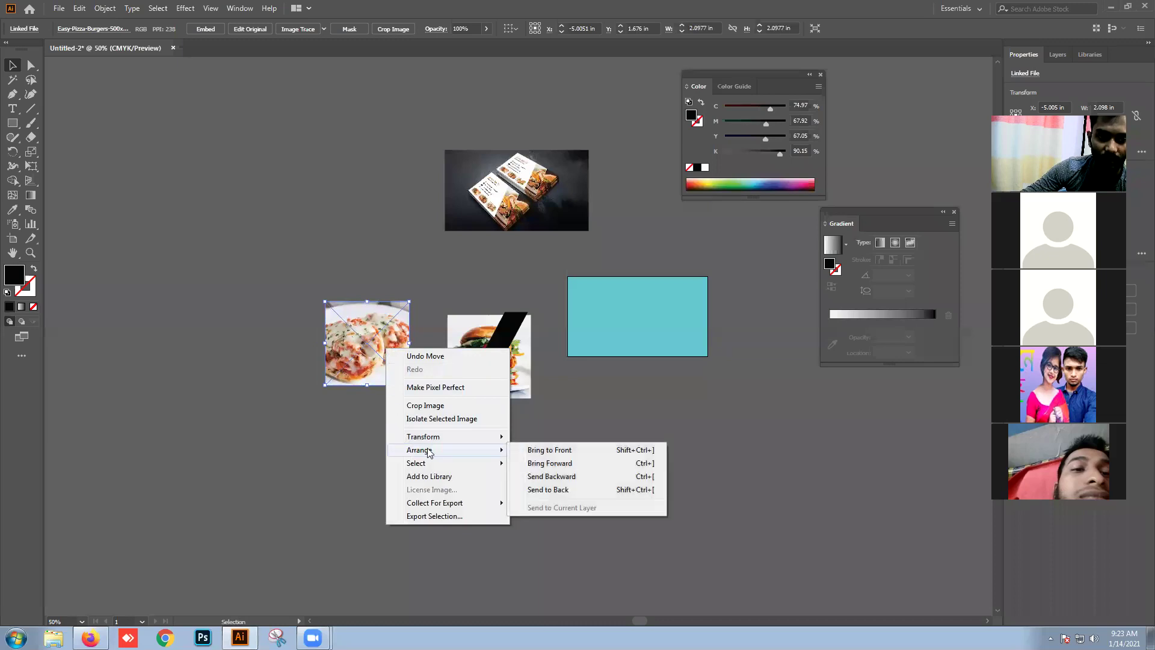
click(554, 491)
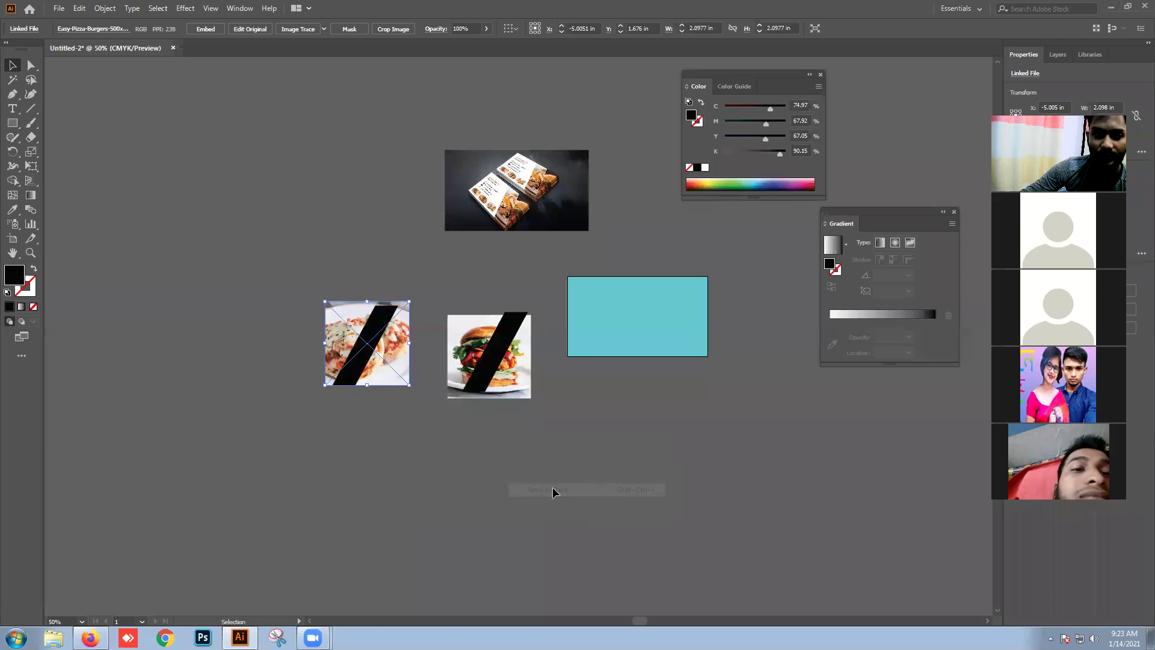
click(547, 502)
drag(398, 386, 386, 384)
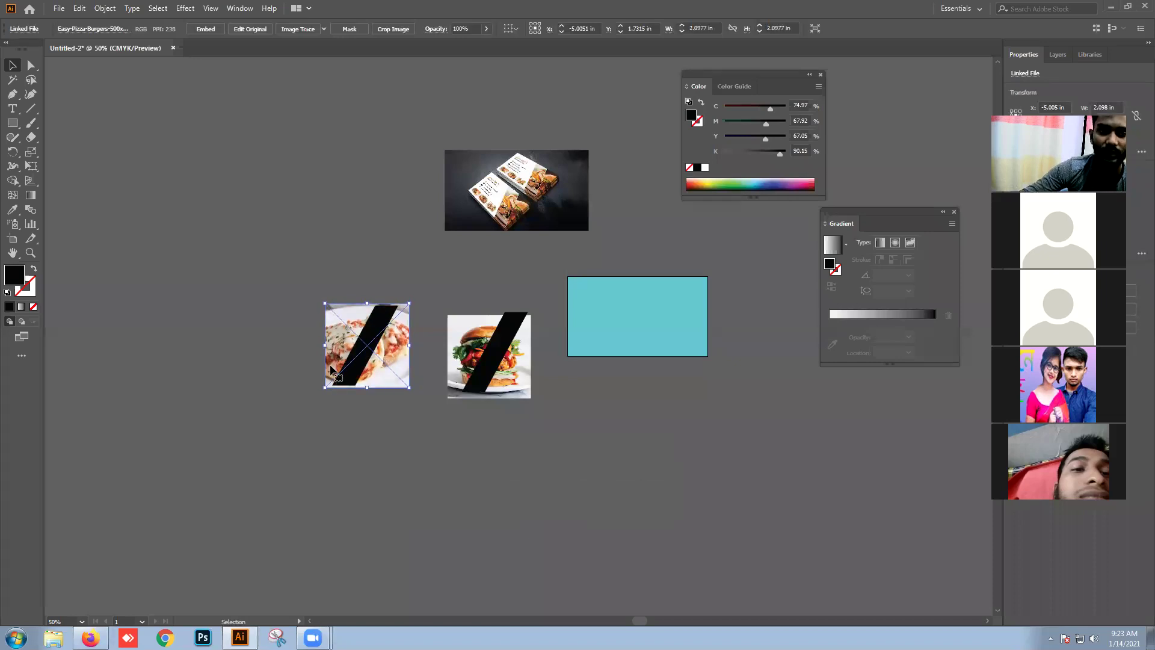
click(445, 448)
Step: Nudge the burger's black stripe down and left with the arrow keys
click(497, 361)
key(Down)
key(Down)
key(Down)
key(Down)
key(Down)
key(Down)
key(Down)
key(Down)
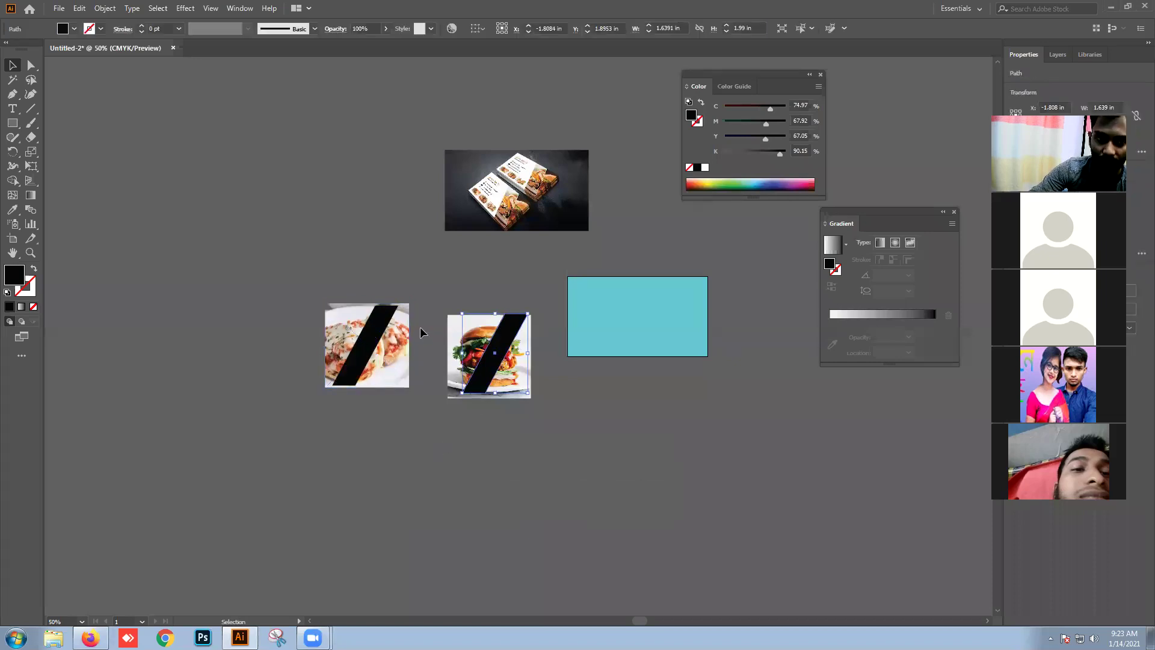
key(Left)
key(Left)
key(Left)
key(Left)
key(Left)
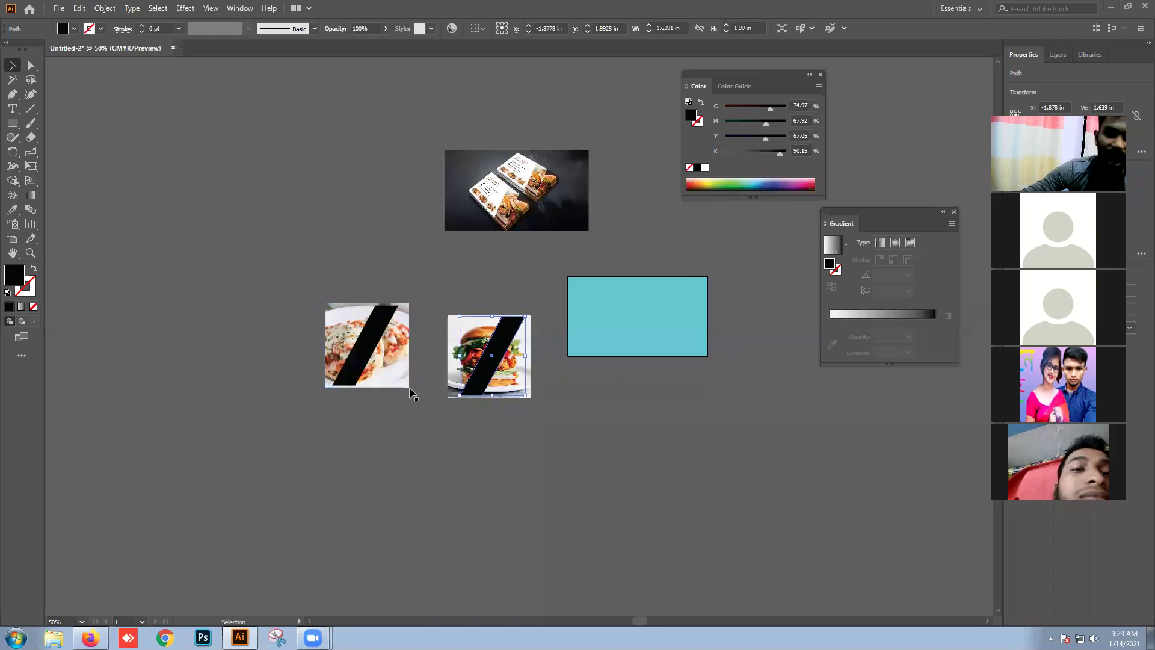
click(395, 444)
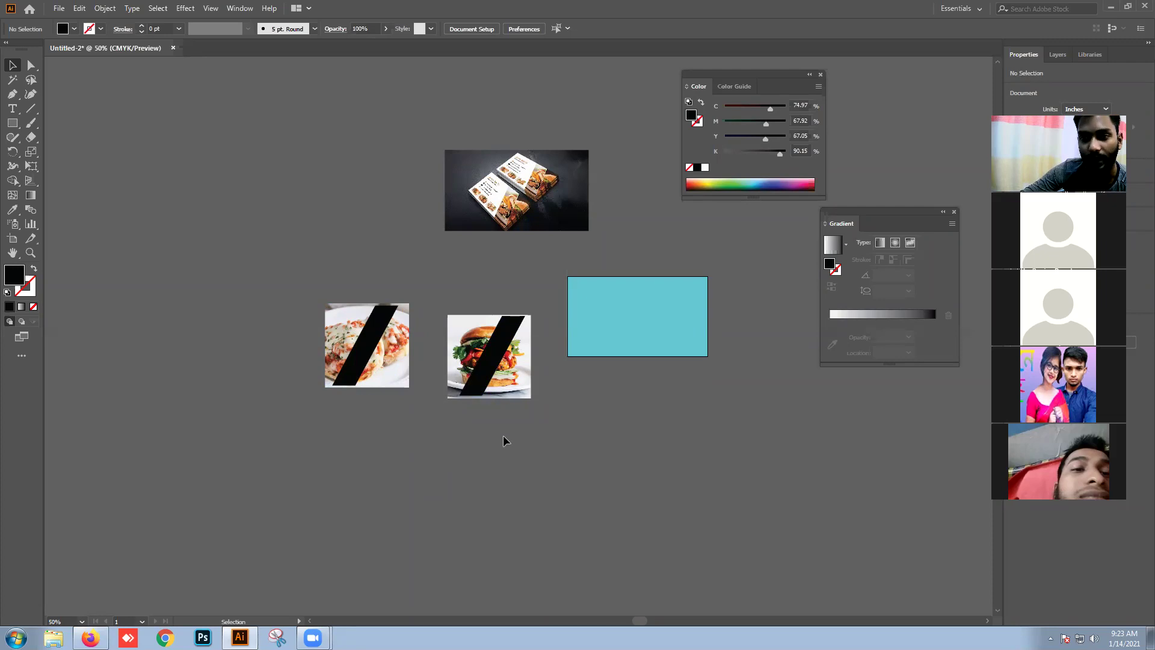
Step: Clip the burger and the pizza photos each to their diagonal black stripe
drag(523, 394, 454, 324)
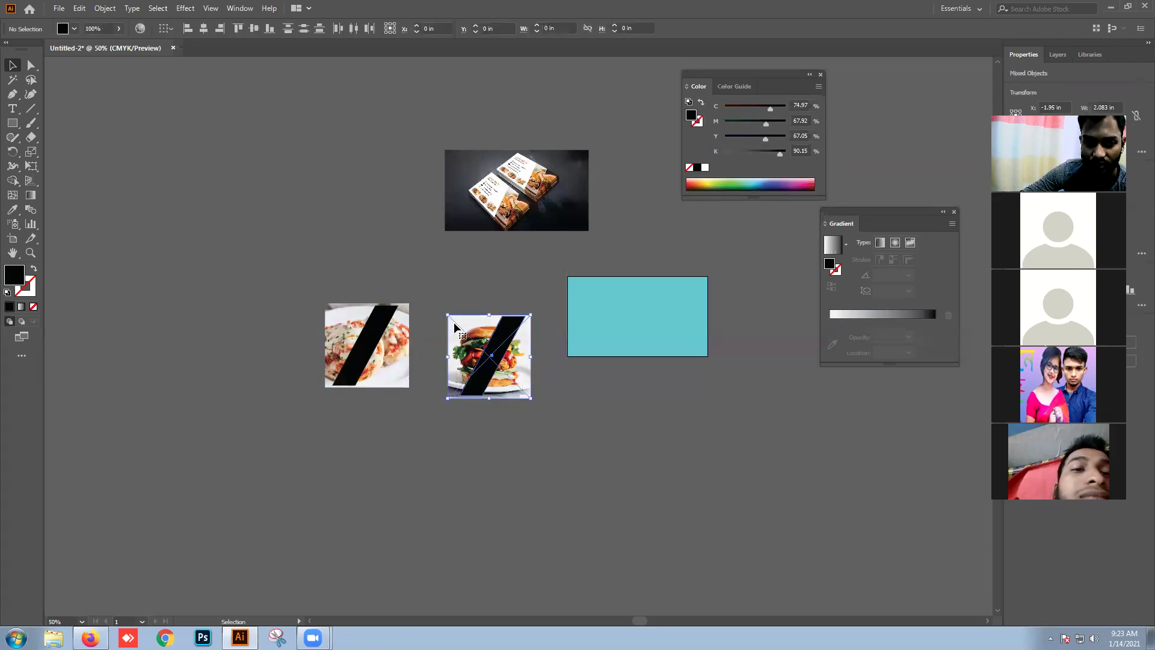
right_click(486, 326)
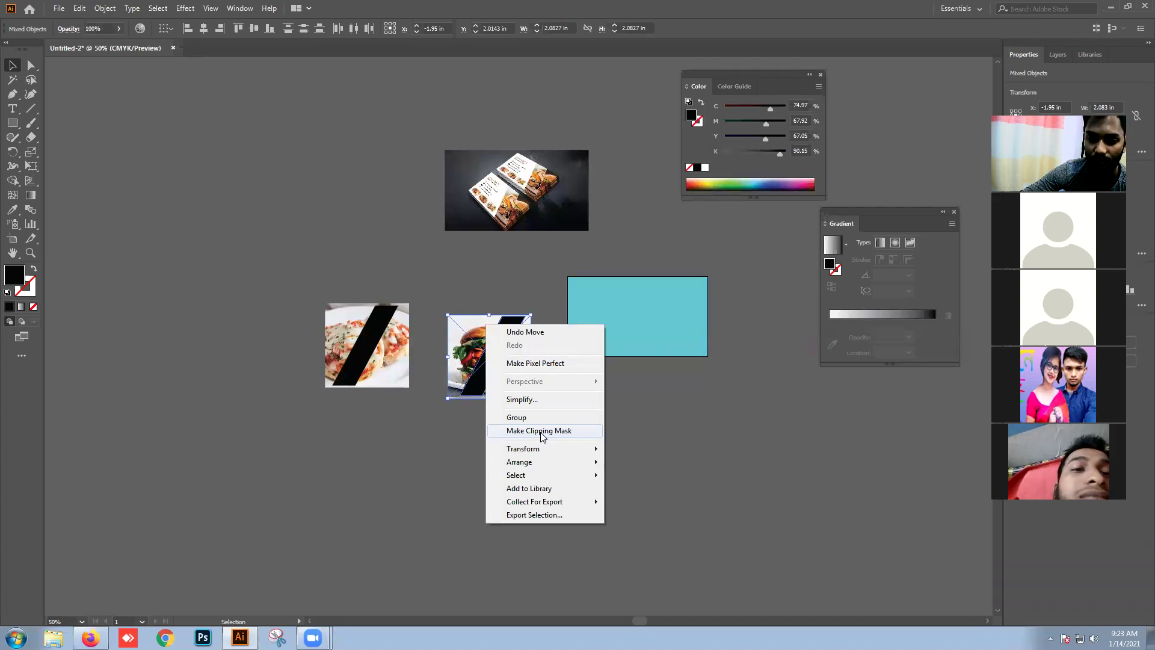
click(538, 431)
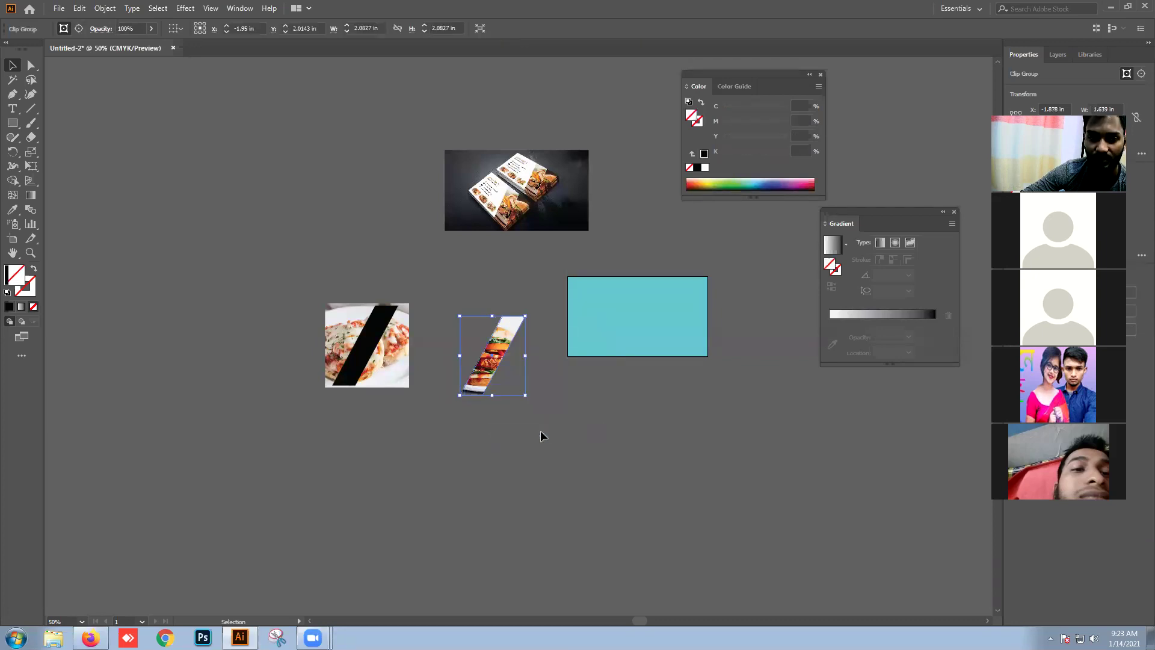
drag(372, 390, 335, 309)
right_click(349, 314)
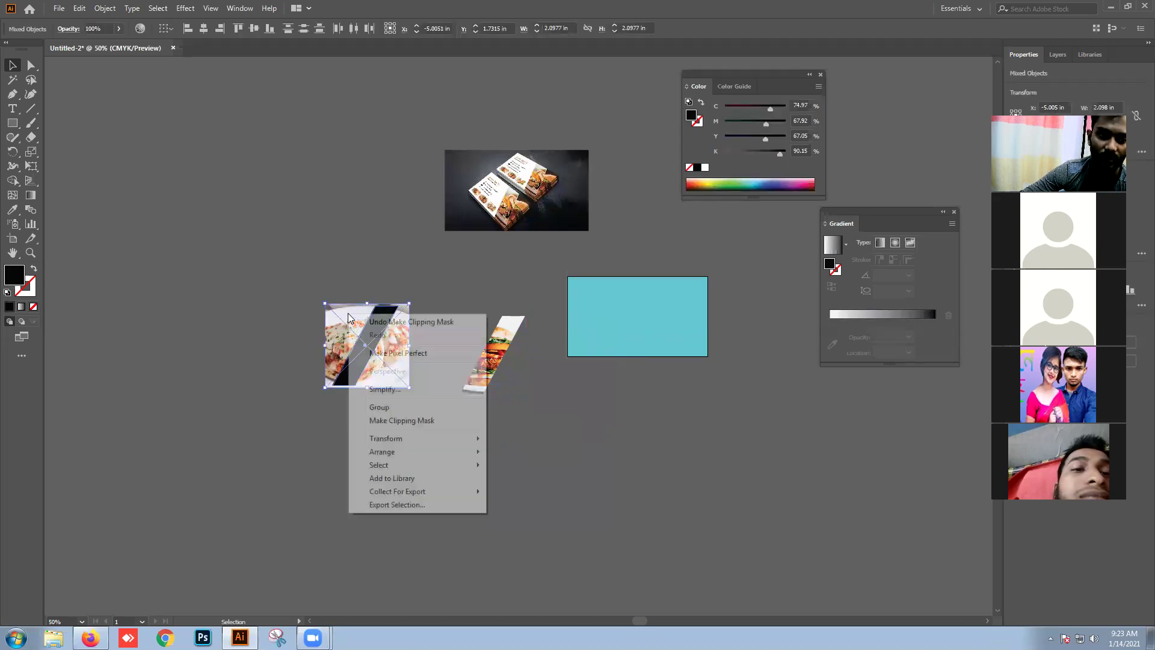
click(382, 419)
click(366, 482)
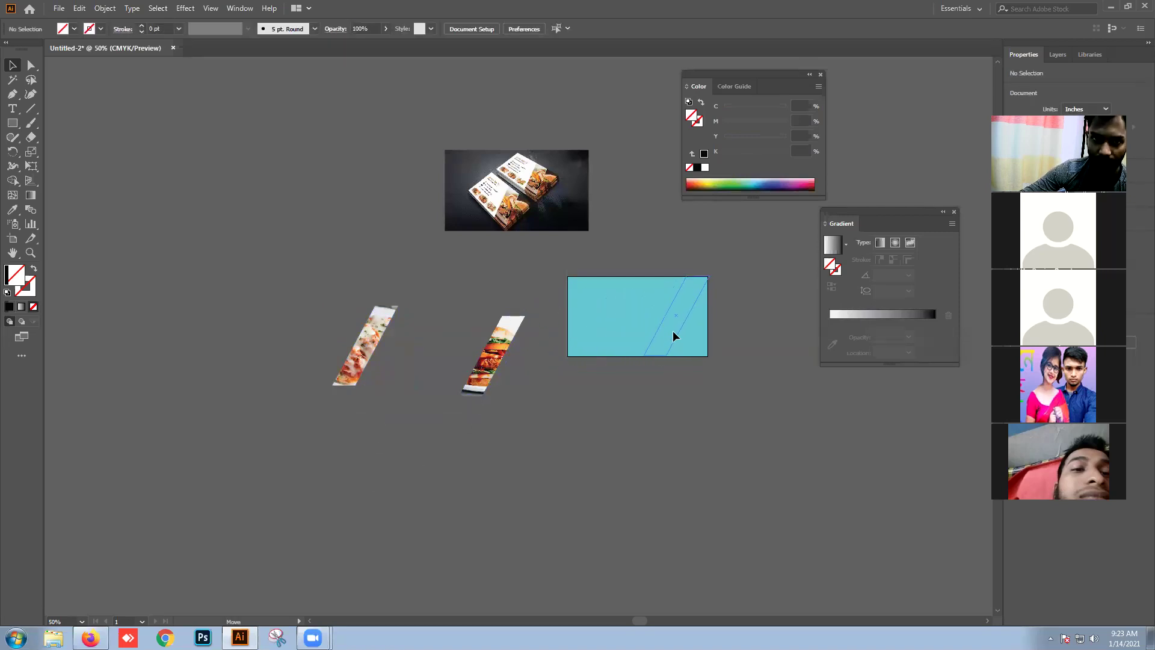
Step: Move both photo stripes onto the cyan card and set the mockup photo below it
drag(672, 337, 669, 338)
drag(368, 354, 639, 328)
click(626, 411)
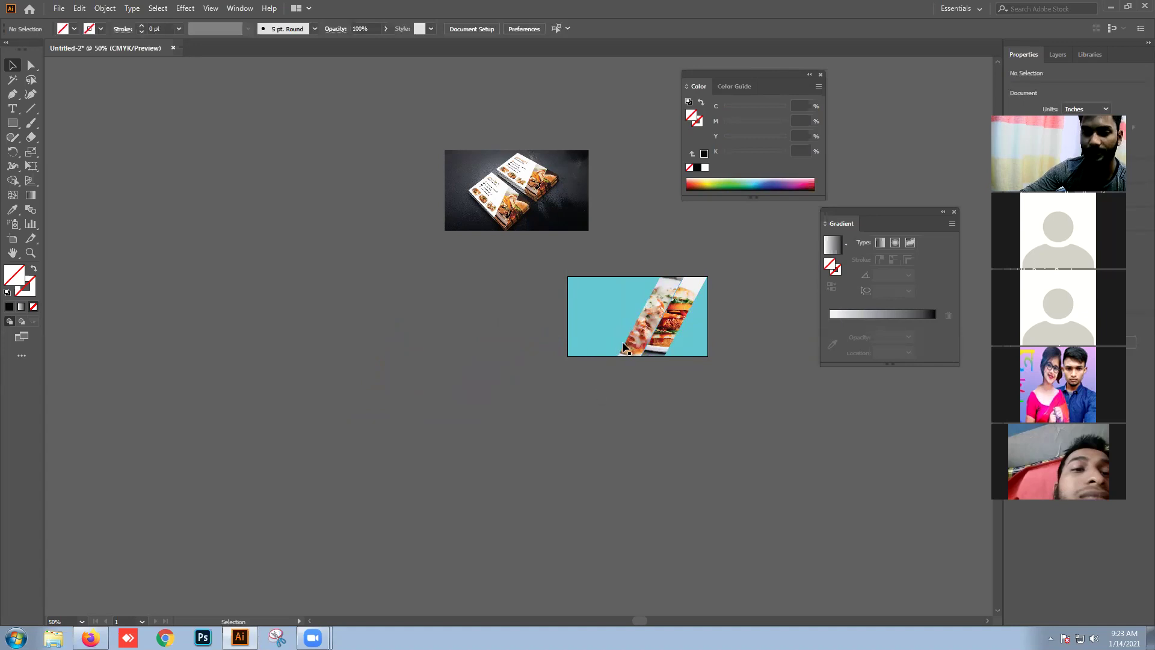
scroll(623, 345, up, 1)
drag(504, 176, 673, 452)
scroll(673, 451, up, 3)
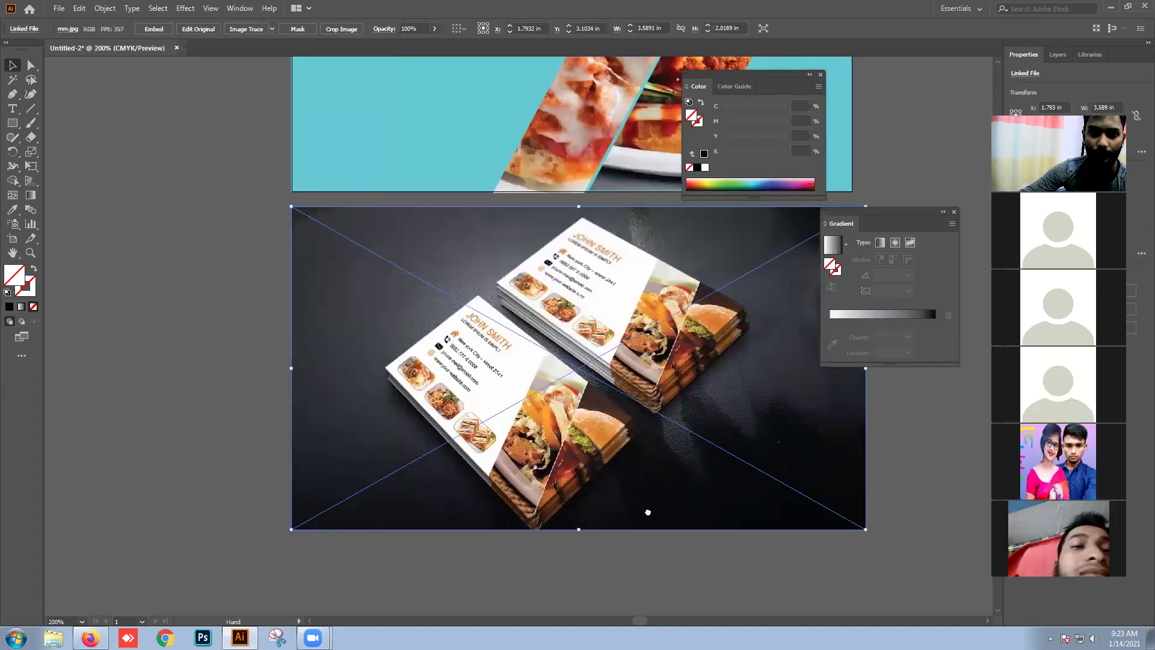
scroll(644, 512, down, 2)
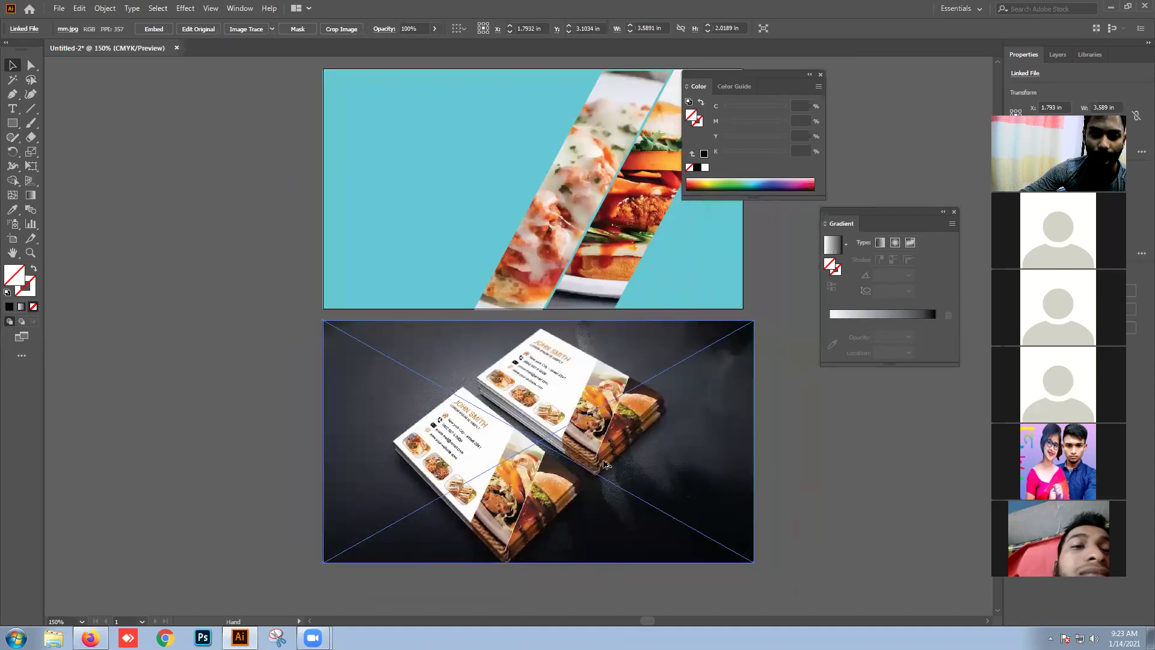
scroll(584, 297, down, 2)
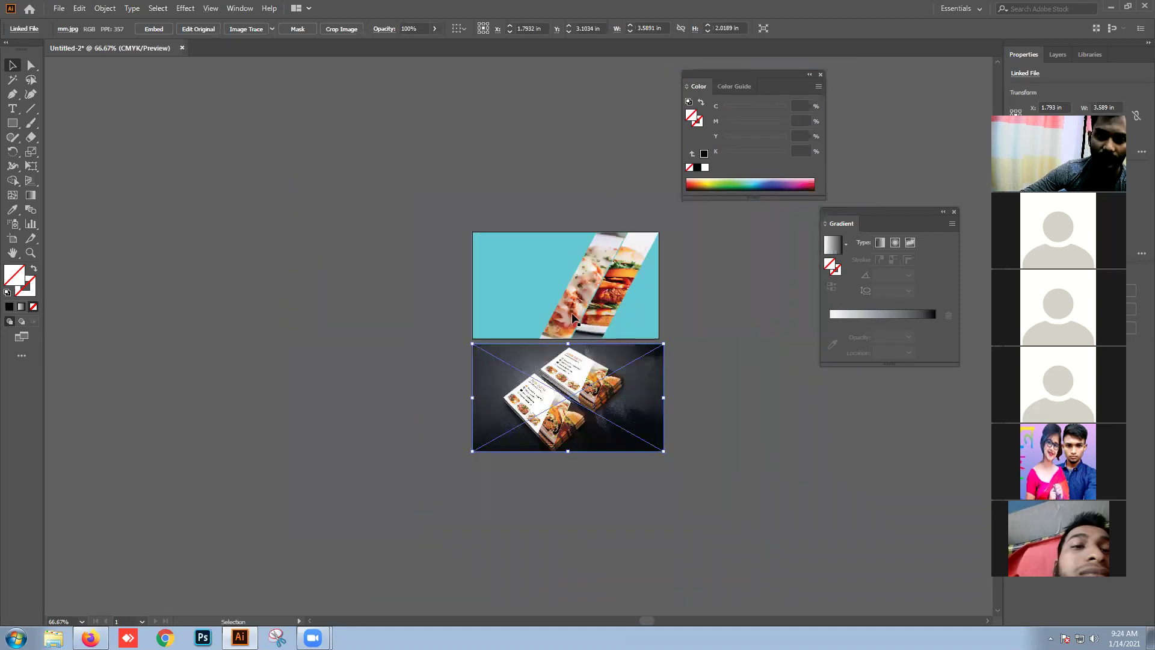
Step: Draw a tall rectangle left of the cards and fill it with black
click(461, 301)
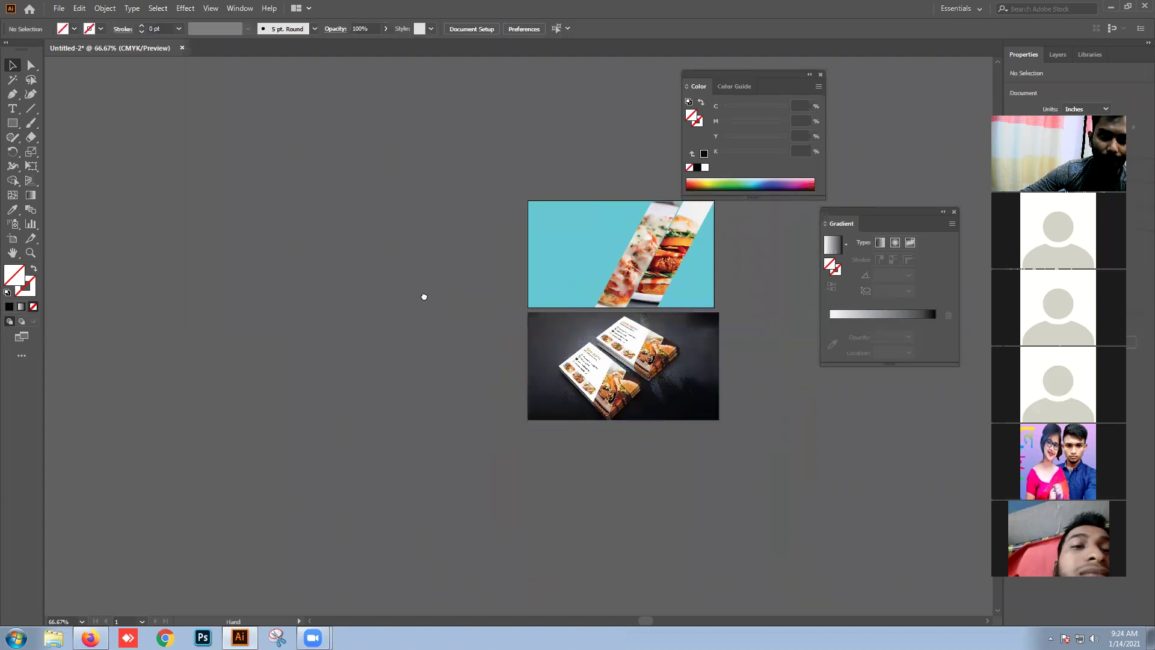
drag(422, 295, 441, 297)
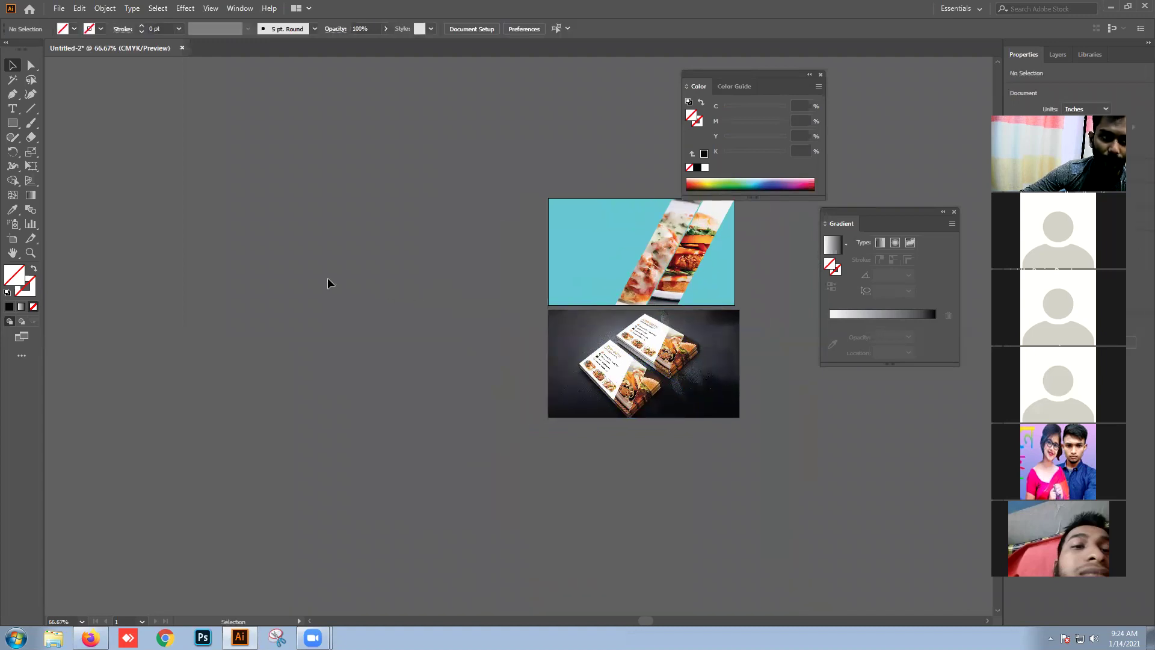
click(12, 123)
drag(251, 180, 365, 405)
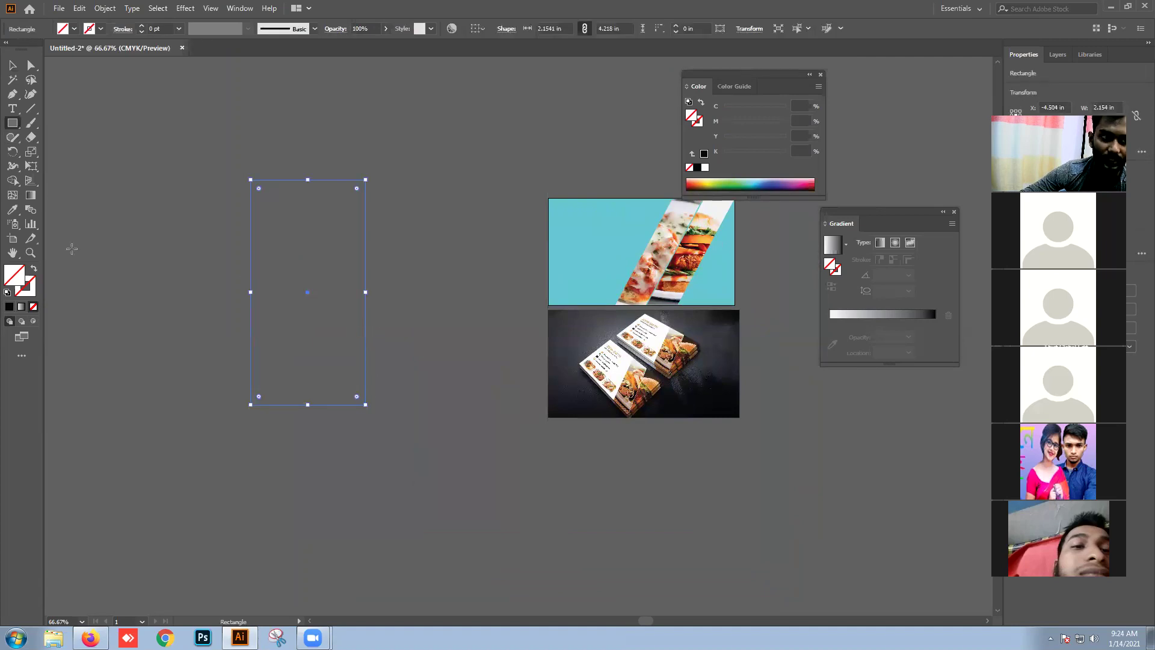
click(10, 307)
click(12, 64)
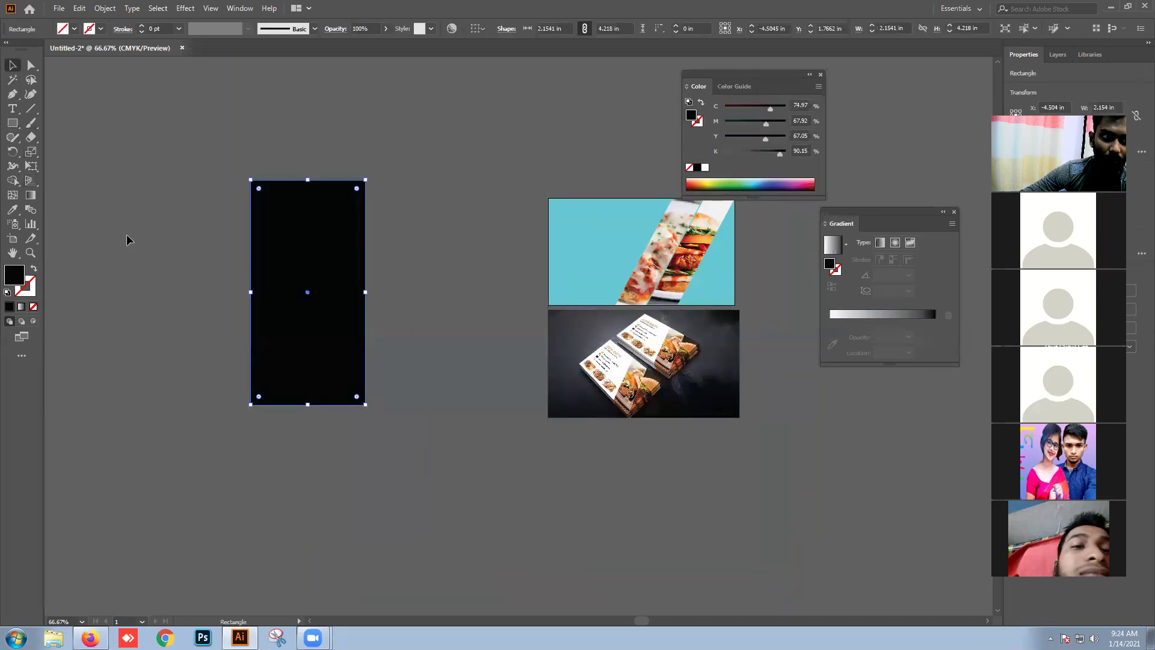
Step: Resize the black rectangle to about 2.504 × 4.218 in
drag(301, 278, 232, 238)
key(ctrl+z)
drag(368, 249, 399, 249)
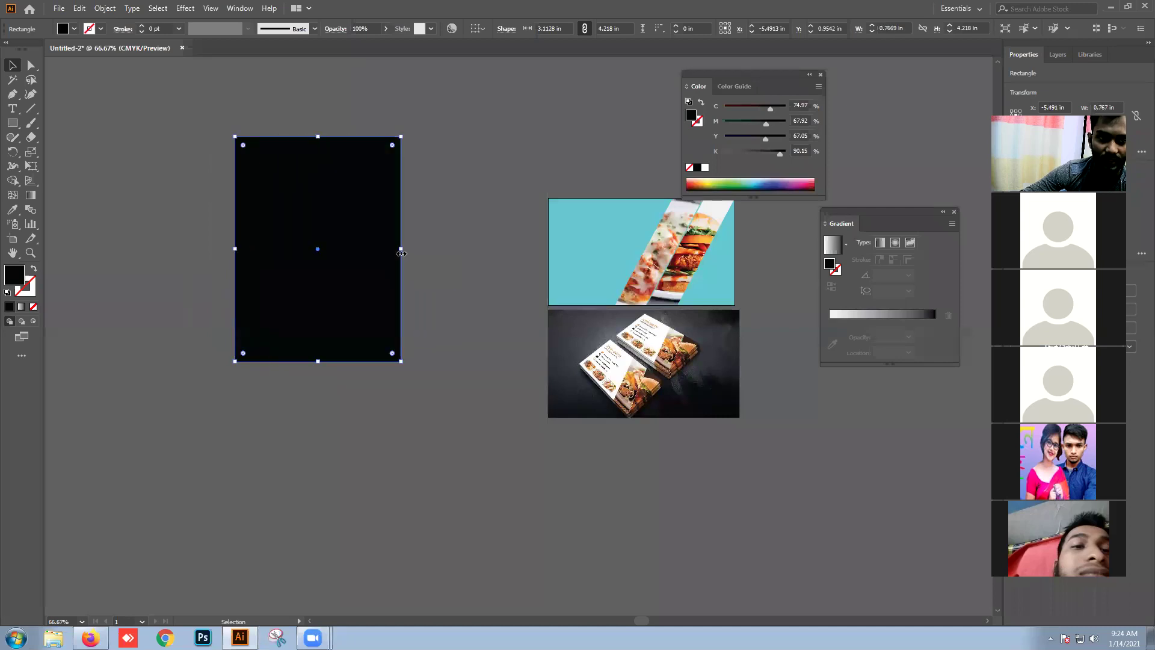
drag(381, 329, 354, 319)
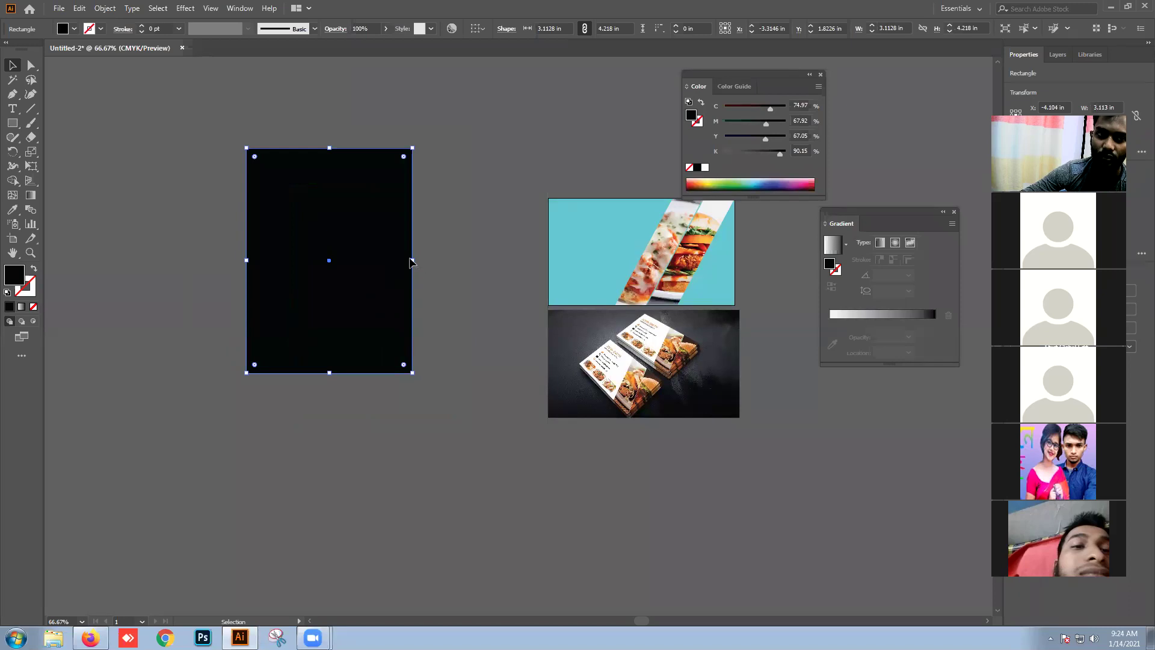
drag(414, 261, 381, 262)
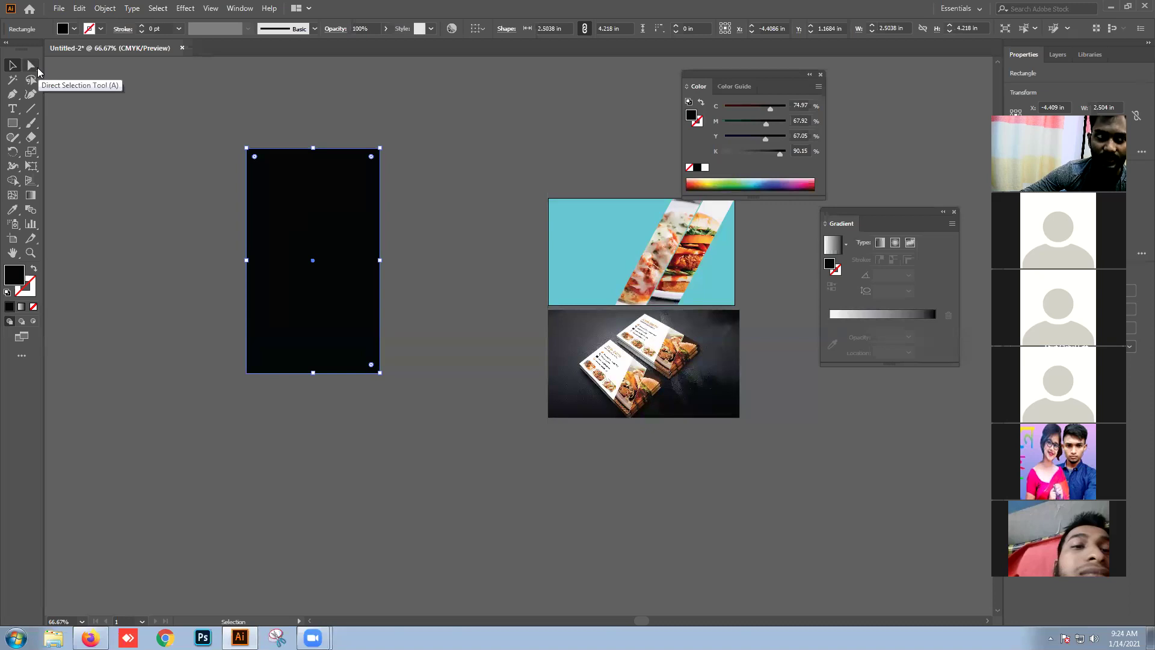
click(36, 70)
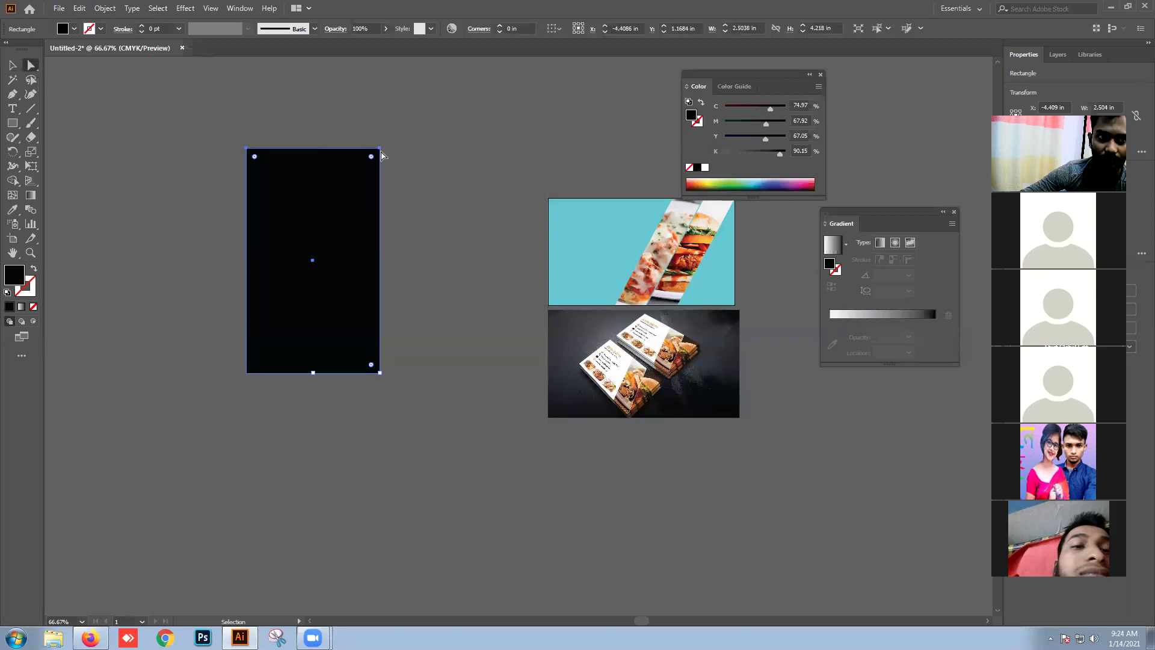
Step: Skew the black rectangle into a slanted band by sliding both top anchors right
drag(379, 148, 472, 150)
click(484, 175)
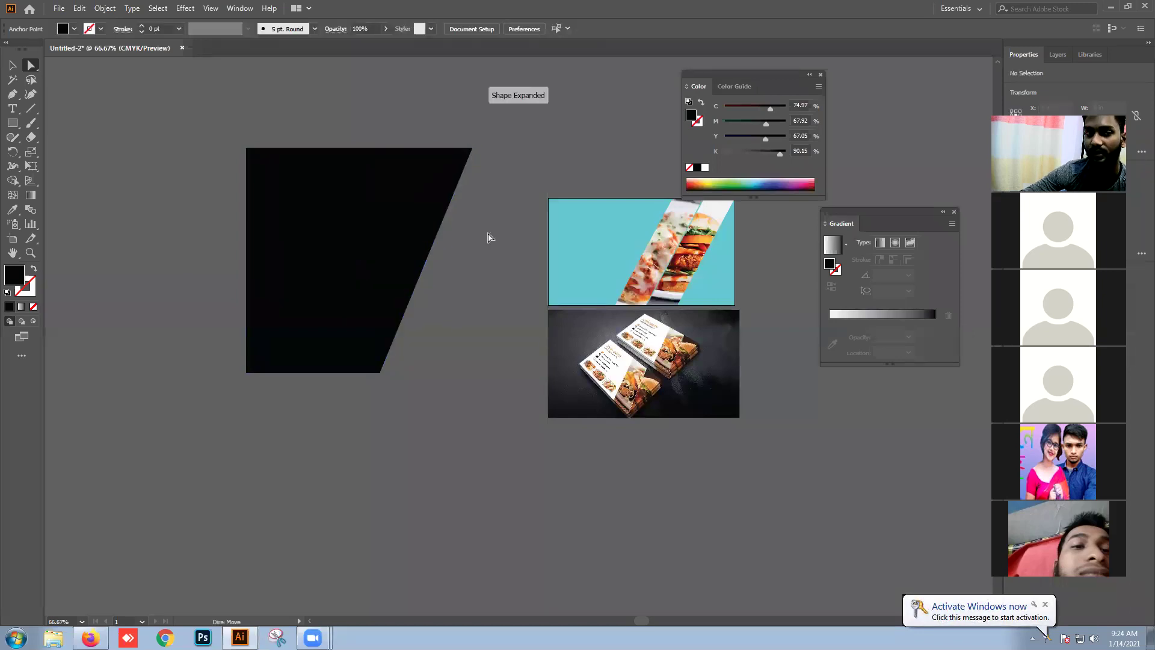
click(472, 151)
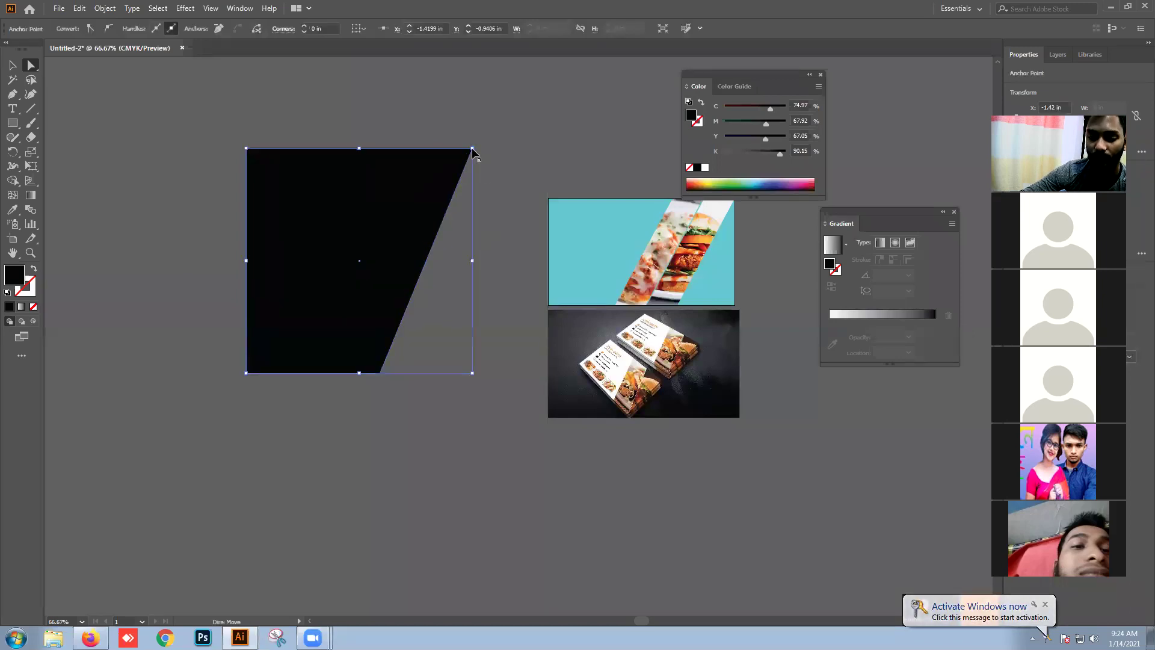
drag(247, 150, 373, 149)
click(369, 160)
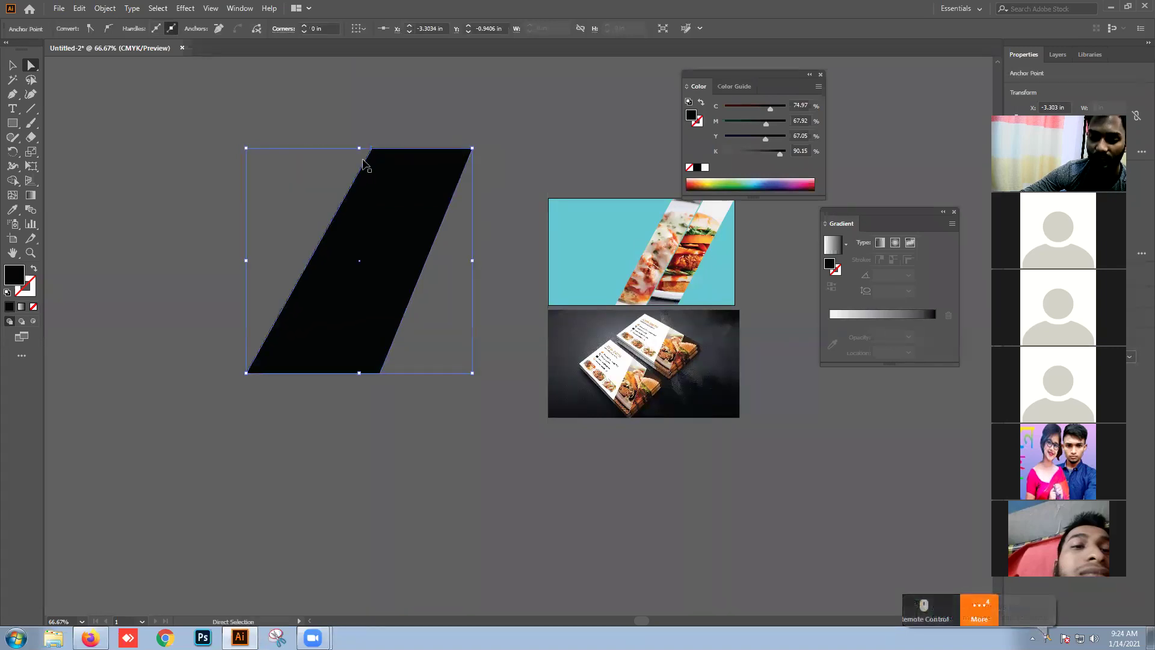
key(ctrl+z)
key(ctrl+z)
drag(211, 123, 436, 162)
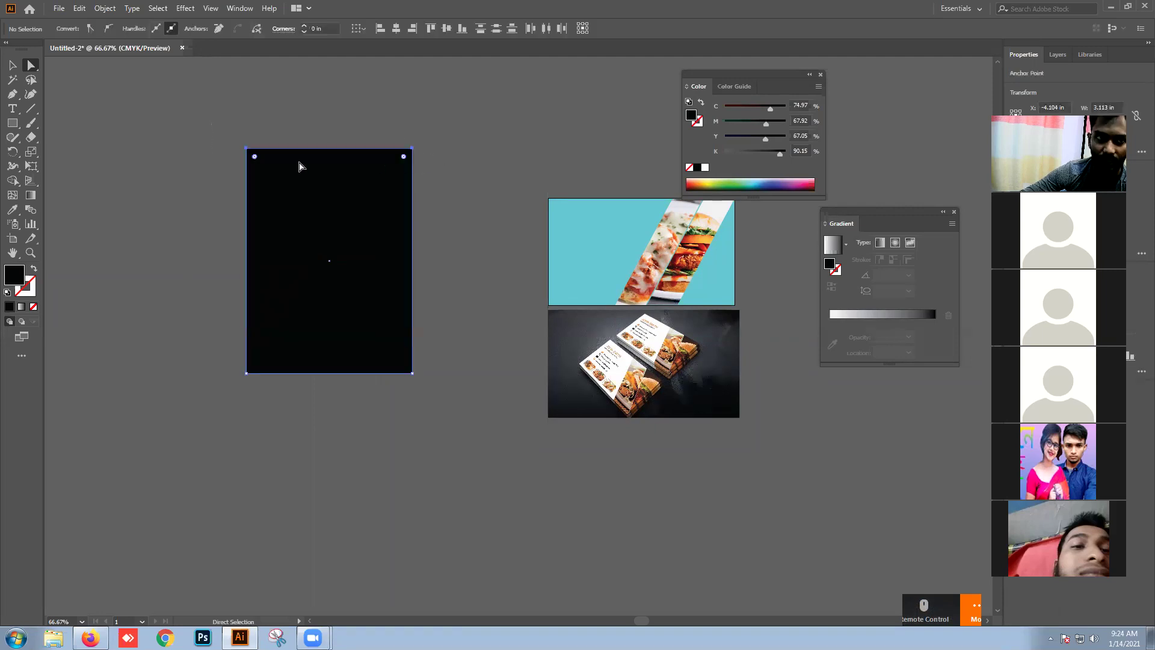
drag(247, 148, 500, 152)
Step: Move the slanted band up and left beside the cards, then return to Firefox
click(385, 165)
drag(462, 222, 354, 176)
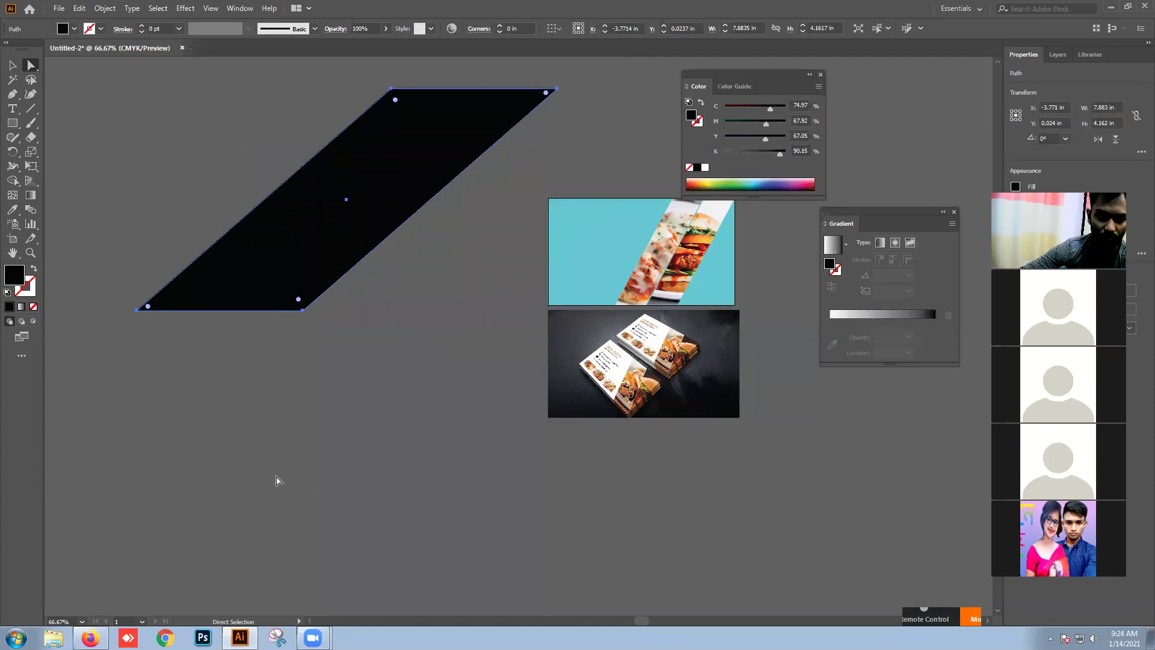
click(383, 561)
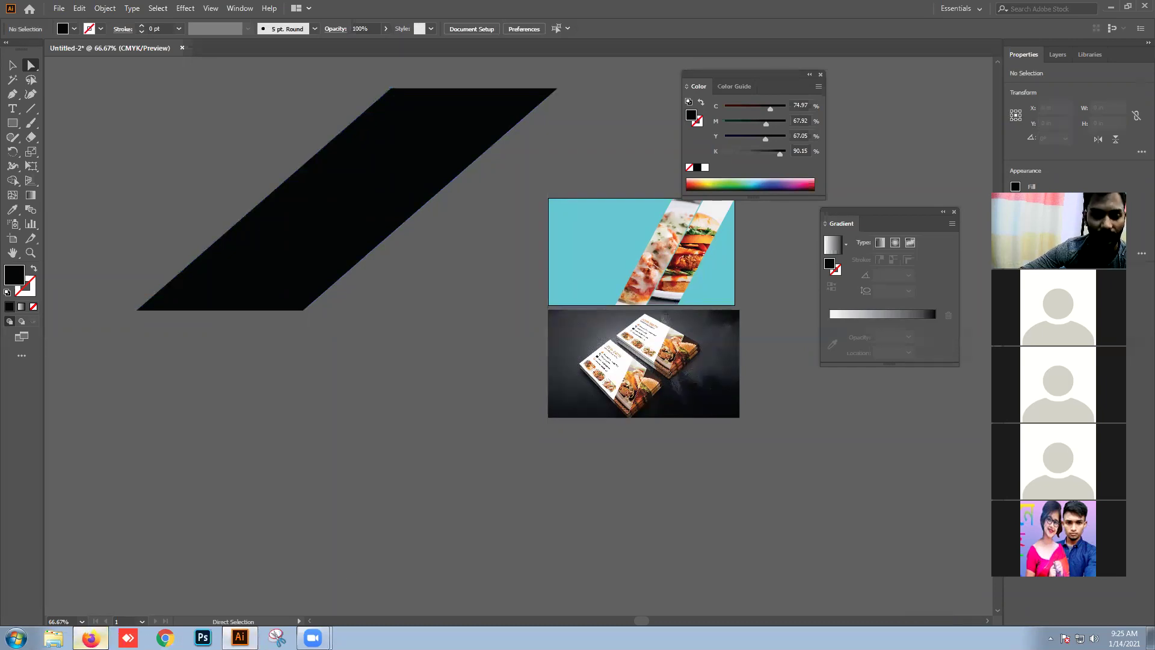
click(91, 638)
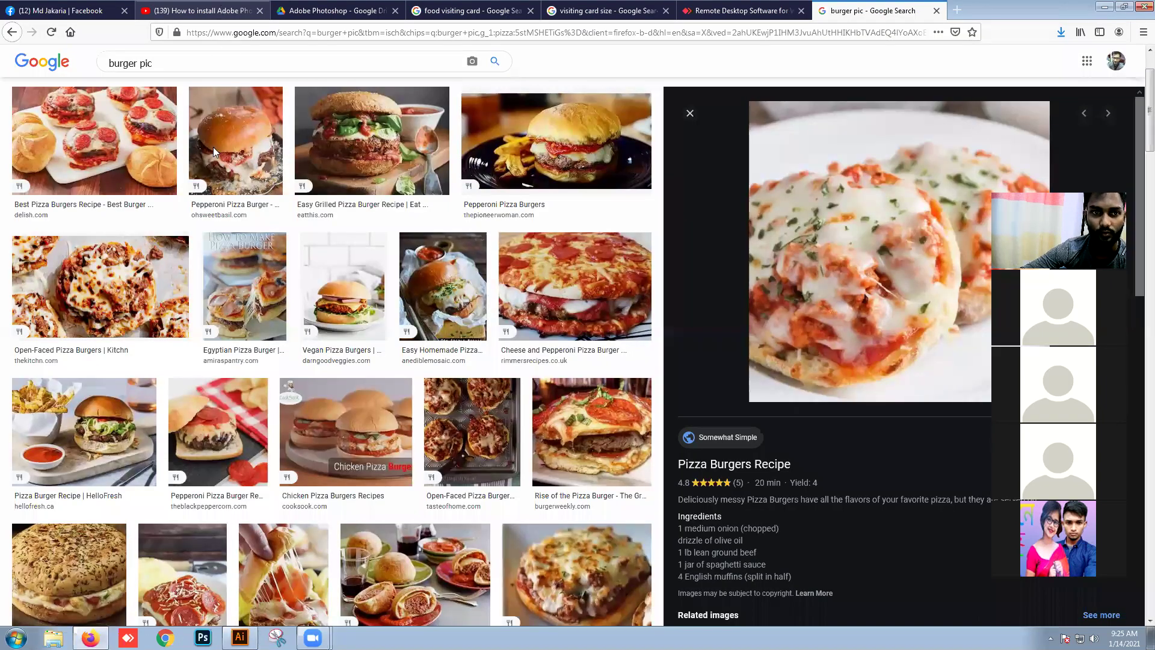
Step: Go back to the YouTube channel's Videos page and scroll through the class recordings
click(198, 10)
click(10, 41)
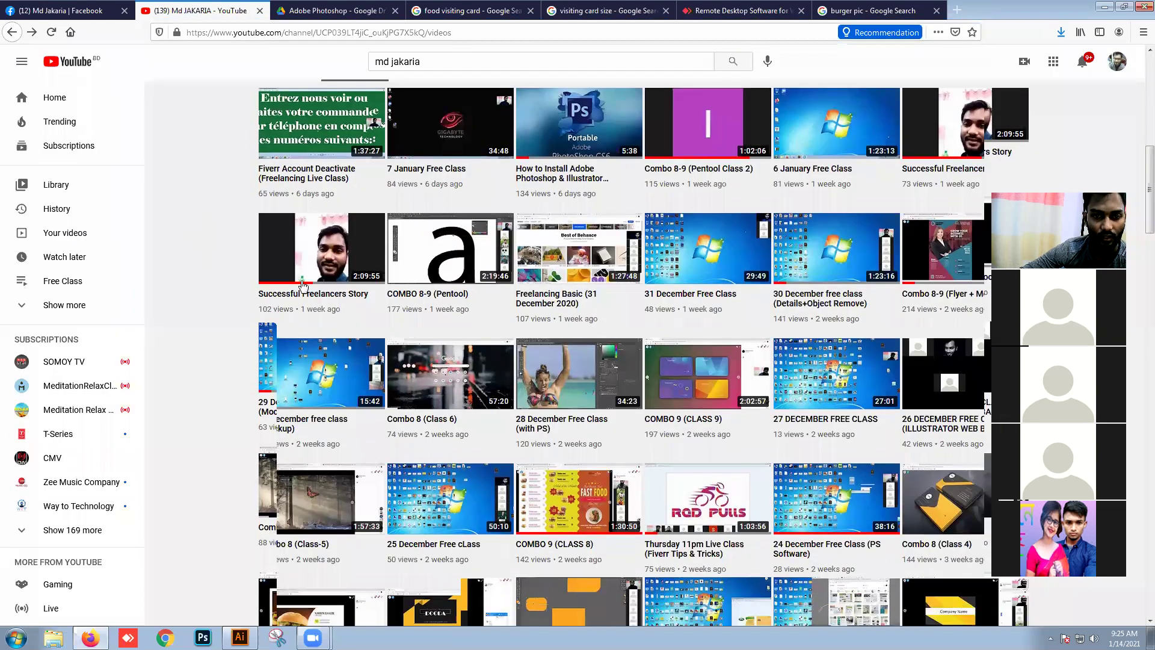
scroll(388, 334, down, 15)
scroll(392, 334, down, 15)
scroll(392, 332, down, 12)
scroll(392, 332, down, 12)
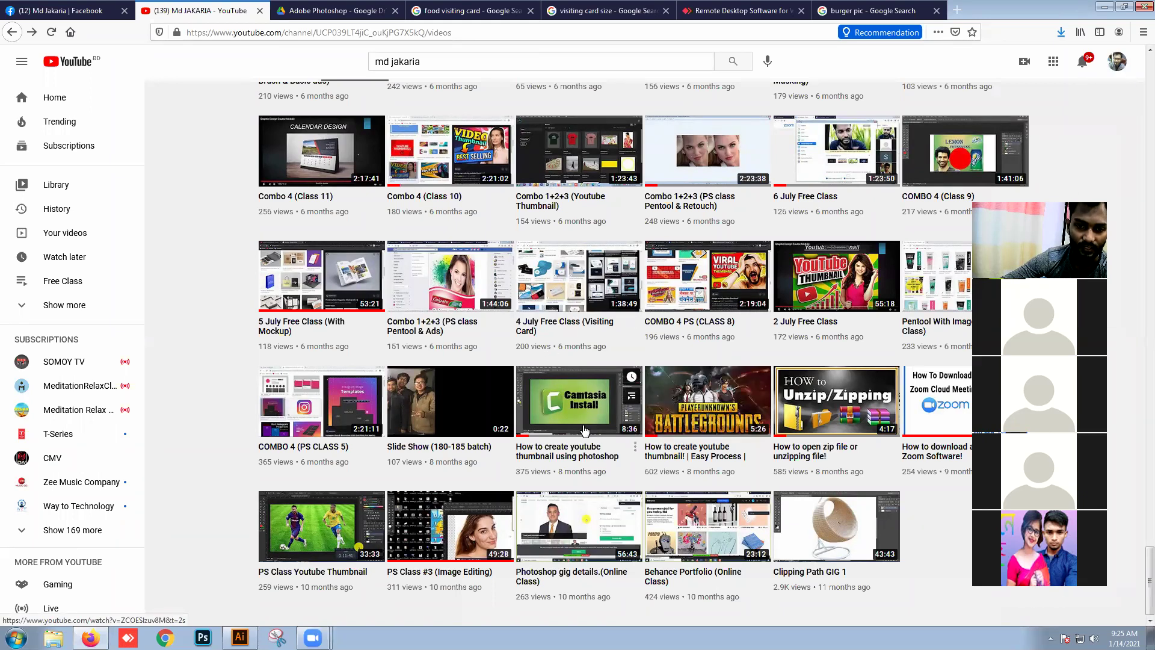
scroll(745, 503, up, 2)
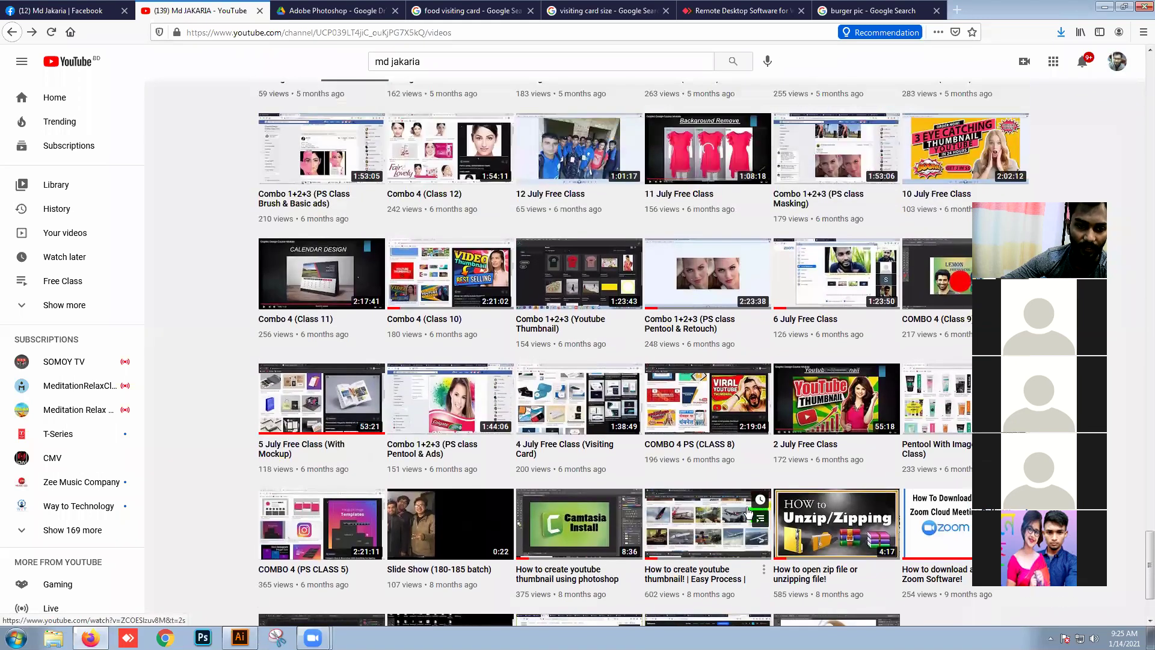
scroll(747, 511, up, 2)
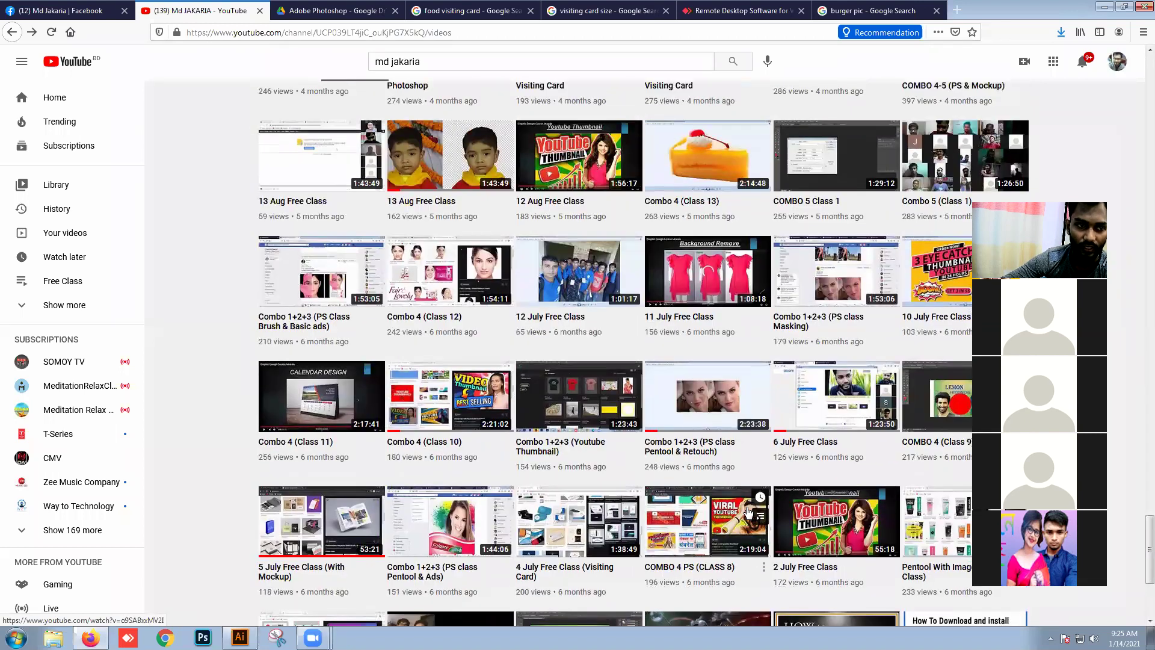
scroll(748, 511, up, 3)
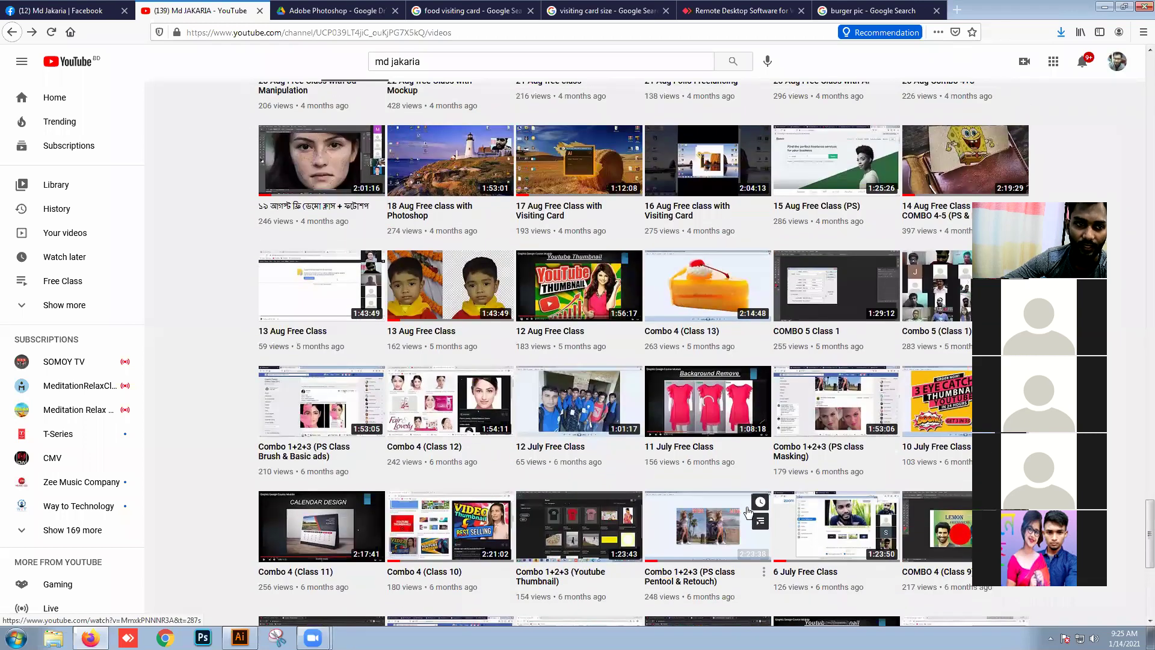
scroll(748, 511, up, 1)
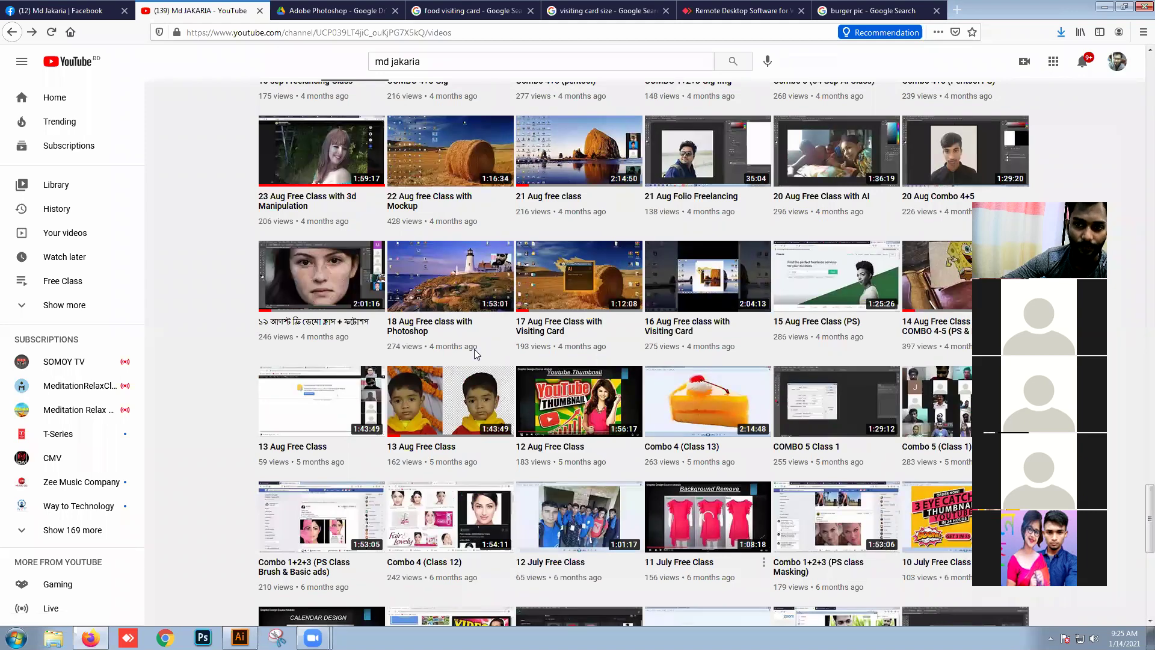
scroll(1037, 487, down, 4)
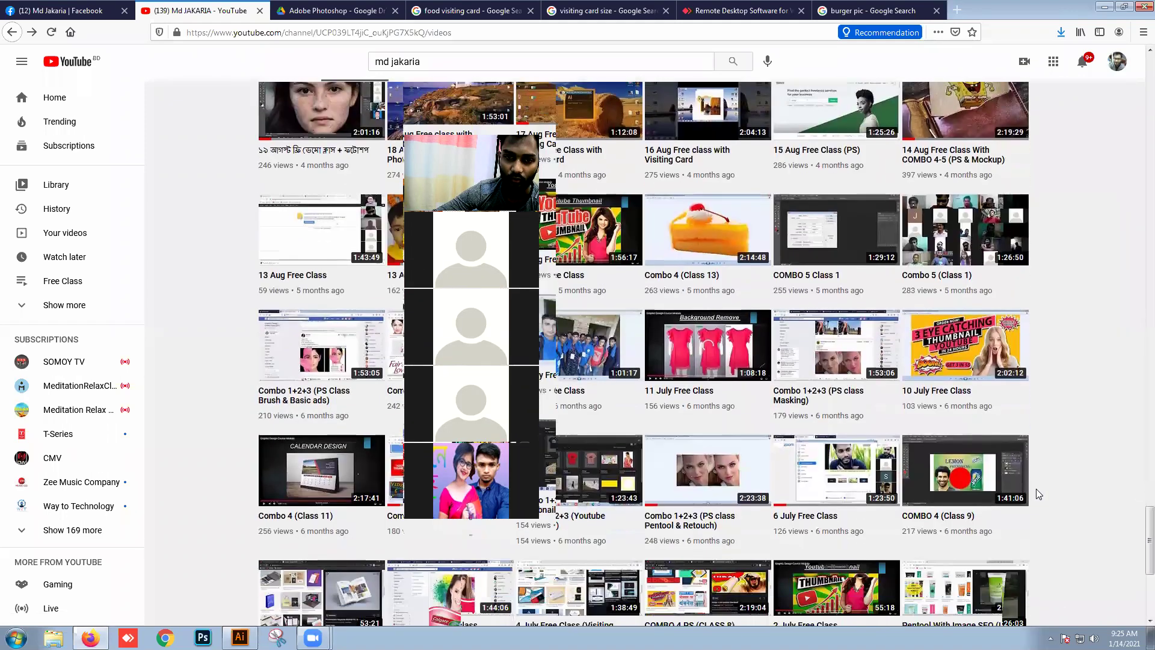
scroll(1036, 488, down, 4)
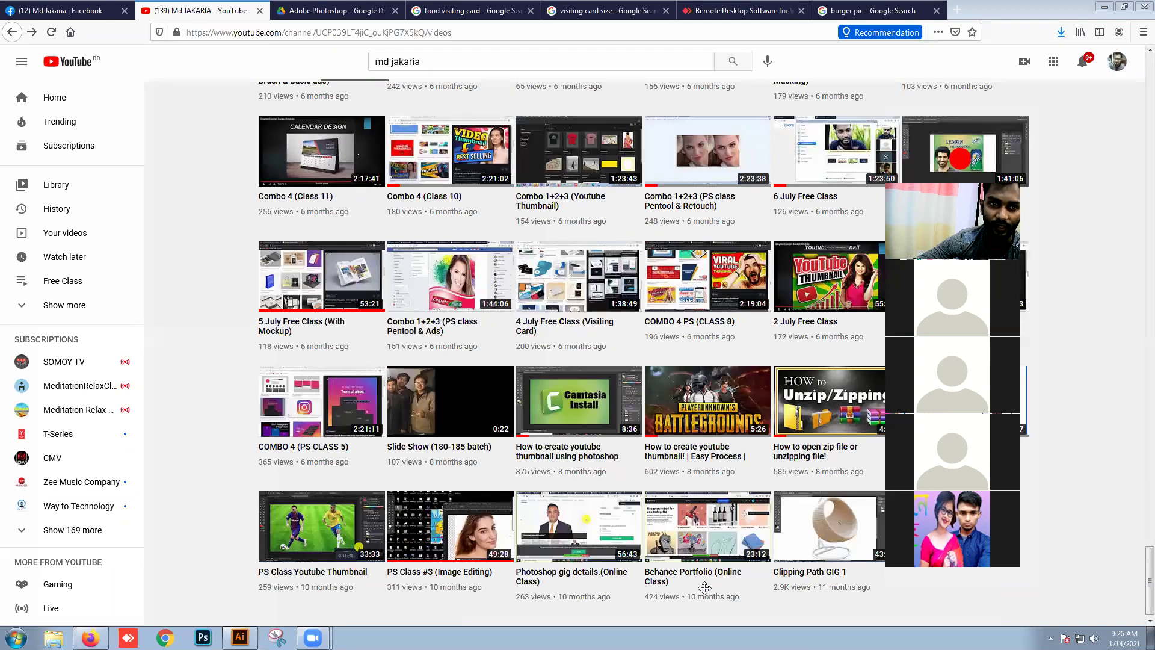
Step: Minimize the browser and Illustrator, rearrange desktop icons, then restore the Illustrator document
click(1105, 6)
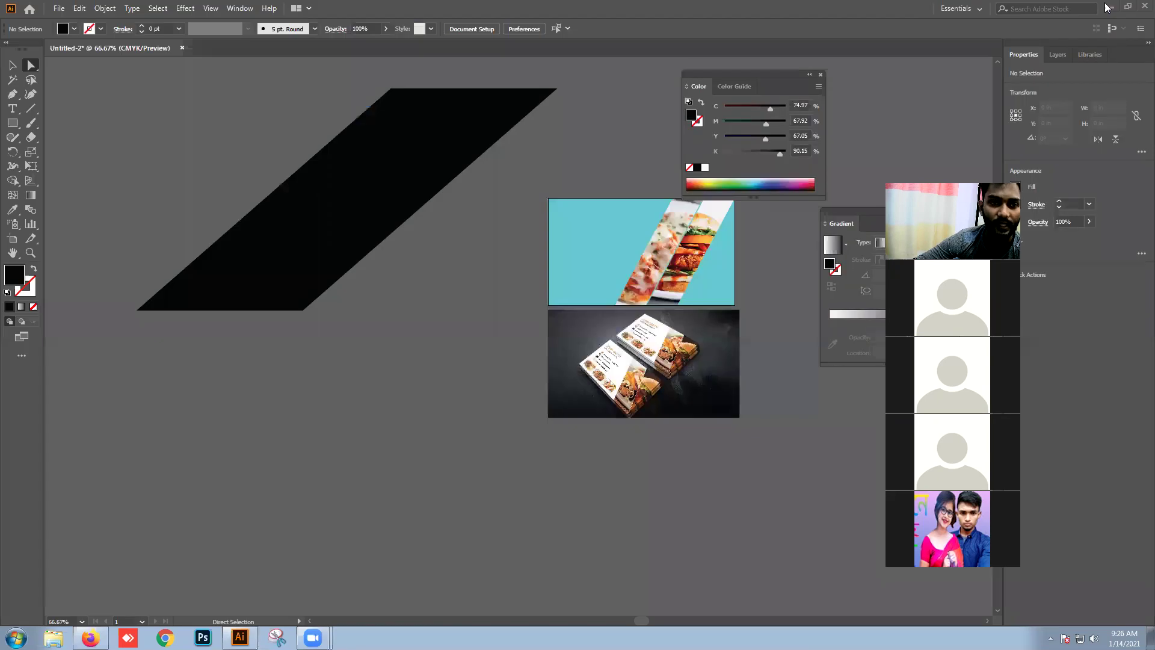
click(1110, 8)
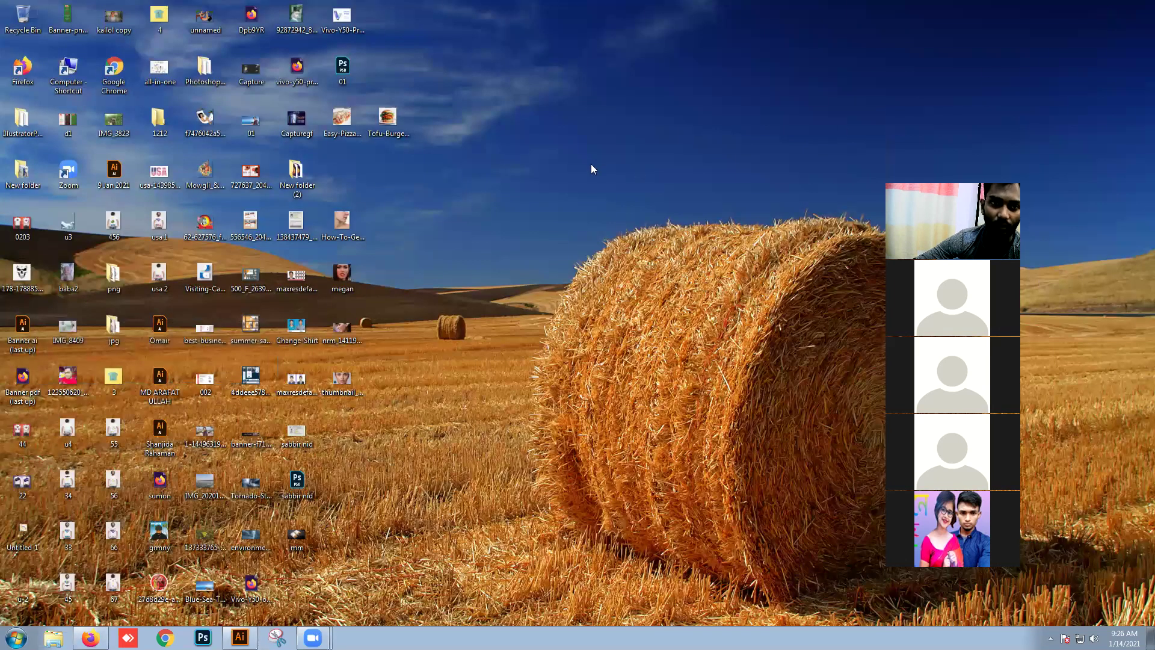
drag(392, 341, 314, 189)
drag(405, 289, 144, 259)
drag(431, 367, 500, 223)
drag(337, 274, 457, 362)
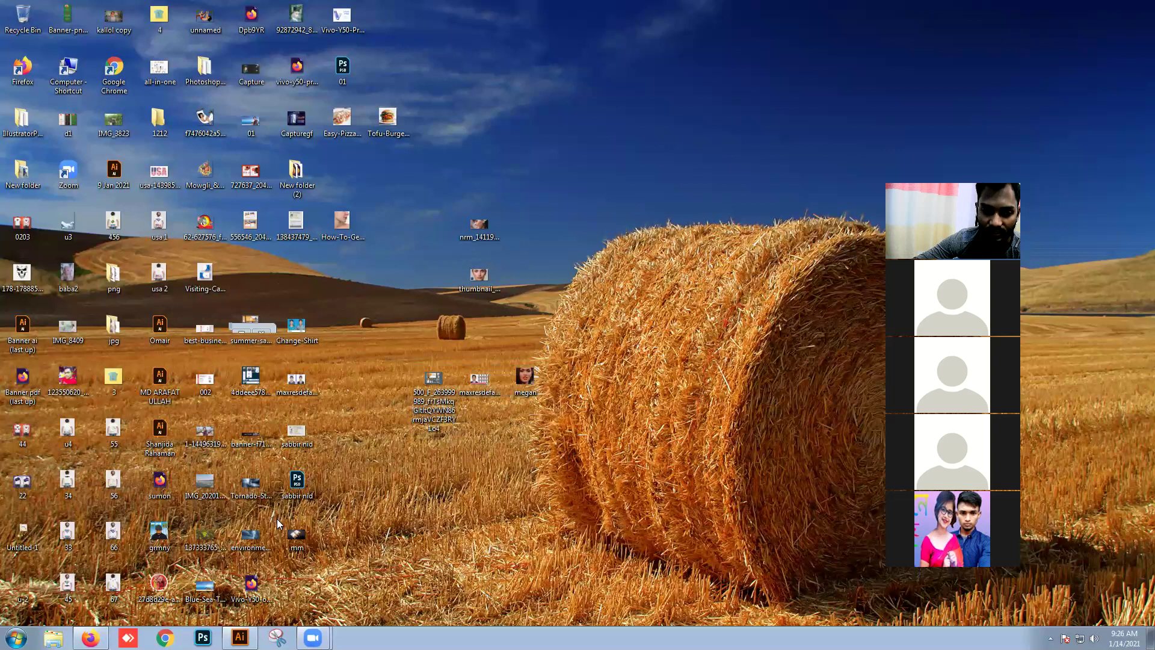
click(240, 637)
Step: Pull the black band's bottom edge down-left into a taller, steeper parallelogram, then return to Firefox
drag(336, 248, 438, 203)
drag(265, 265, 707, 544)
key(ctrl+z)
key(ctrl+z)
key(ctrl+z)
key(ctrl+z)
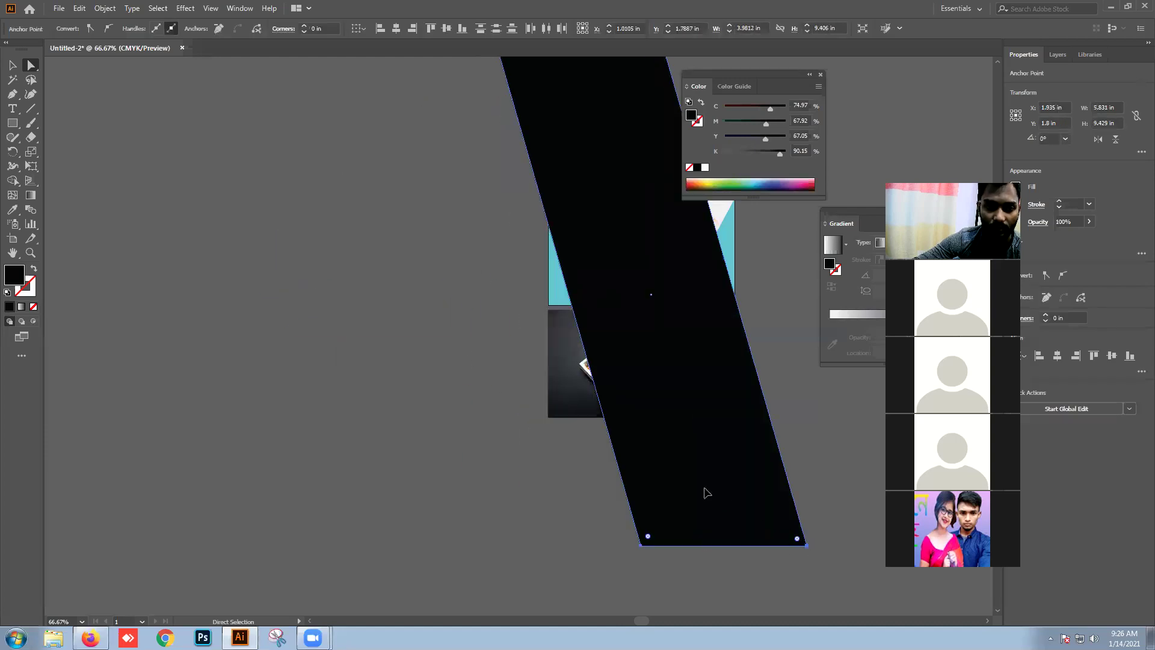
drag(509, 446, 494, 565)
click(512, 547)
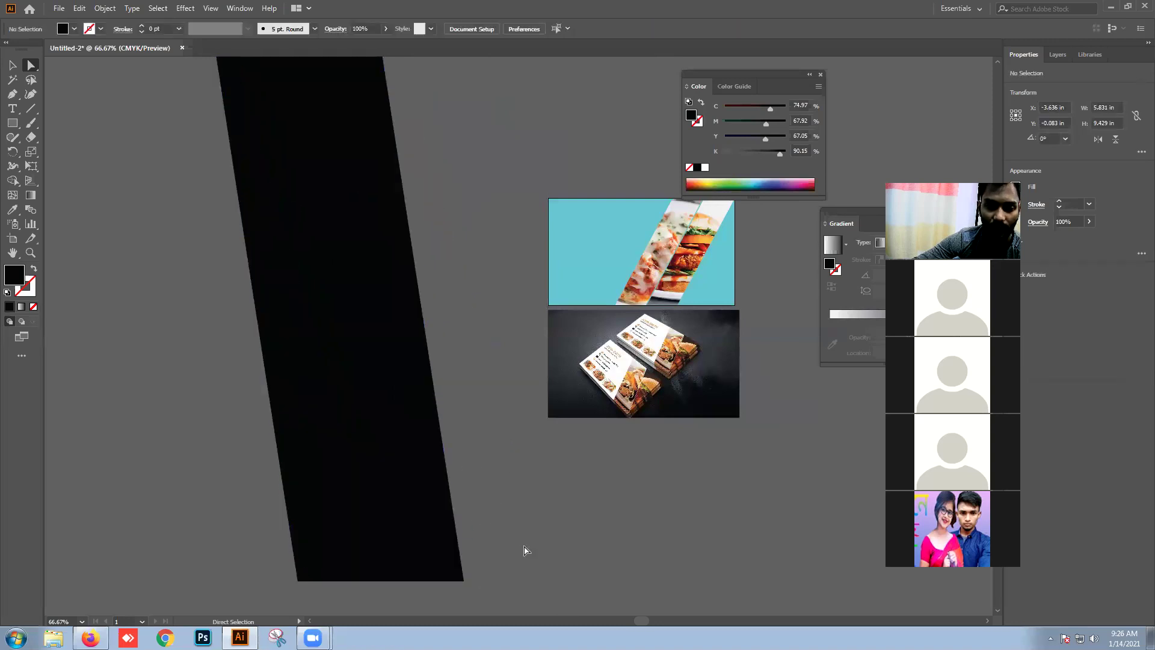
key(alt+Tab)
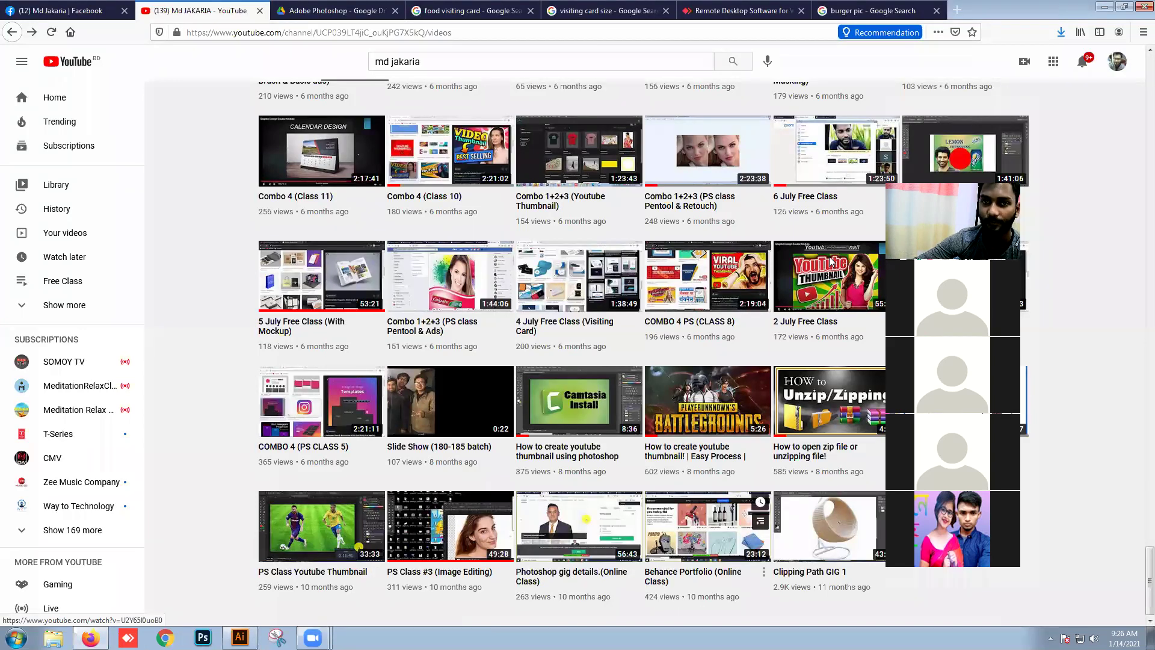
Step: Check the Google 'visiting card size' answer of 3.5 x 2 inches, then go to Facebook
scroll(302, 484, up, 15)
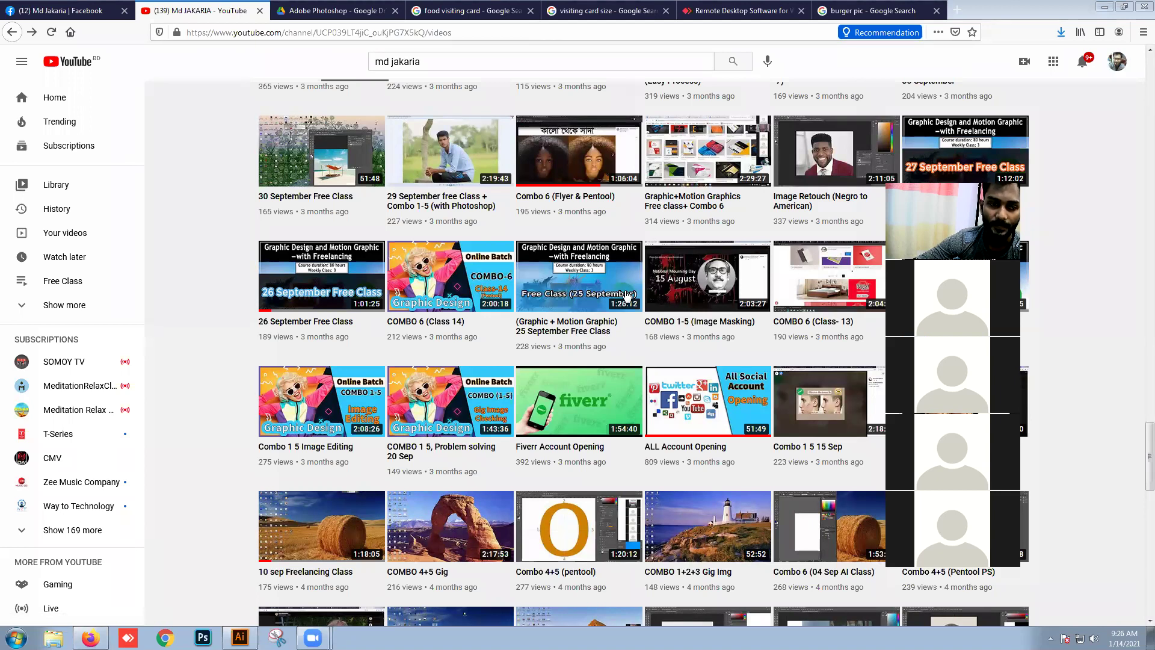
click(604, 11)
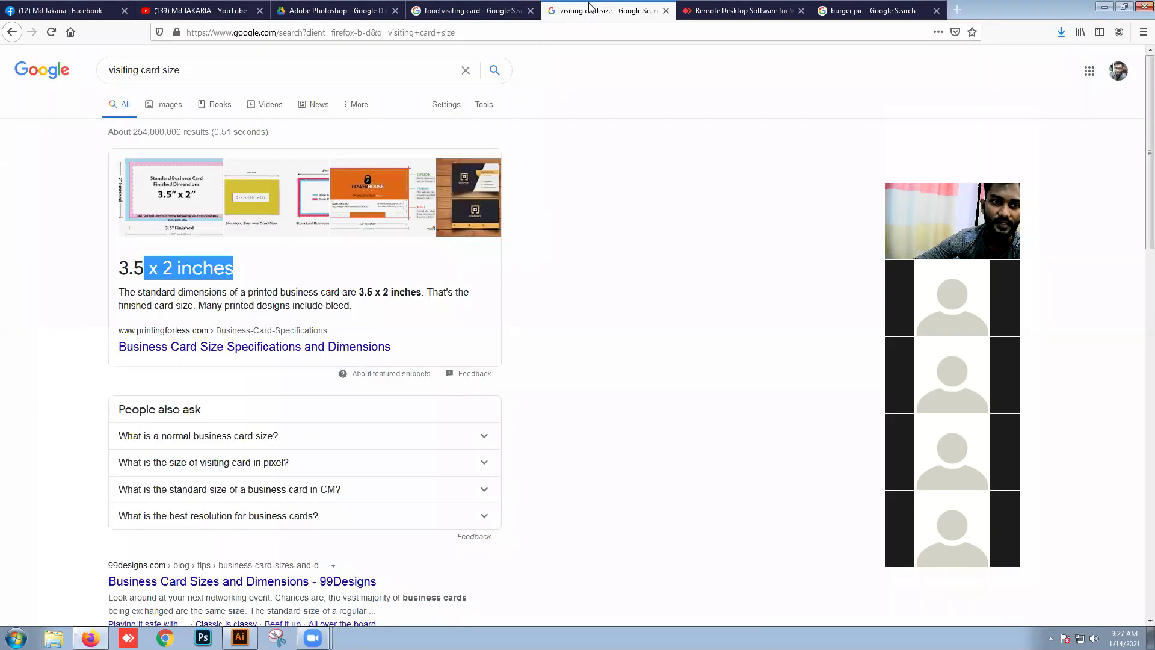
drag(247, 275, 126, 257)
click(238, 269)
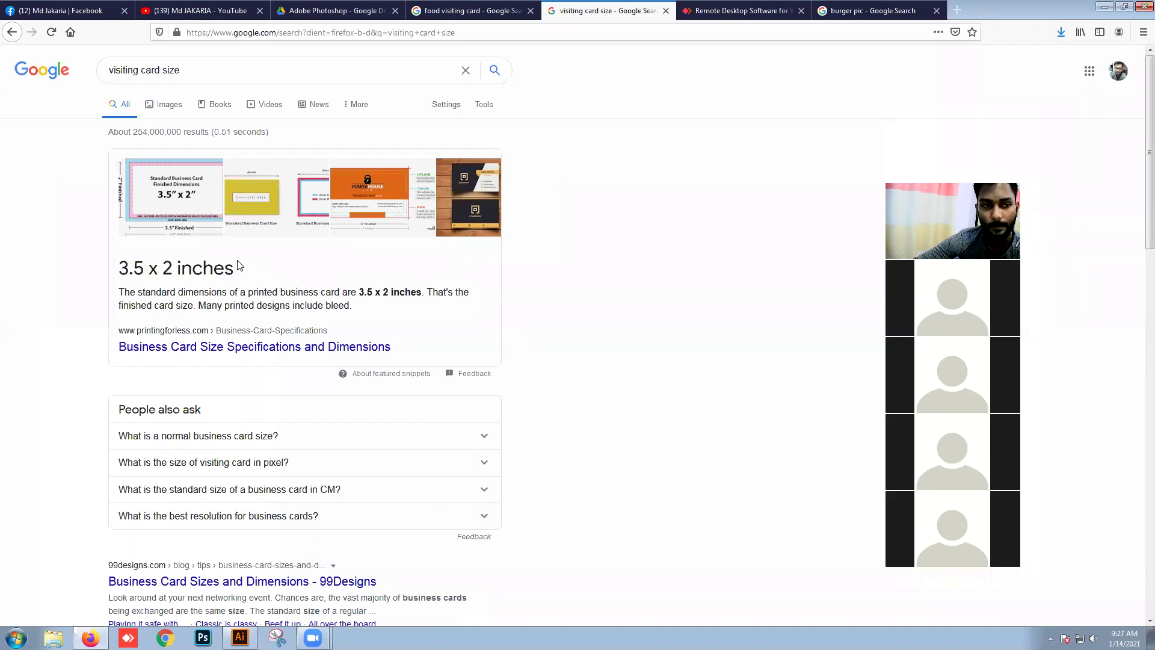
drag(240, 272, 178, 269)
click(259, 289)
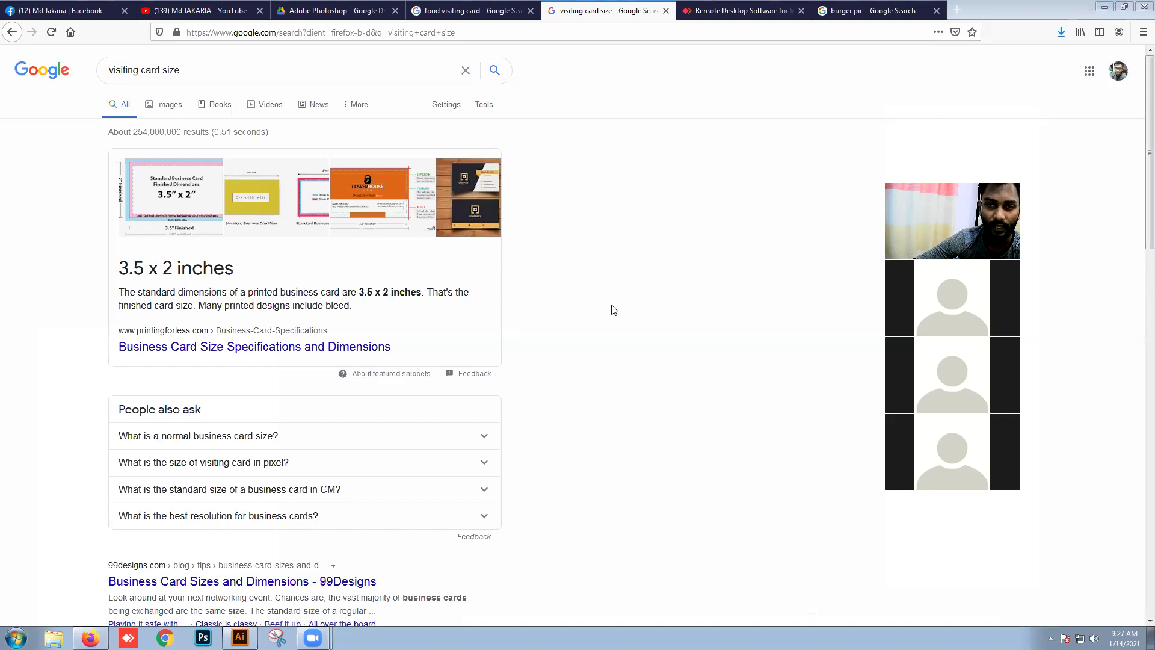
click(80, 11)
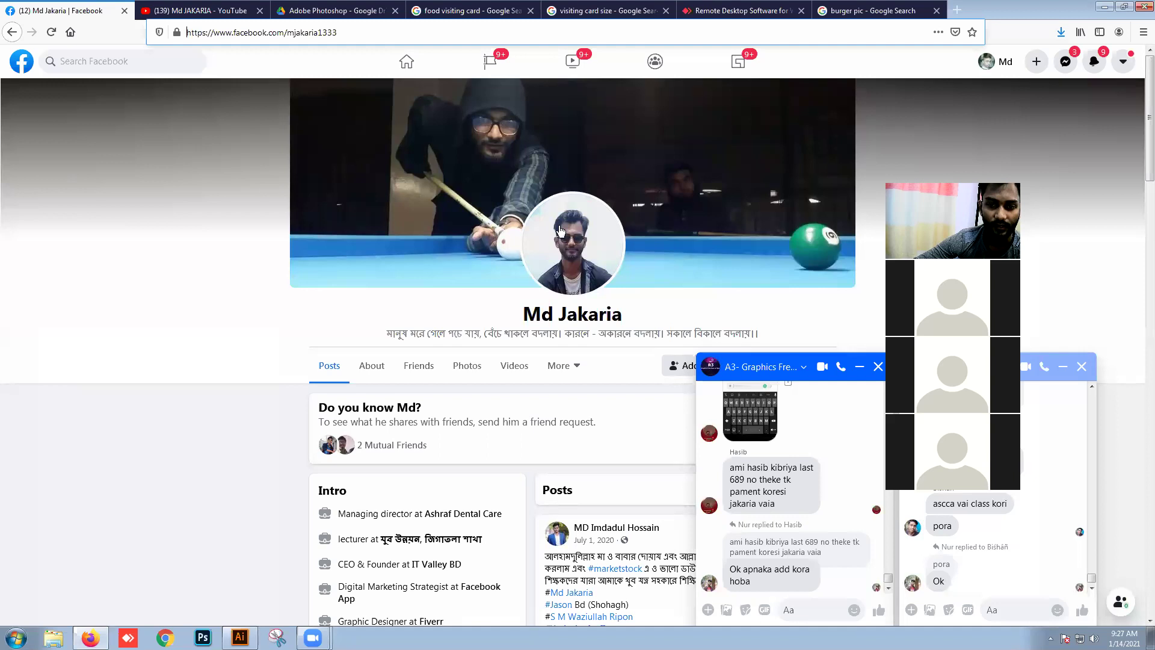
Step: Copy the Facebook profile page's address and bring up Firefox's main menu
click(321, 34)
triple_click(321, 35)
right_click(325, 34)
click(357, 71)
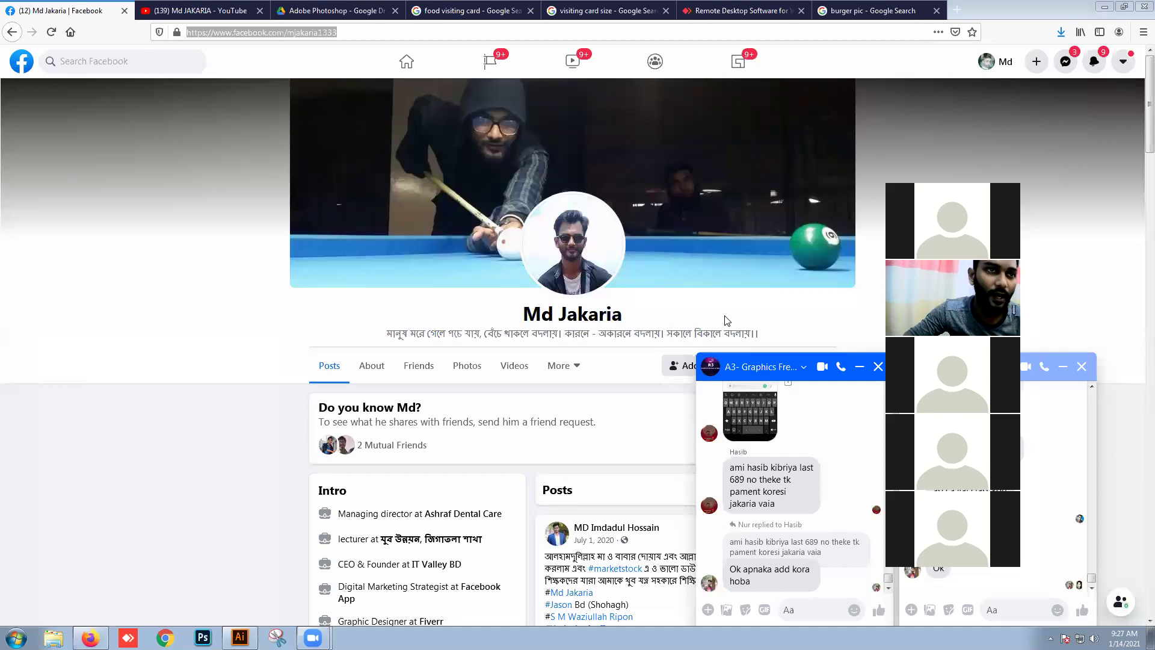
click(1143, 32)
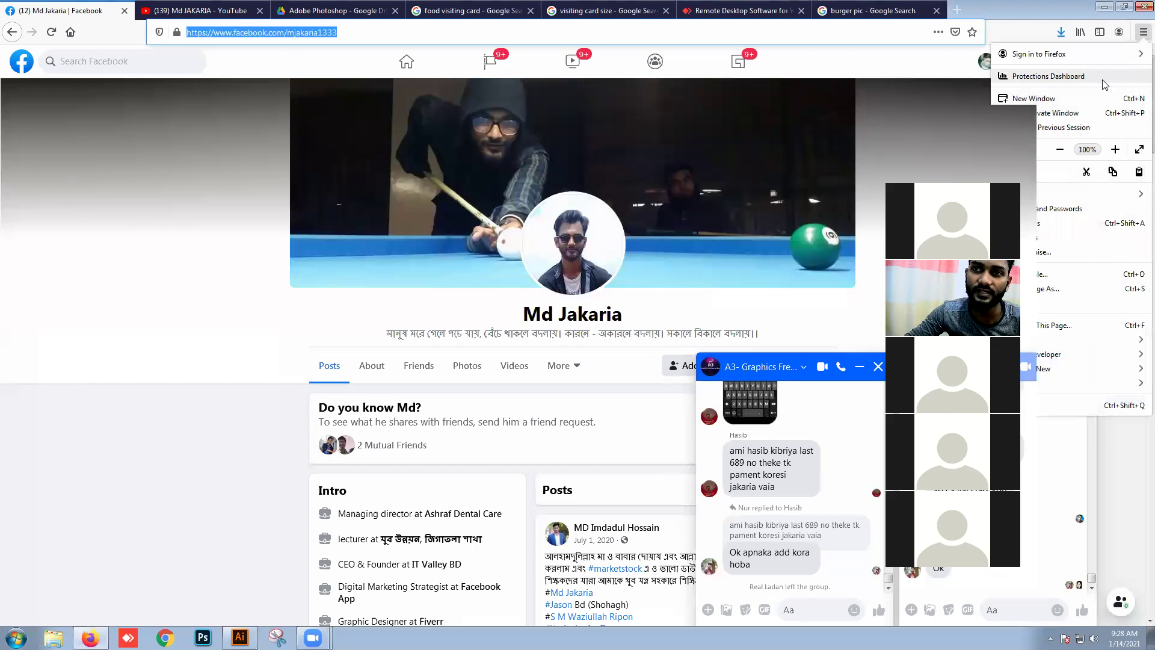
Step: In a new private window, open the YouTube channel by entering its name
click(1063, 114)
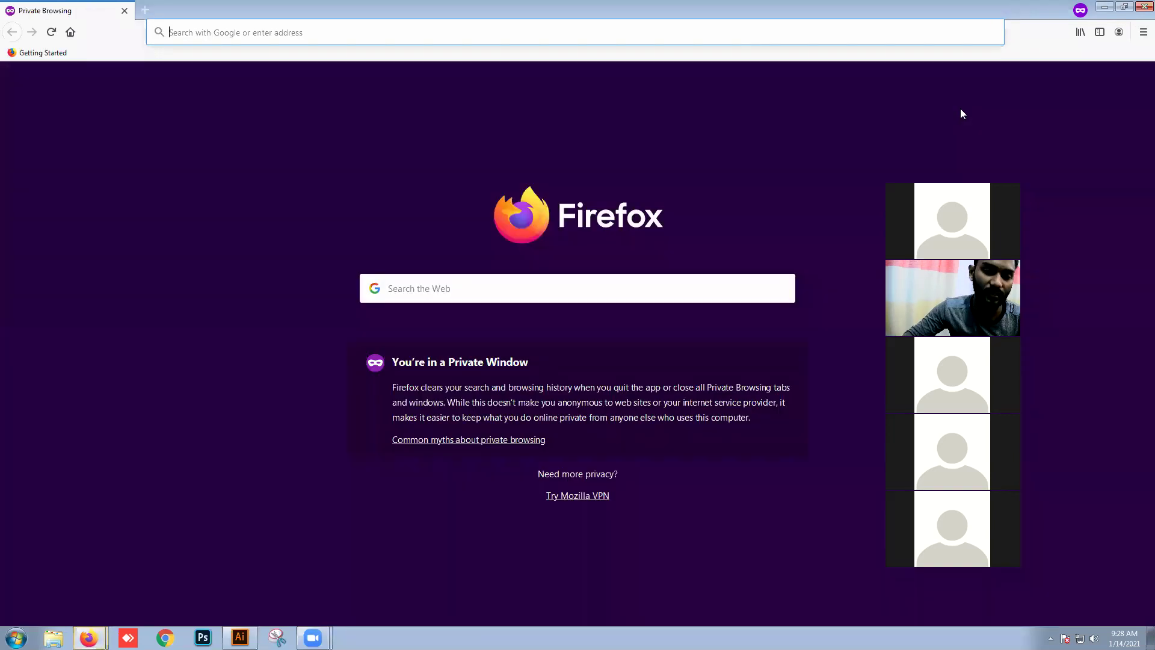
text(md jaka)
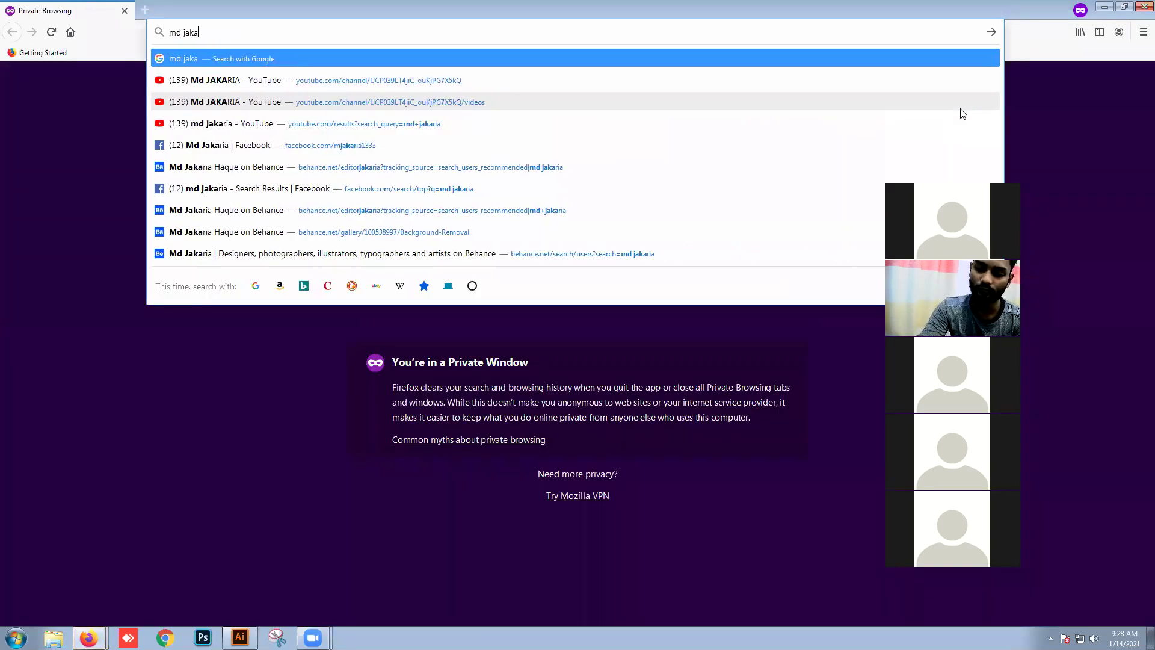
key(Down)
key(Return)
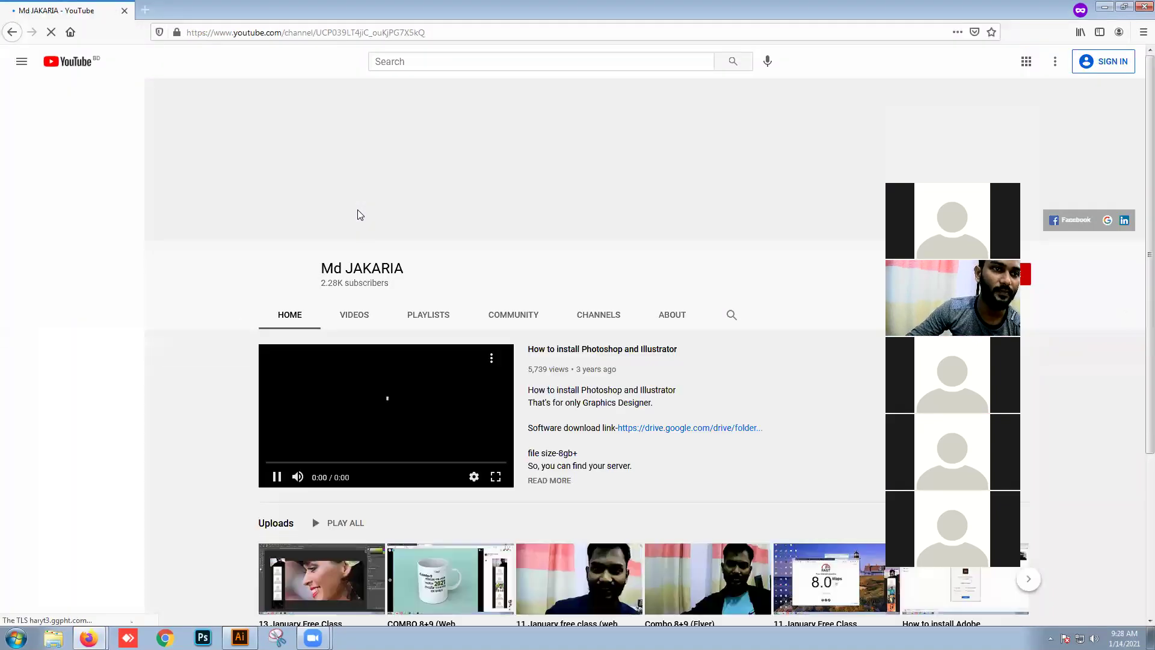
Step: Show the channel's full video list and scroll down to the three-year-old uploads
click(360, 315)
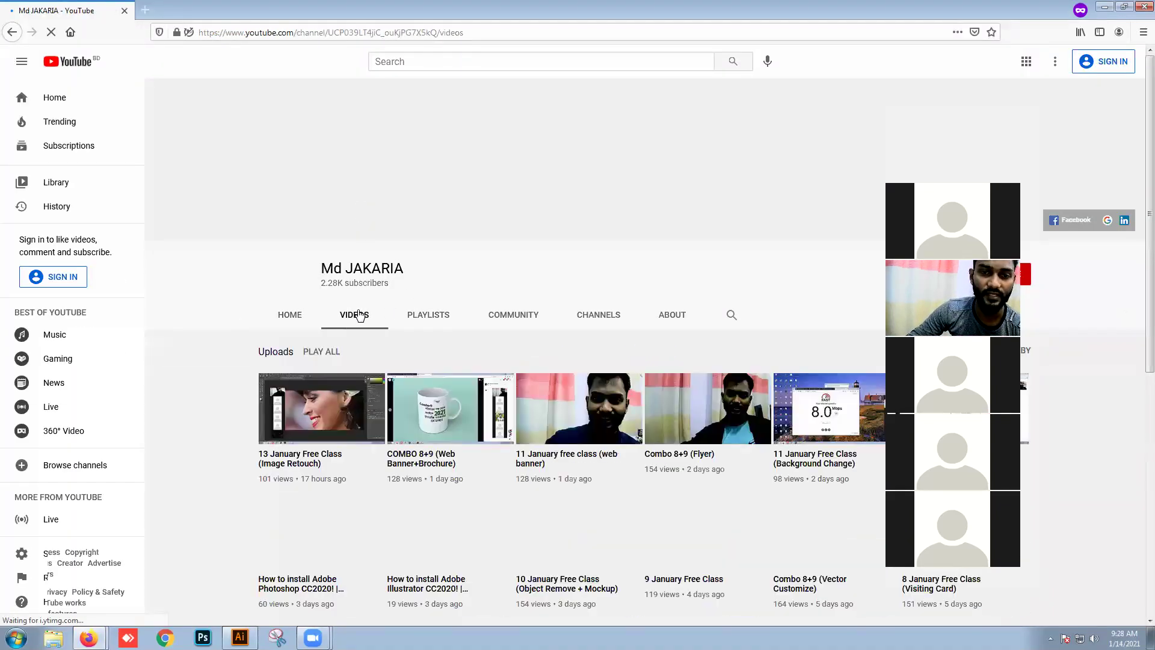
scroll(371, 309, down, 12)
scroll(370, 309, down, 15)
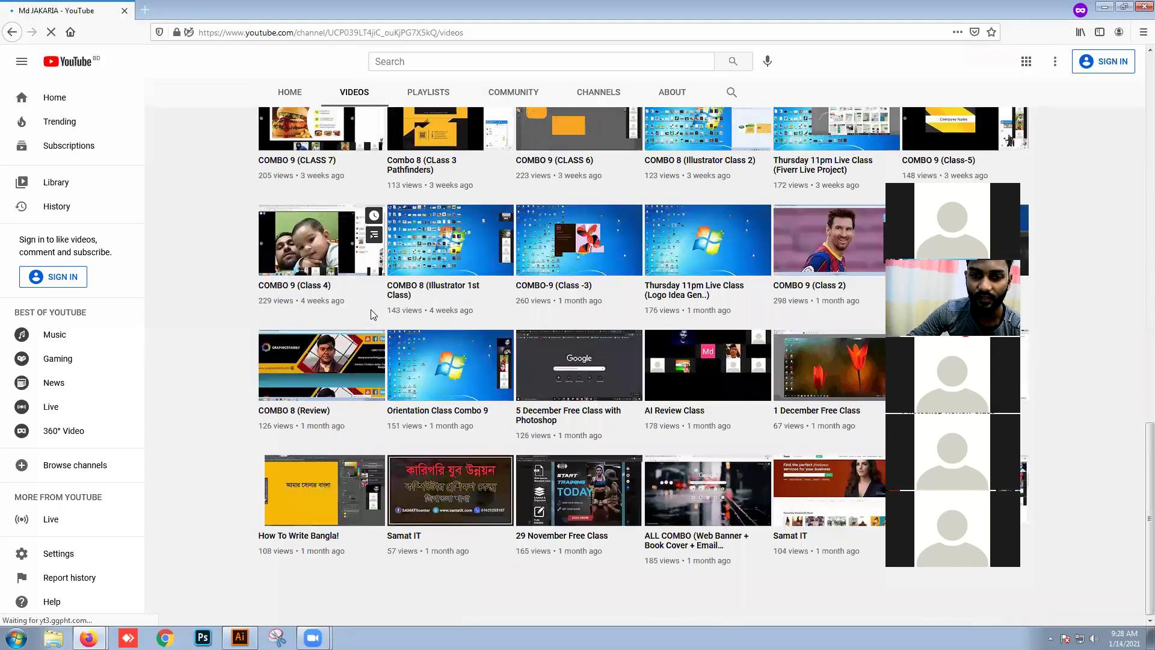
scroll(373, 309, down, 15)
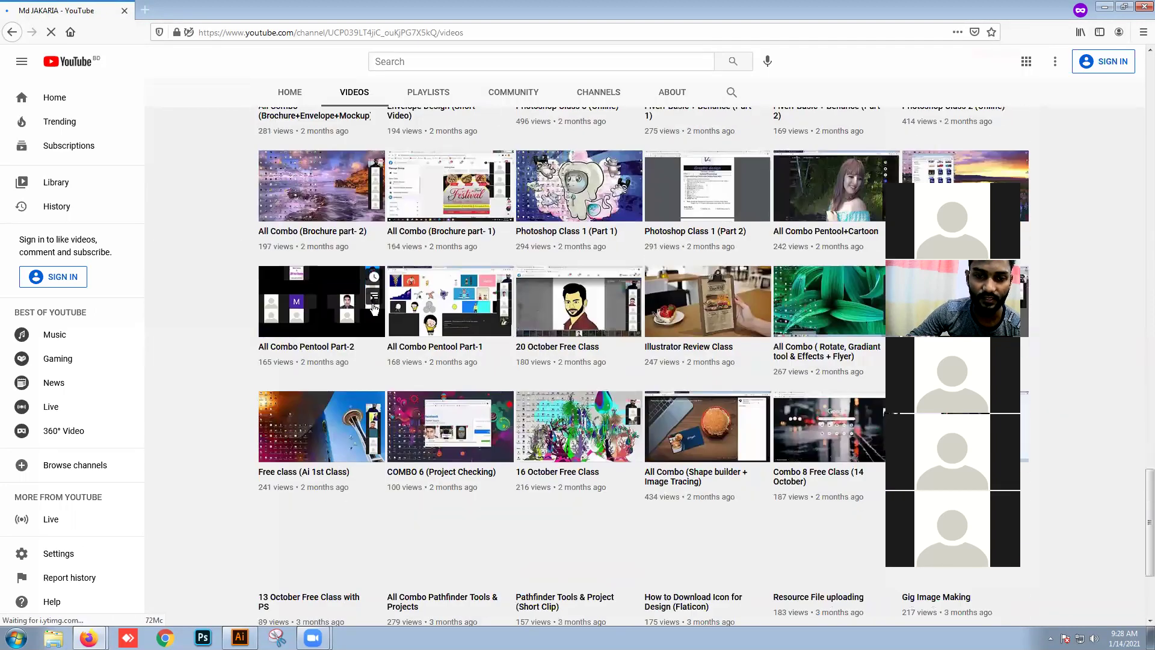
scroll(373, 309, down, 15)
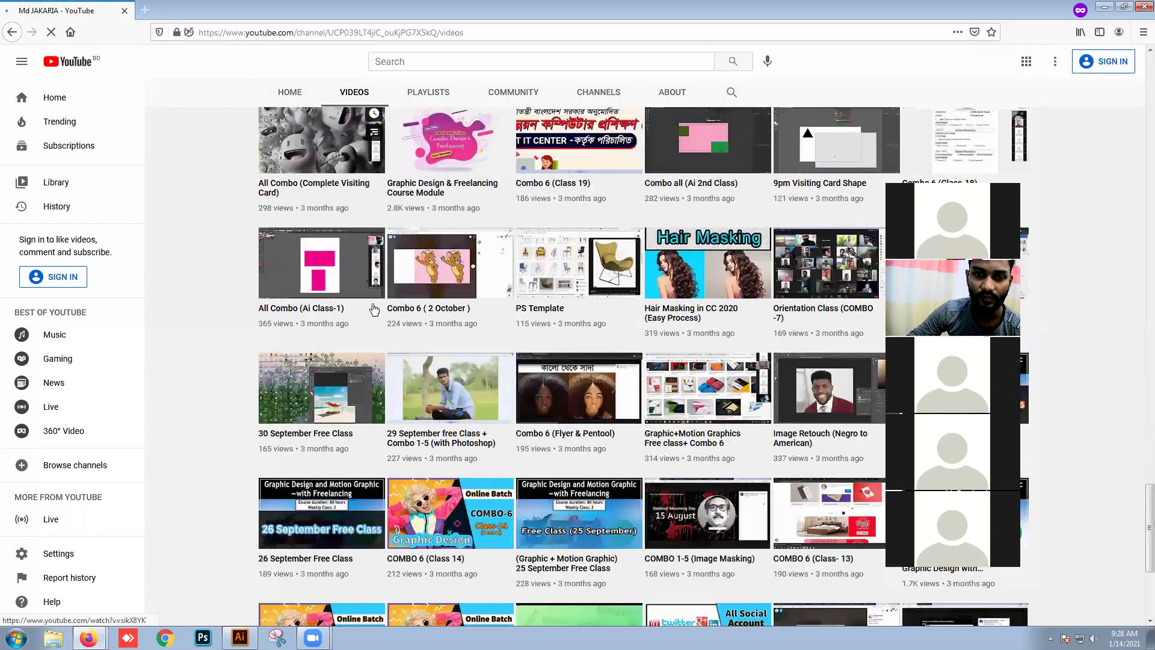
scroll(386, 310, down, 15)
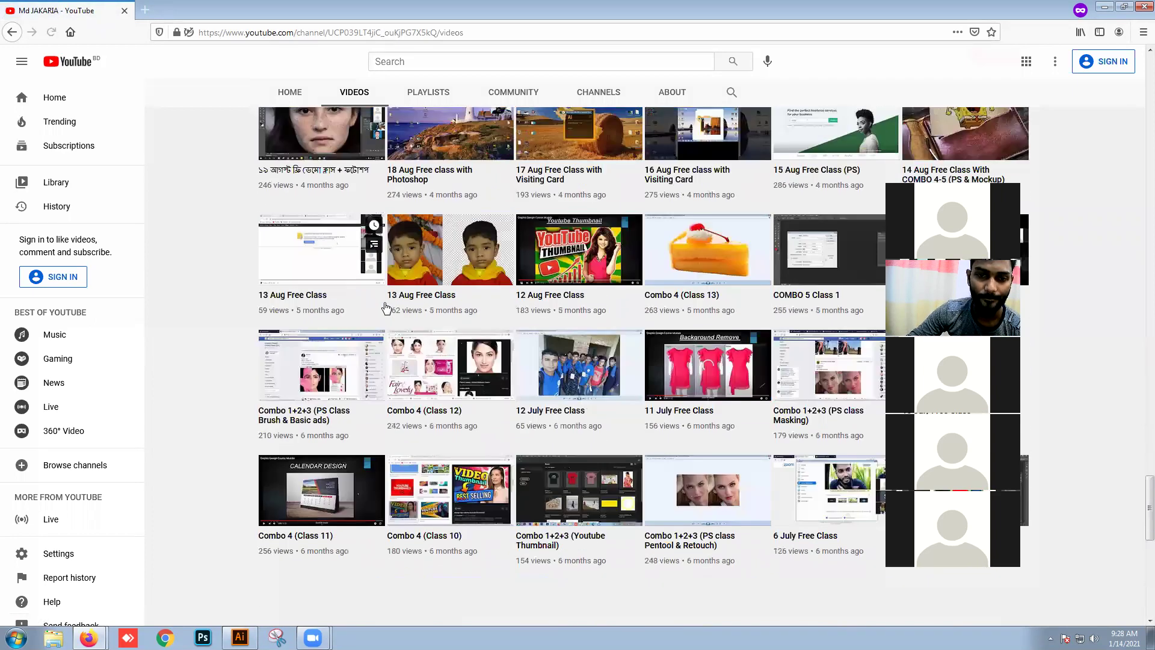
scroll(386, 309, down, 7)
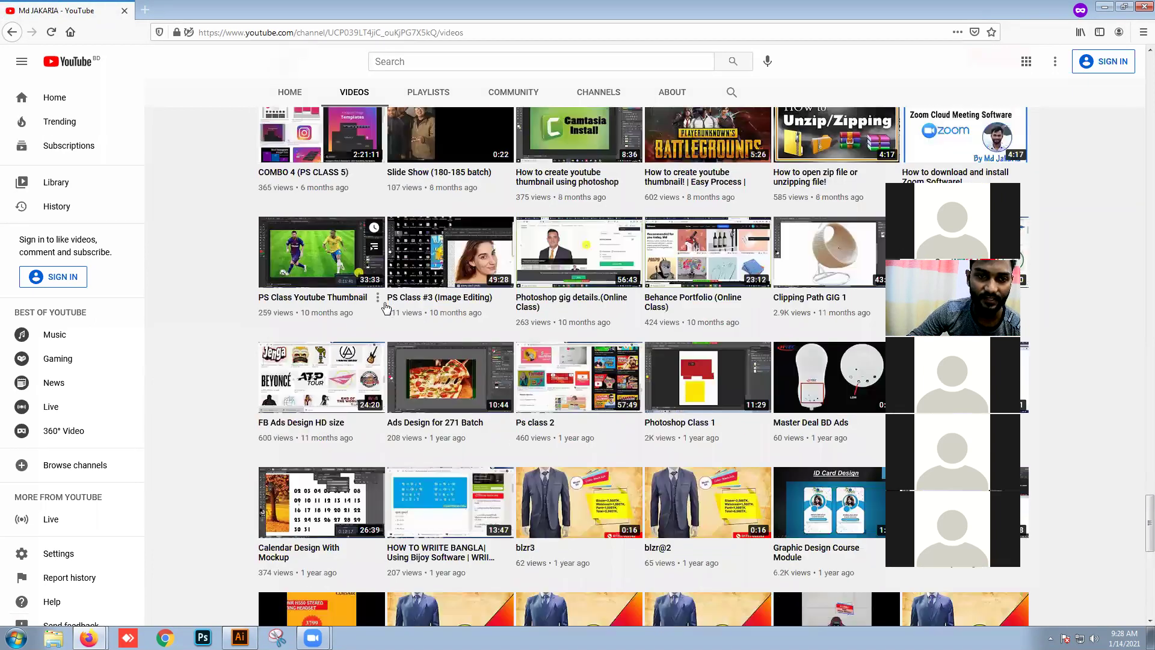
scroll(385, 309, down, 7)
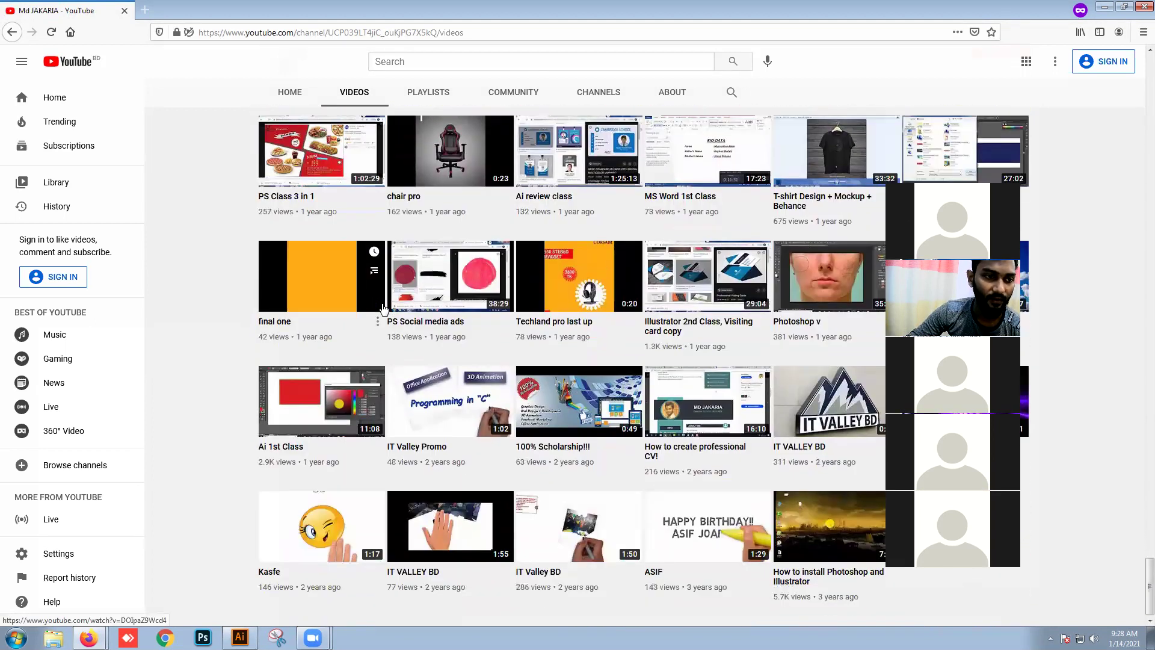
Step: Open the Ai 1st Class video, paused and muted
click(313, 415)
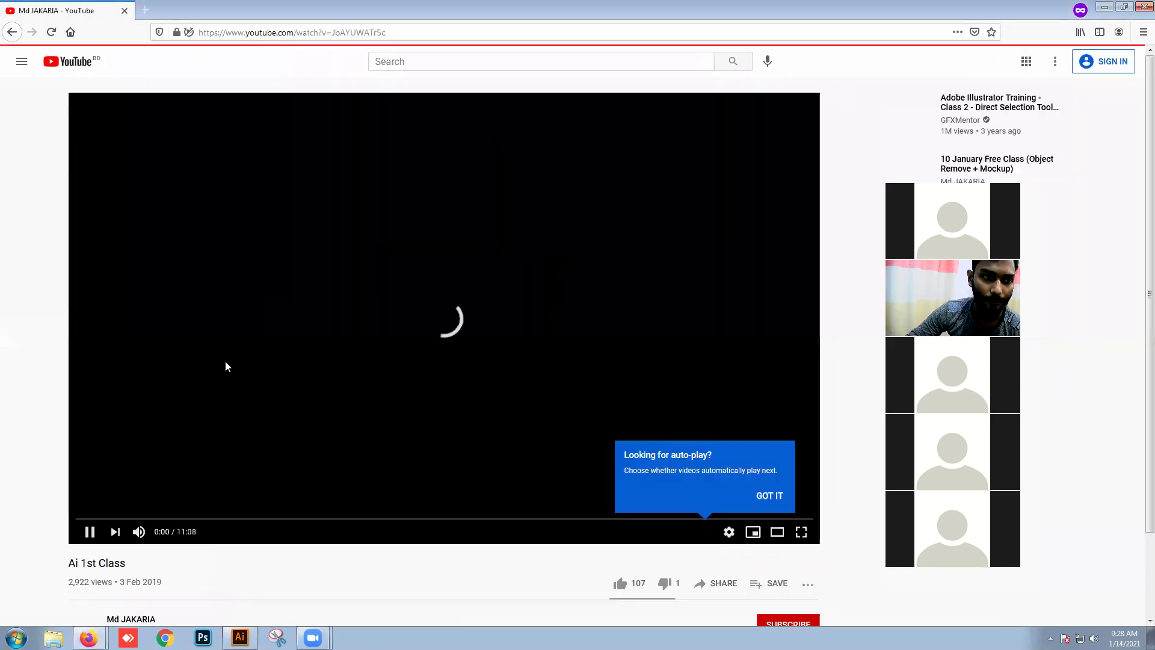
click(266, 351)
click(149, 536)
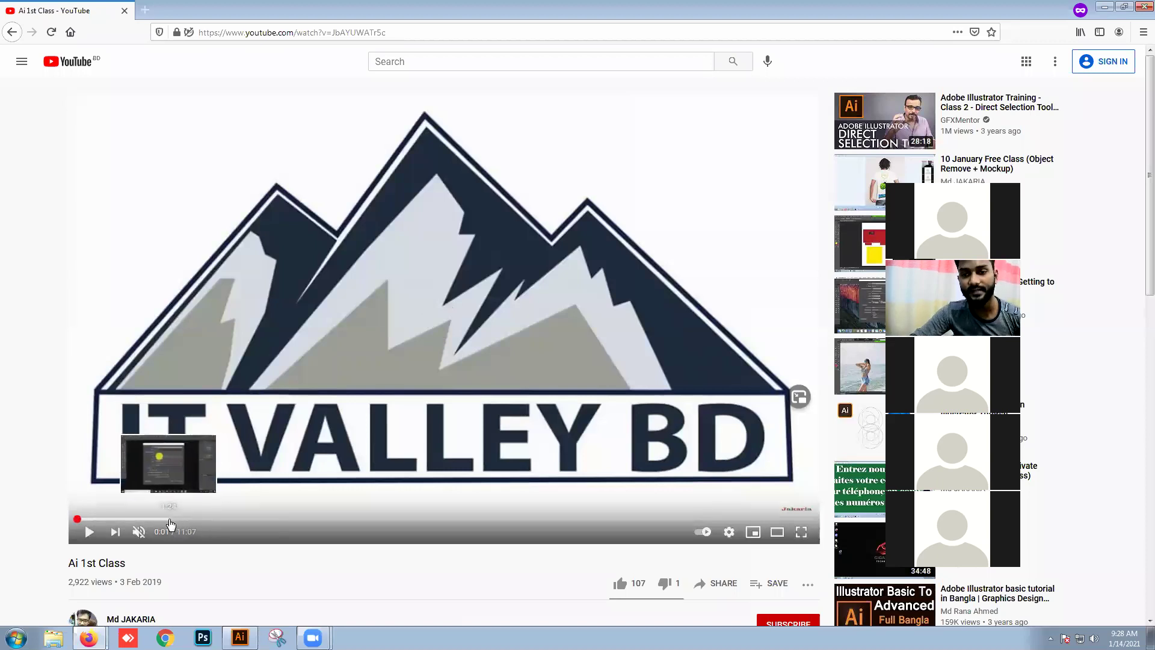
Step: Copy the video page's address and highlight the title 'Ai 1st Class'
click(379, 33)
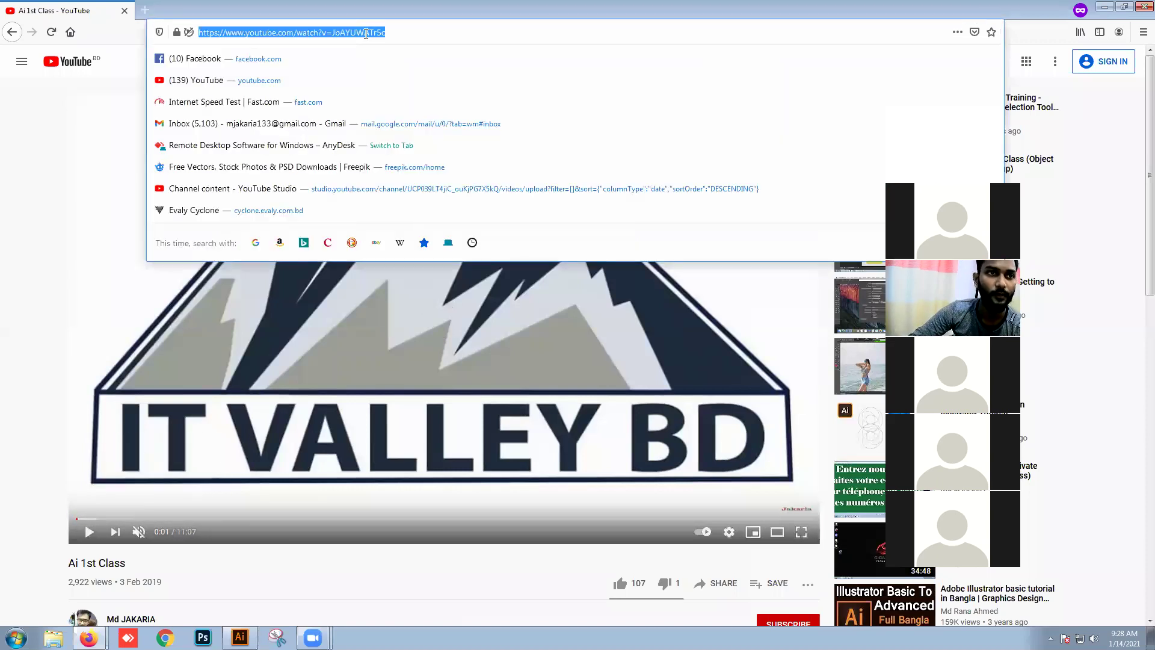
right_click(374, 35)
click(392, 73)
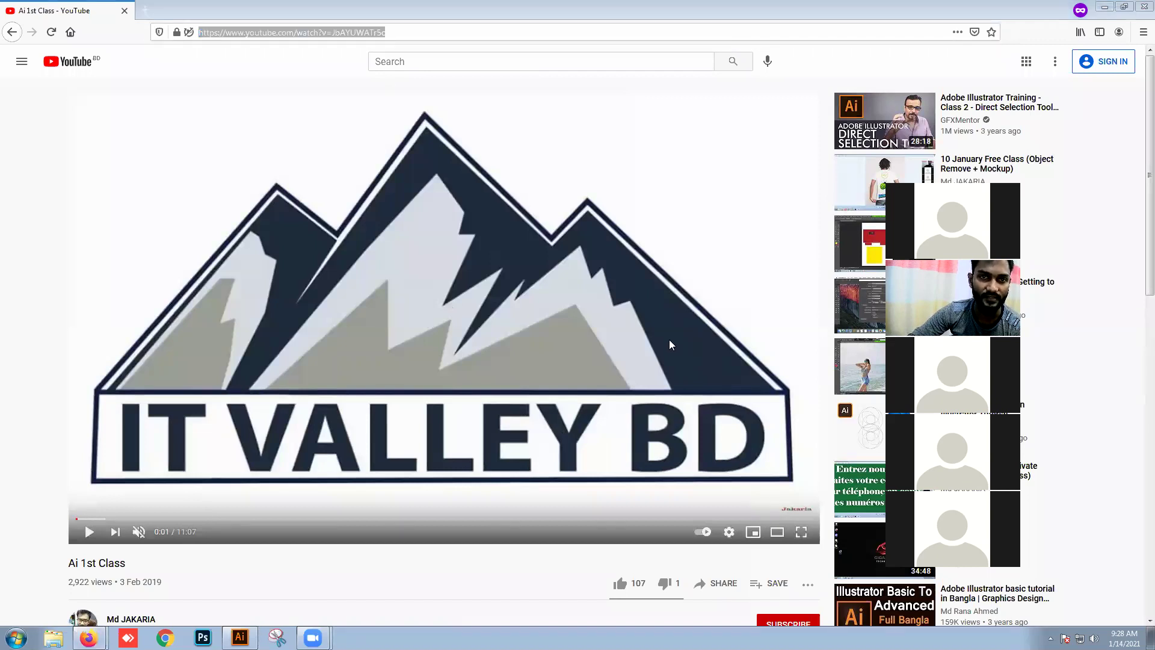
drag(138, 566, 53, 566)
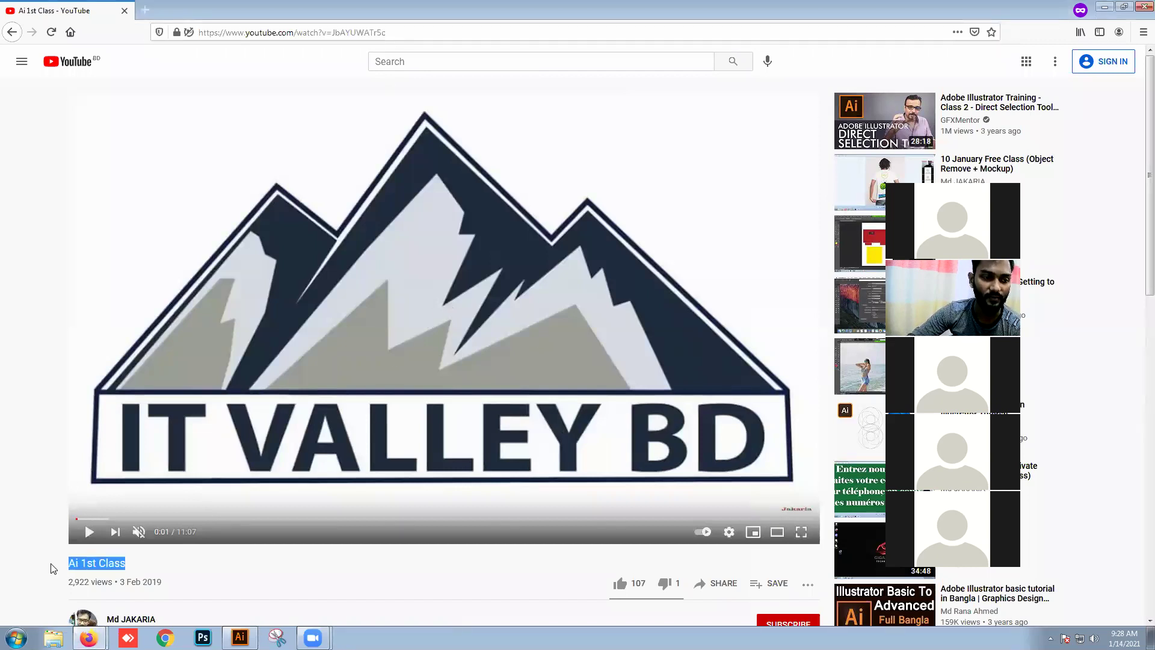
click(188, 540)
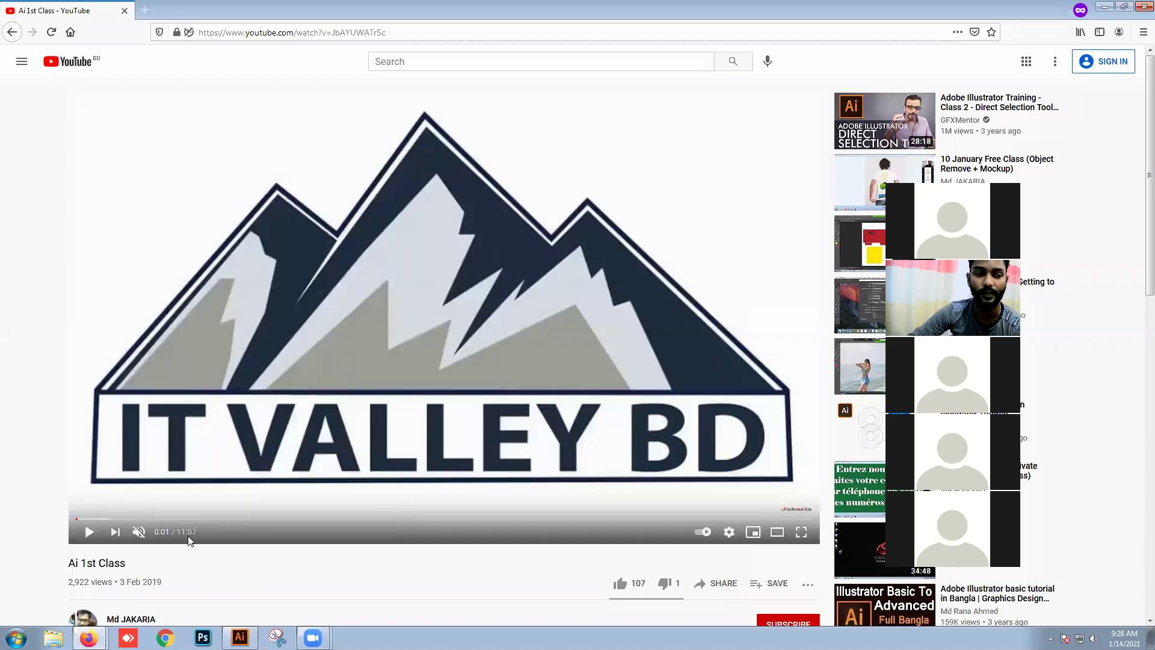
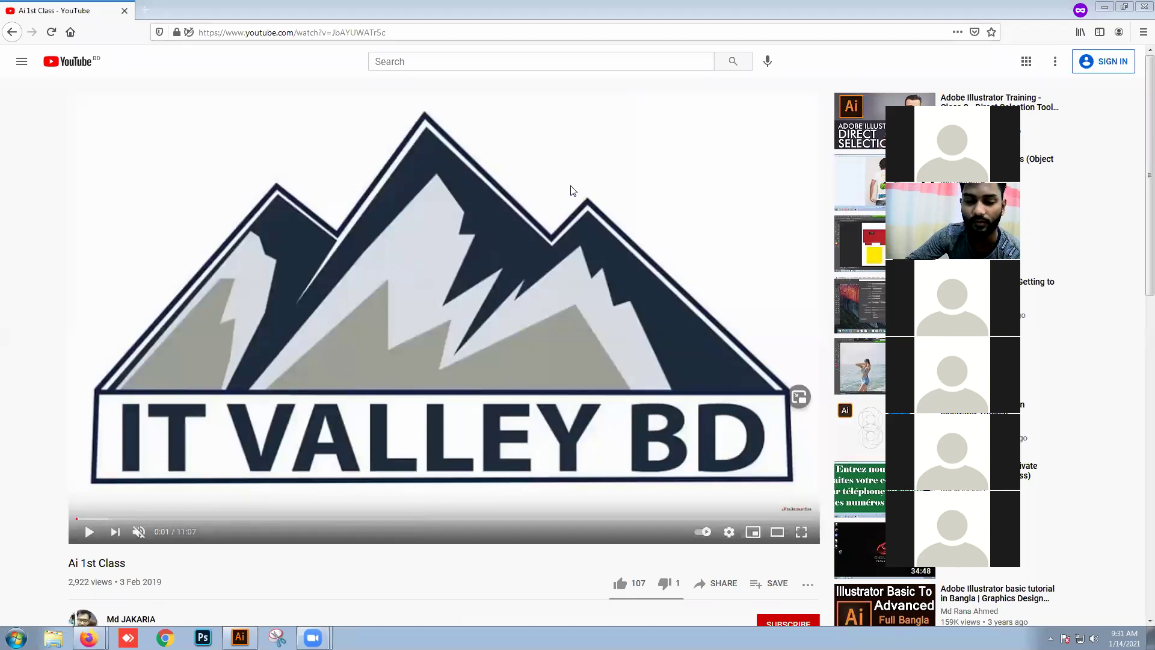
Step: Close the YouTube window and group chat, minimize Firefox, and move the teal rectangle below the food images
click(1104, 7)
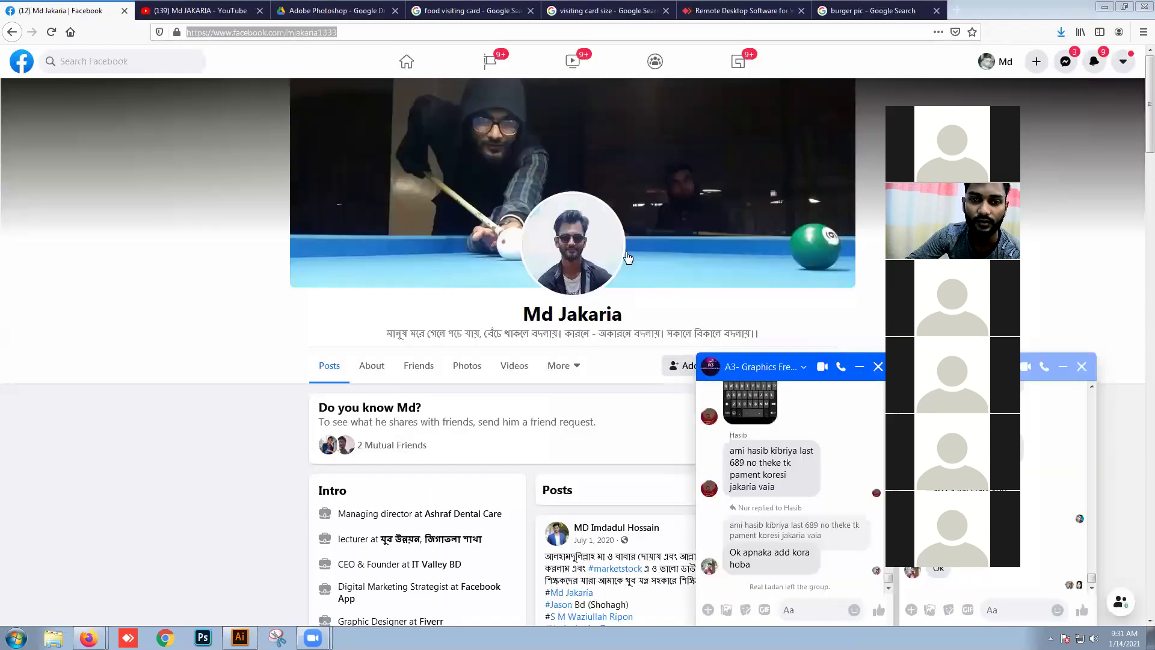
click(878, 366)
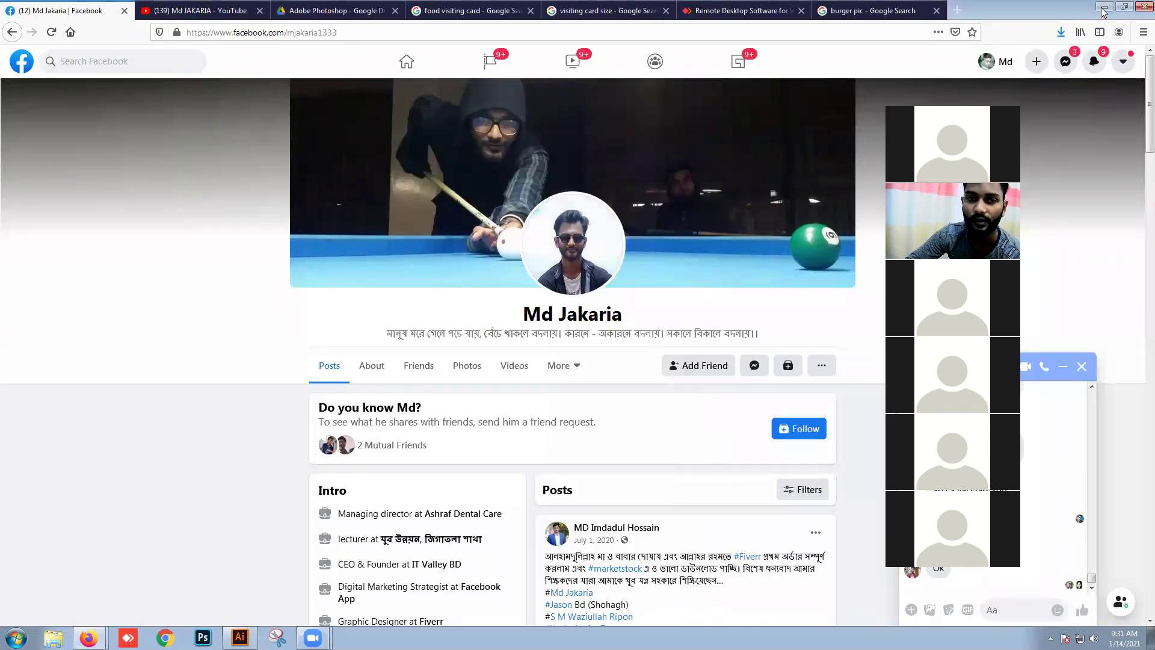
click(1105, 7)
drag(599, 278, 611, 529)
Step: Move the teal rectangle down and draw a large black-filled circle over it
scroll(613, 522, down, 5)
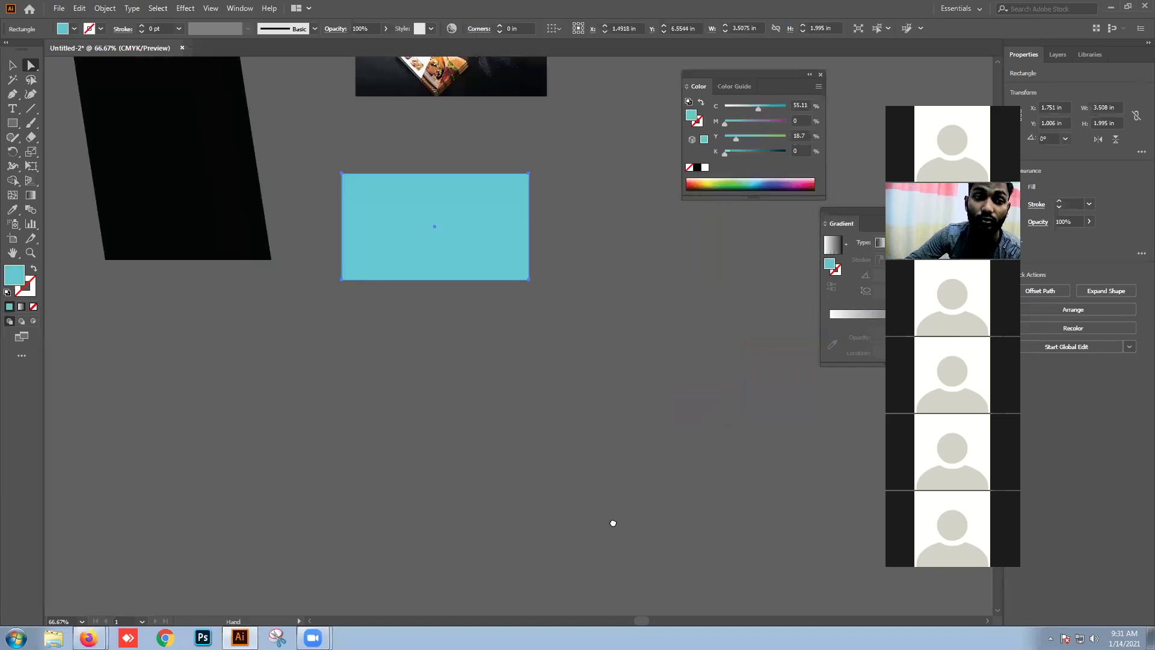
drag(421, 192, 439, 240)
click(12, 123)
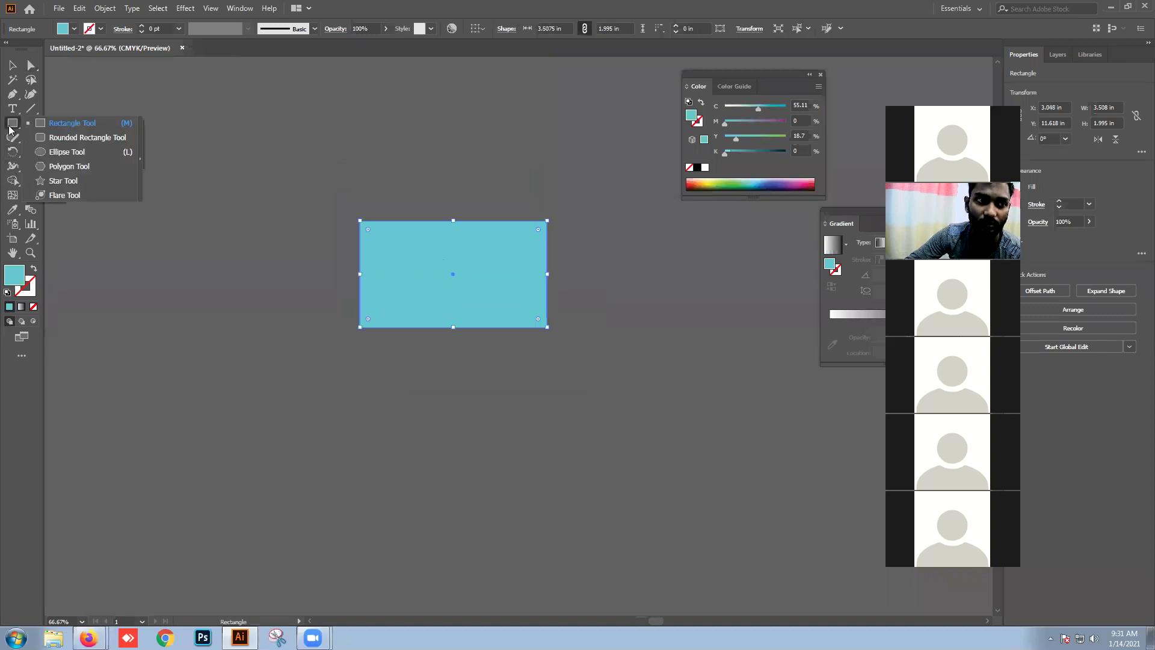
click(73, 150)
drag(468, 230, 753, 515)
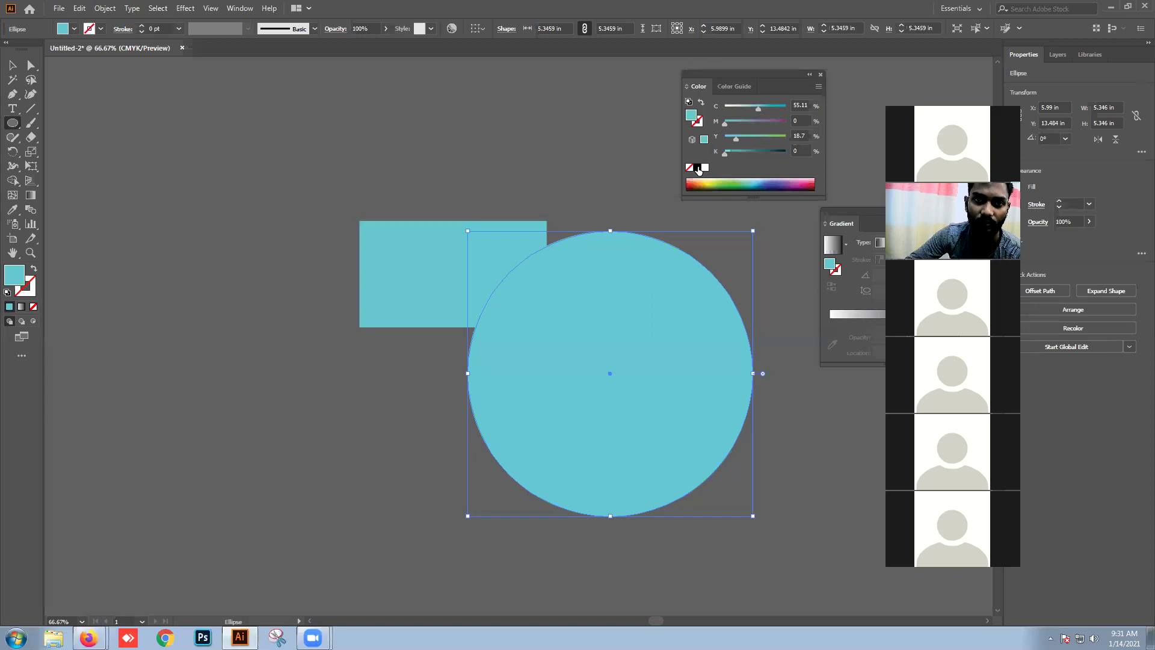
click(697, 168)
Step: Position the circle over the rectangle's right corner and trim its outside part with Shape Builder
click(9, 70)
drag(592, 352, 576, 331)
drag(482, 181, 574, 308)
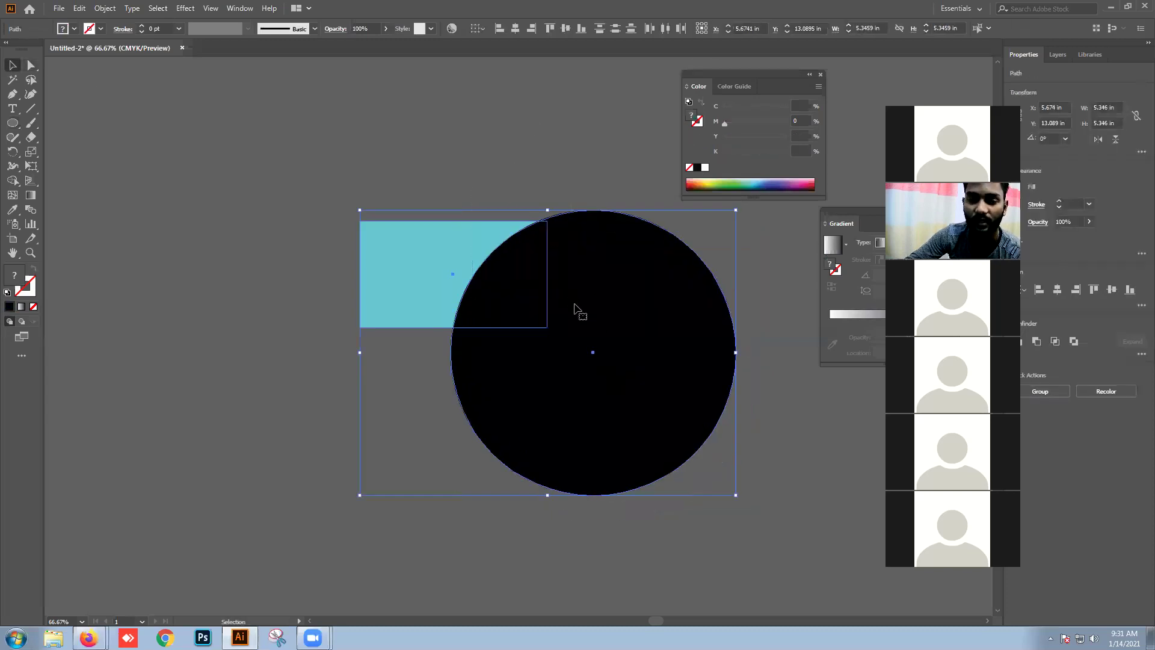
drag(508, 175, 592, 274)
key(shift+m)
alt+click(574, 304)
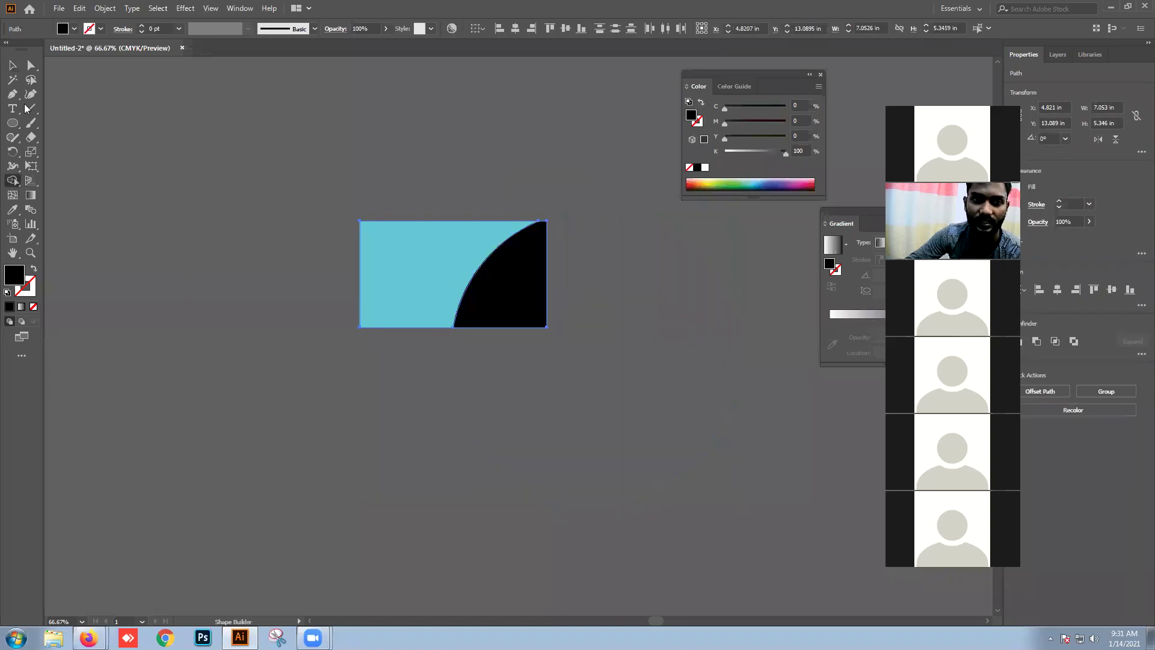
key(v)
click(407, 147)
key(space)
drag(544, 192, 555, 439)
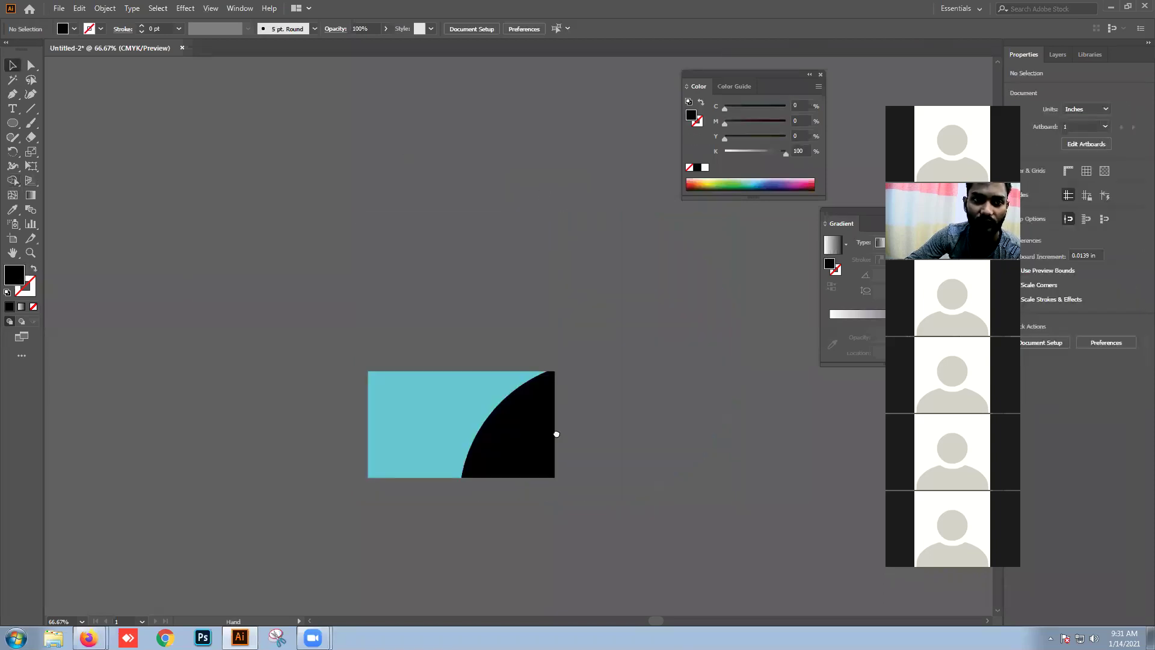
scroll(560, 296, down, 2)
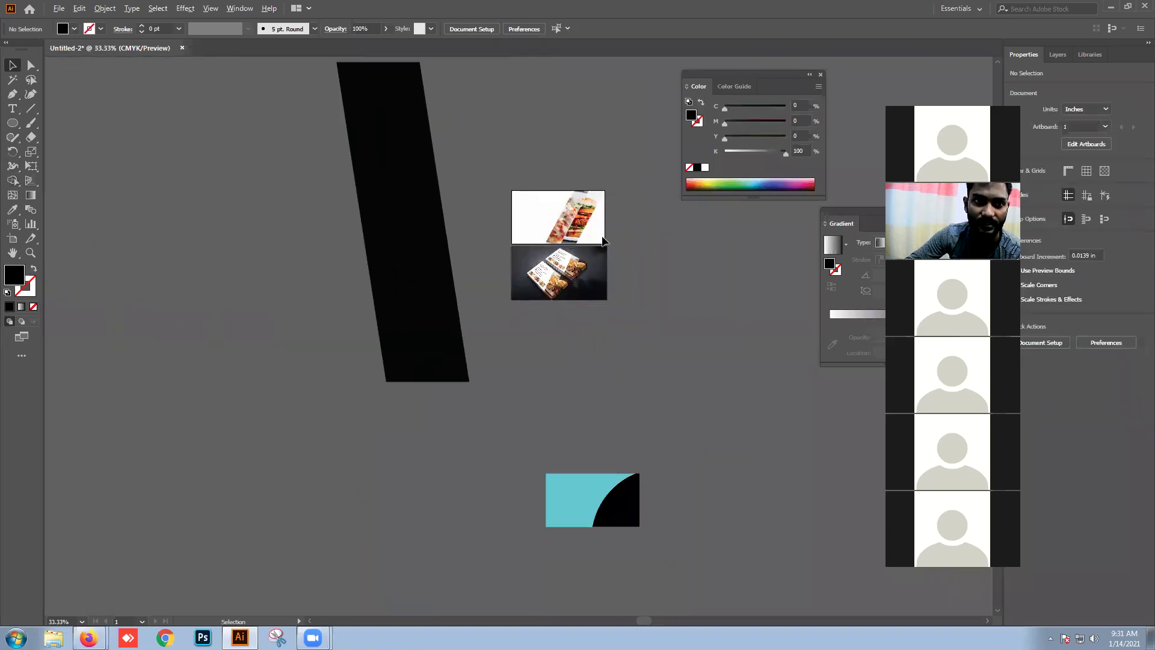
Step: Release the burger photo's clipping mask, then scale and move it onto the teal rectangle
click(593, 227)
right_click(681, 274)
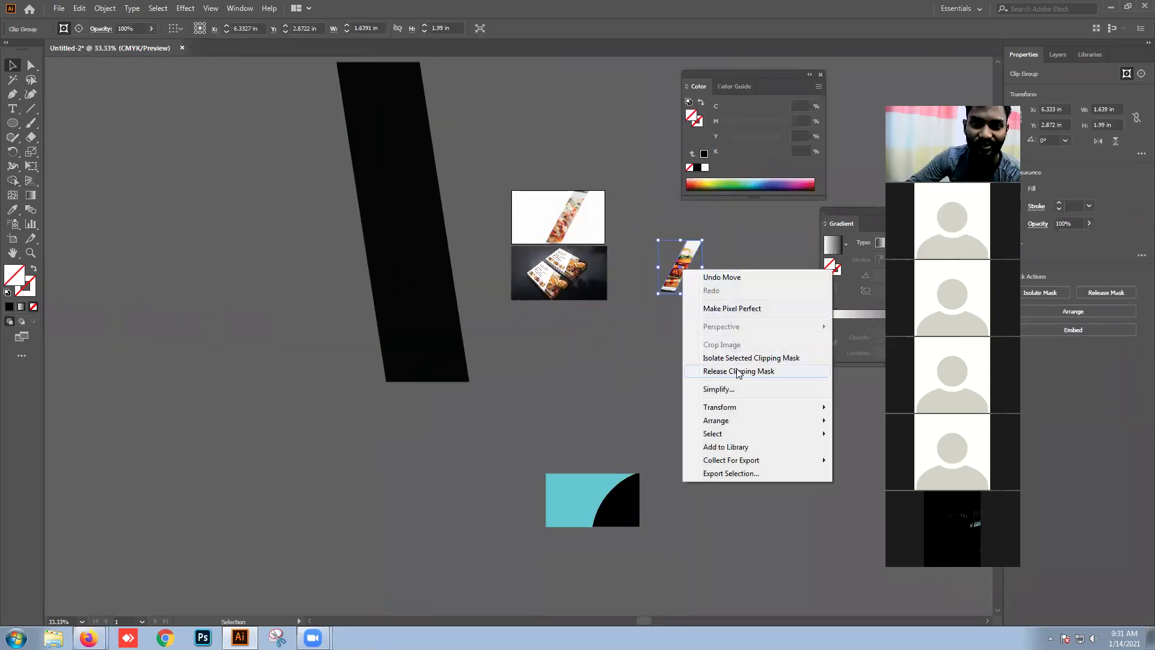
click(701, 372)
key(space)
drag(684, 396, 713, 372)
drag(671, 291, 623, 406)
drag(661, 455, 574, 356)
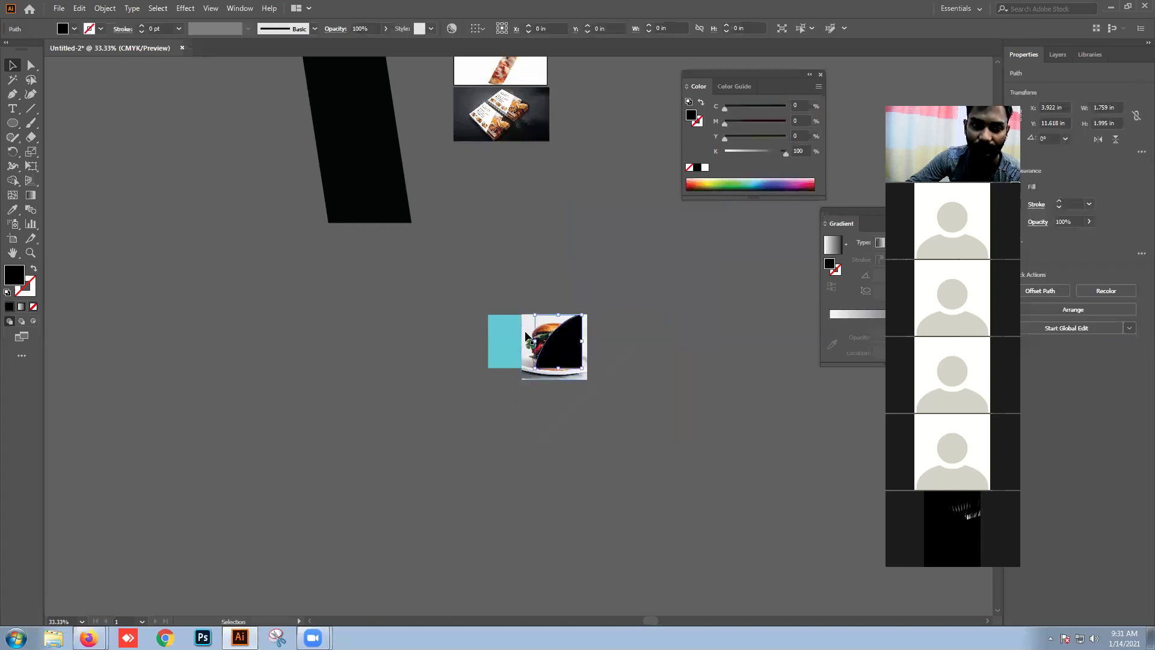
Step: Clip the burger photo inside the black curve and center the card in view
right_click(527, 333)
click(578, 438)
click(583, 379)
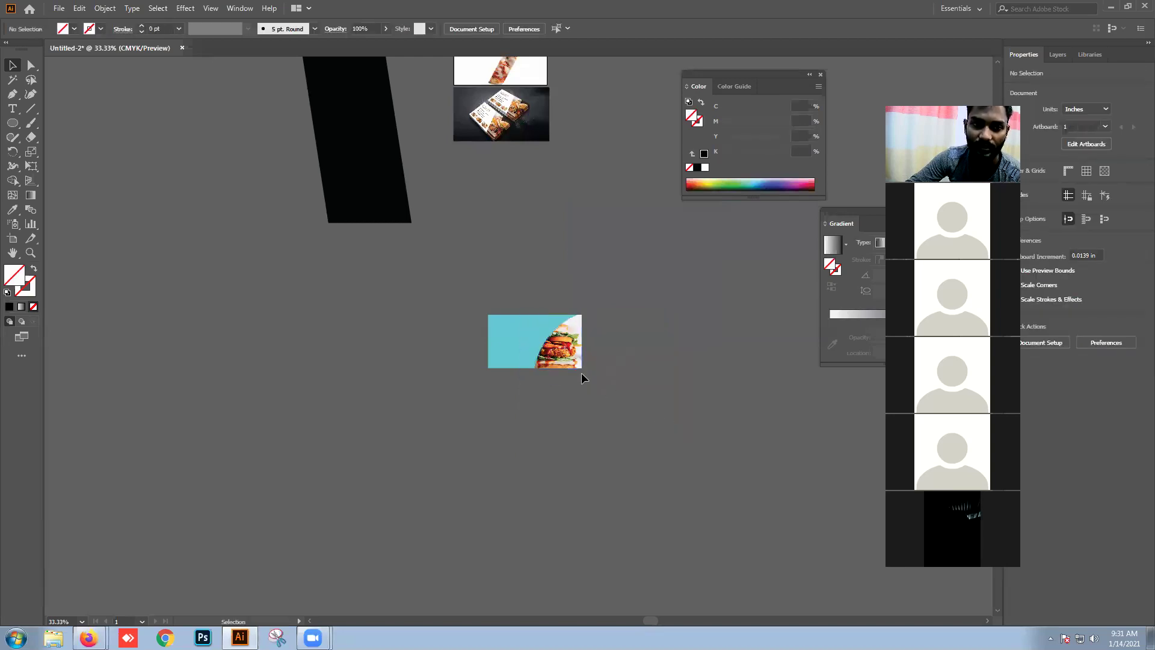
scroll(583, 370, up, 2)
drag(554, 359, 690, 377)
scroll(691, 376, up, 1)
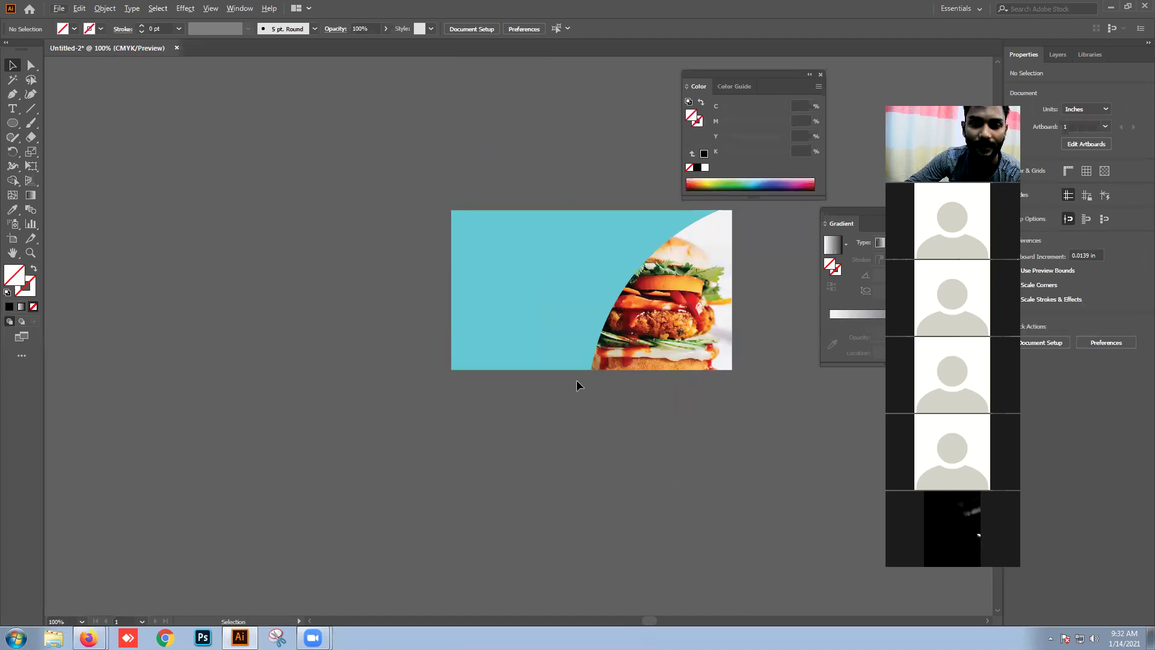
Step: Select all the artwork and shift it up and to the right
scroll(432, 326, down, 3)
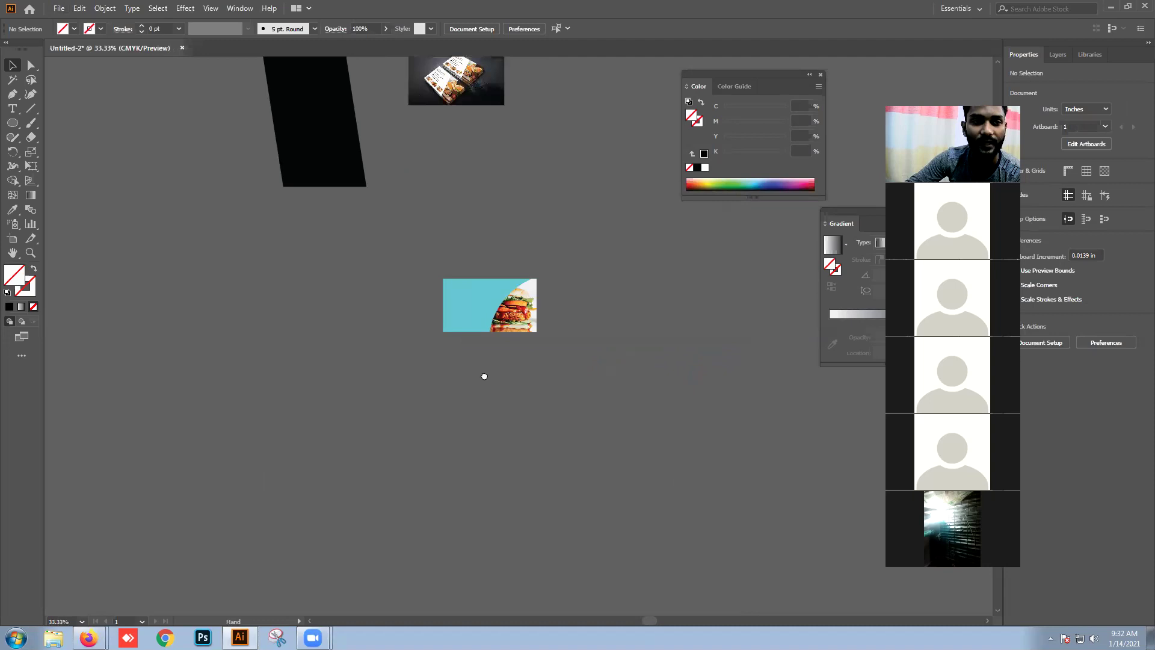
drag(484, 376, 529, 427)
scroll(530, 427, down, 1)
drag(388, 141, 625, 452)
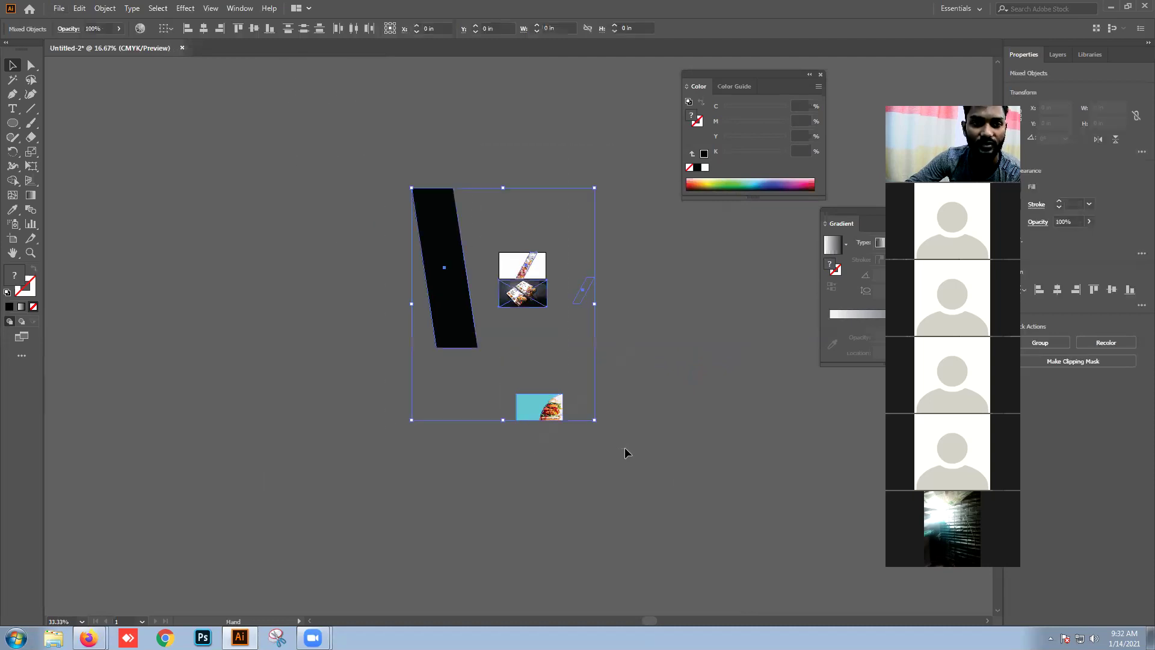
drag(515, 290, 546, 270)
click(689, 339)
Step: Fill the small slanted shape dark green
click(615, 270)
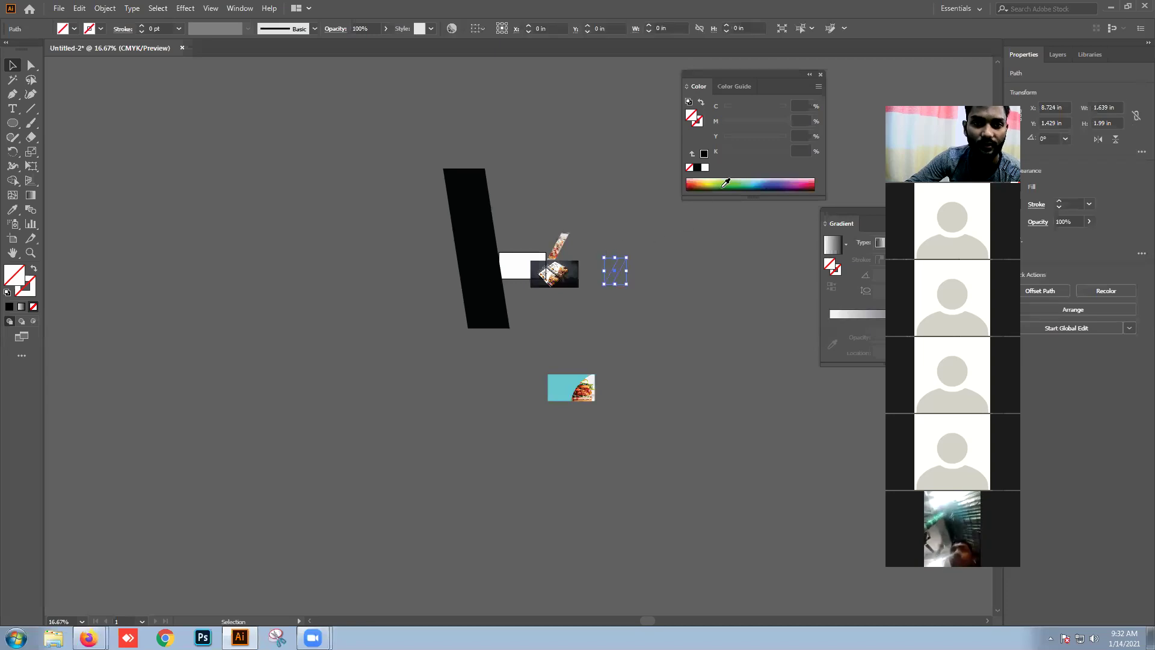
click(726, 183)
click(602, 258)
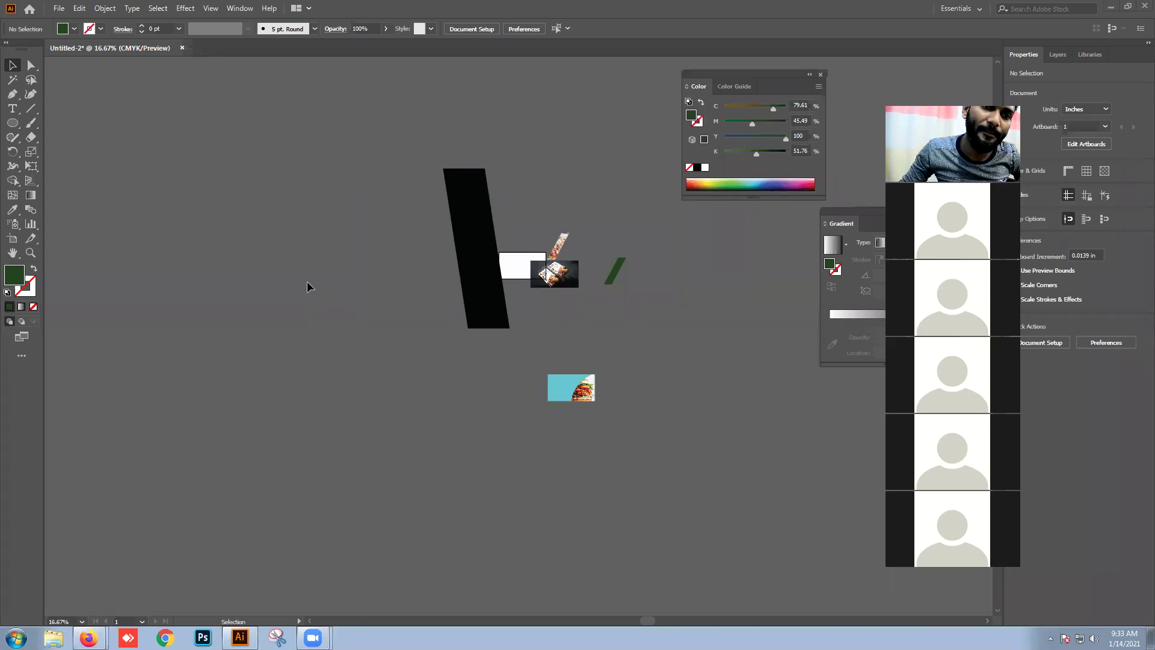
Step: Delete the leftover reference images, photo strip, and slanted and green shapes
mouse_move(532, 204)
mouse_down()
mouse_move(653, 302)
mouse_move(344, 218)
mouse_up()
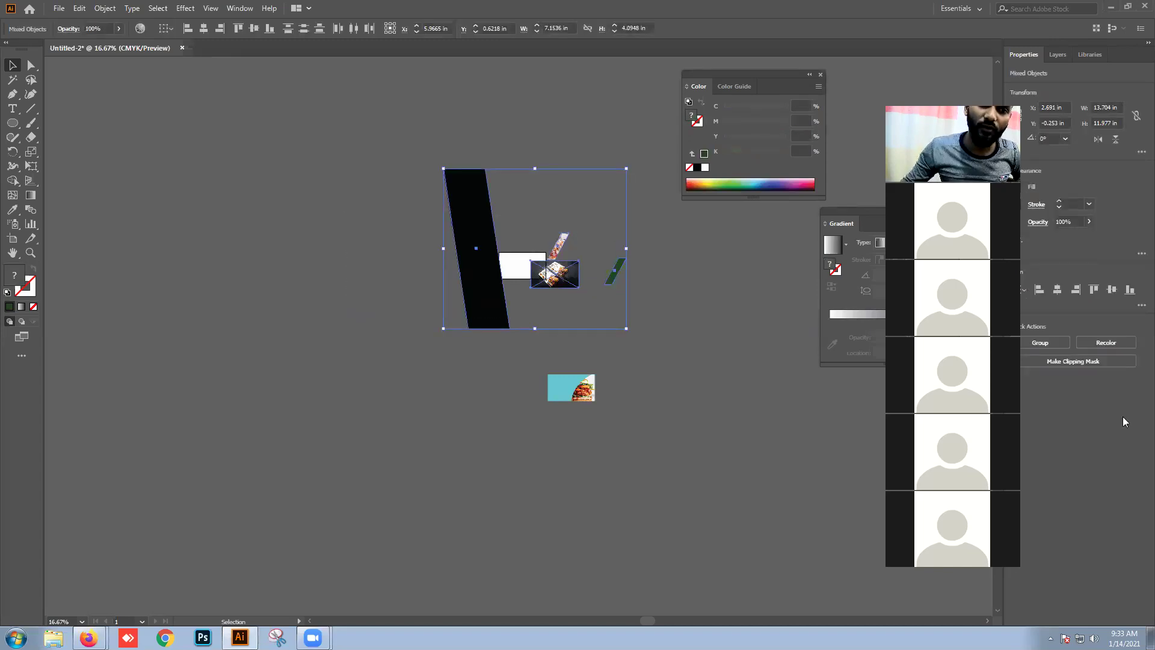
shift+click(558, 305)
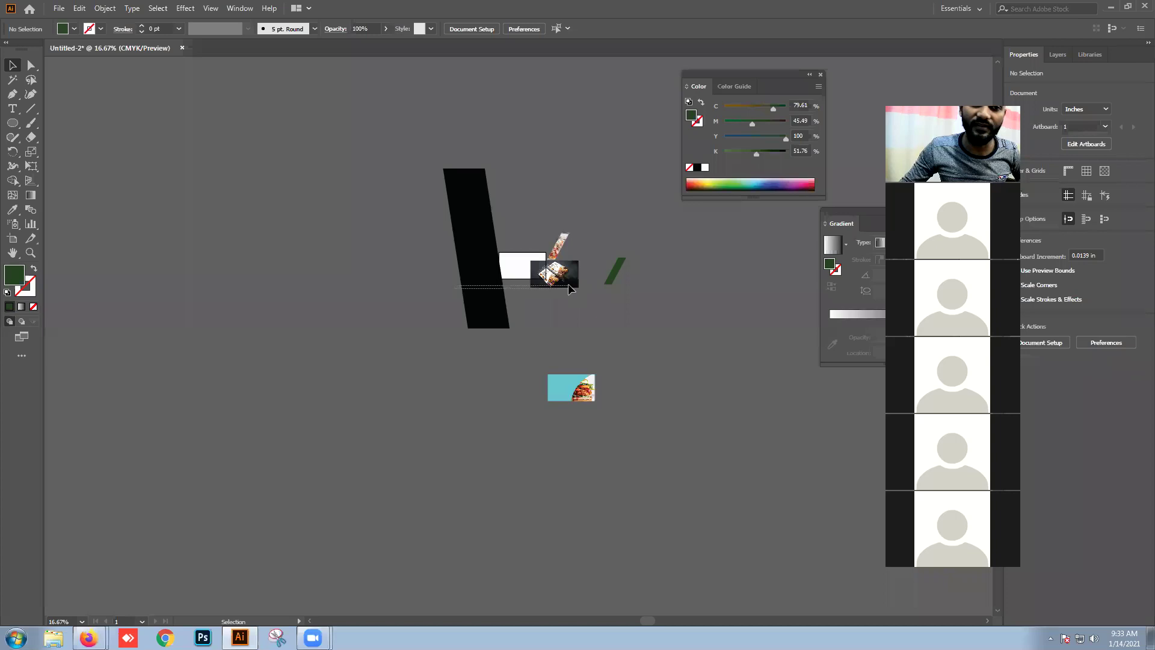
key(Delete)
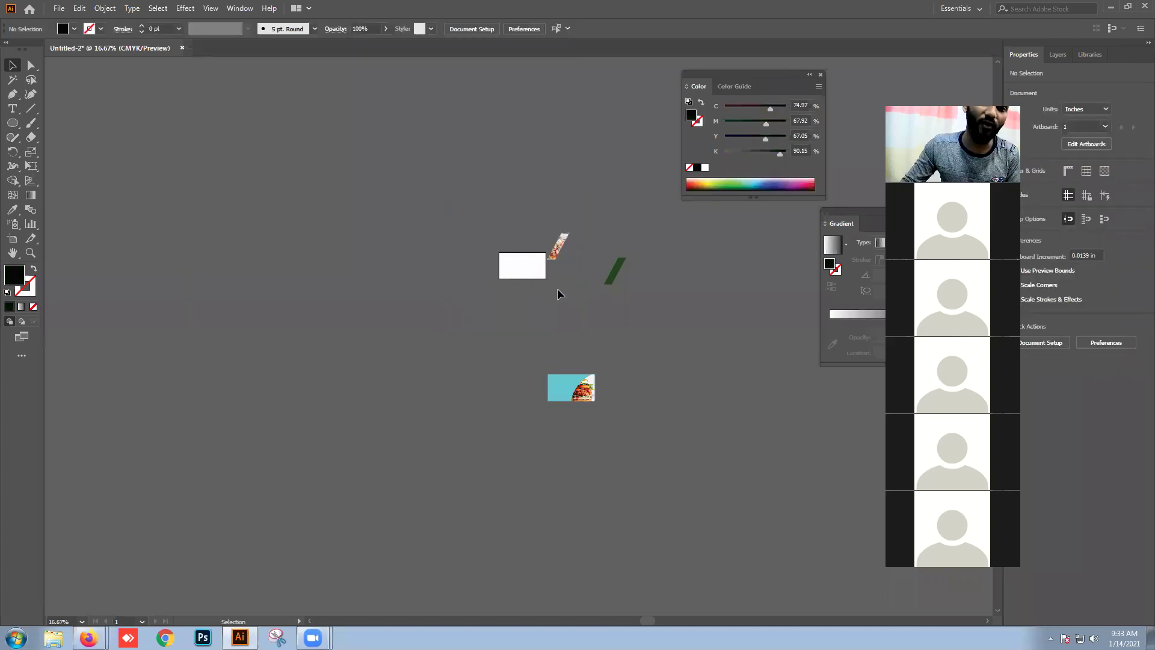
scroll(557, 287, up, 3)
drag(684, 270, 556, 216)
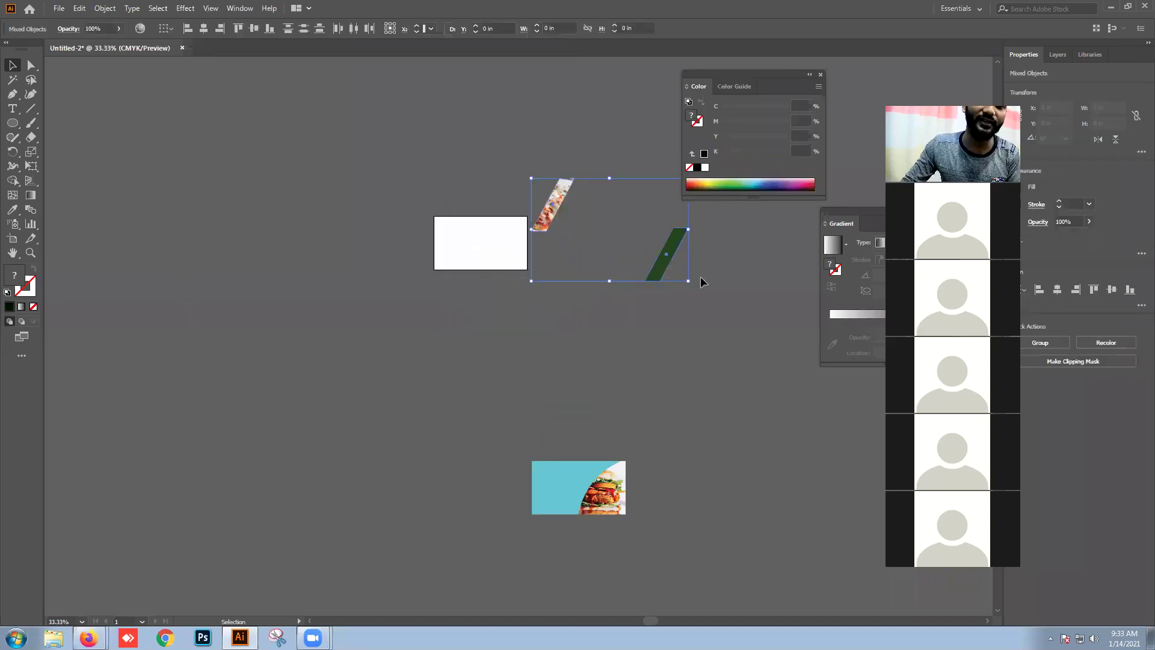
key(Delete)
Step: Clip the burger photo into the white curved shape with Ctrl+7 and check the result
click(538, 488)
drag(541, 307, 510, 233)
scroll(491, 247, up, 3)
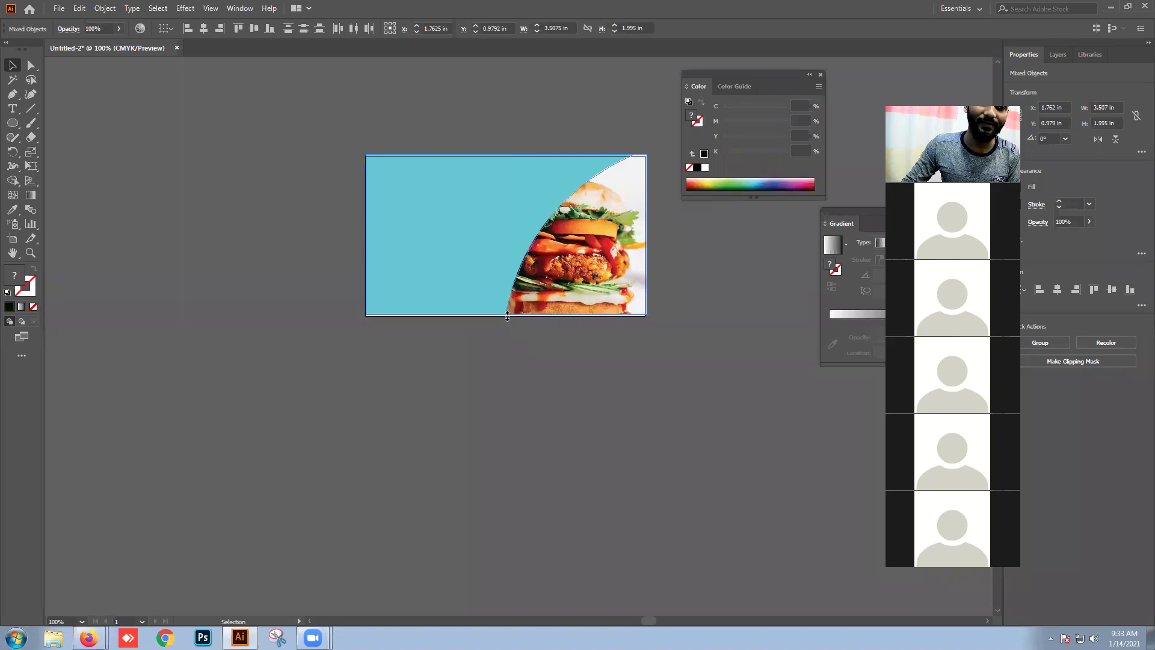
key(ctrl+7)
drag(672, 247, 645, 156)
click(655, 241)
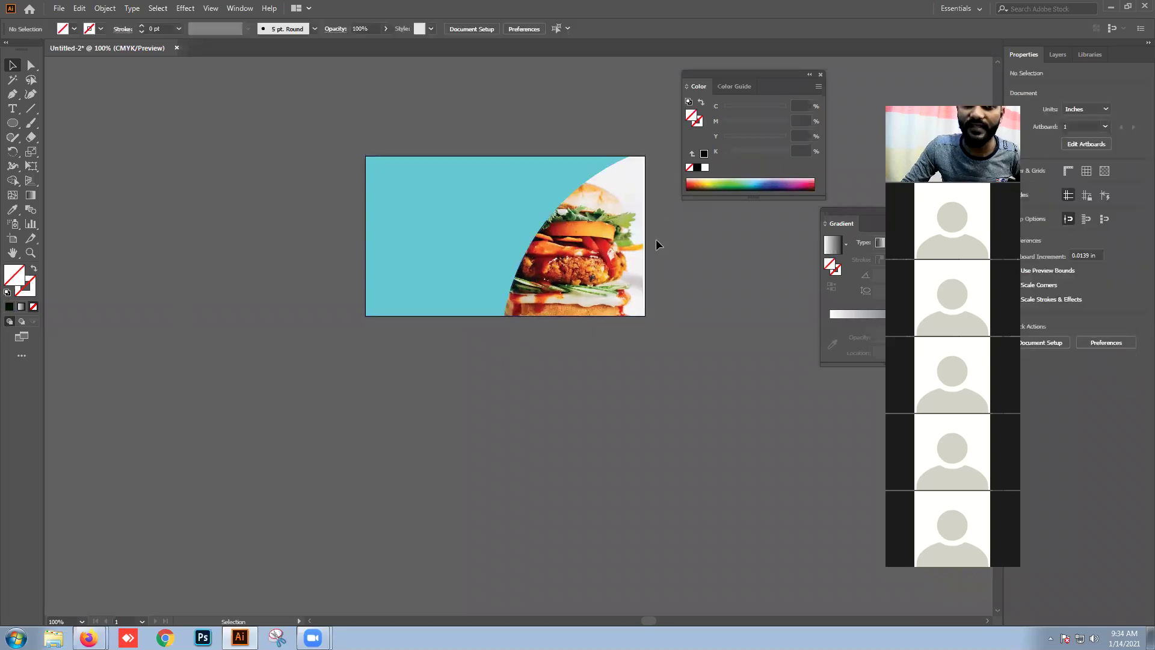
click(642, 271)
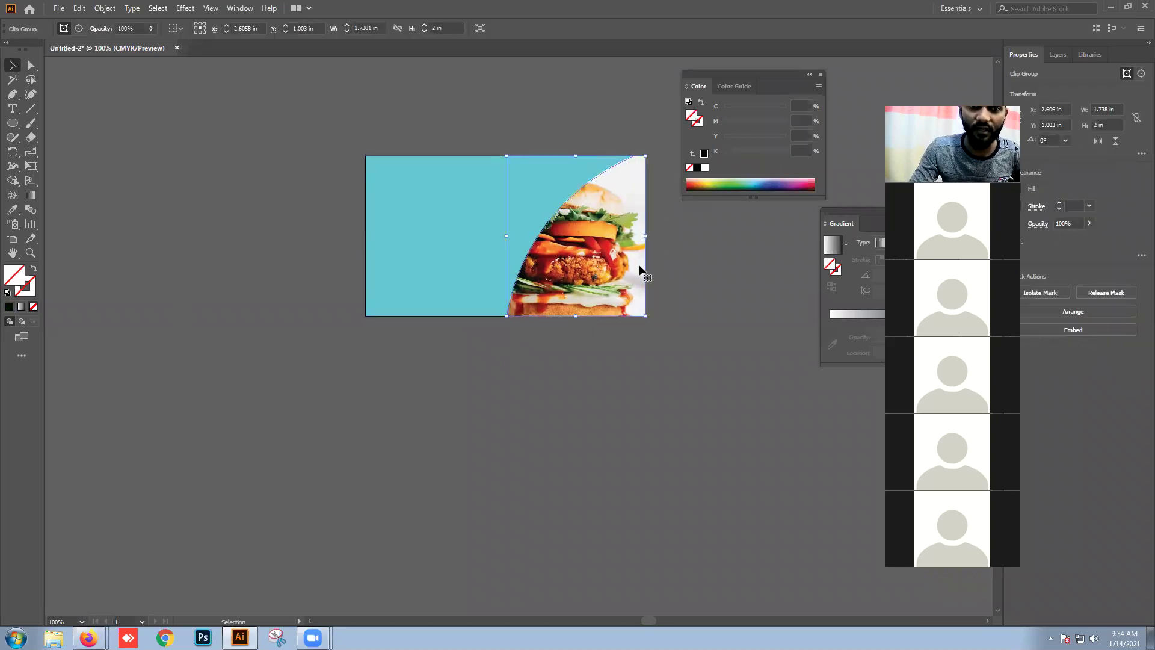
click(728, 253)
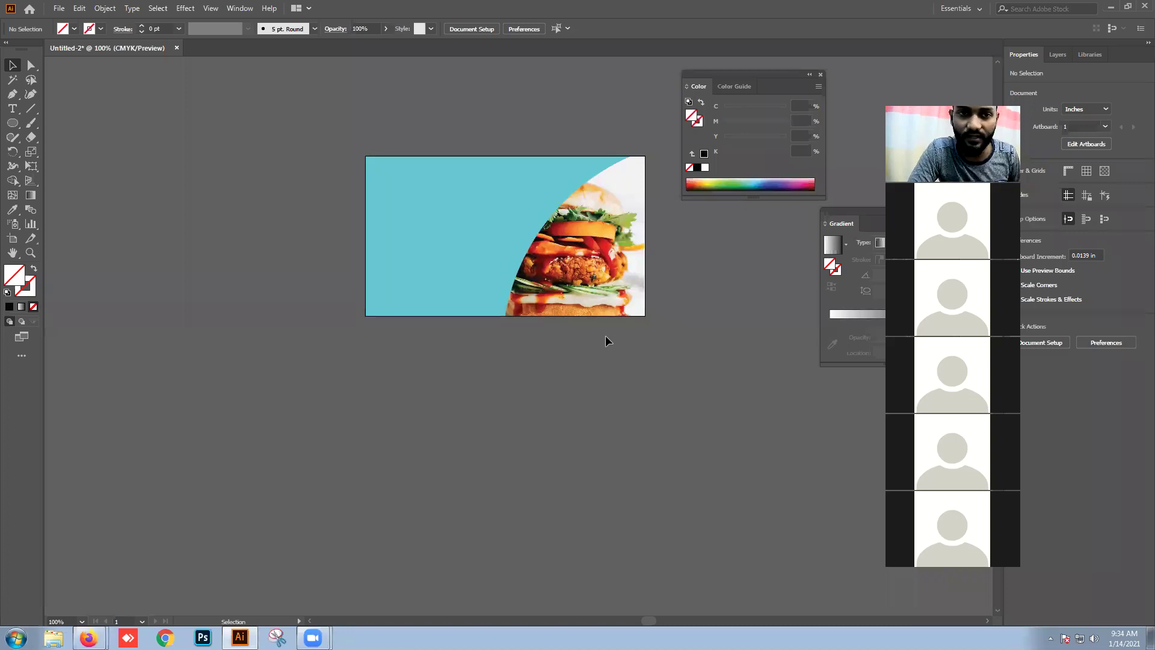
drag(509, 143, 717, 287)
click(717, 290)
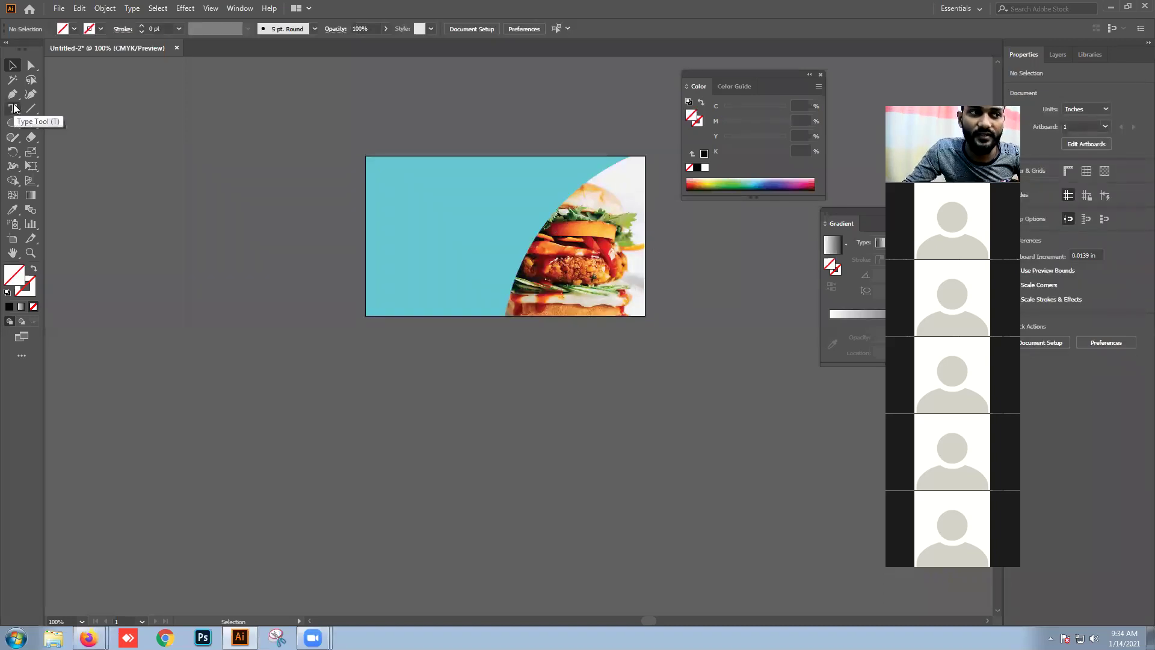
Step: Type the cardholder's name as a new text object above the card
drag(13, 108, 57, 112)
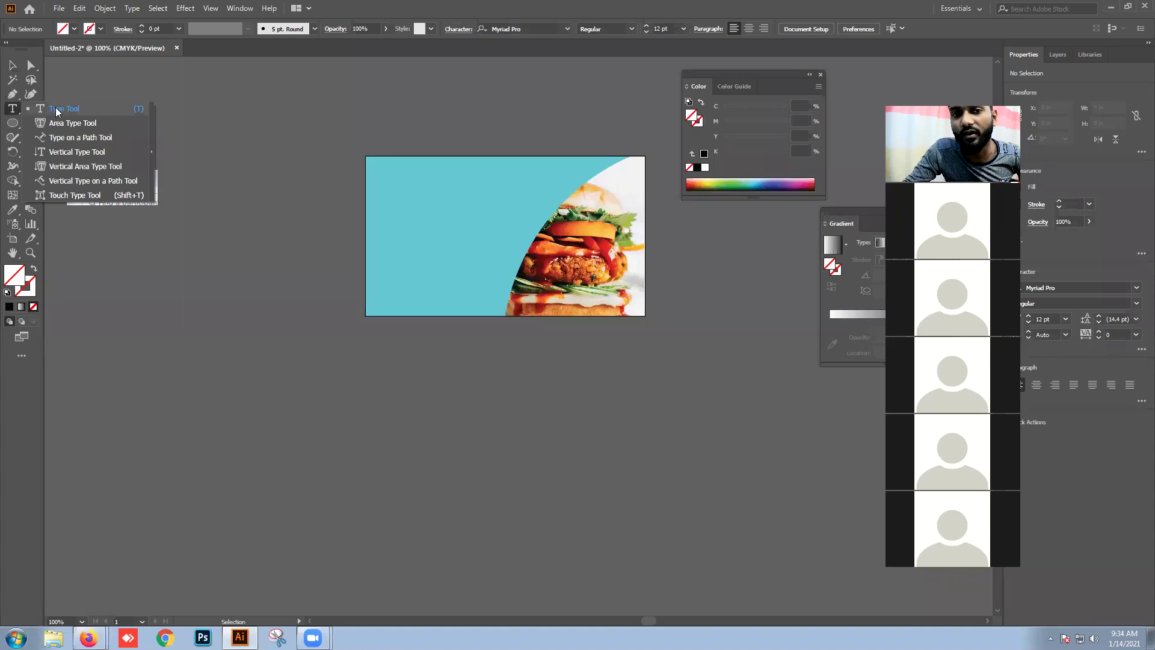
click(115, 111)
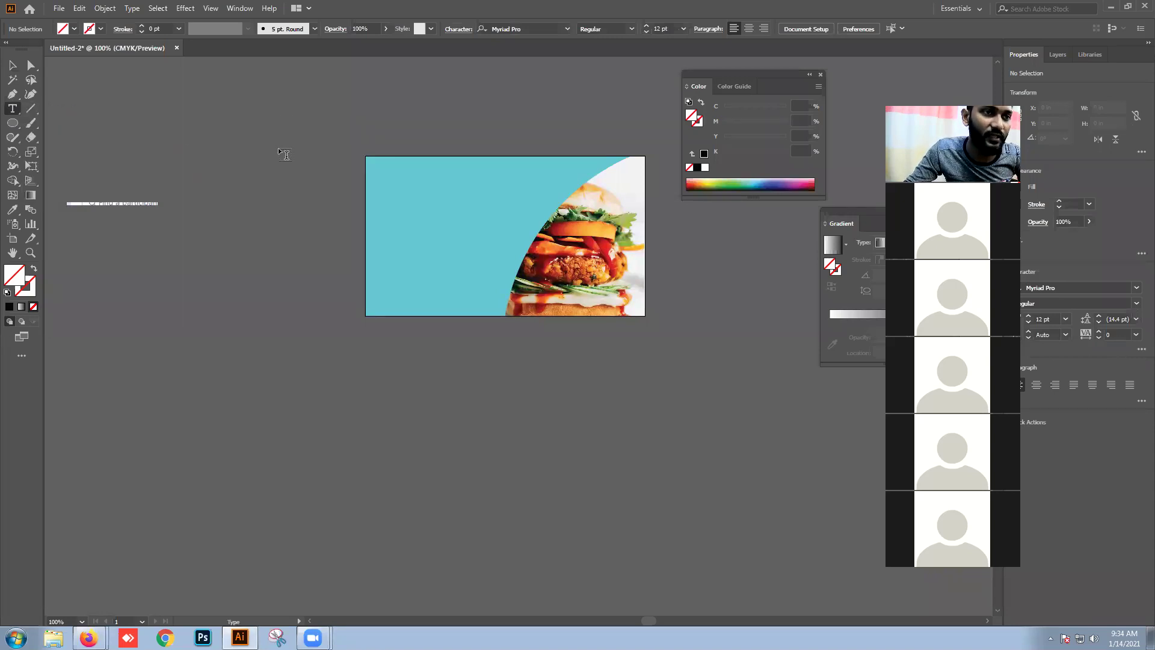
click(277, 119)
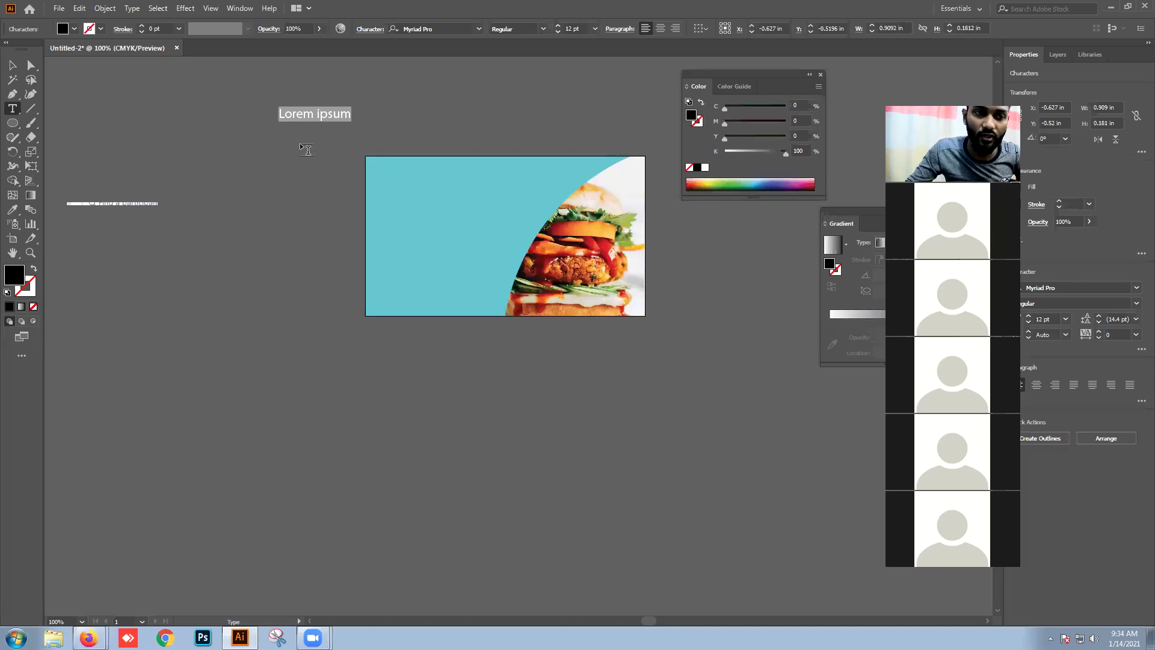
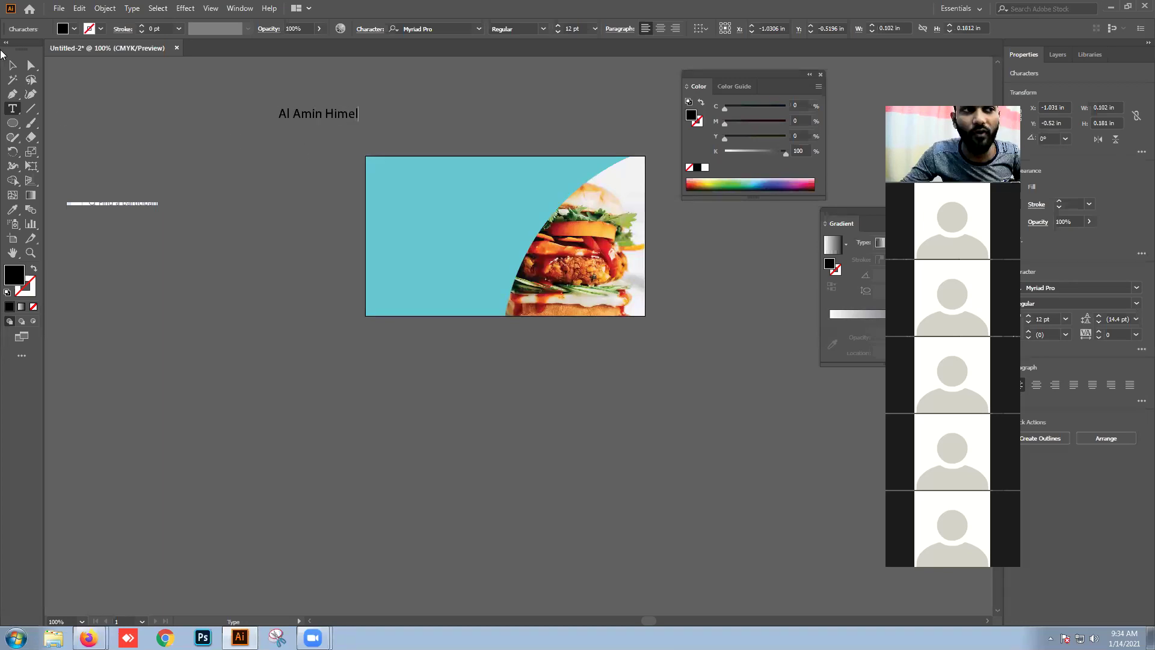
key(Escape)
drag(320, 114, 394, 127)
drag(424, 174, 425, 134)
Step: Set the name's font to Source Sans Variable and enlarge it onto the card's top-left
click(16, 108)
triple_click(375, 134)
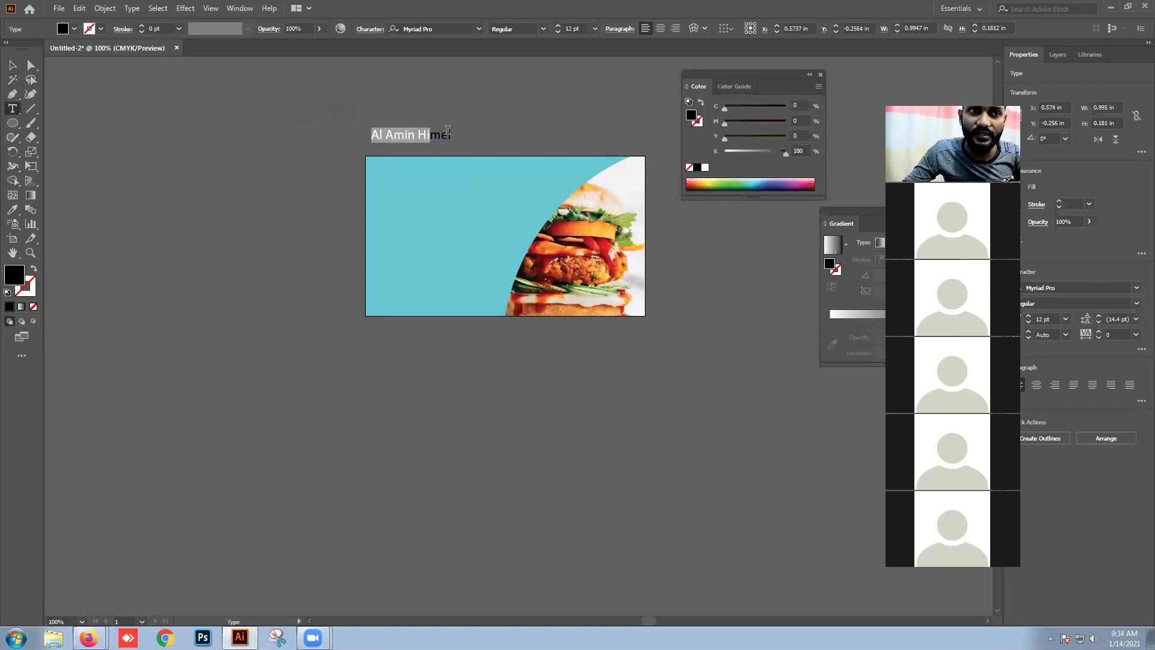
click(478, 30)
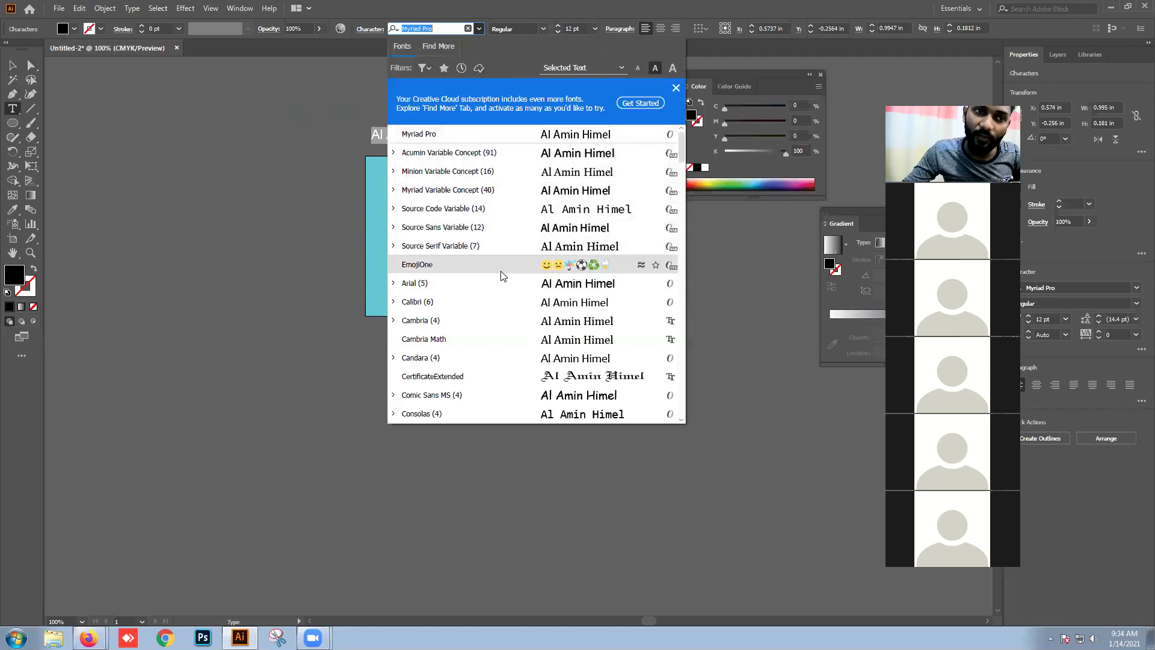
click(512, 227)
click(12, 65)
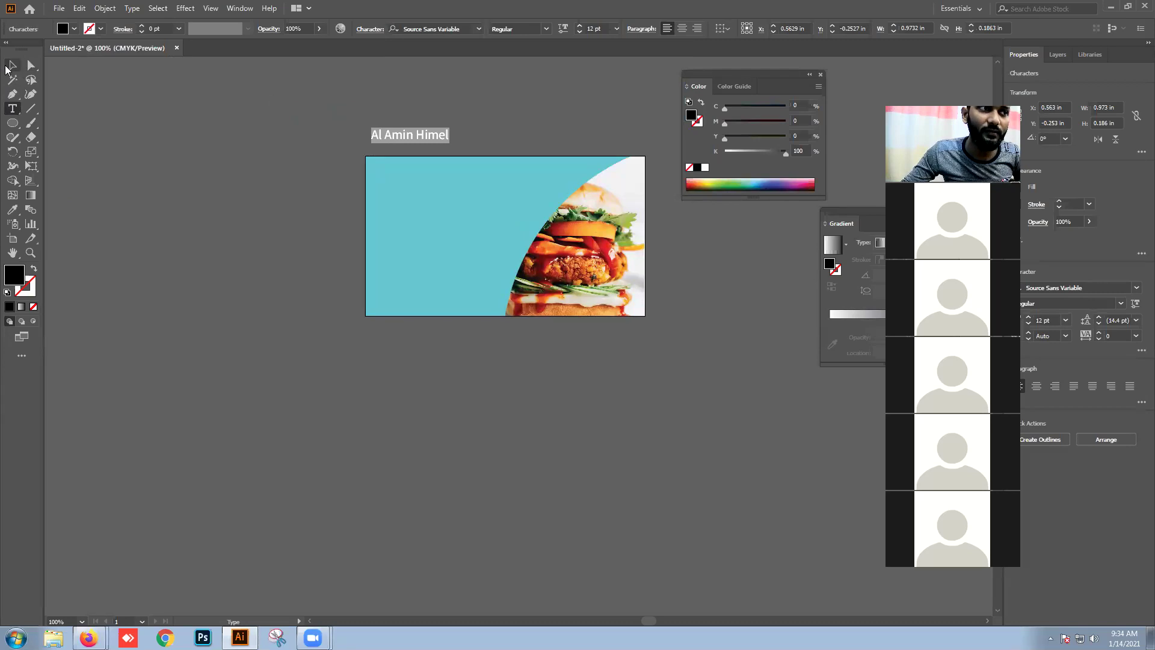
drag(448, 144, 502, 194)
click(451, 95)
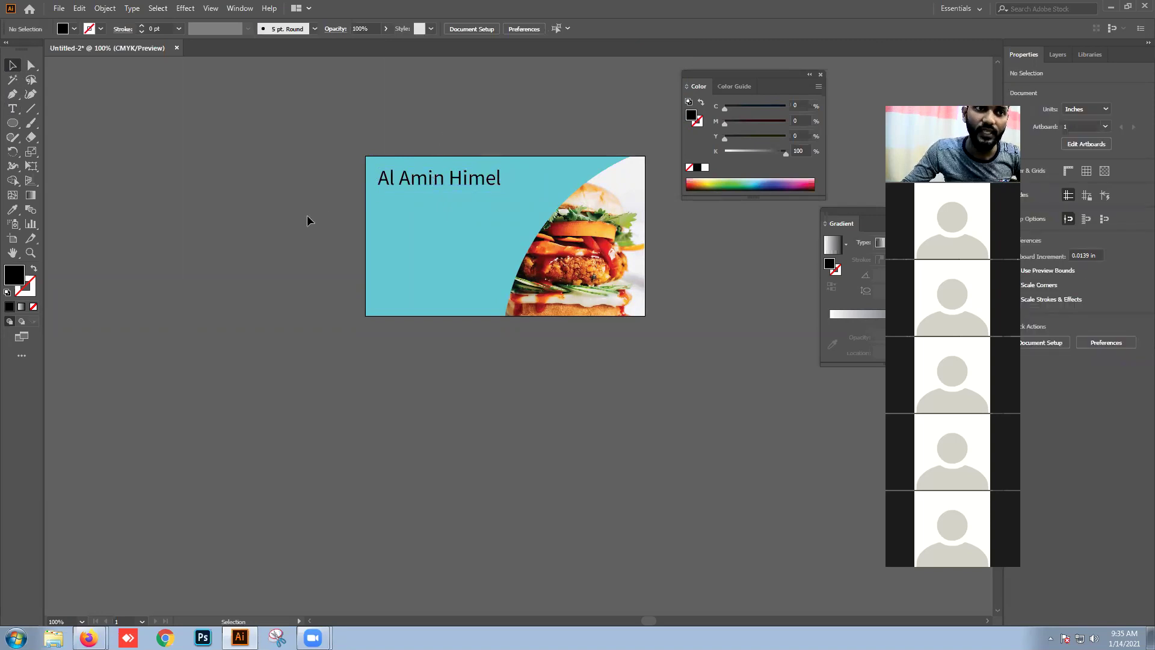
click(13, 109)
click(378, 106)
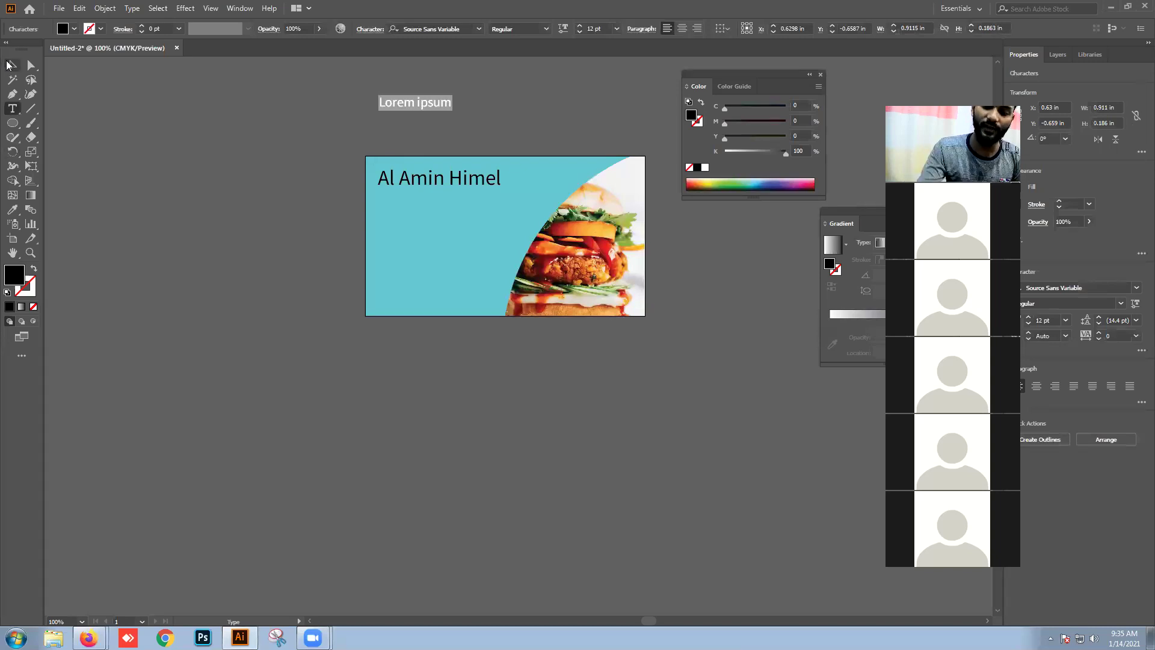
Step: Add a 'Manager' title under the name and right-align the two
text(Mana)
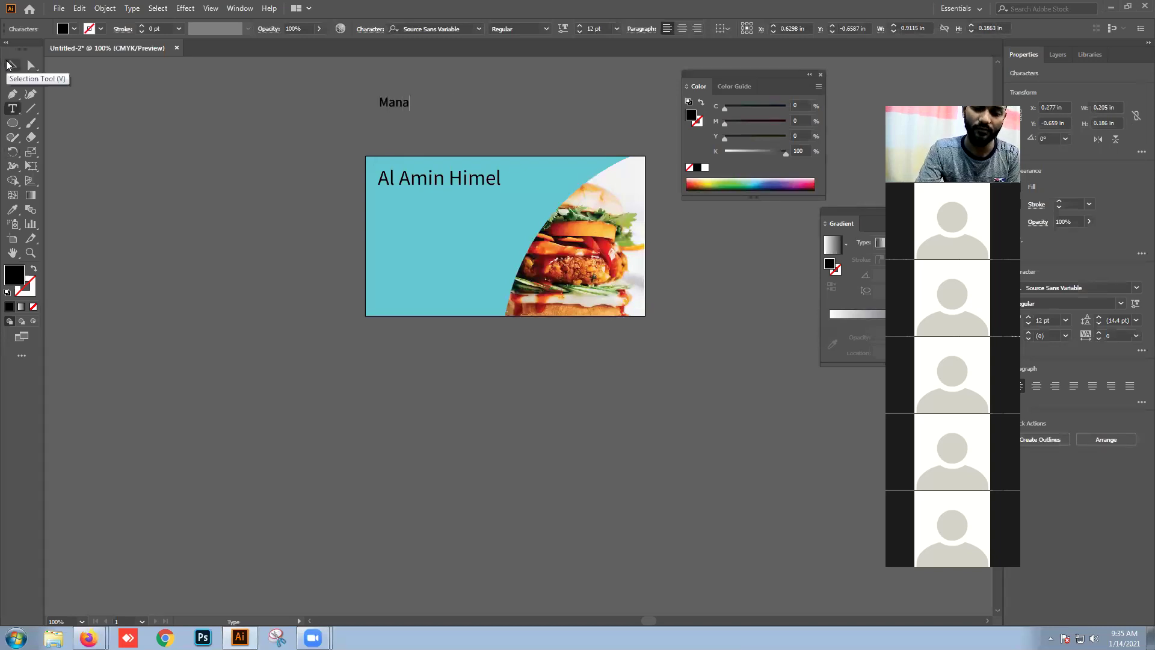
text(ger)
click(8, 65)
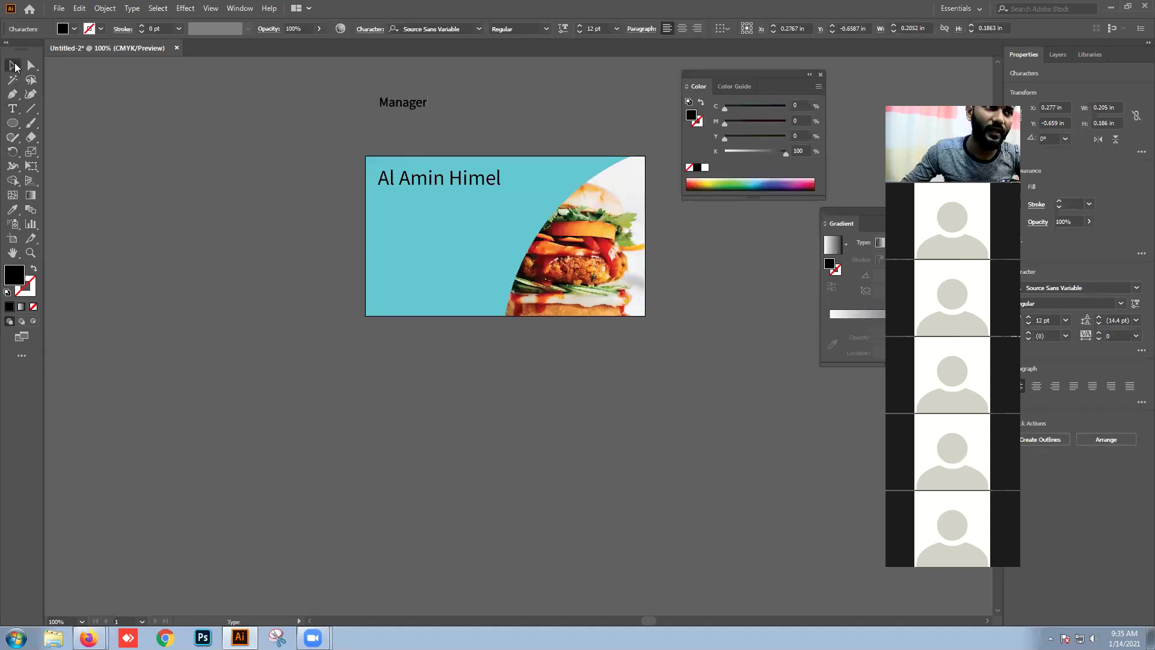
click(408, 128)
drag(408, 109, 468, 193)
click(492, 193)
shift+click(481, 185)
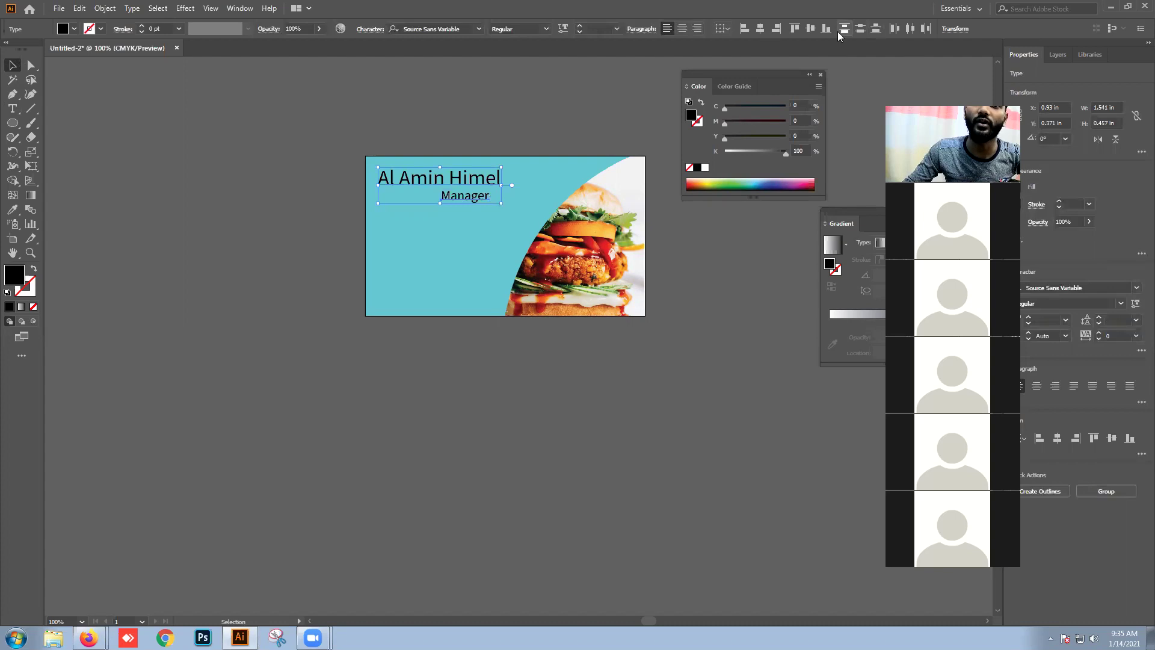
click(777, 29)
click(592, 121)
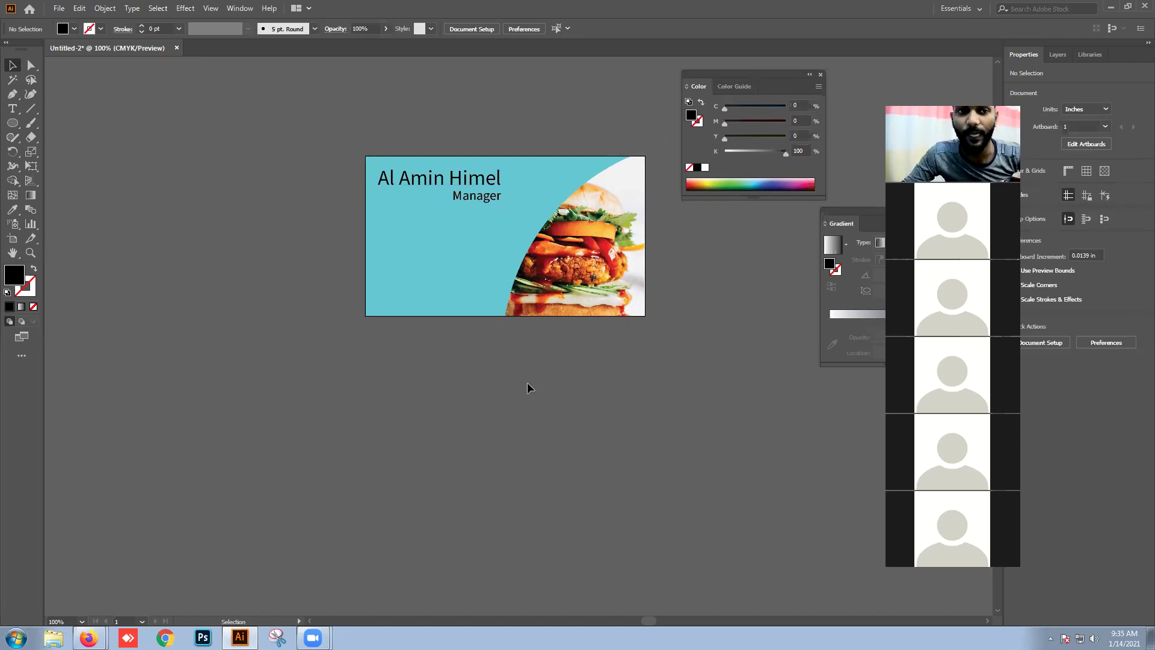
Step: Add a Lorem ipsum line and duplicate it downward into four stacked lines
click(13, 109)
click(387, 236)
key(Escape)
drag(439, 230, 441, 250)
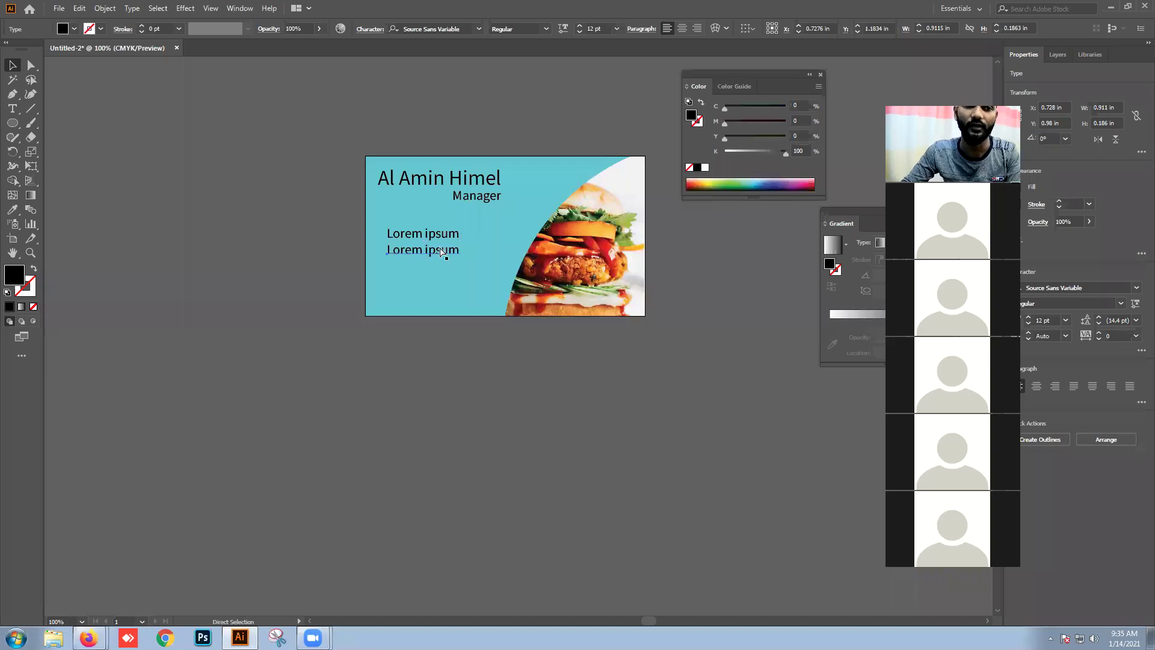
key(ctrl+d)
key(ctrl+d)
click(443, 369)
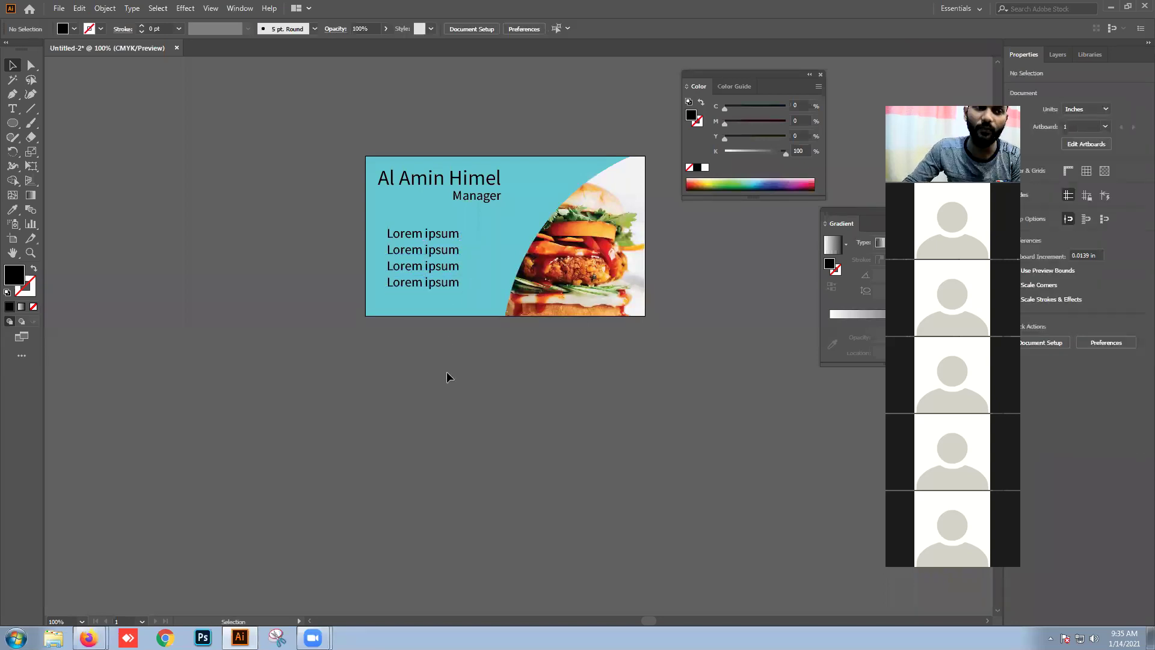
scroll(446, 371, down, 2)
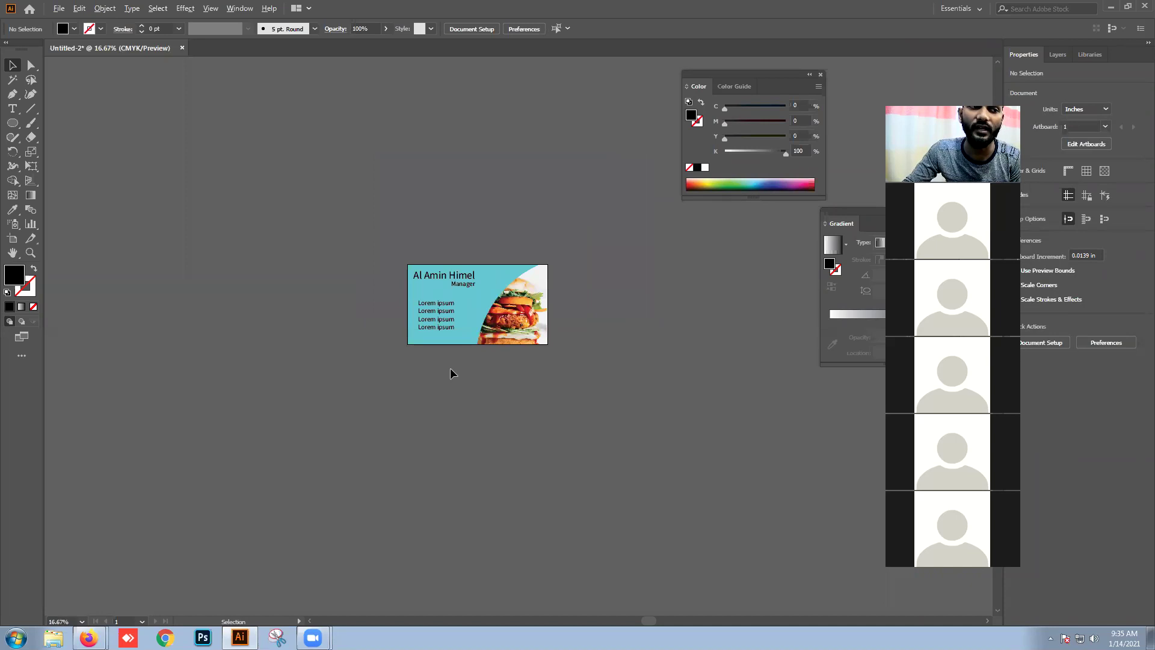
Step: Open File > Export > Save for Web (Legacy) to preview the card
scroll(450, 369, down, 3)
scroll(470, 360, up, 3)
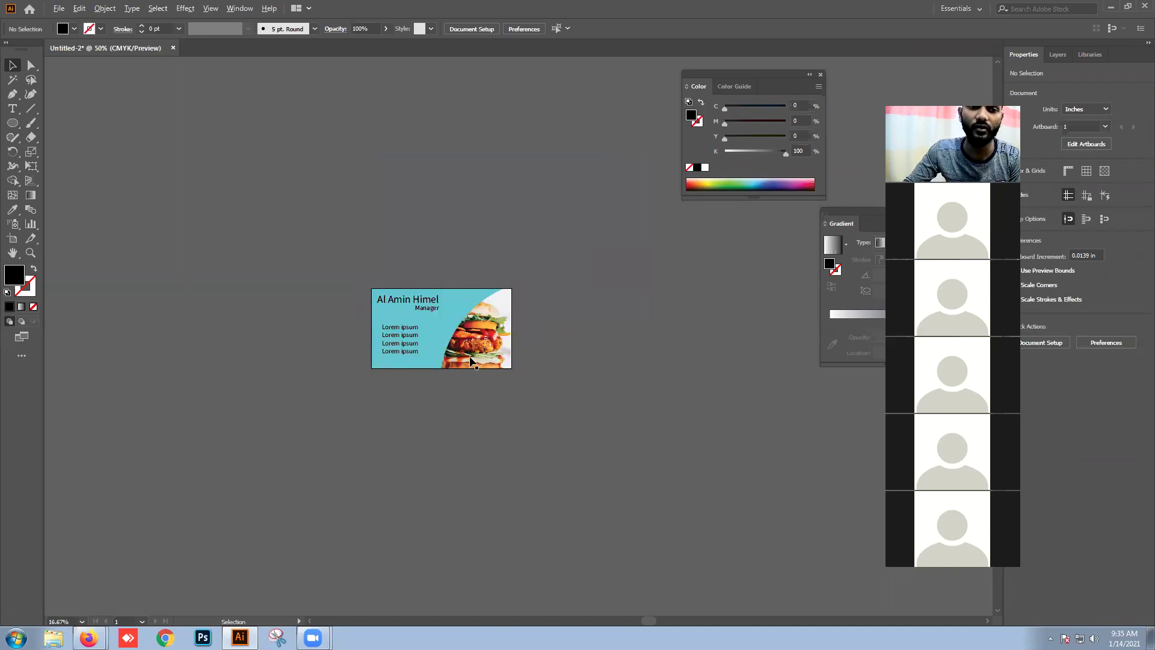
click(58, 9)
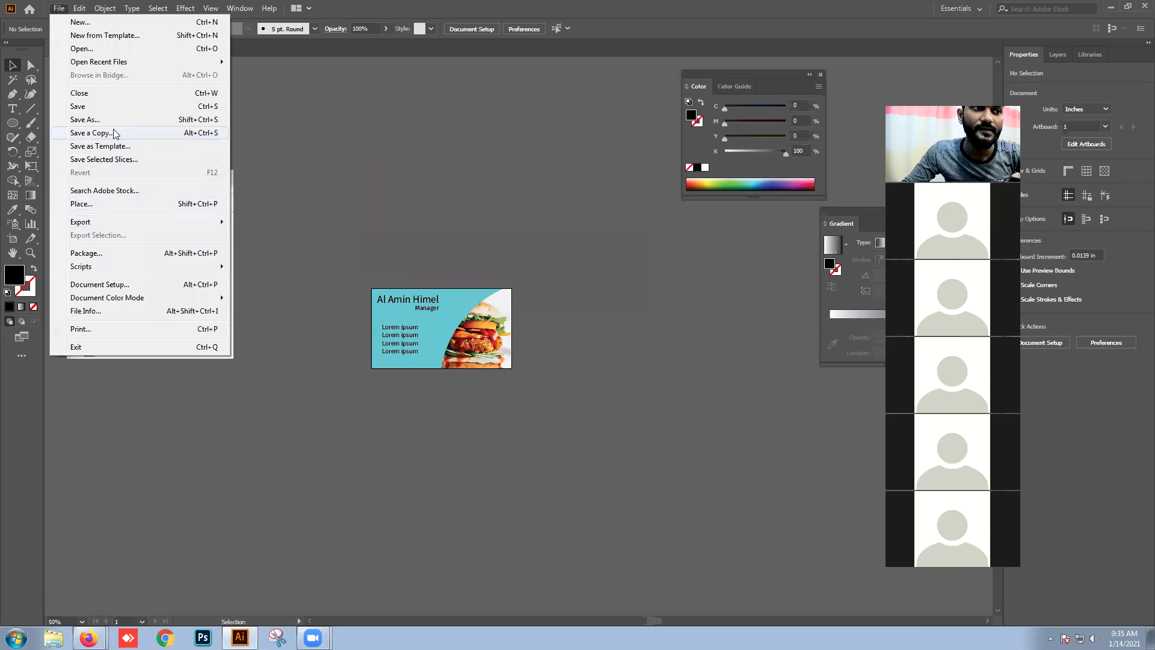
mouse_move(132, 227)
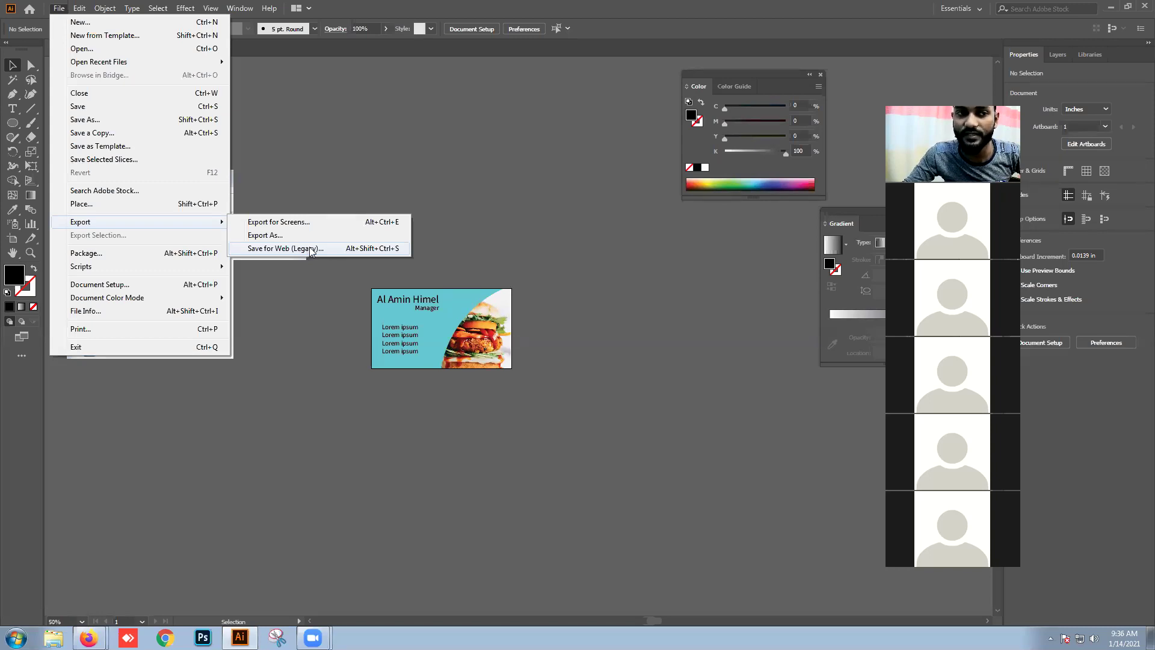
click(311, 251)
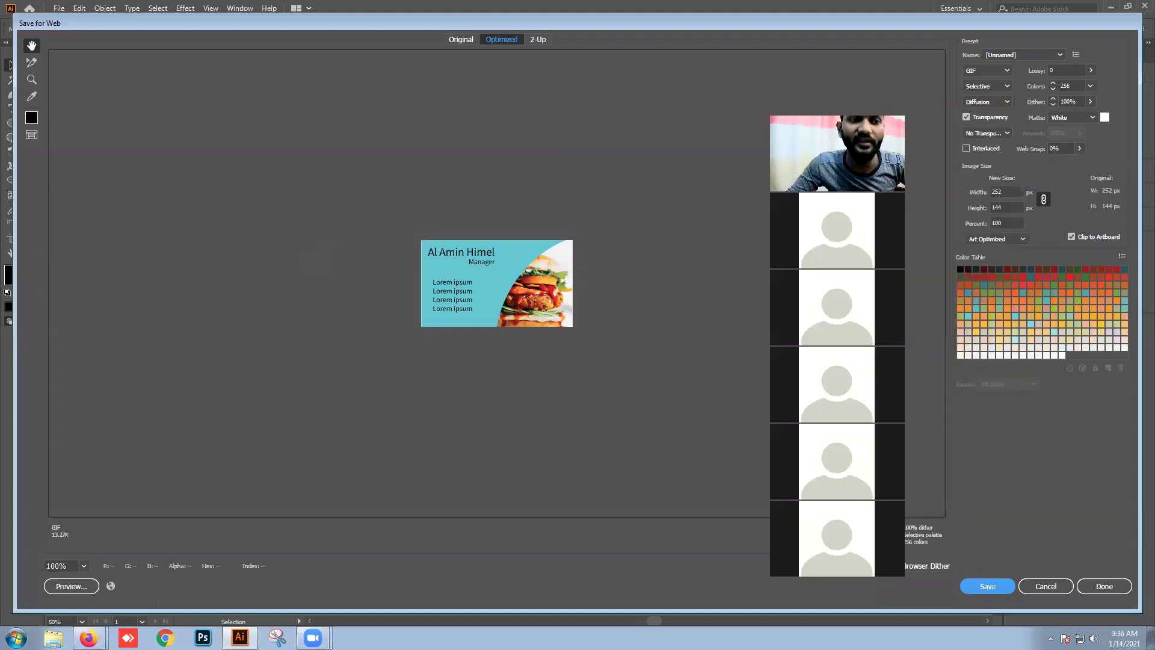
Step: Set the export to JPEG at maximum quality, resized to 1260 × 720 px
click(992, 71)
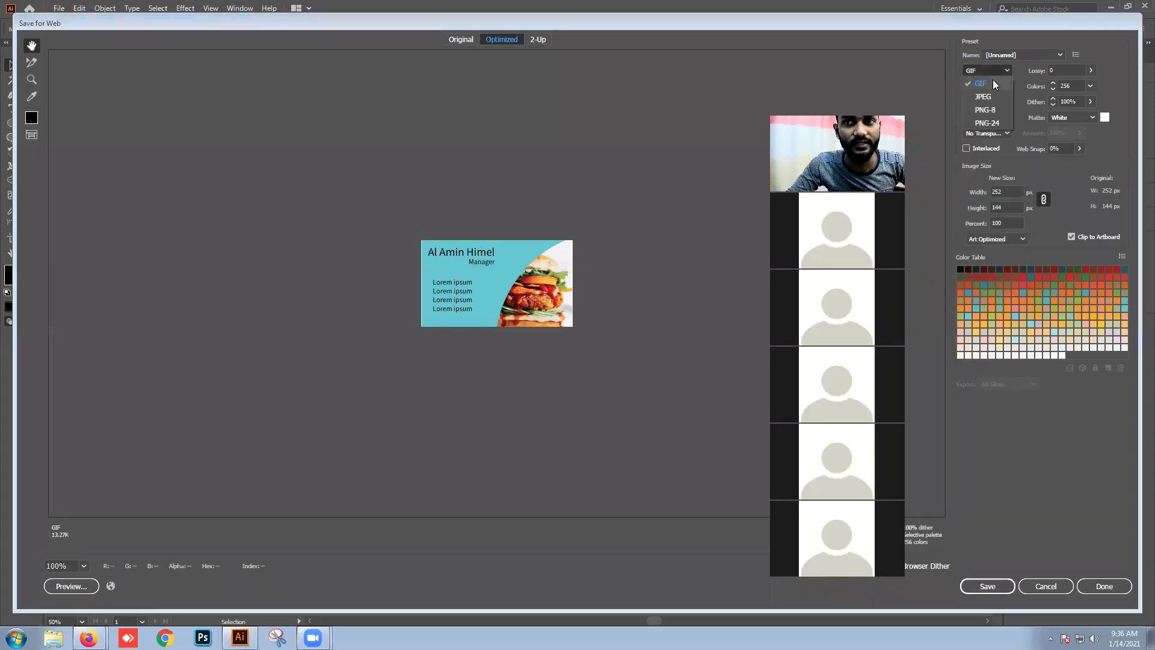
click(993, 79)
click(994, 72)
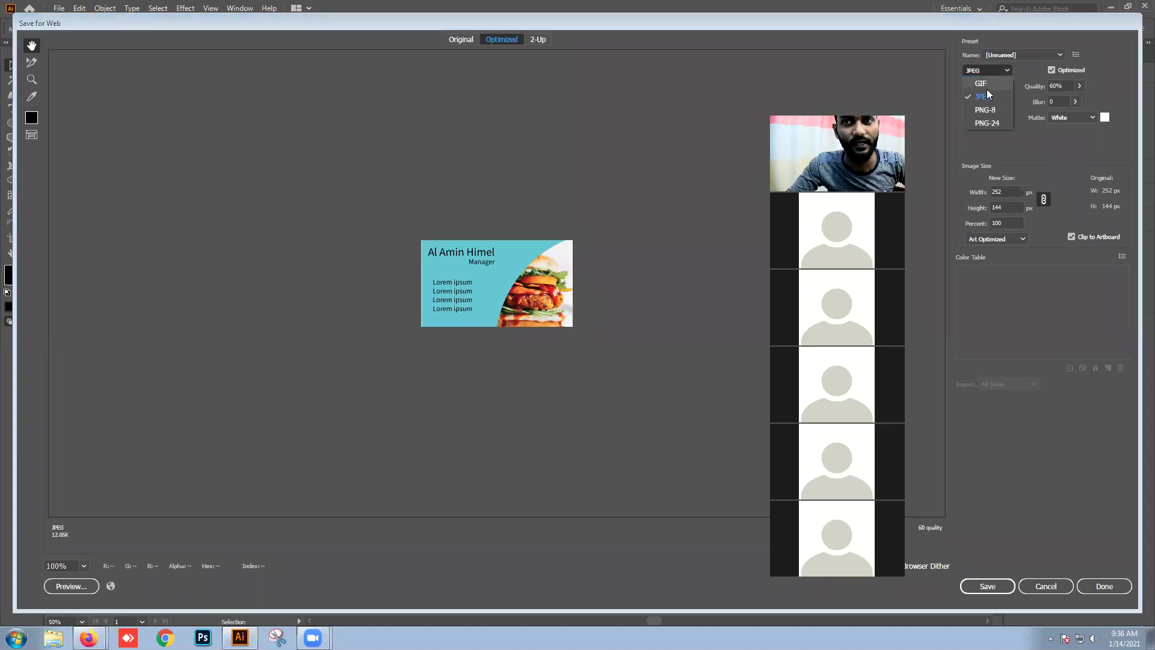
click(983, 98)
drag(1079, 86, 1119, 103)
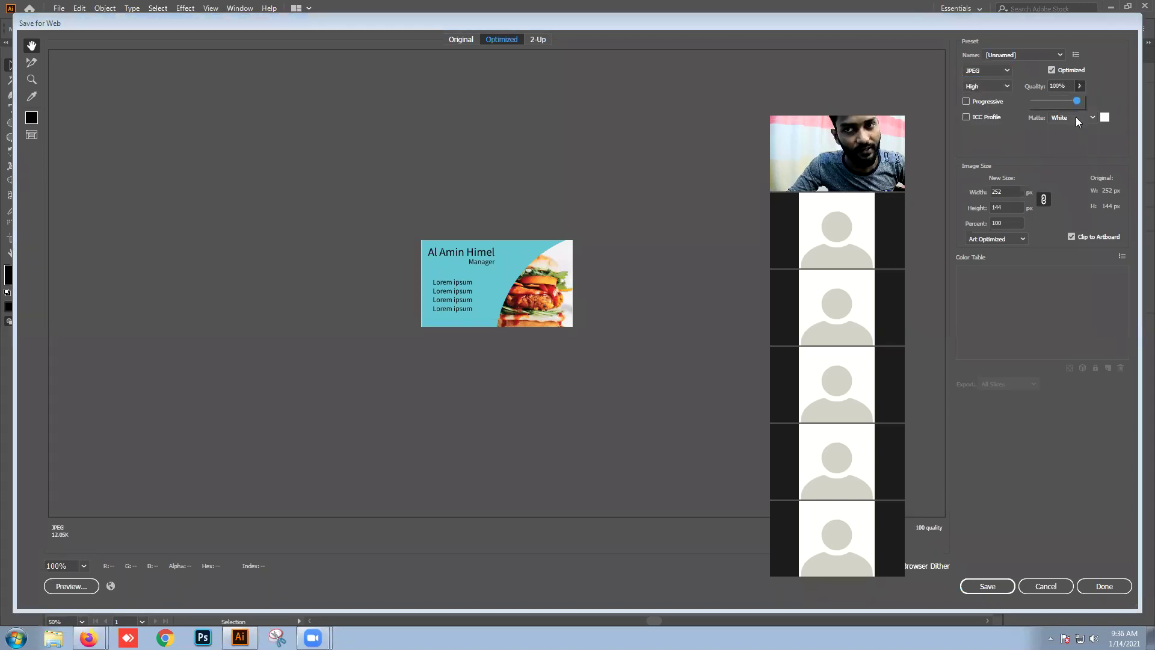
click(1012, 222)
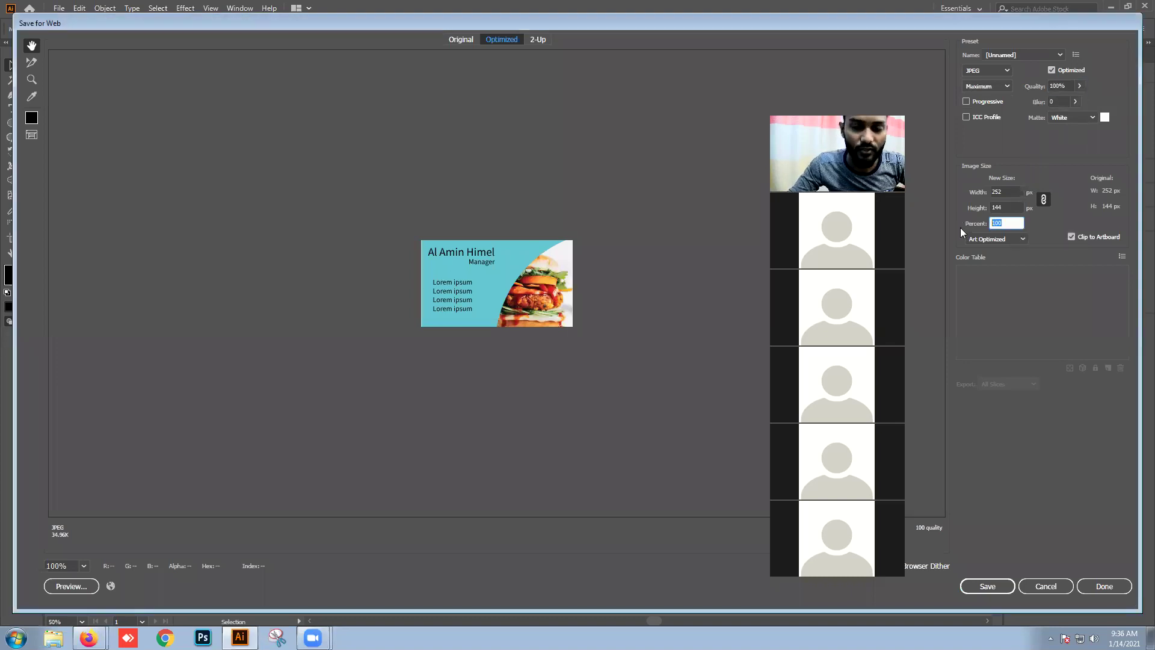
text(500)
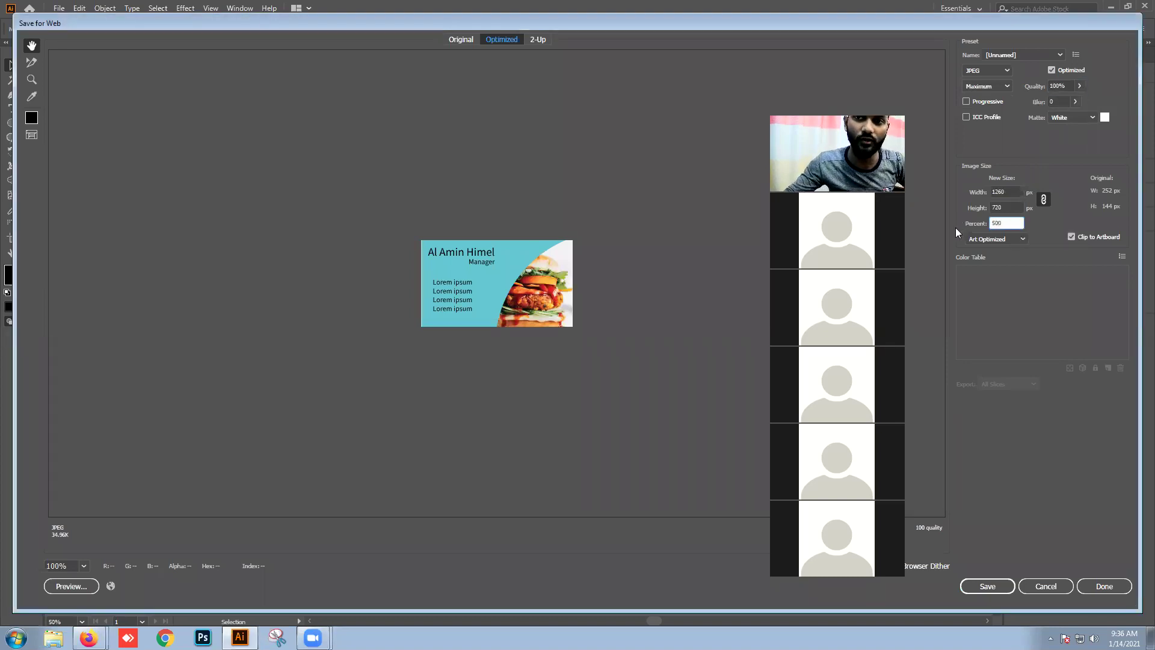
click(999, 206)
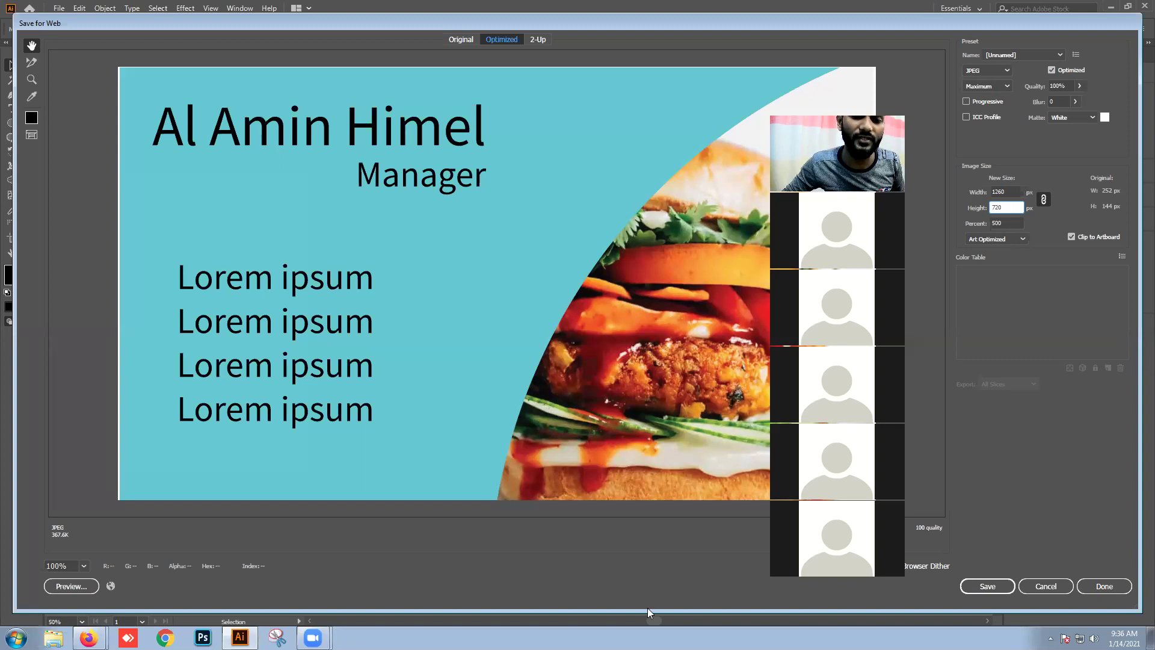
key(Return)
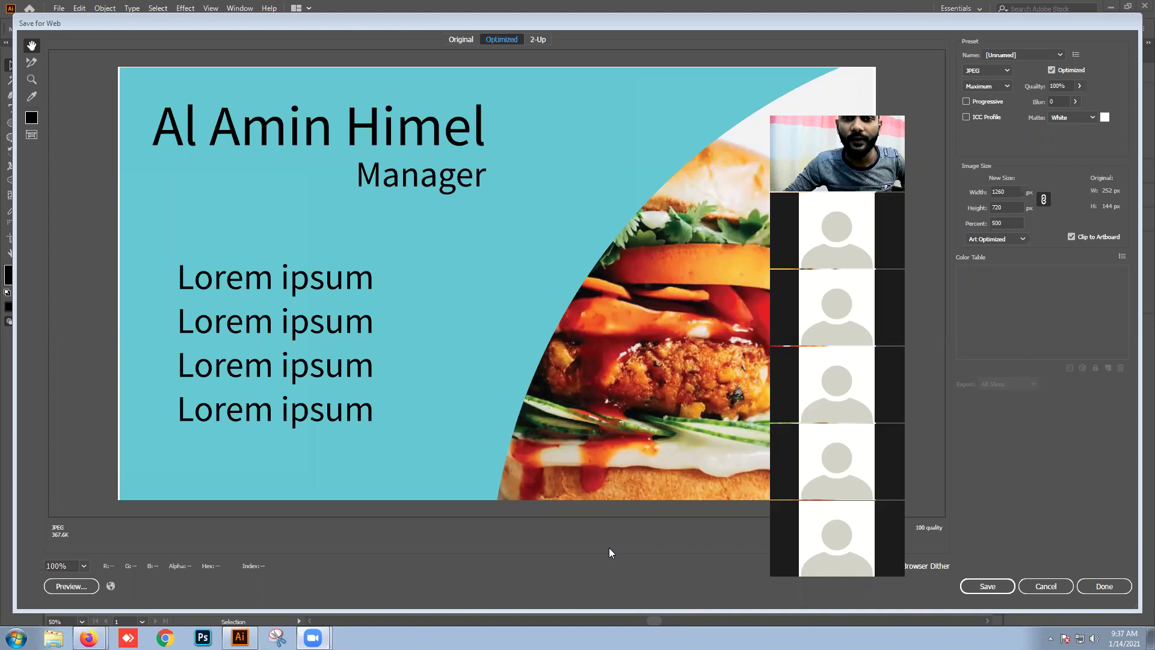
Step: Save the JPEG to the Desktop as v2
click(784, 19)
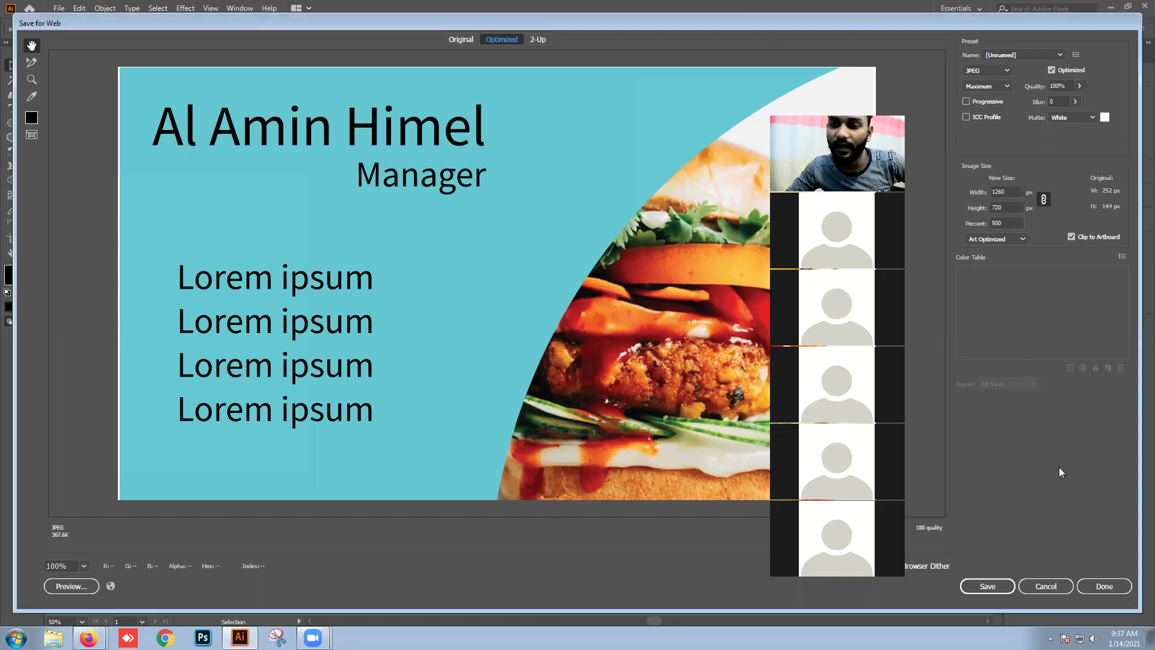
click(991, 585)
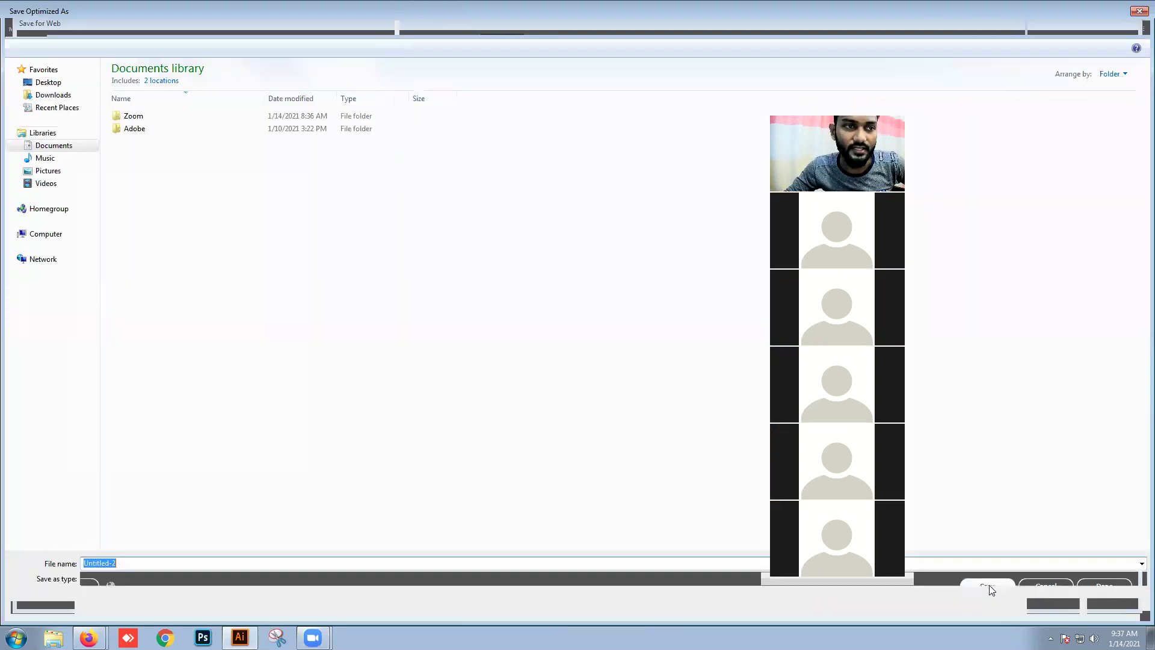
click(50, 82)
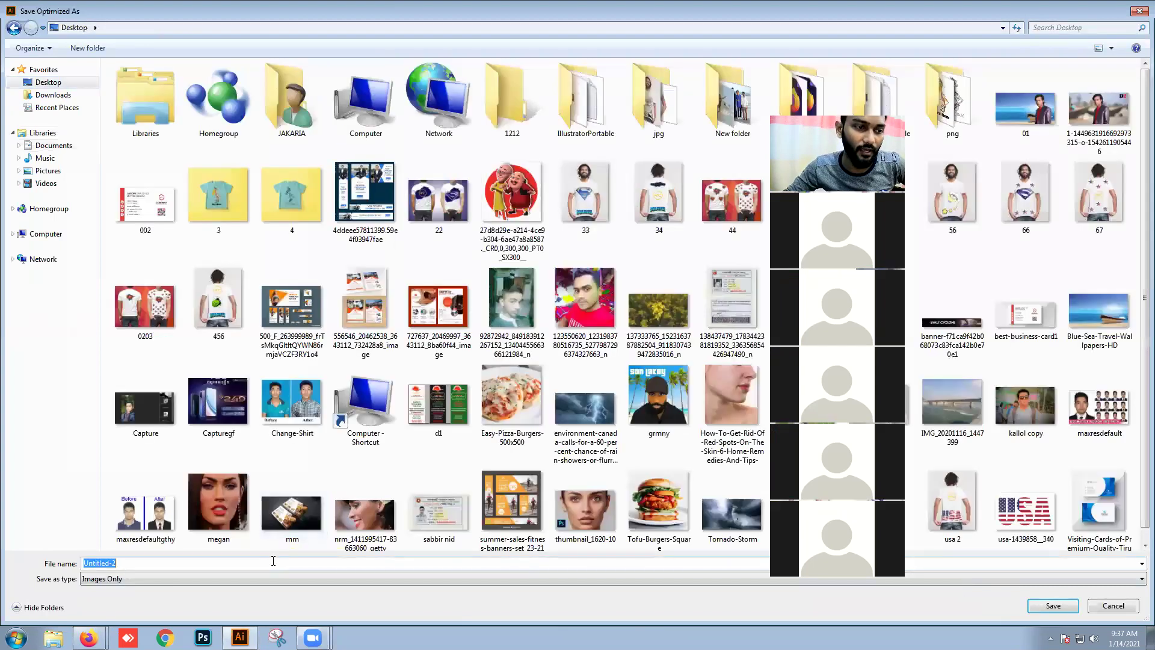
text(v2)
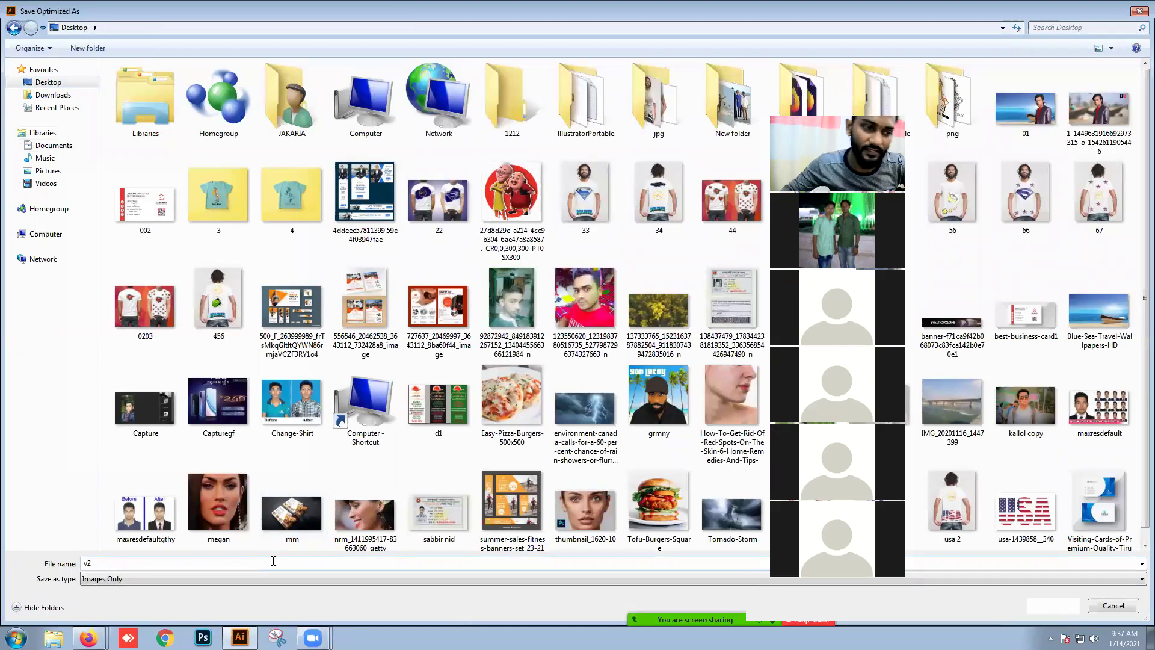
key(Return)
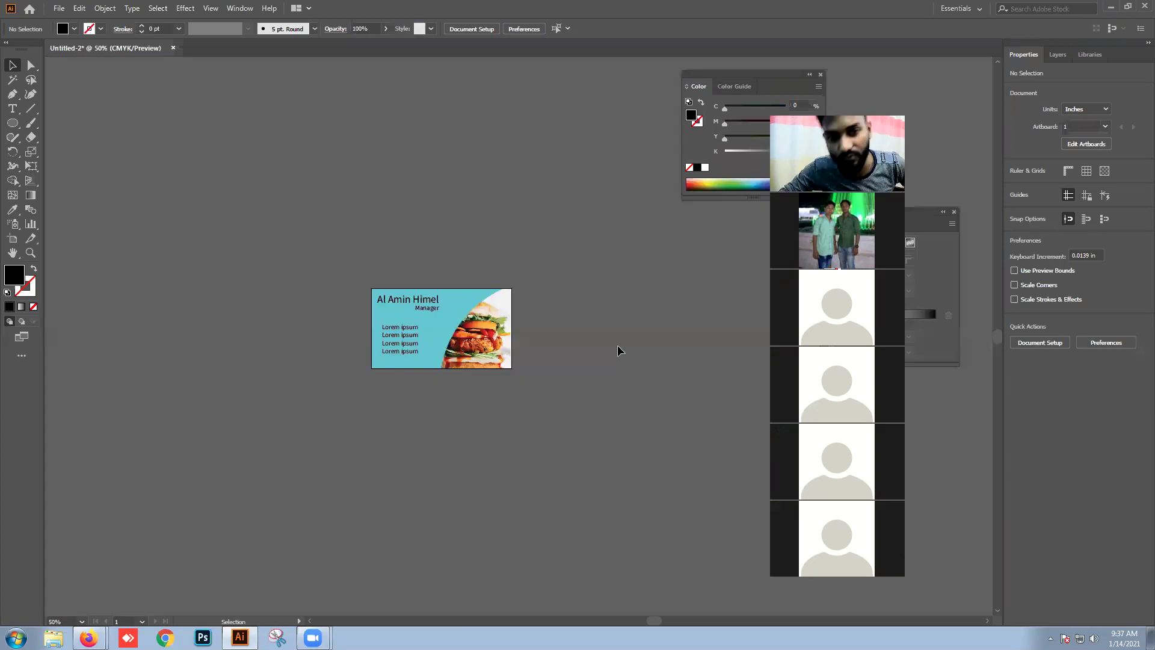
Step: Save the document as v2.ai, accepting the Illustrator 2020 save options
drag(319, 233, 559, 413)
click(554, 408)
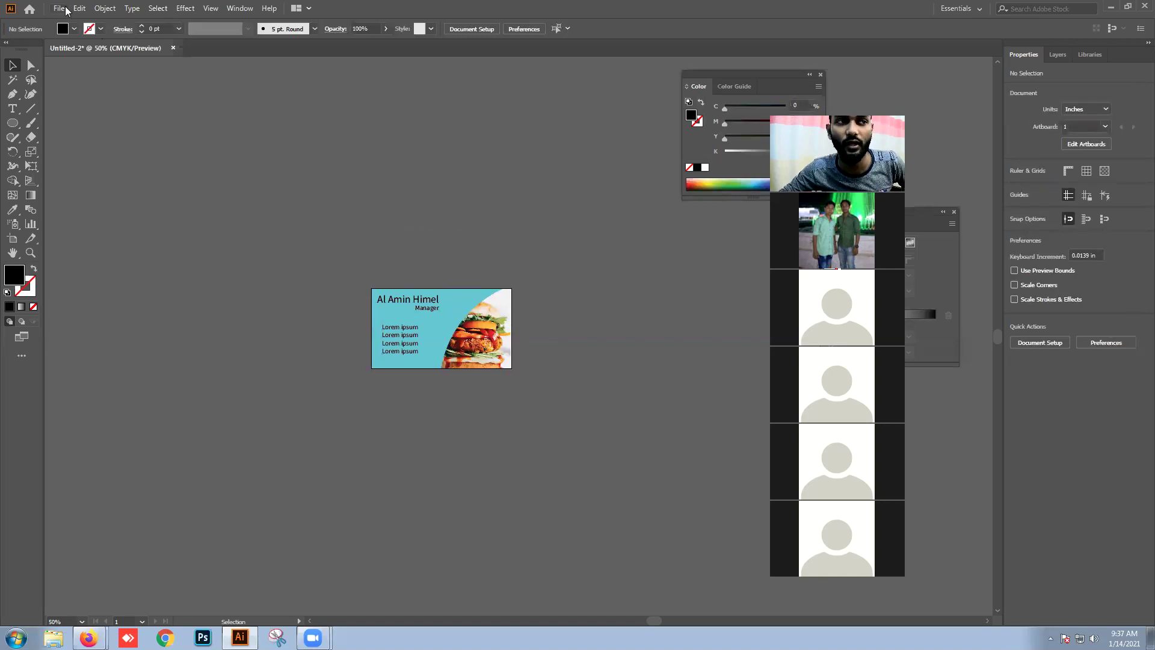
click(60, 9)
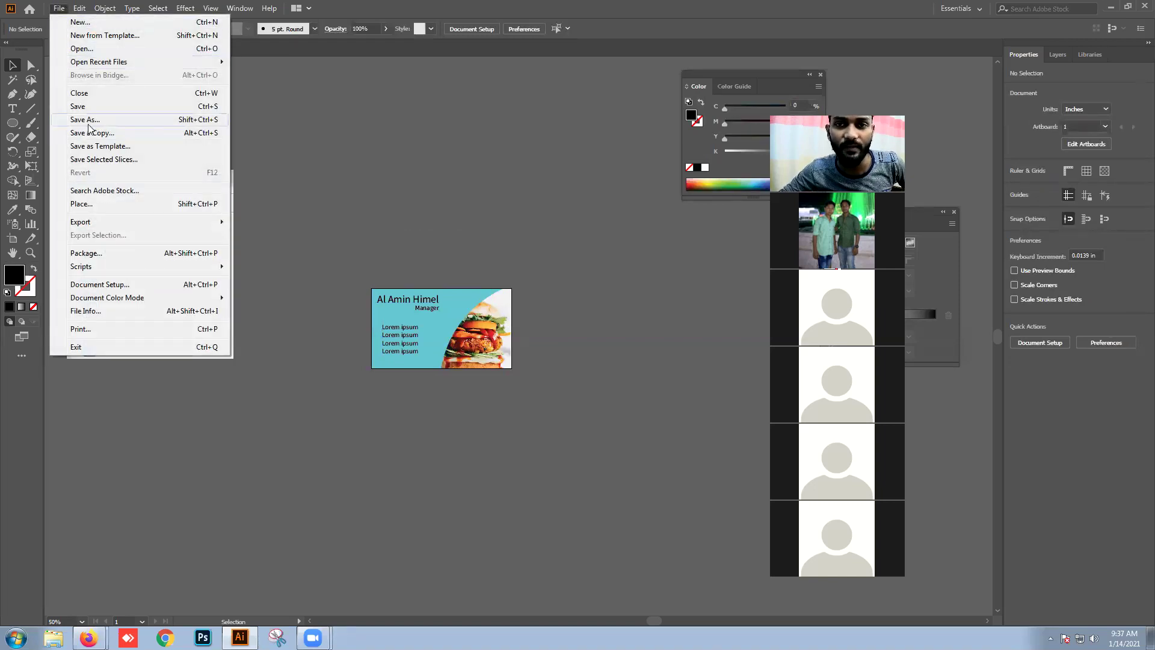
click(88, 120)
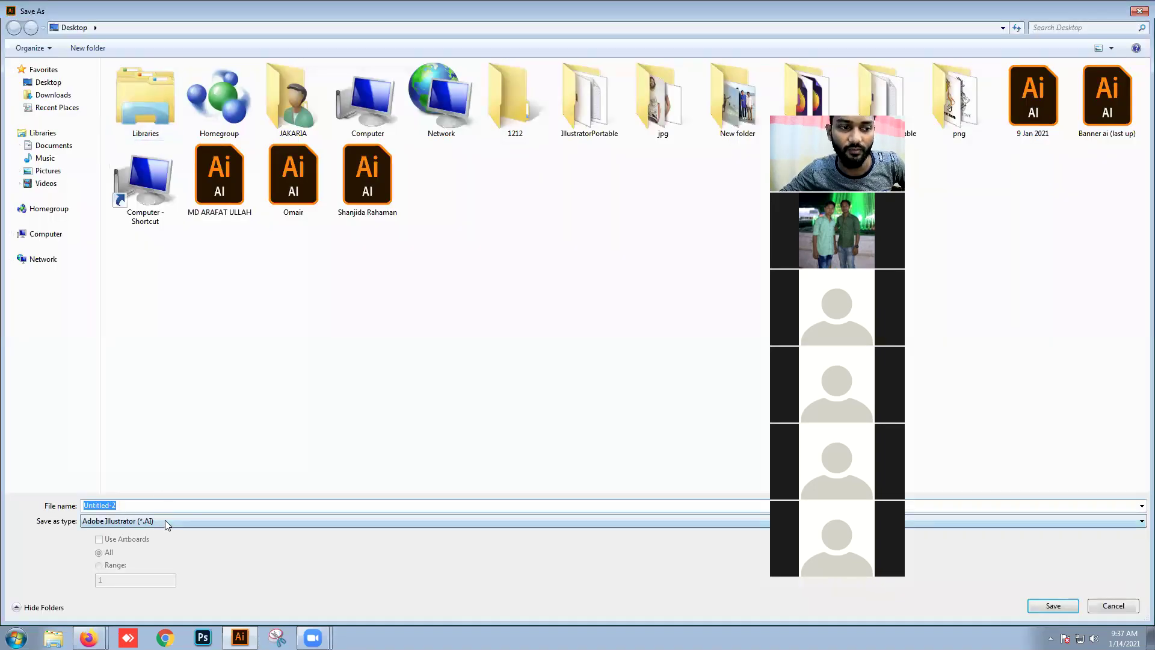
text(v2)
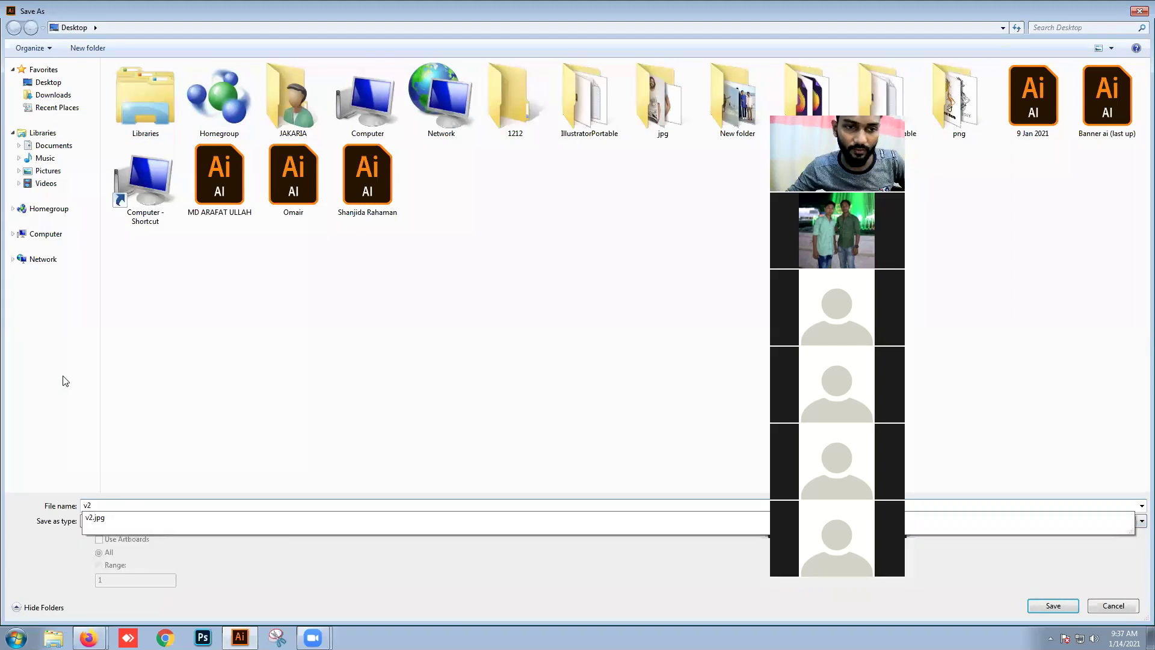
key(Tab)
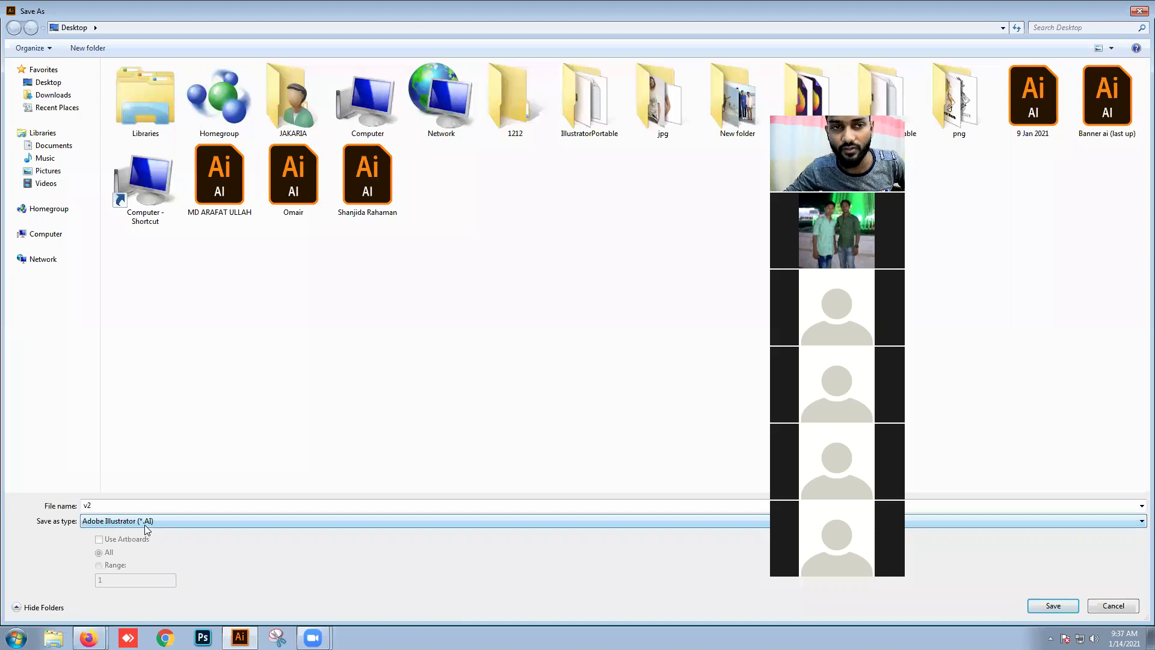
click(1064, 608)
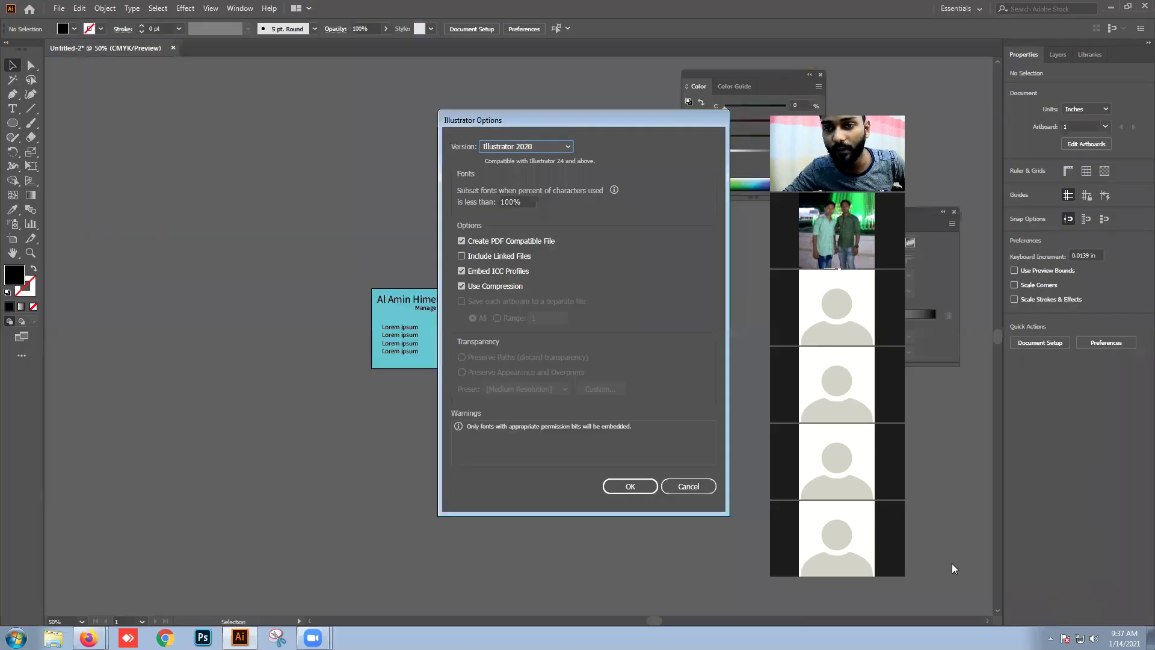
click(632, 490)
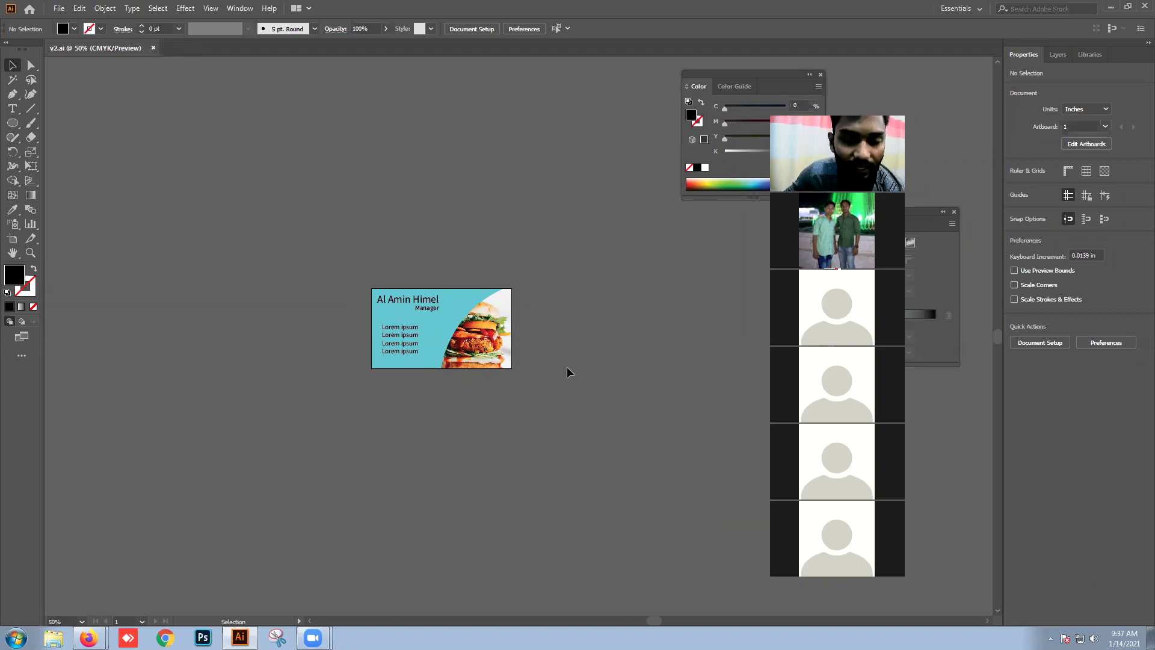
Step: Quit Illustrator, clearing the clipboard data
drag(446, 259, 572, 354)
click(544, 397)
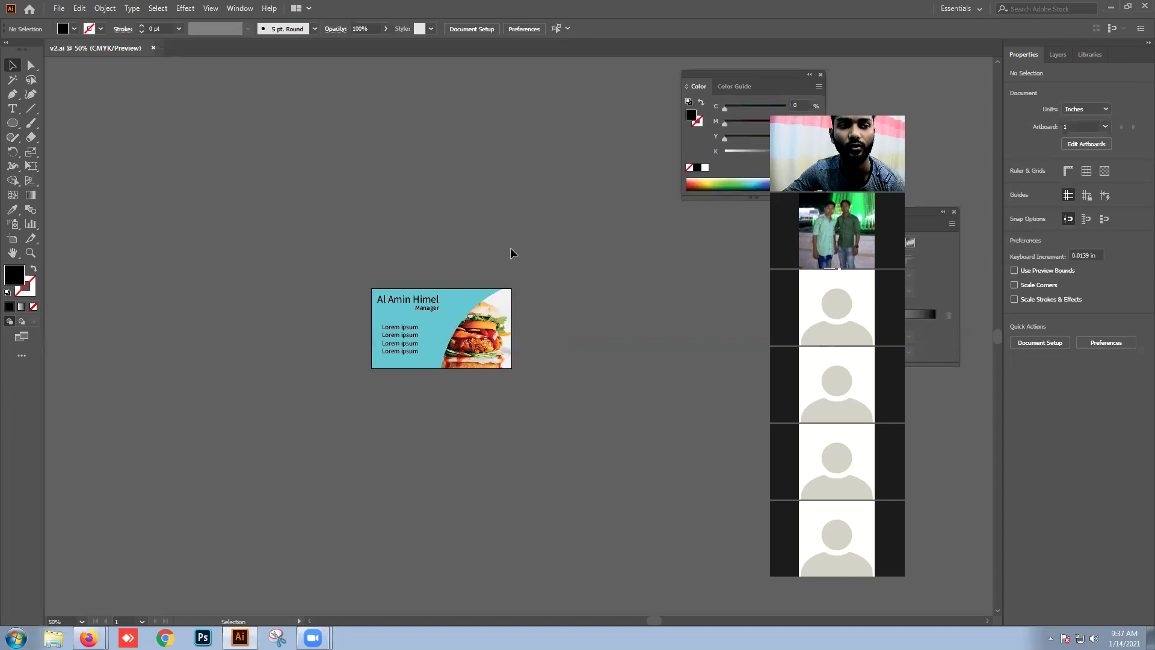
click(1143, 5)
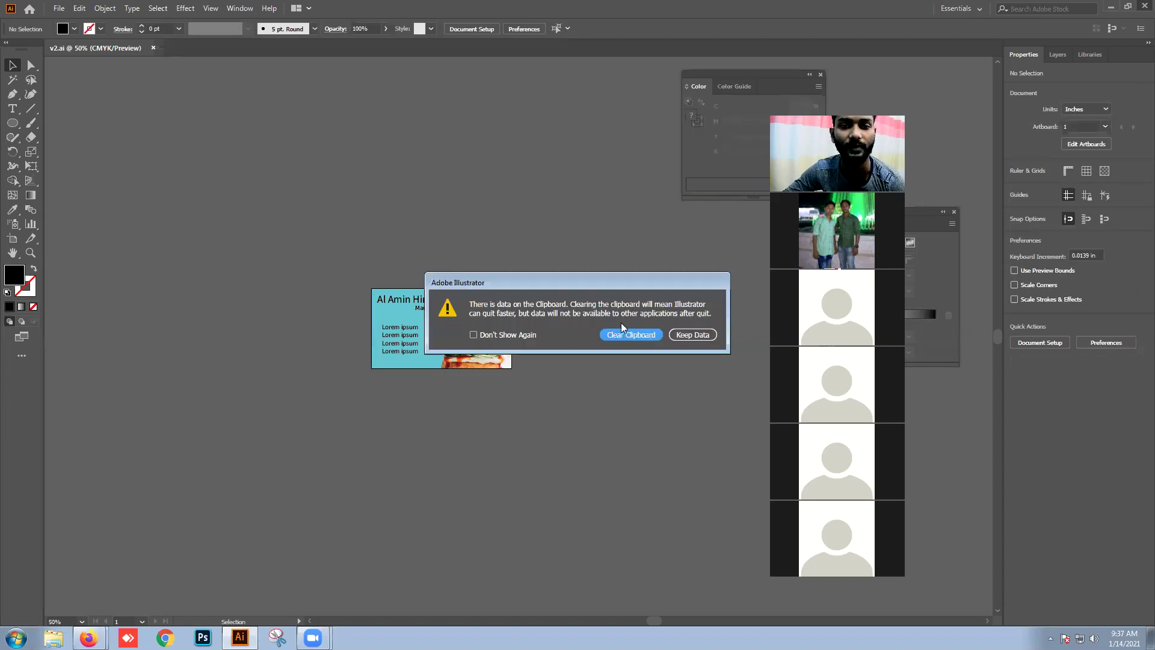
click(623, 331)
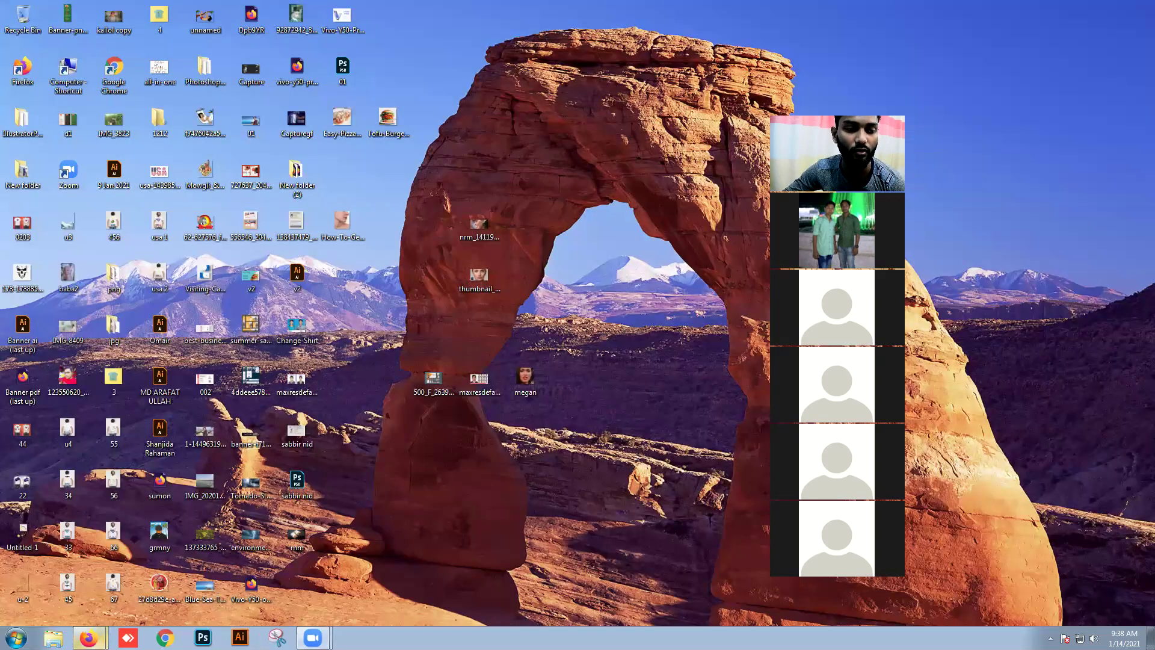
Step: Search Google for 'visiting card mockup' in a new private Firefox tab
click(88, 637)
click(90, 604)
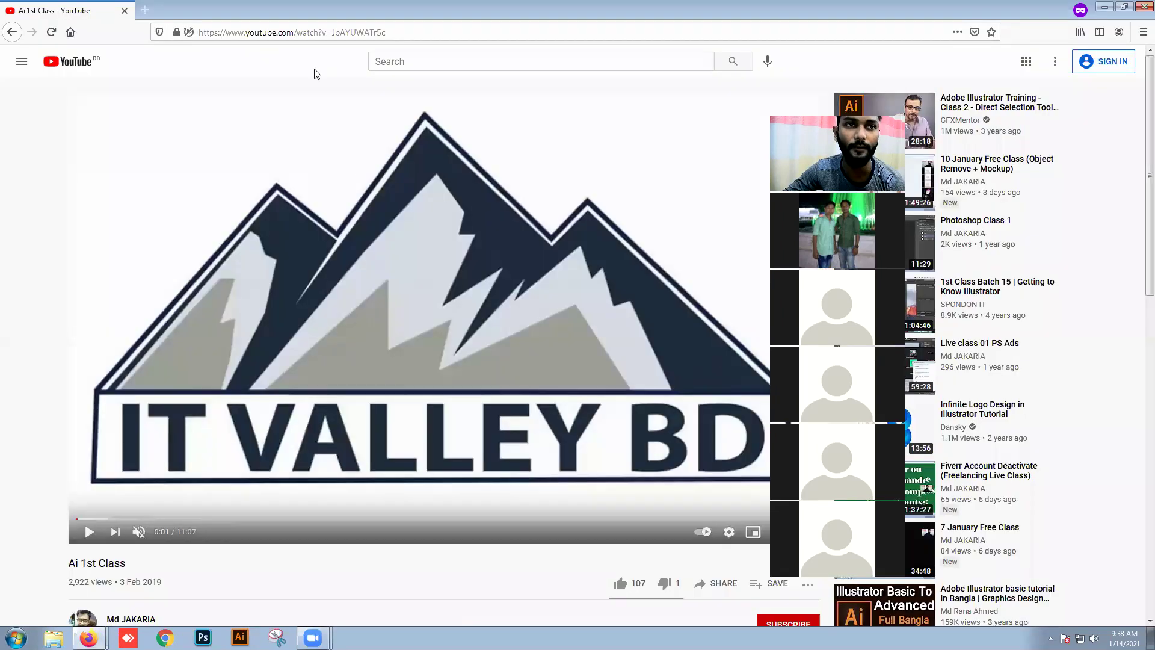
click(145, 10)
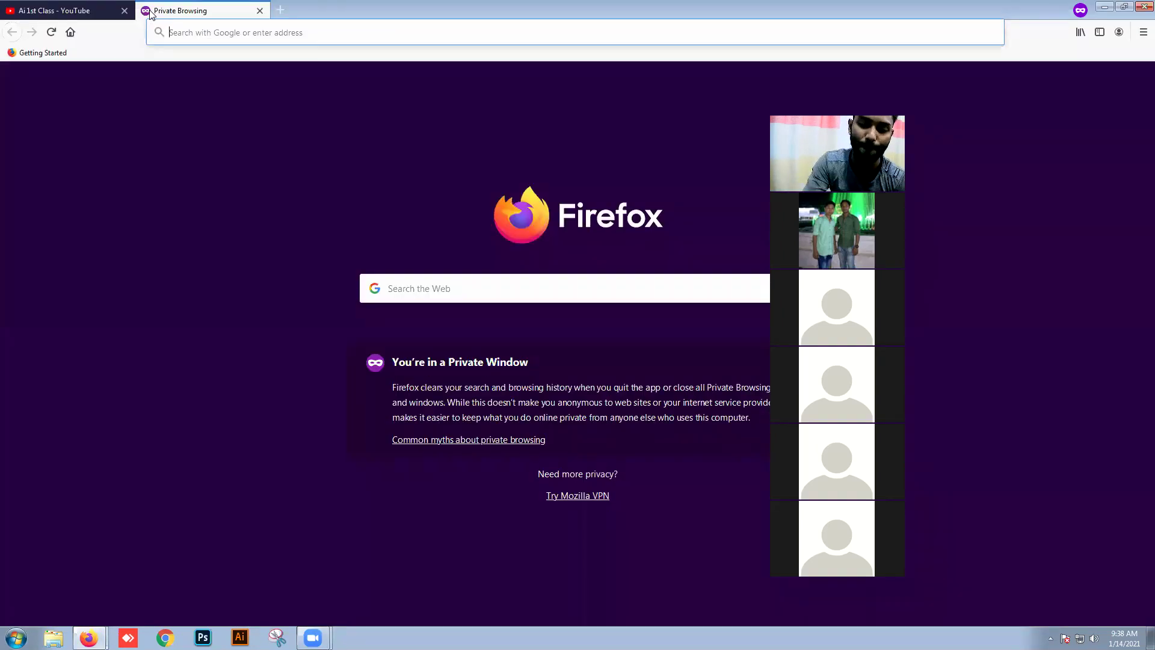
text(visi)
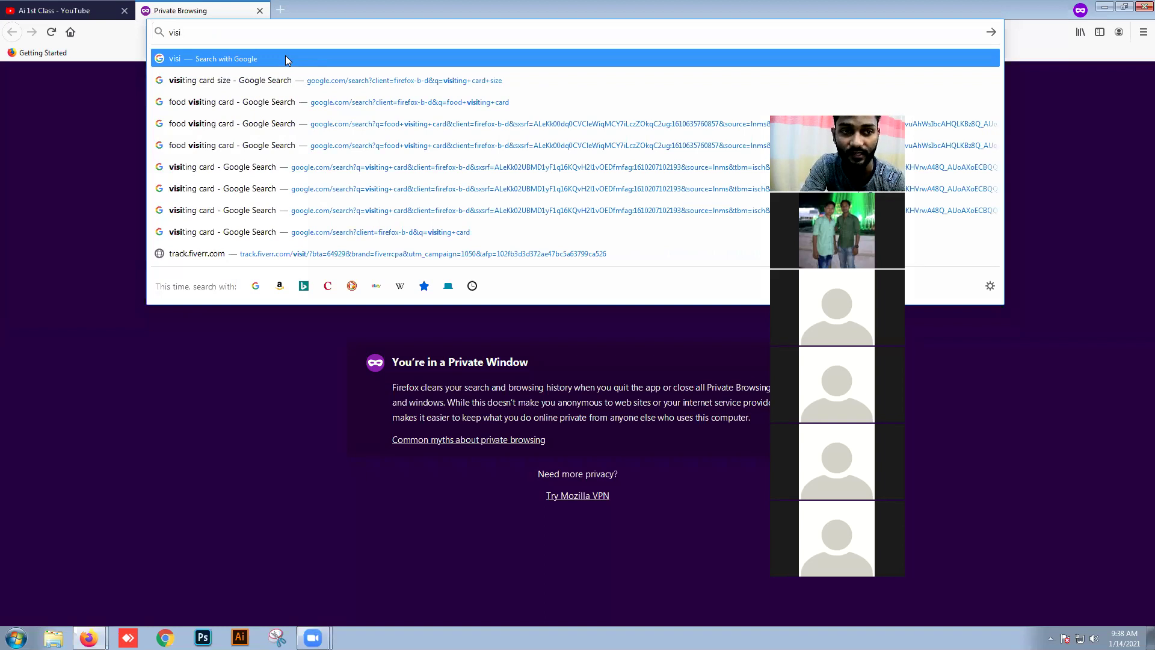
text(tinf)
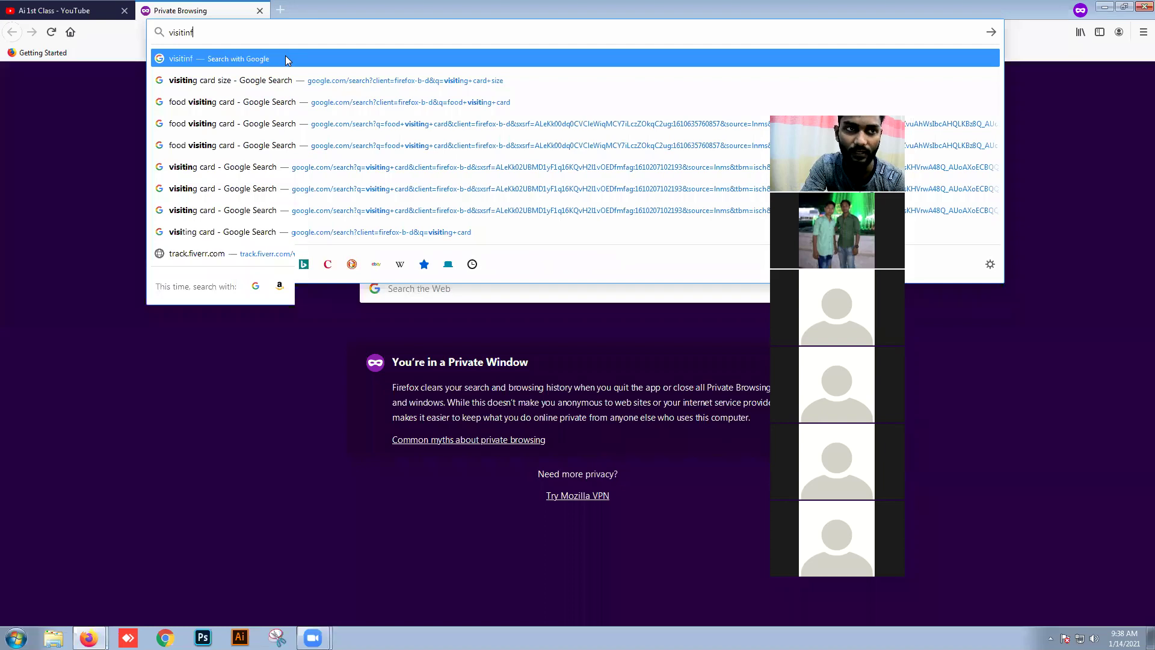
key(BackSpace)
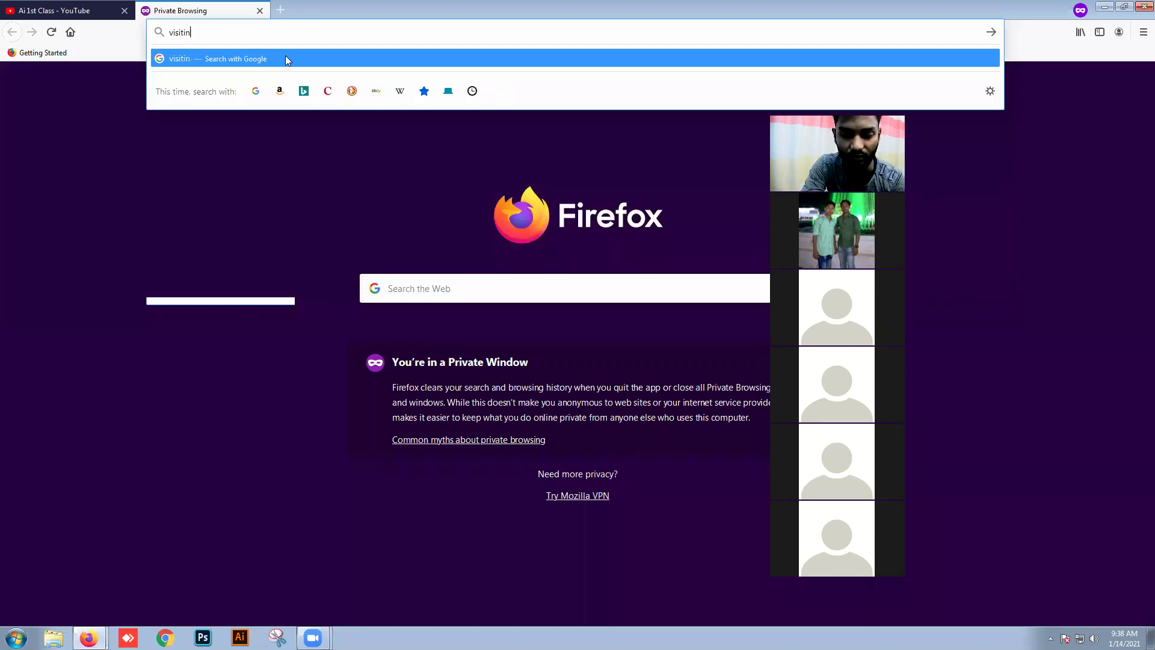
text(g)
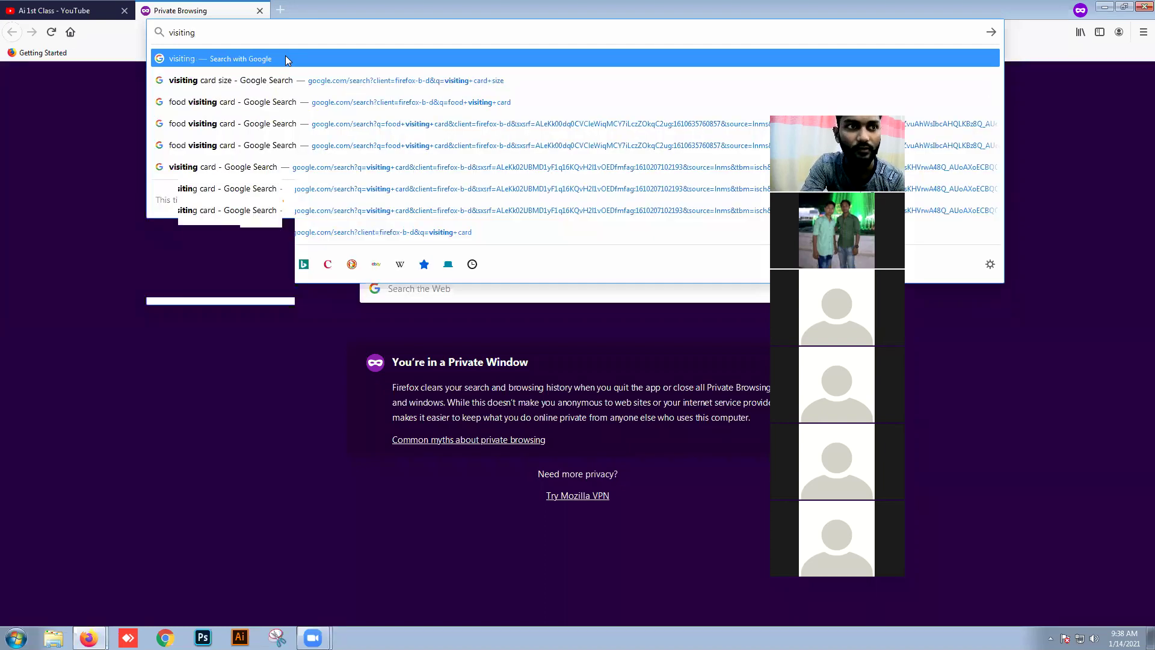
text( vard)
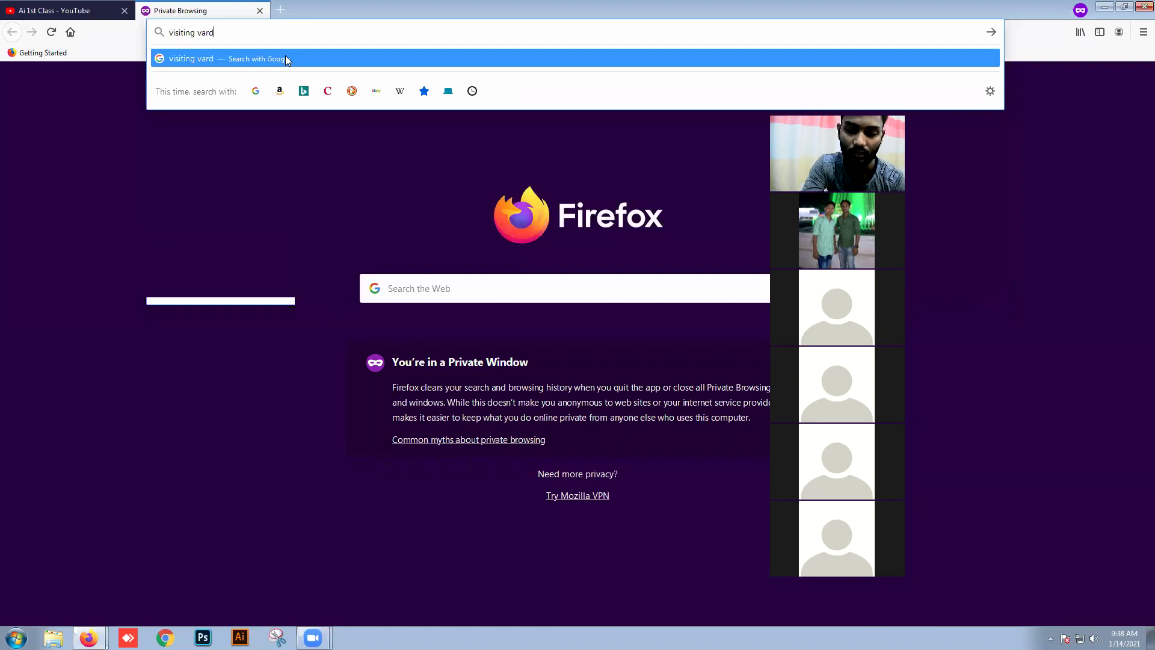
key(BackSpace)
key(BackSpace)
key(BackSpace)
key(BackSpace)
text(card)
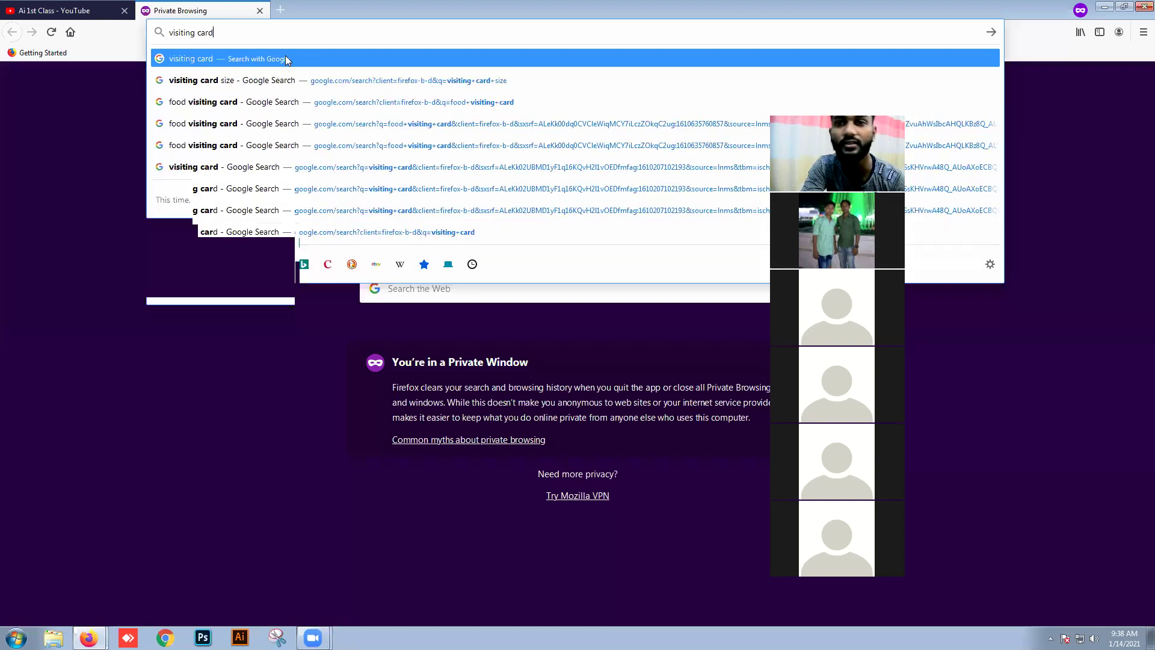
text( mockup)
key(Return)
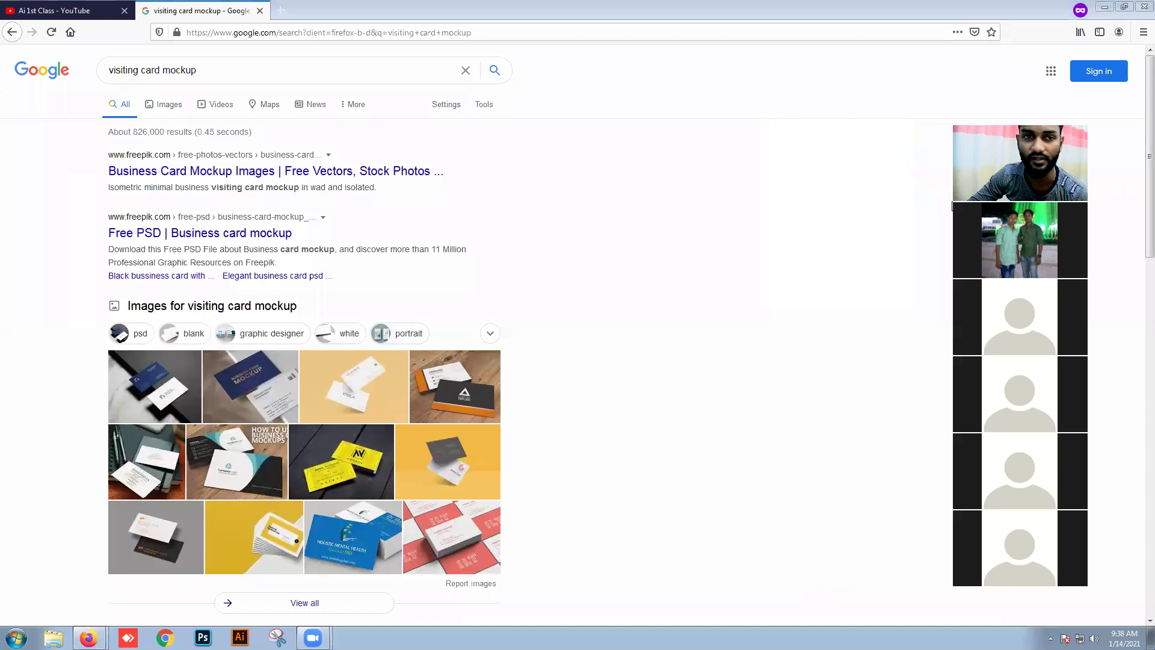
Step: Open the two Freepik mockup results in new tabs and view Business Card Mockup Images
scroll(240, 183, down, 1)
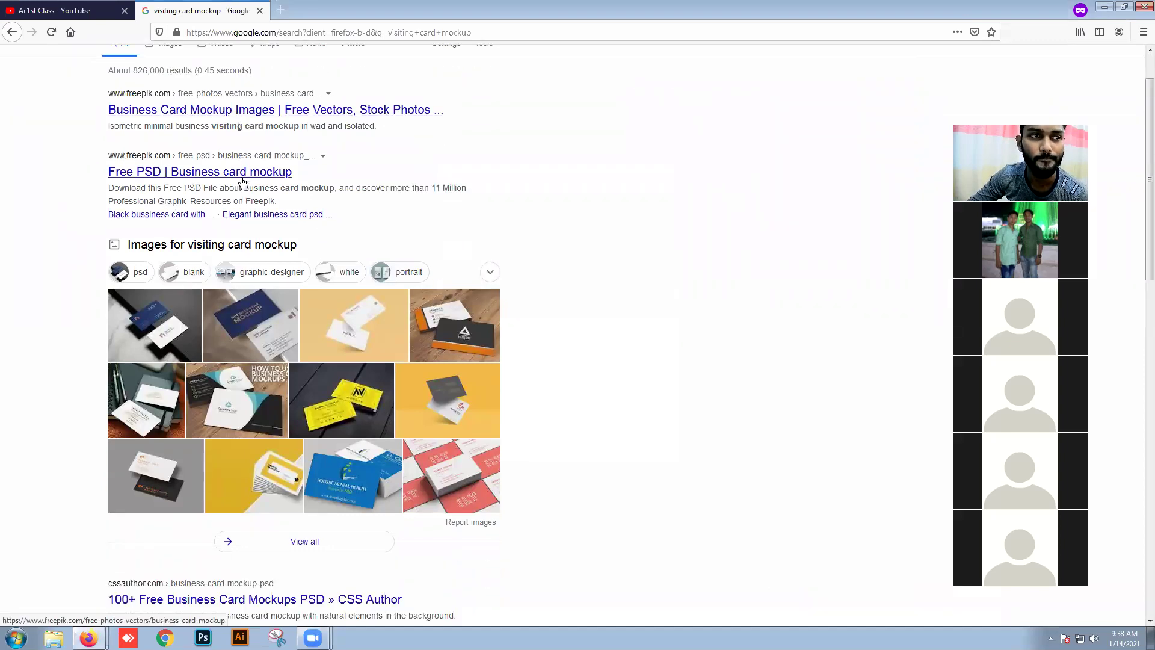
right_click(229, 112)
click(4, 181)
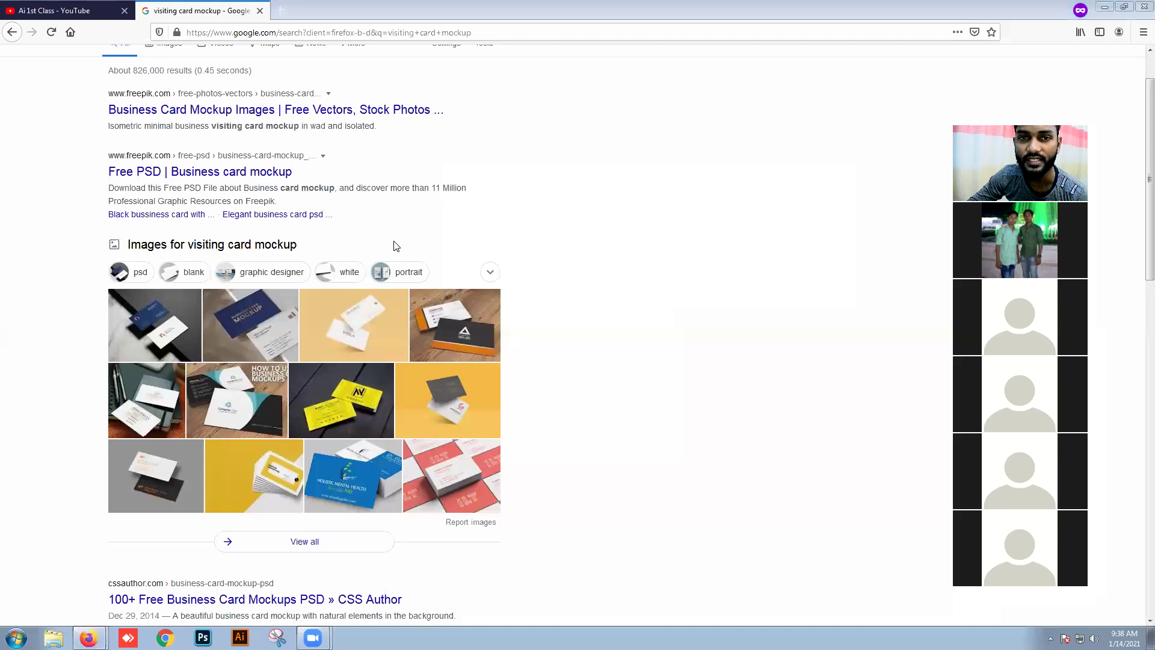
right_click(309, 111)
click(343, 118)
right_click(230, 174)
click(265, 198)
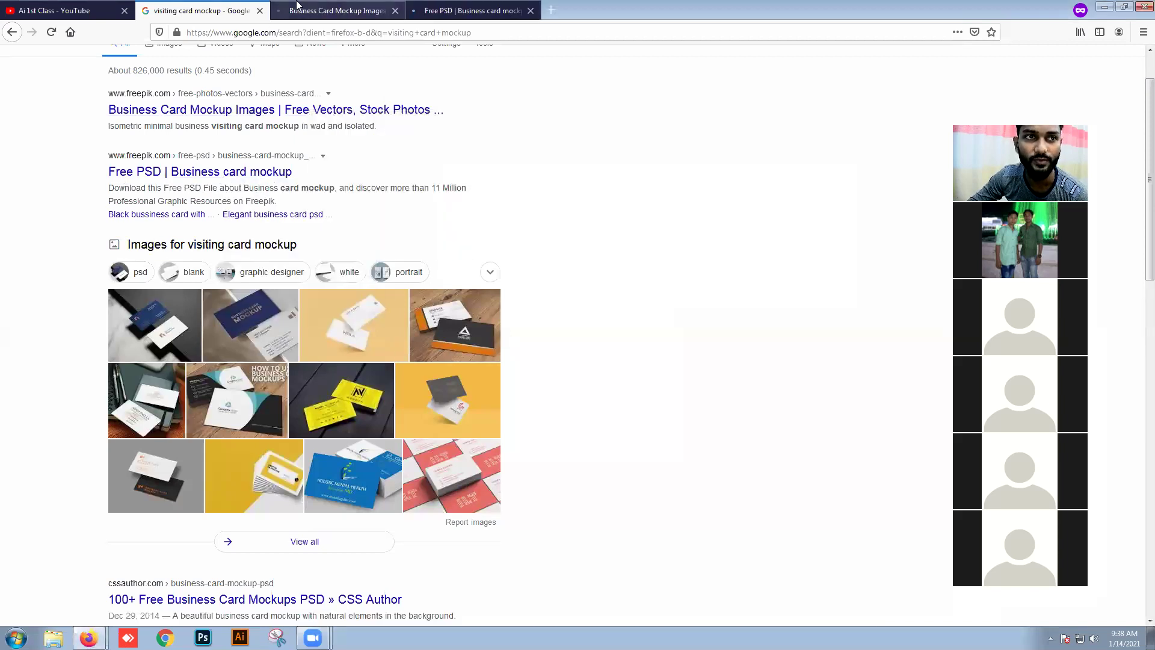
click(302, 10)
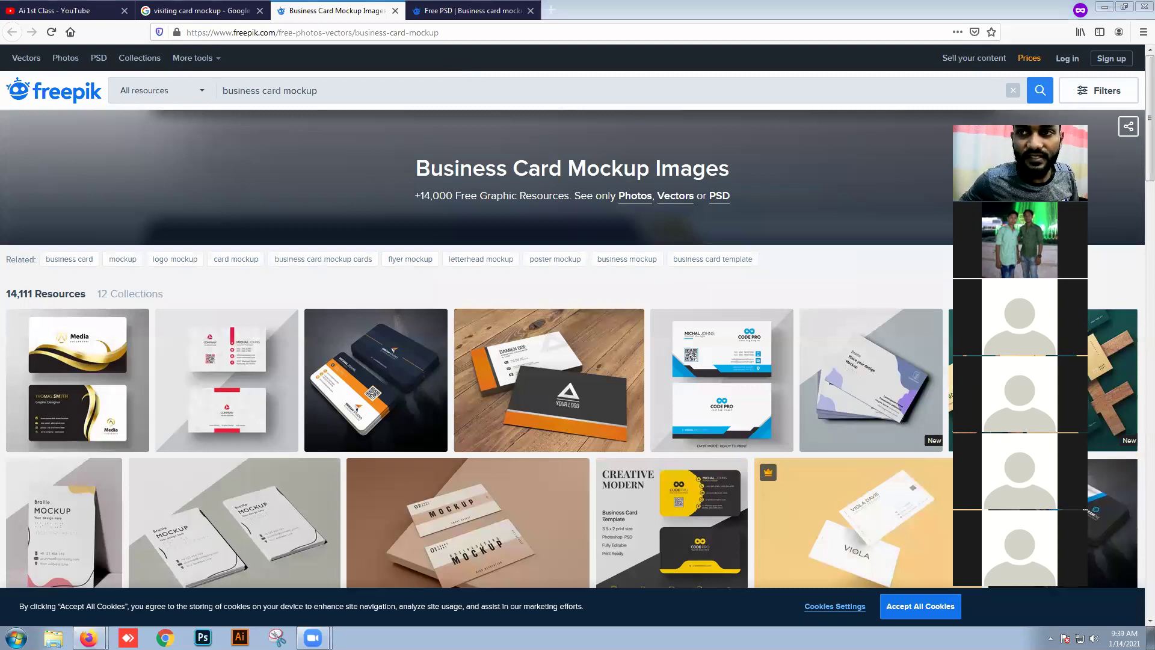
Step: Browse the Freepik results and open the minimal business visiting card mockup page
click(1139, 299)
scroll(1139, 298, down, 2)
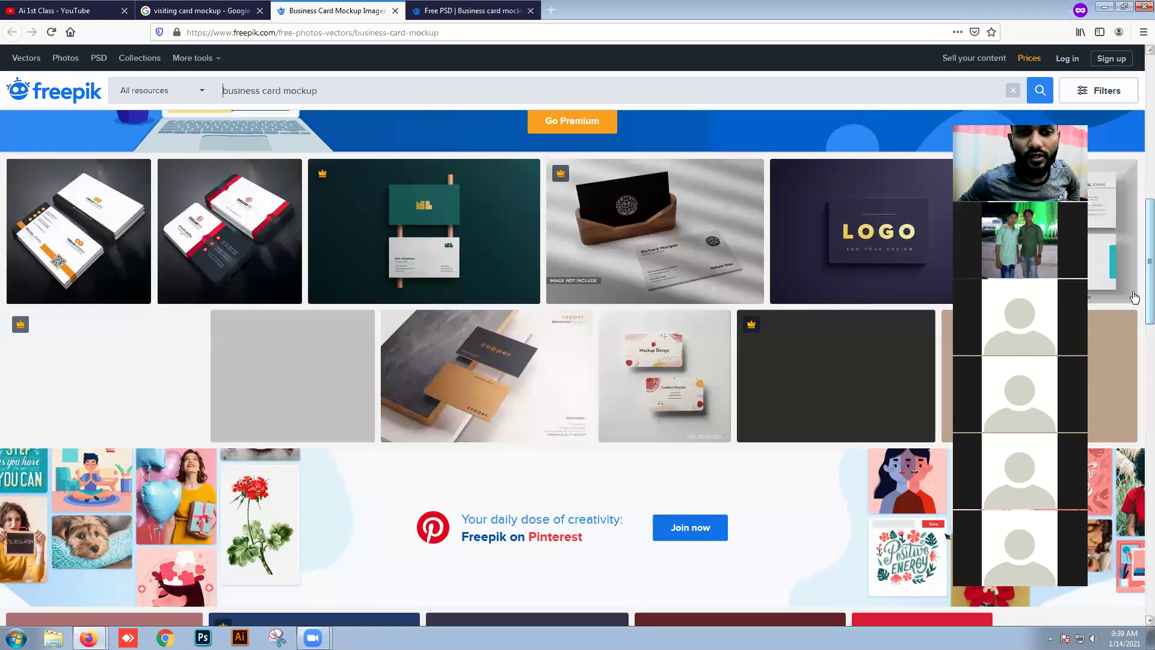
scroll(688, 347, down, 8)
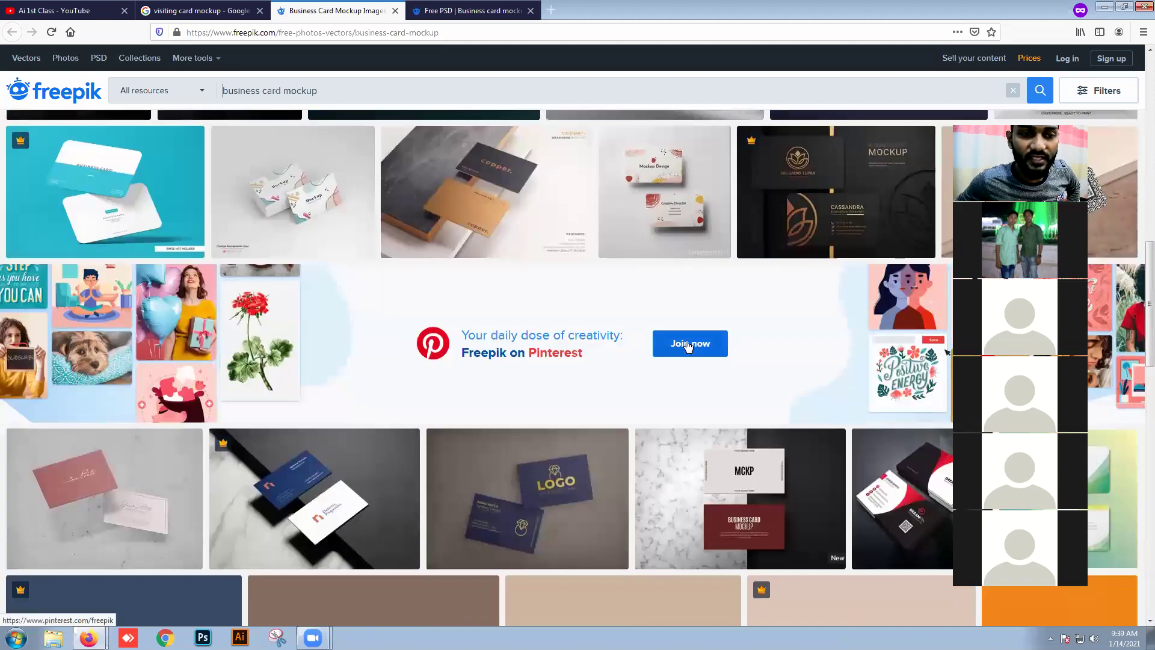
scroll(688, 347, down, 4)
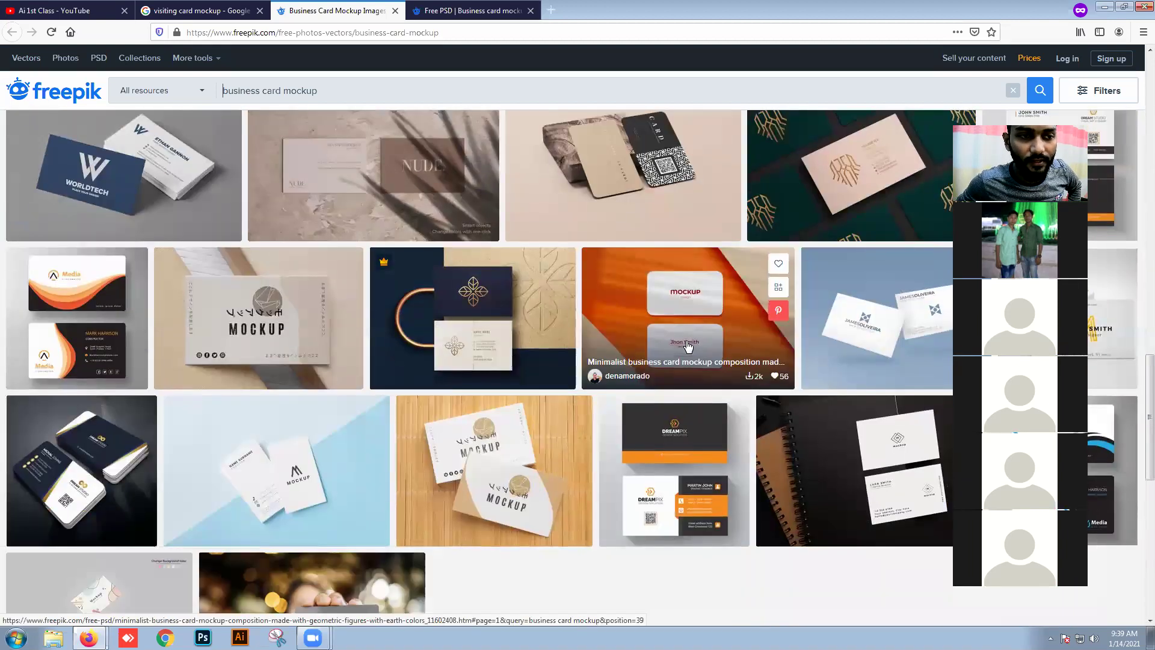
scroll(690, 342, down, 5)
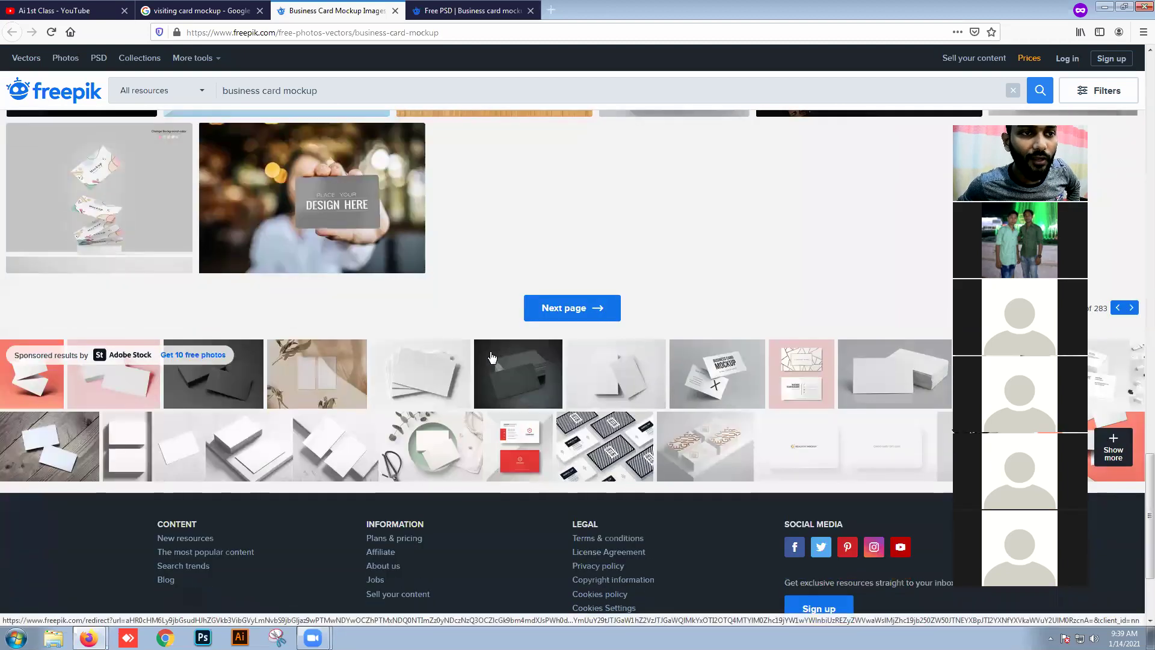
scroll(313, 258, up, 1)
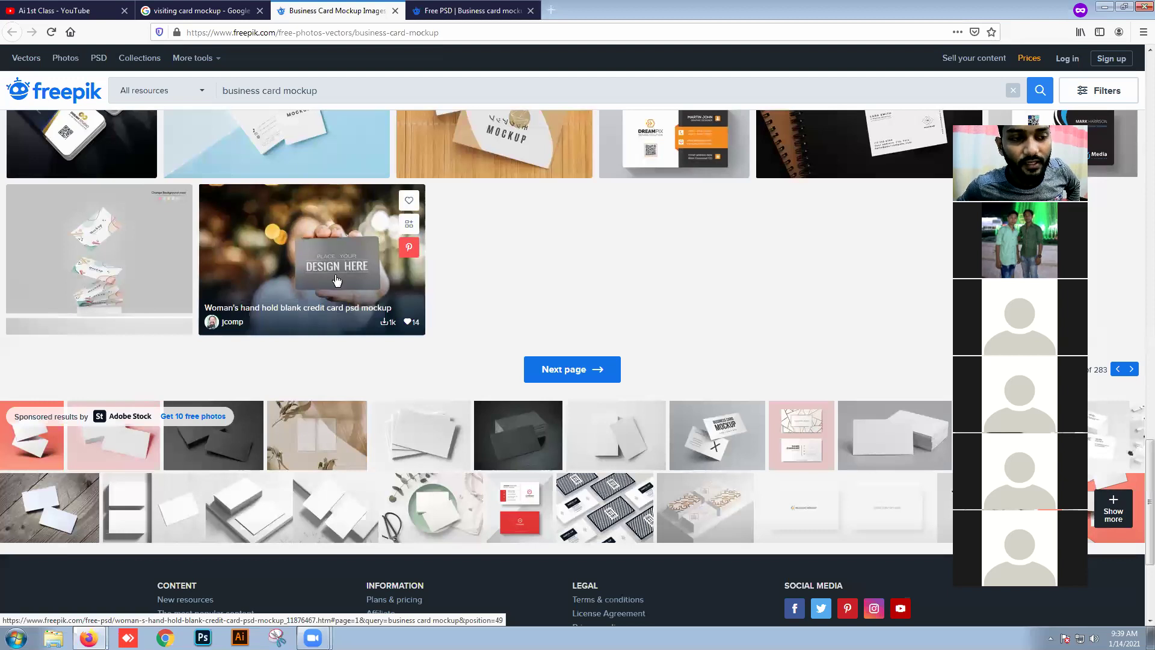
click(97, 276)
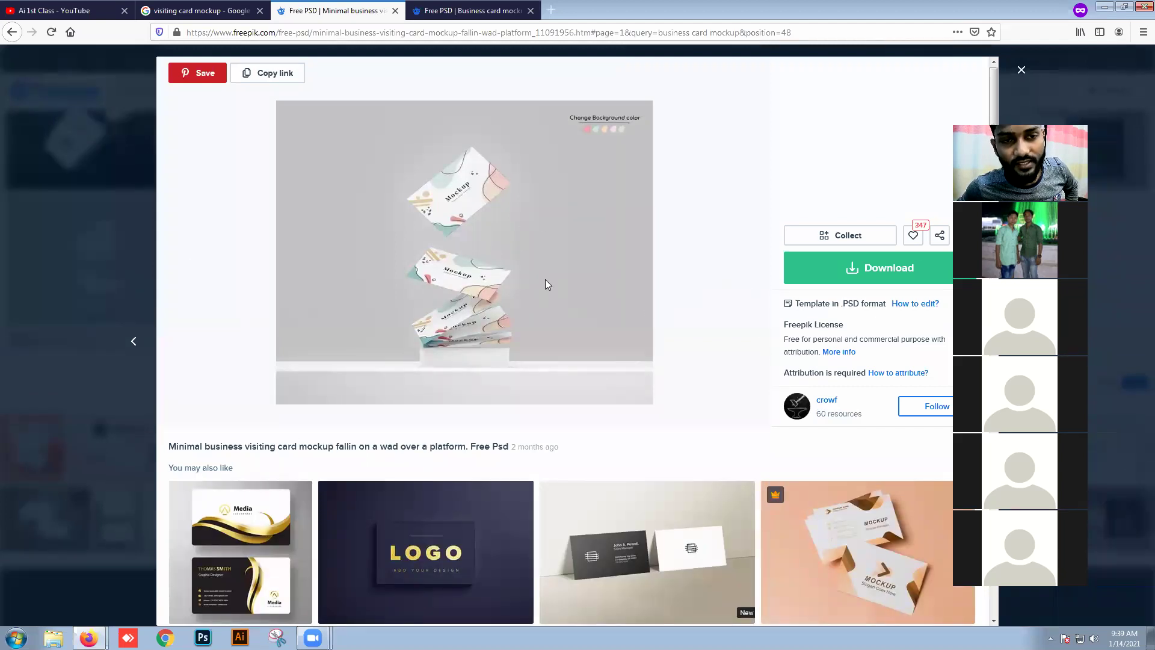
Step: Download the mockup with the free download option and save the zip file
click(852, 275)
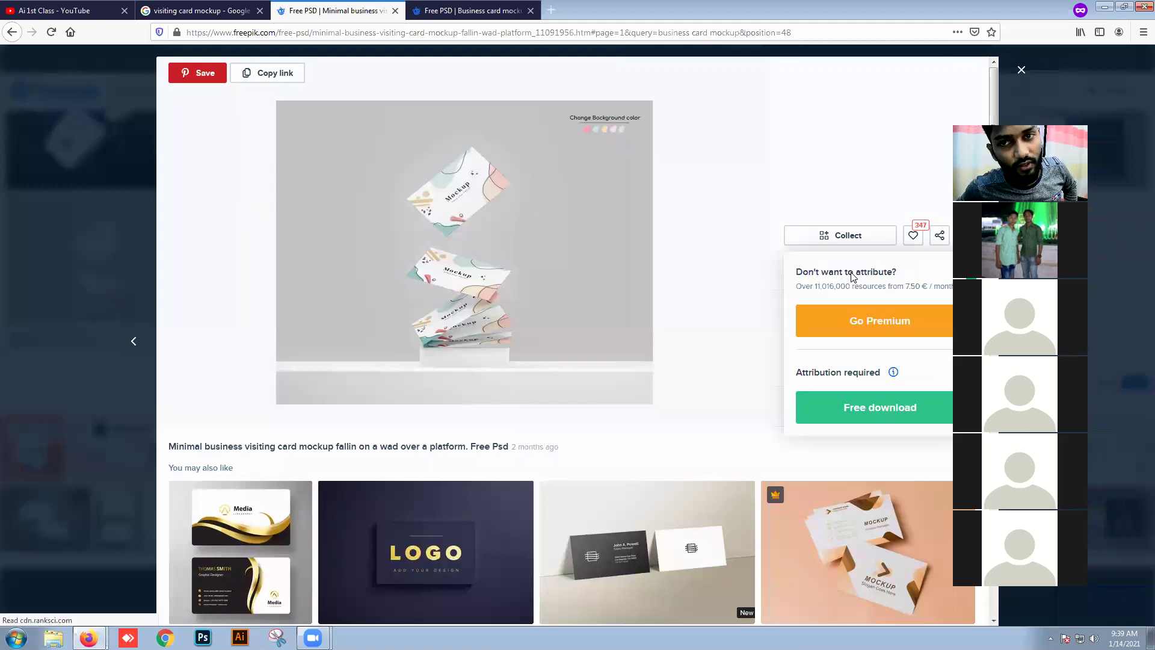
click(899, 415)
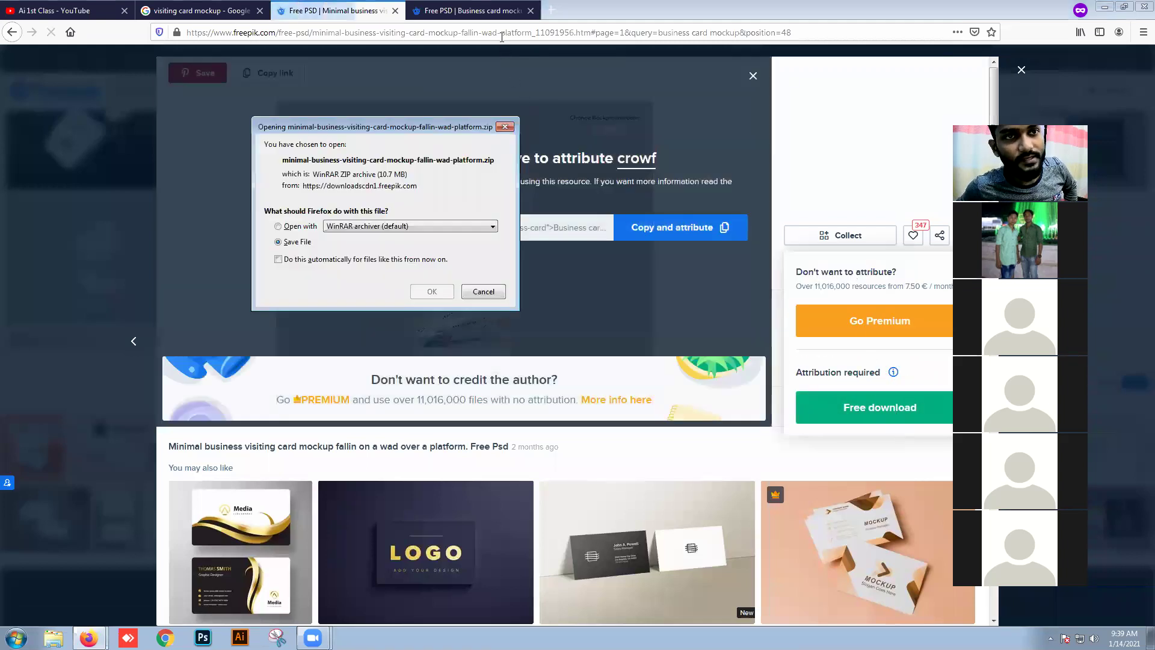
click(427, 291)
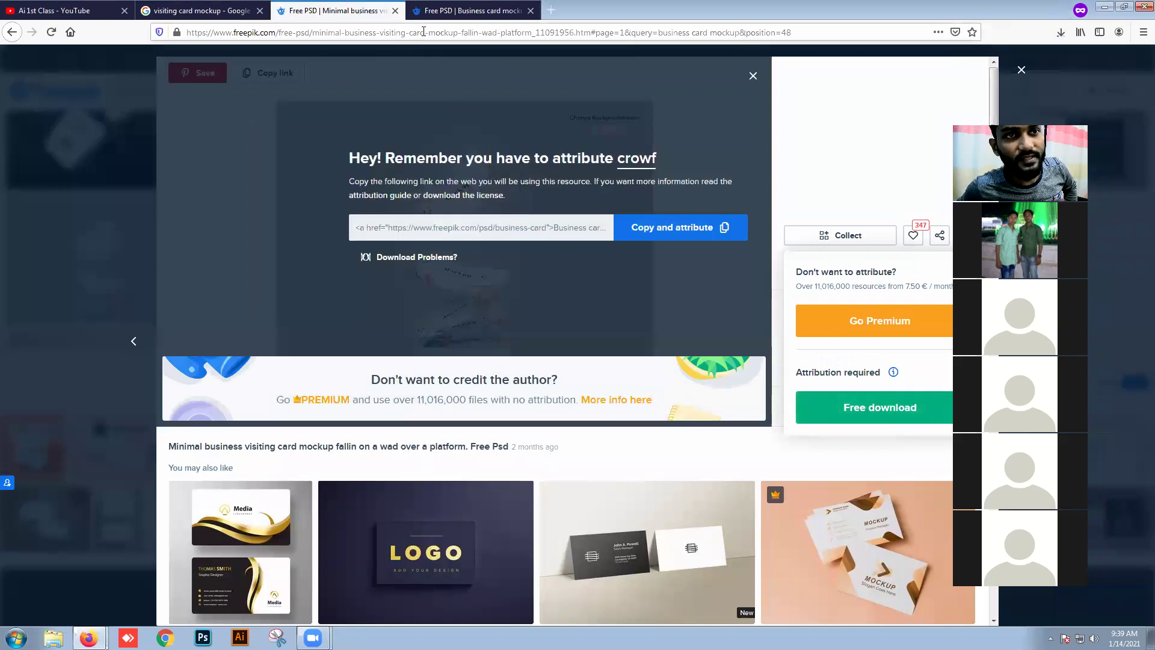
Step: Show the downloaded 10.7 MB mockup zip in the Downloads folder
click(424, 32)
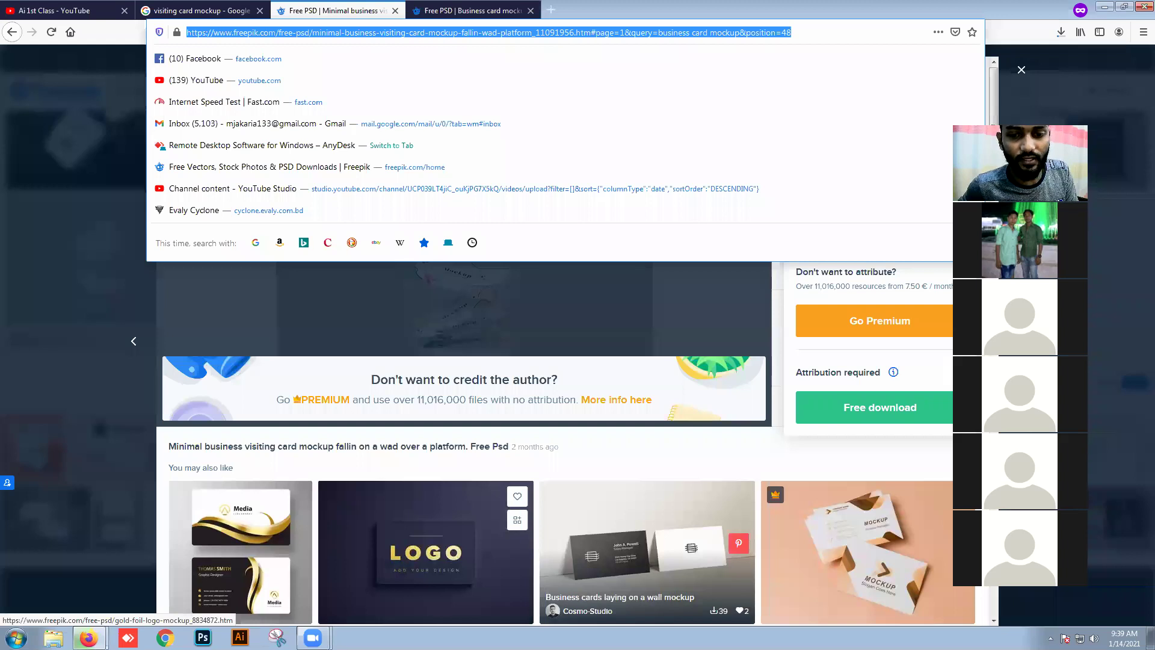
click(664, 460)
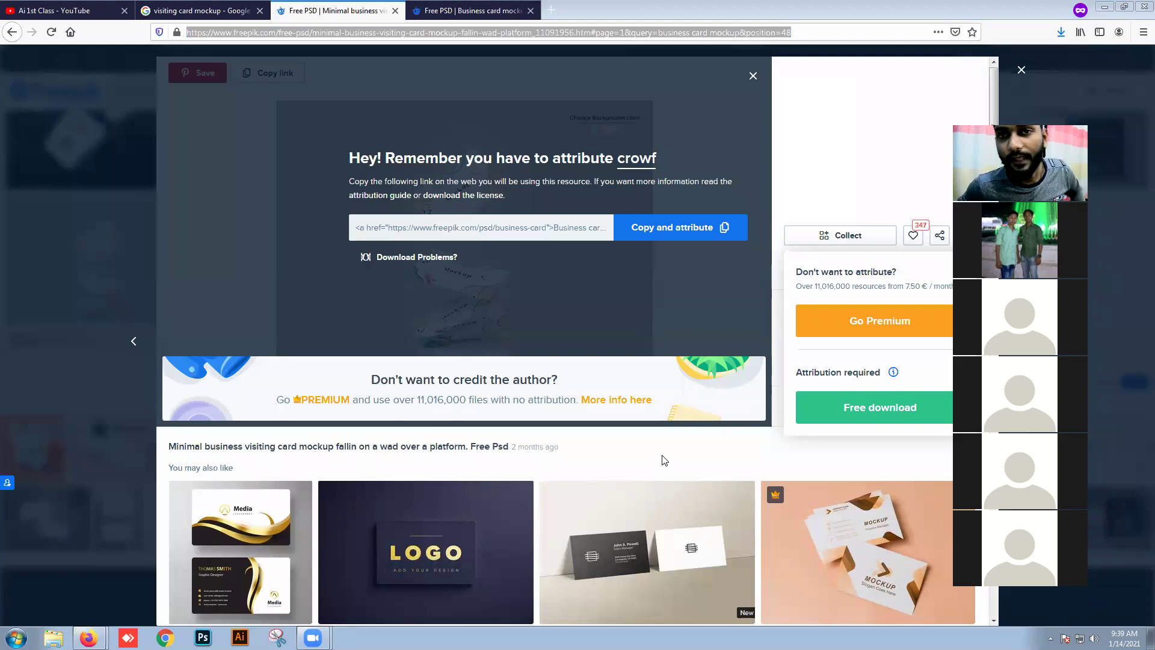
click(1061, 31)
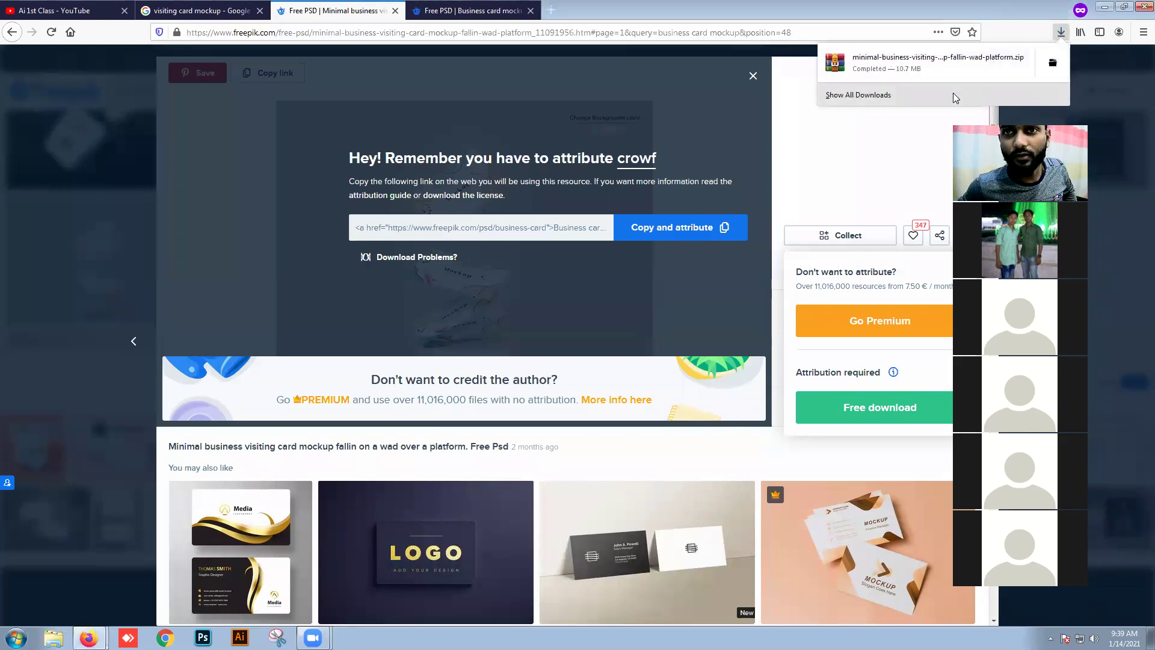
click(1052, 63)
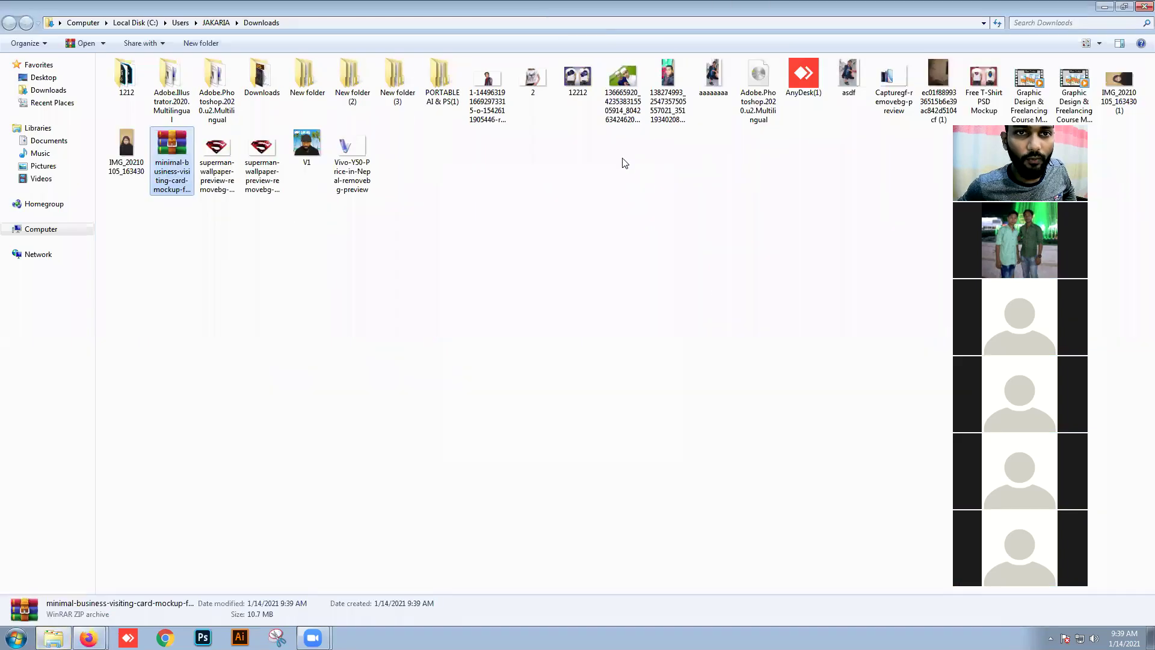
Step: Extract the mockup zip into its own folder
click(188, 204)
click(158, 152)
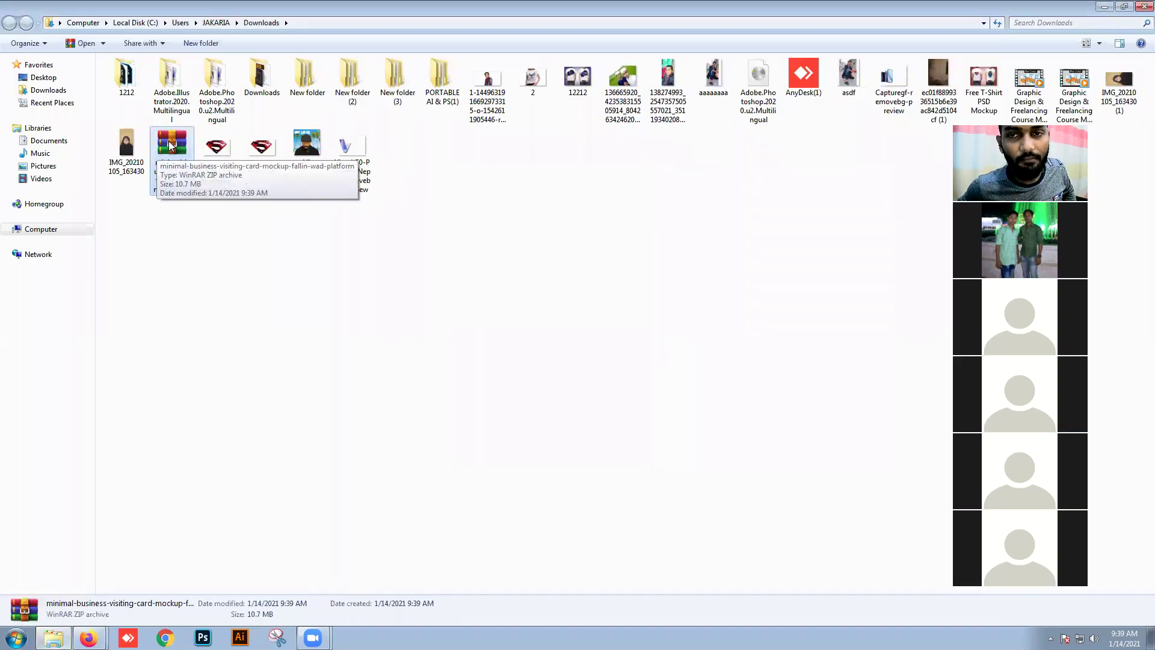
right_click(170, 145)
click(200, 178)
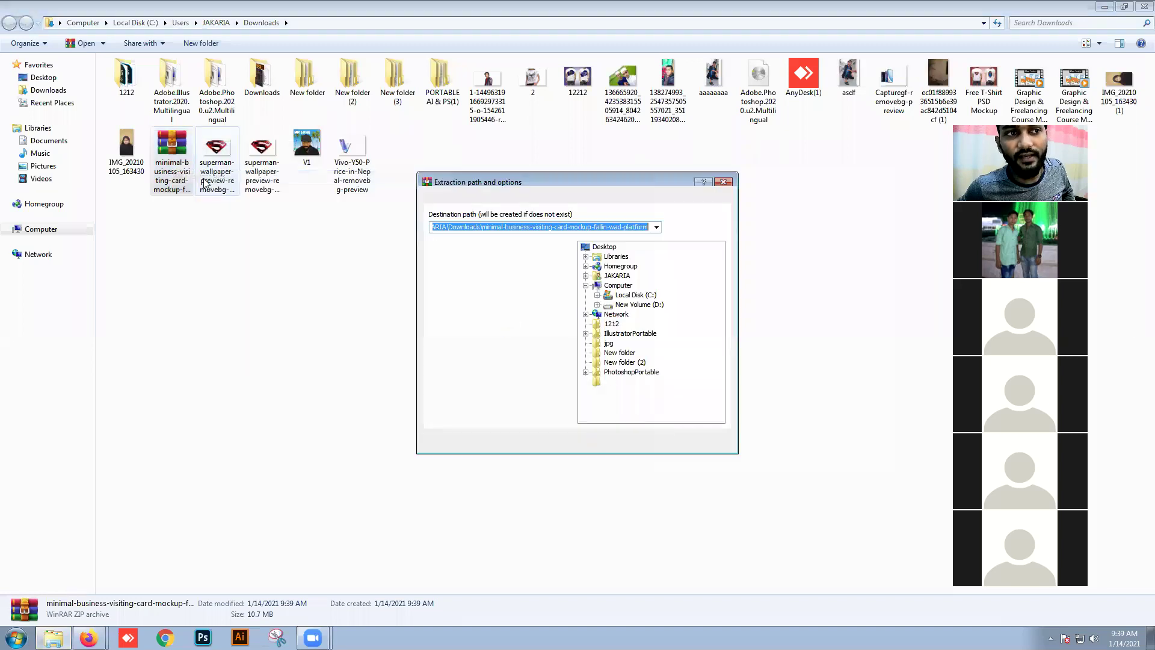
click(600, 445)
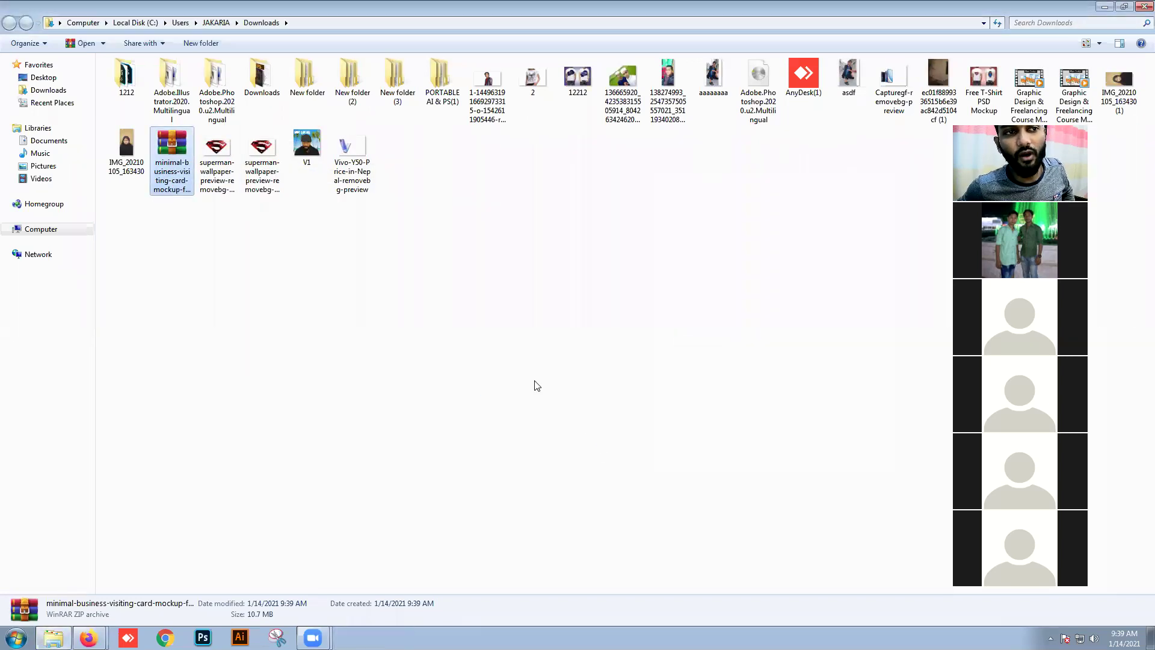
Step: Open the extracted mockup folder and launch the 56 Photoshop file
click(459, 304)
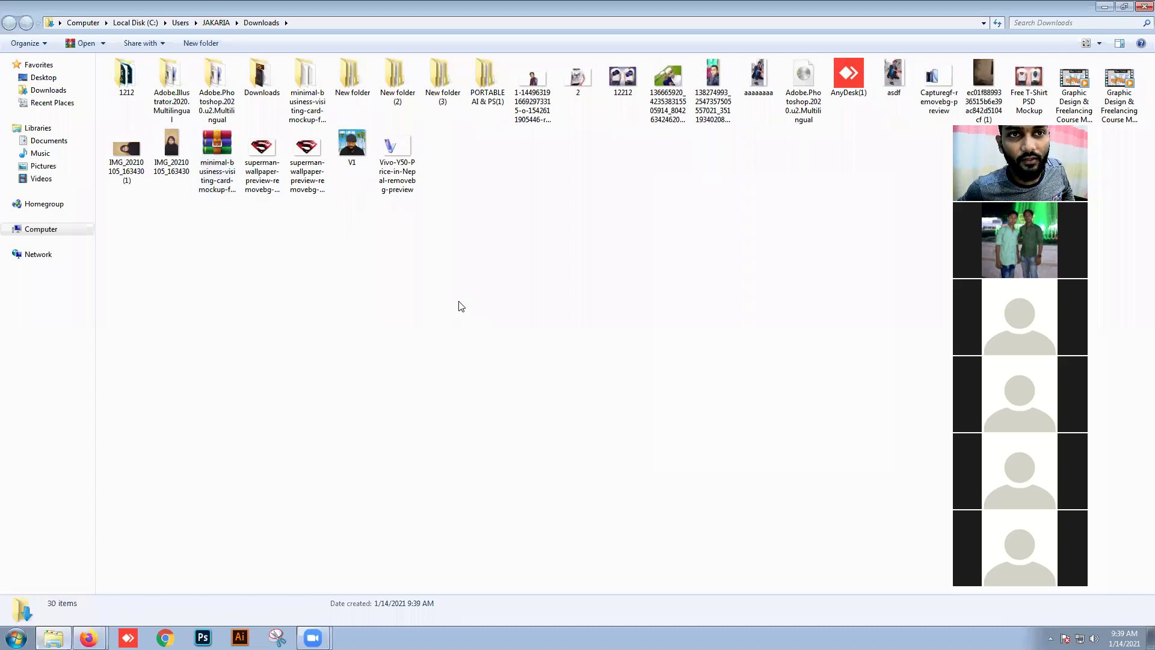
click(306, 98)
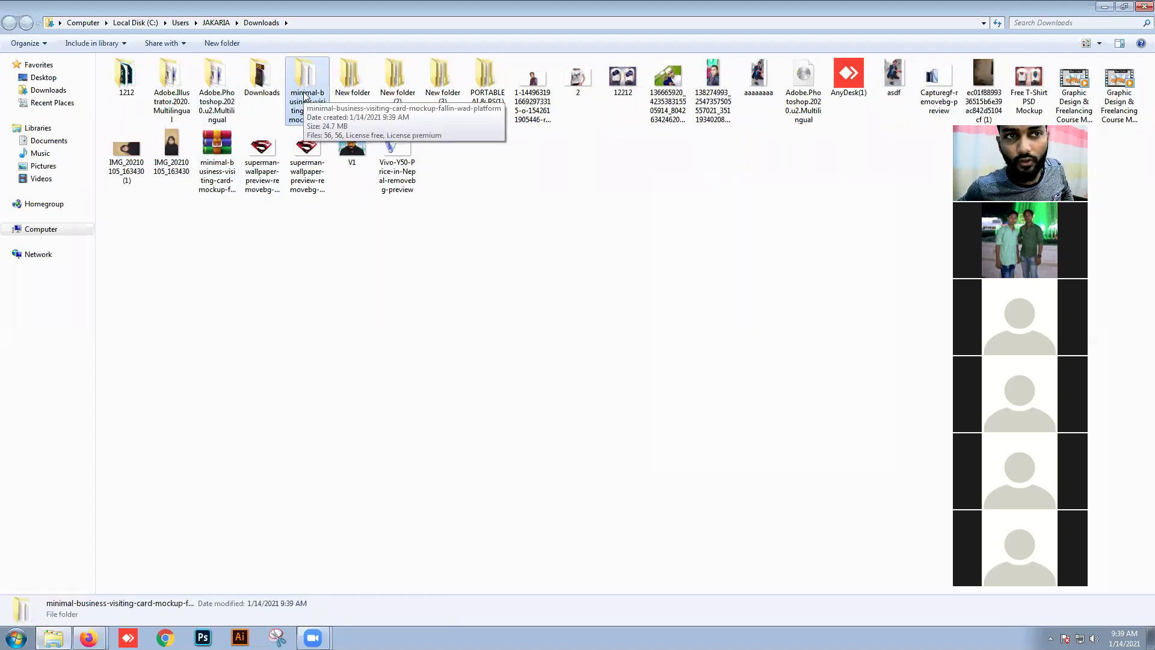
double_click(306, 97)
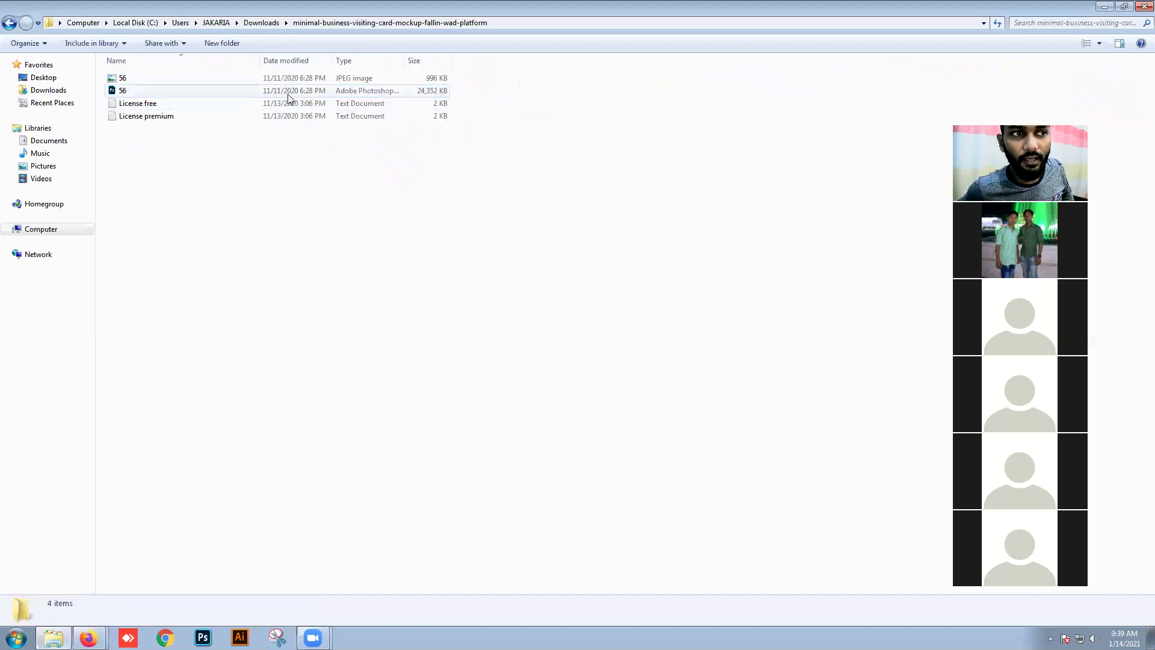
double_click(289, 92)
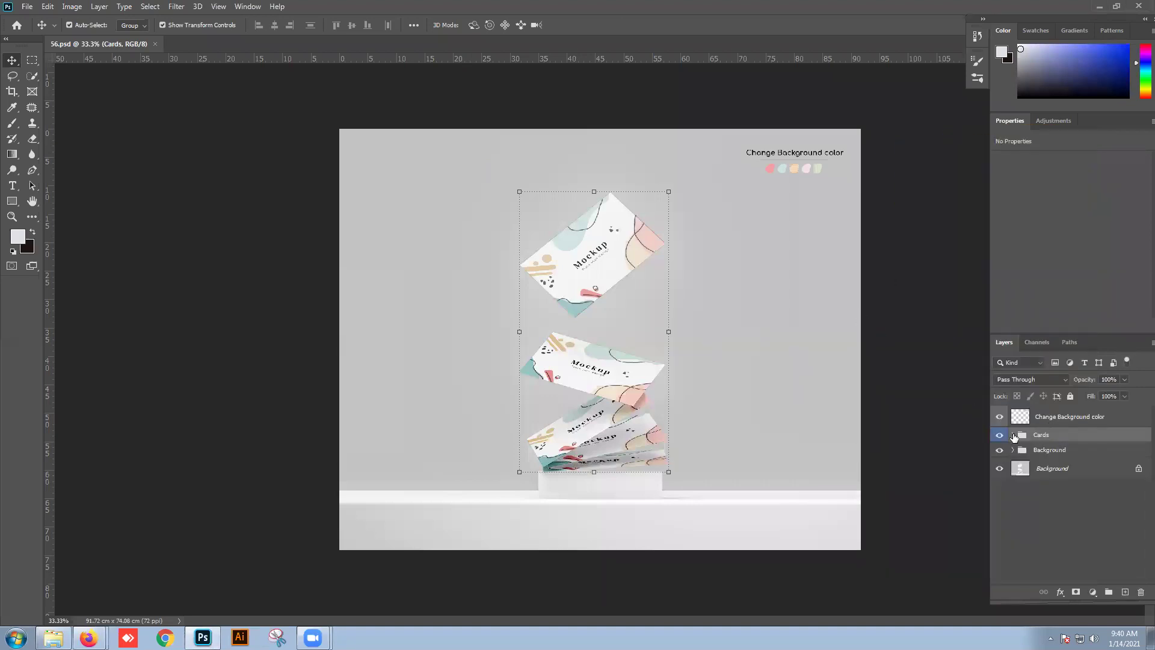
Step: Expand the Cards group and open the first card's smart object contents for editing
click(1014, 436)
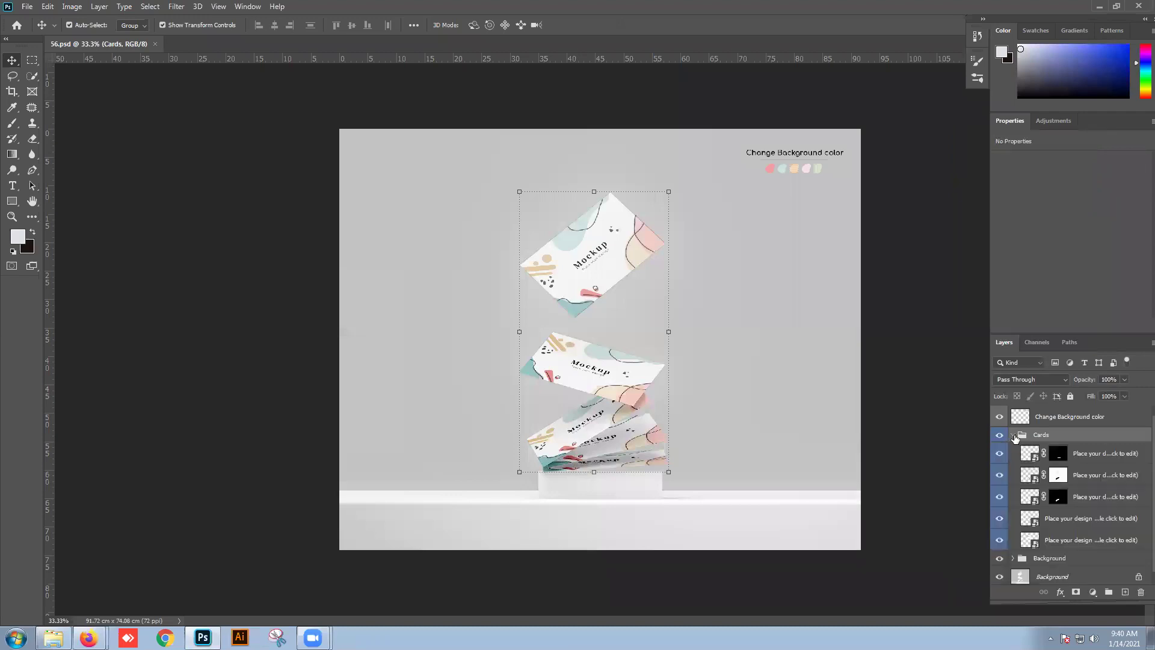
click(1088, 462)
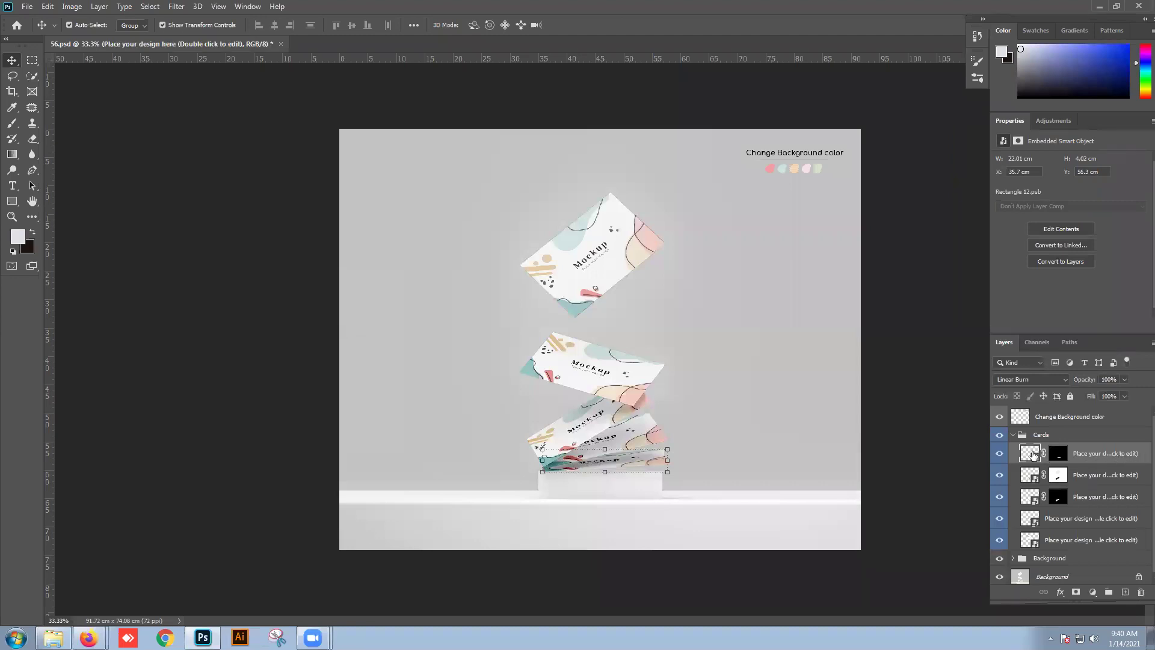
double_click(1033, 453)
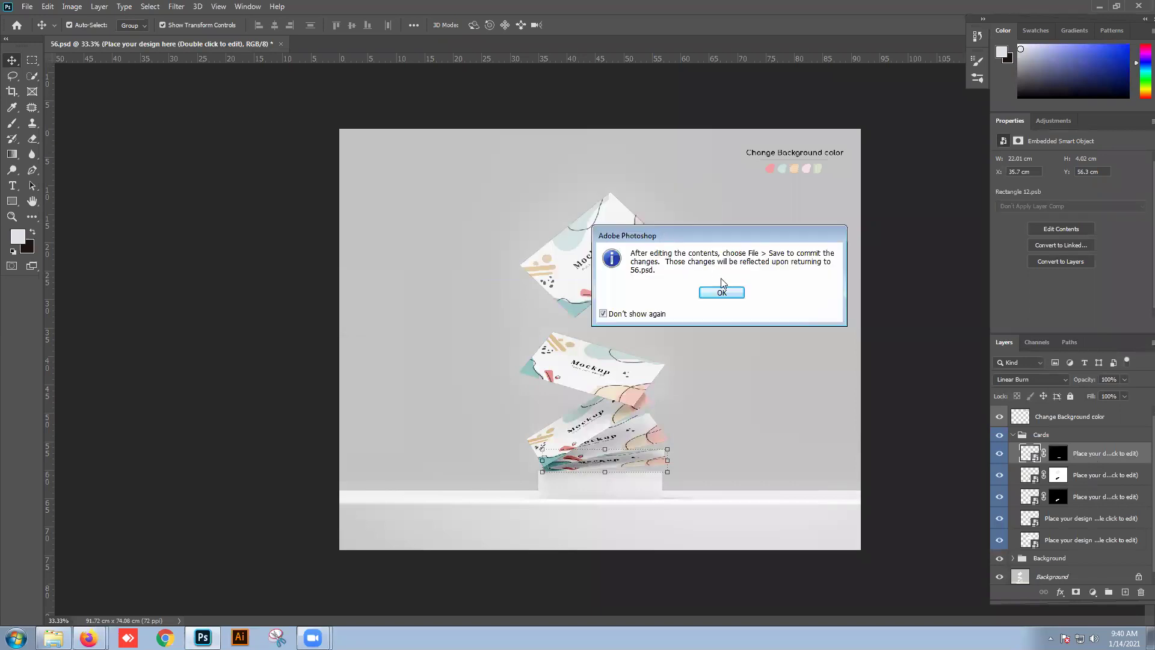
key(Return)
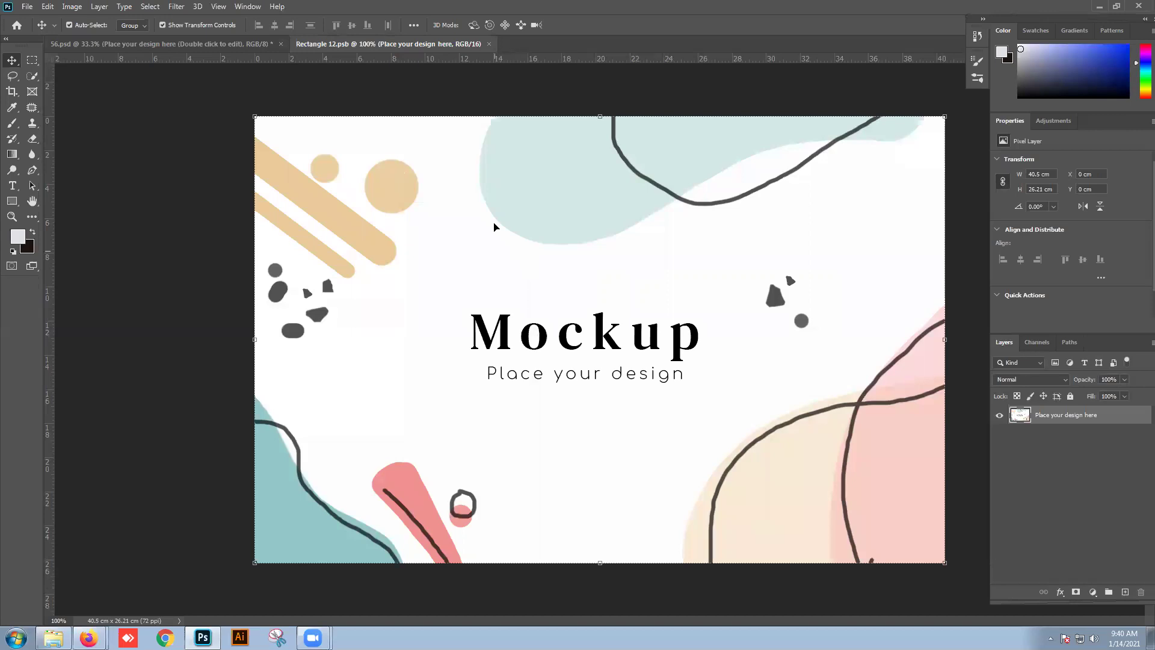
Step: Bring up the Rectangle 12.psb document and restore the Photoshop window from full screen
click(200, 45)
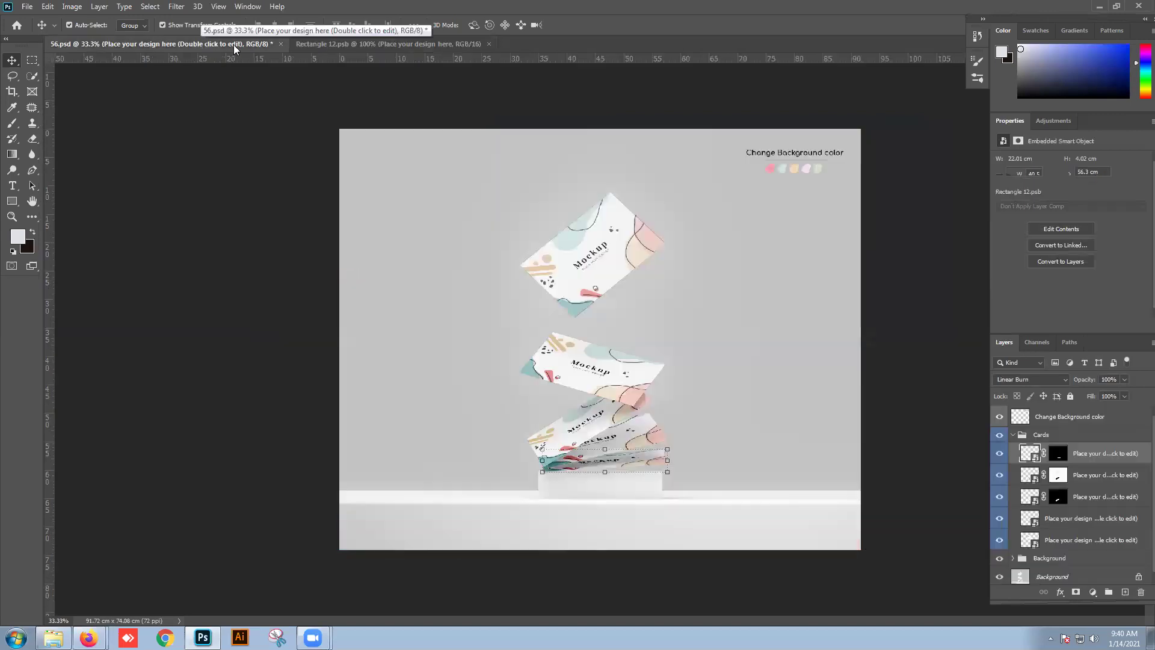
click(347, 43)
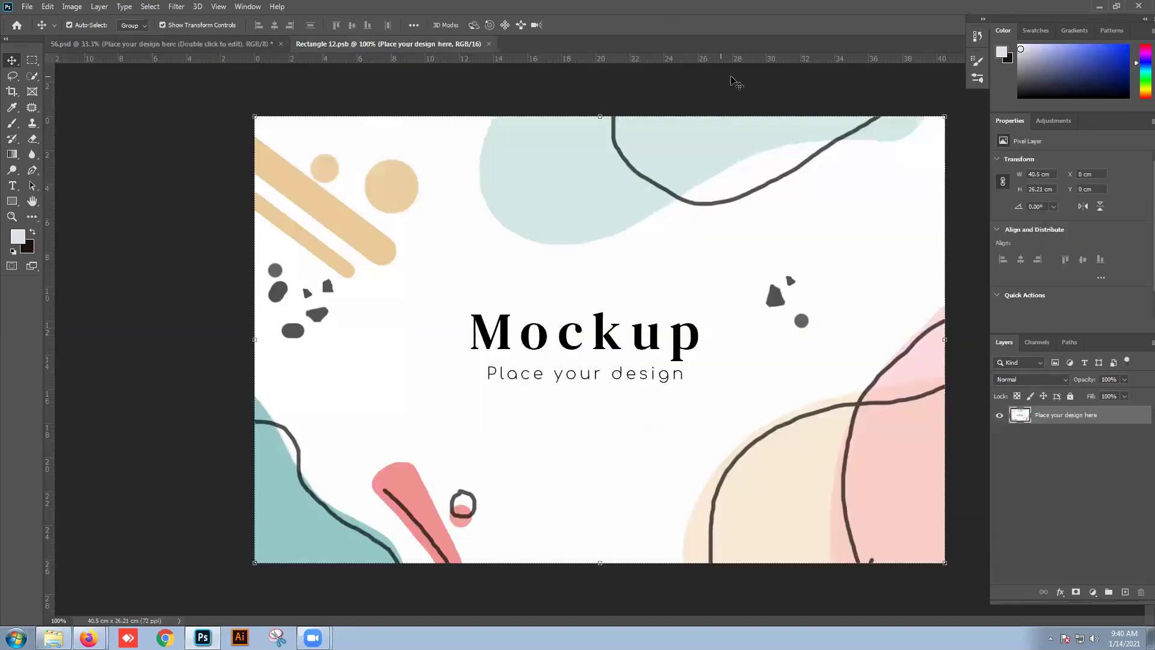
click(1116, 6)
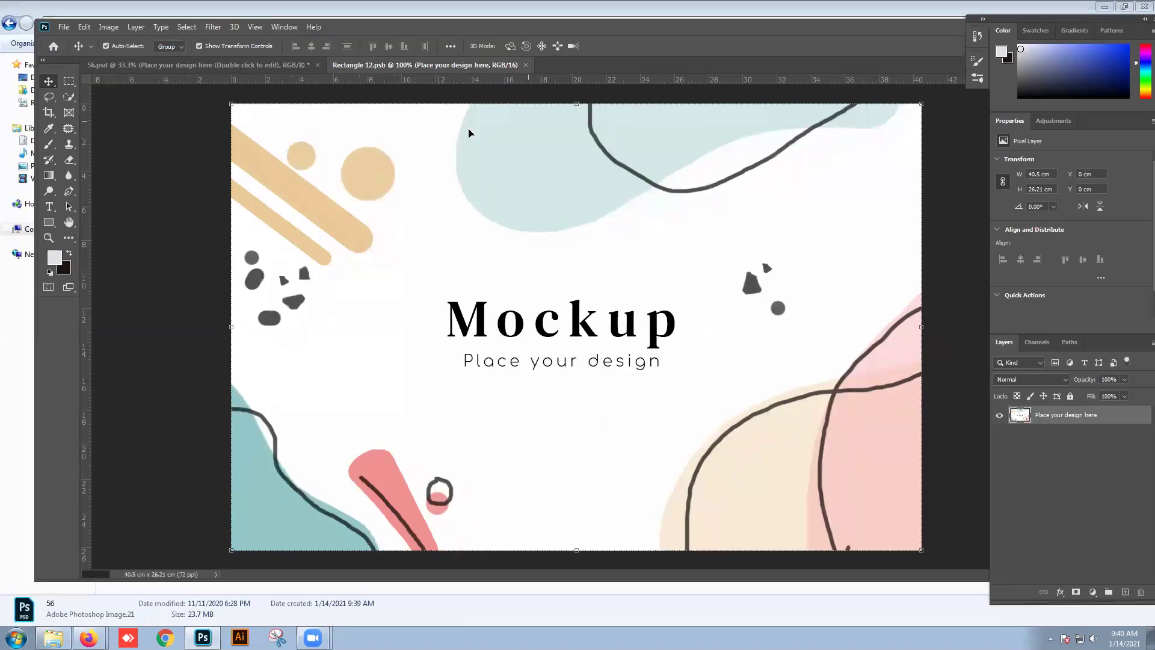
Step: Move the Photoshop window right to uncover the desktop files
click(1103, 8)
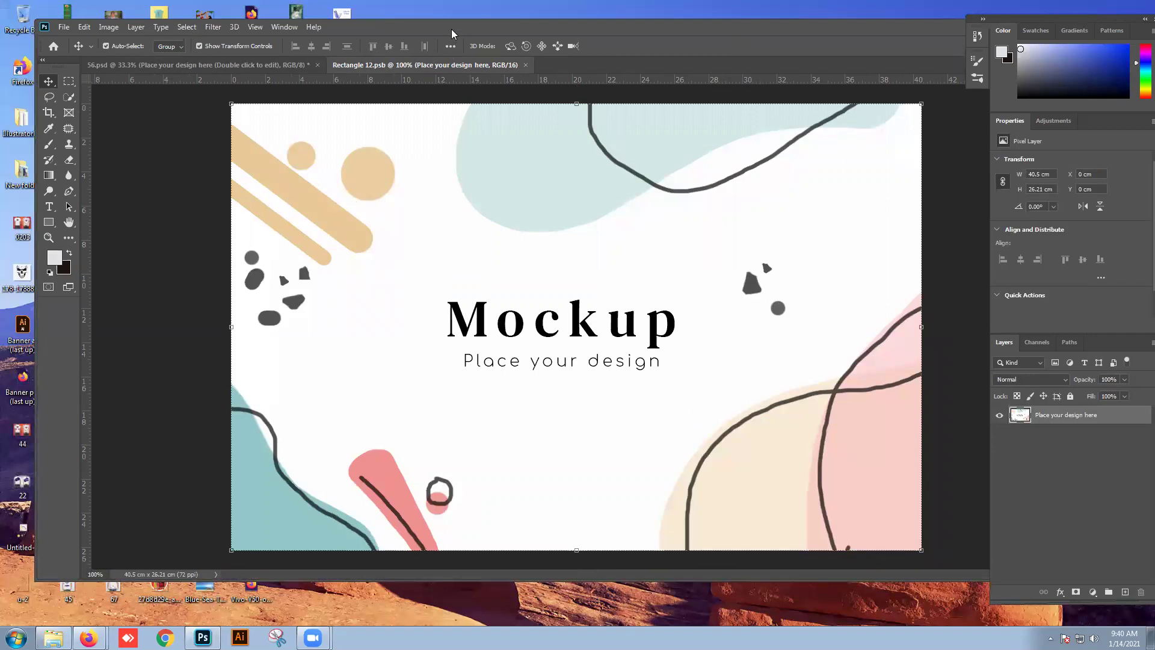
drag(452, 33, 854, 68)
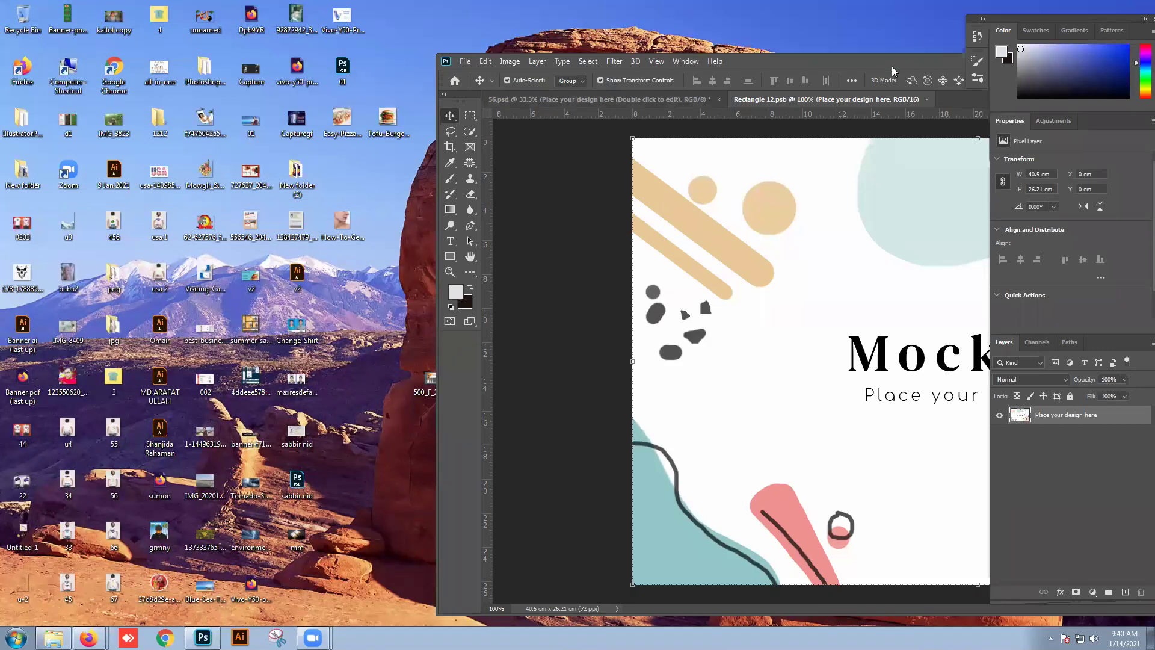
drag(891, 66, 967, 73)
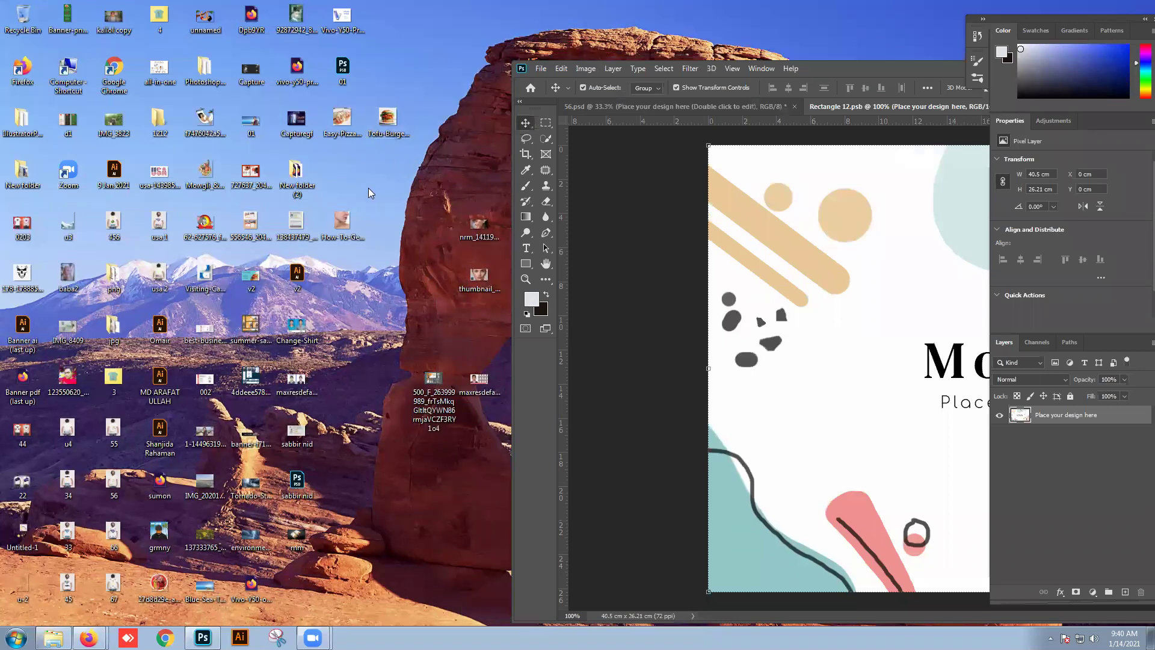
Step: Drag v2.jpg into Rectangle 12.psb and scale it to about 103% to cover the card
click(298, 294)
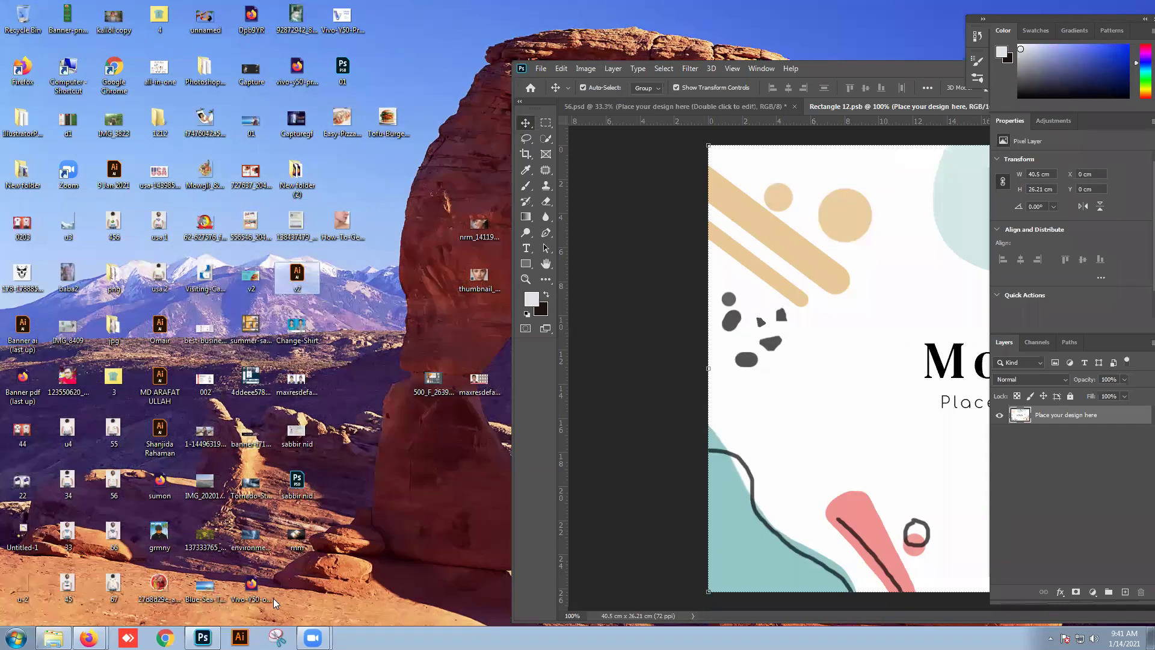
click(247, 283)
drag(248, 284, 818, 370)
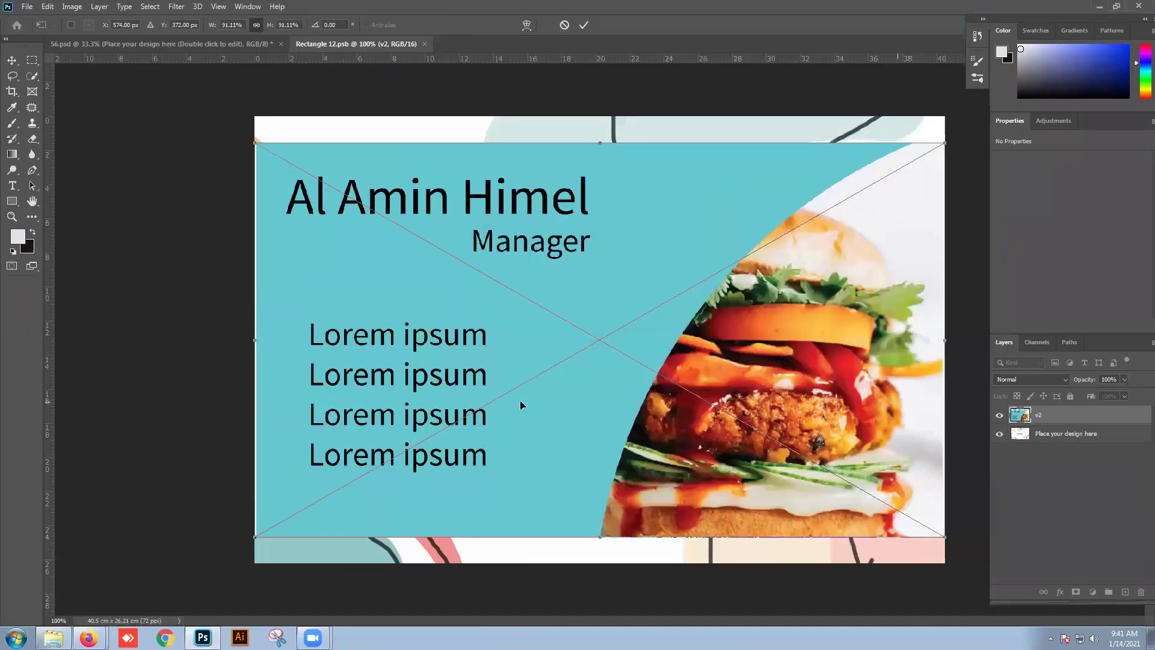
drag(521, 405, 528, 378)
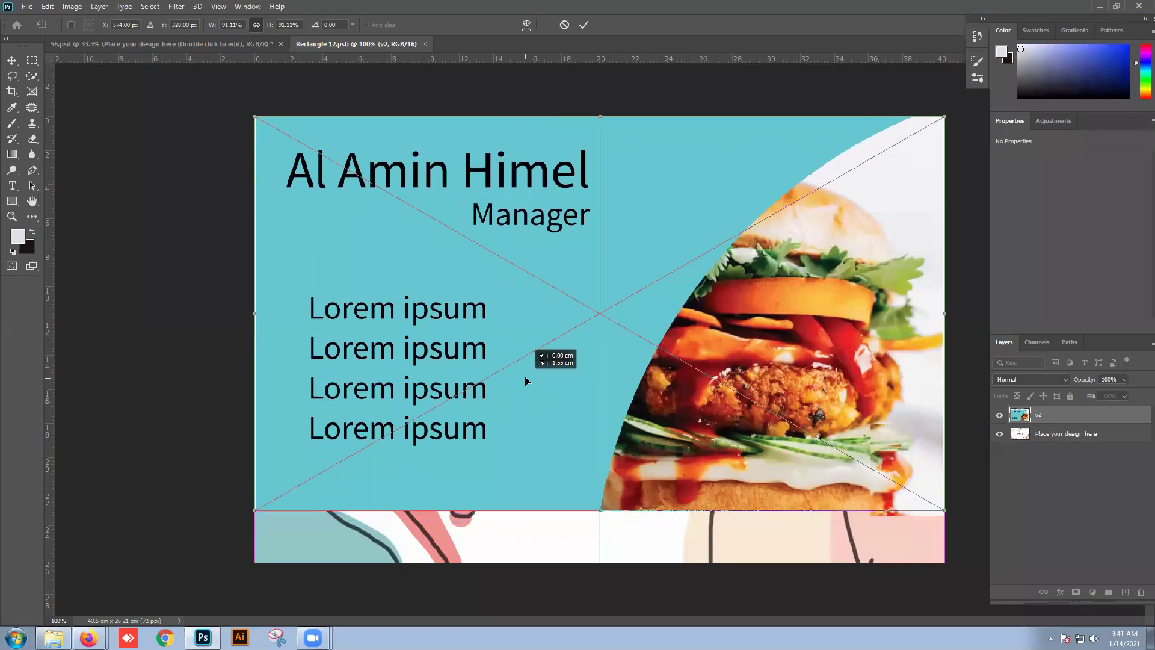
drag(255, 513, 162, 561)
drag(351, 501, 410, 501)
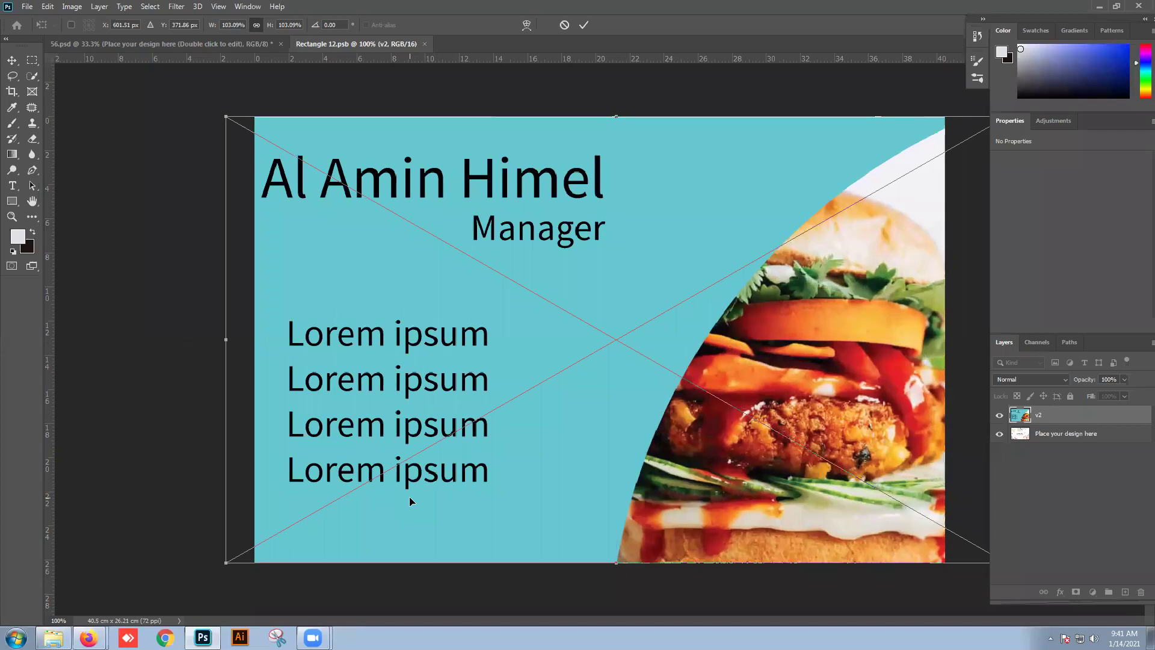
key(Return)
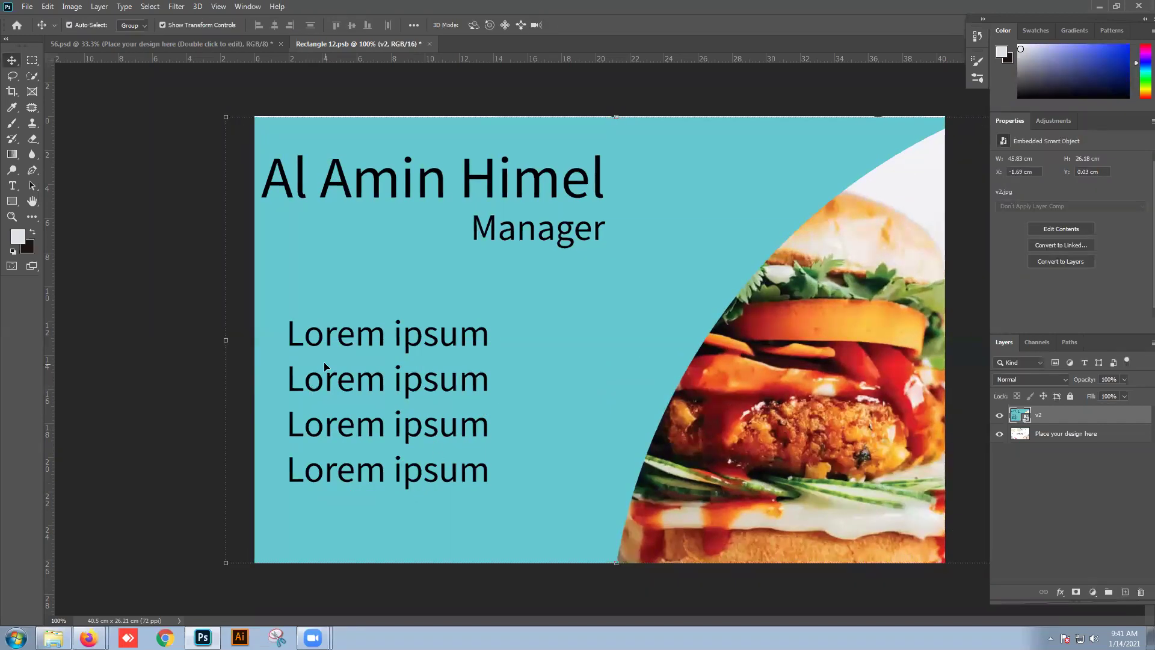
Step: Enlarge the card image slightly with Free Transform and nudge it right
click(160, 336)
click(614, 182)
key(ctrl+t)
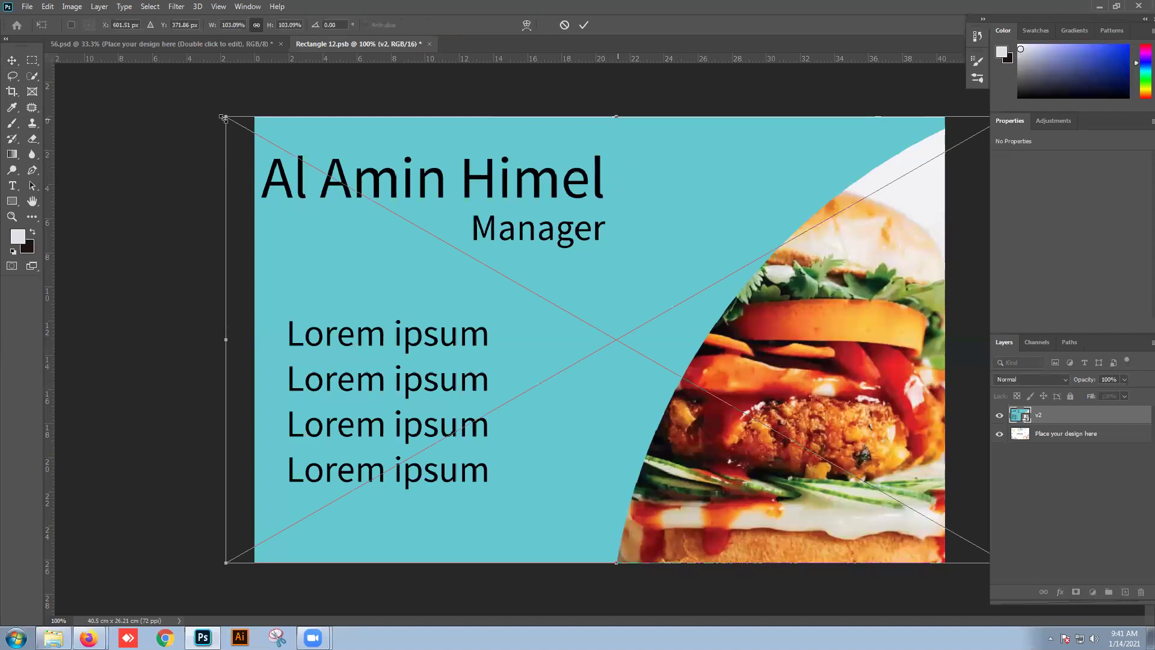
drag(222, 118, 220, 116)
key(Return)
key(Right)
key(Right)
key(Right)
key(Right)
key(Right)
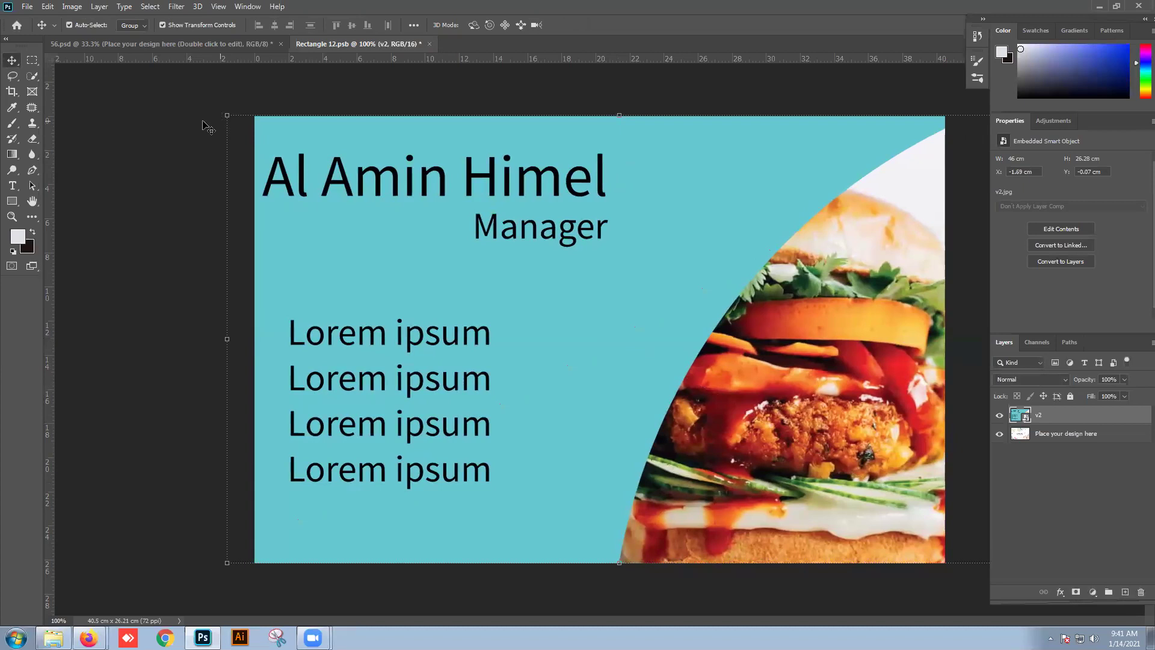
click(203, 121)
Step: Save Rectangle 12.psb and check the 56.psd mockup now shows teal burger cards
click(27, 7)
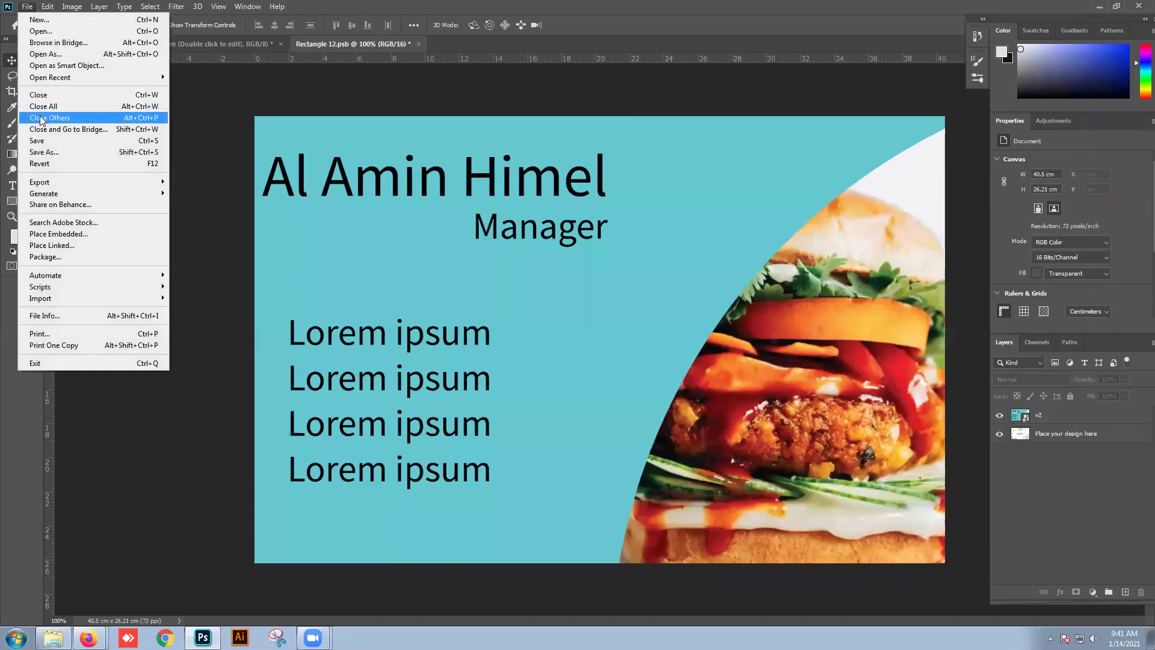
click(47, 140)
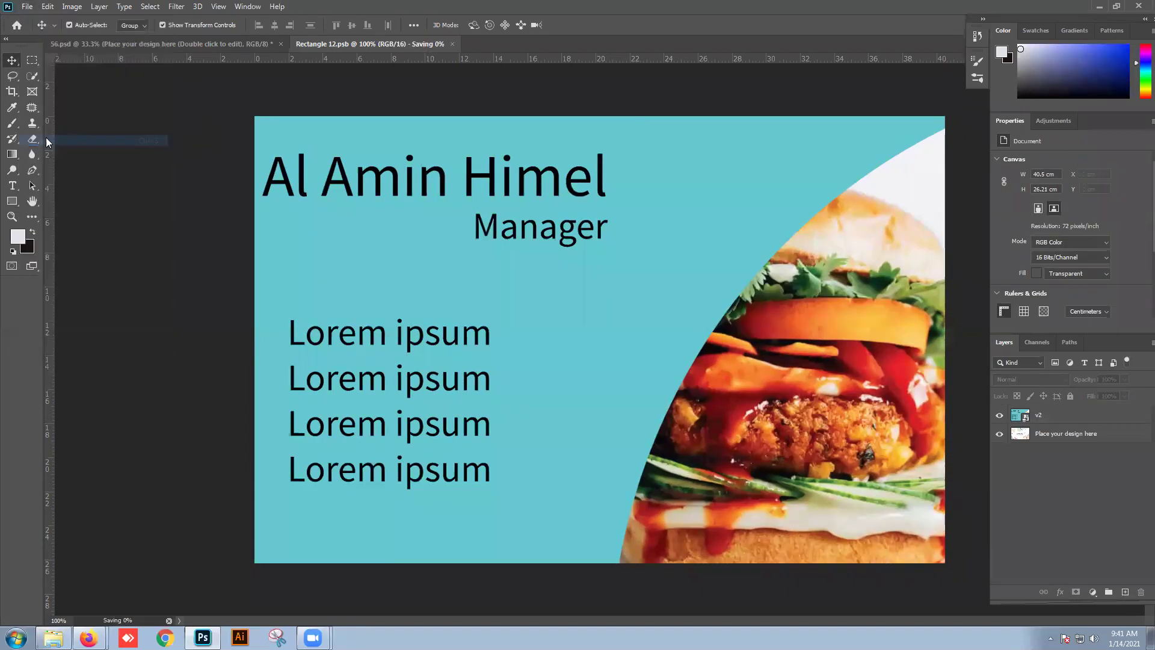
click(199, 44)
click(184, 155)
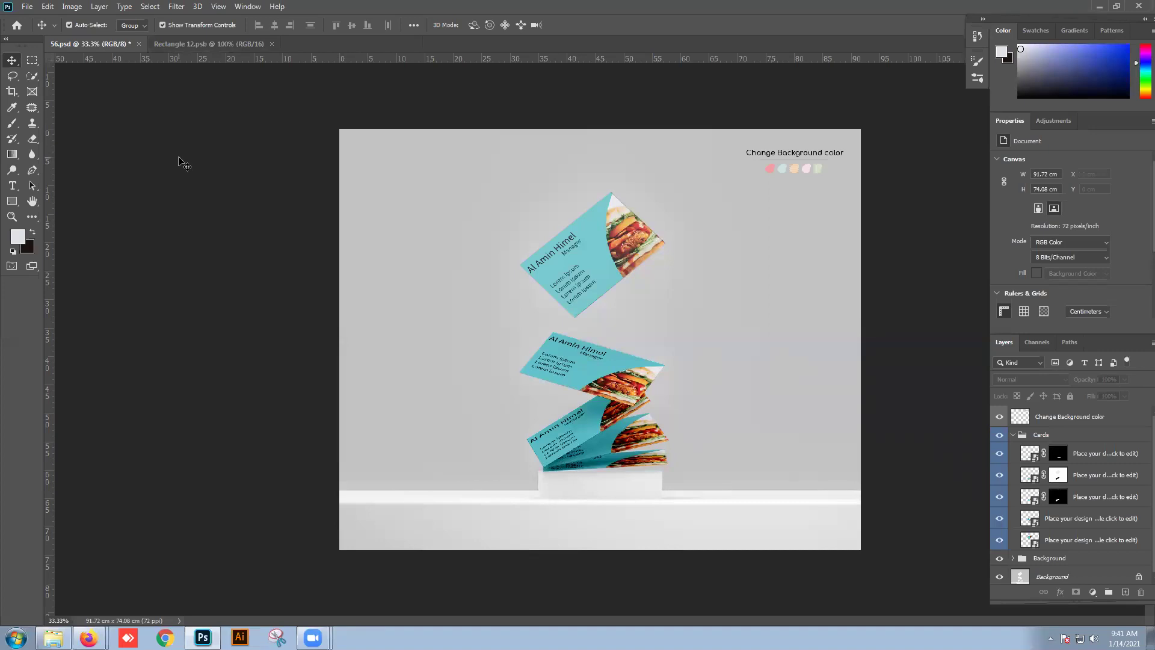
click(226, 45)
click(26, 6)
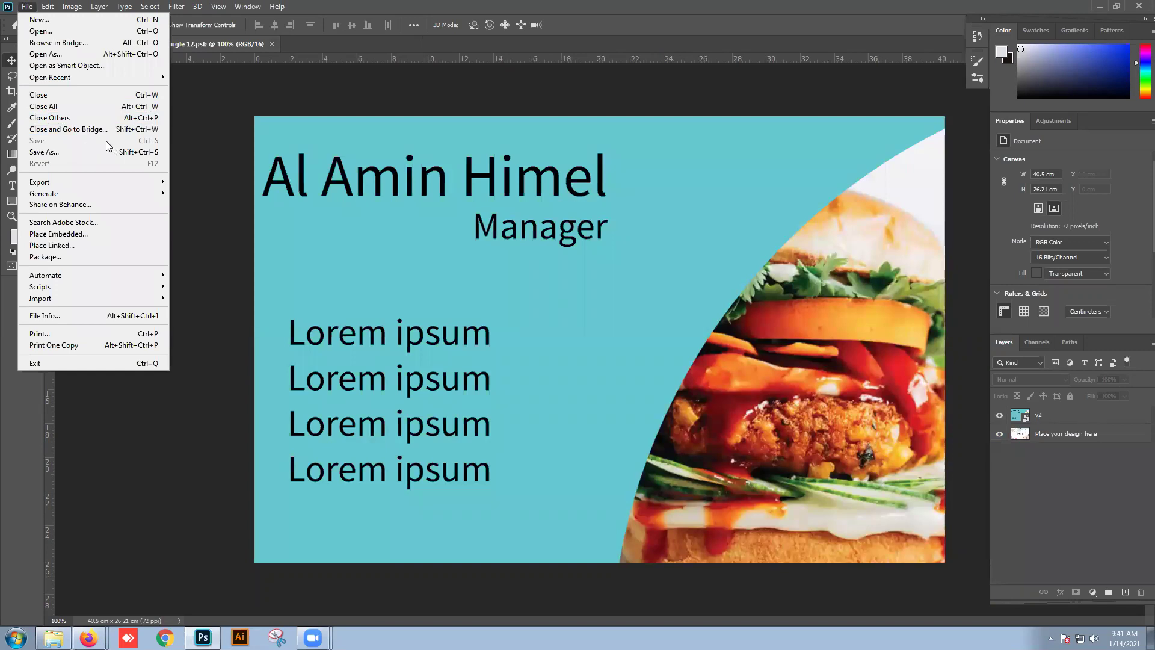
click(215, 158)
Step: Close the 56.psd mockup without saving changes
click(109, 48)
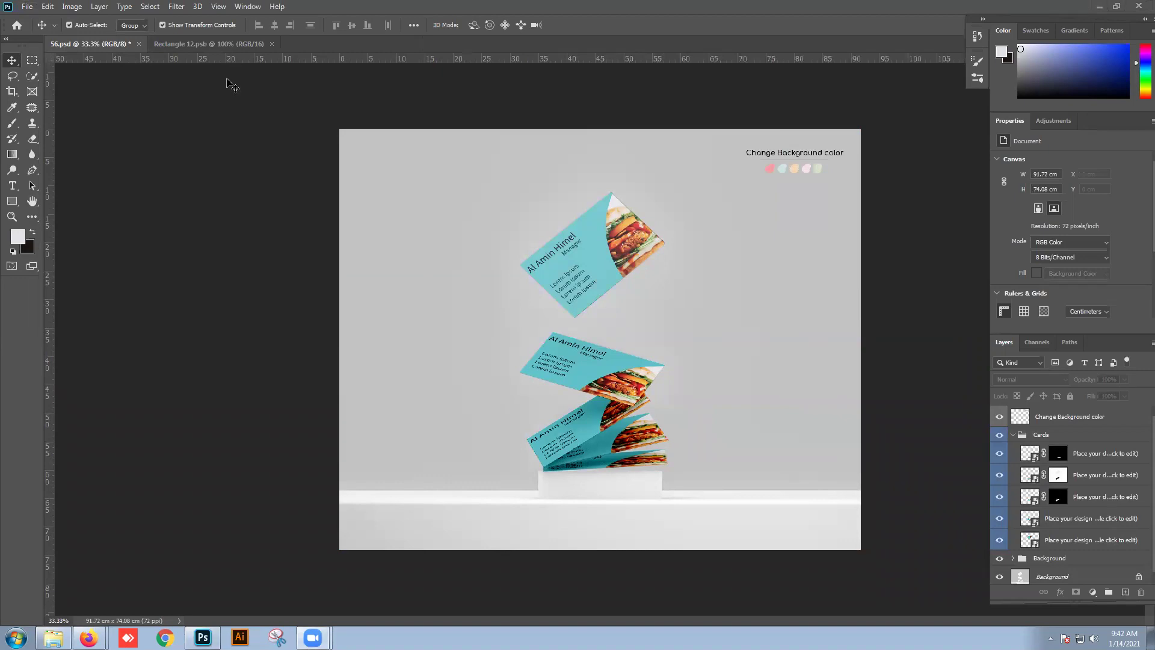
click(138, 44)
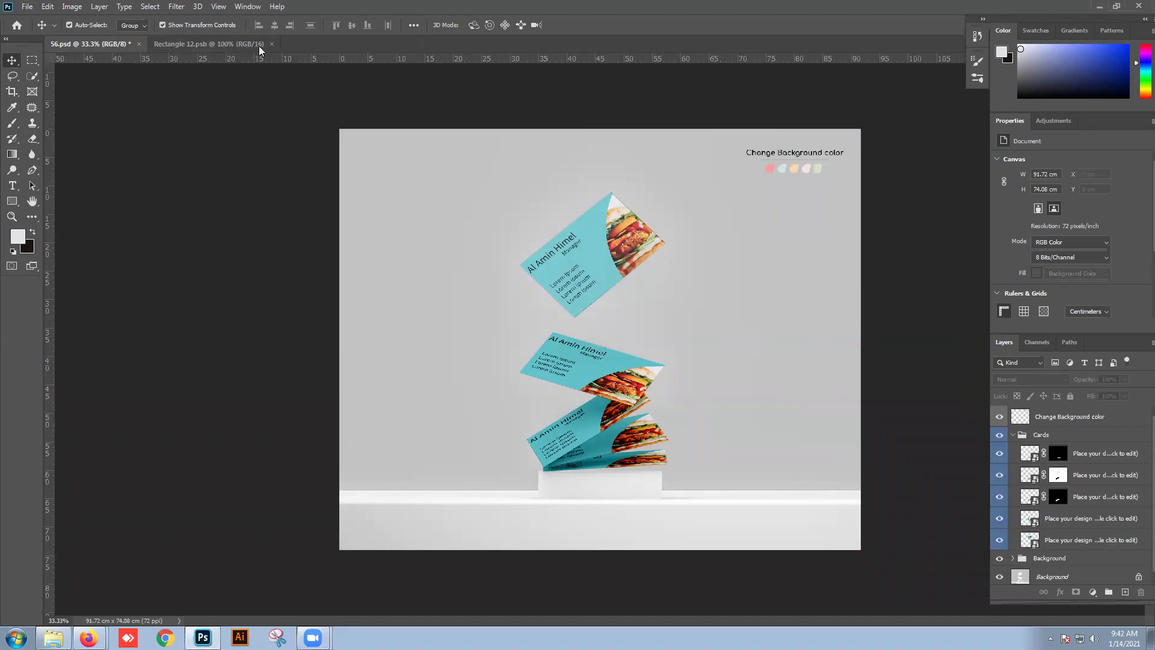
click(707, 283)
Step: Close Rectangle 12.psb, hide Photoshop, glance at the Freepik mockup page, then minimize Firefox
click(172, 44)
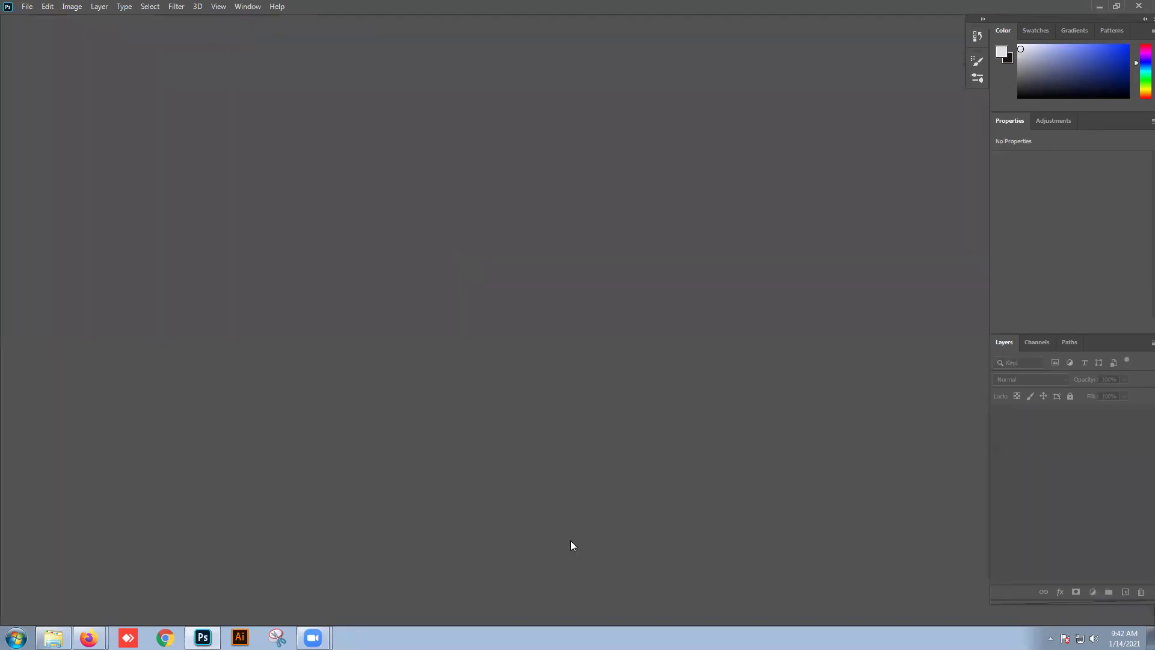
key(super+d)
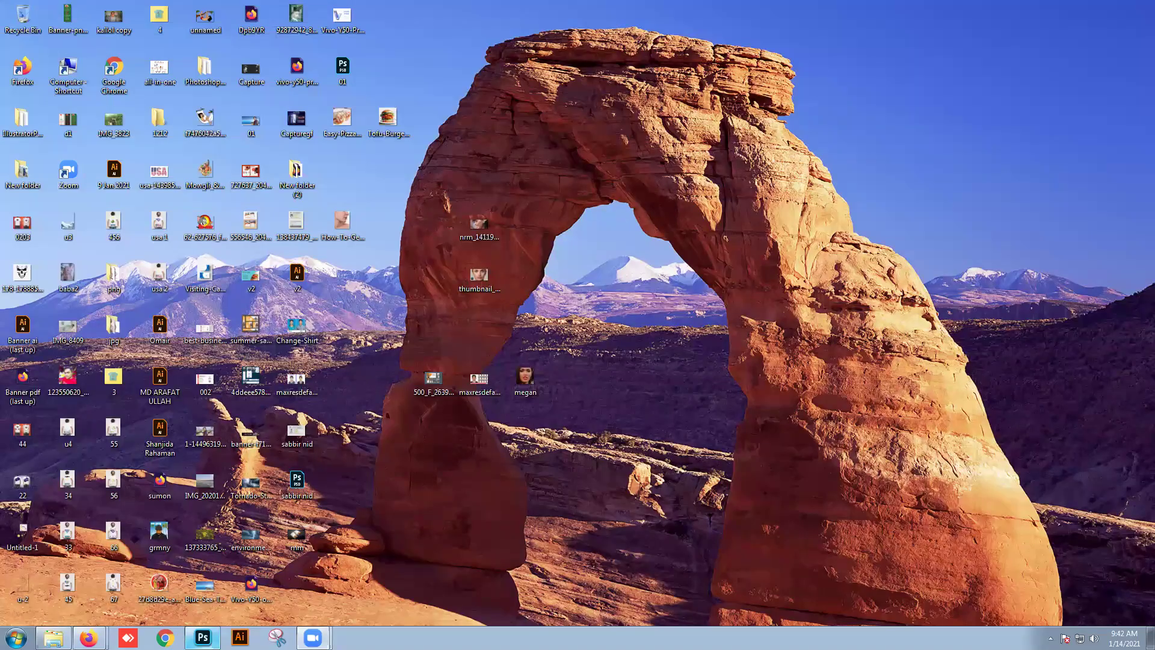
click(89, 637)
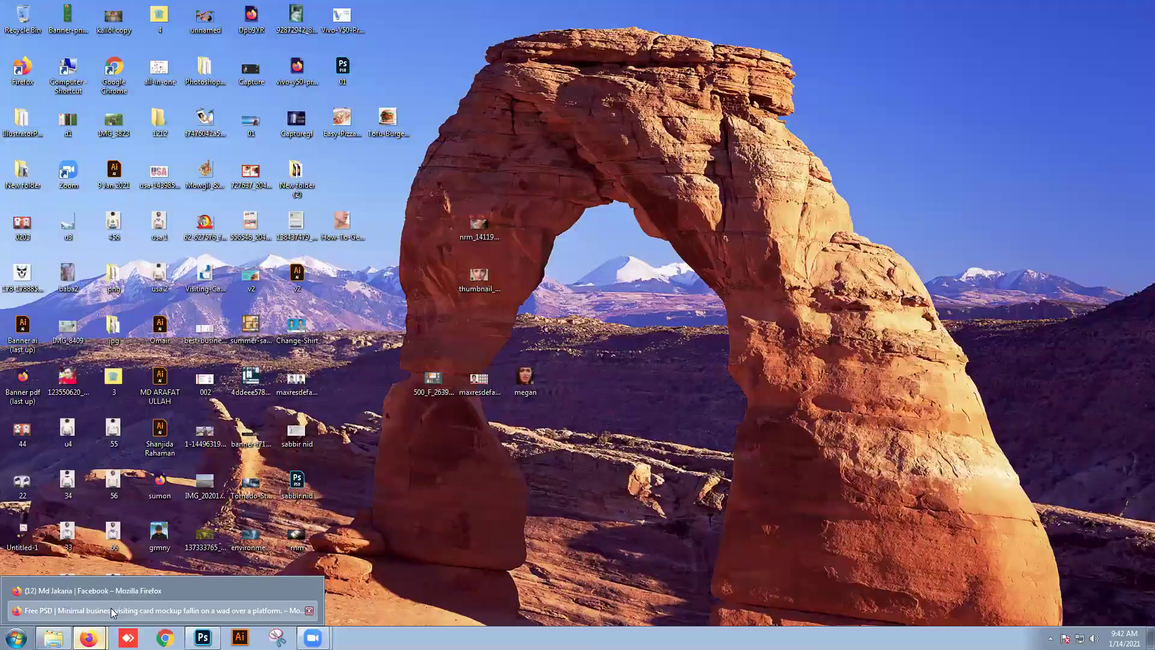
click(111, 607)
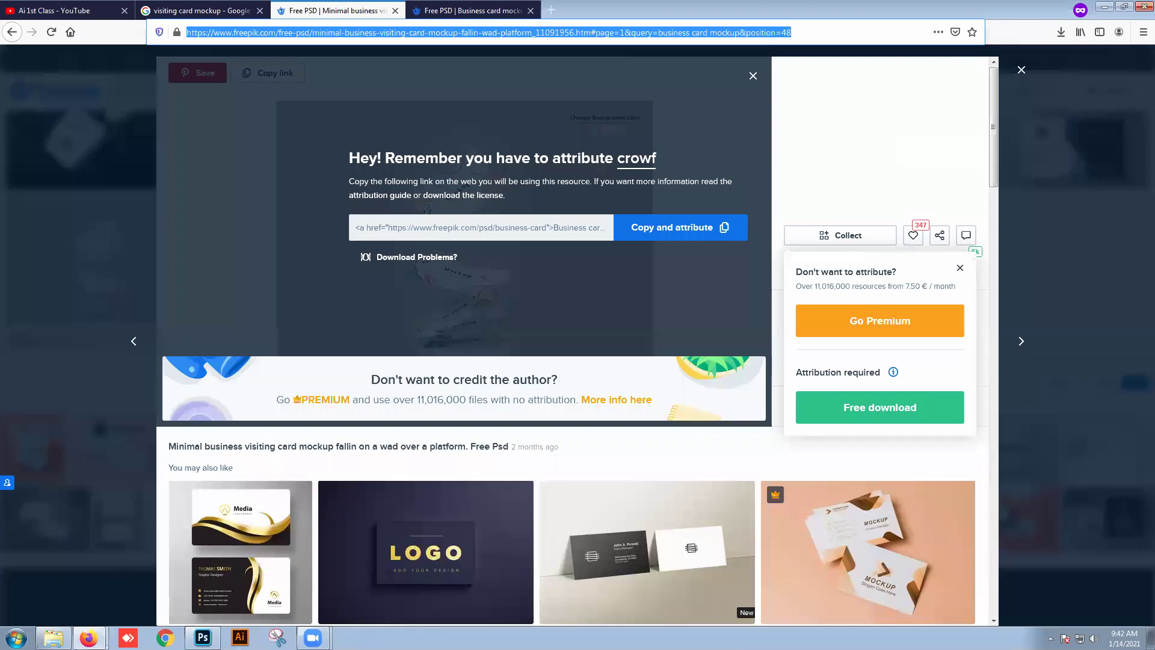
click(1104, 6)
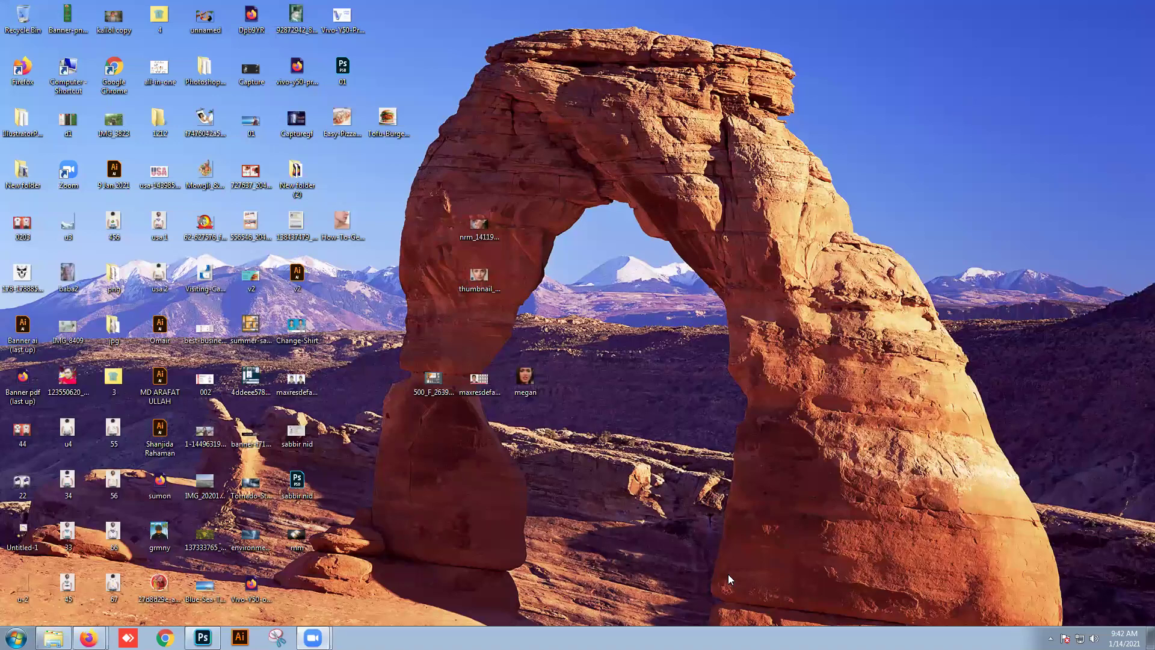